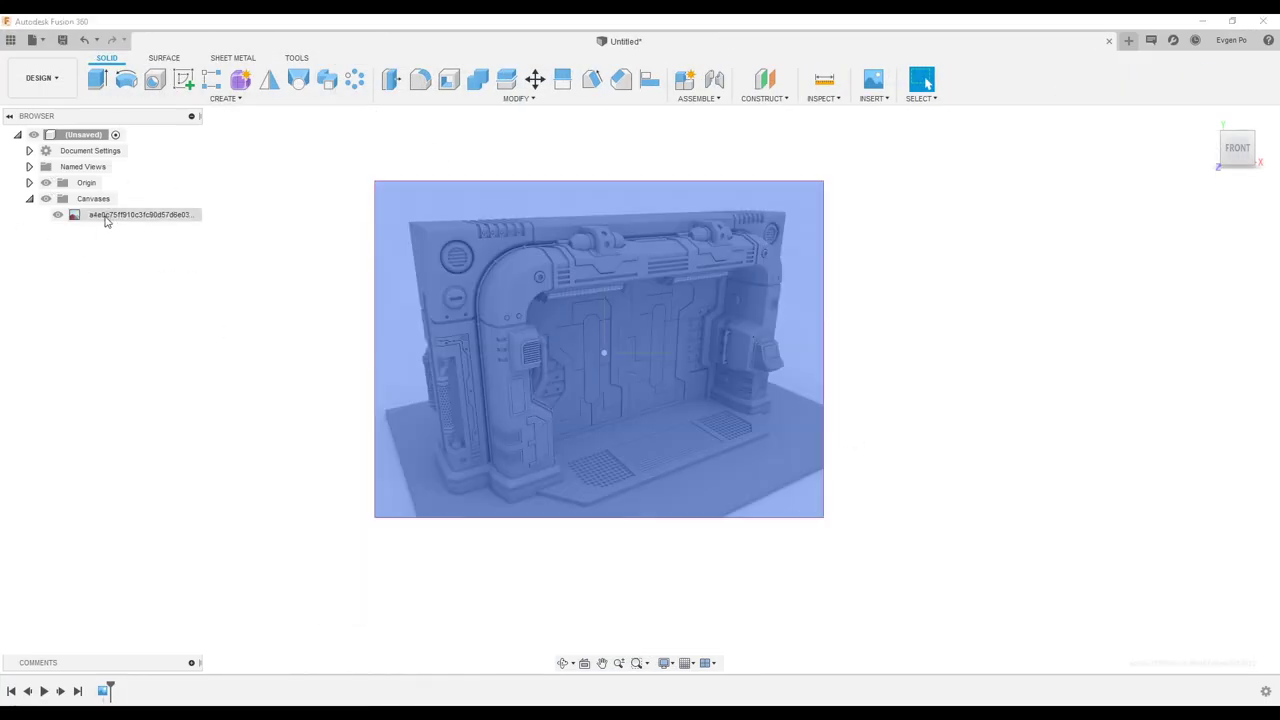
# - Move the reference image canvas aside to the upper left
pyautogui.doubleClick(106, 214)
pyautogui.moveTo(586, 349); pyautogui.dragTo(404, 232)
pyautogui.click(1202, 477)
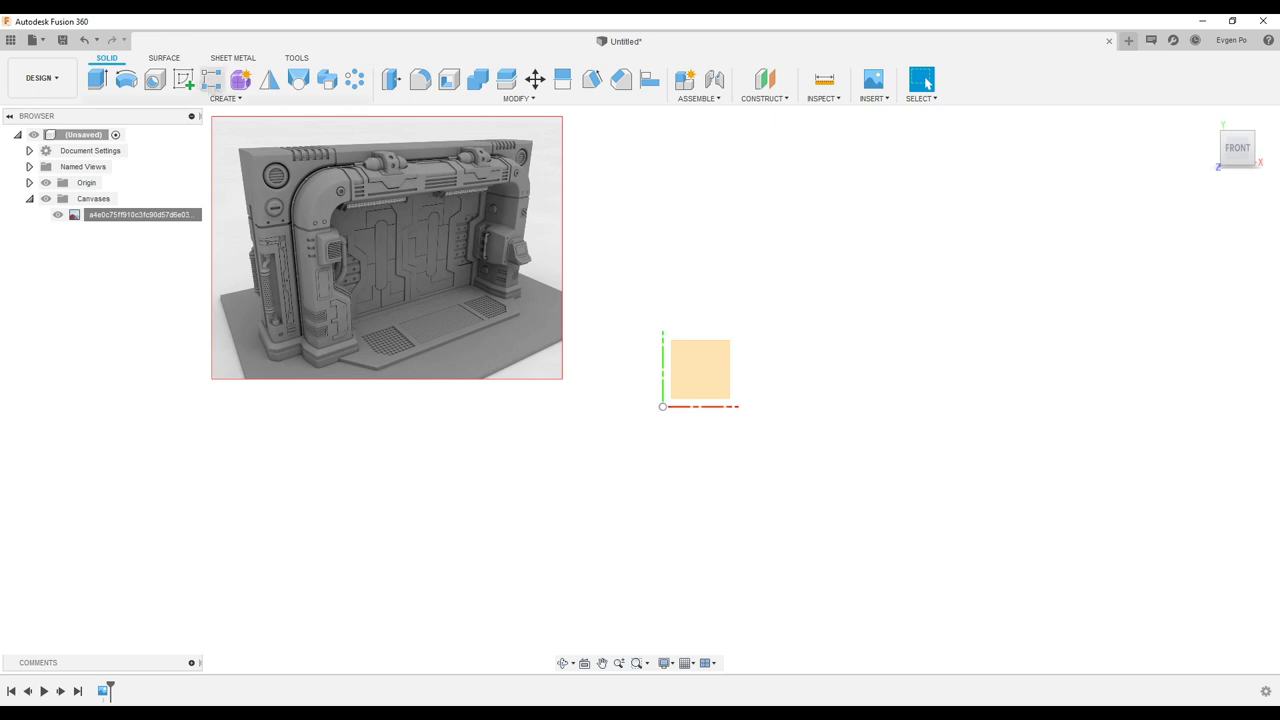
# - On the front plane, sketch a rectangle 3000 mm high
pyautogui.click(708, 371)
pyautogui.click(940, 191)
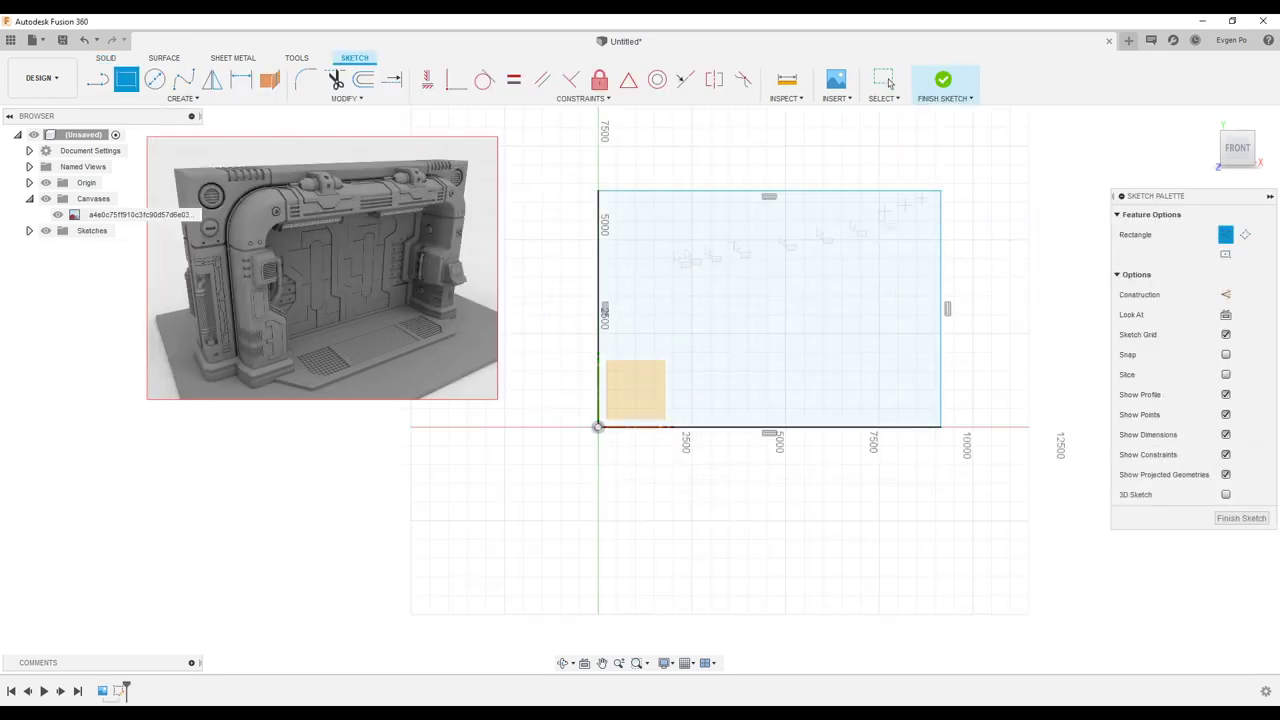
pyautogui.write('3000')
pyautogui.press('Return')
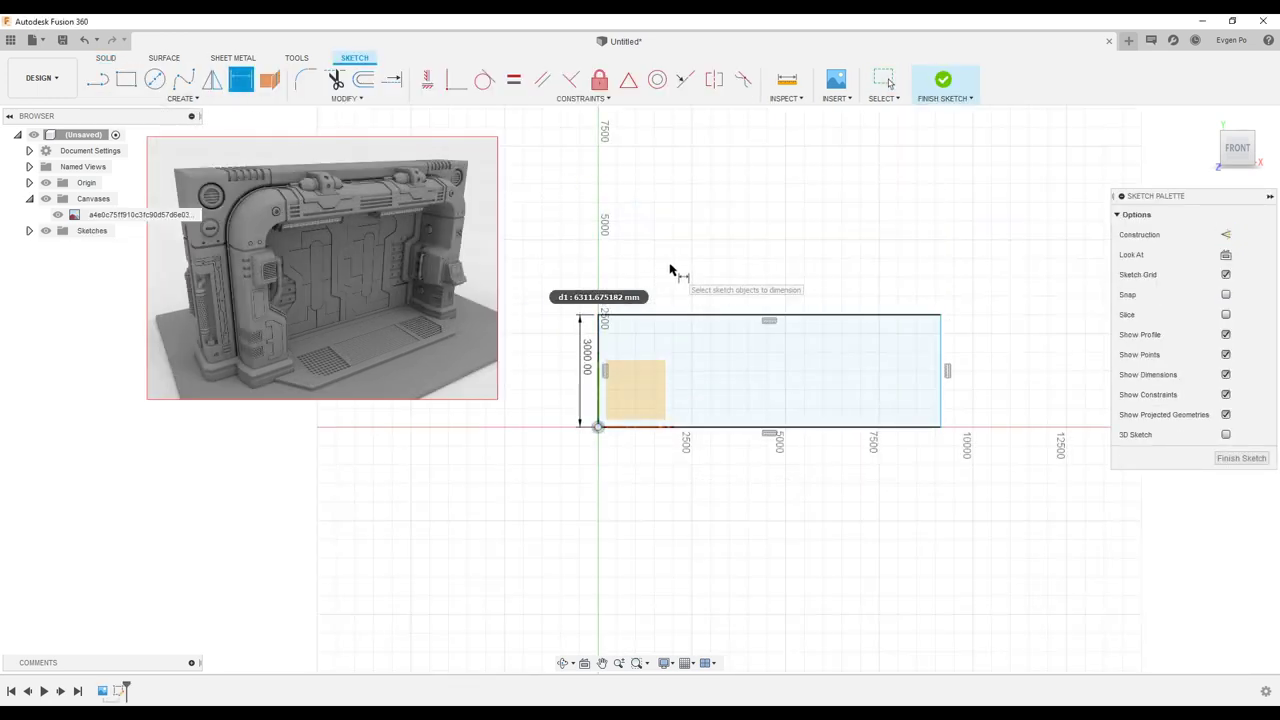
pyautogui.scroll(-2, 626, 336)
pyautogui.moveTo(884, 225); pyautogui.dragTo(888, 222)
# - Fillet the rectangle's top corners and offset the outline outward 1436.86 mm
pyautogui.press('f')
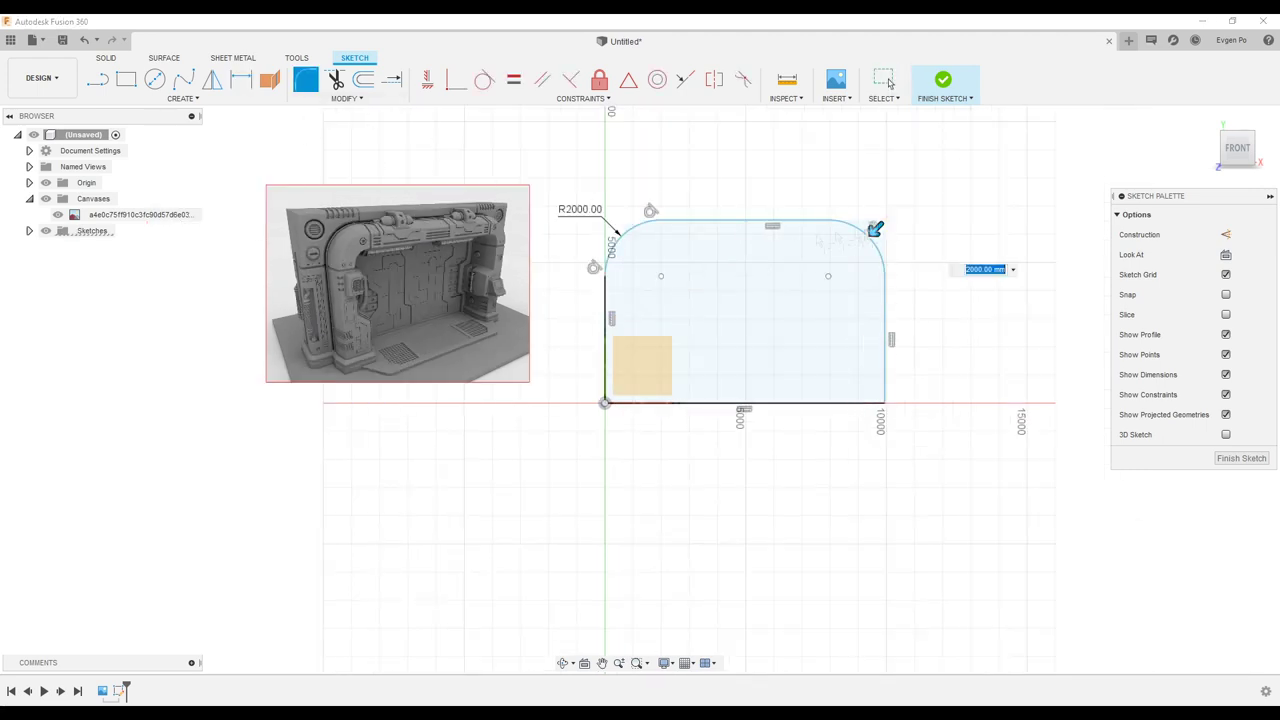
pyautogui.press('Return')
pyautogui.press('o')
pyautogui.click(882, 240)
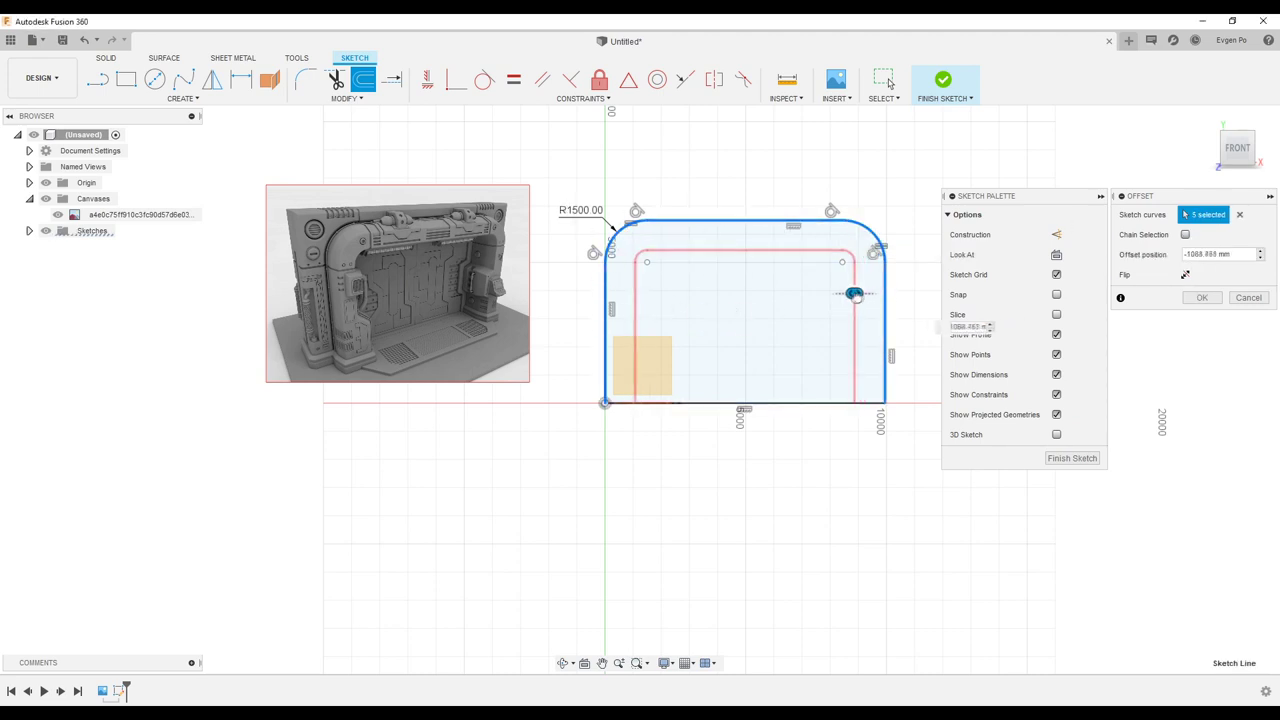
pyautogui.scroll(-2, 911, 277)
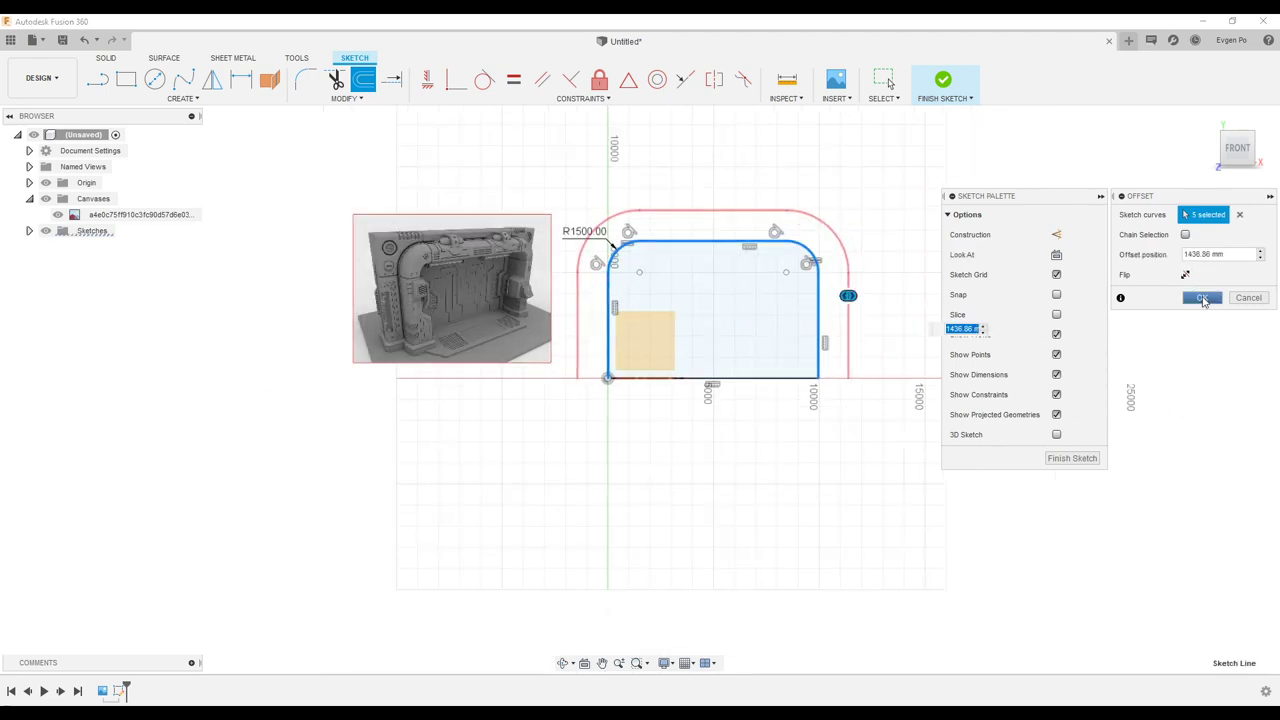
pyautogui.click(1201, 298)
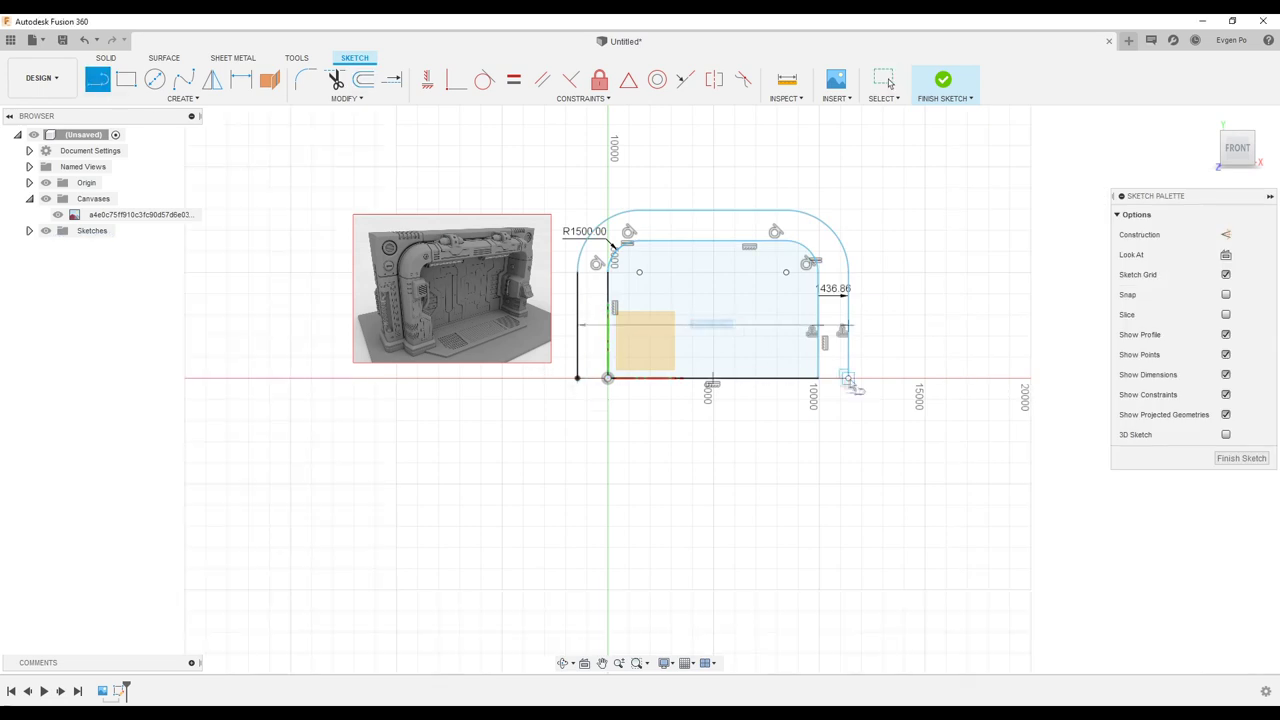
pyautogui.scroll(2, 594, 306)
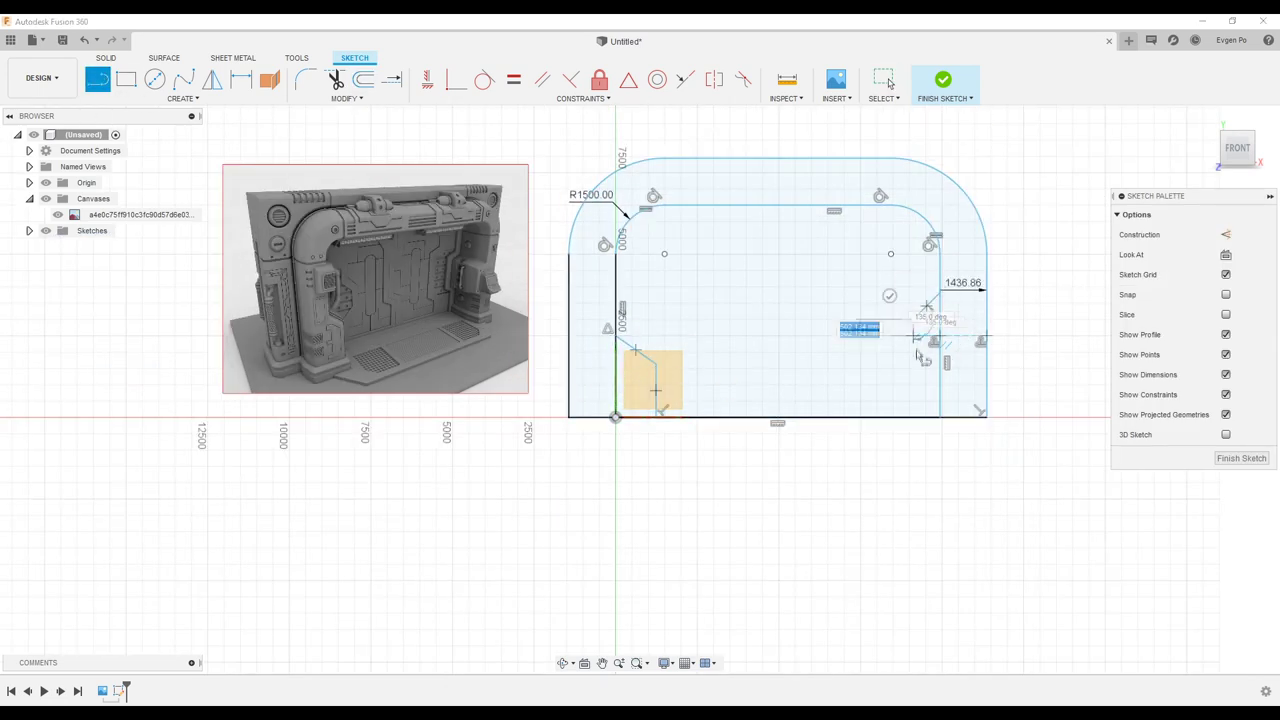
pyautogui.click(943, 80)
# - Extrude the frame profiles 1000 mm
pyautogui.press('e')
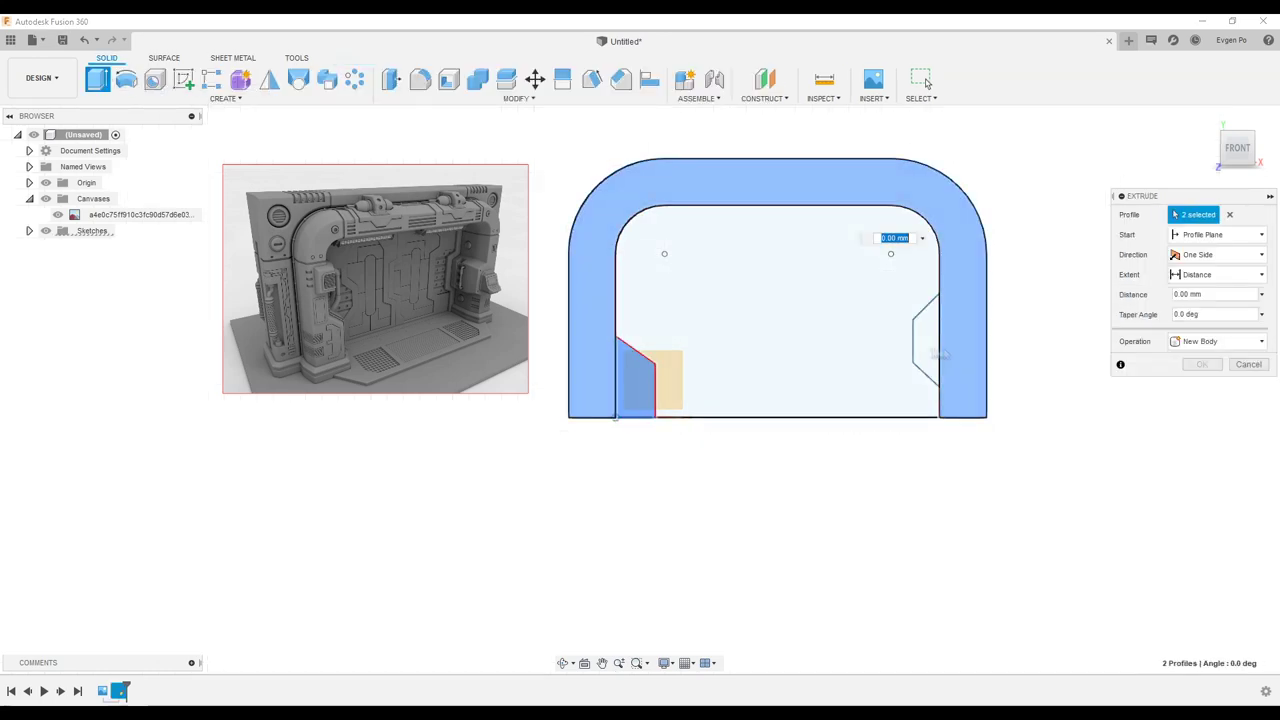
pyautogui.write('1000')
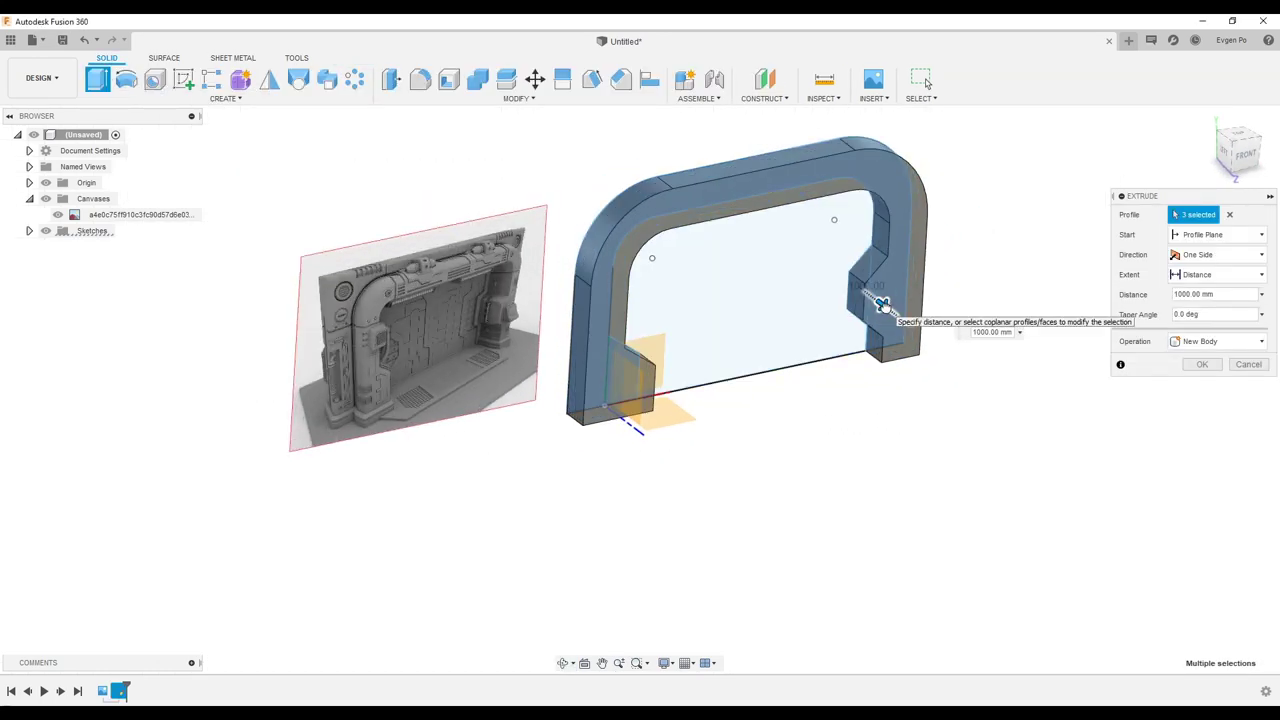
pyautogui.press('Return')
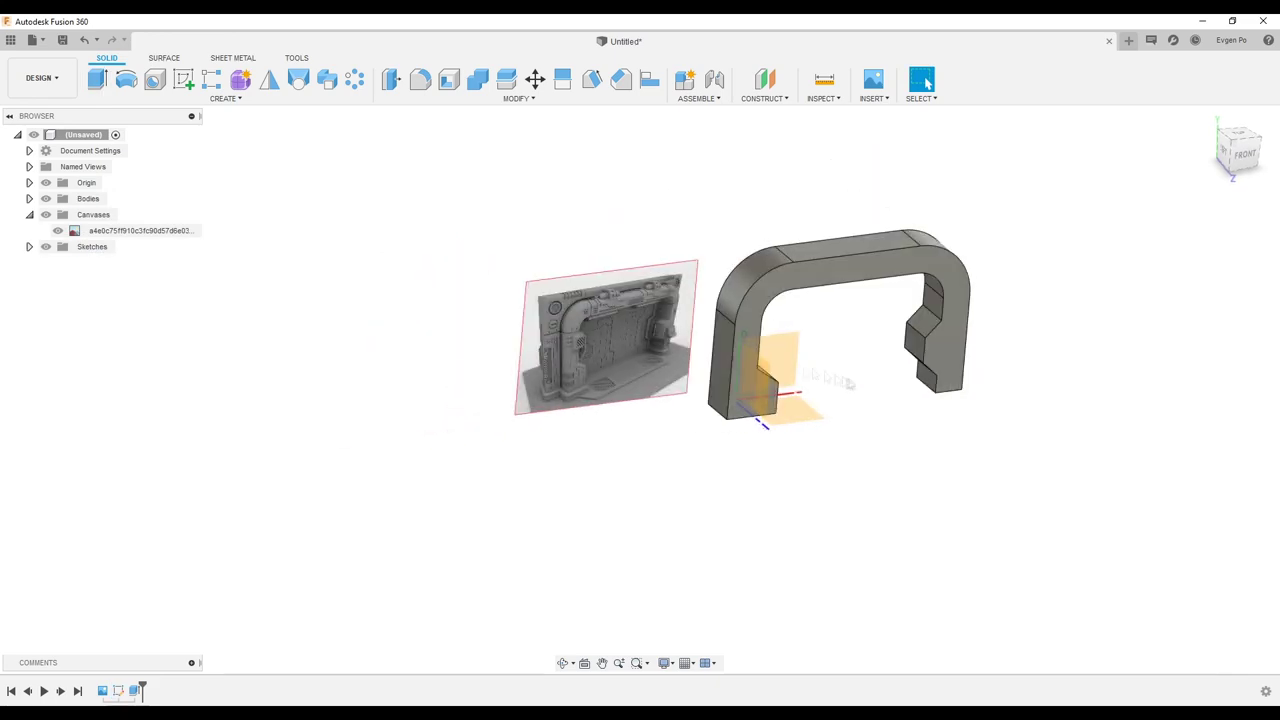
pyautogui.scroll(3, 800, 372)
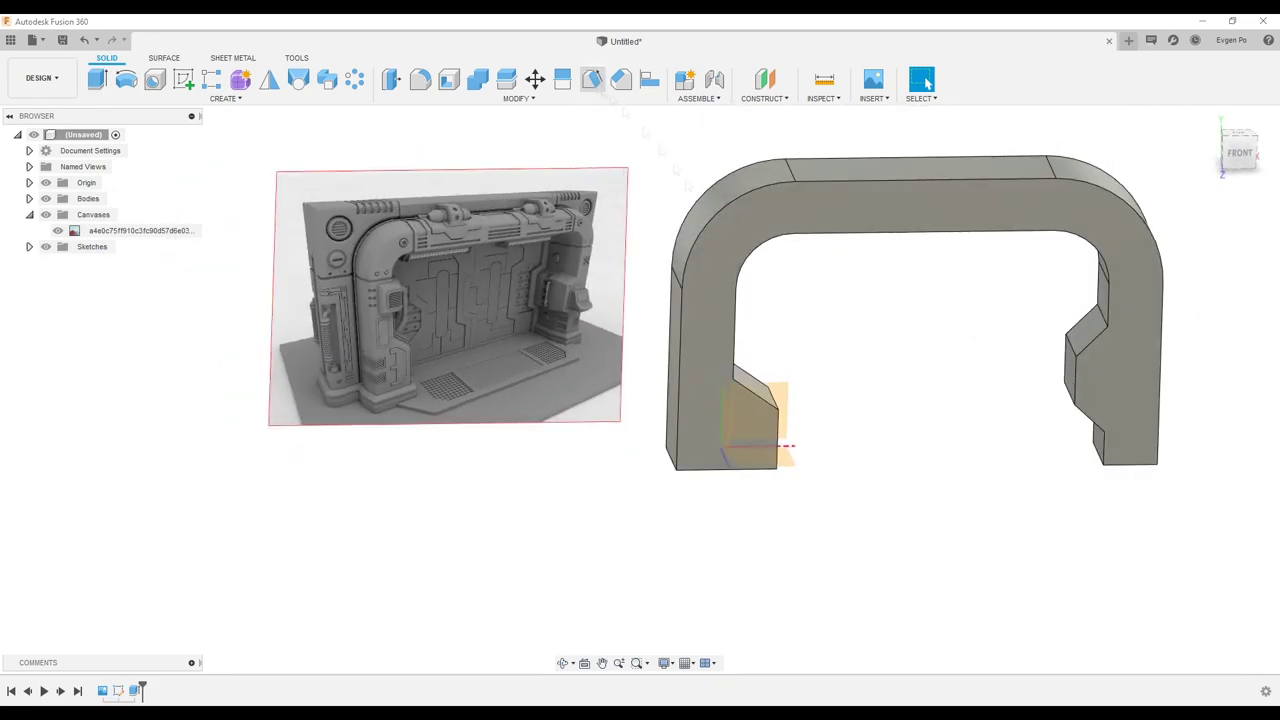
# - Chamfer the arch frame's inner edges
pyautogui.click(620, 80)
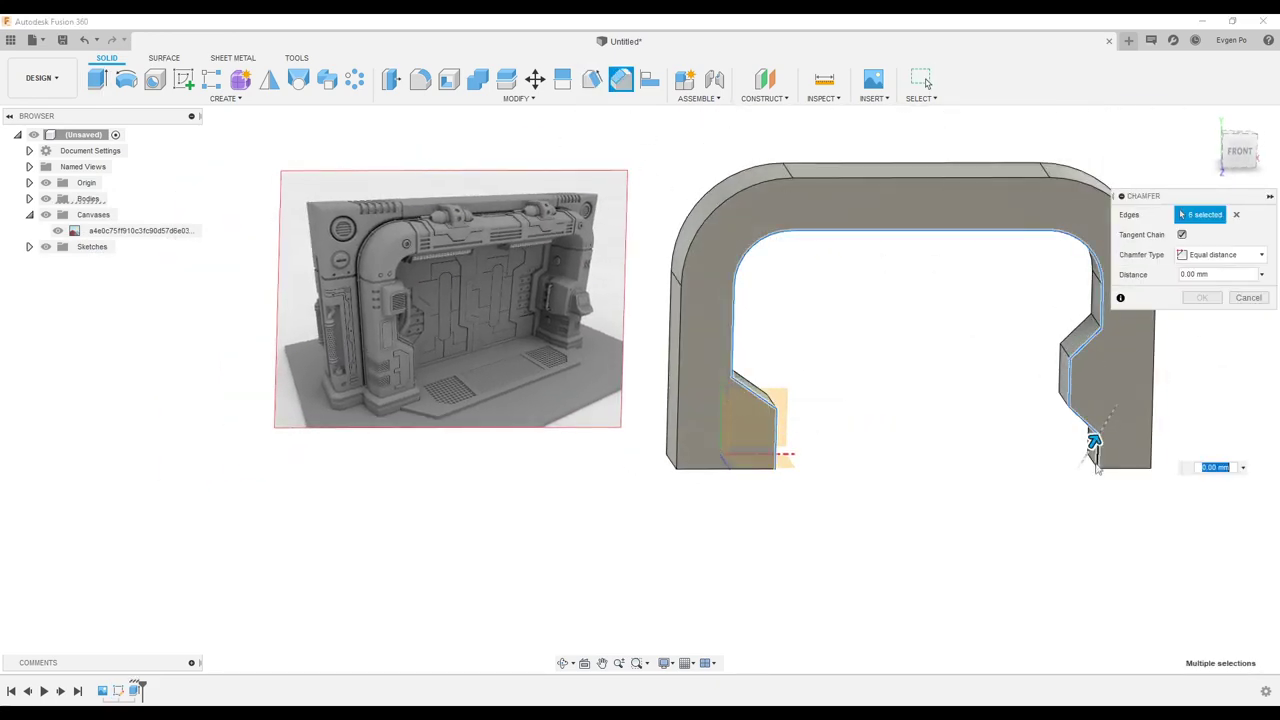
pyautogui.keyDown('shift'); pyautogui.moveTo(1100, 400); pyautogui.dragTo(1226, 310, button='middle'); pyautogui.keyUp('shift')
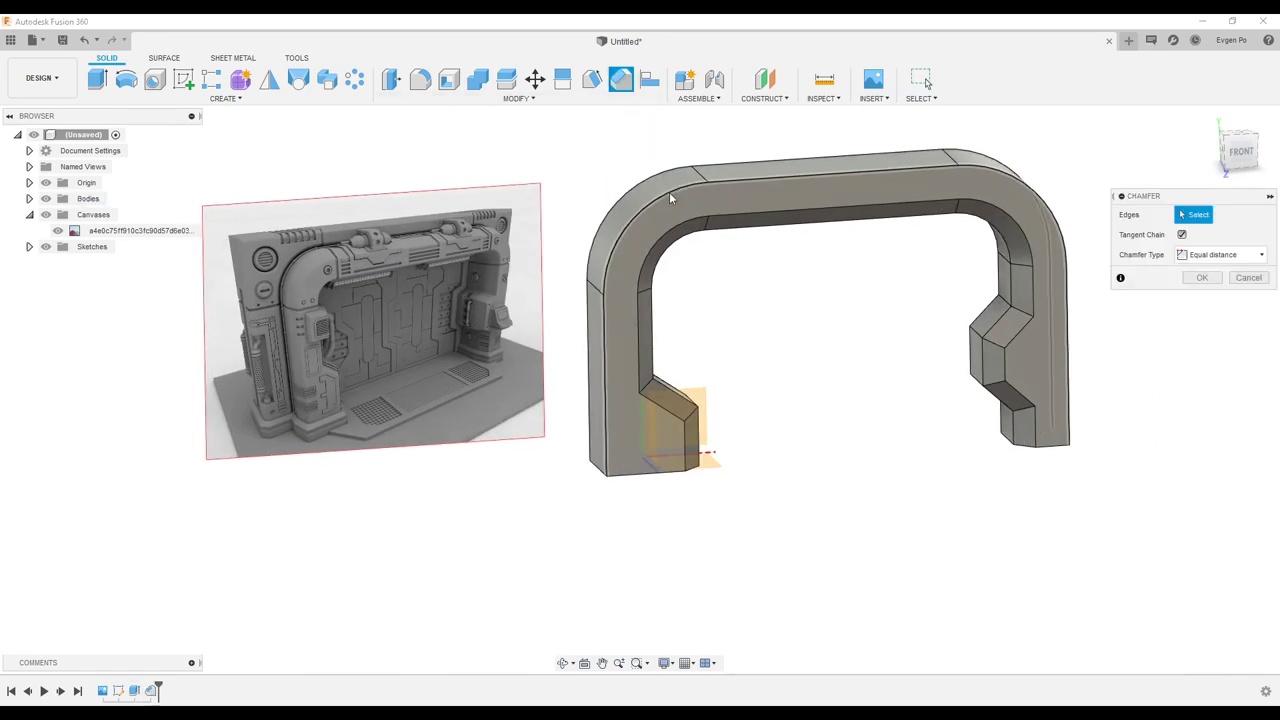
pyautogui.write('500')
pyautogui.press('Return')
# - Fillet the frame's outer edge chain and the right leg's inner edges
pyautogui.press('f')
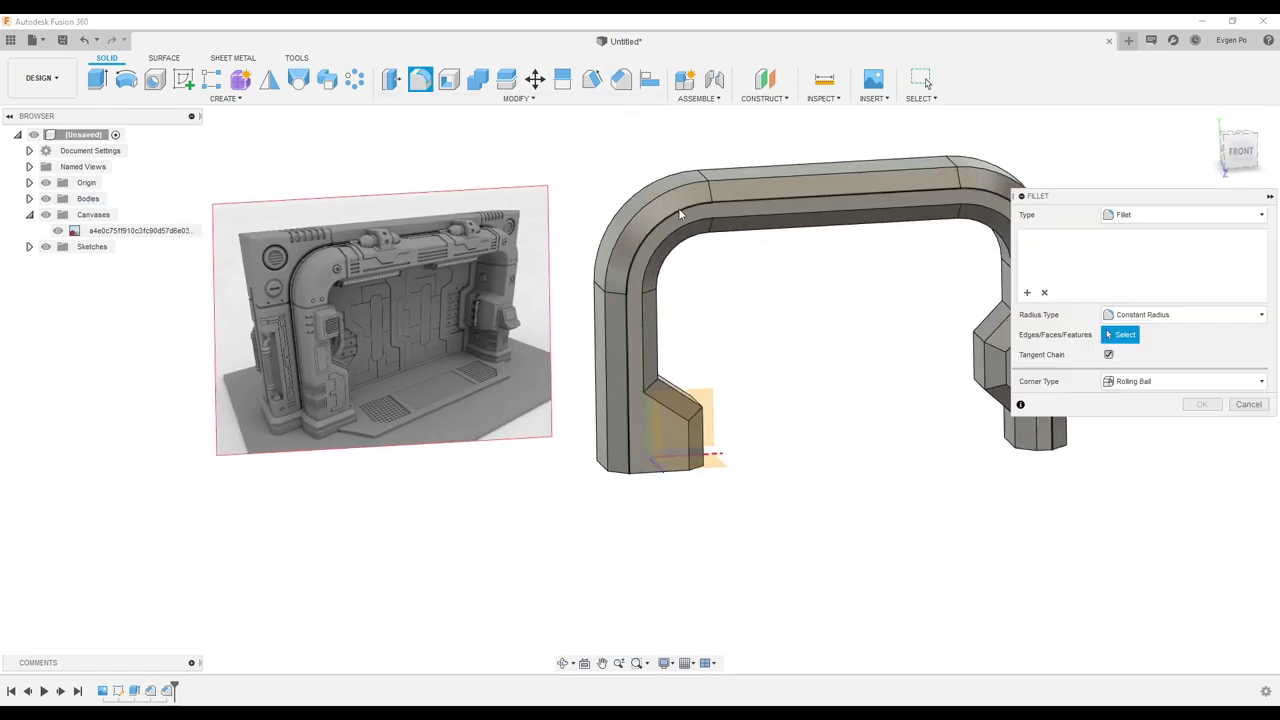
pyautogui.click(679, 212)
pyautogui.moveTo(691, 441); pyautogui.dragTo(496, 410, button='middle')
pyautogui.click(866, 390)
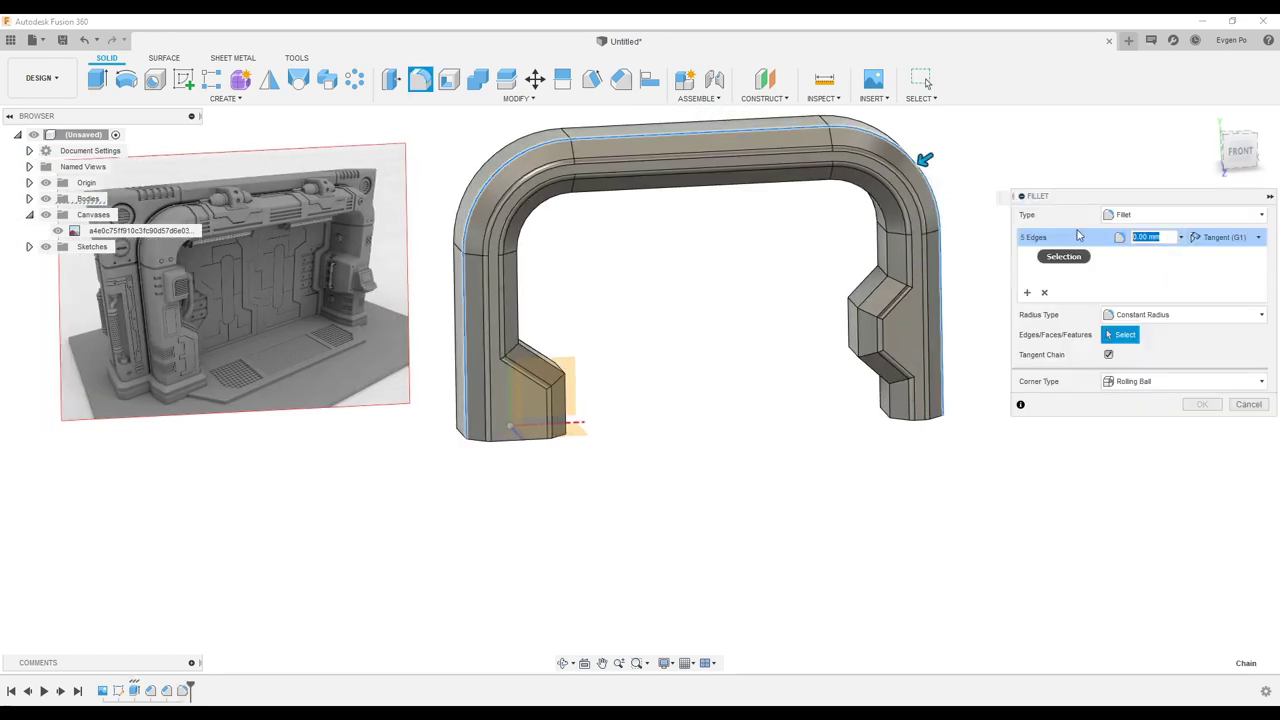
pyautogui.press('Escape')
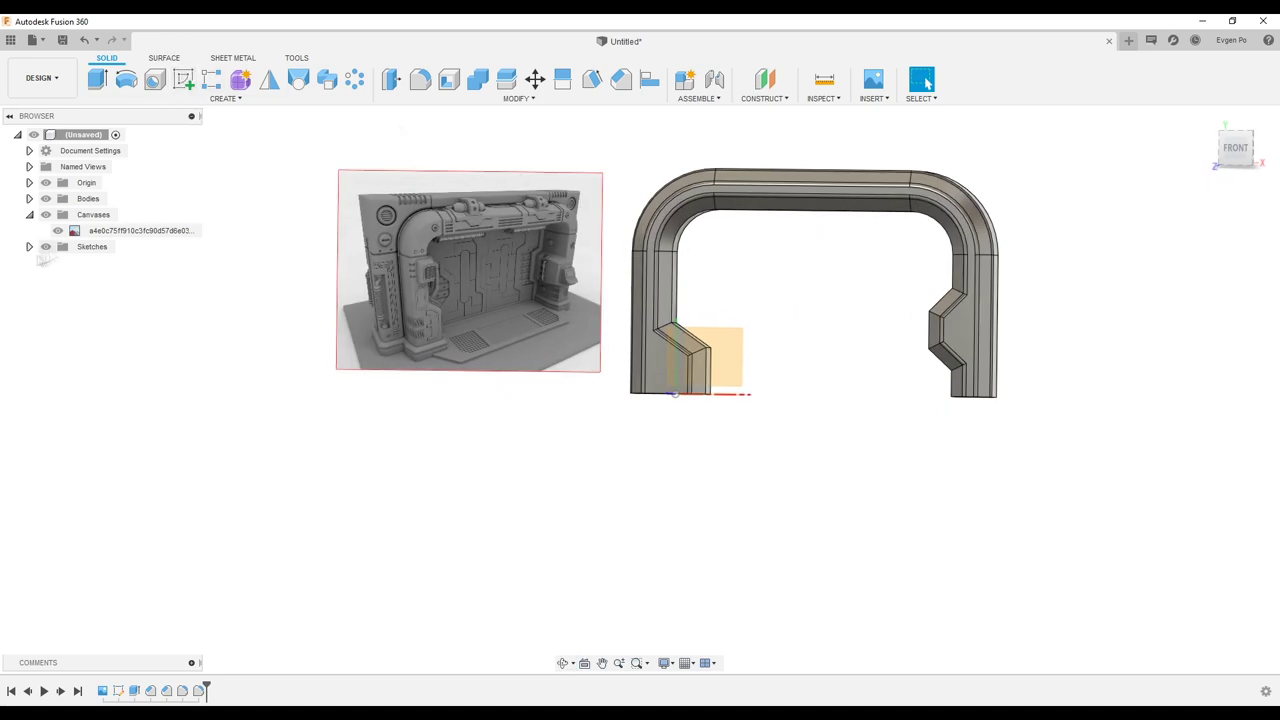
pyautogui.click(29, 246)
pyautogui.doubleClick(100, 263)
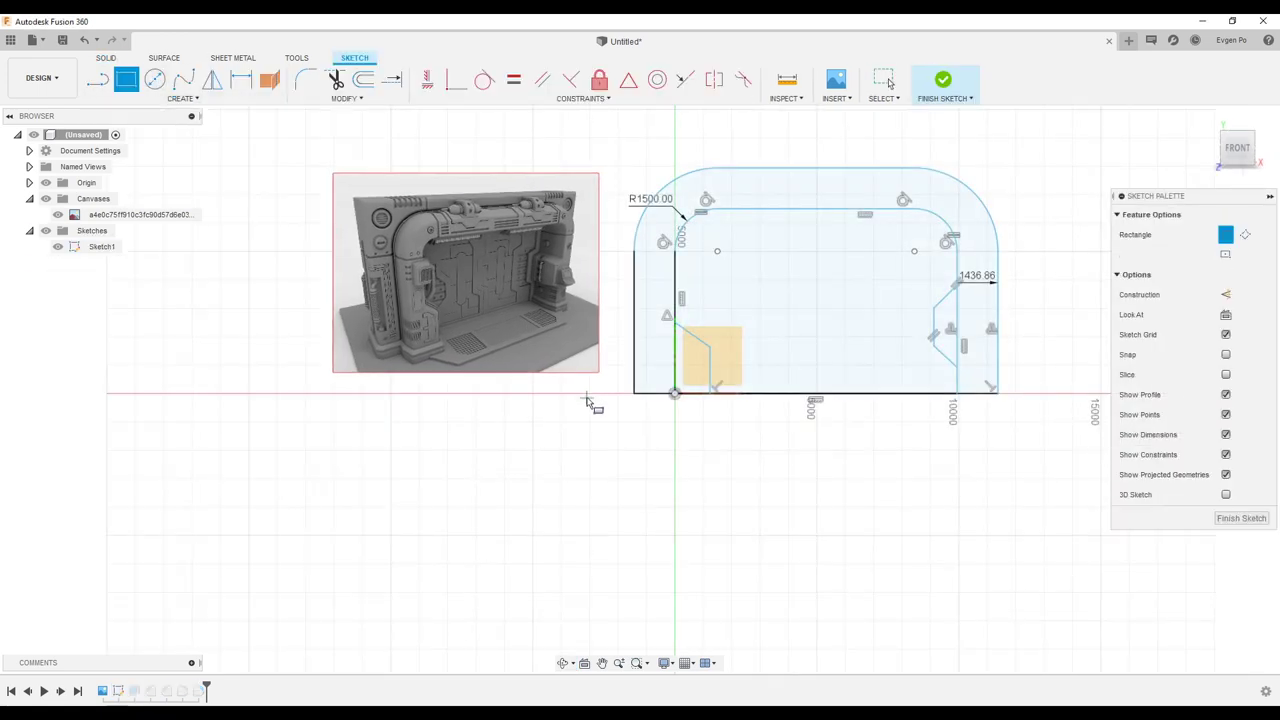
# - In Sketch1, offset the arch curves outward about 1686 mm for the wall outline
pyautogui.scroll(-2, 942, 250)
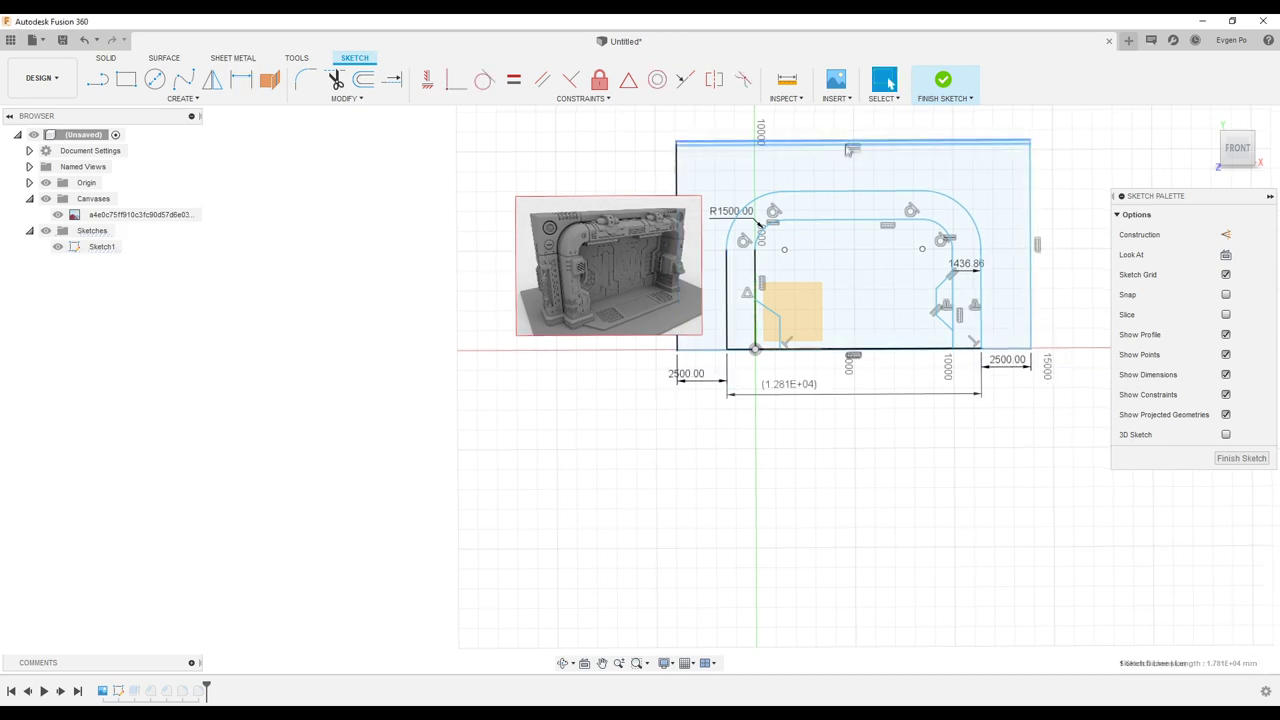
pyautogui.click(1241, 457)
pyautogui.click(103, 262)
pyautogui.press('o')
pyautogui.moveTo(764, 230); pyautogui.dragTo(865, 286)
pyautogui.scroll(5, 865, 286)
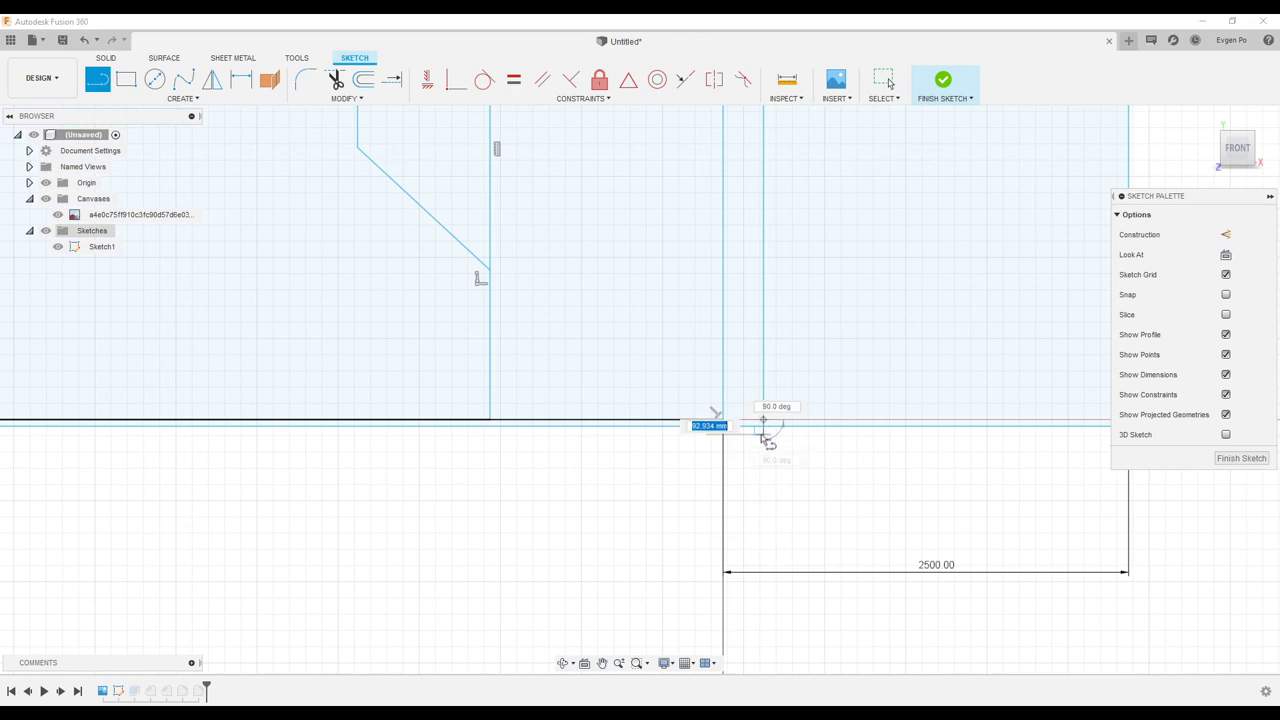
pyautogui.press('Escape')
# - Constrain the bottom wall line horizontal and select the outer wall profile
pyautogui.click(456, 79)
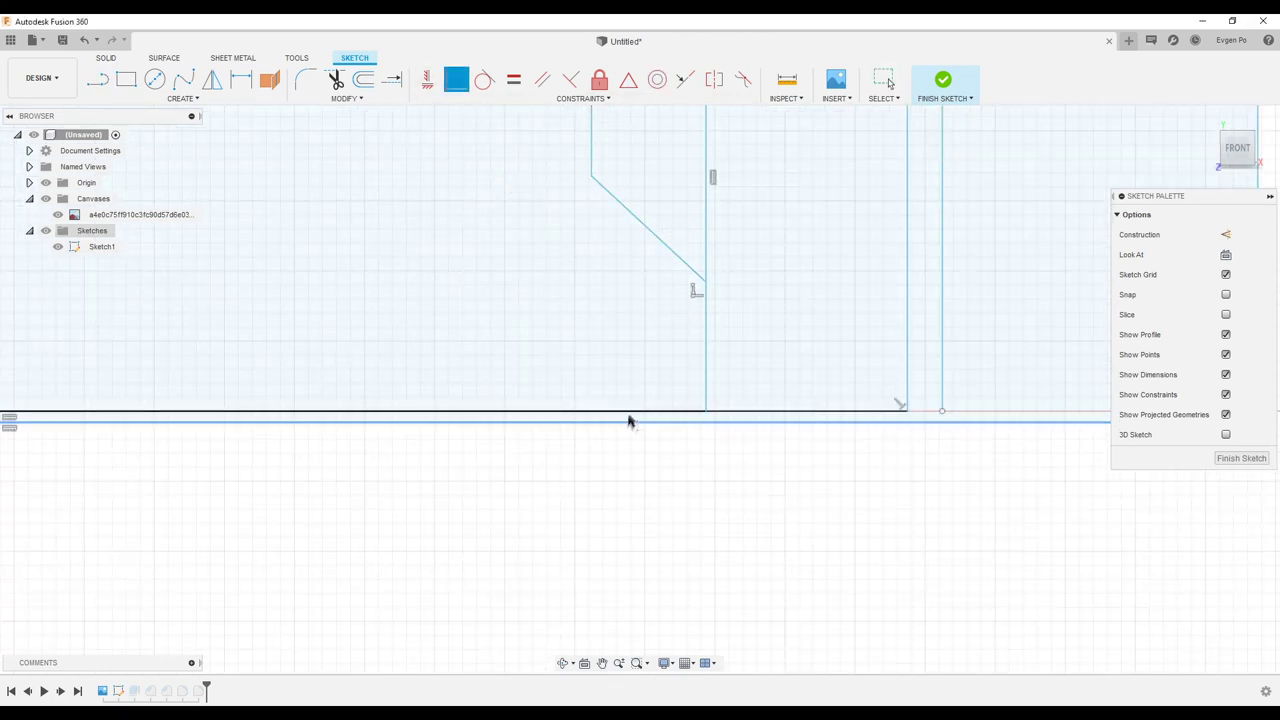
pyautogui.click(638, 426)
pyautogui.scroll(-4, 908, 450)
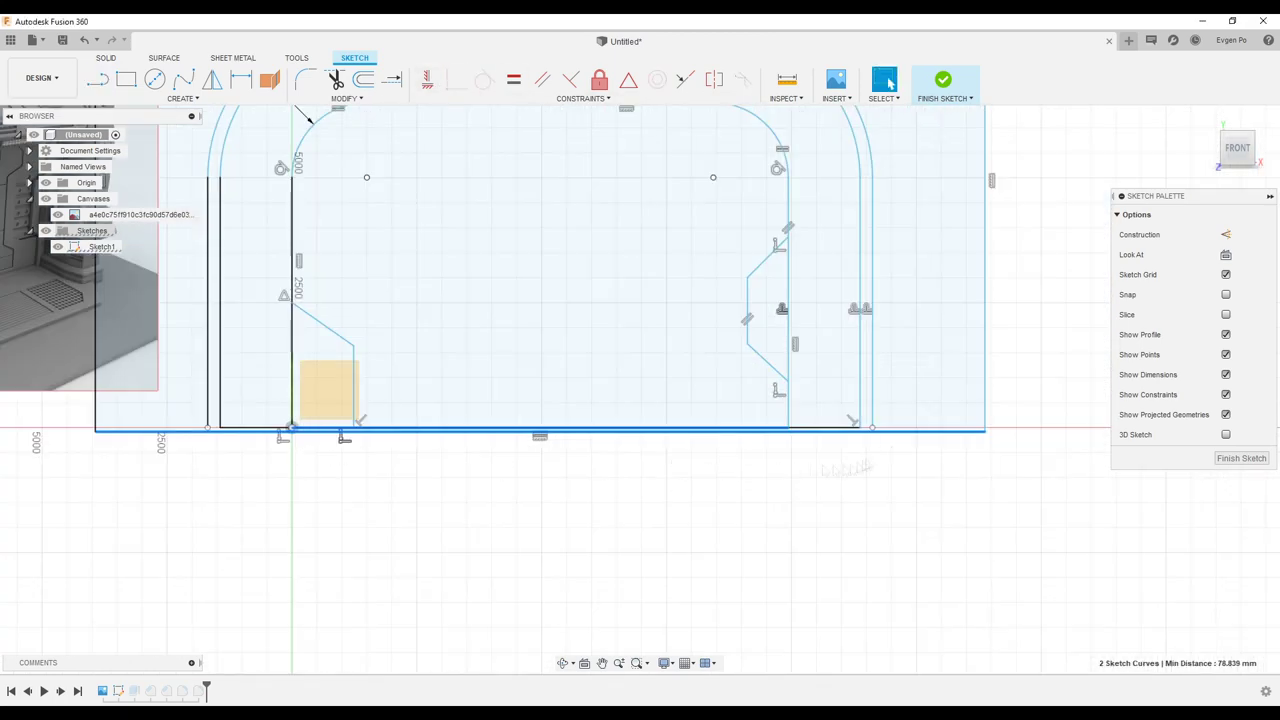
pyautogui.scroll(3, 805, 418)
pyautogui.click(895, 438)
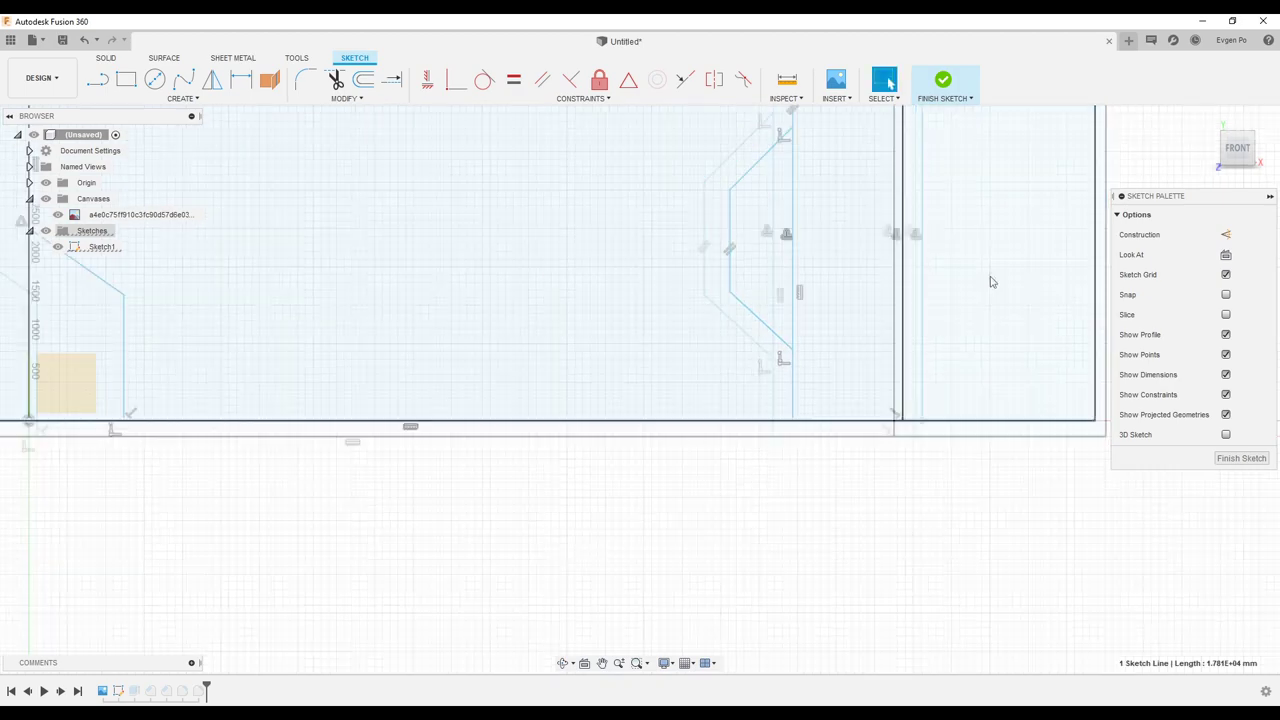
pyautogui.scroll(-3, 990, 268)
pyautogui.click(636, 203)
pyautogui.click(1237, 150)
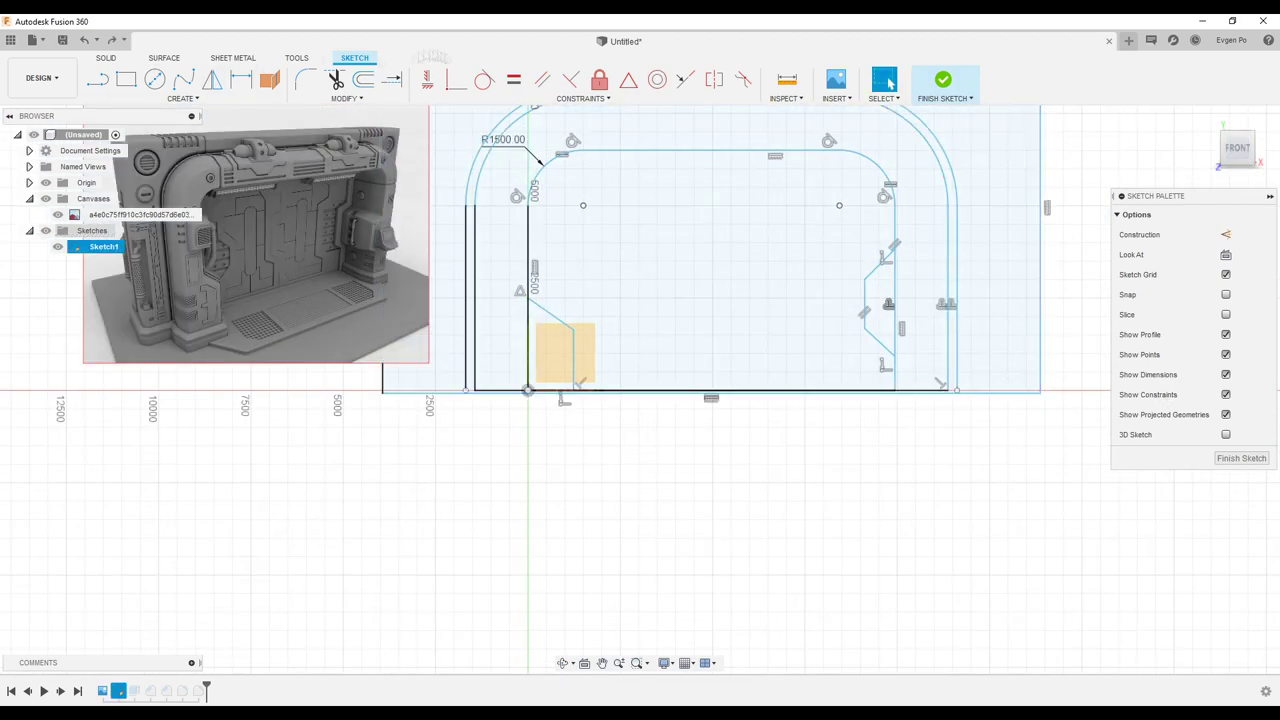
# - Extend the right line to meet the bottom line and extrude the wall profile
pyautogui.click(392, 79)
pyautogui.scroll(3, 838, 378)
pyautogui.click(838, 378)
pyautogui.scroll(-2, 838, 378)
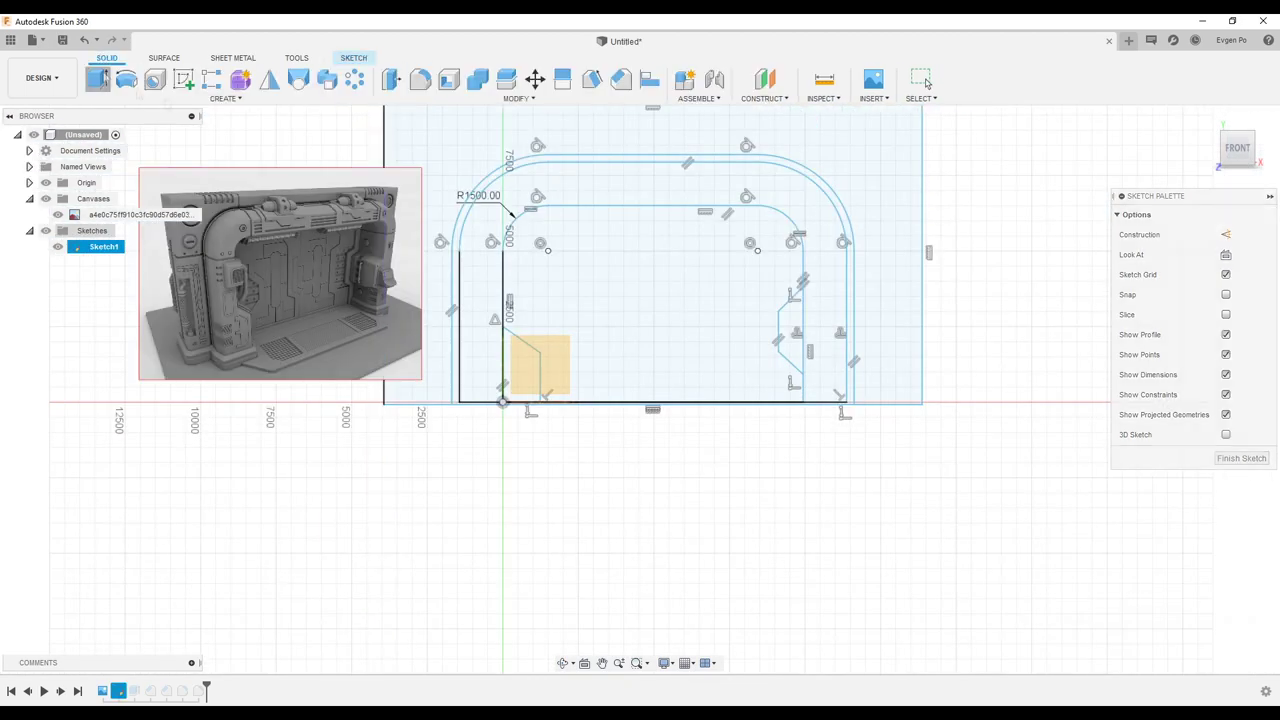
pyautogui.press('e')
pyautogui.press('Return')
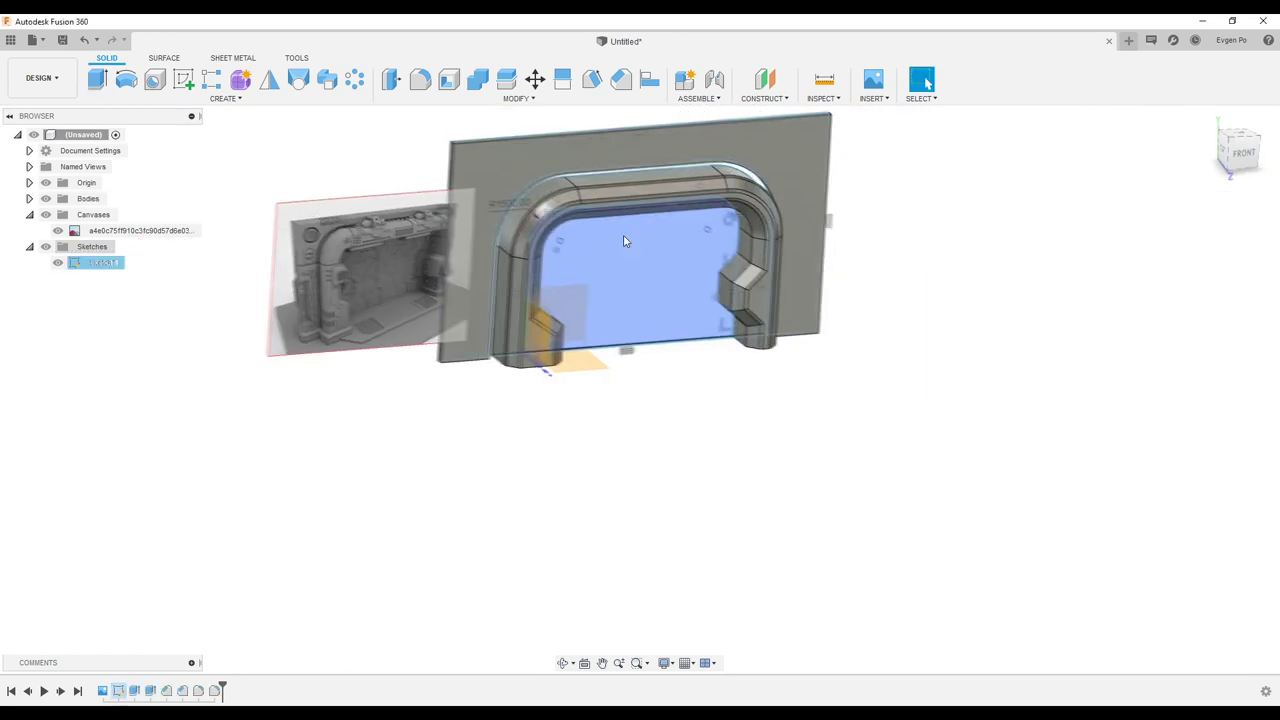
# - Extrude the wall -1500 mm joined to the frame and offset its front face 1000 mm
pyautogui.keyDown('shift'); pyautogui.moveTo(624, 241); pyautogui.dragTo(927, 84, button='middle'); pyautogui.keyUp('shift')
pyautogui.press('e')
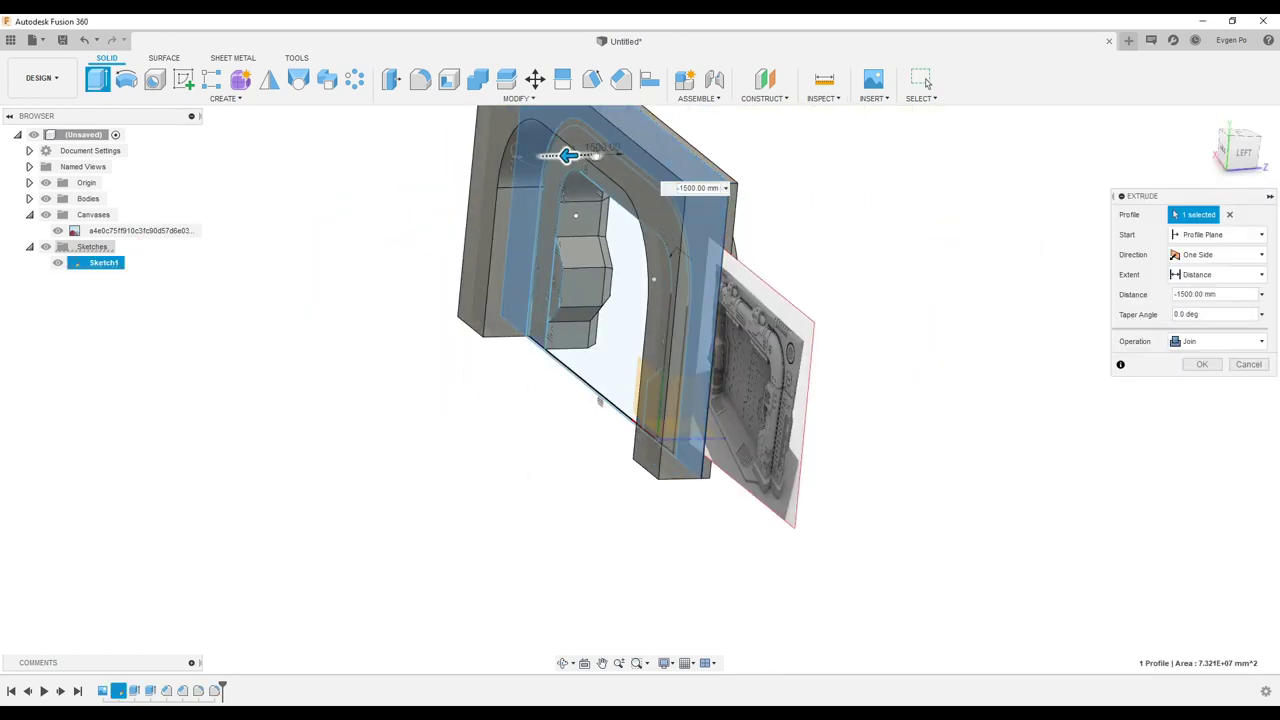
pyautogui.press('Return')
pyautogui.press('q')
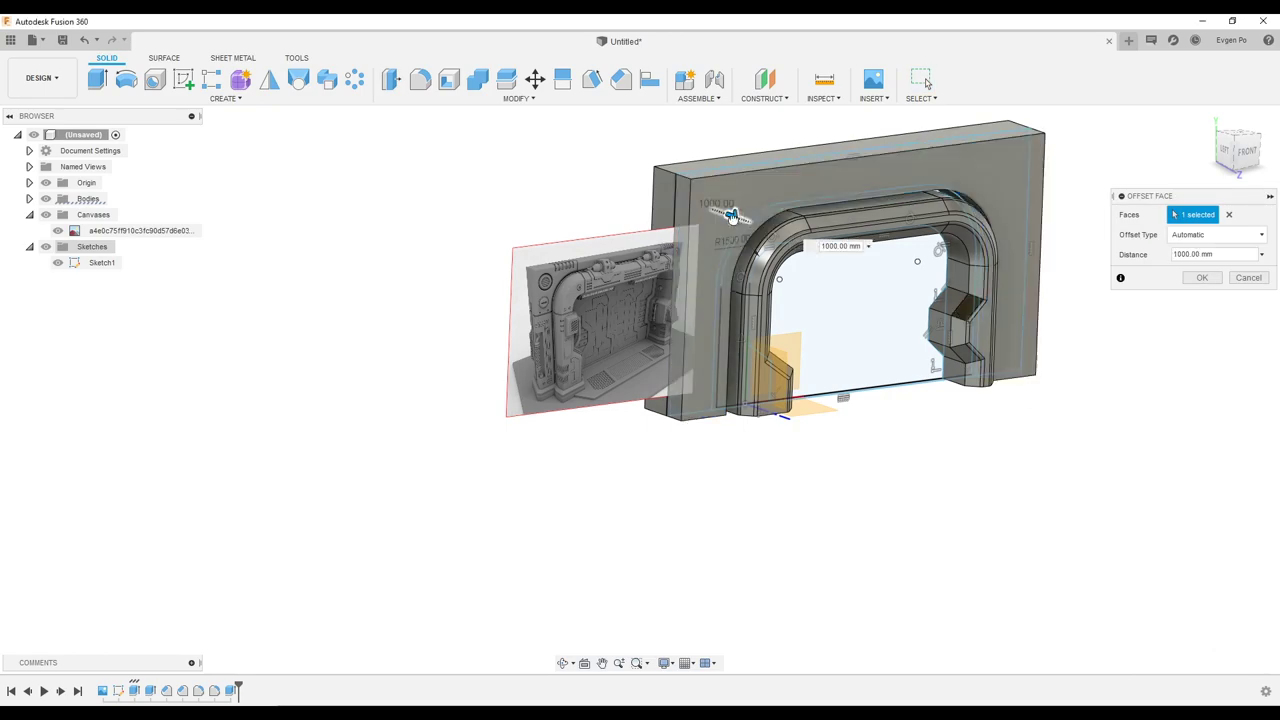
pyautogui.press('Return')
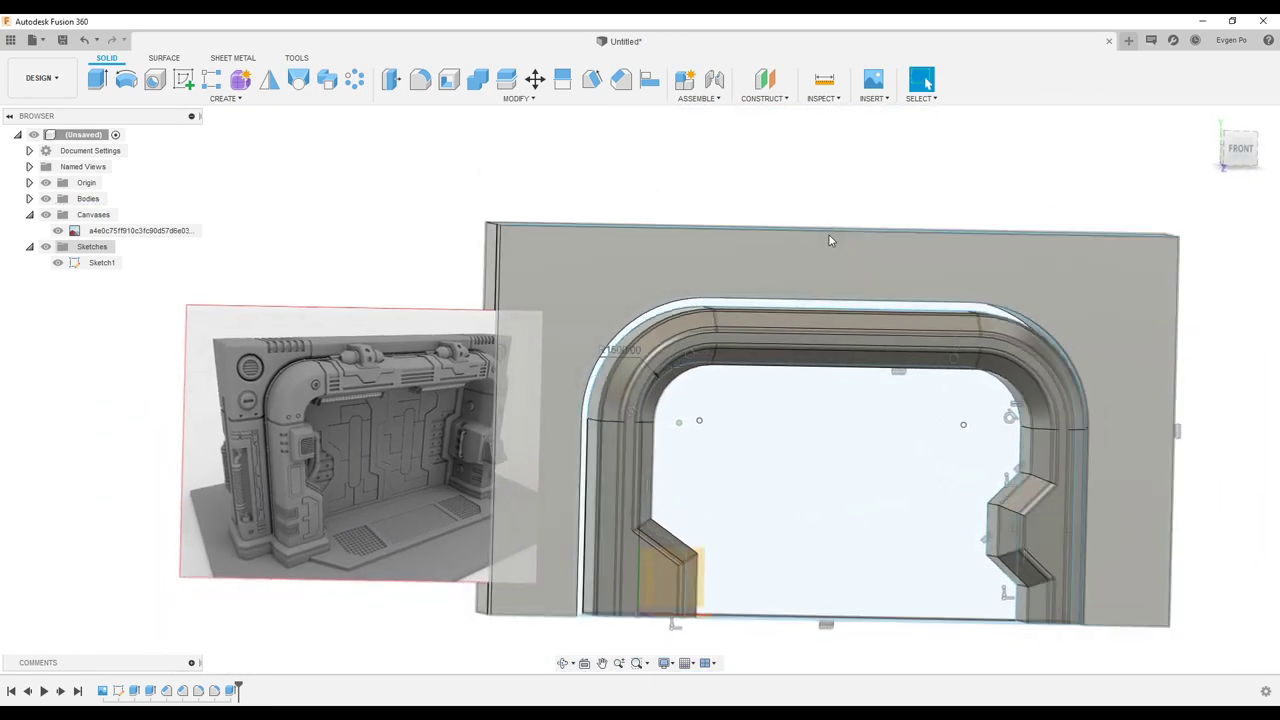
pyautogui.click(225, 98)
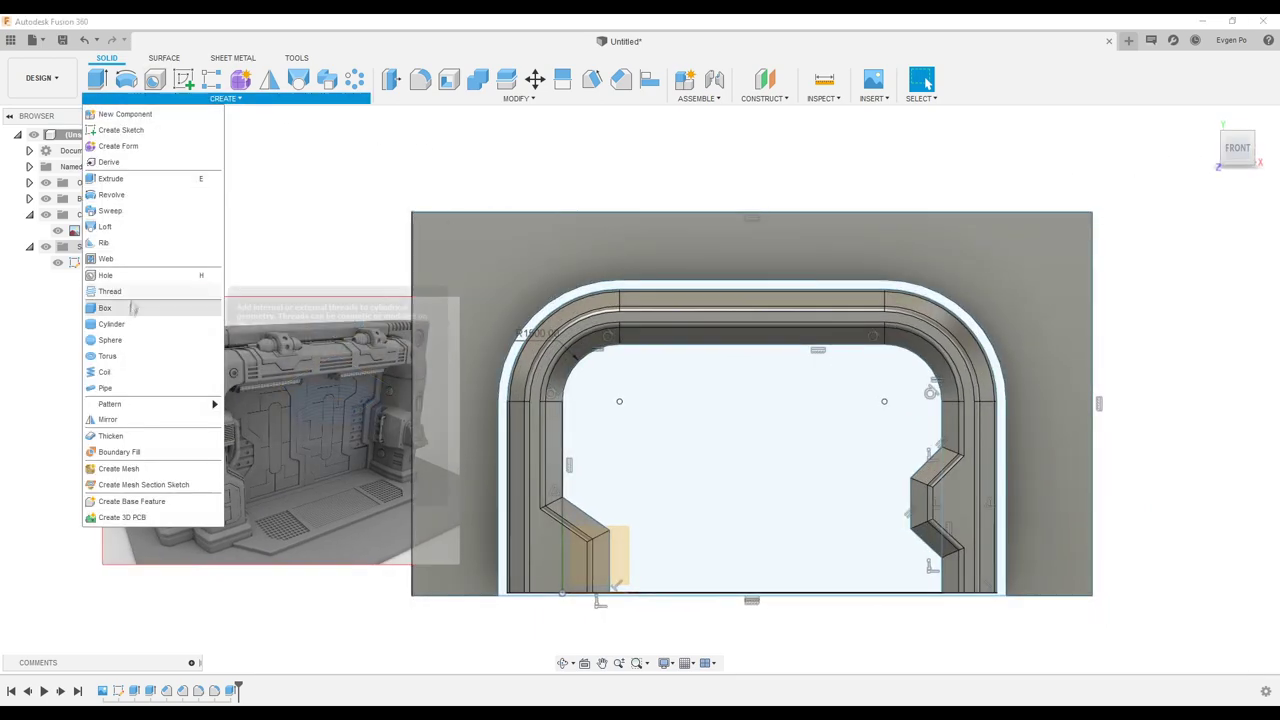
# - Create a box on the left pillar face as a new body
pyautogui.press('Escape')
pyautogui.scroll(3, 531, 420)
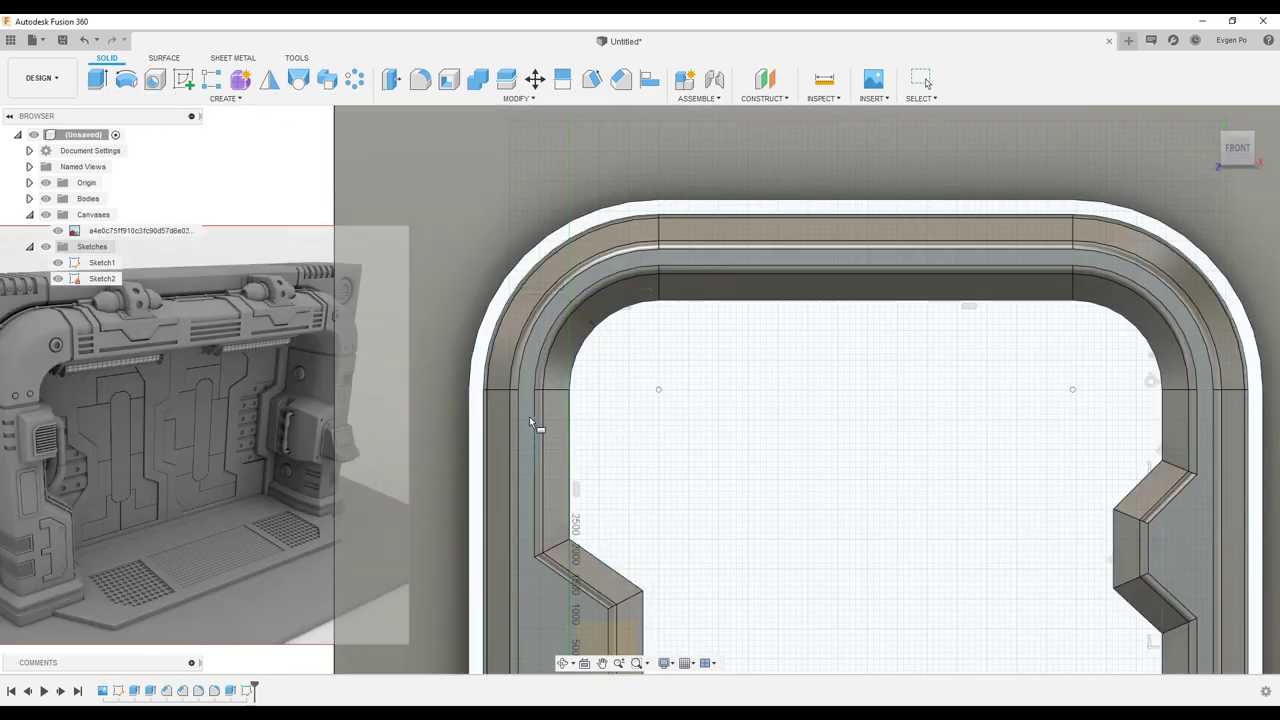
pyautogui.click(612, 487)
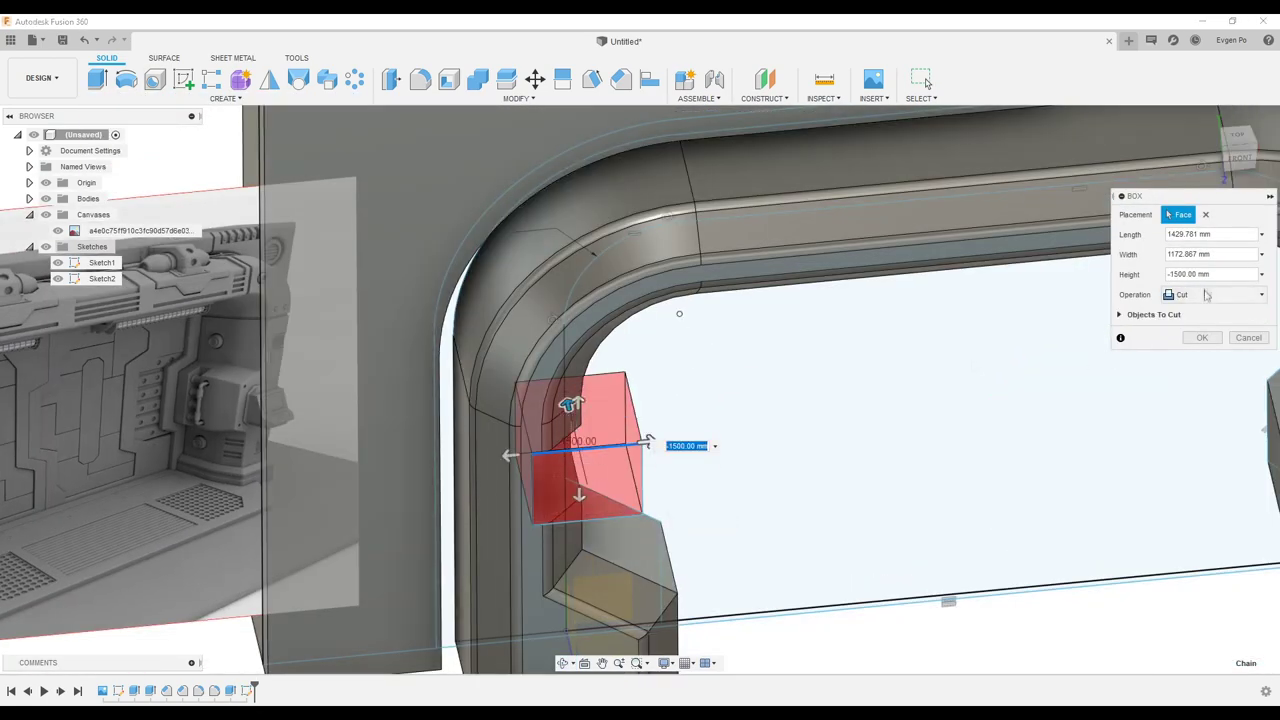
pyautogui.click(1202, 337)
pyautogui.click(580, 450)
# - Chamfer the box block's edges 300 mm
pyautogui.press('m')
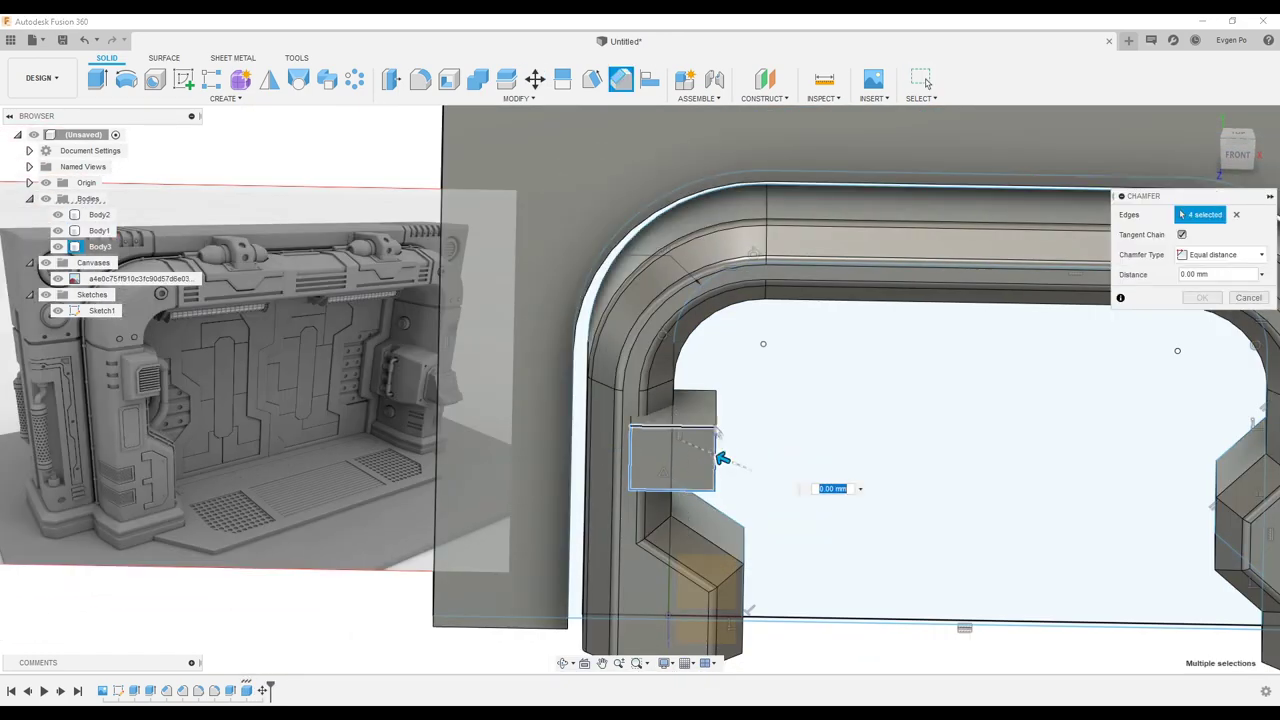
pyautogui.keyDown('shift'); pyautogui.moveTo(718, 429); pyautogui.dragTo(715, 472, button='middle'); pyautogui.keyUp('shift')
pyautogui.click(715, 472)
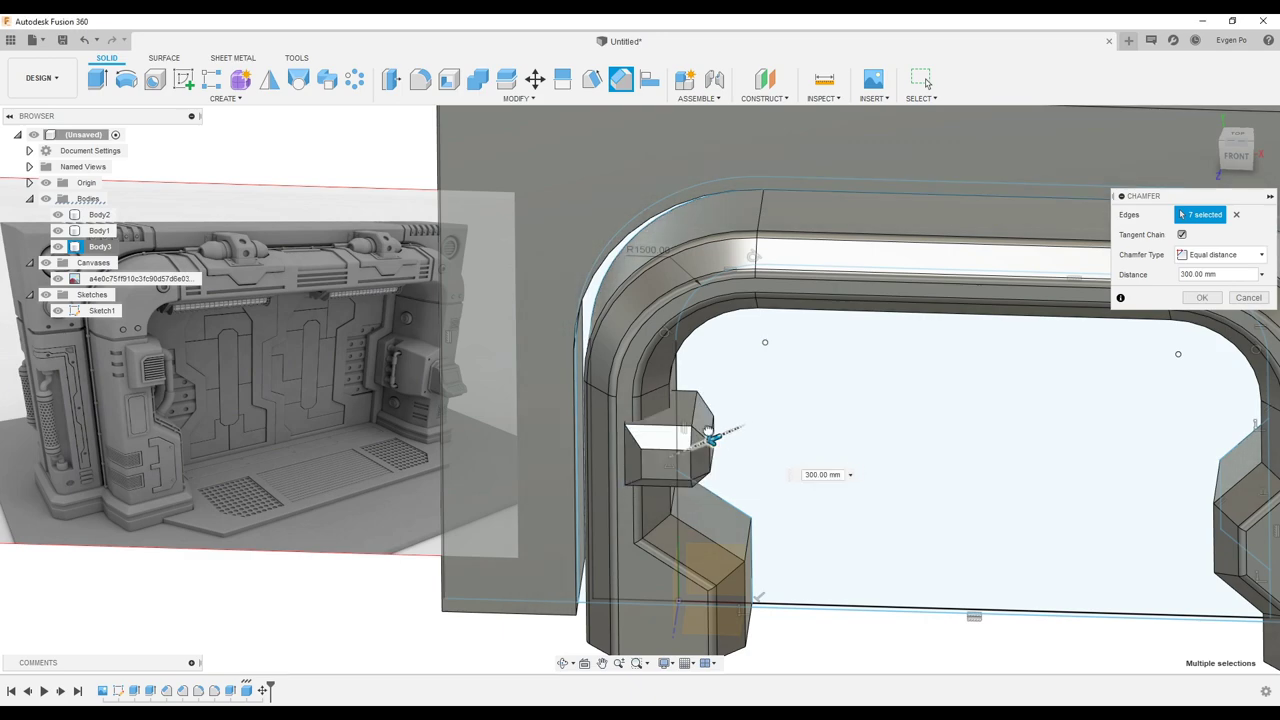
pyautogui.press('Return')
# - Reposition the whole Body3 block, then move one of its faces
pyautogui.rightClick(100, 246)
pyautogui.click(113, 259)
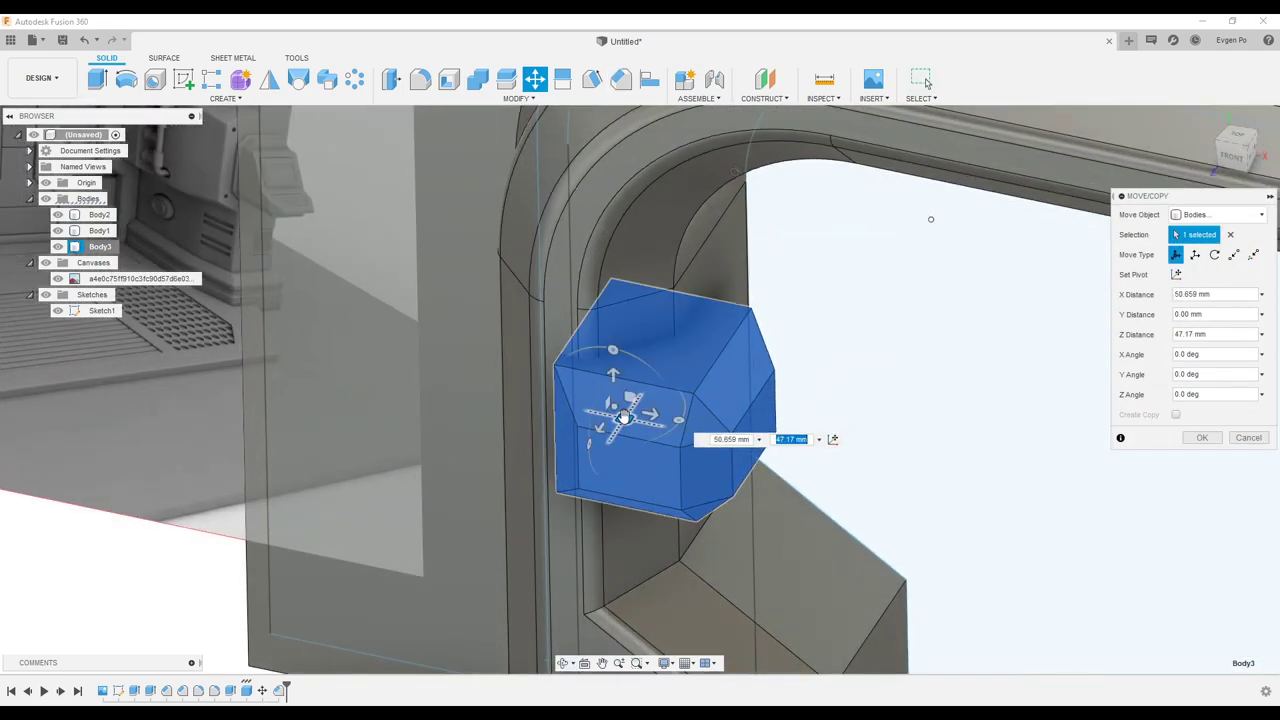
pyautogui.press('Return')
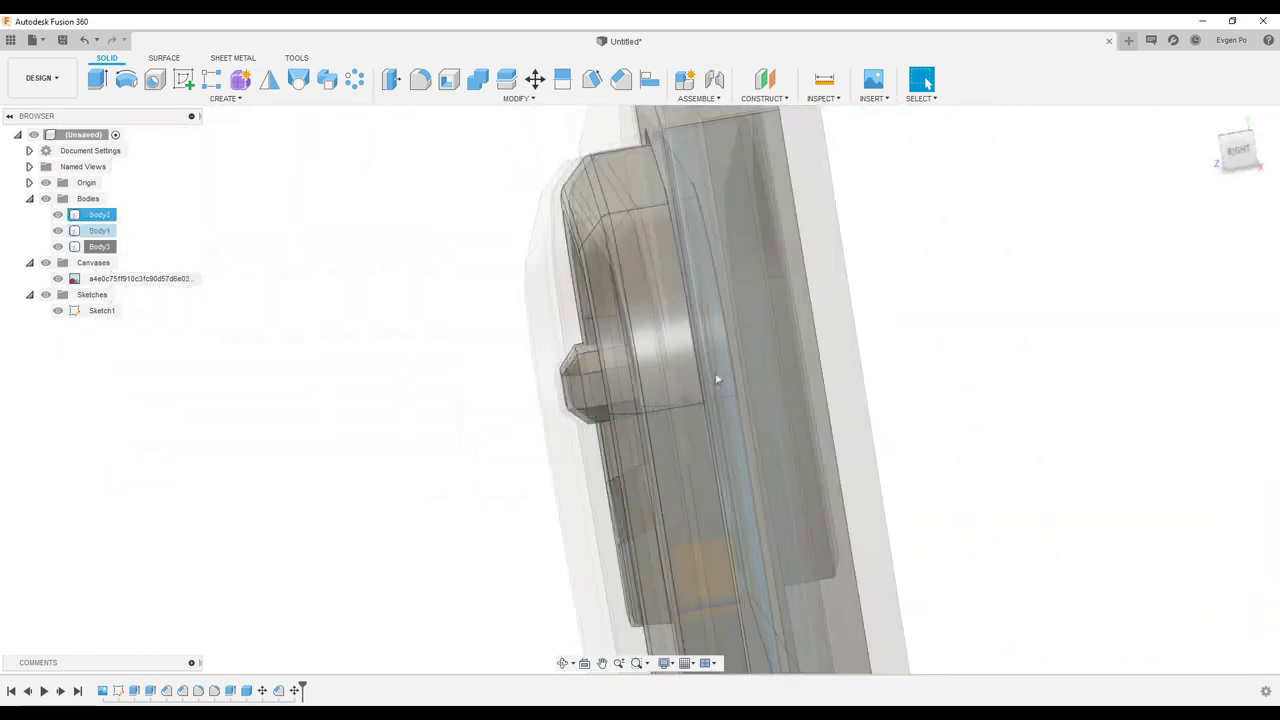
pyautogui.keyDown('shift'); pyautogui.moveTo(870, 389); pyautogui.dragTo(561, 390, button='middle'); pyautogui.keyUp('shift')
pyautogui.click(561, 390)
pyautogui.press('m')
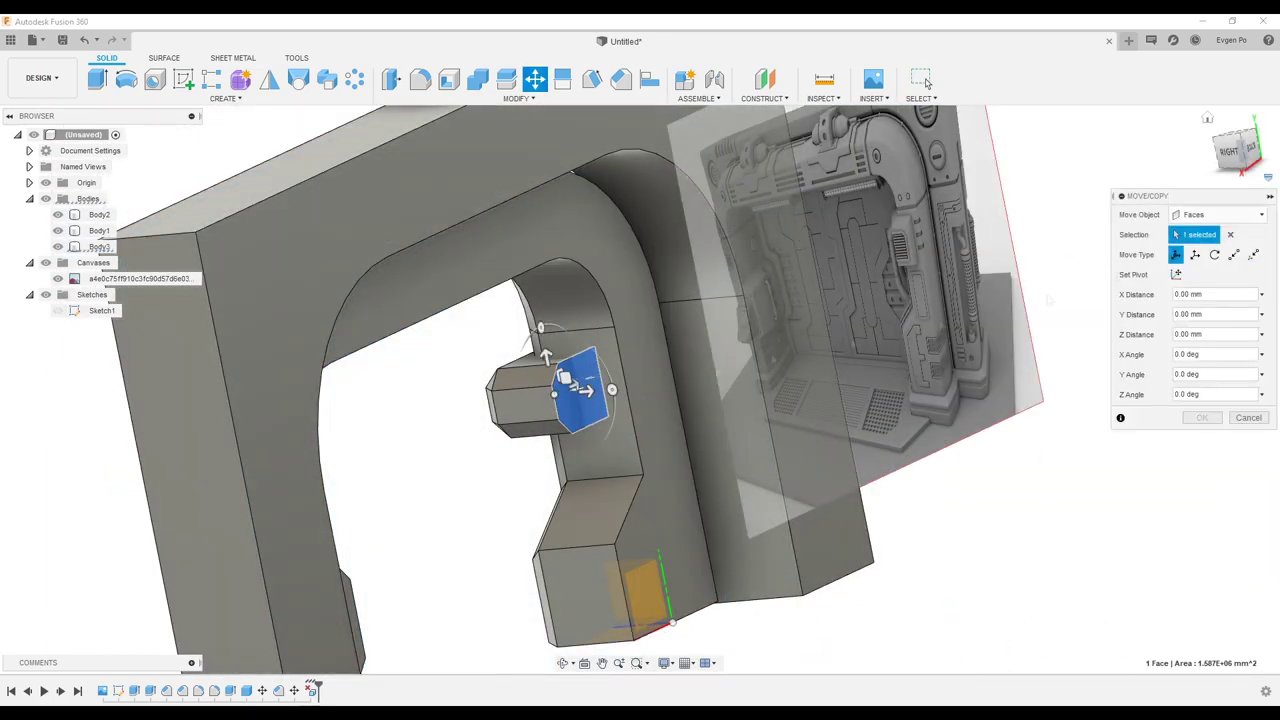
pyautogui.press('Return')
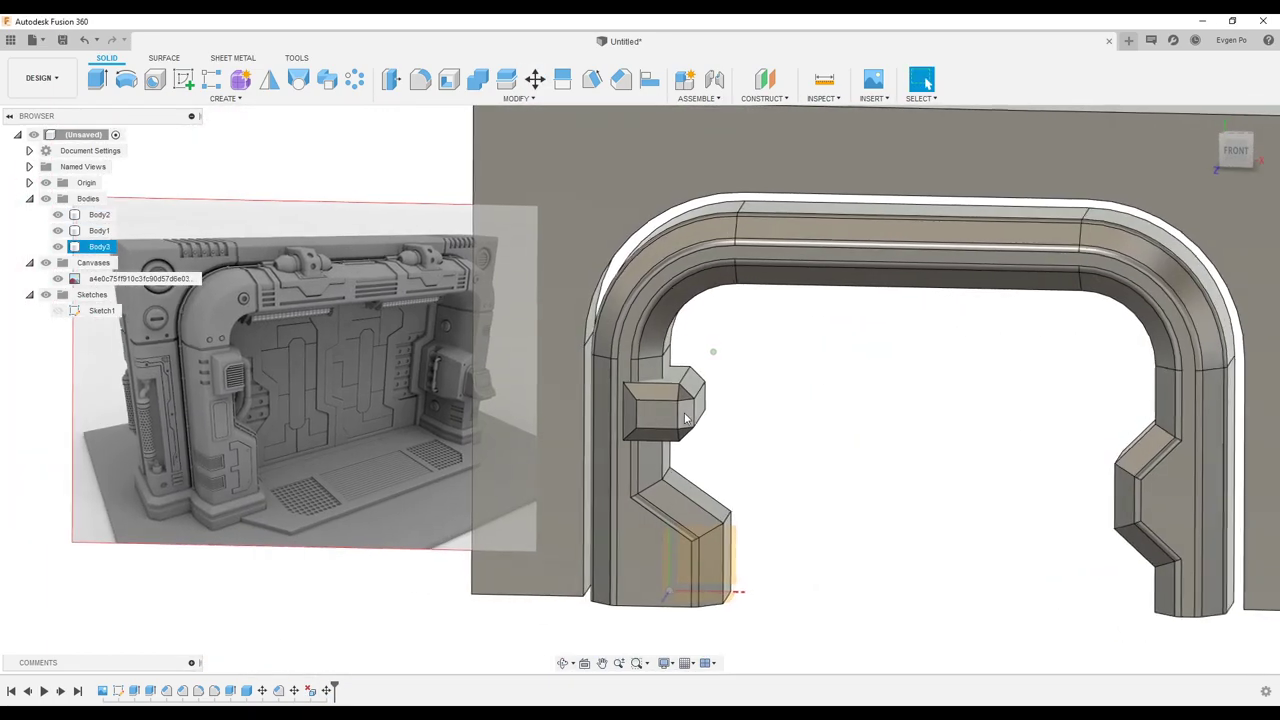
# - Start a new sketch on the pillar's side face
pyautogui.scroll(-5, 690, 410)
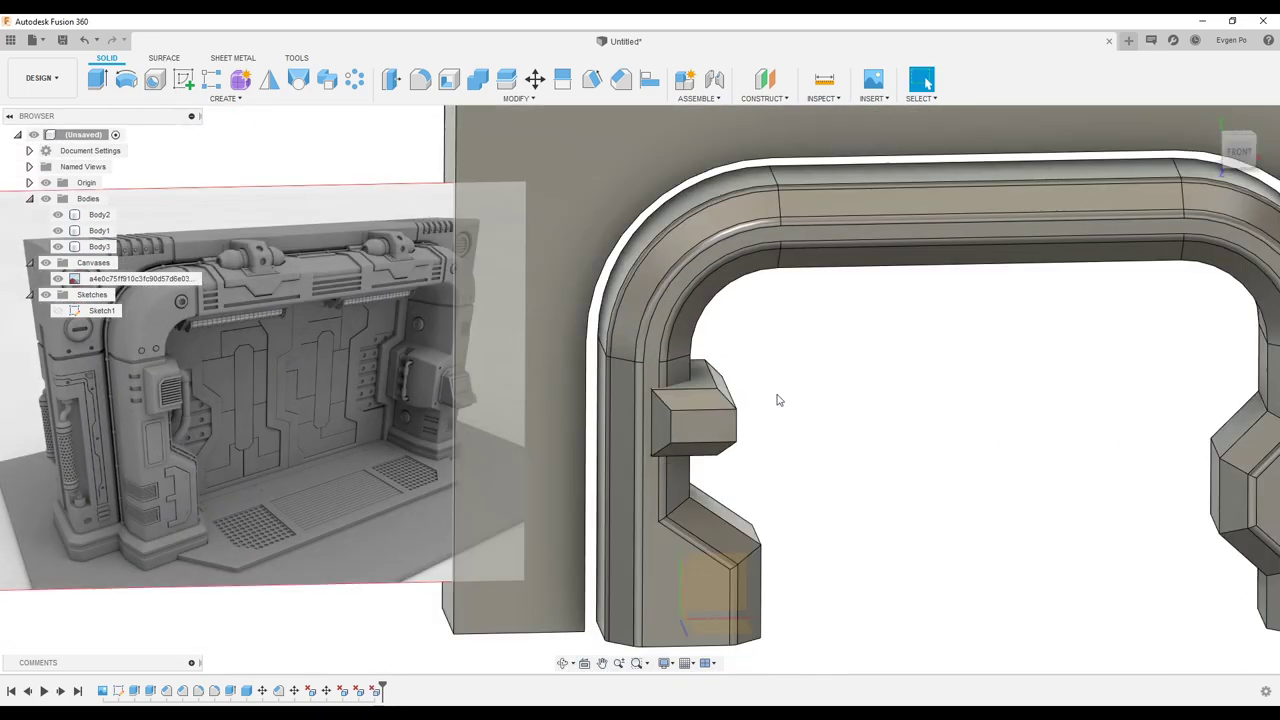
pyautogui.scroll(-2, 772, 399)
pyautogui.keyDown('shift'); pyautogui.moveTo(772, 399); pyautogui.dragTo(1065, 386, button='middle'); pyautogui.keyUp('shift')
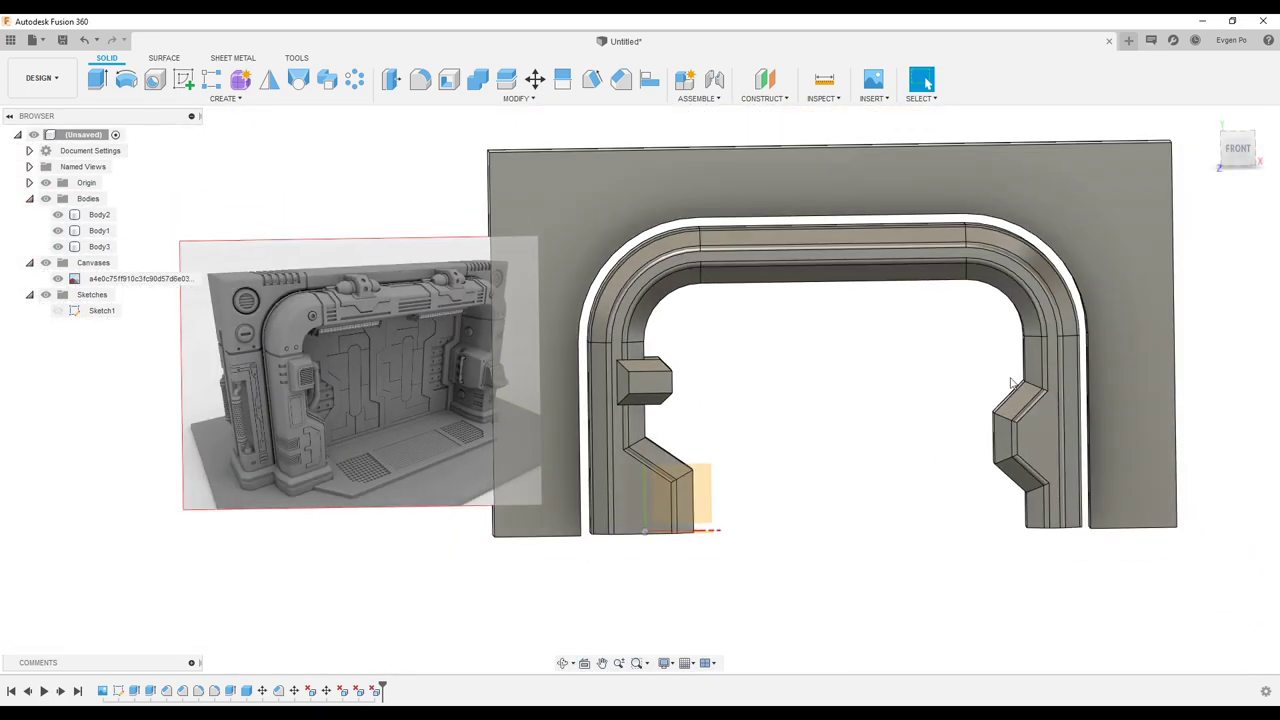
pyautogui.click(893, 502)
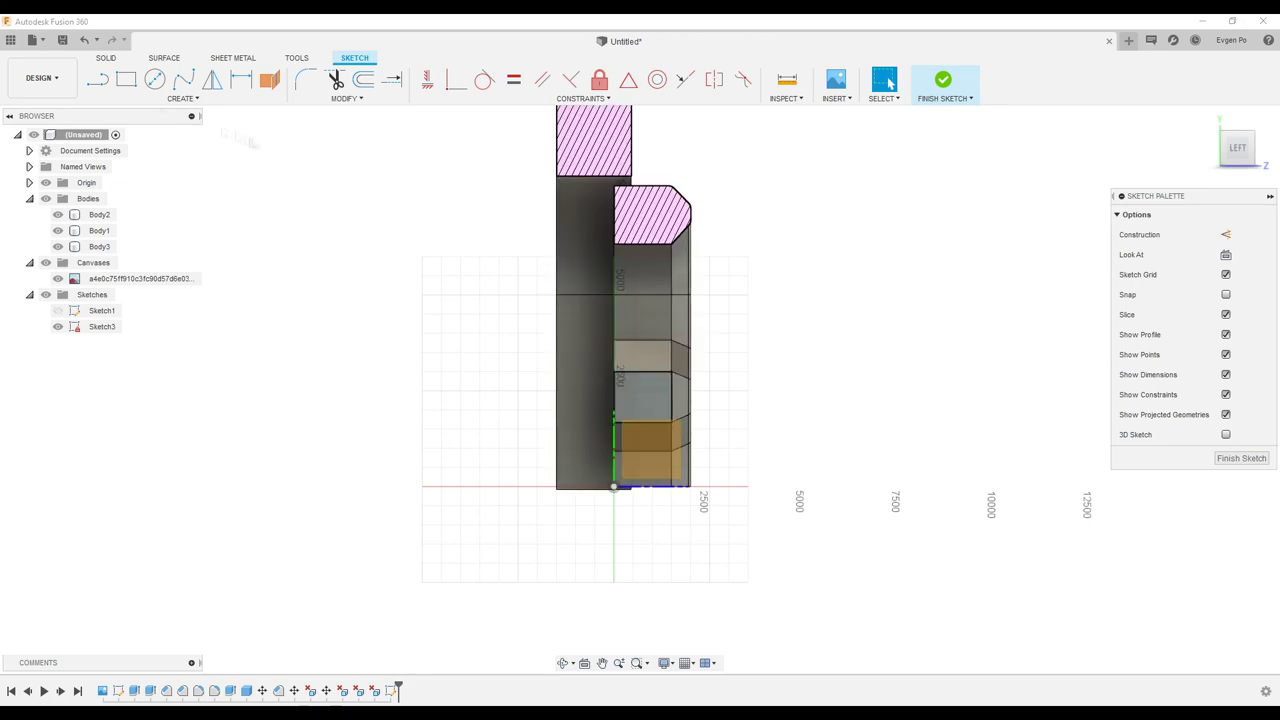
# - Sketch a narrow rectangle and extrude-cut it as a slot into the bulge
pyautogui.press('r')
pyautogui.click(615, 279)
pyautogui.click(655, 583)
pyautogui.press('e')
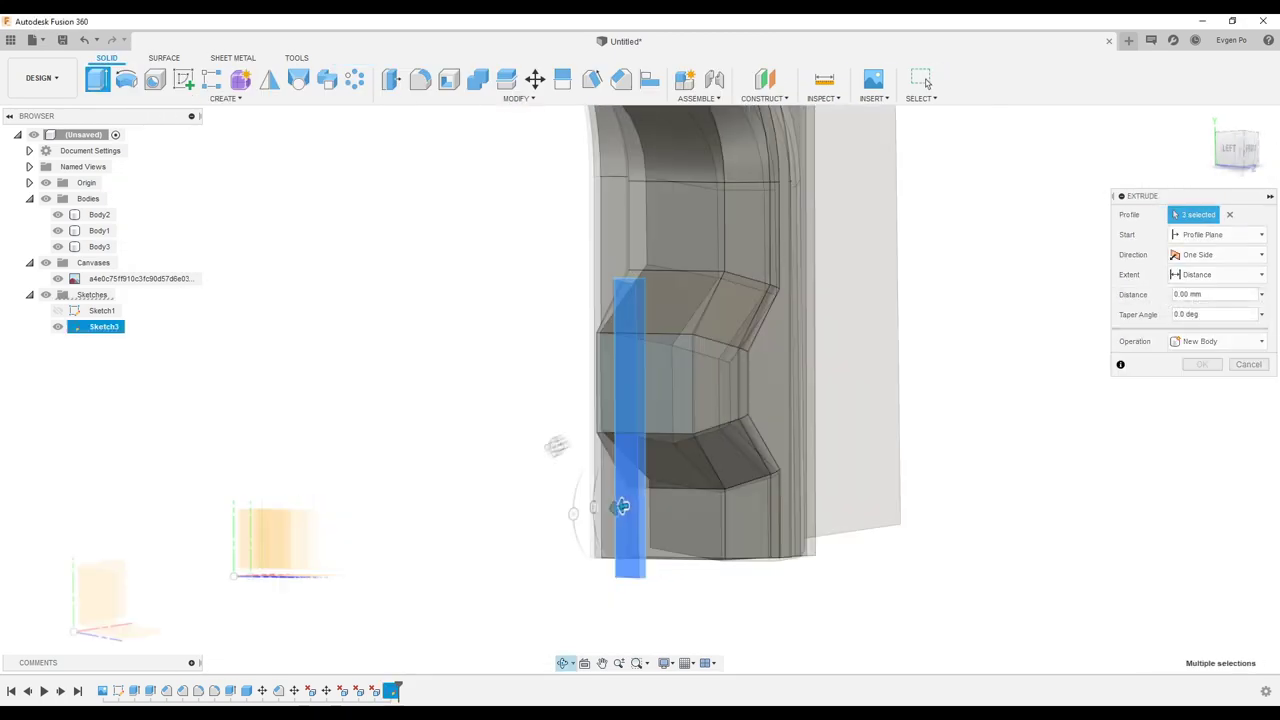
pyautogui.click(1207, 387)
pyautogui.scroll(5, 861, 404)
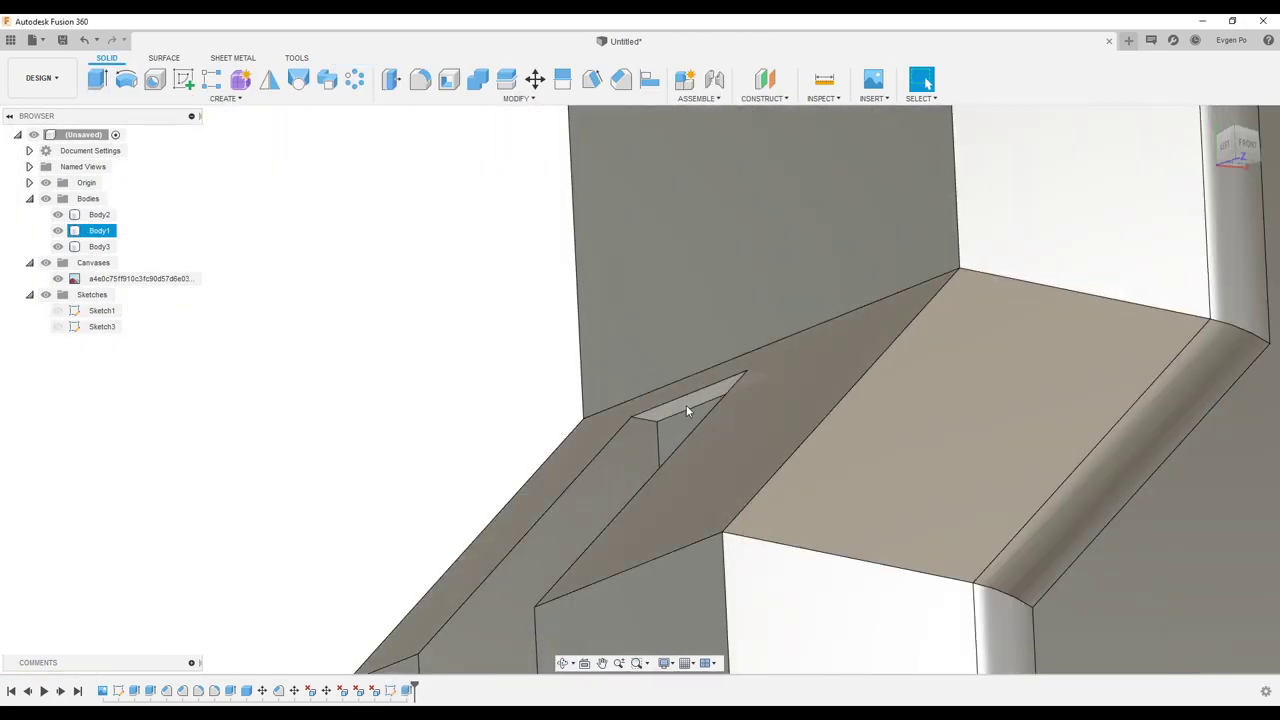
pyautogui.click(688, 396)
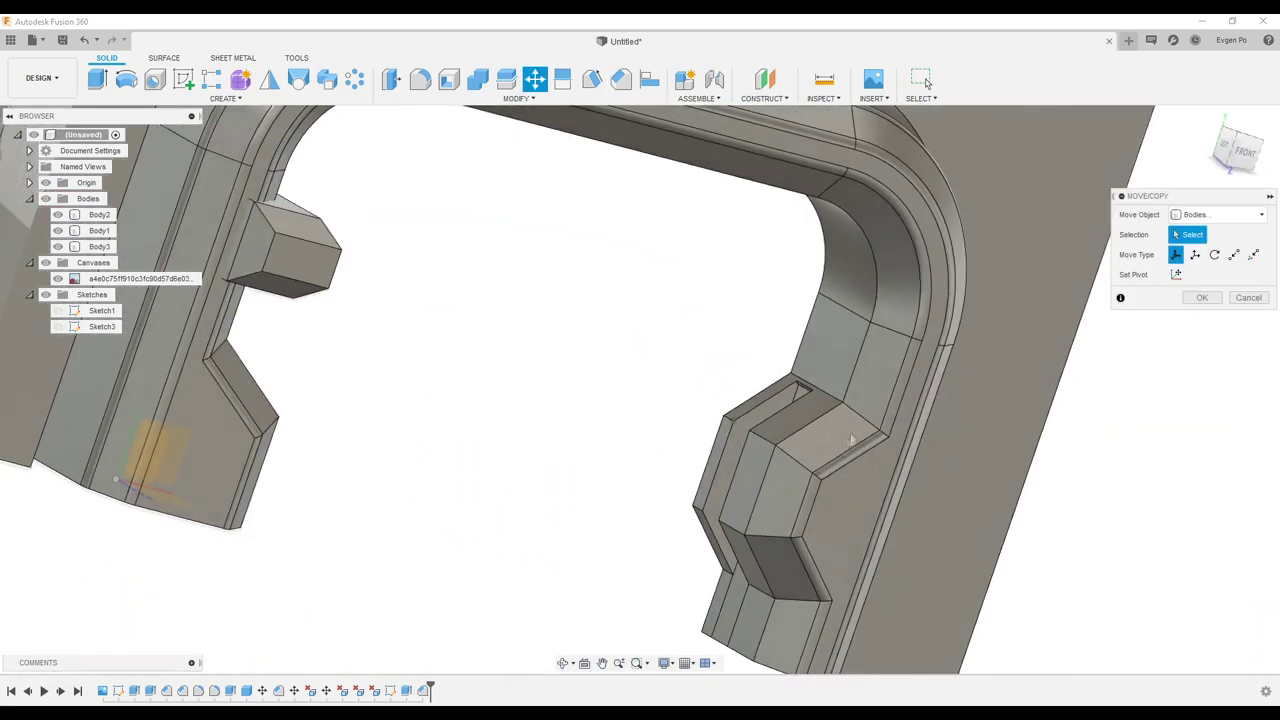
# - Tilt the notch's side face by 15° with Move/Copy
pyautogui.click(780, 420)
pyautogui.moveTo(790, 445); pyautogui.dragTo(830, 465)
pyautogui.moveTo(830, 465)
pyautogui.keyDown('shift'); pyautogui.mouseDown(button='middle')
pyautogui.moveTo(716, 501)
pyautogui.moveTo(672, 424)
pyautogui.mouseUp(button='middle'); pyautogui.keyUp('shift')
pyautogui.click(690, 462)
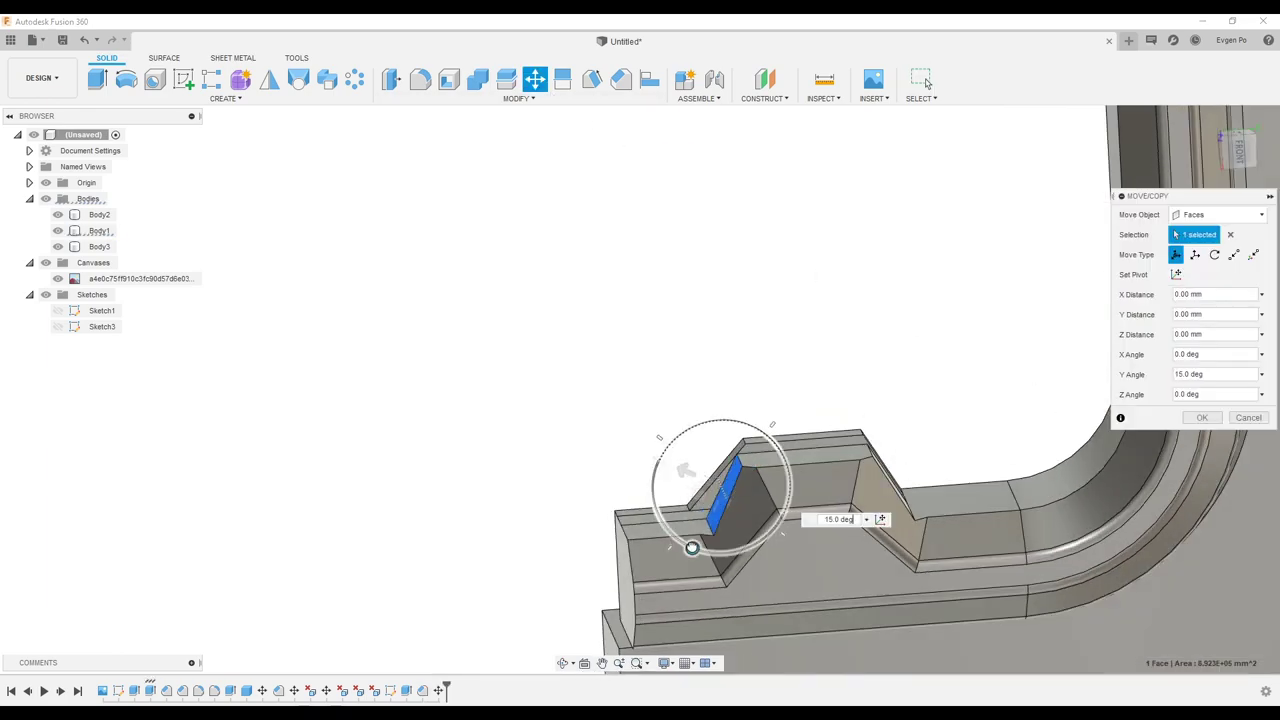
pyautogui.press('Return')
pyautogui.keyDown('shift'); pyautogui.moveTo(1059, 460); pyautogui.dragTo(860, 293, button='middle'); pyautogui.keyUp('shift')
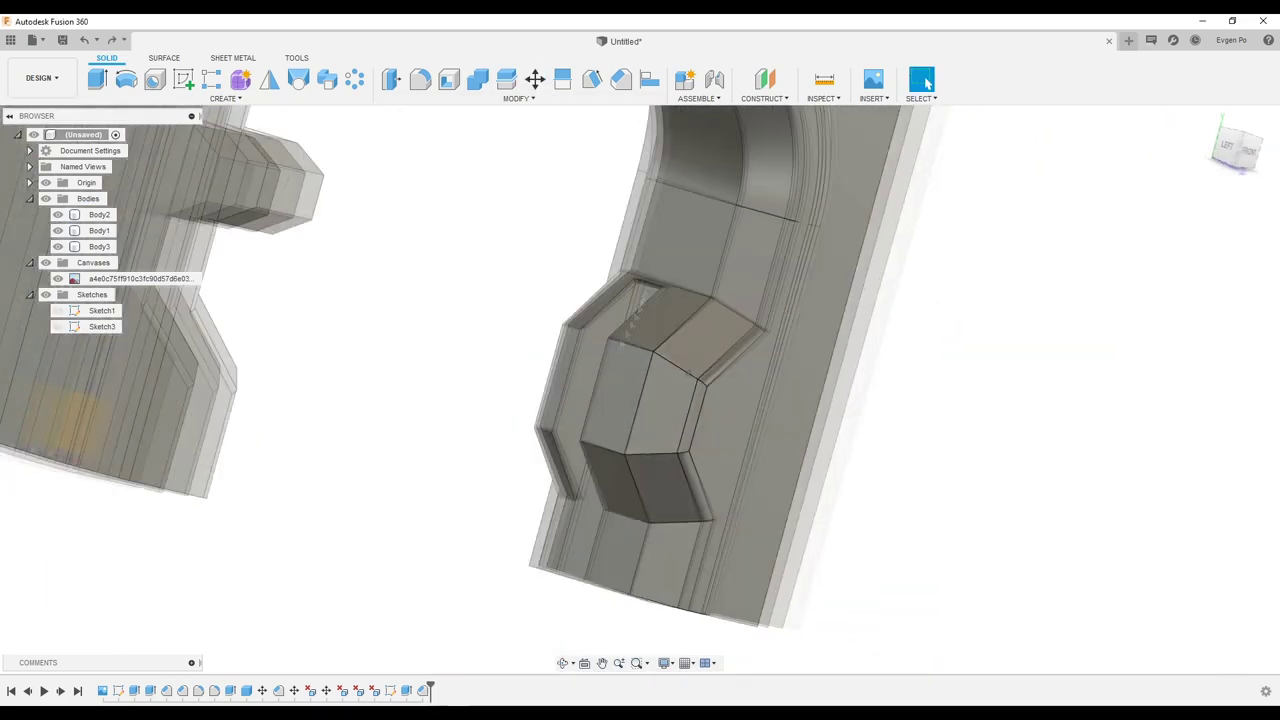
# - Chamfer the pillar bulge's edge chain
pyautogui.click(620, 78)
pyautogui.click(586, 313)
pyautogui.write('100')
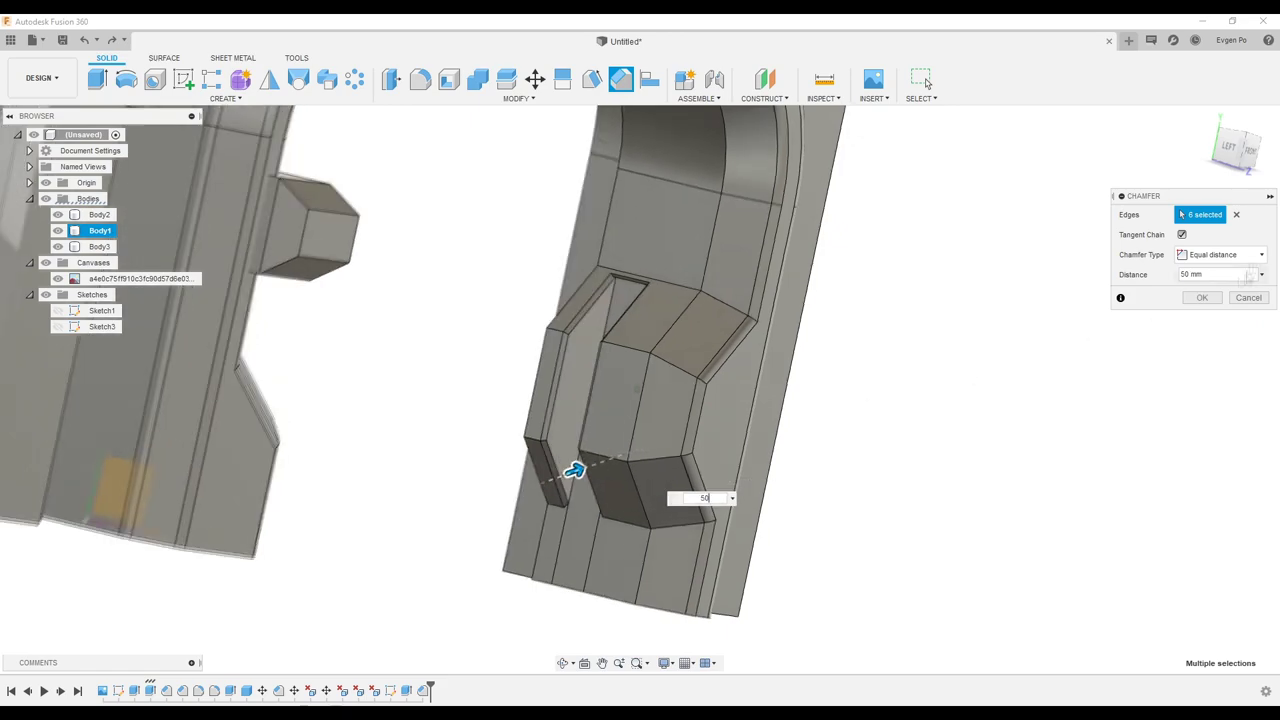
pyautogui.scroll(2, 571, 471)
pyautogui.scroll(2, 563, 483)
pyautogui.scroll(3, 580, 300)
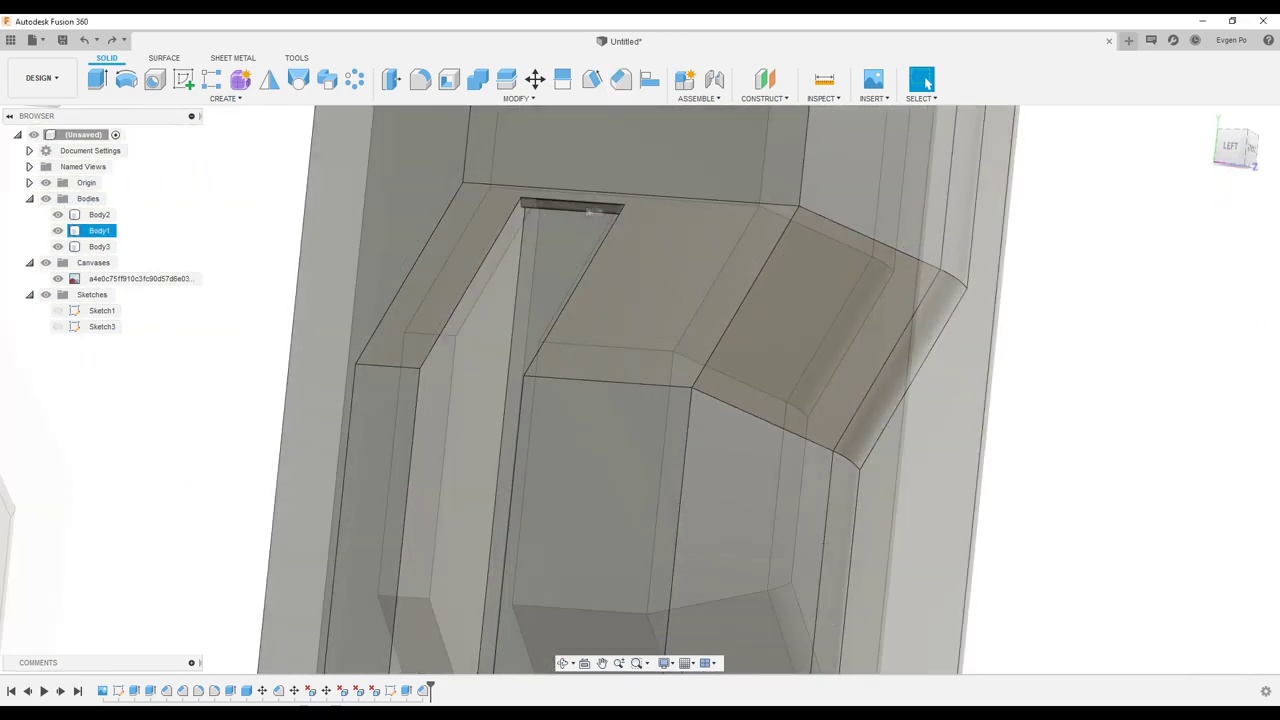
pyautogui.scroll(2, 582, 220)
# - Chamfer the slot's top edge with an 80 mm distance
pyautogui.click(582, 205)
pyautogui.scroll(-3, 449, 251)
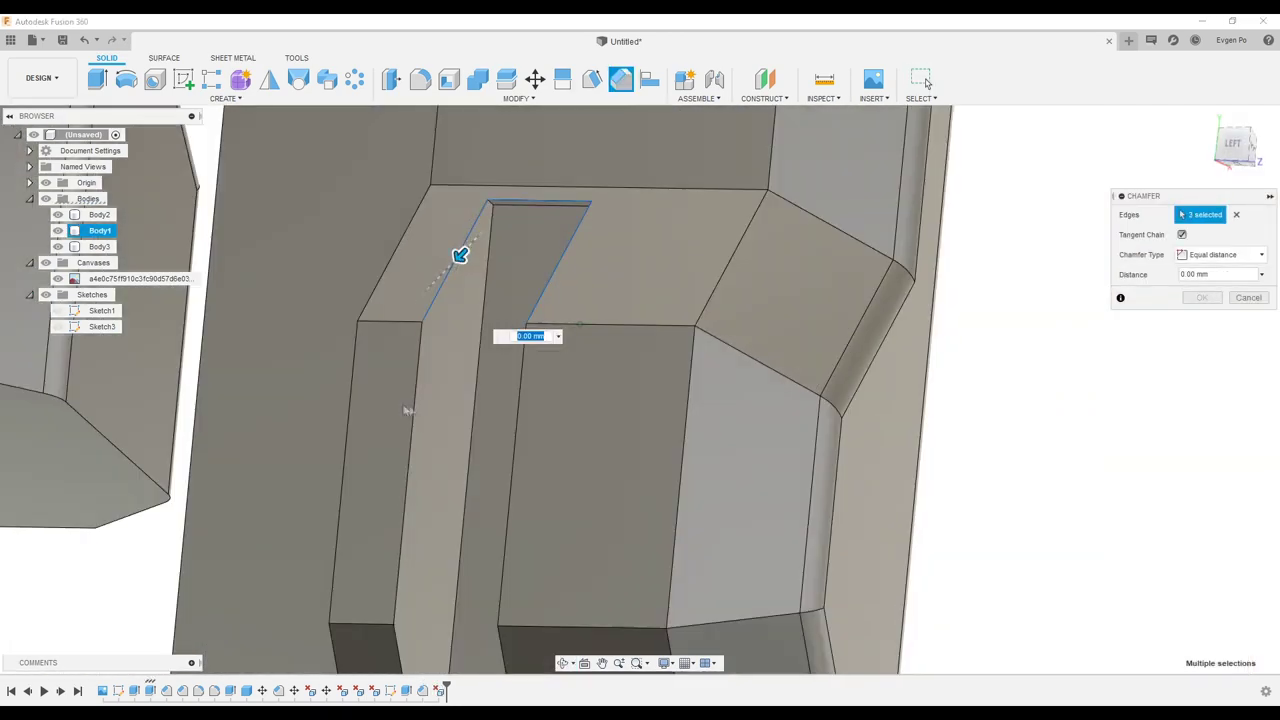
pyautogui.keyDown('shift'); pyautogui.moveTo(449, 251); pyautogui.dragTo(464, 525, button='middle'); pyautogui.keyUp('shift')
pyautogui.moveTo(464, 525); pyautogui.dragTo(459, 516)
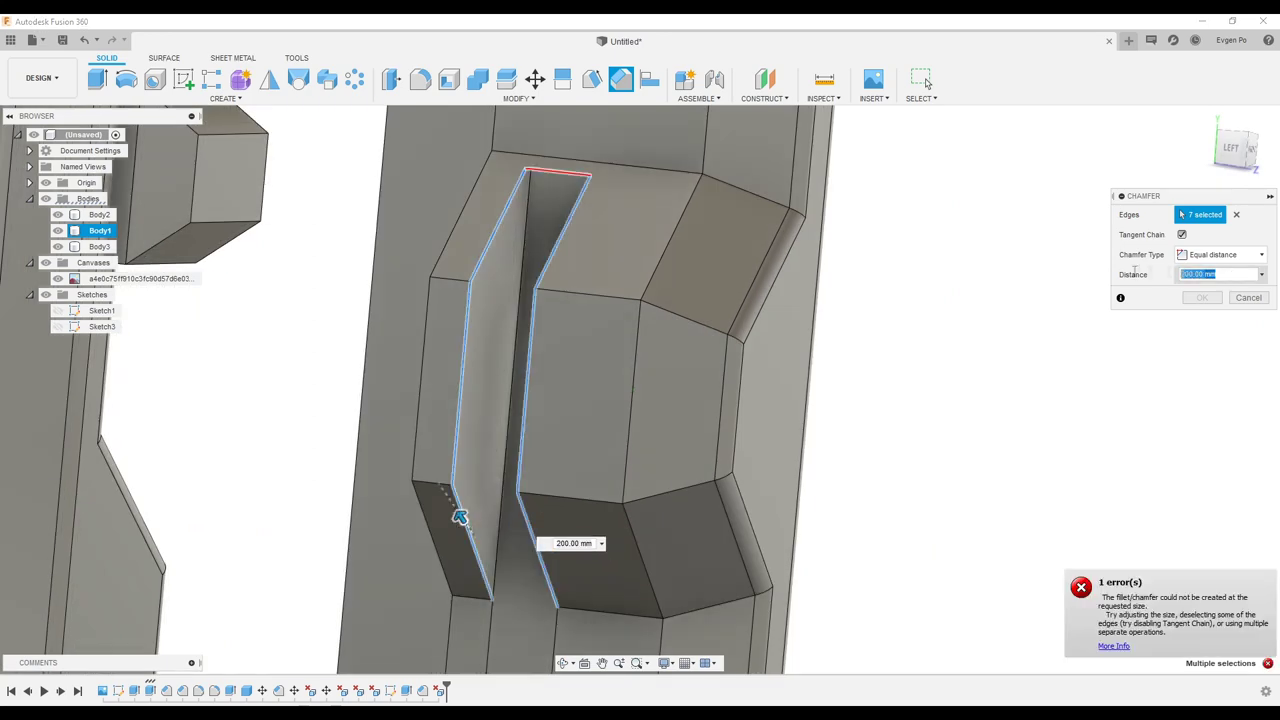
pyautogui.press('BackSpace')
pyautogui.press('BackSpace')
pyautogui.write('60')
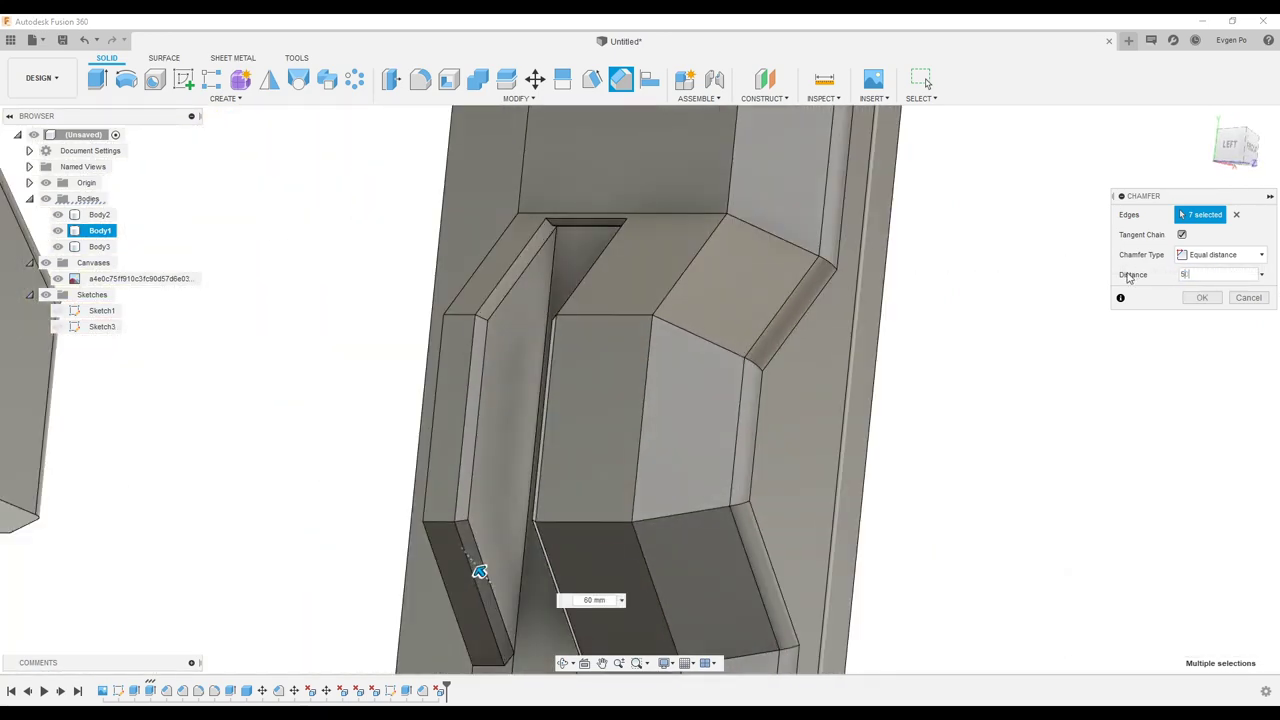
pyautogui.press('BackSpace')
pyautogui.press('BackSpace')
pyautogui.press('BackSpace')
pyautogui.write('80')
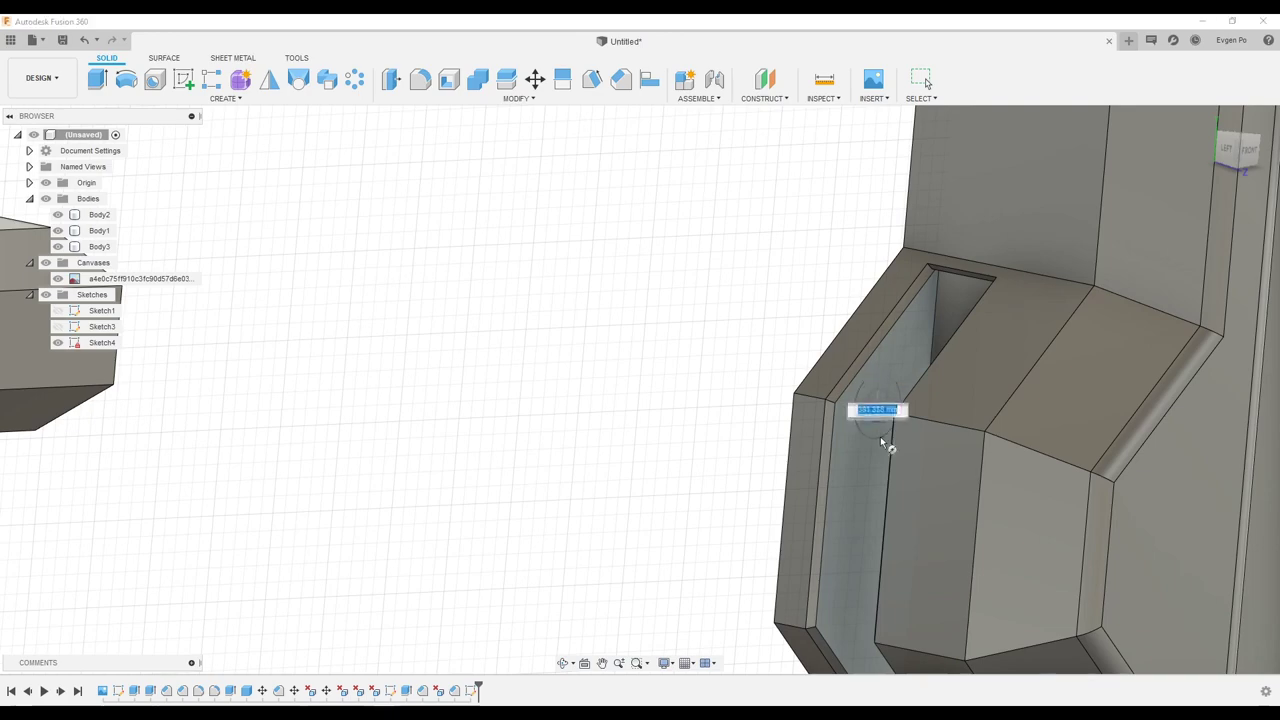
# - Confirm the small round boss and add a cylinder pin on the slot face
pyautogui.press('Return')
pyautogui.click(225, 98)
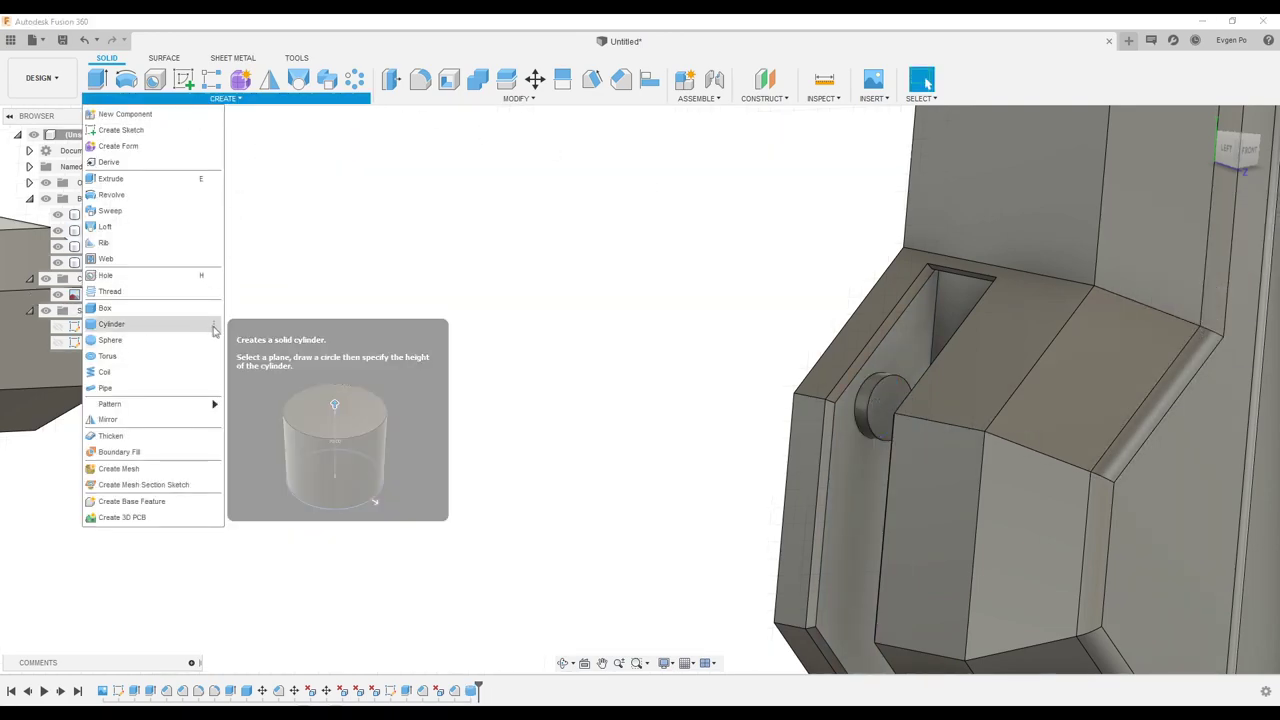
pyautogui.click(212, 330)
pyautogui.click(888, 420)
pyautogui.keyDown('shift'); pyautogui.moveTo(908, 414); pyautogui.dragTo(732, 321, button='middle'); pyautogui.keyUp('shift')
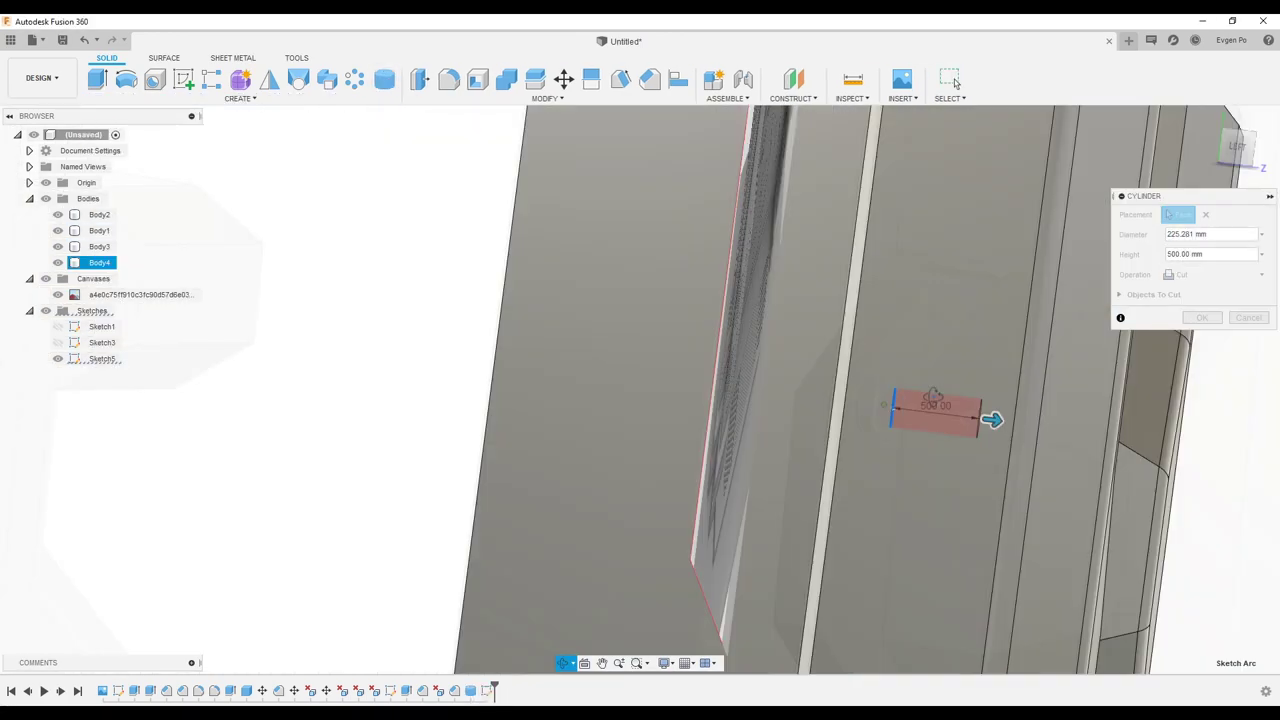
pyautogui.press('Return')
pyautogui.scroll(5, 770, 335)
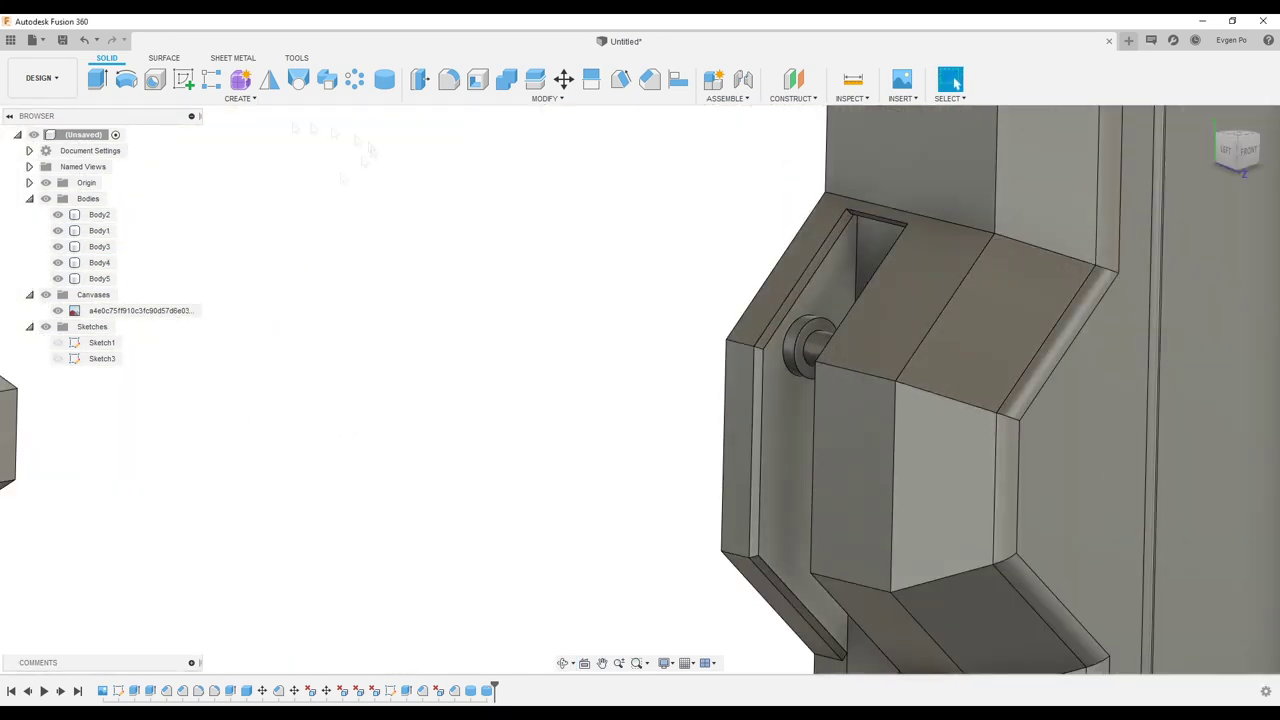
# - Pattern the two pin bodies in a row along the slot edge
pyautogui.click(134, 288)
pyautogui.press('Escape')
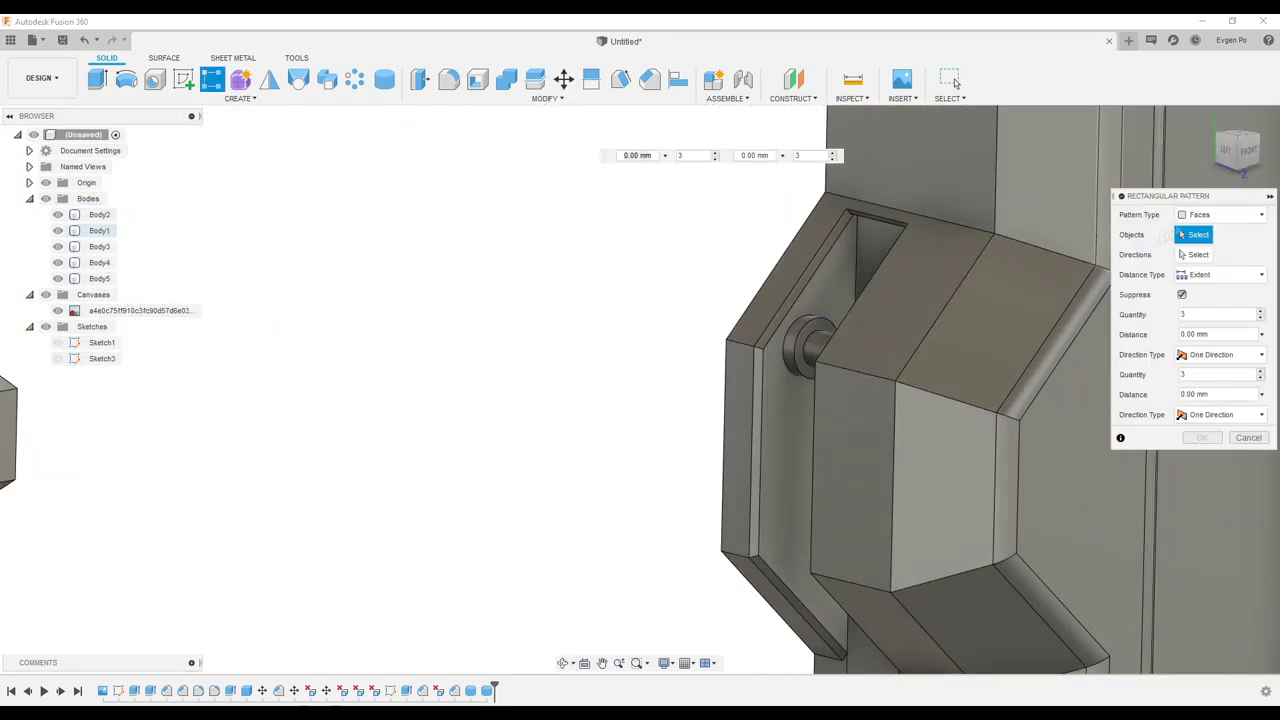
pyautogui.click(99, 262)
pyautogui.keyDown('shift'); pyautogui.click(99, 278); pyautogui.keyUp('shift')
pyautogui.click(812, 470)
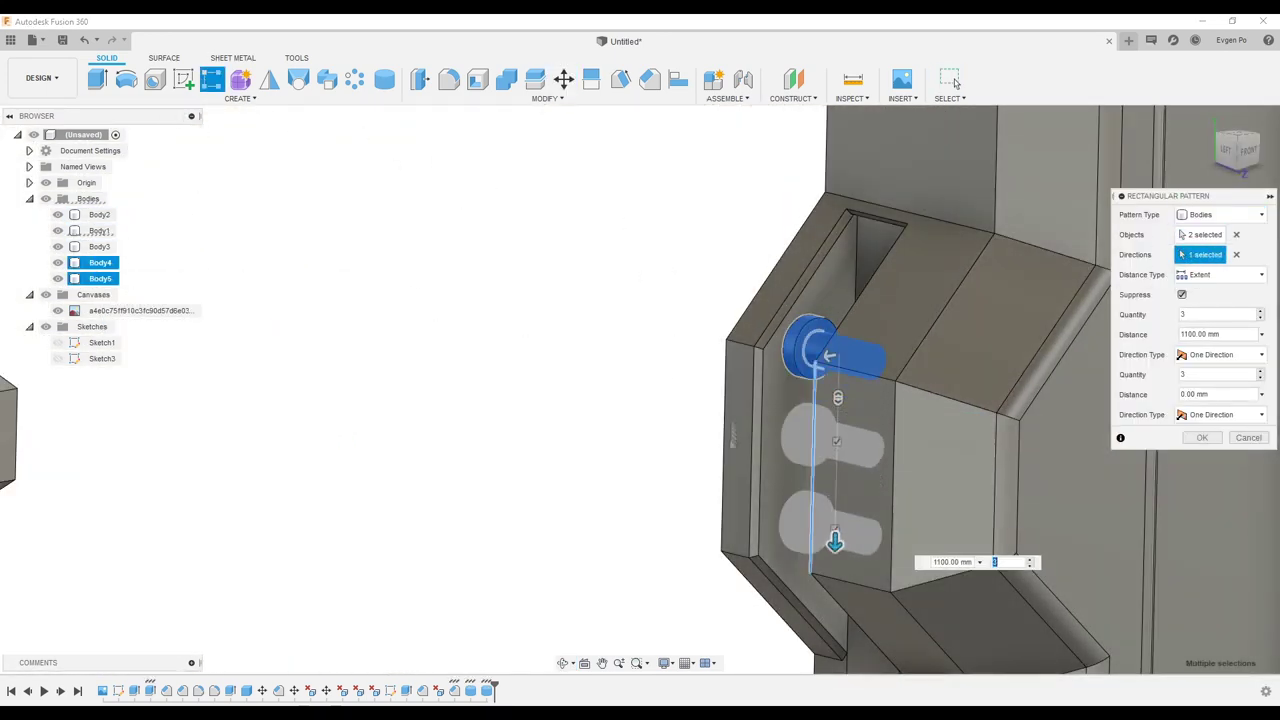
pyautogui.click(1202, 438)
# - Select the bulge's front faces, then close the move without changes
pyautogui.moveTo(1148, 400)
pyautogui.keyDown('shift'); pyautogui.mouseDown(button='middle')
pyautogui.moveTo(900, 400)
pyautogui.moveTo(934, 284)
pyautogui.moveTo(815, 521)
pyautogui.mouseUp(button='middle'); pyautogui.keyUp('shift')
pyautogui.click(900, 400)
pyautogui.click(850, 400)
pyautogui.click(563, 79)
pyautogui.press('Escape')
pyautogui.click(934, 284)
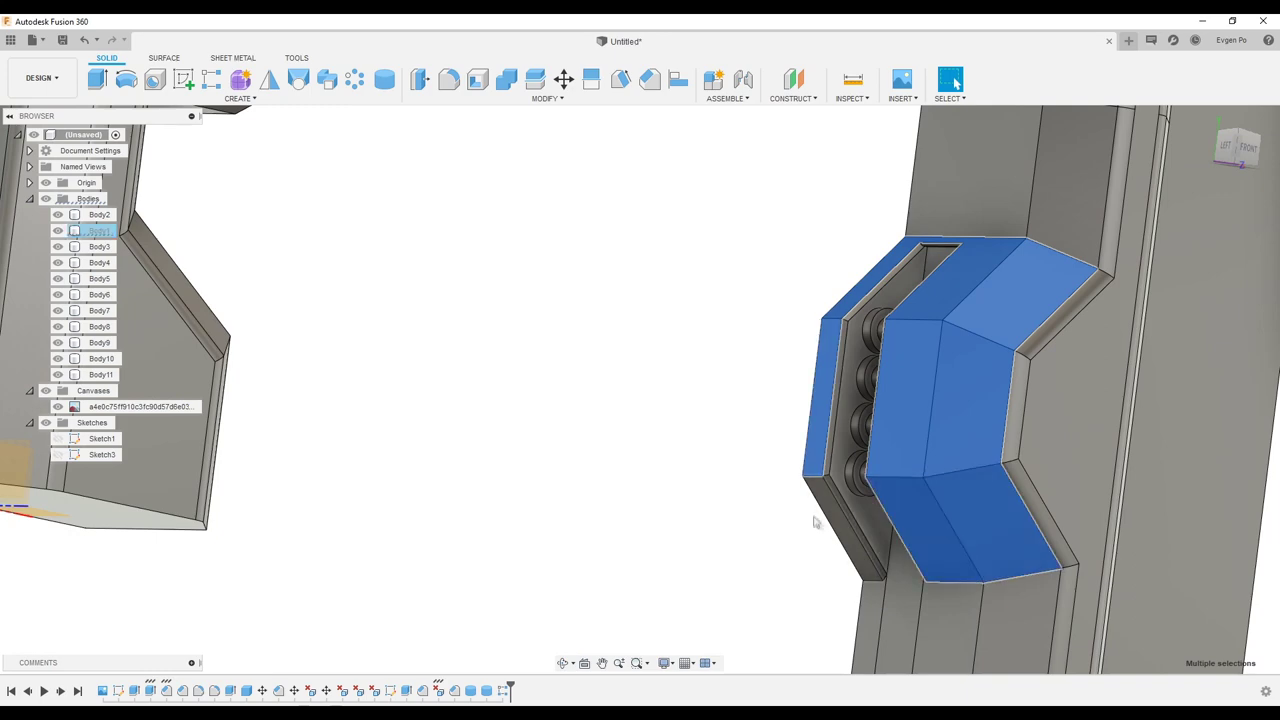
pyautogui.press('m')
pyautogui.press('Return')
# - Reopen and finish Sketch1, then pull the slot's top face to a new position
pyautogui.keyDown('shift'); pyautogui.moveTo(900, 300); pyautogui.dragTo(1153, 402, button='middle'); pyautogui.keyUp('shift')
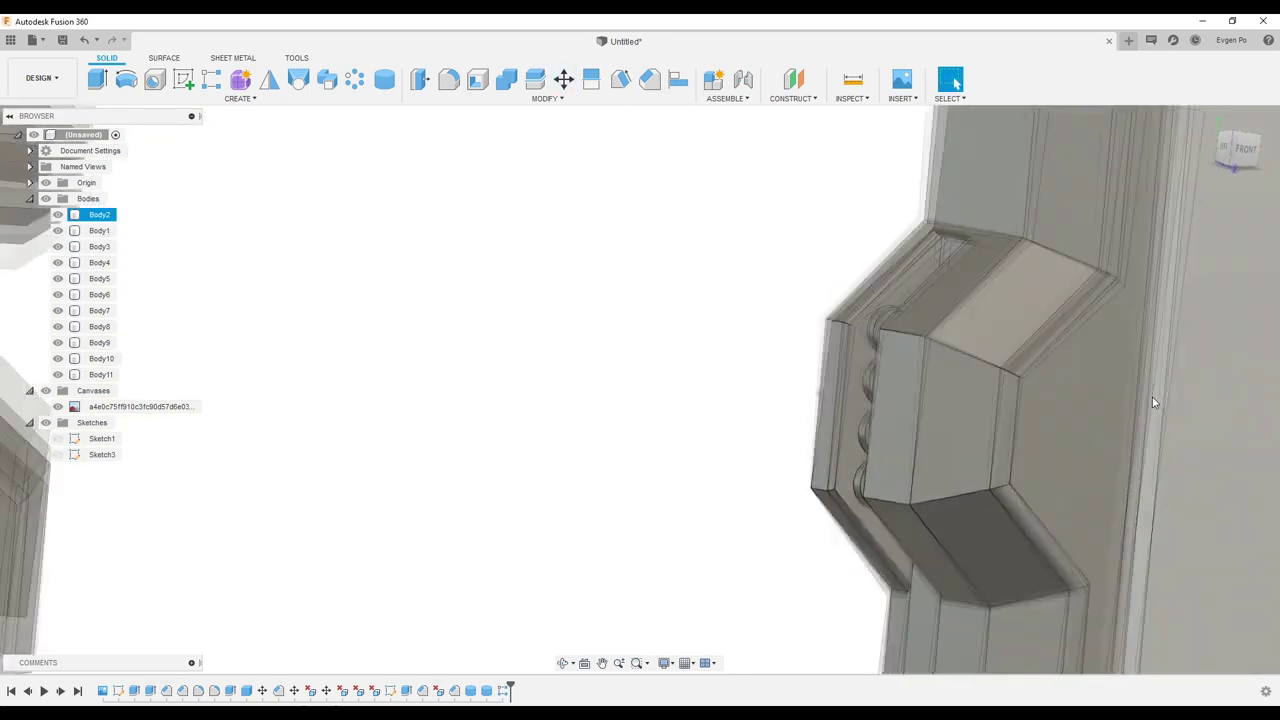
pyautogui.doubleClick(101, 438)
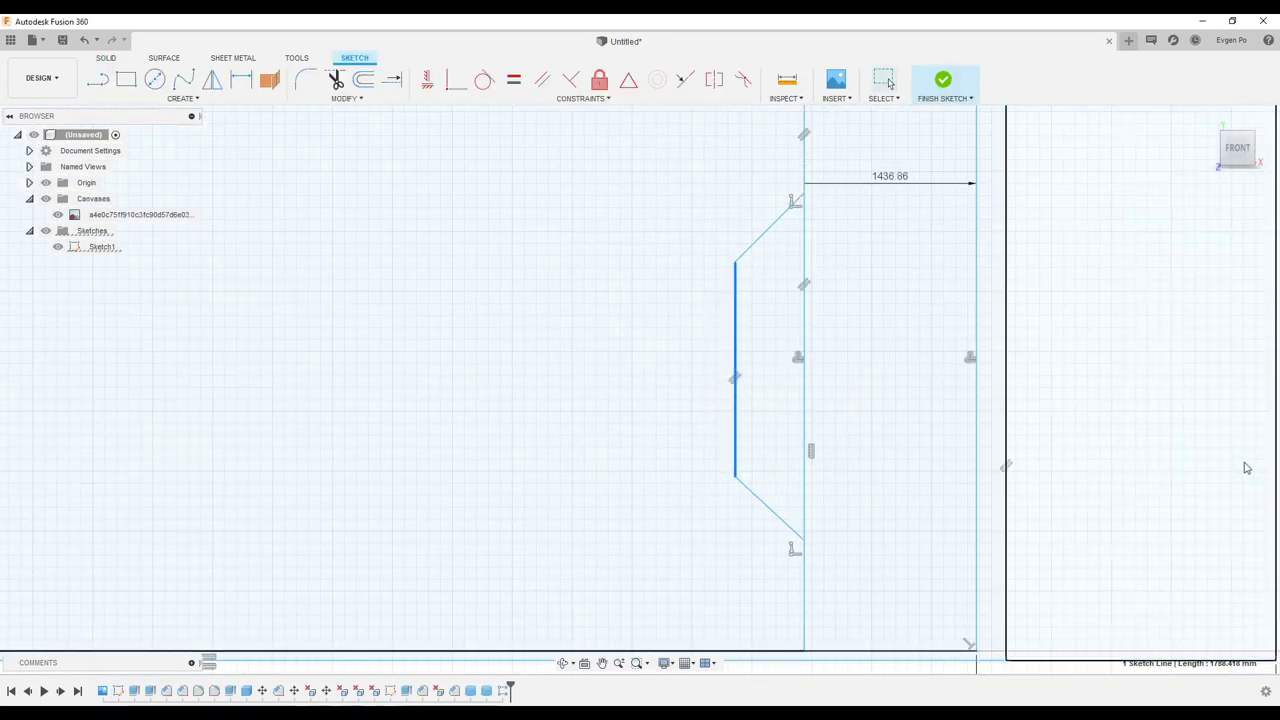
pyautogui.click(942, 80)
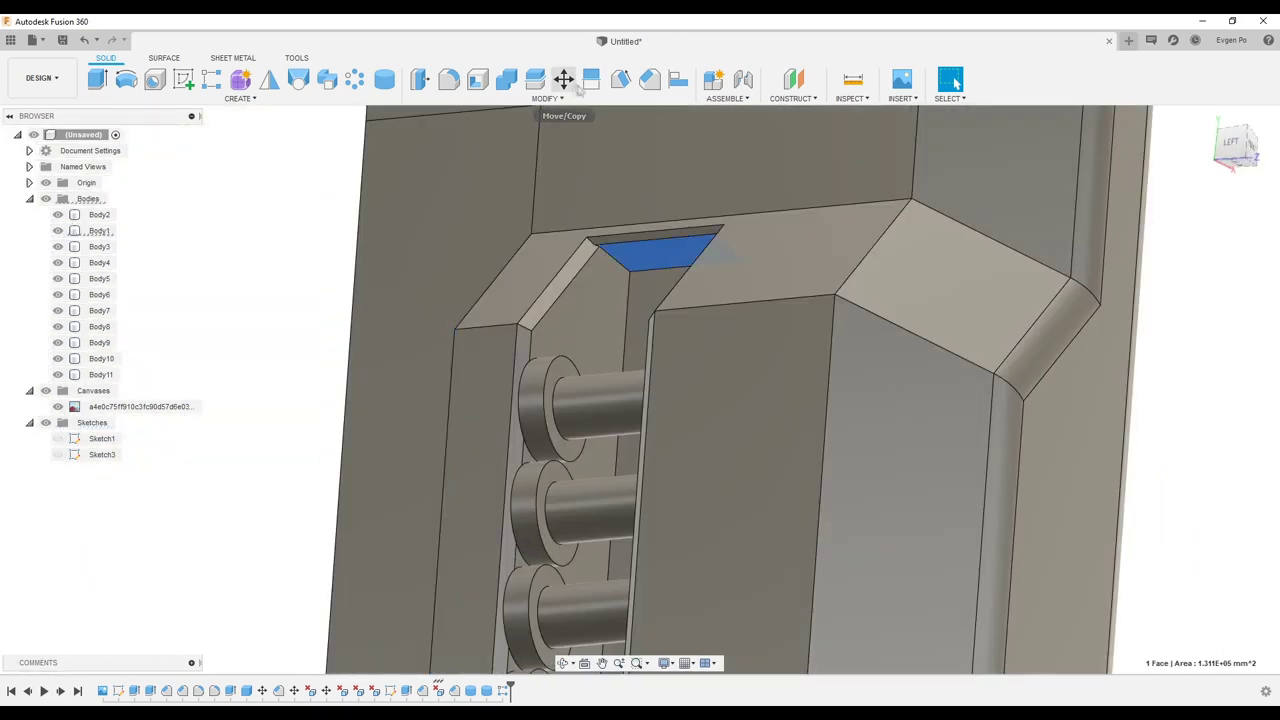
pyautogui.click(578, 89)
pyautogui.press('Escape')
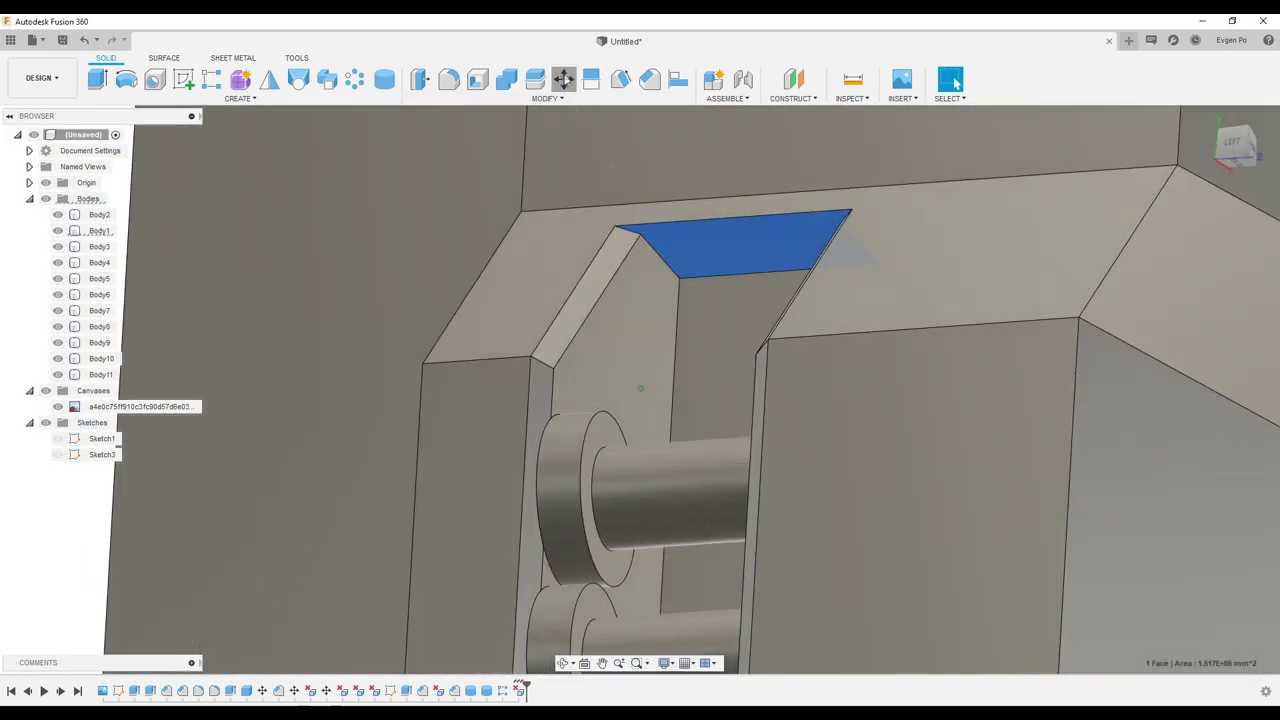
pyautogui.click(563, 80)
pyautogui.moveTo(677, 320); pyautogui.dragTo(651, 363)
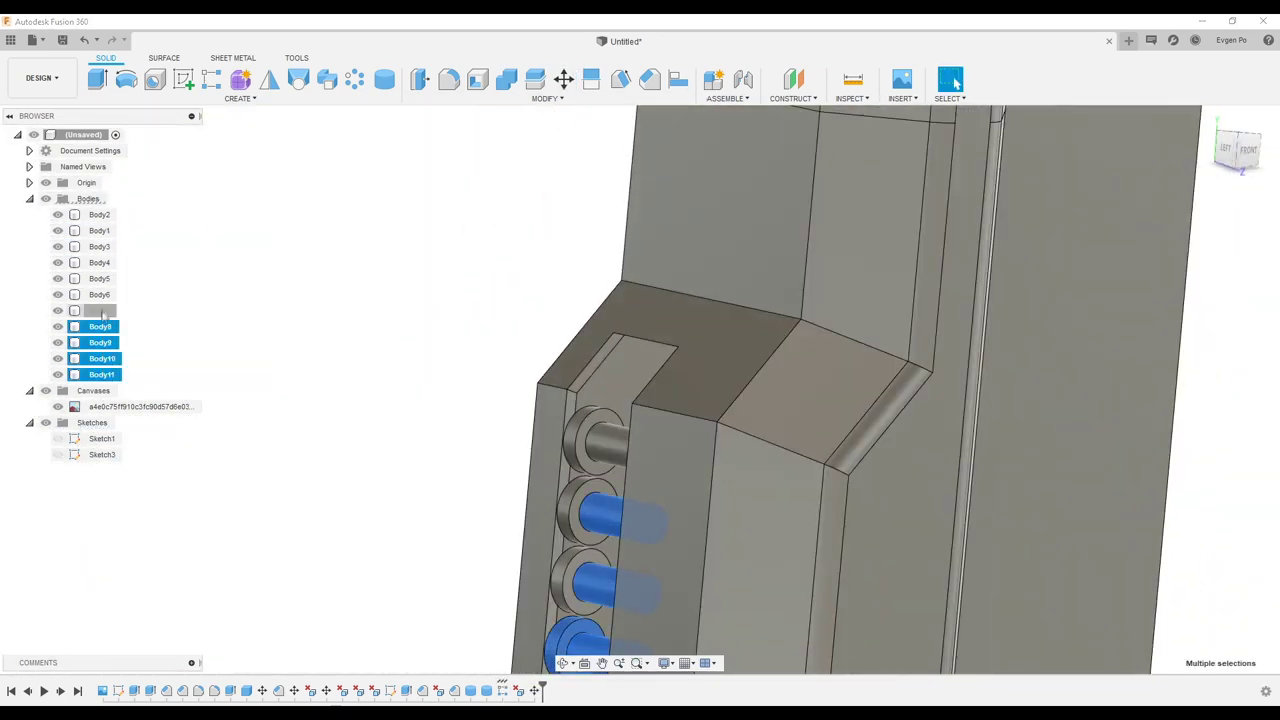
# - Leave the pipe bodies in place, chamfer the slot's top edge 50 mm, and sketch on the front plane
pyautogui.keyDown('shift'); pyautogui.click(99, 262); pyautogui.keyUp('shift')
pyautogui.keyDown('ctrl'); pyautogui.click(99, 230); pyautogui.keyUp('ctrl')
pyautogui.press('m')
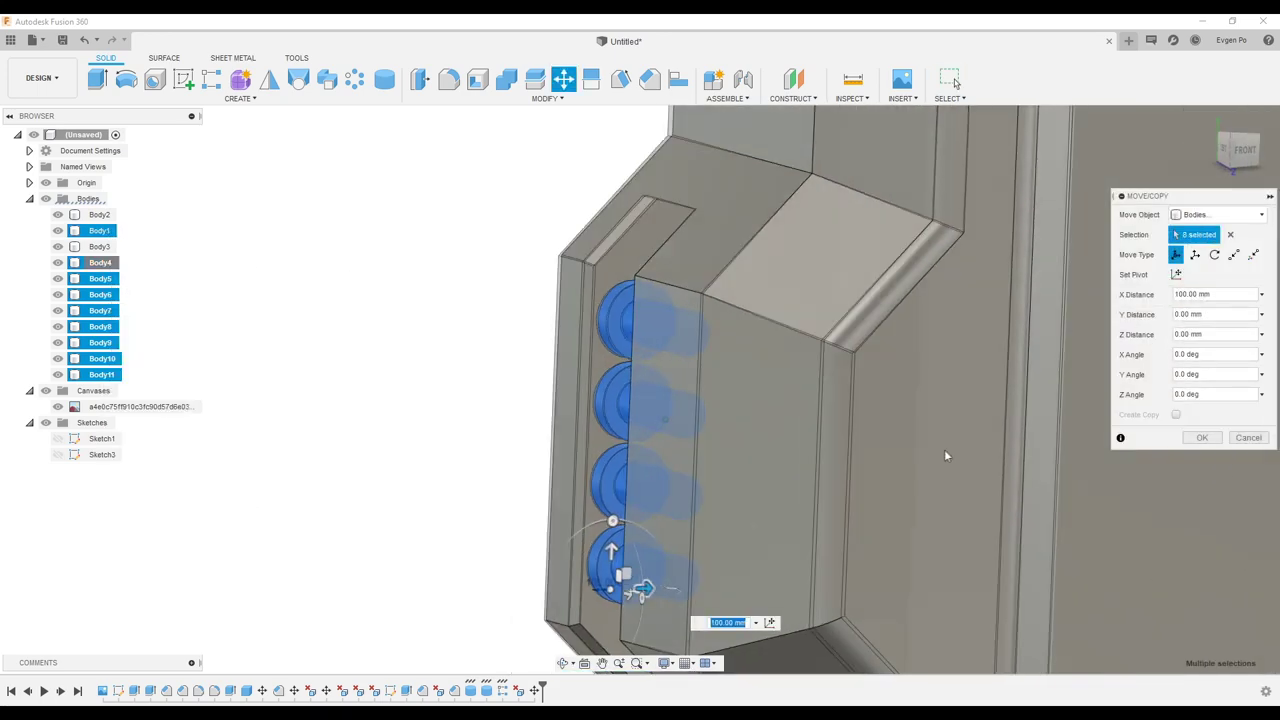
pyautogui.press('Escape')
pyautogui.keyDown('shift'); pyautogui.moveTo(767, 322); pyautogui.dragTo(700, 300, button='middle'); pyautogui.keyUp('shift')
pyautogui.click(680, 275)
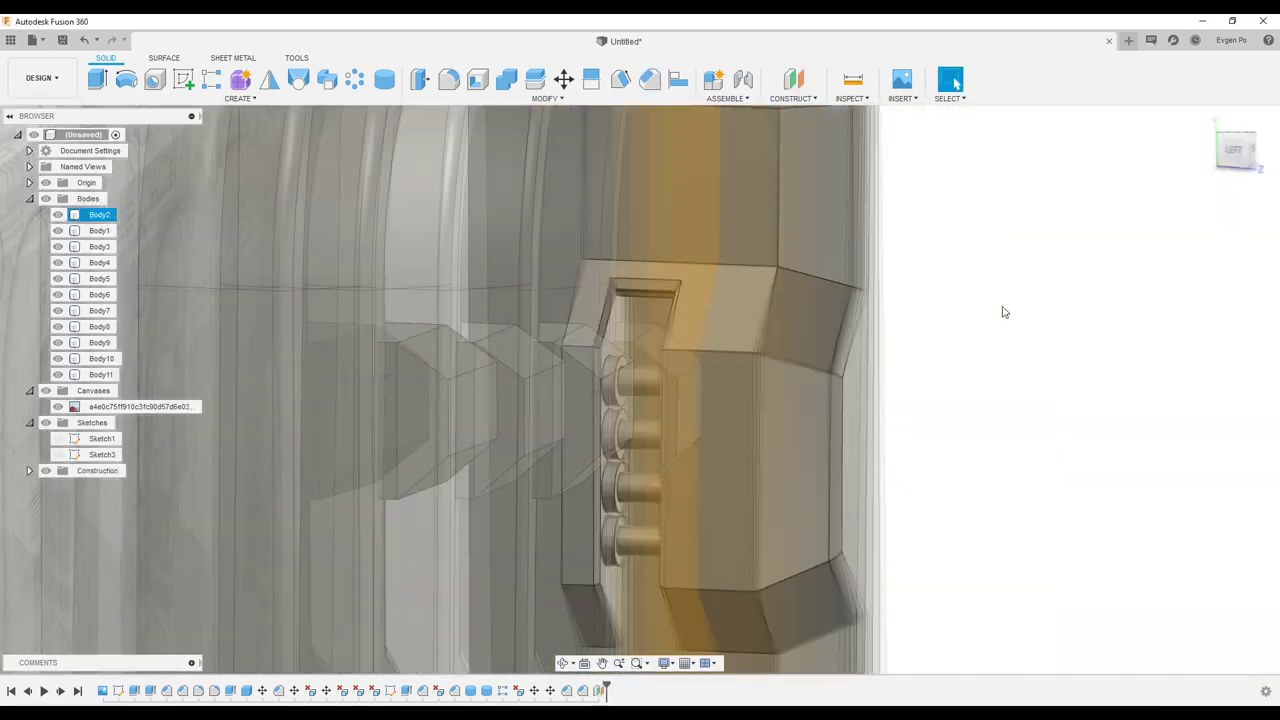
pyautogui.click(799, 424)
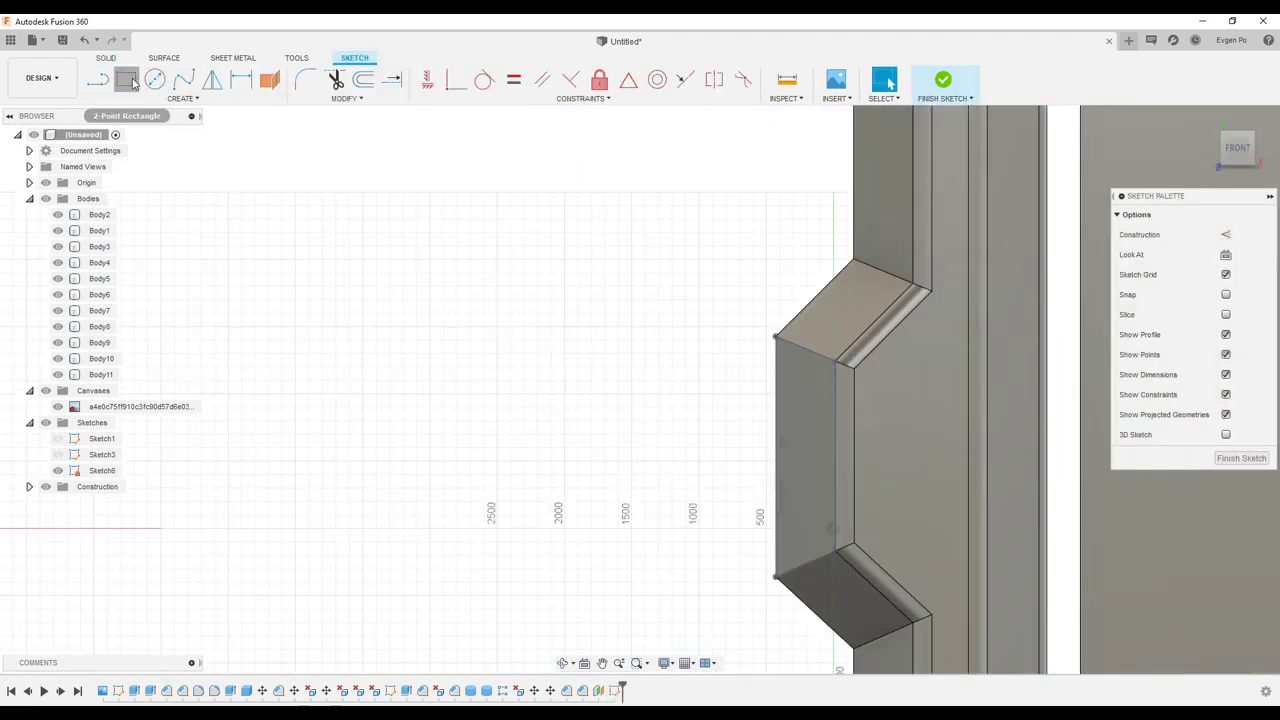
# - Pipe the U-shaped handle path at 200 mm and sketch a flange circle at its top end
pyautogui.click(130, 82)
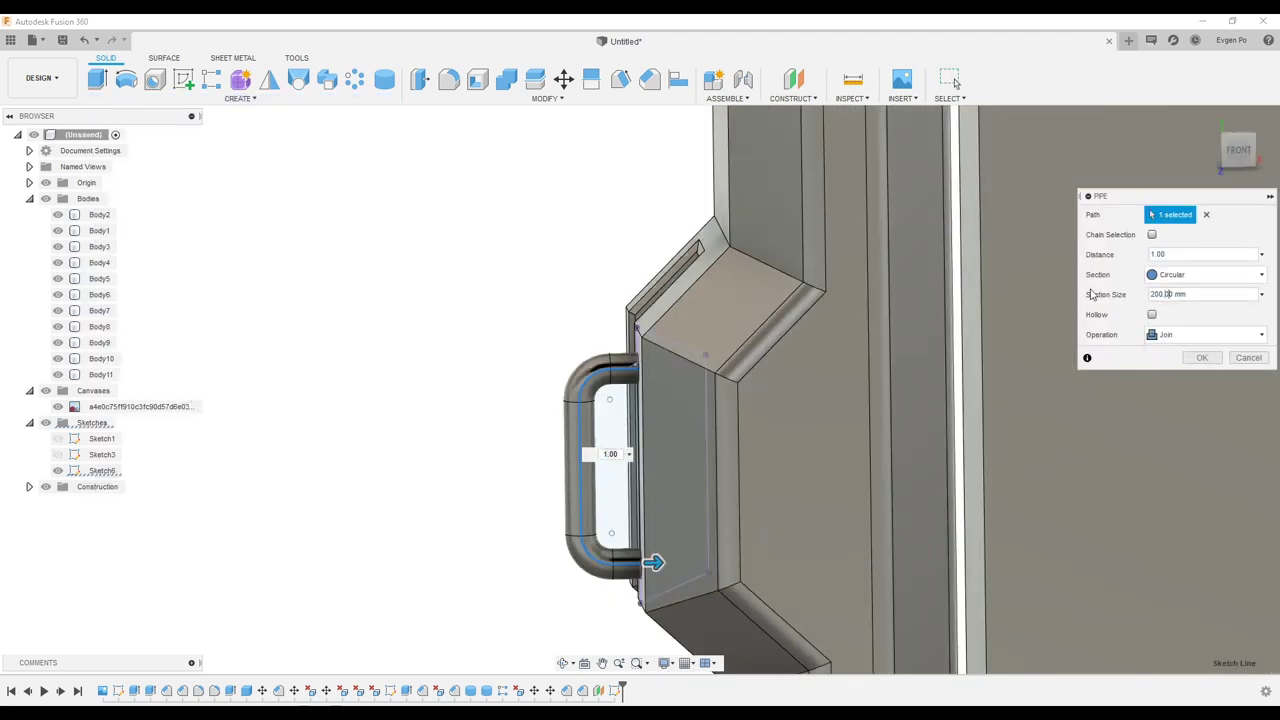
pyautogui.click(1200, 359)
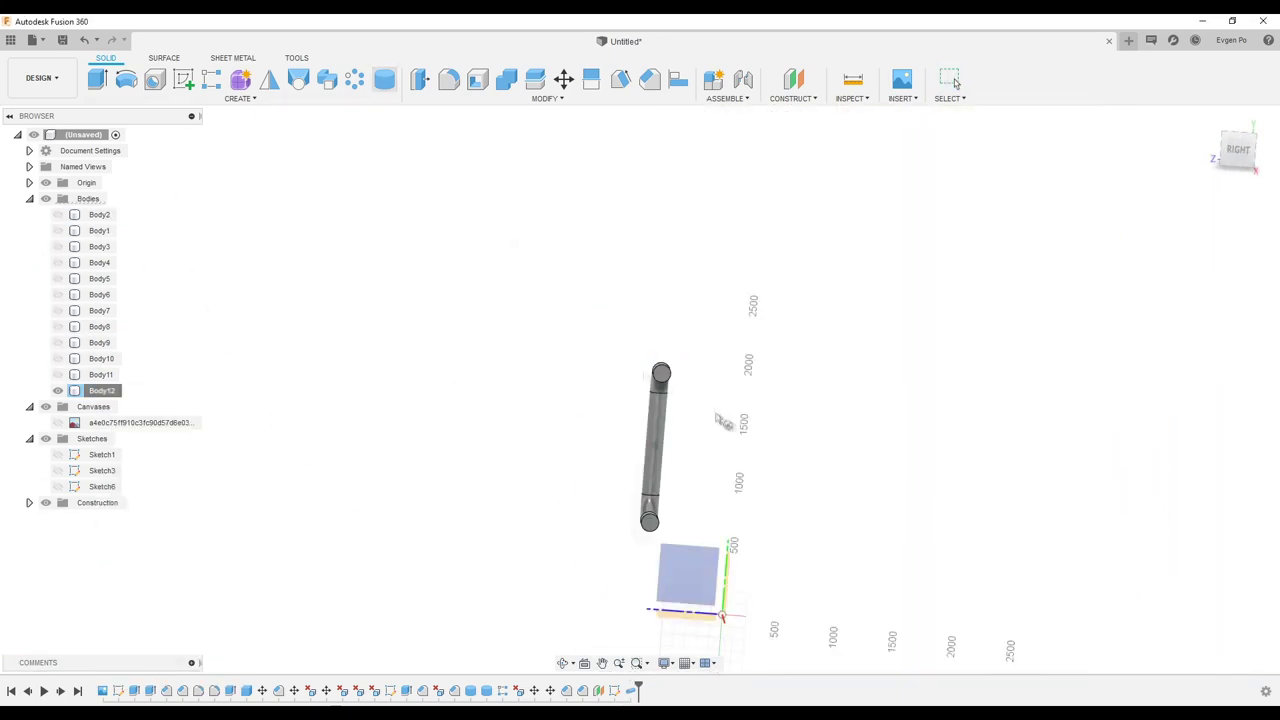
pyautogui.click(582, 262)
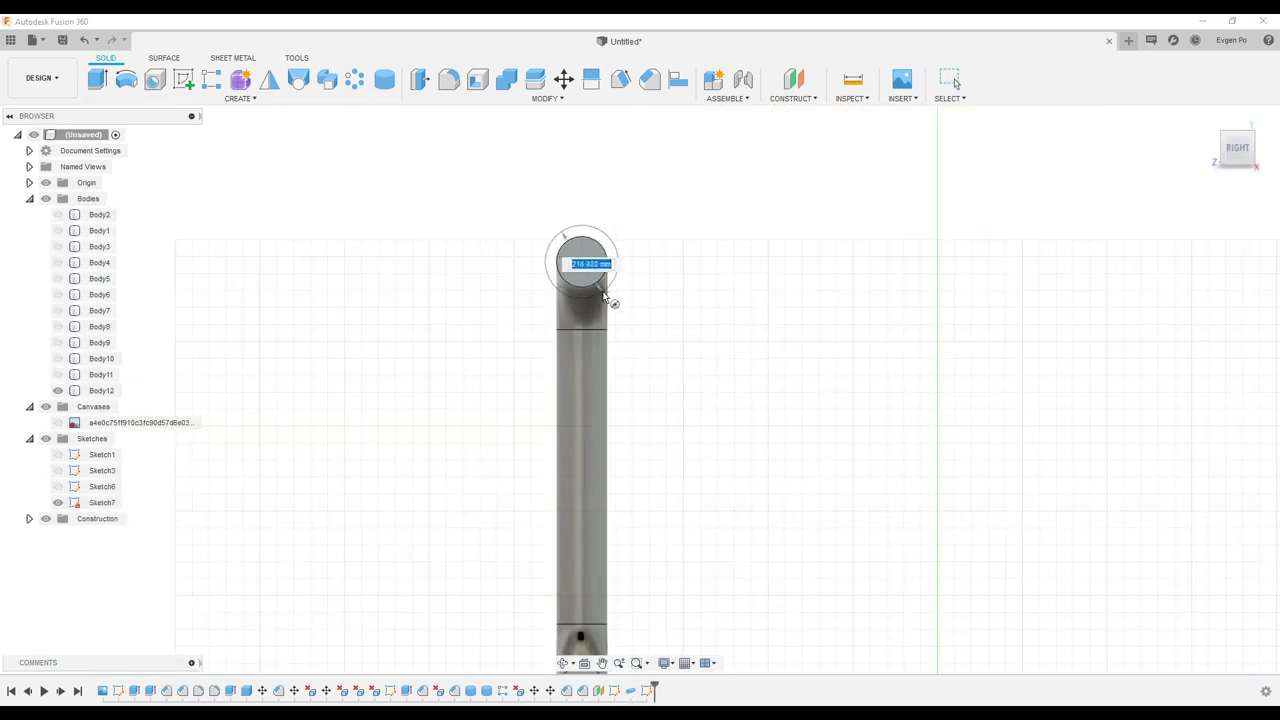
pyautogui.click(604, 296)
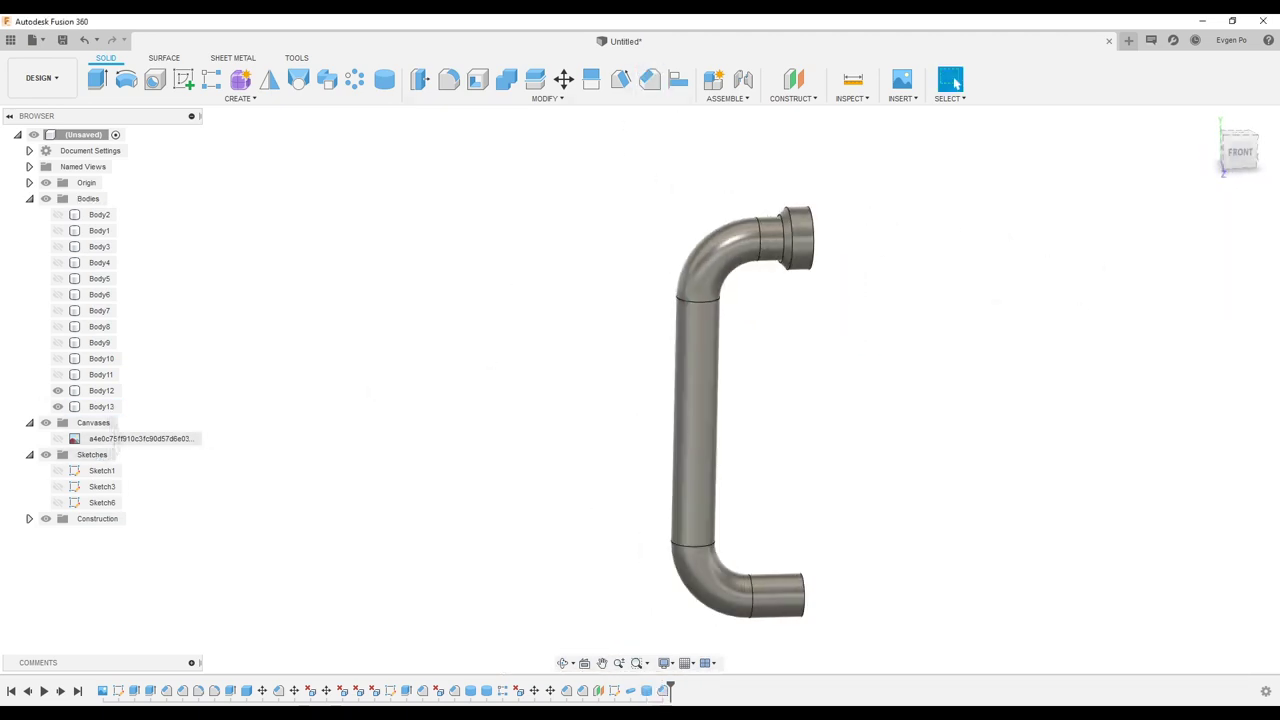
# - Offset a coupling face and chamfer the handle's couplings 60 mm
pyautogui.press('m')
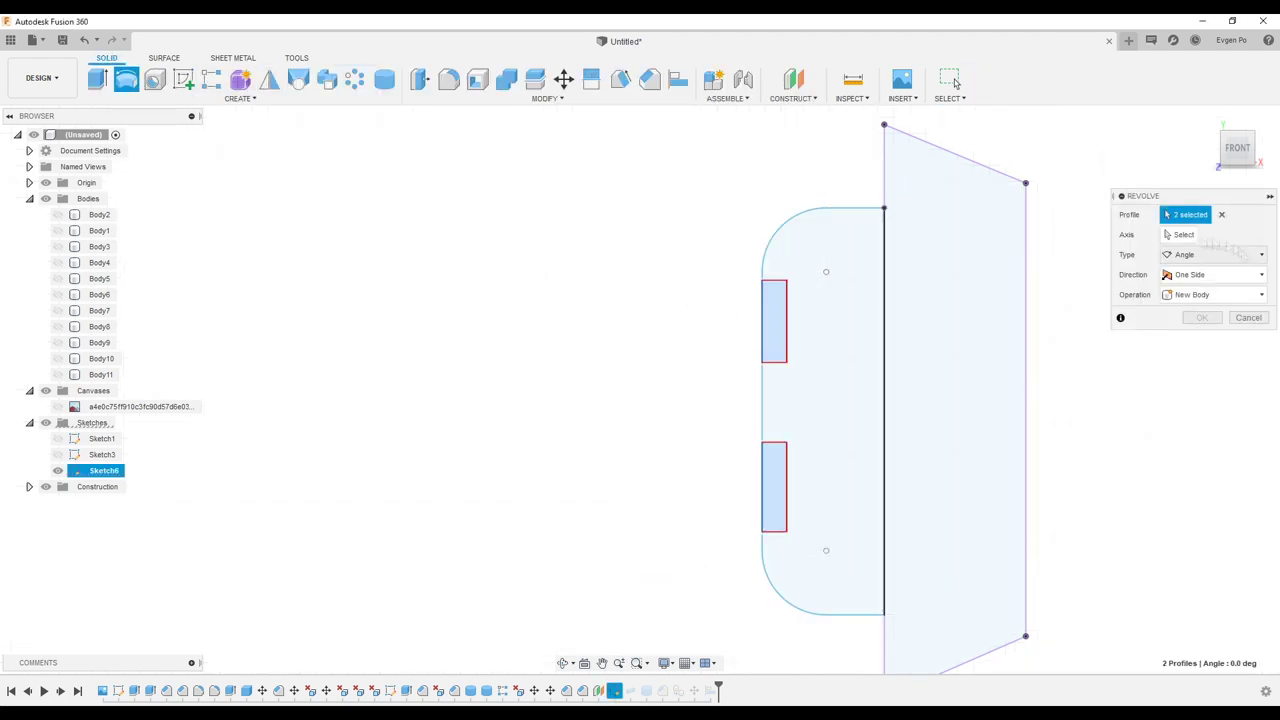
pyautogui.scroll(2, 693, 333)
pyautogui.click(748, 355)
pyautogui.click(1190, 279)
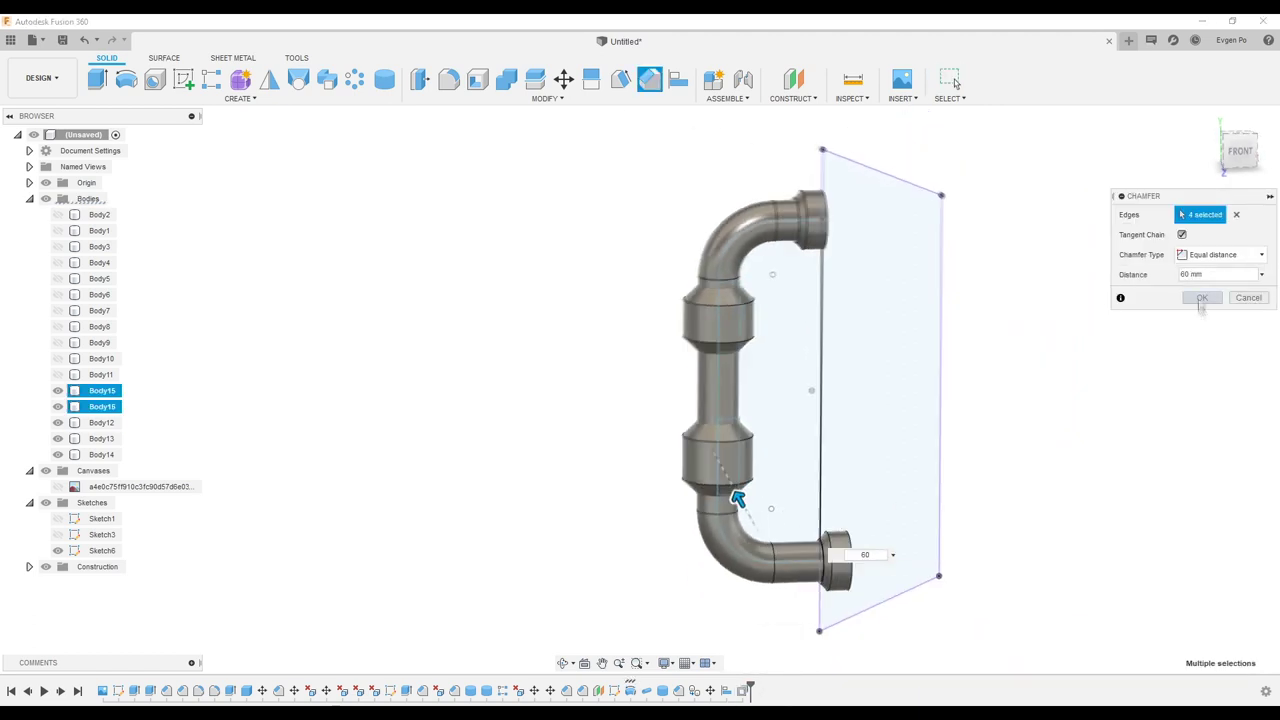
pyautogui.click(953, 80)
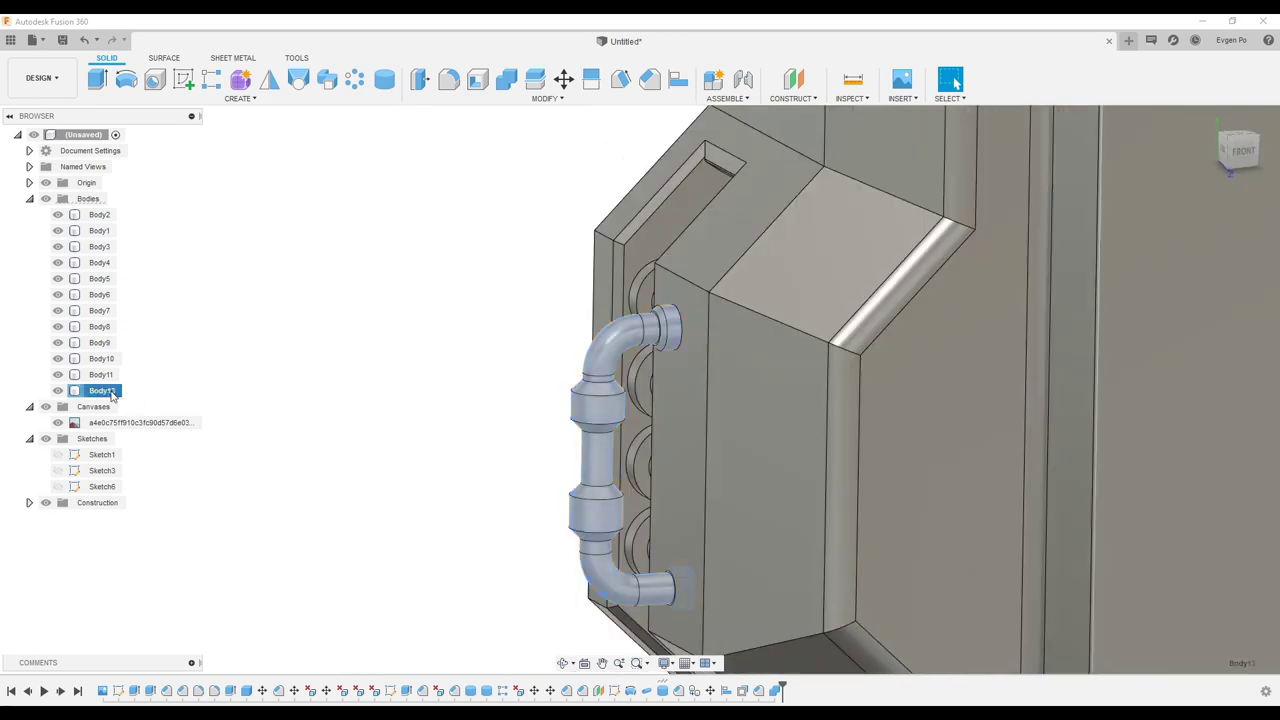
# - Move the handle and its lower flange against the front panel, then show all bodies
pyautogui.press('m')
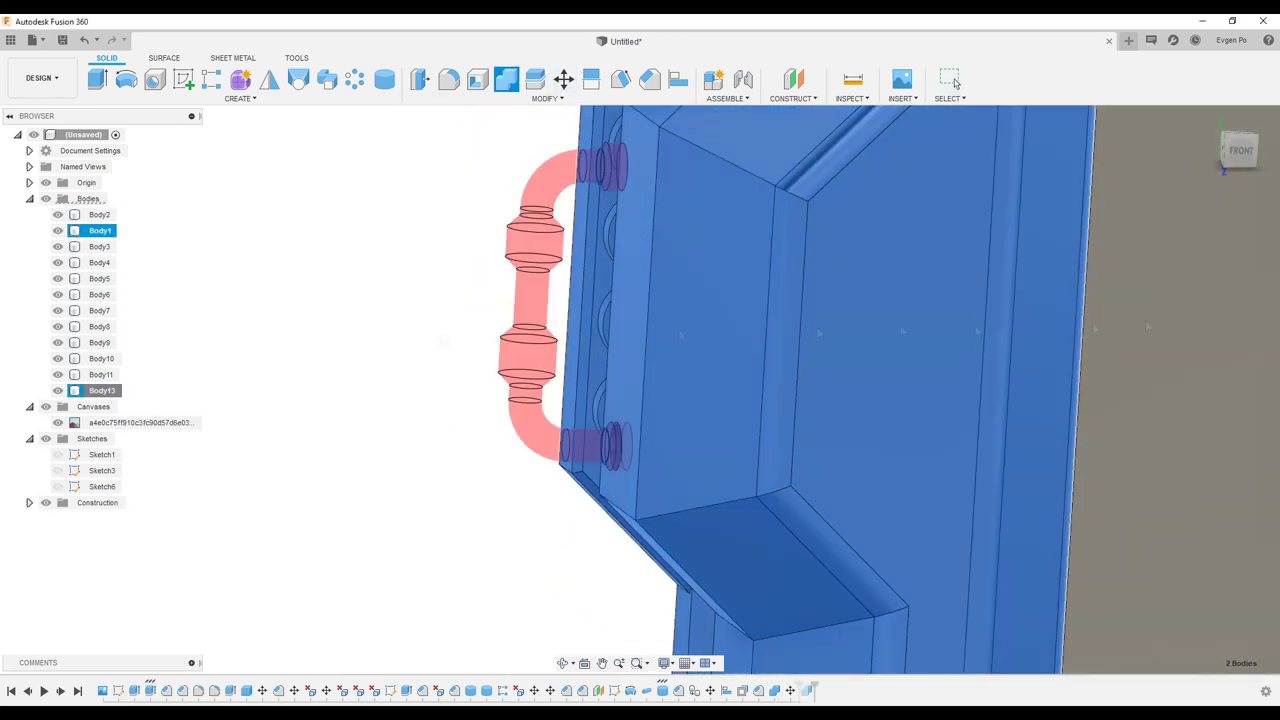
pyautogui.click(1249, 156)
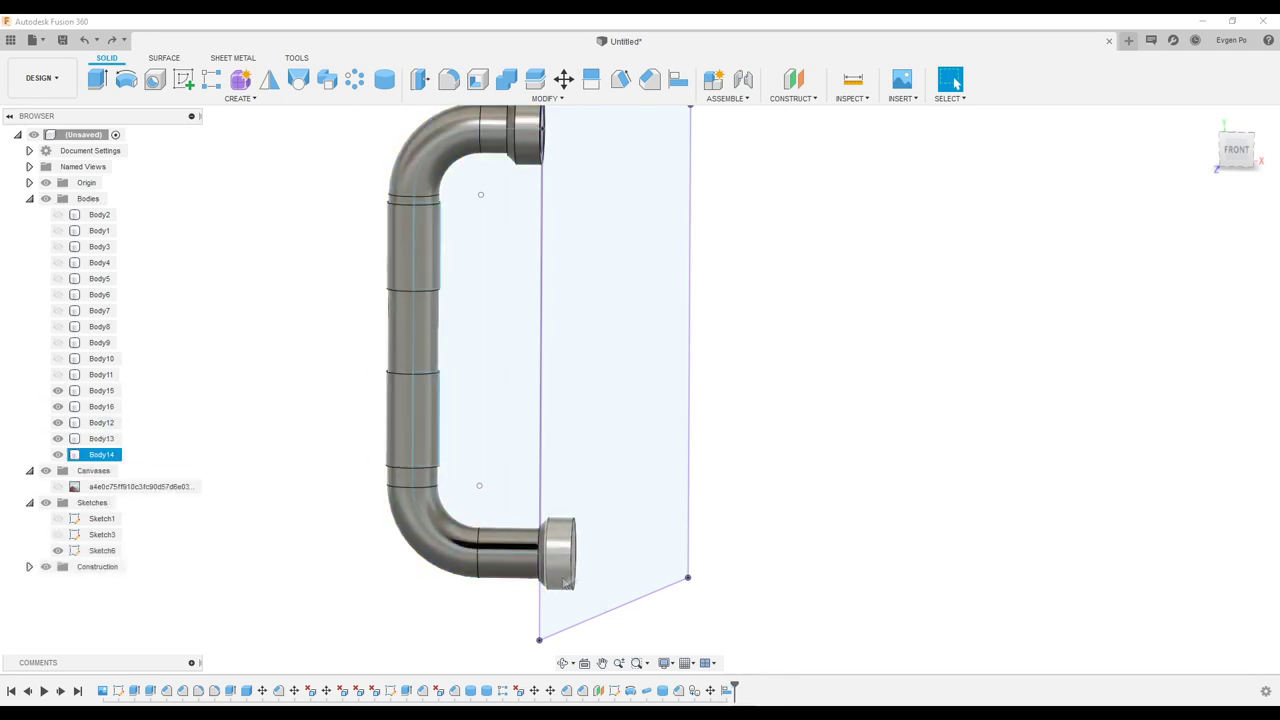
pyautogui.rightClick(104, 457)
pyautogui.click(140, 160)
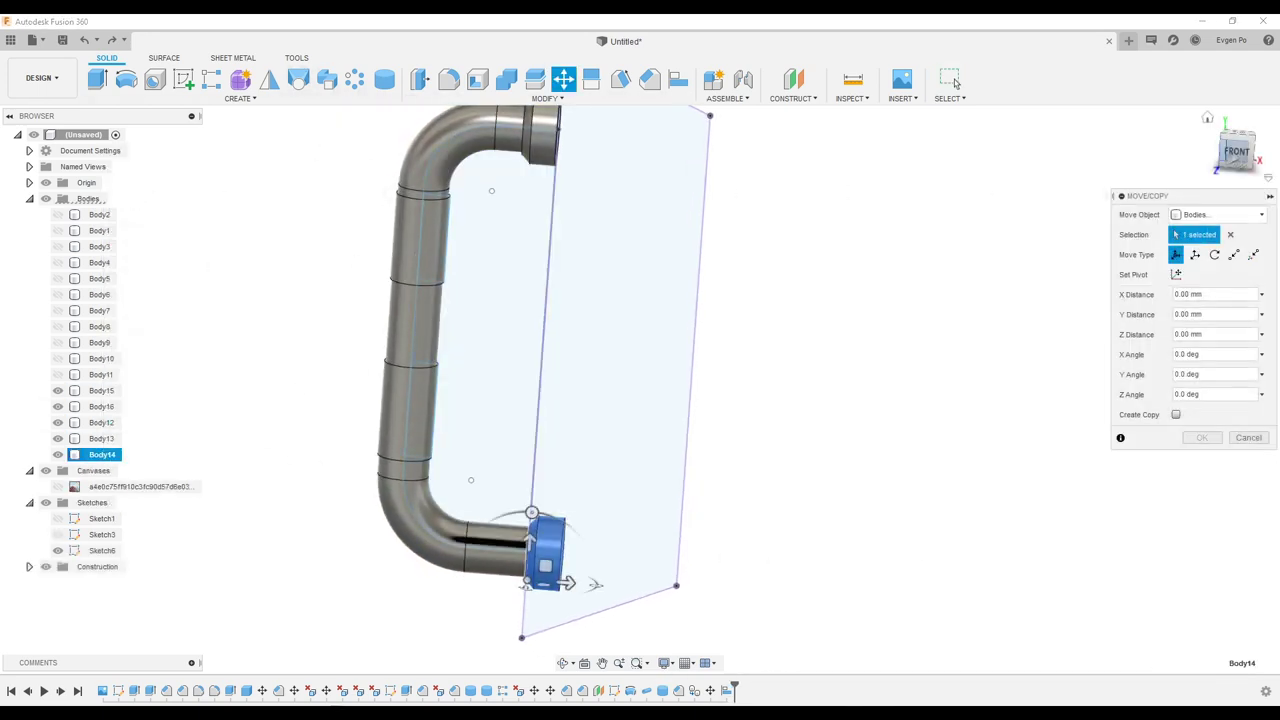
pyautogui.click(954, 82)
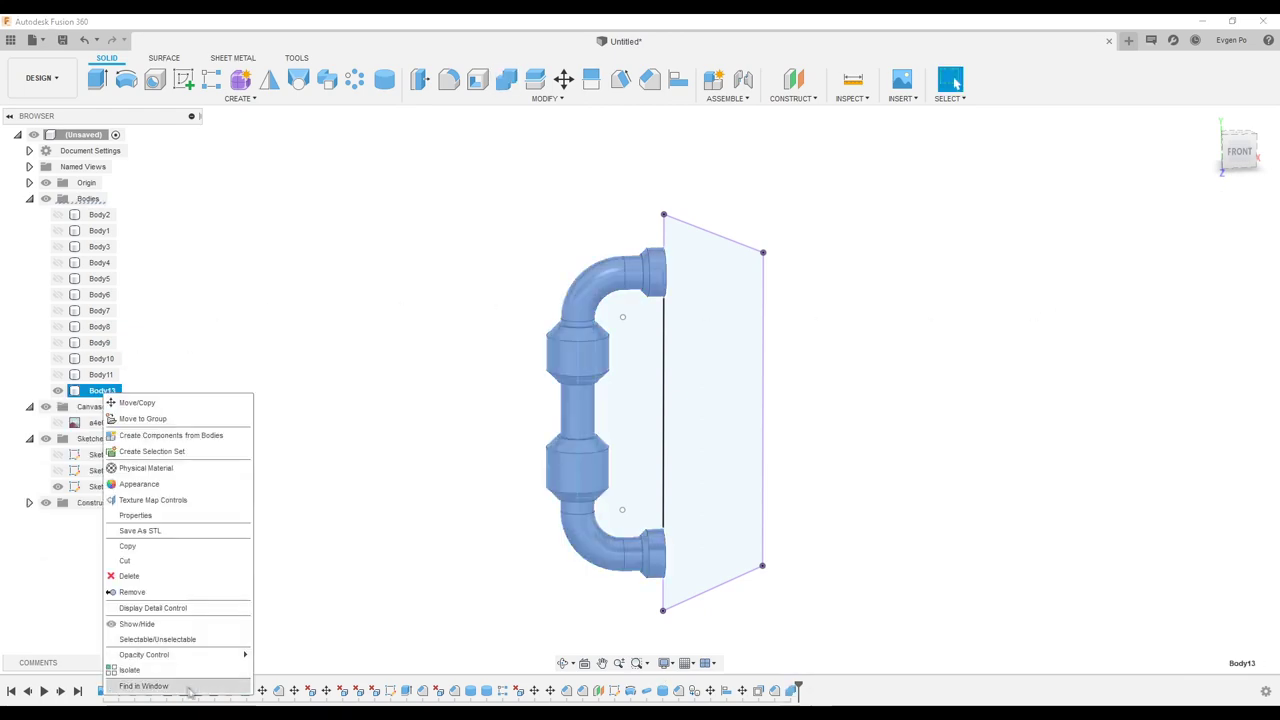
pyautogui.click(197, 670)
# - Position the Body13 handle and cut its shape out of the panel
pyautogui.press('m')
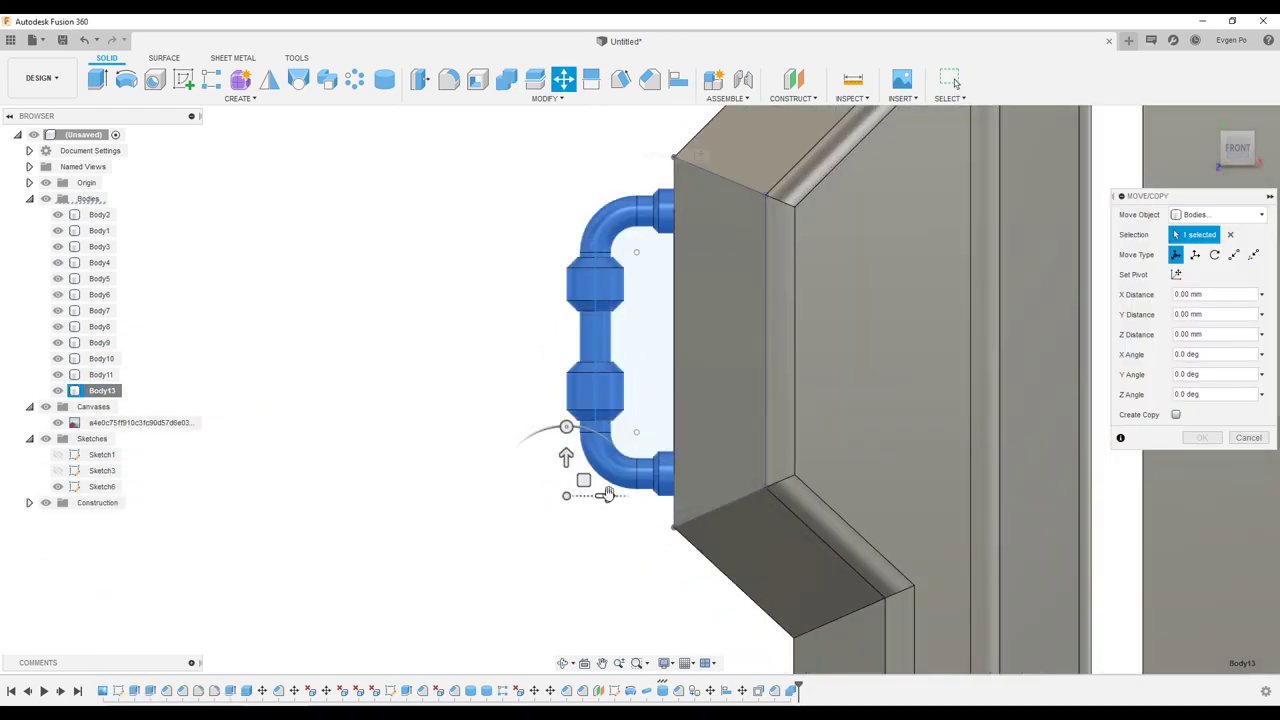
pyautogui.scroll(3, 640, 500)
pyautogui.click(1200, 437)
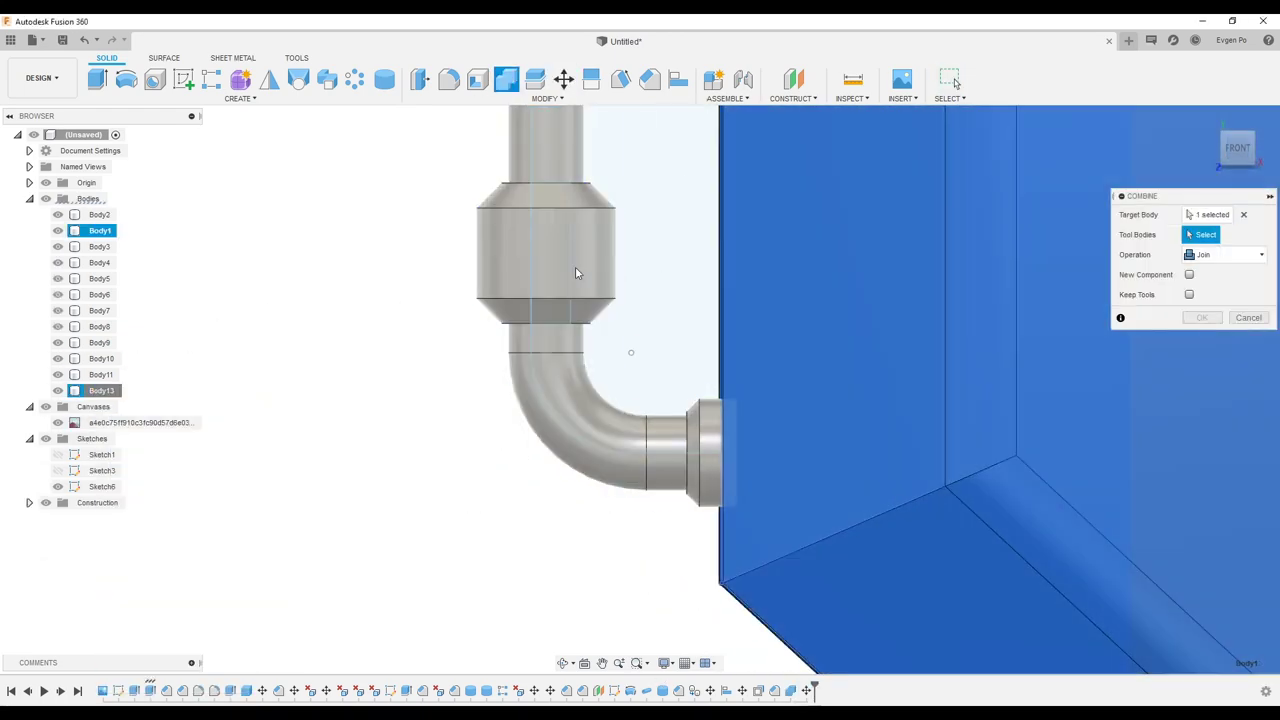
pyautogui.click(1202, 317)
# - Enlarge the panel hole by offsetting its inner face
pyautogui.keyDown('shift'); pyautogui.moveTo(900, 400); pyautogui.dragTo(700, 480, button='middle'); pyautogui.keyUp('shift')
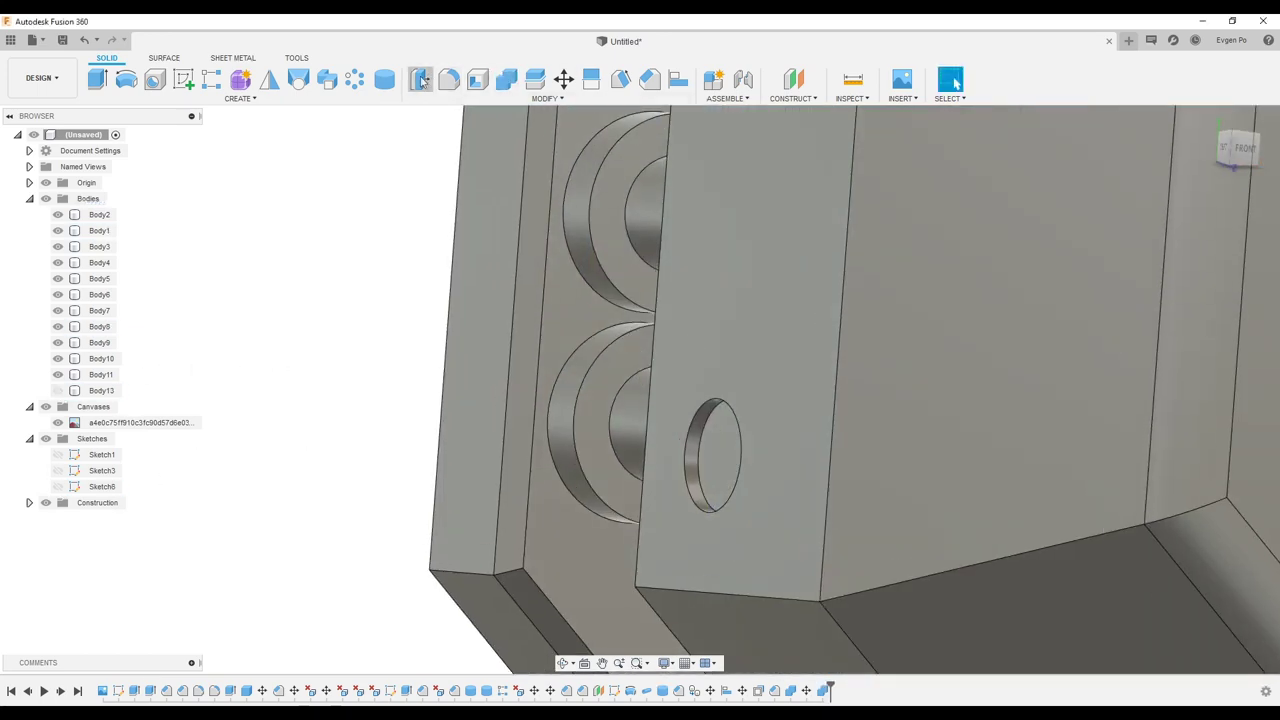
pyautogui.click(682, 478)
pyautogui.press('q')
pyautogui.keyDown('shift'); pyautogui.moveTo(643, 512); pyautogui.dragTo(665, 297, button='middle'); pyautogui.keyUp('shift')
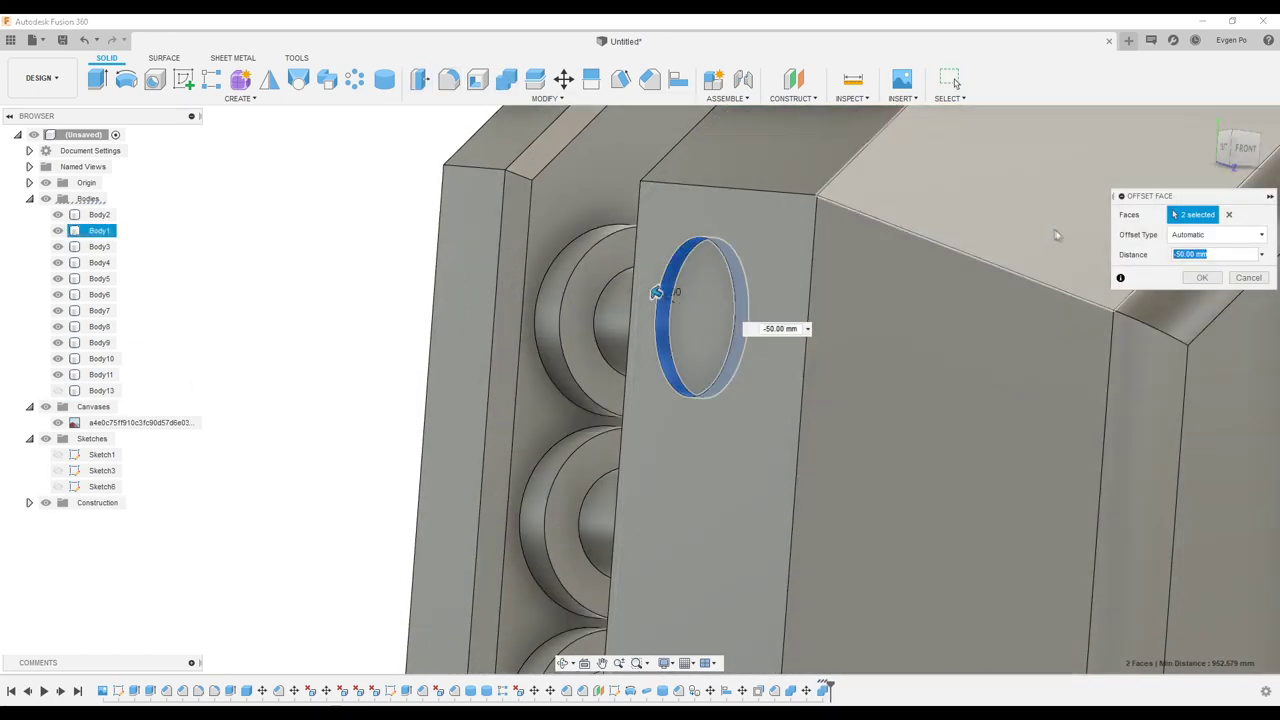
pyautogui.press('Return')
pyautogui.click(690, 340)
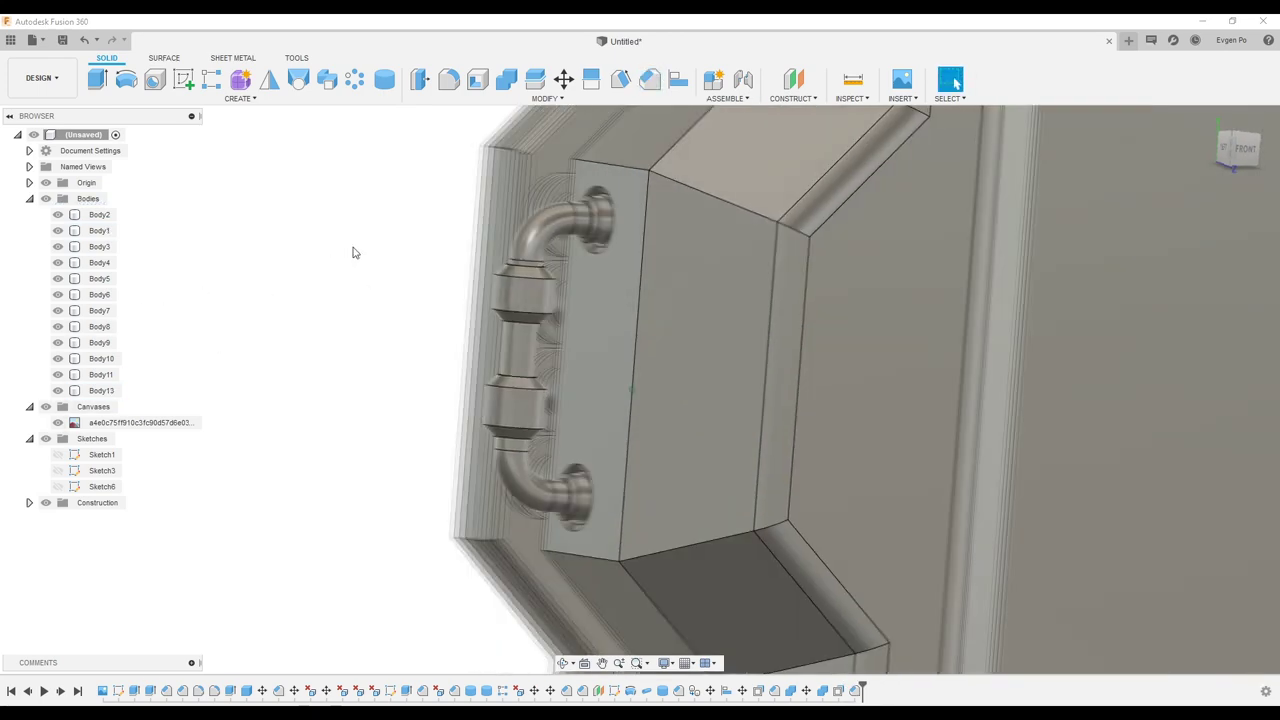
# - Fillet the handle's side edges with a 20 mm radius
pyautogui.press('f')
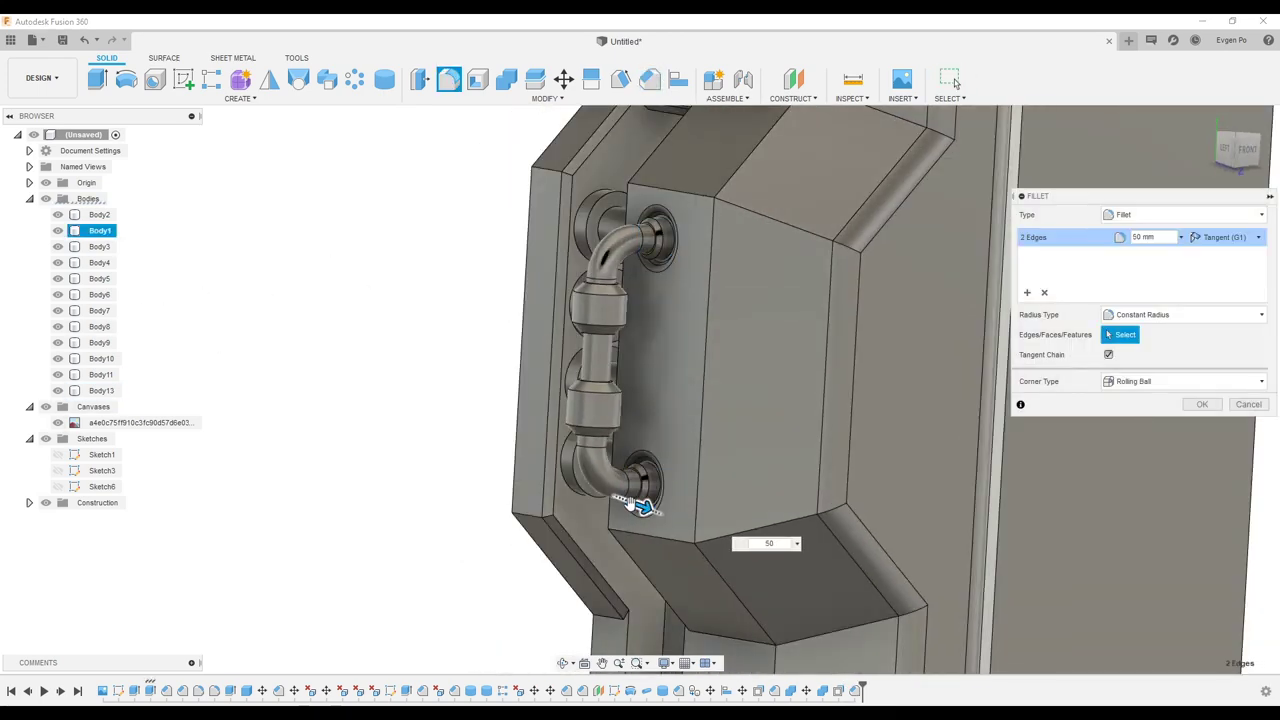
pyautogui.keyDown('shift'); pyautogui.moveTo(628, 502); pyautogui.dragTo(1133, 391, button='middle'); pyautogui.keyUp('shift')
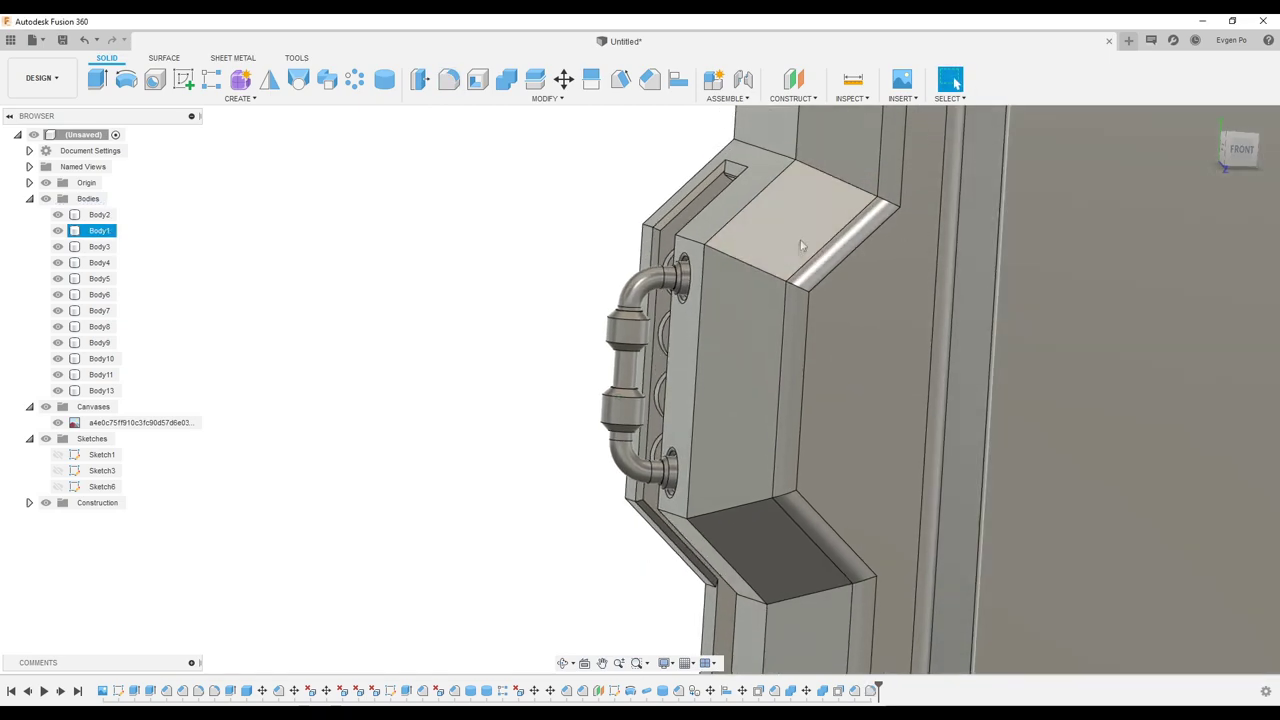
pyautogui.click(785, 497)
pyautogui.moveTo(785, 497)
pyautogui.keyDown('shift'); pyautogui.mouseDown(button='middle')
pyautogui.moveTo(680, 480)
pyautogui.moveTo(717, 523)
pyautogui.moveTo(614, 271)
pyautogui.mouseUp(button='middle'); pyautogui.keyUp('shift')
pyautogui.click(614, 271)
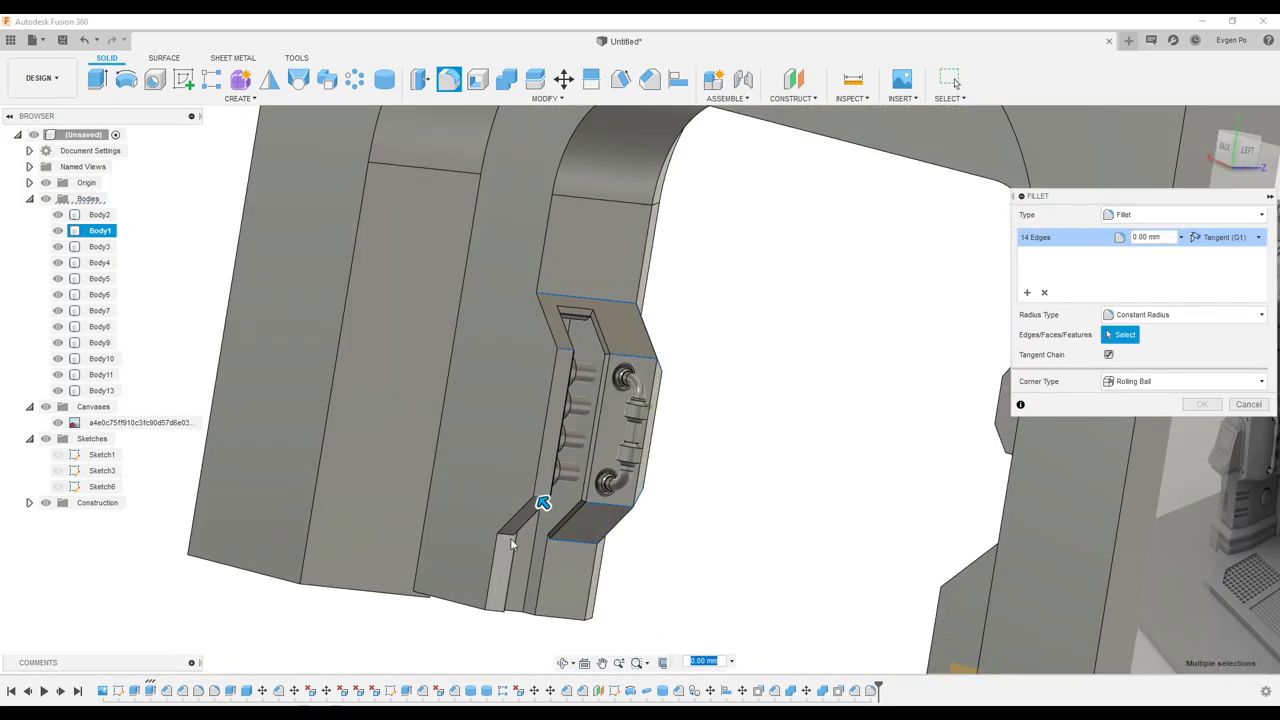
pyautogui.moveTo(543, 606)
pyautogui.keyDown('shift'); pyautogui.mouseDown(button='middle')
pyautogui.moveTo(517, 535)
pyautogui.moveTo(695, 545)
pyautogui.mouseUp(button='middle'); pyautogui.keyUp('shift')
pyautogui.write('600')
pyautogui.press('Return')
pyautogui.scroll(5, 770, 550)
pyautogui.scroll(3, 770, 550)
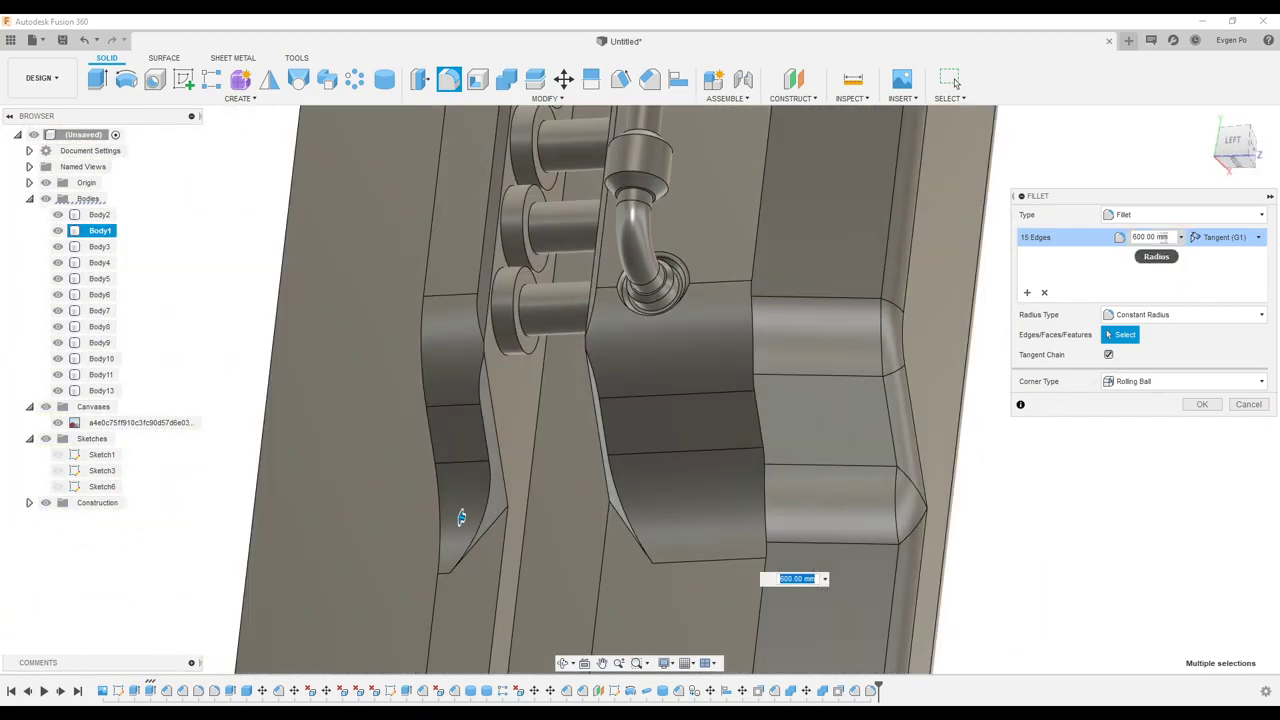
pyautogui.click(1150, 237)
pyautogui.write('20')
pyautogui.moveTo(461, 517)
pyautogui.keyDown('shift'); pyautogui.mouseDown(button='middle')
pyautogui.moveTo(634, 500)
pyautogui.moveTo(660, 520)
pyautogui.mouseUp(button='middle'); pyautogui.keyUp('shift')
pyautogui.press('Return')
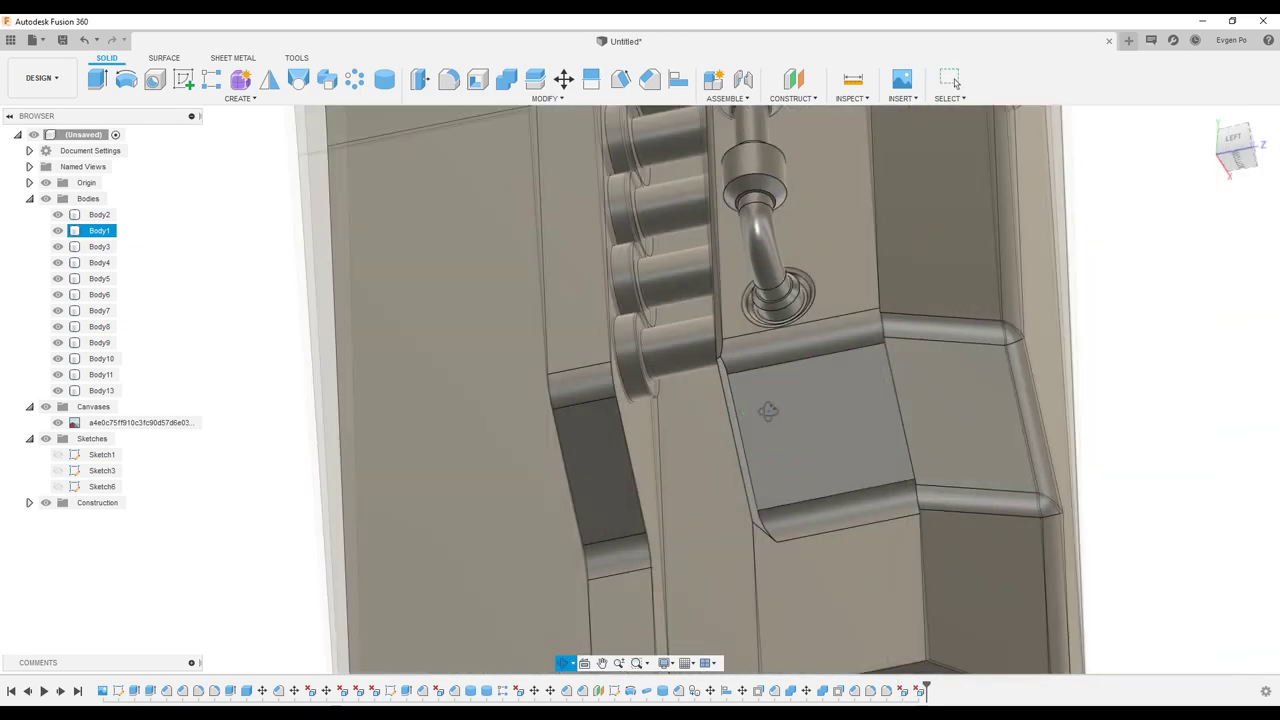
# - Fillet the edges near the pipe and the long vertical edge
pyautogui.moveTo(760, 350)
pyautogui.keyDown('shift'); pyautogui.mouseDown(button='middle')
pyautogui.moveTo(650, 330)
pyautogui.moveTo(572, 267)
pyautogui.moveTo(655, 314)
pyautogui.moveTo(651, 251)
pyautogui.moveTo(663, 531)
pyautogui.moveTo(688, 521)
pyautogui.mouseUp(button='middle'); pyautogui.keyUp('shift')
pyautogui.press('f')
pyautogui.click(655, 314)
pyautogui.click(688, 521)
pyautogui.press('Return')
# - Fillet the pocket's edge loop
pyautogui.scroll(-5, 688, 521)
pyautogui.click(650, 78)
pyautogui.click(737, 251)
pyautogui.scroll(3, 754, 249)
pyautogui.scroll(3, 754, 249)
pyautogui.press('f')
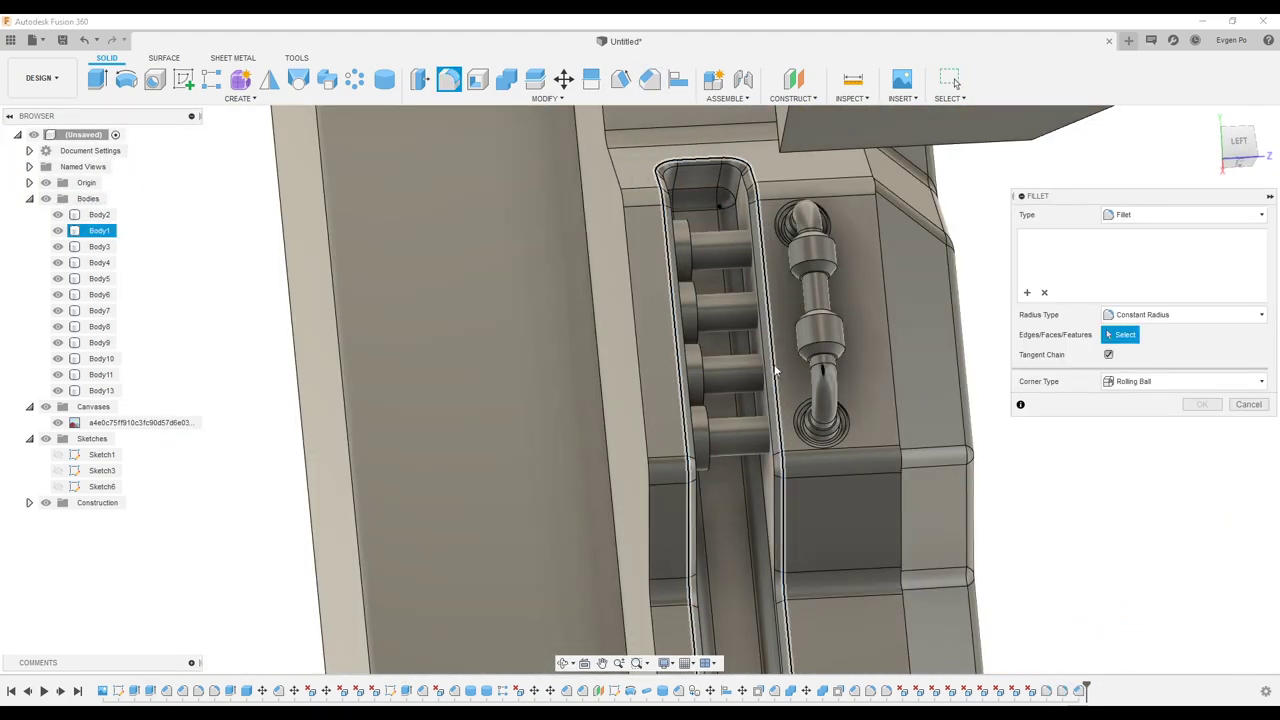
pyautogui.click(757, 371)
pyautogui.keyDown('shift'); pyautogui.moveTo(757, 371); pyautogui.dragTo(720, 392, button='middle'); pyautogui.keyUp('shift')
pyautogui.click(506, 78)
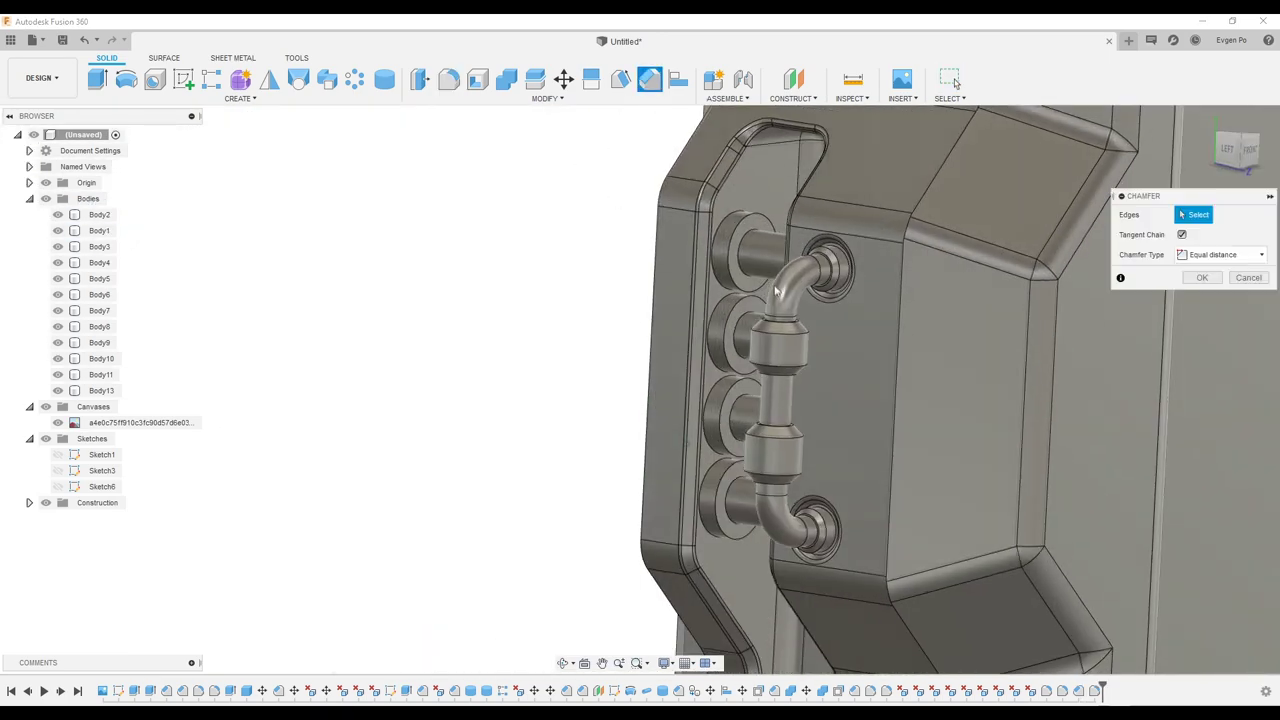
# - Join the plate into the pillar and reposition the four pipe bodies
pyautogui.scroll(3, 303, 323)
pyautogui.keyDown('shift'); pyautogui.moveTo(303, 323); pyautogui.dragTo(643, 258, button='middle'); pyautogui.keyUp('shift')
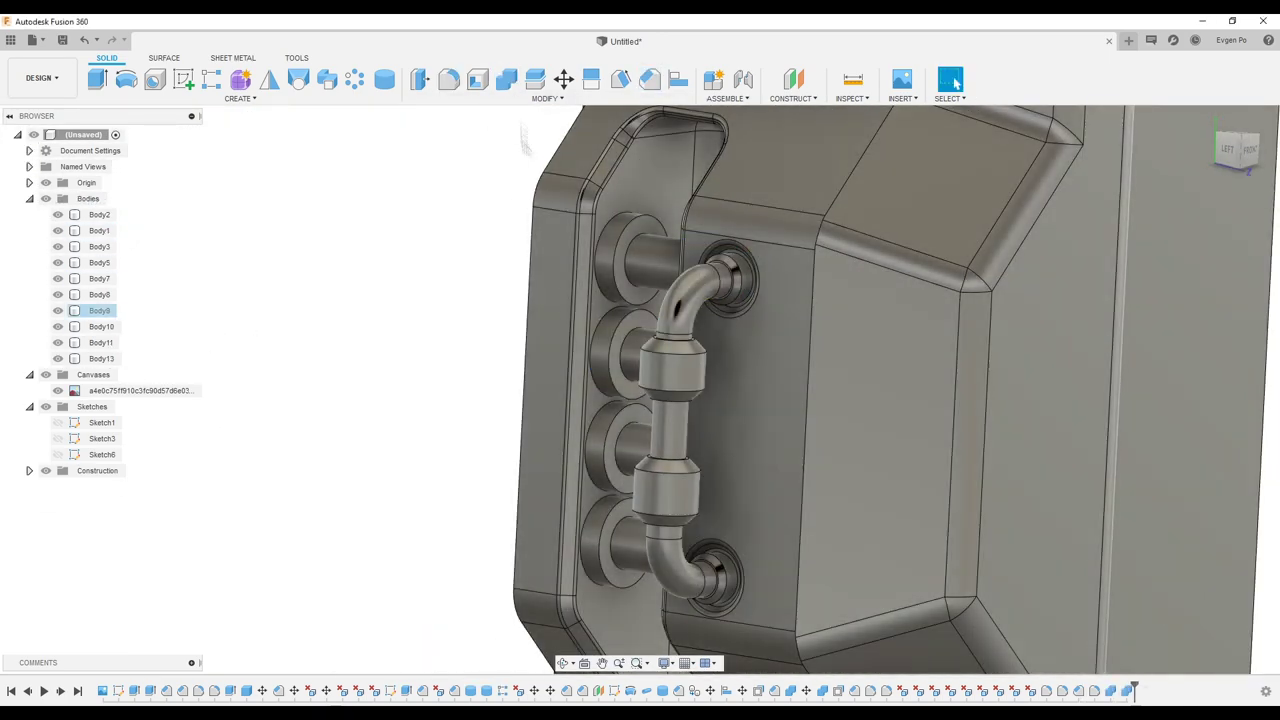
pyautogui.click(629, 345)
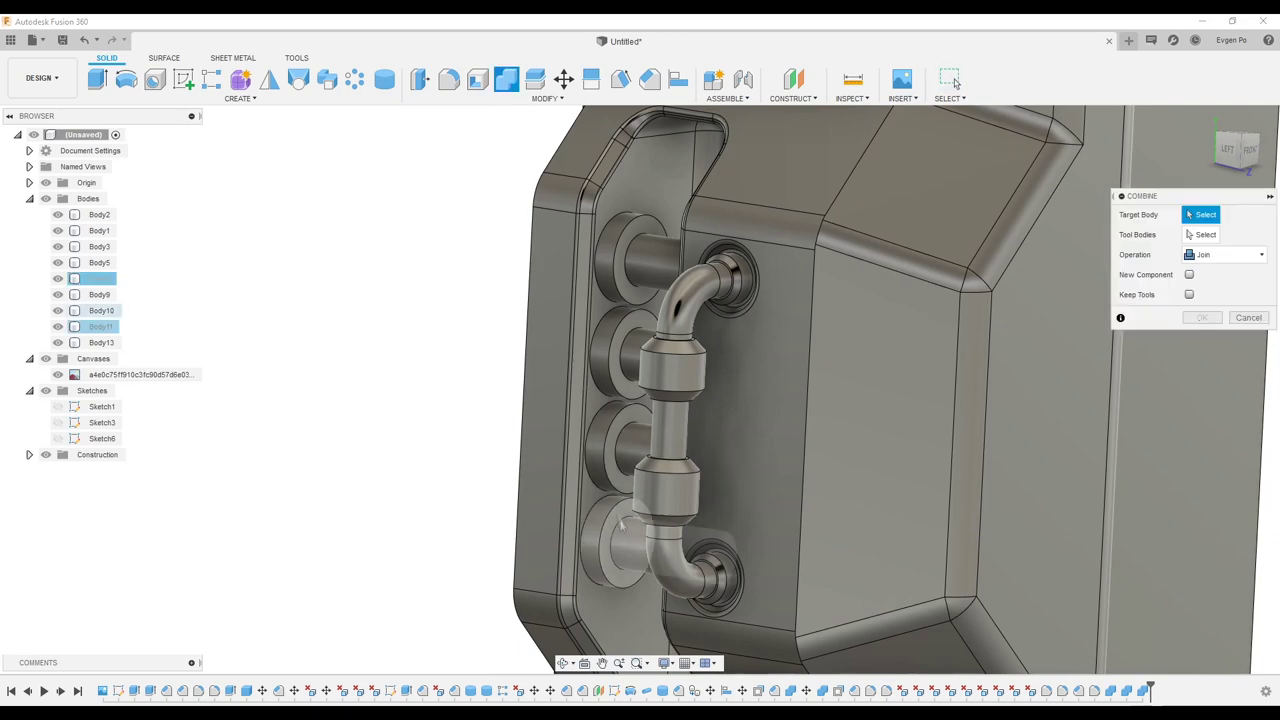
pyautogui.press('Return')
pyautogui.press('m')
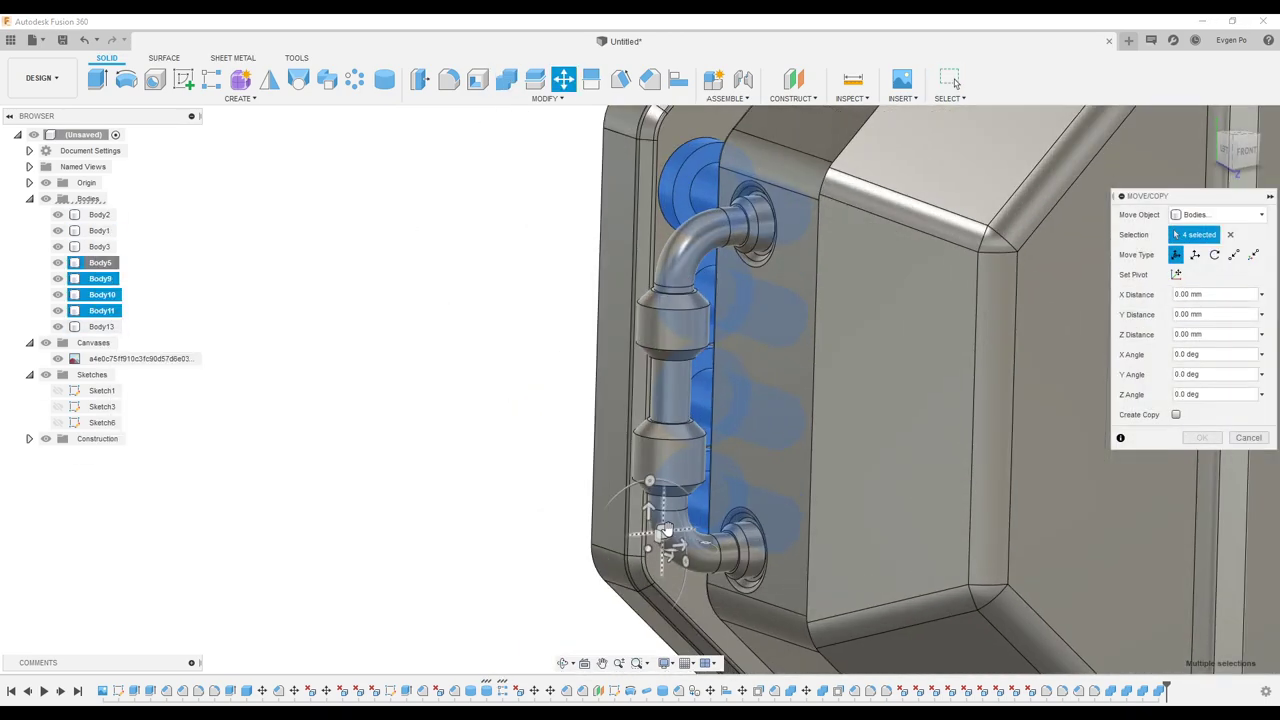
pyautogui.press('Return')
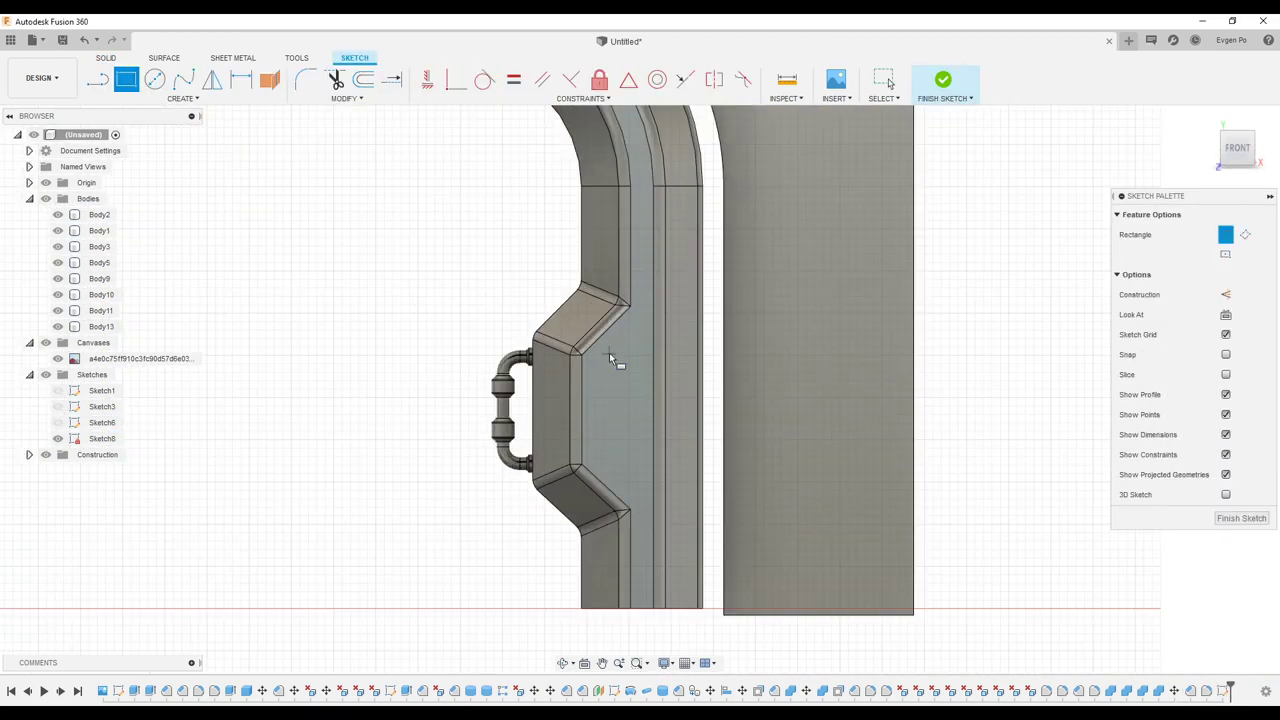
# - Extrude the pillar-face rectangle -1100 mm as a new box body and move it up the pillar
pyautogui.click(788, 512)
pyautogui.press('e')
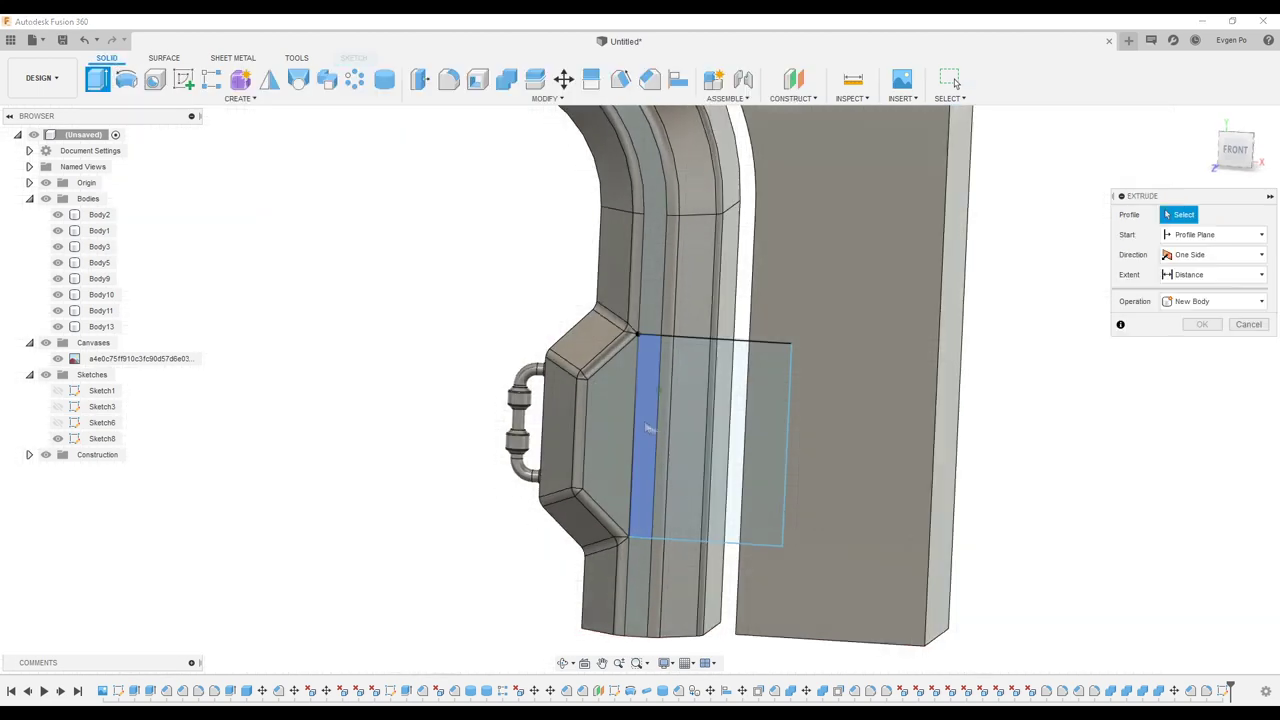
pyautogui.click(1201, 408)
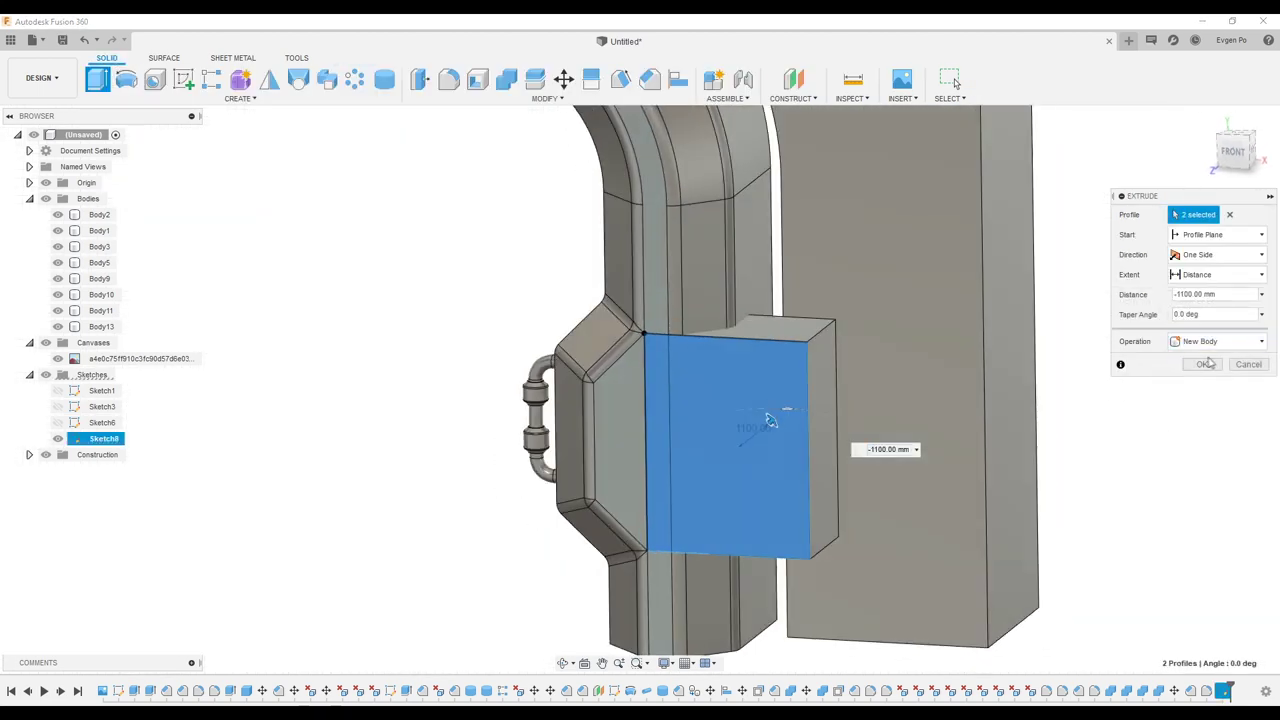
pyautogui.click(1202, 384)
pyautogui.rightClick(100, 342)
pyautogui.click(122, 355)
pyautogui.keyDown('shift'); pyautogui.moveTo(679, 517); pyautogui.dragTo(620, 530, button='middle'); pyautogui.keyUp('shift')
pyautogui.moveTo(620, 530); pyautogui.dragTo(565, 545)
pyautogui.keyDown('shift'); pyautogui.moveTo(565, 545); pyautogui.dragTo(600, 520, button='middle'); pyautogui.keyUp('shift')
pyautogui.press('Return')
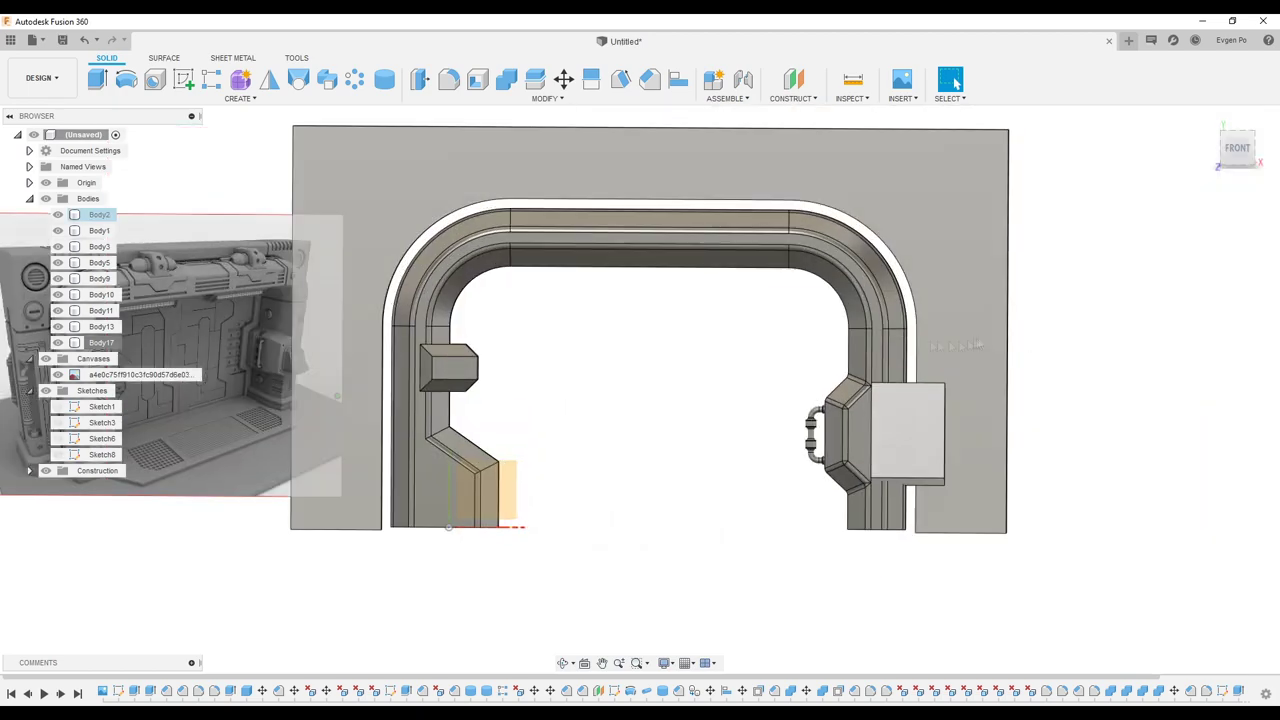
# - Add pipe bands along the frame and fillet the frame's edge chains
pyautogui.click(139, 387)
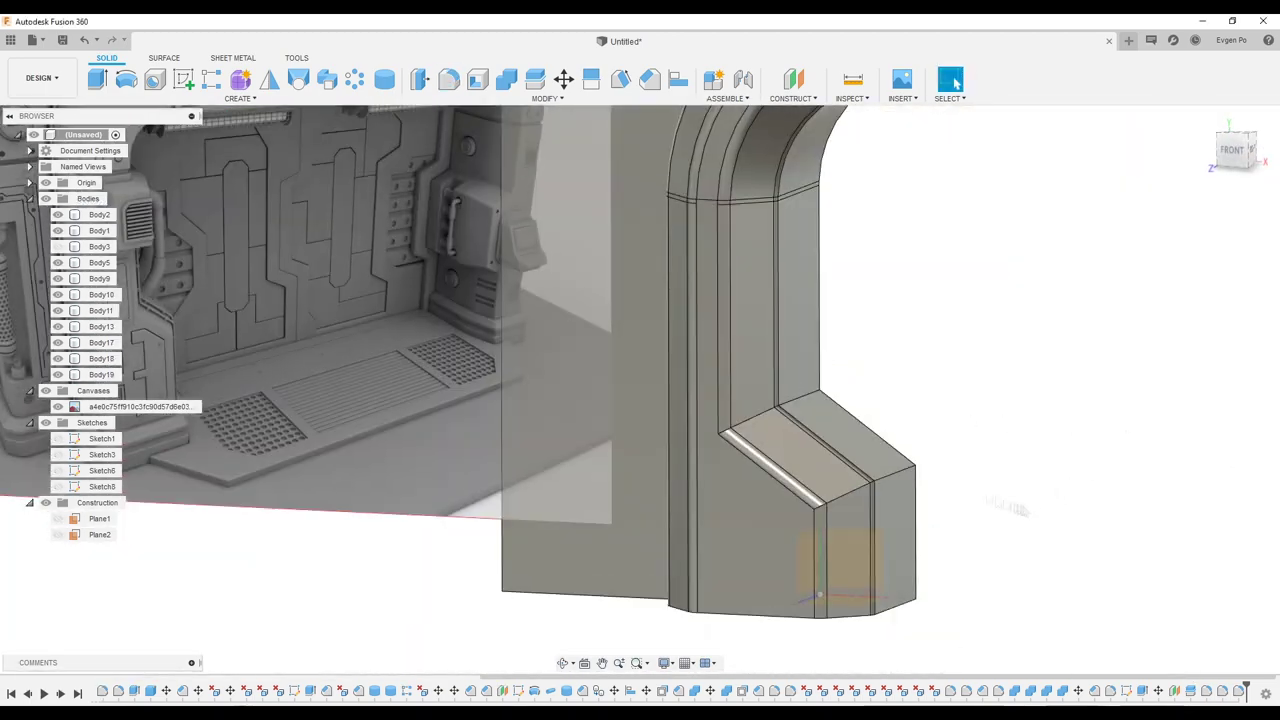
pyautogui.click(843, 495)
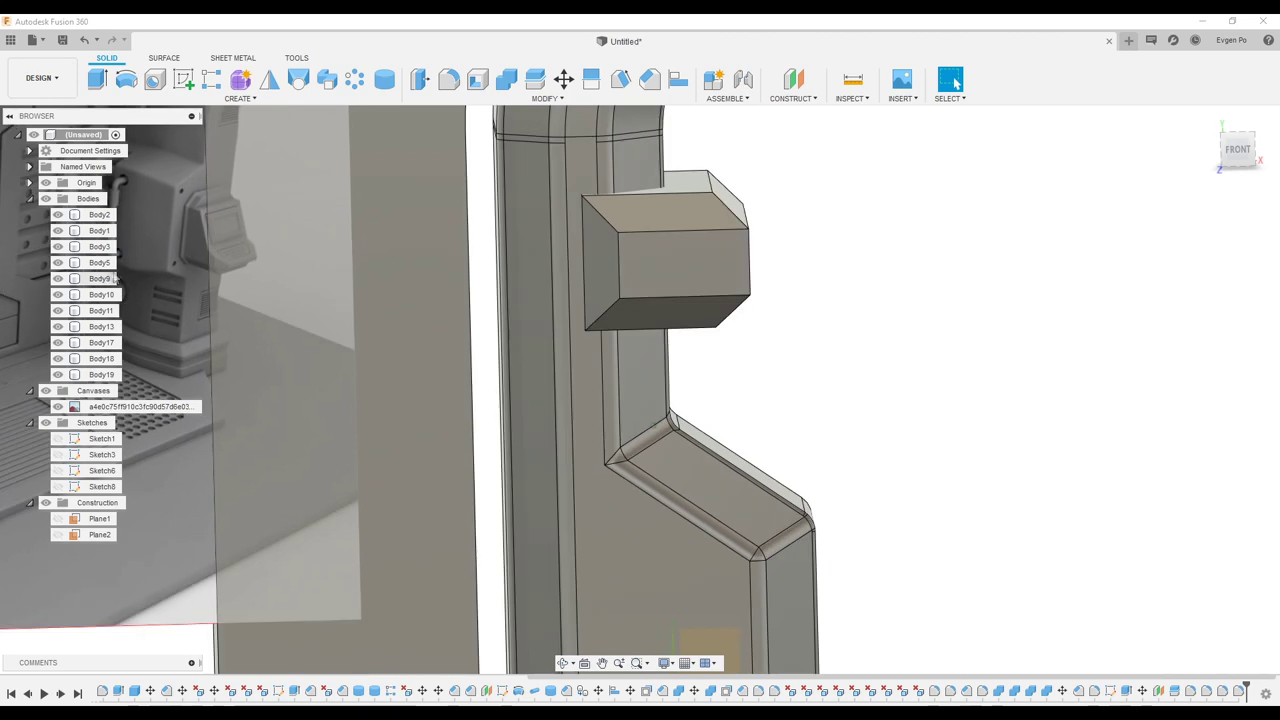
pyautogui.press('f')
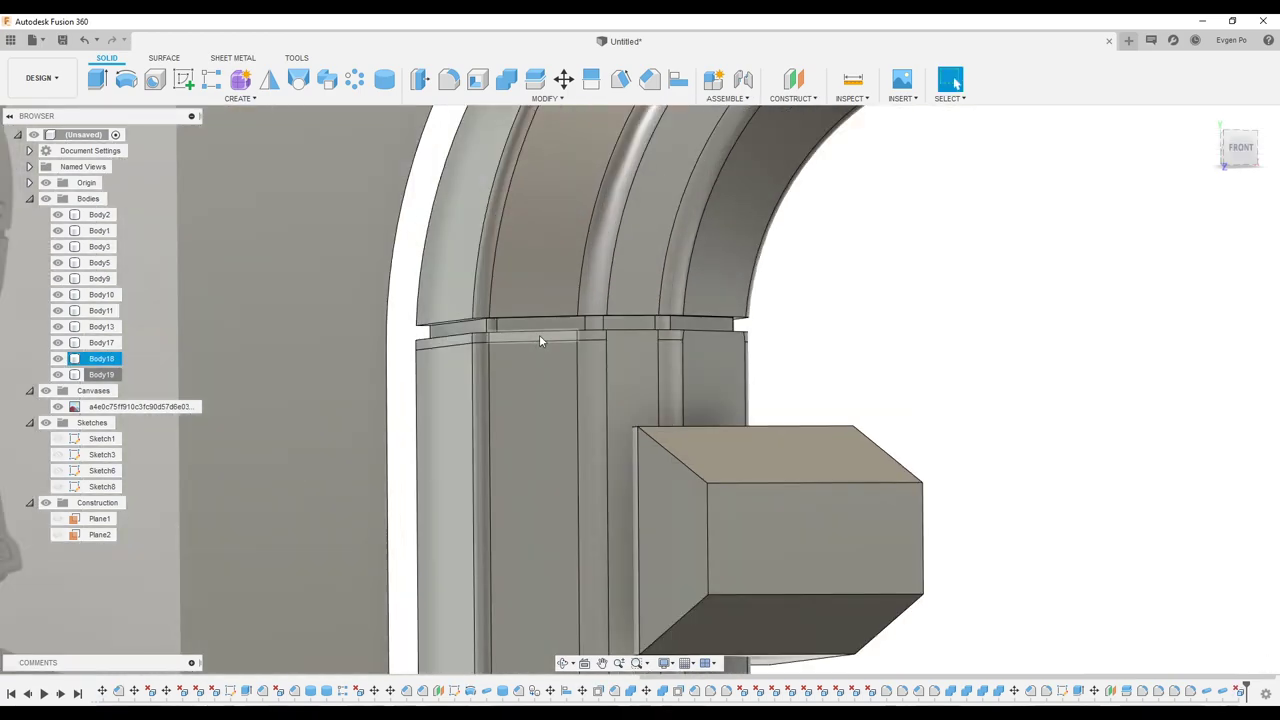
pyautogui.scroll(5, 539, 334)
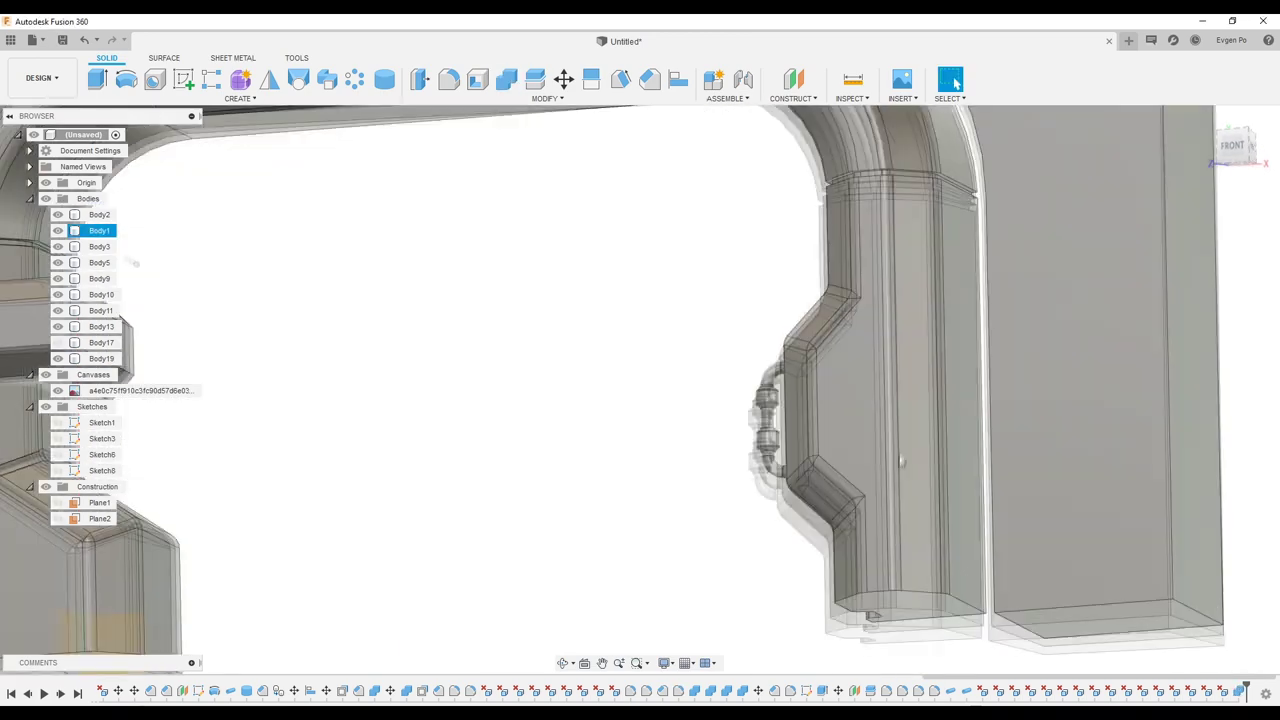
pyautogui.rightClick(829, 452)
# - Sketch a rectangle on the pillar face, extrude it as a plate, and join it to the pillar
pyautogui.click(857, 466)
pyautogui.press('r')
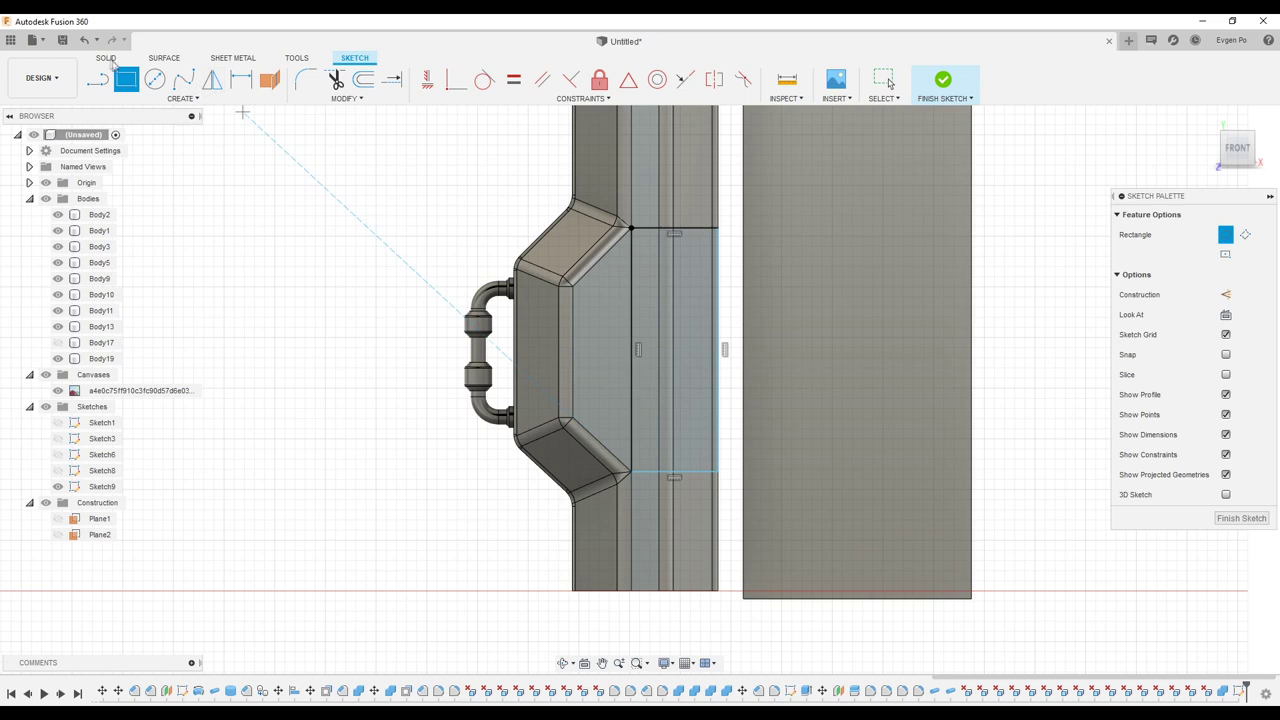
pyautogui.press('e')
pyautogui.click(1200, 337)
pyautogui.click(1202, 369)
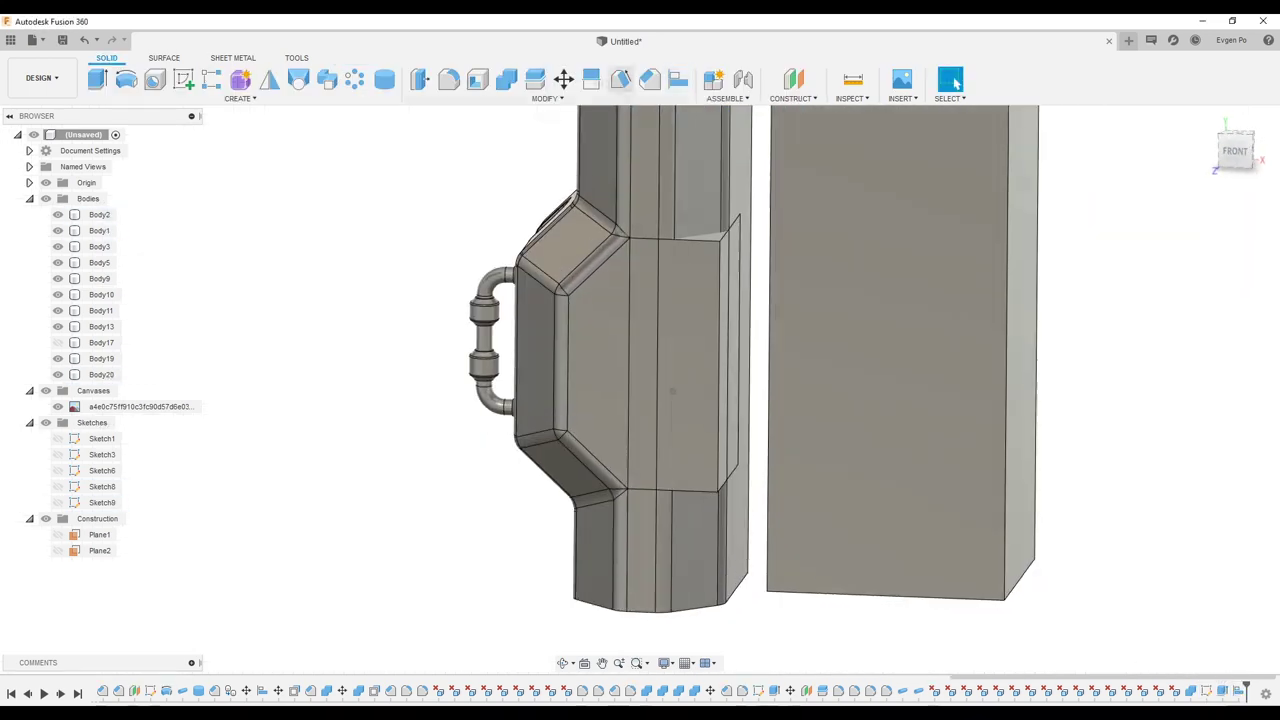
pyautogui.click(1202, 317)
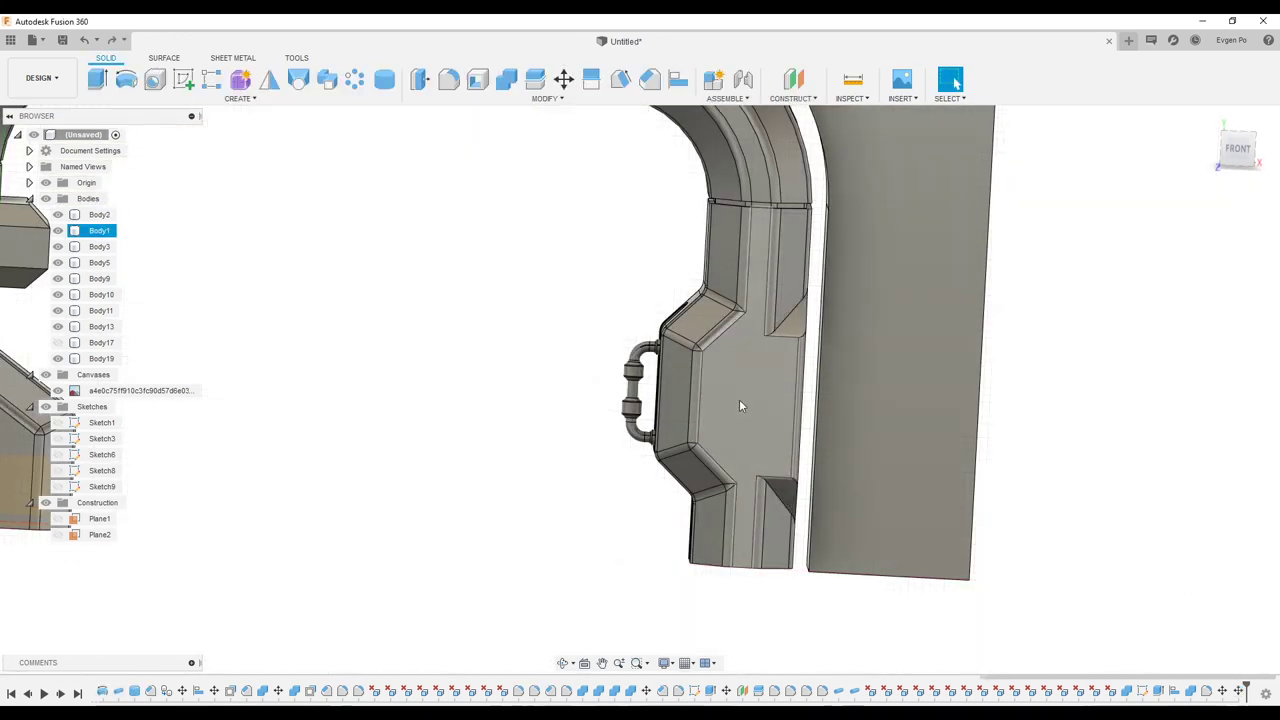
# - Extrude a 200 mm rectangular block as a new body on the pillar panel
pyautogui.press('r')
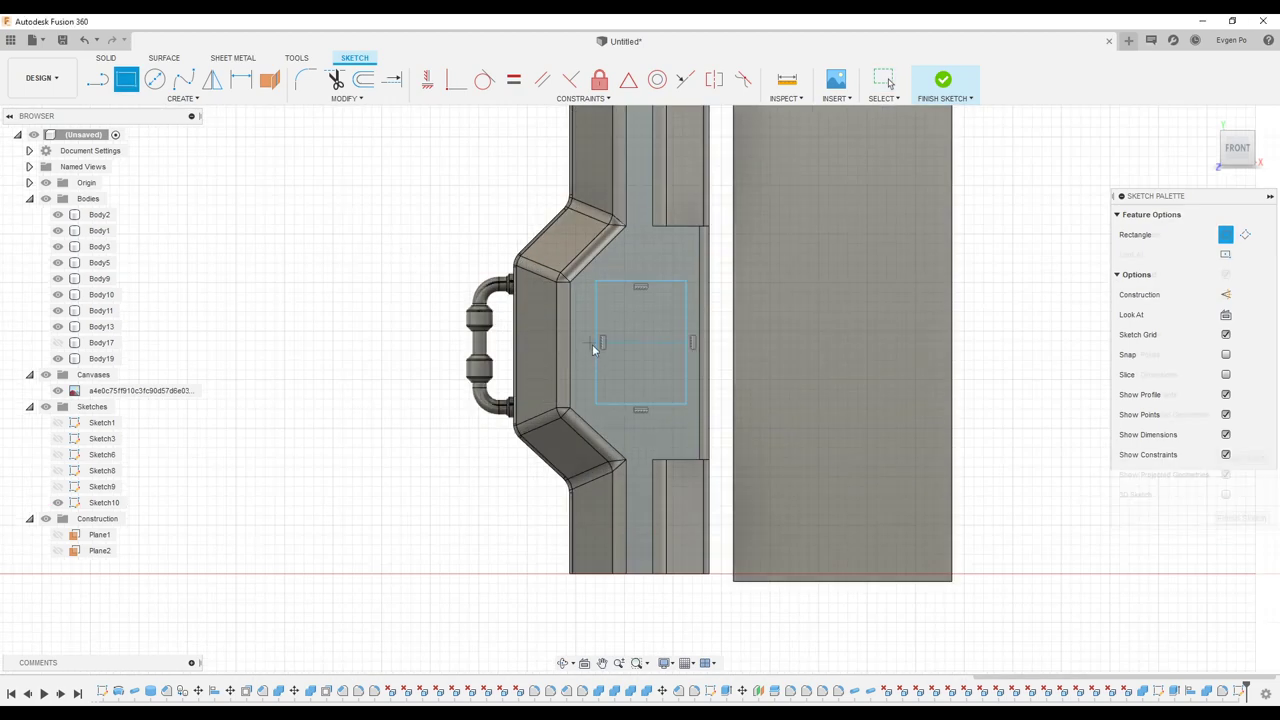
pyautogui.press('e')
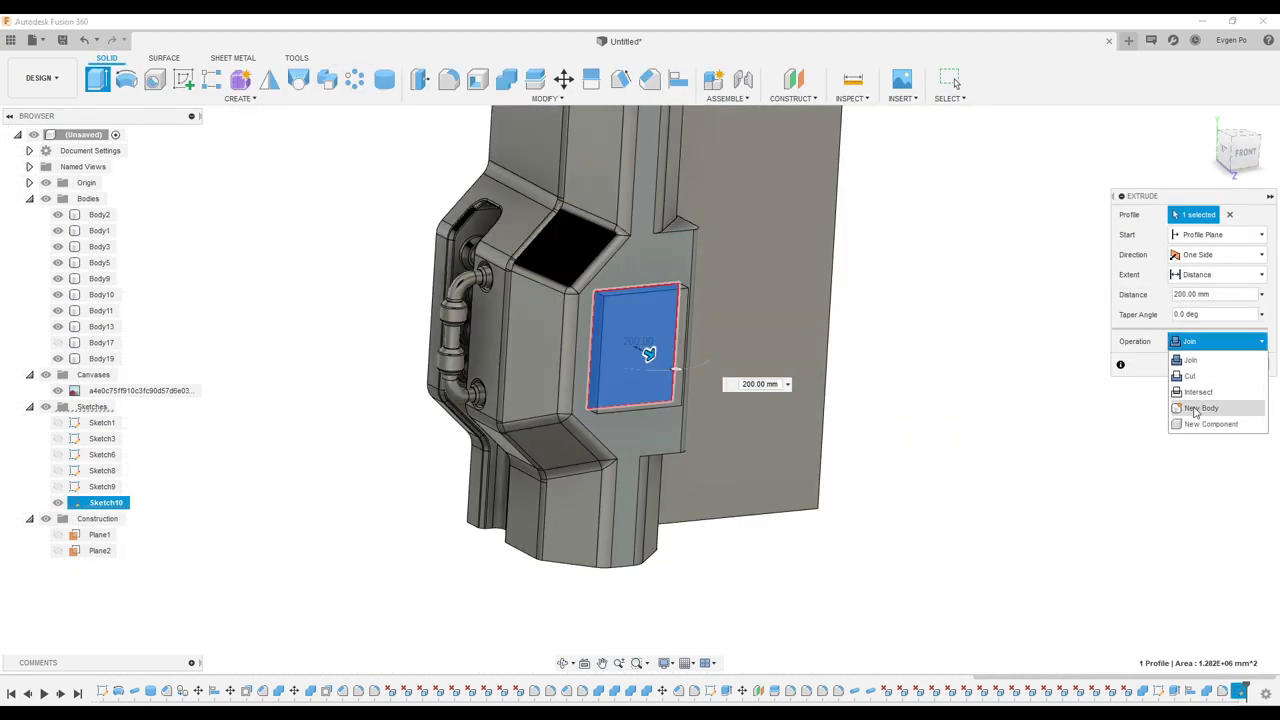
pyautogui.click(1195, 411)
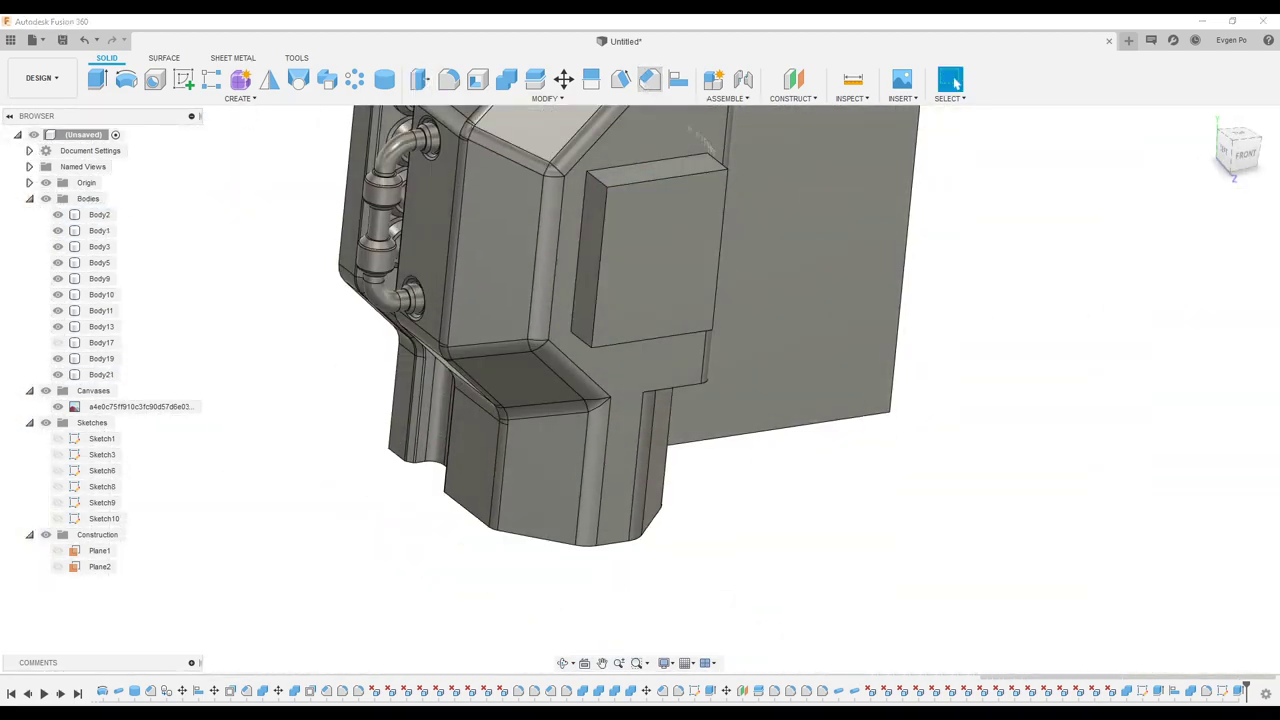
# - Sketch a rectangle across the block's front face and extrude its lower part
pyautogui.rightClick(666, 260)
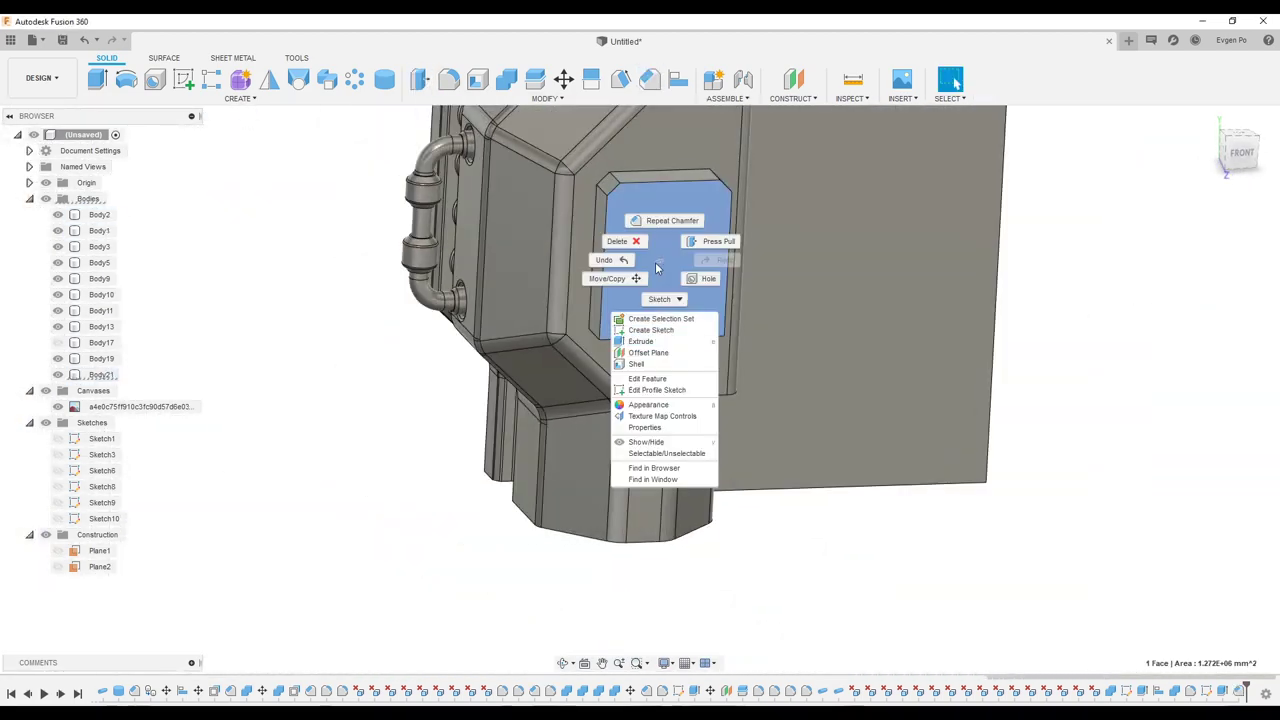
pyautogui.click(665, 316)
pyautogui.click(708, 316)
pyautogui.press('e')
pyautogui.click(663, 300)
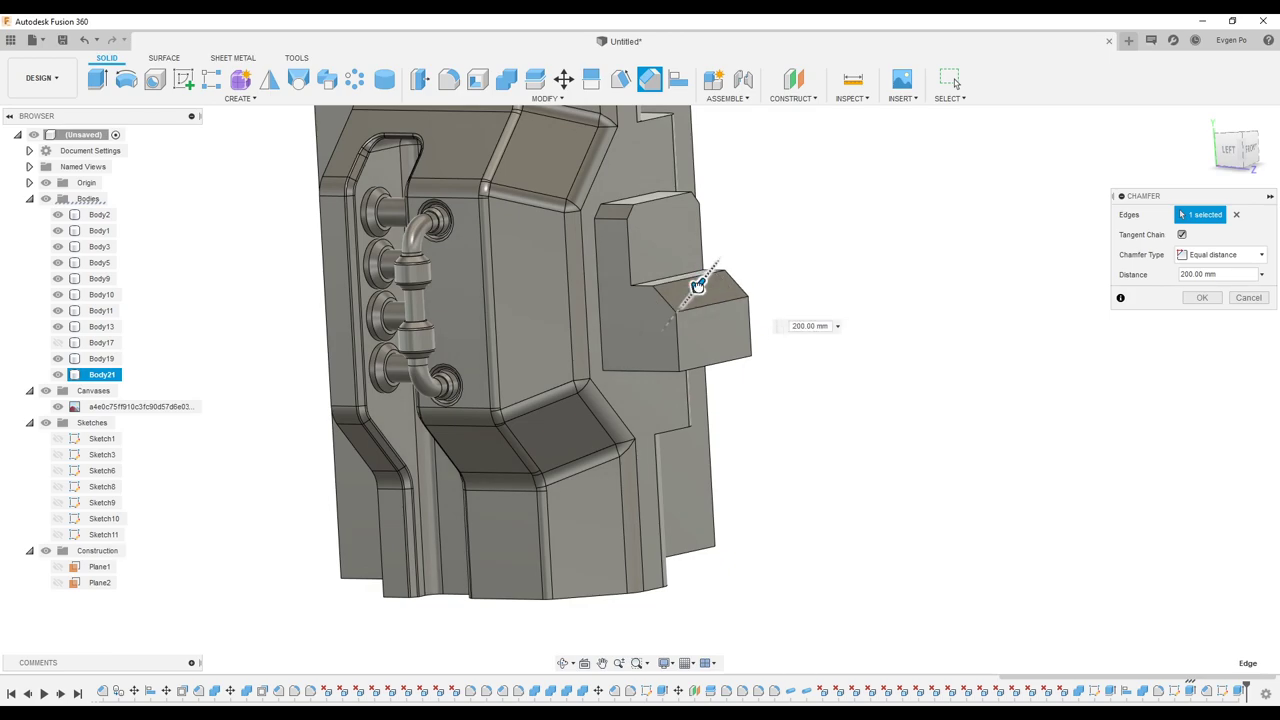
pyautogui.scroll(3, 698, 286)
pyautogui.scroll(2, 692, 296)
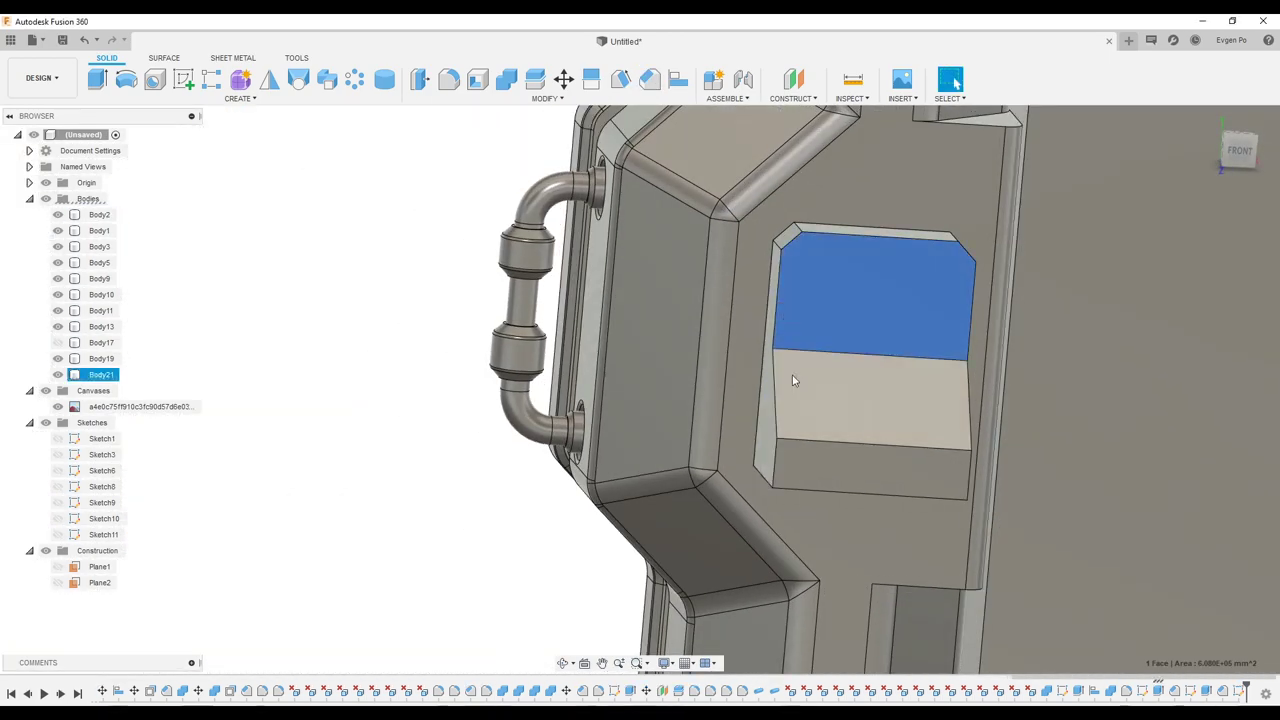
# - Offset the block's front outline and extrude the top strip 275 mm into an overhanging lip
pyautogui.press('s')
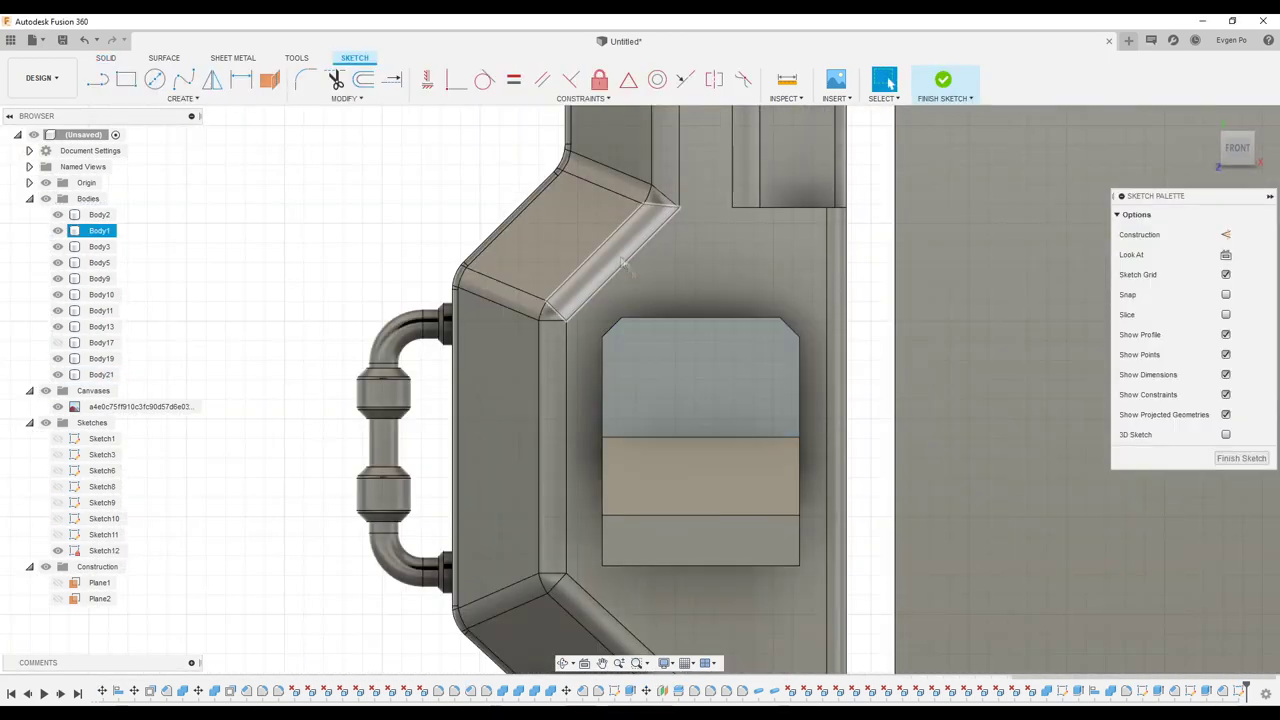
pyautogui.press('o')
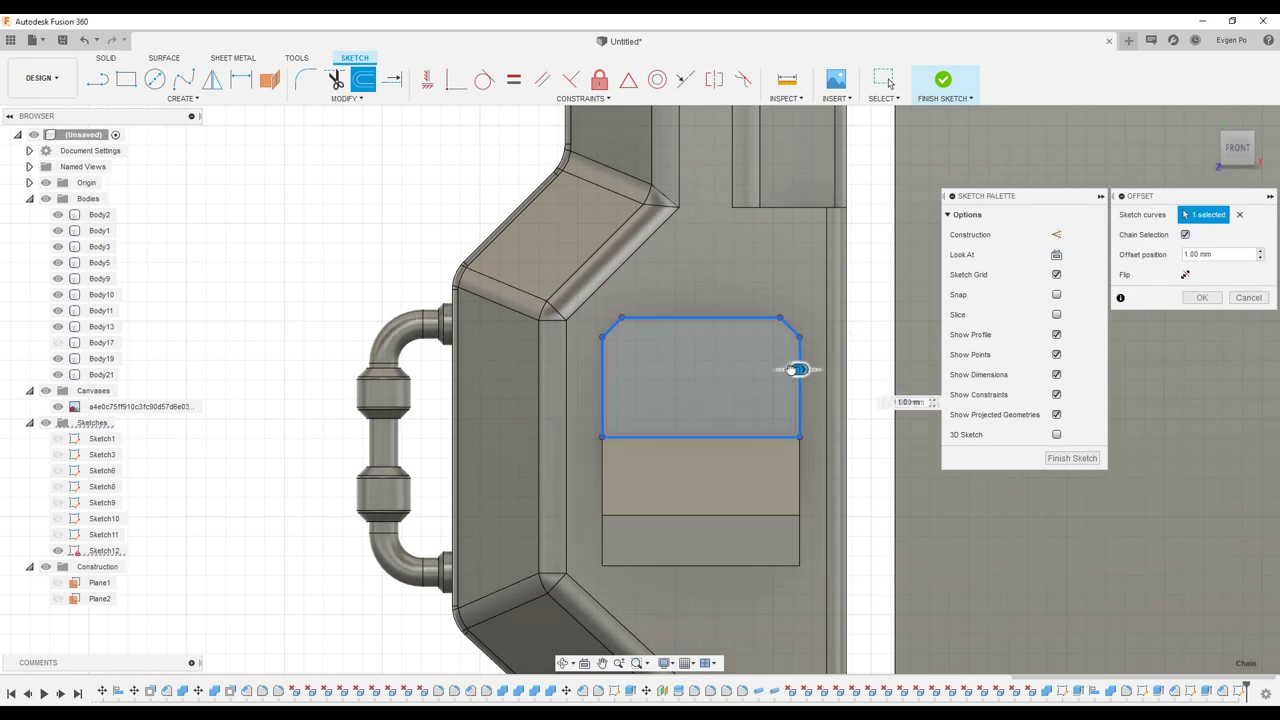
pyautogui.press('Return')
pyautogui.keyDown('shift'); pyautogui.moveTo(640, 360); pyautogui.dragTo(430, 300, button='middle'); pyautogui.keyUp('shift')
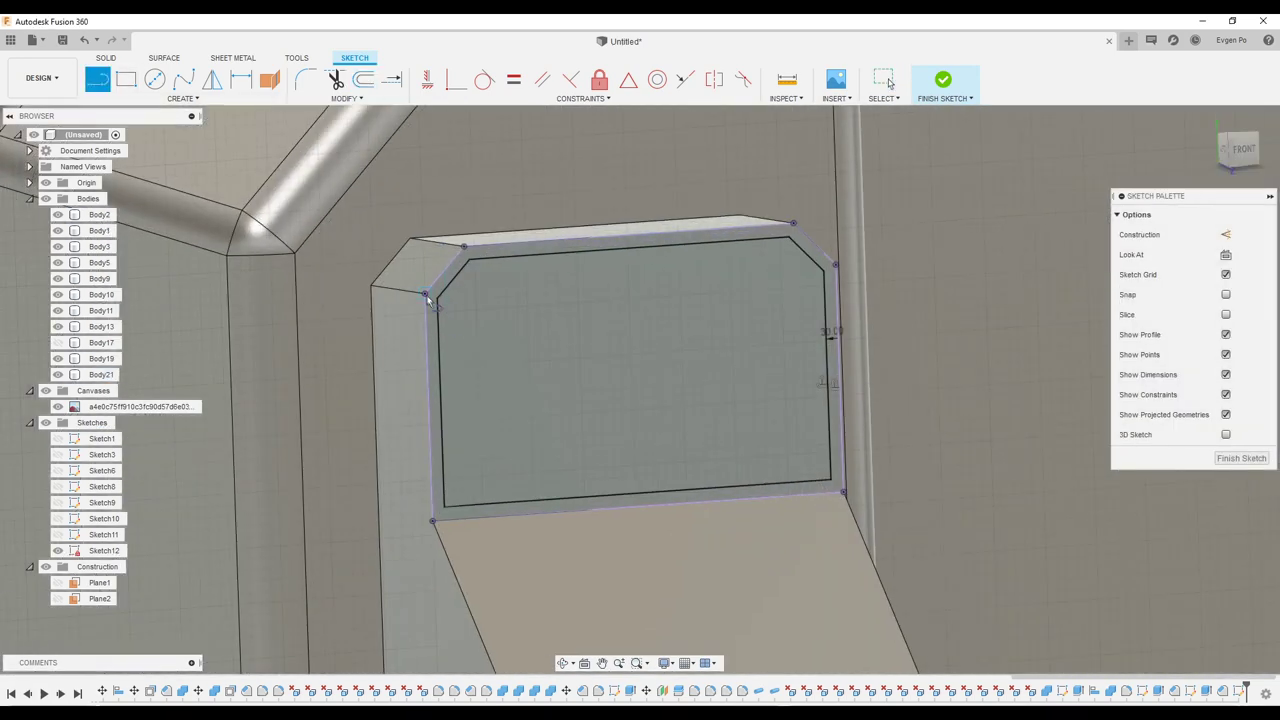
pyautogui.press('e')
pyautogui.click(620, 232)
pyautogui.moveTo(737, 263); pyautogui.dragTo(720, 270)
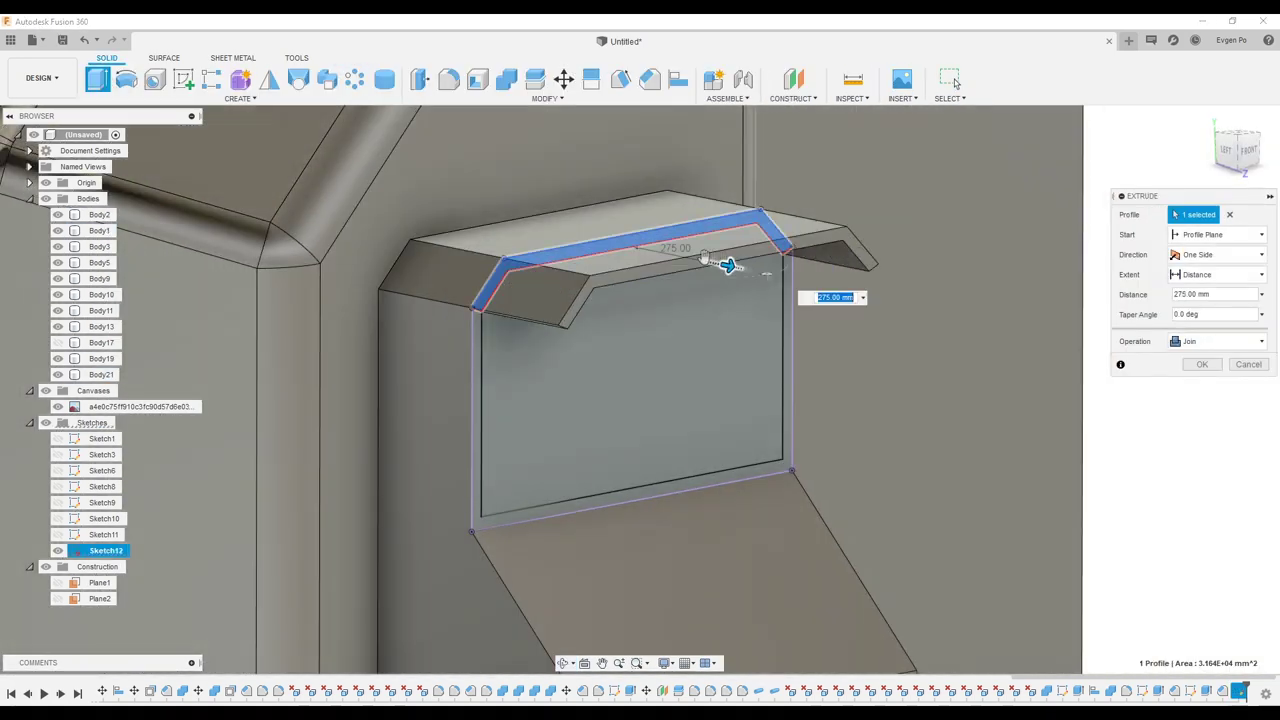
pyautogui.press('Return')
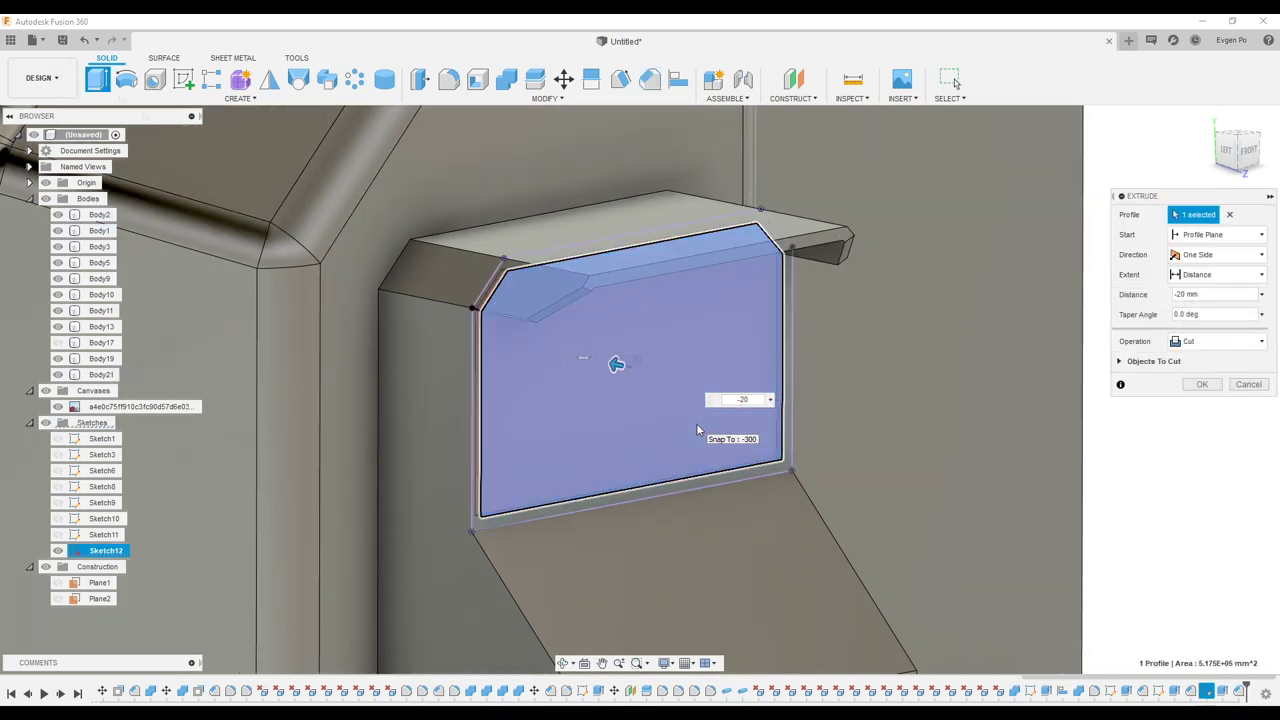
# - Cut the upper window -20 mm, round its corners 60 mm, and offset the lower slot outline
pyautogui.press('Return')
pyautogui.press('f')
pyautogui.click(572, 292)
pyautogui.click(911, 251)
pyautogui.keyDown('shift'); pyautogui.moveTo(914, 271); pyautogui.dragTo(829, 214, button='middle'); pyautogui.keyUp('shift')
pyautogui.write('60')
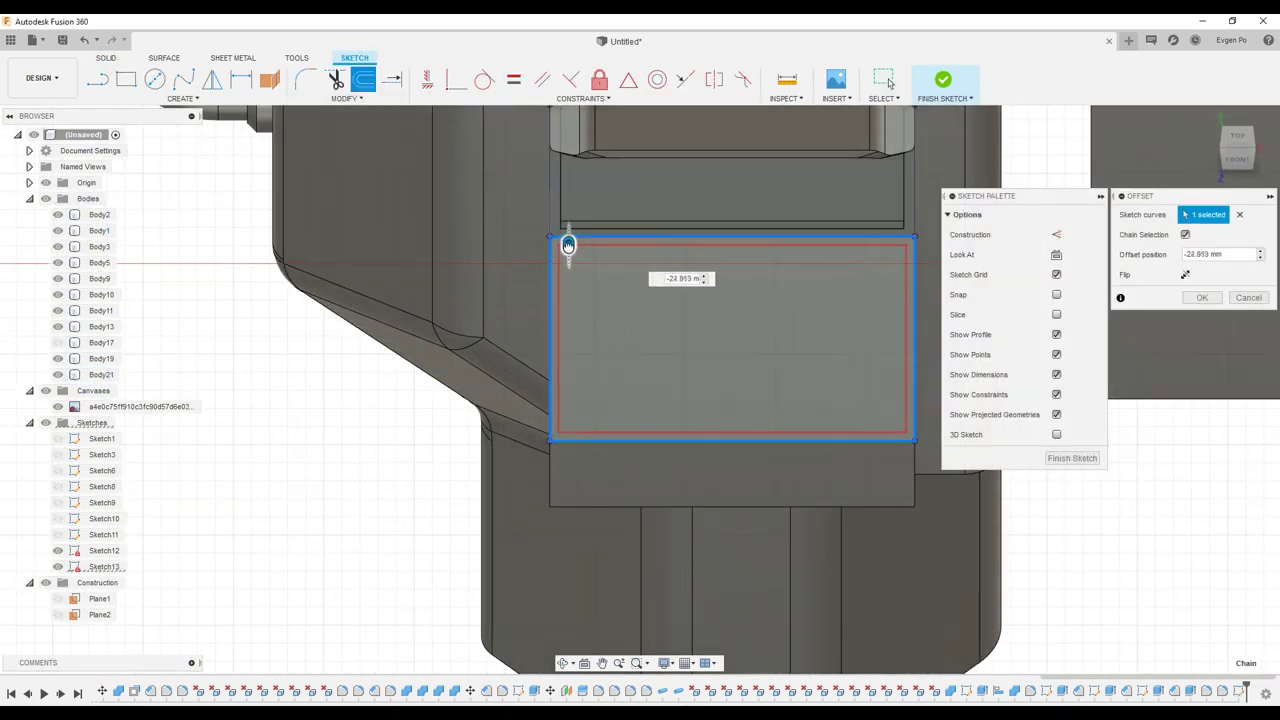
pyautogui.press('Return')
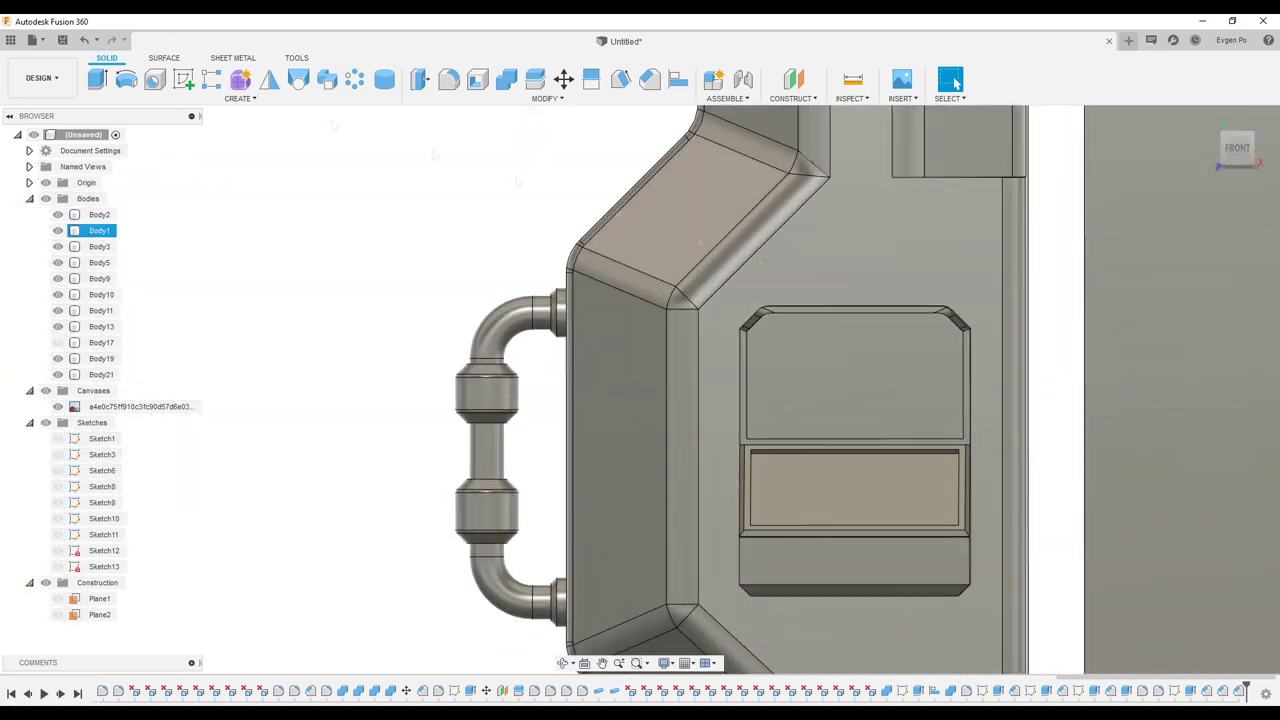
# - Reopen Sketch10, the block's original sketch, for editing and finish it
pyautogui.rightClick(103, 518)
pyautogui.click(120, 345)
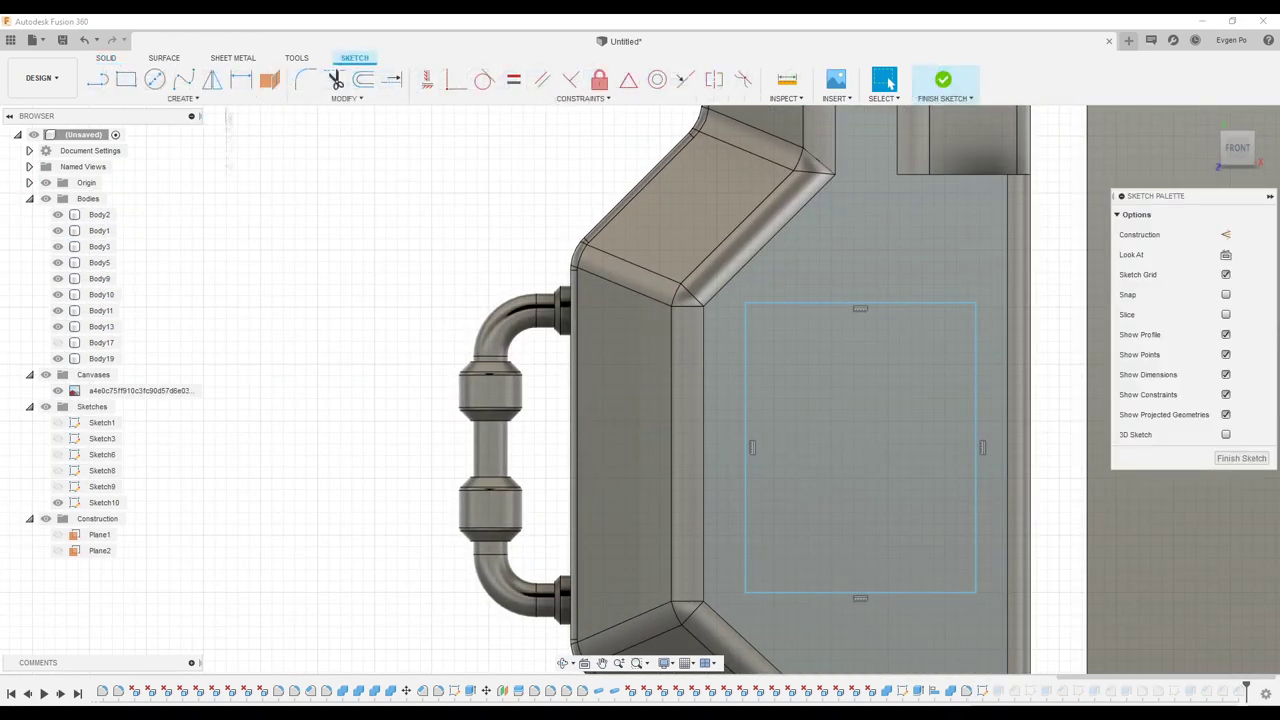
pyautogui.click(943, 80)
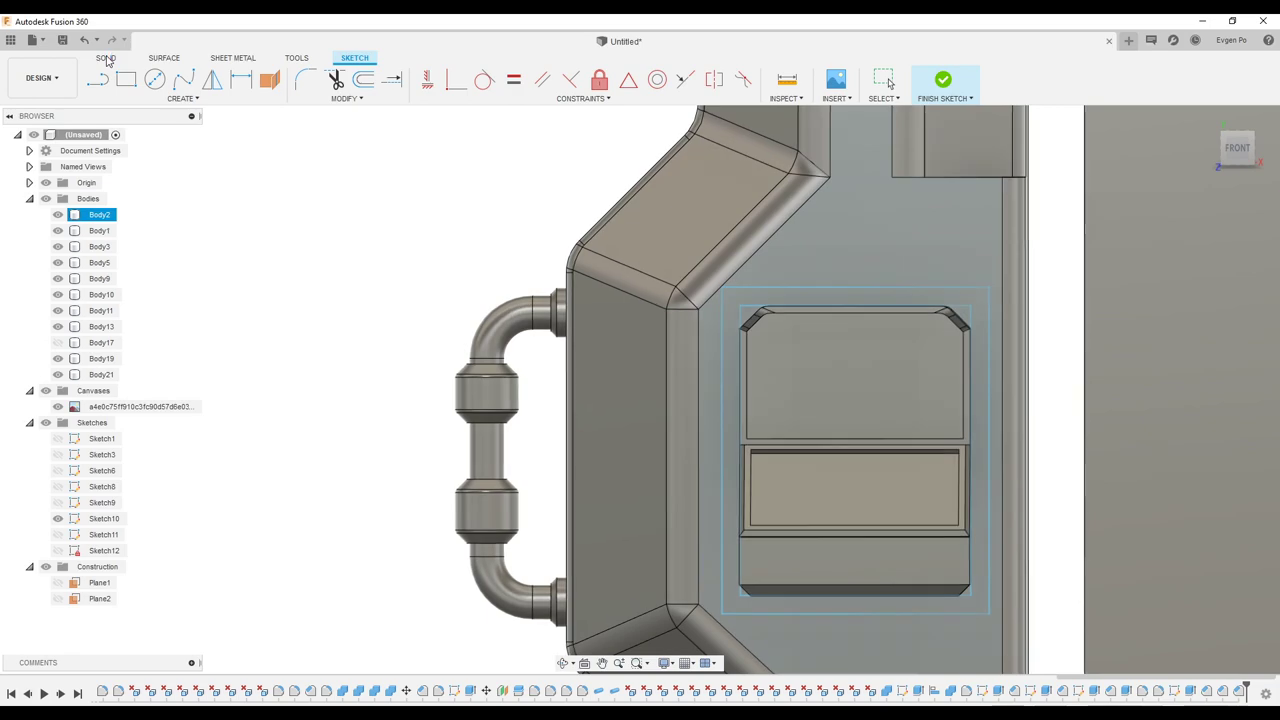
# - Extrude the outer outline into a frame around the block and chamfer its corners
pyautogui.keyDown('shift'); pyautogui.moveTo(700, 400); pyautogui.dragTo(705, 318, button='middle'); pyautogui.keyUp('shift')
pyautogui.press('e')
pyautogui.moveTo(880, 440); pyautogui.dragTo(897, 409)
pyautogui.press('Return')
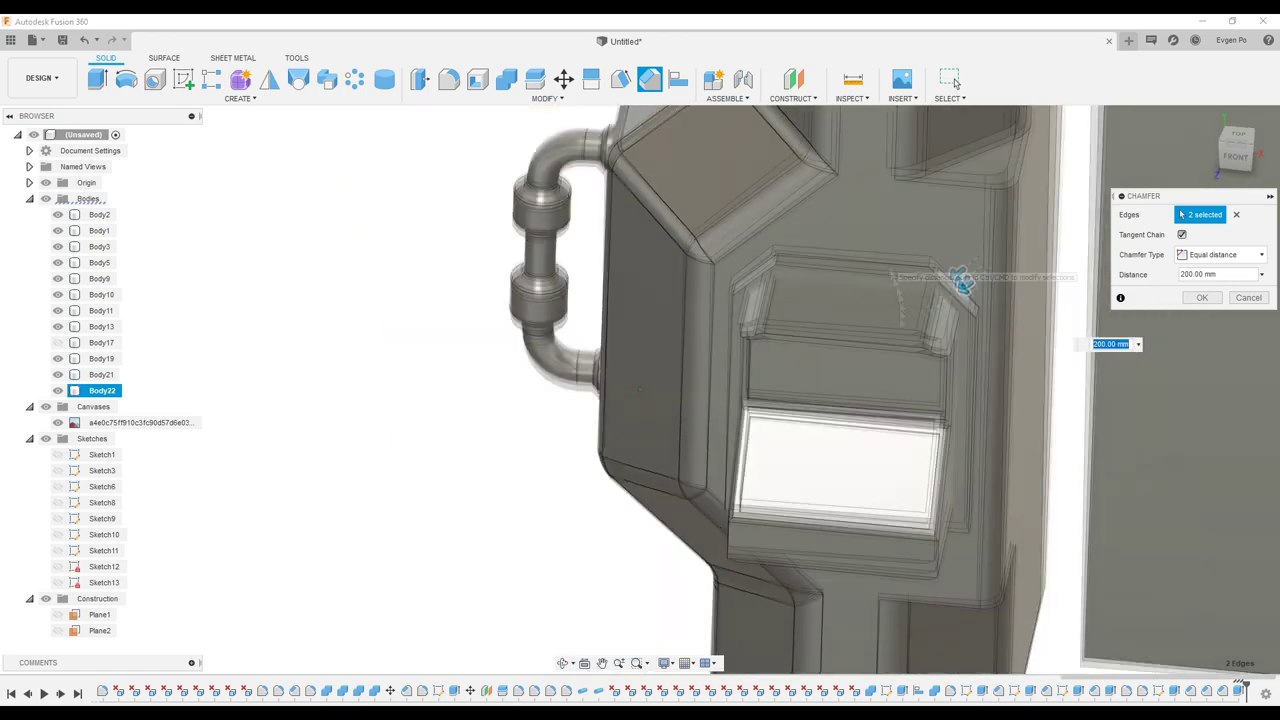
pyautogui.click(1202, 297)
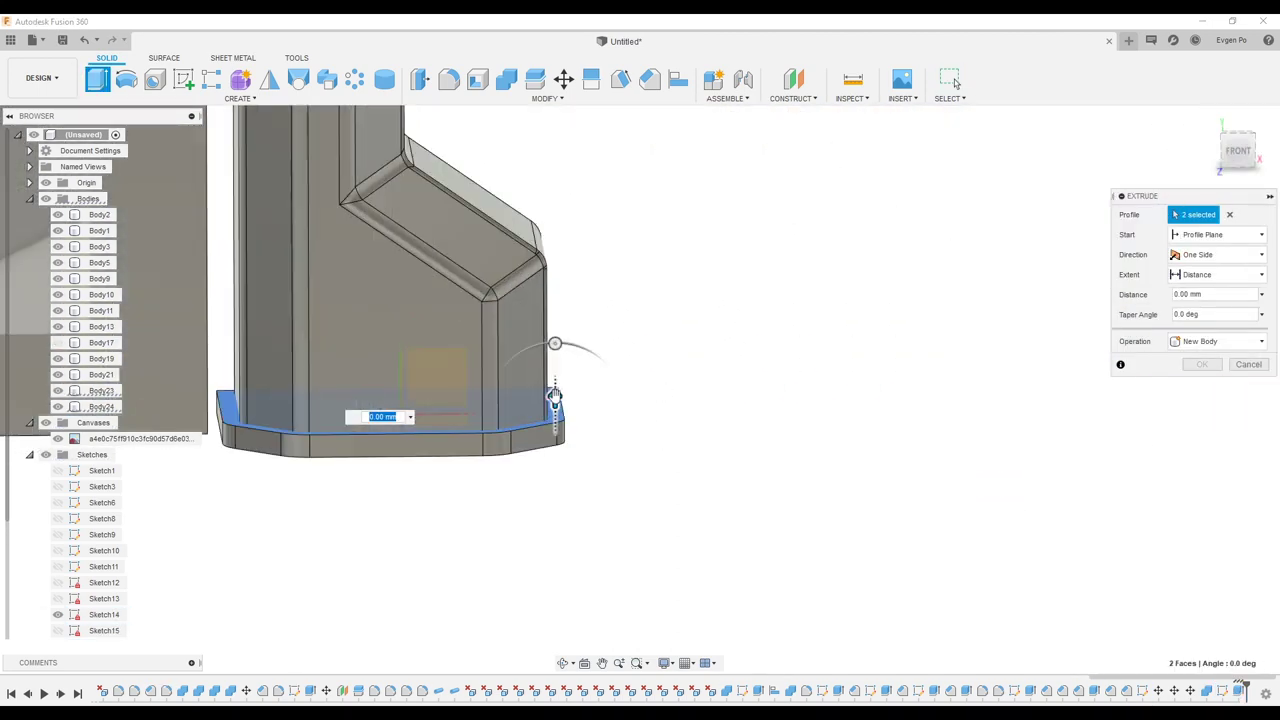
# - Make the base plate a new body and mirror the four base bodies across the frame
pyautogui.click(1207, 407)
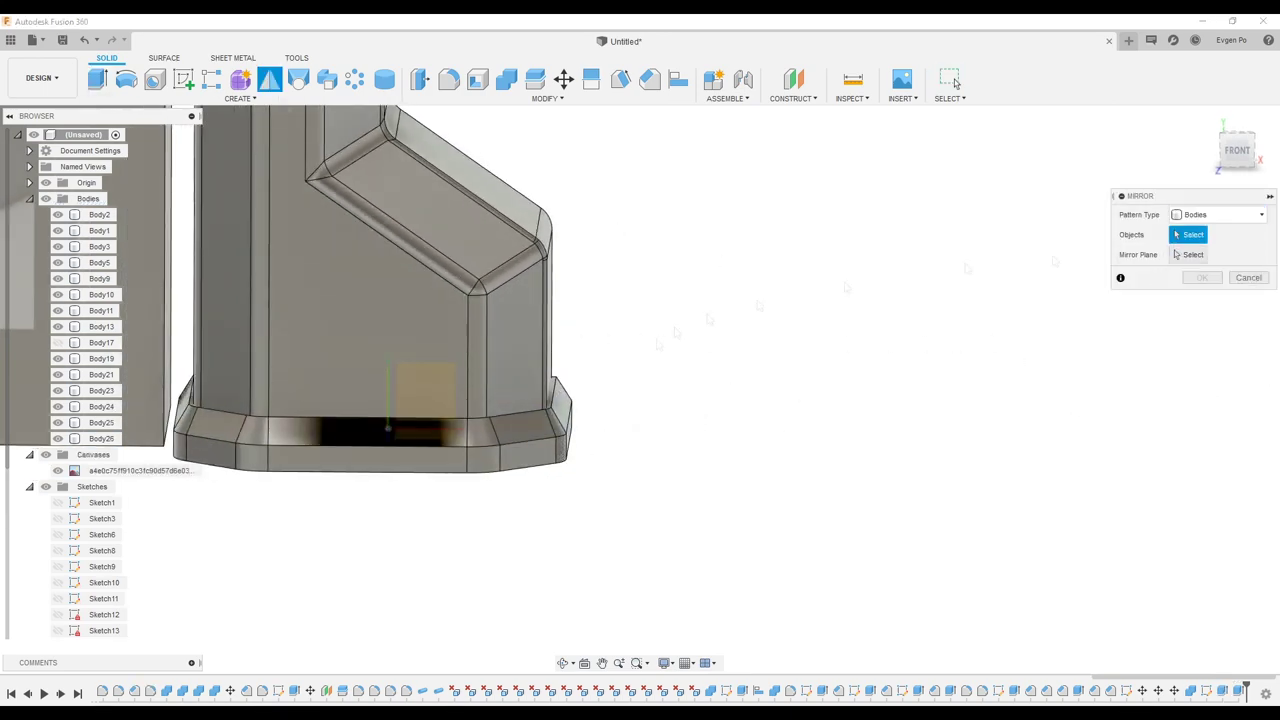
pyautogui.click(1196, 249)
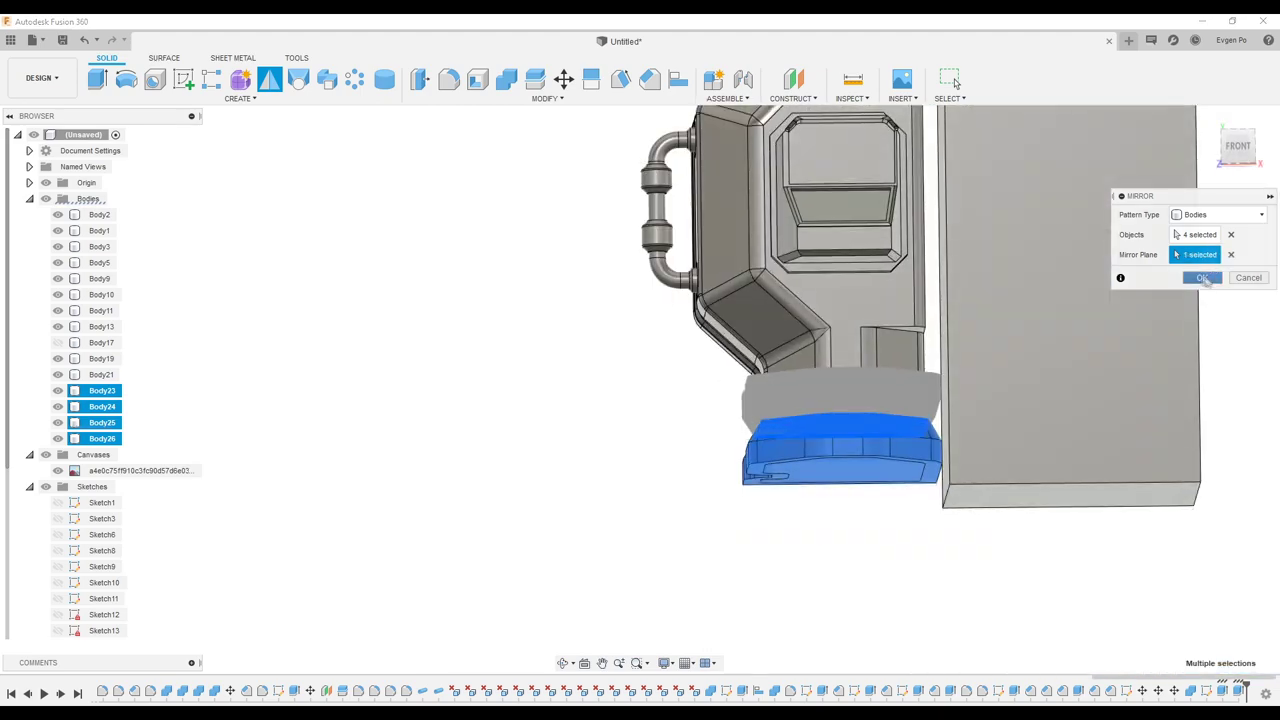
pyautogui.click(1207, 280)
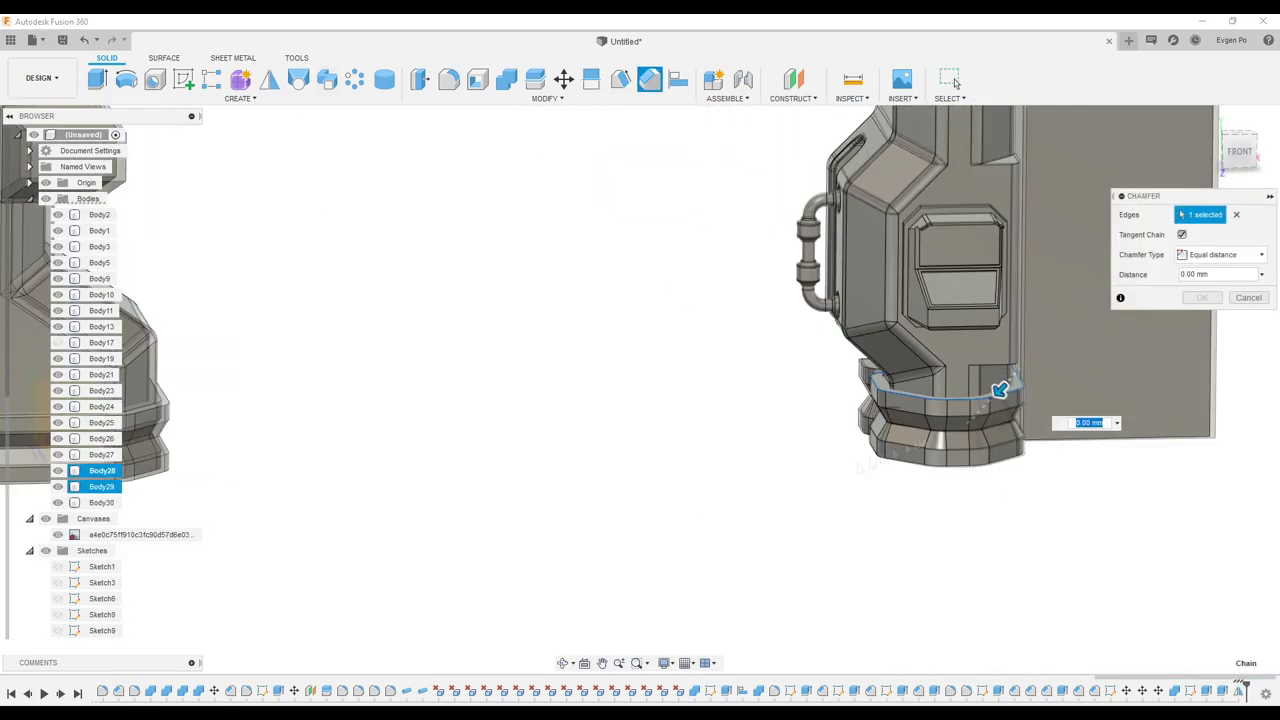
# - Chamfer the new base edges of the mirrored pieces and the leg base
pyautogui.scroll(5, 1000, 390)
pyautogui.click(971, 395)
pyautogui.keyDown('shift'); pyautogui.moveTo(900, 400); pyautogui.dragTo(768, 311, button='middle'); pyautogui.keyUp('shift')
pyautogui.click(768, 311)
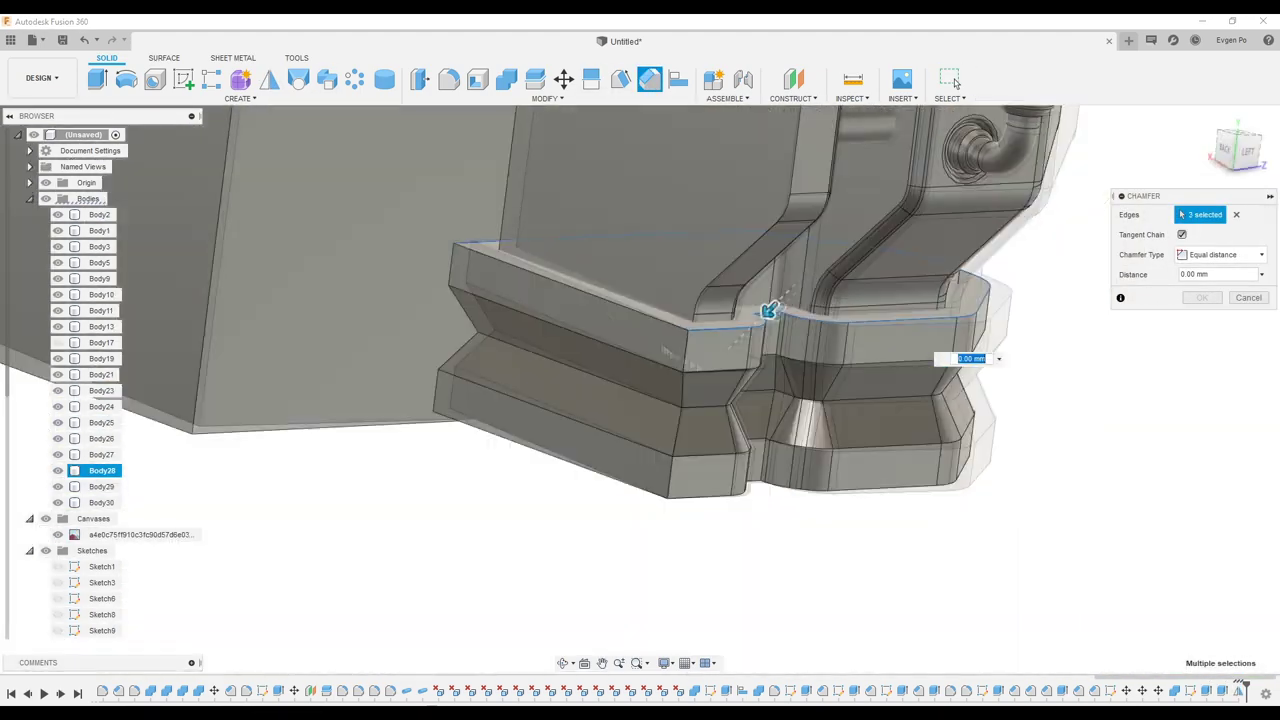
pyautogui.write('100')
pyautogui.press('Return')
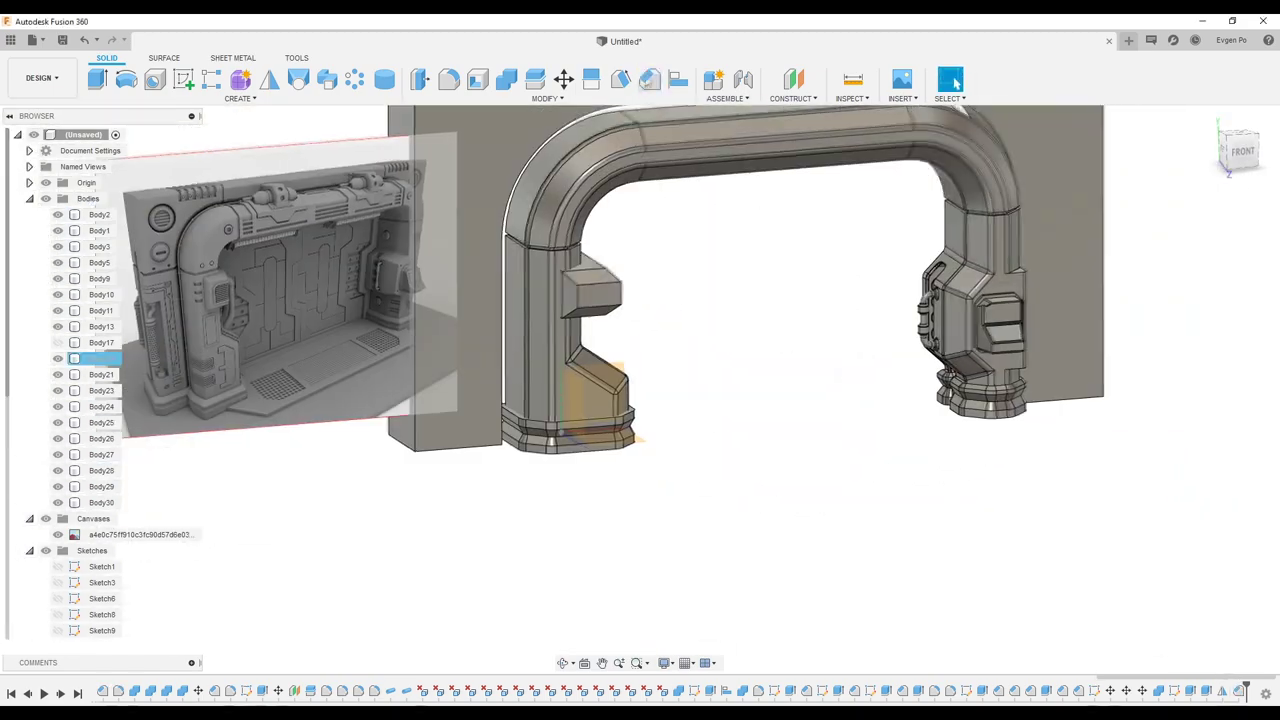
pyautogui.scroll(5, 590, 420)
pyautogui.press('Return')
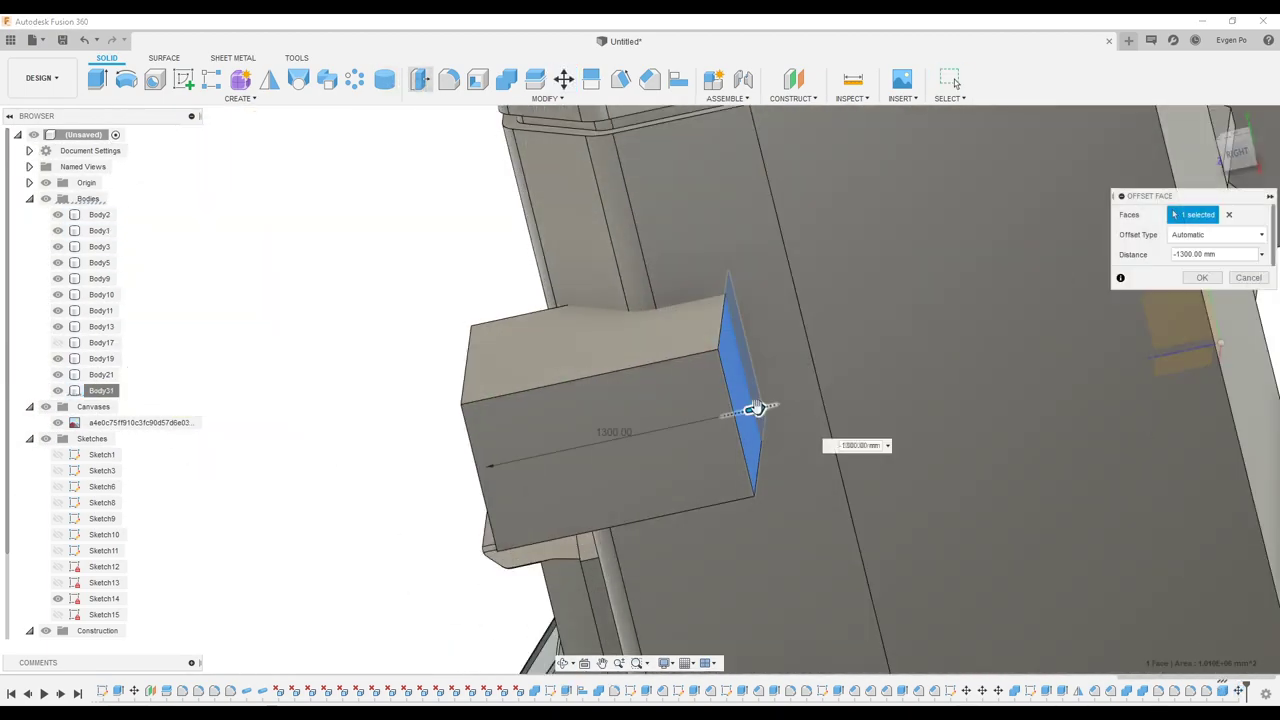
# - Lengthen the side box to a -2200 mm offset and run a circular 150 mm pipe along its edges
pyautogui.moveTo(757, 408); pyautogui.dragTo(897, 373)
pyautogui.click(1202, 277)
pyautogui.click(240, 98)
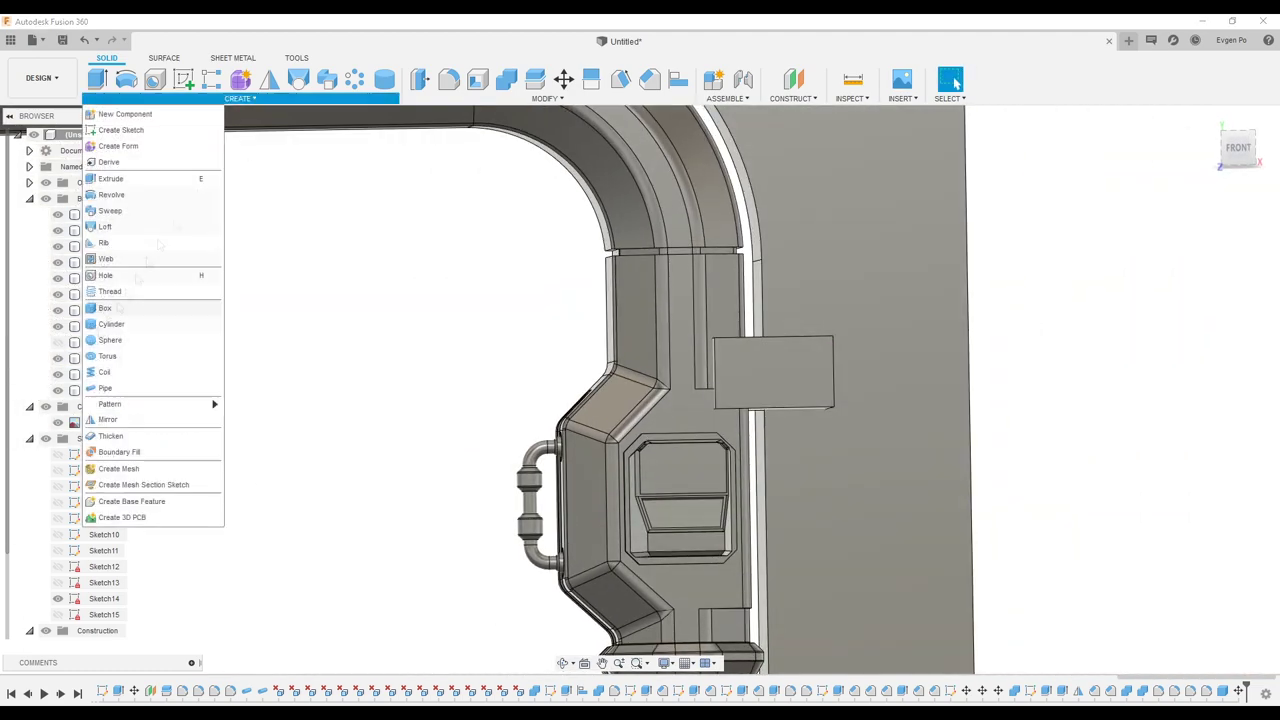
pyautogui.click(150, 306)
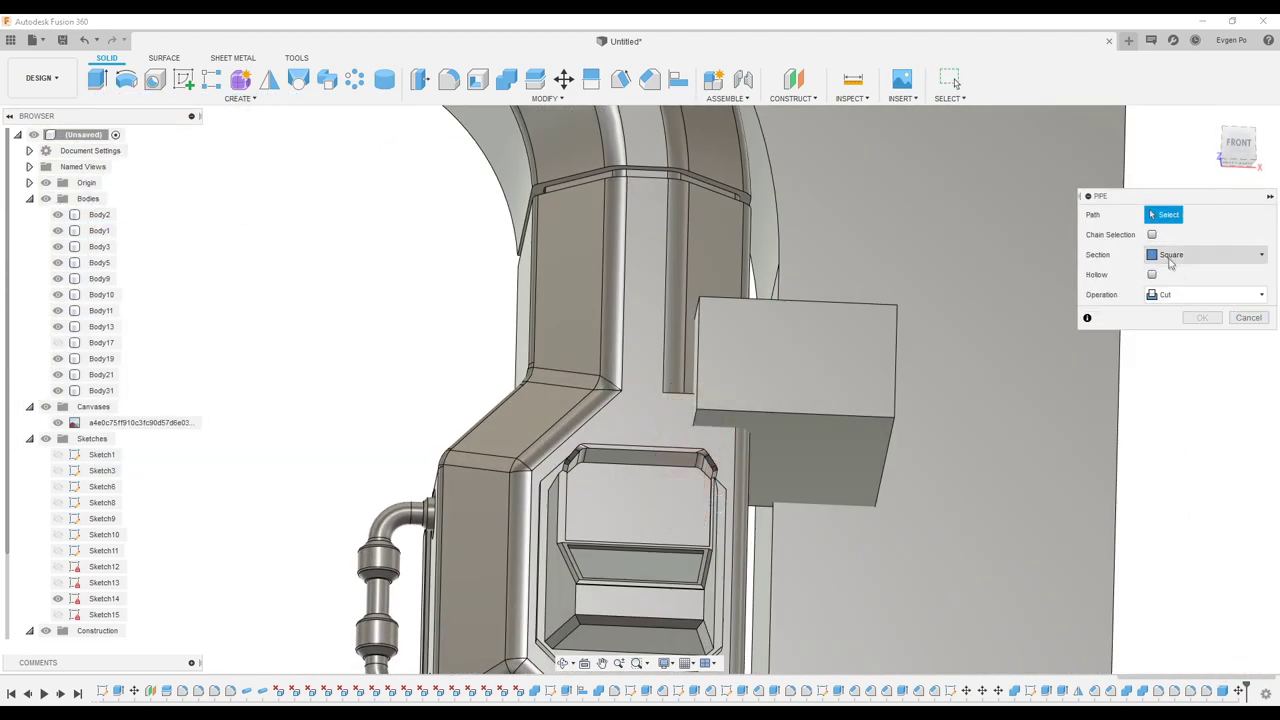
pyautogui.click(952, 82)
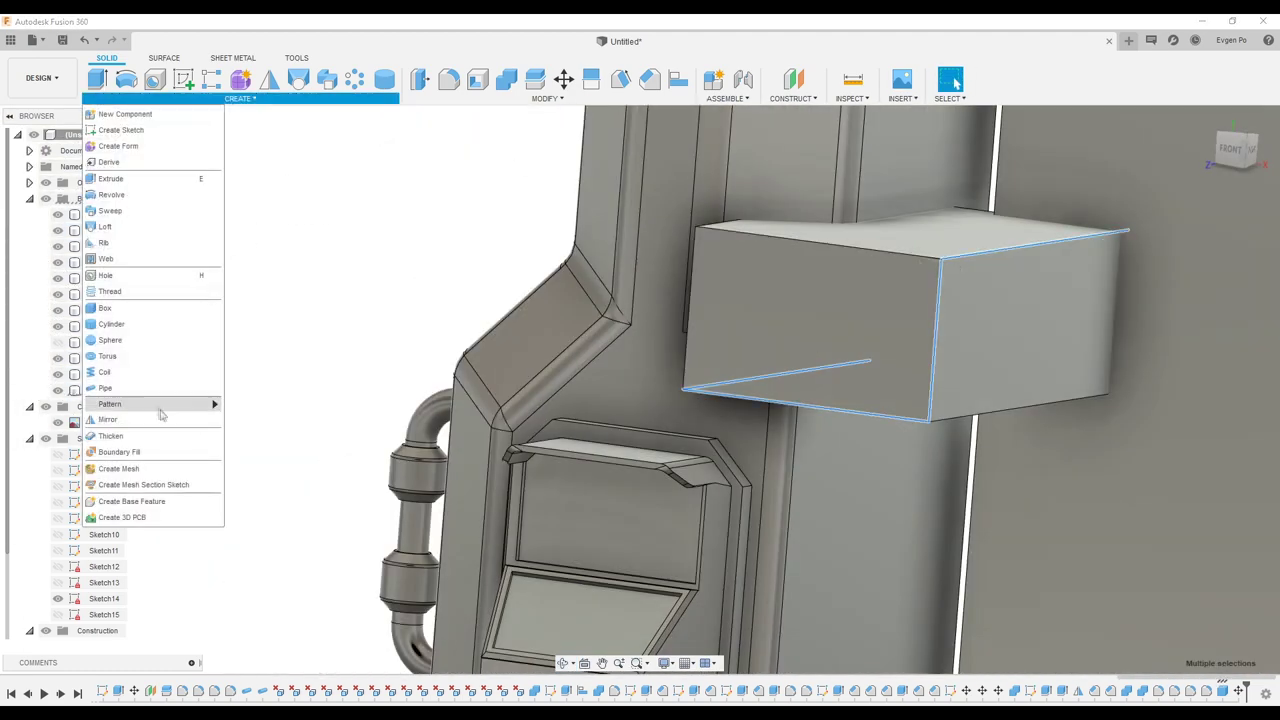
pyautogui.click(125, 388)
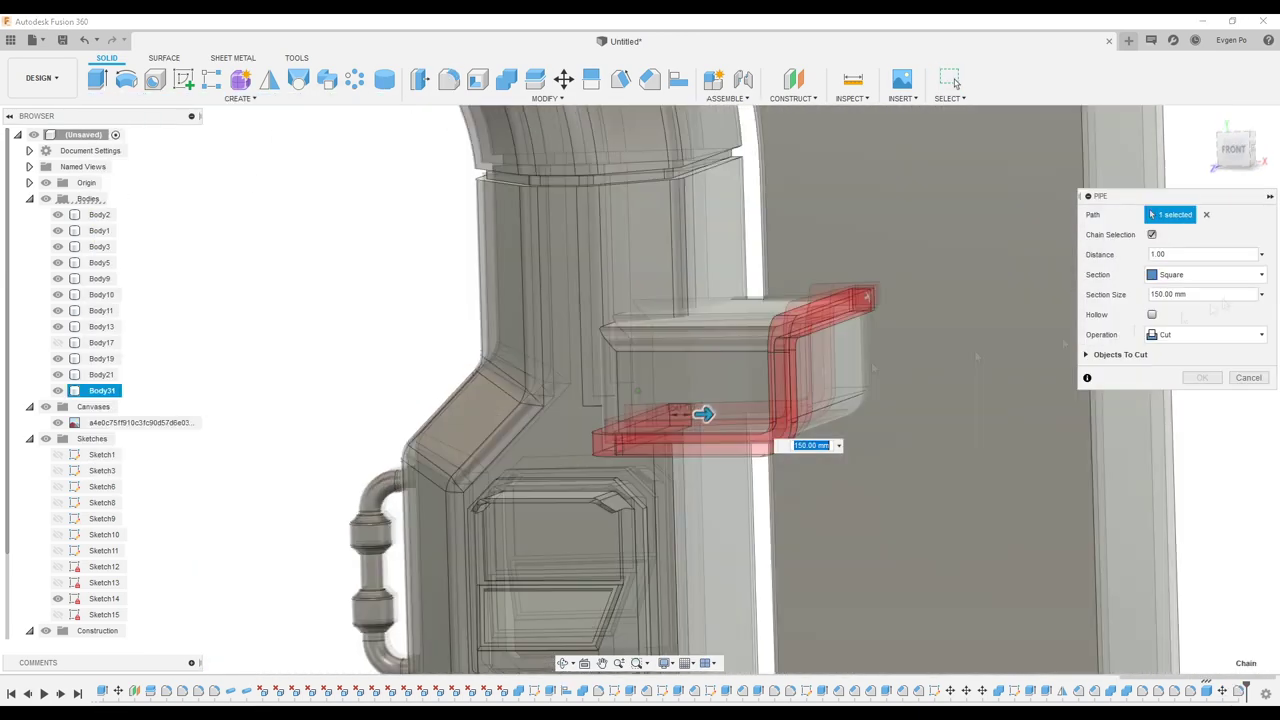
pyautogui.click(1205, 274)
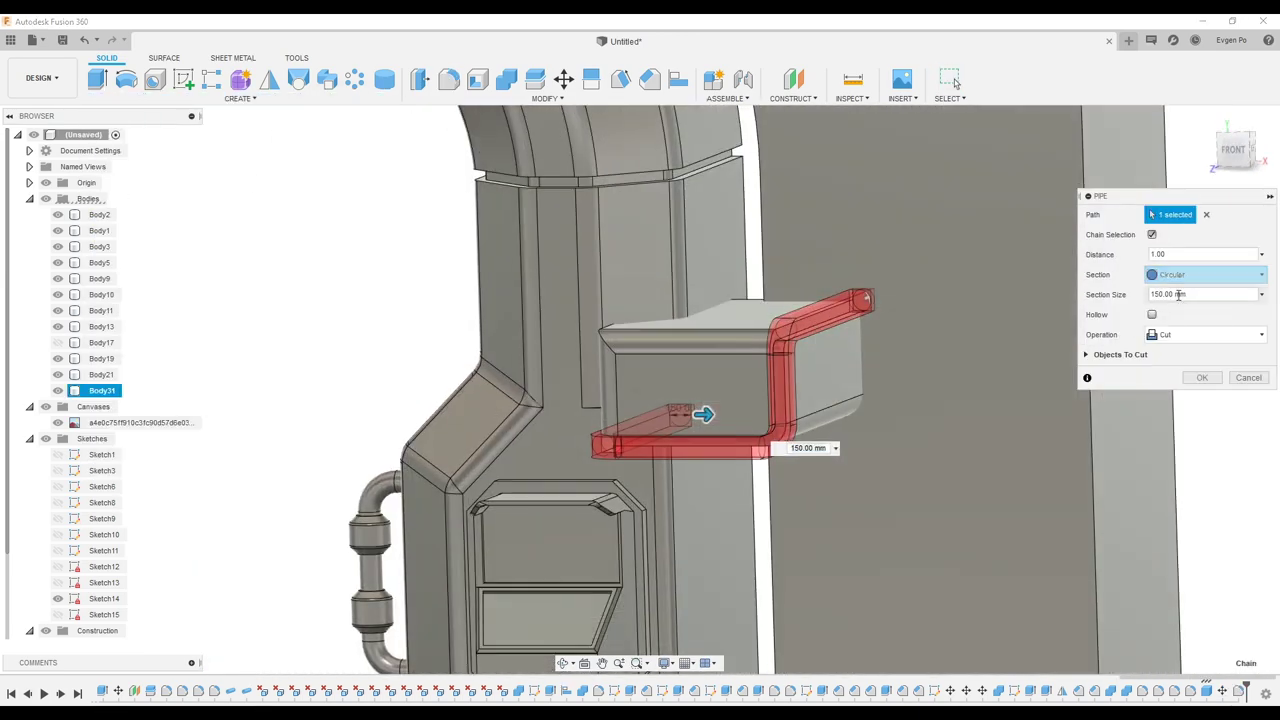
pyautogui.click(1170, 291)
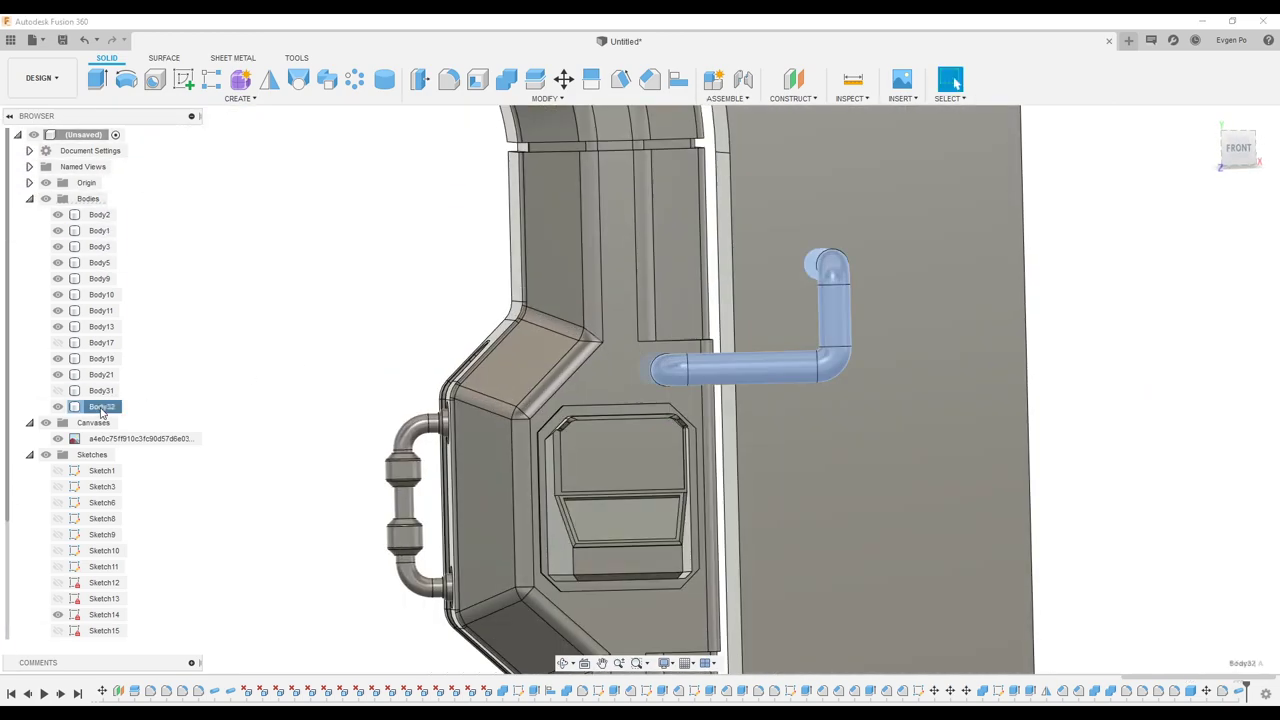
# - Move the pipe toward the pillar and select its mirrored copy to reposition it
pyautogui.click(760, 368)
pyautogui.press('m')
pyautogui.click(1237, 152)
pyautogui.moveTo(653, 369); pyautogui.dragTo(620, 355)
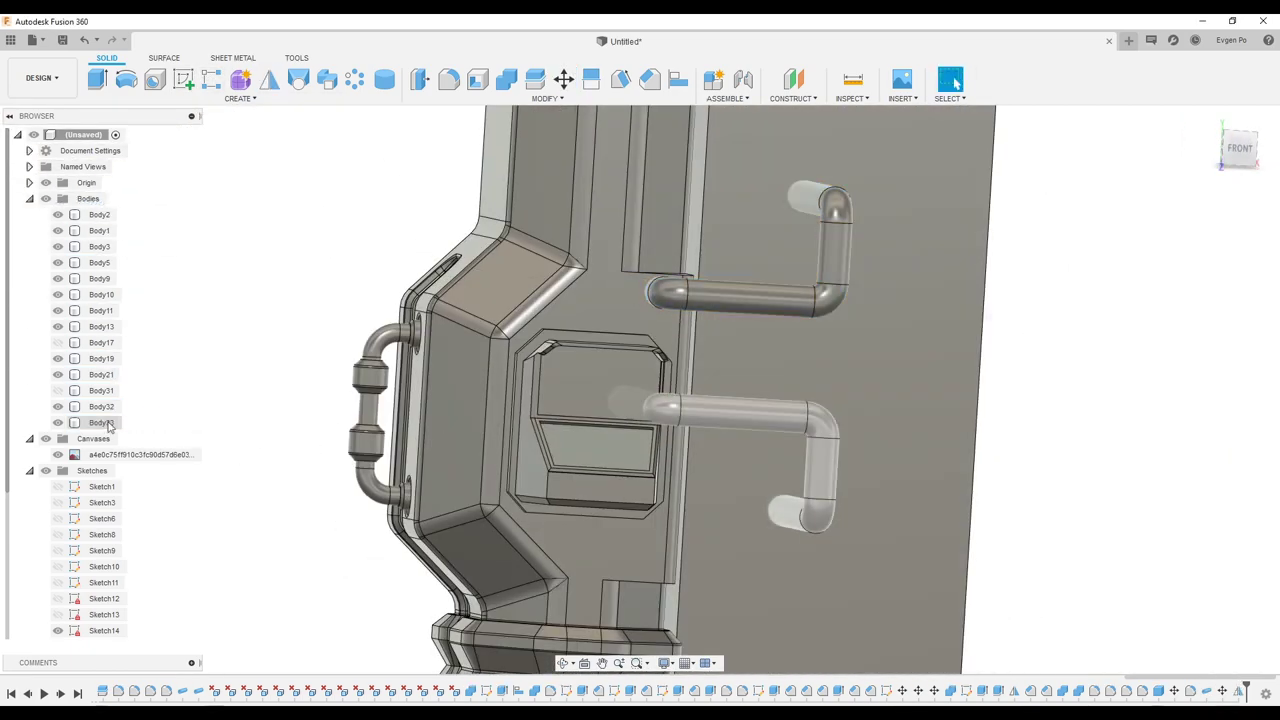
pyautogui.click(101, 422)
pyautogui.press('m')
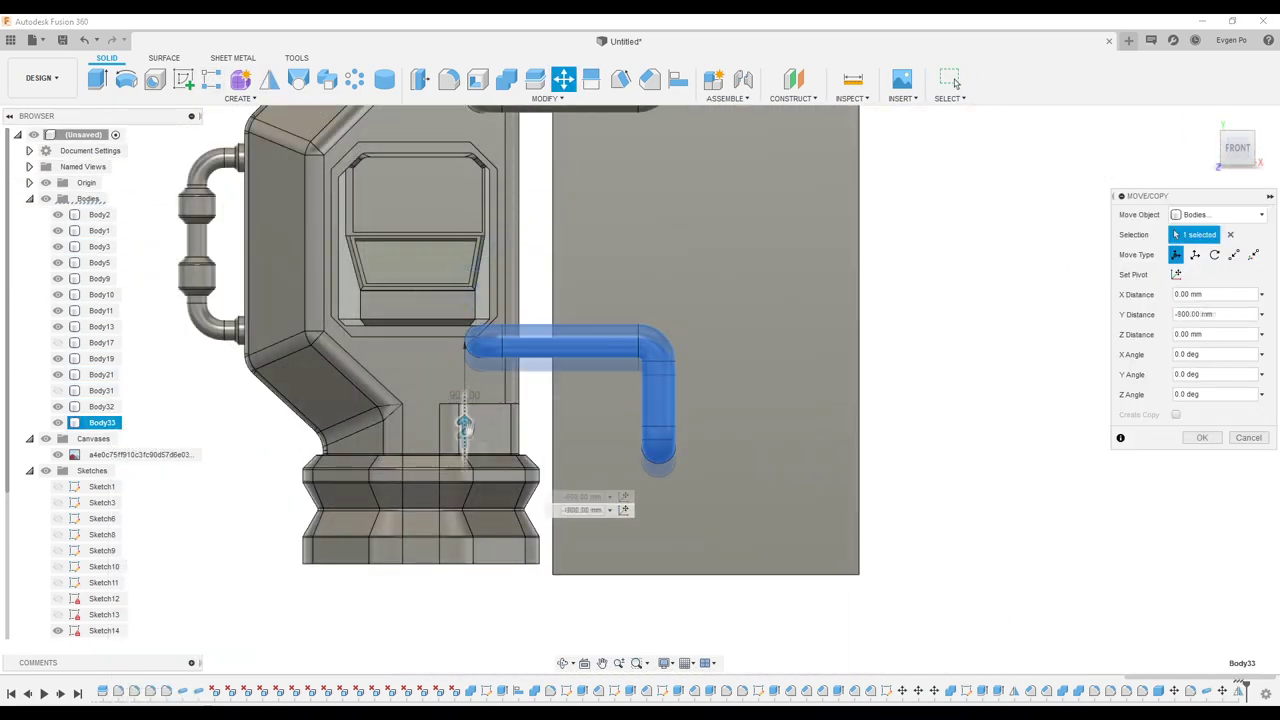
# - Lower the copied pipe by 800 mm and project a pipe end face into a sketch
pyautogui.scroll(-2, 464, 450)
pyautogui.press('Return')
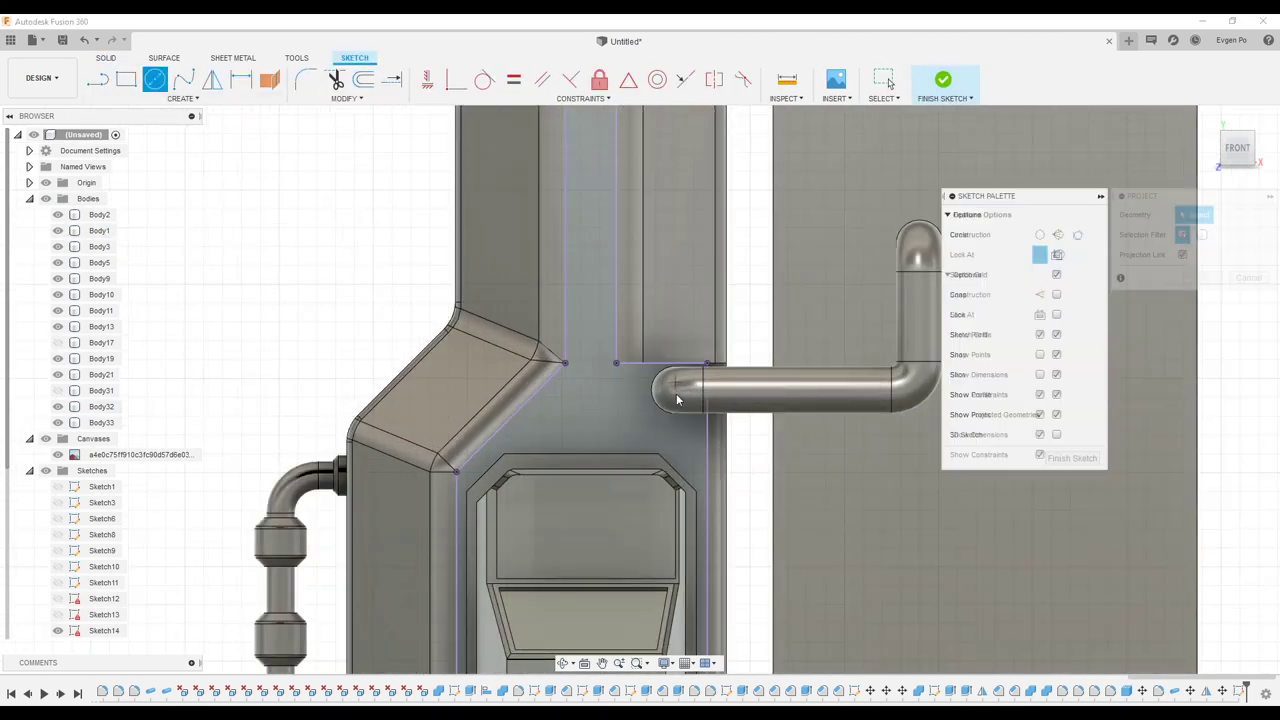
pyautogui.press('p')
pyautogui.click(657, 297)
pyautogui.scroll(2, 645, 475)
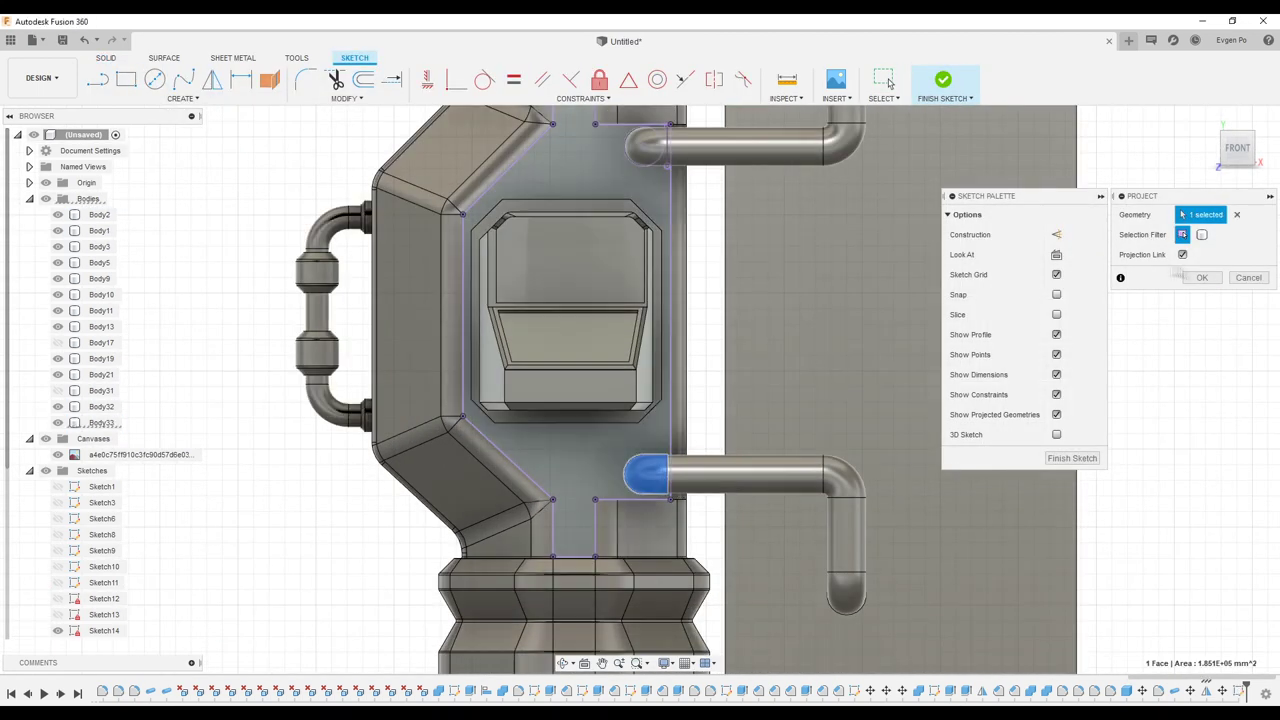
pyautogui.click(1200, 277)
# - Draw circles around the pipe ends and extrude them as new-body collars
pyautogui.press('c')
pyautogui.scroll(3, 546, 206)
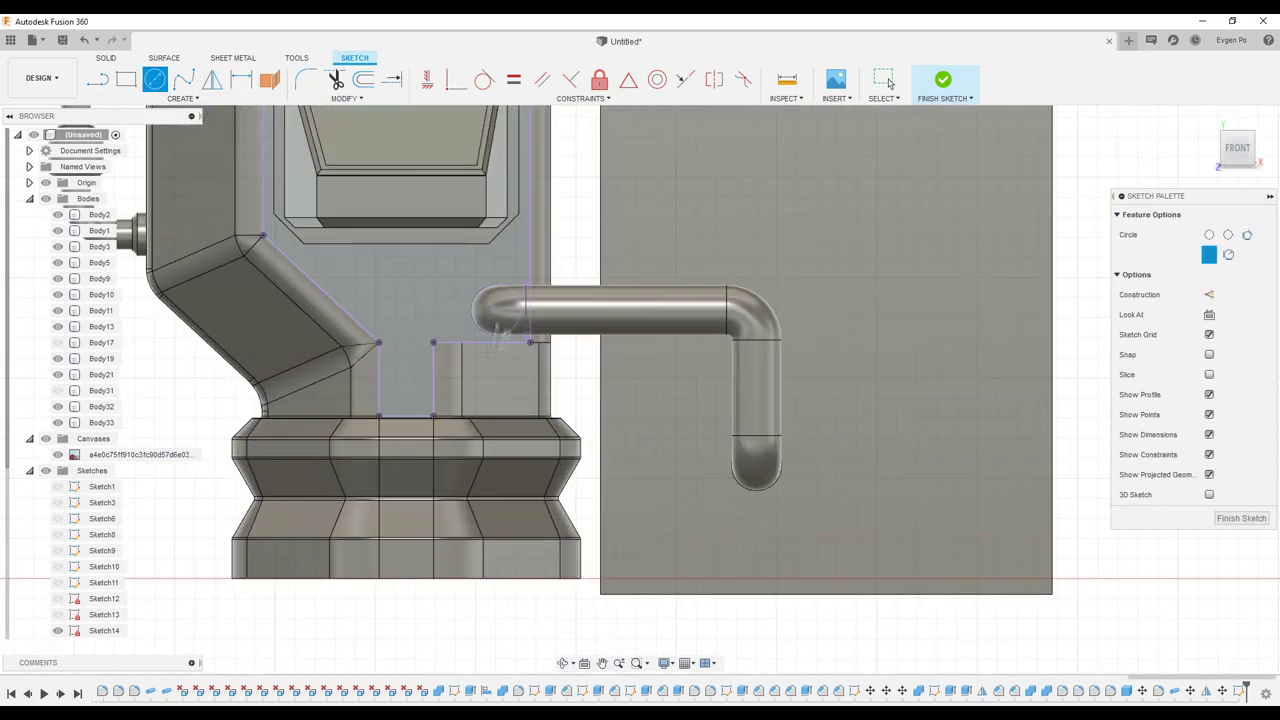
pyautogui.press('Return')
pyautogui.click(943, 80)
pyautogui.press('e')
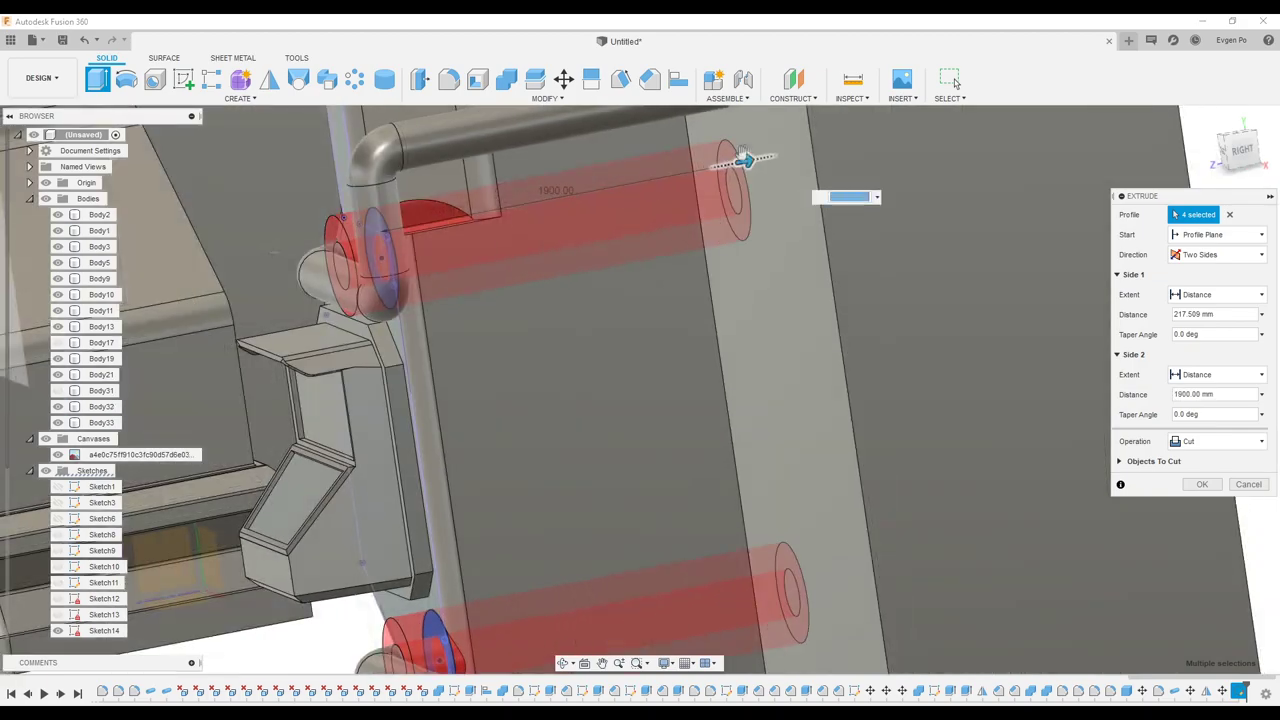
pyautogui.click(1215, 441)
pyautogui.click(1162, 498)
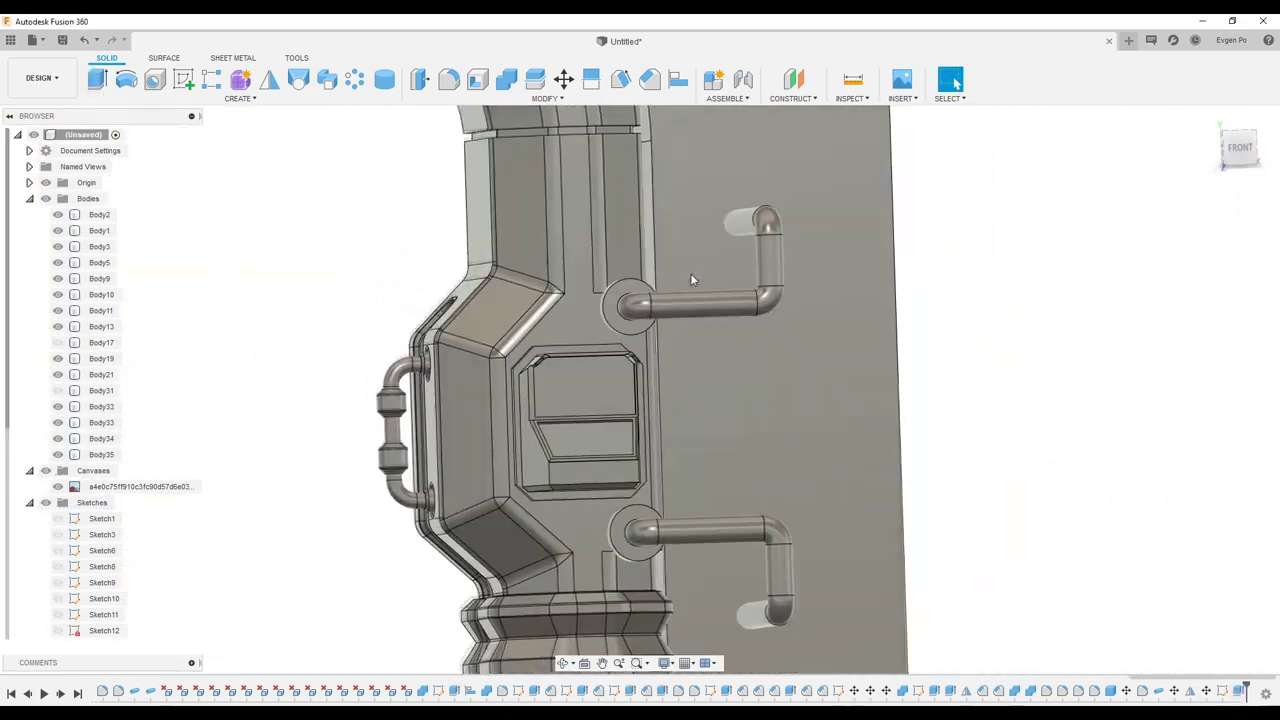
pyautogui.keyDown('shift'); pyautogui.moveTo(690, 273); pyautogui.dragTo(588, 519, button='middle'); pyautogui.keyUp('shift')
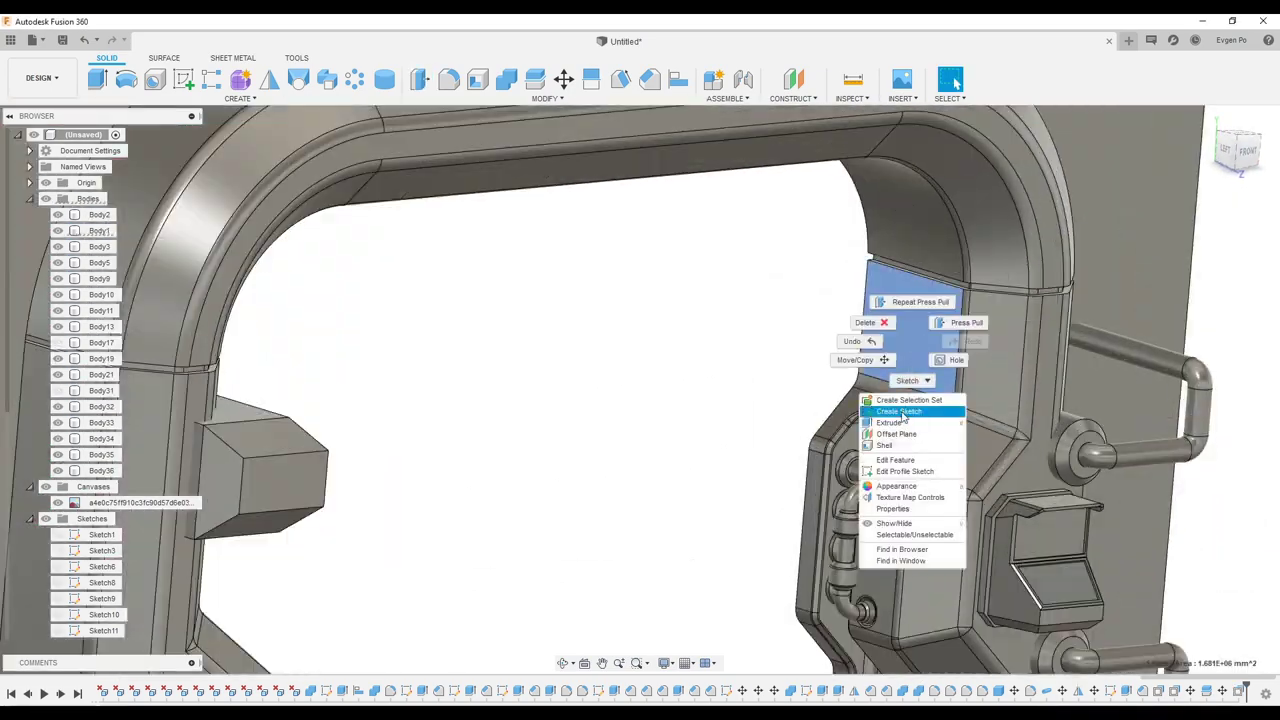
# - Create a sketch on the pillar's side face for the circle
pyautogui.click(900, 411)
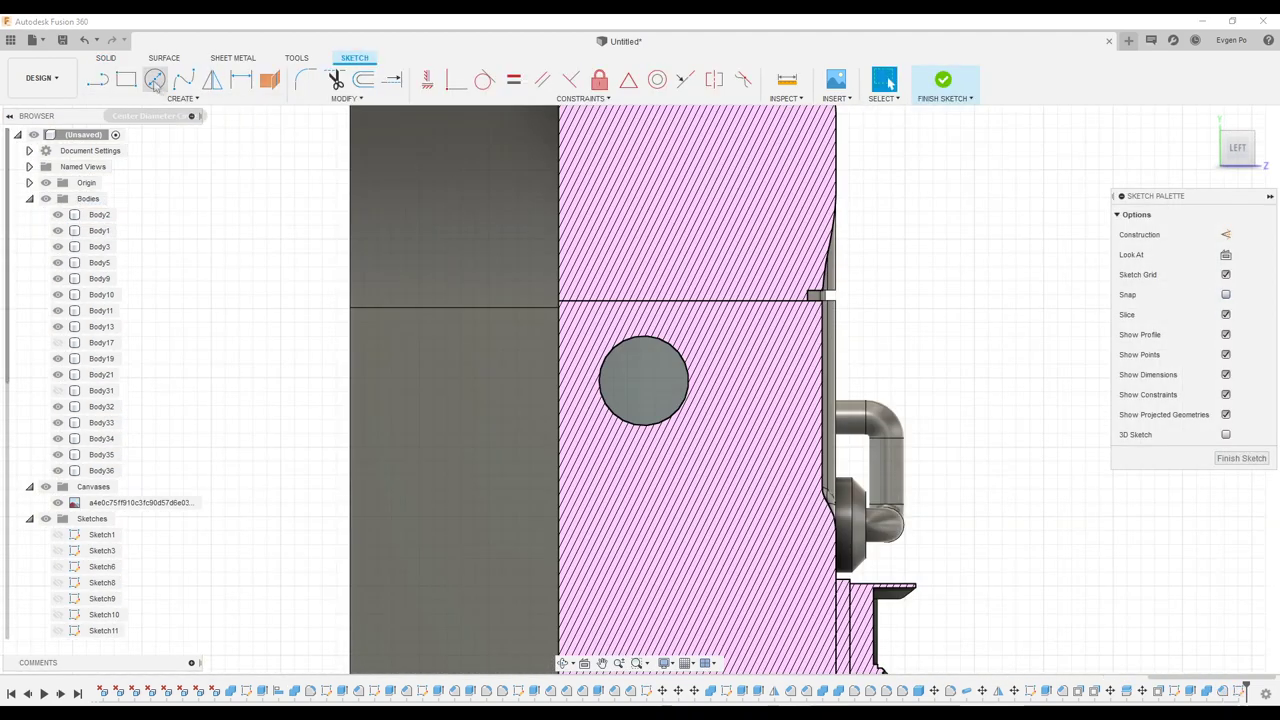
# - Extrude the circle into a boss and fillet its edge
pyautogui.click(943, 82)
pyautogui.press('e')
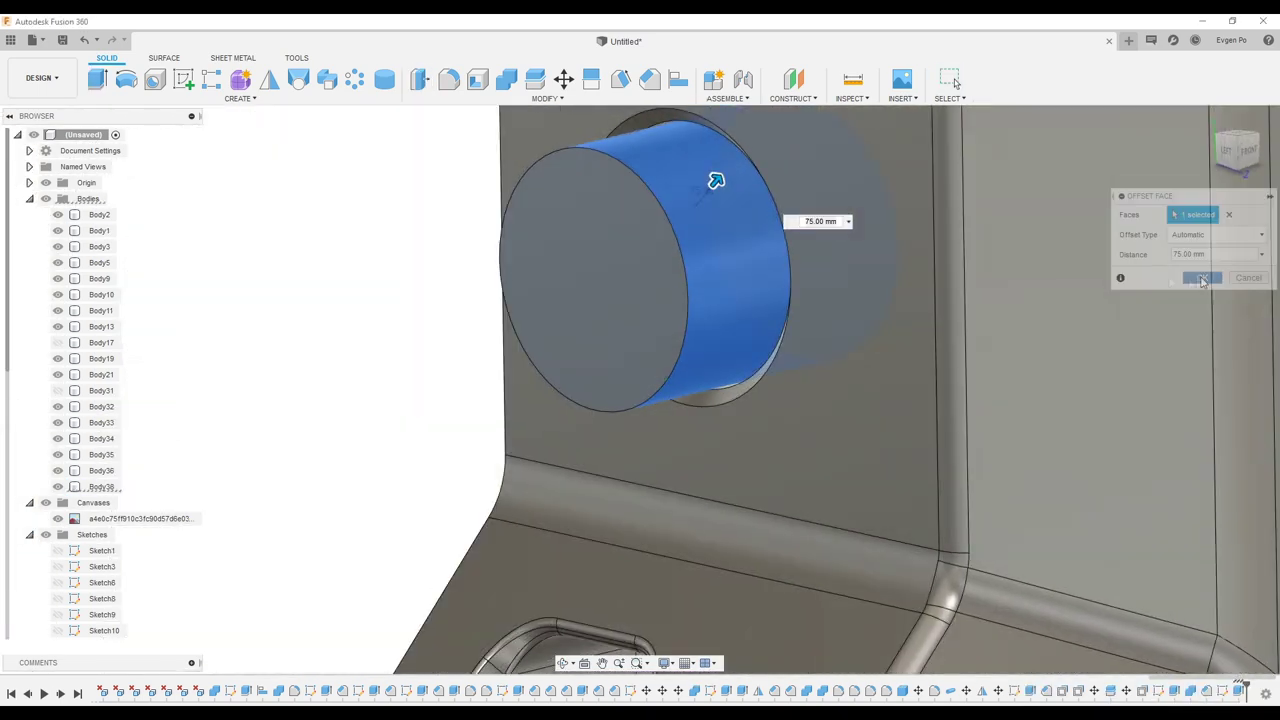
pyautogui.press('f')
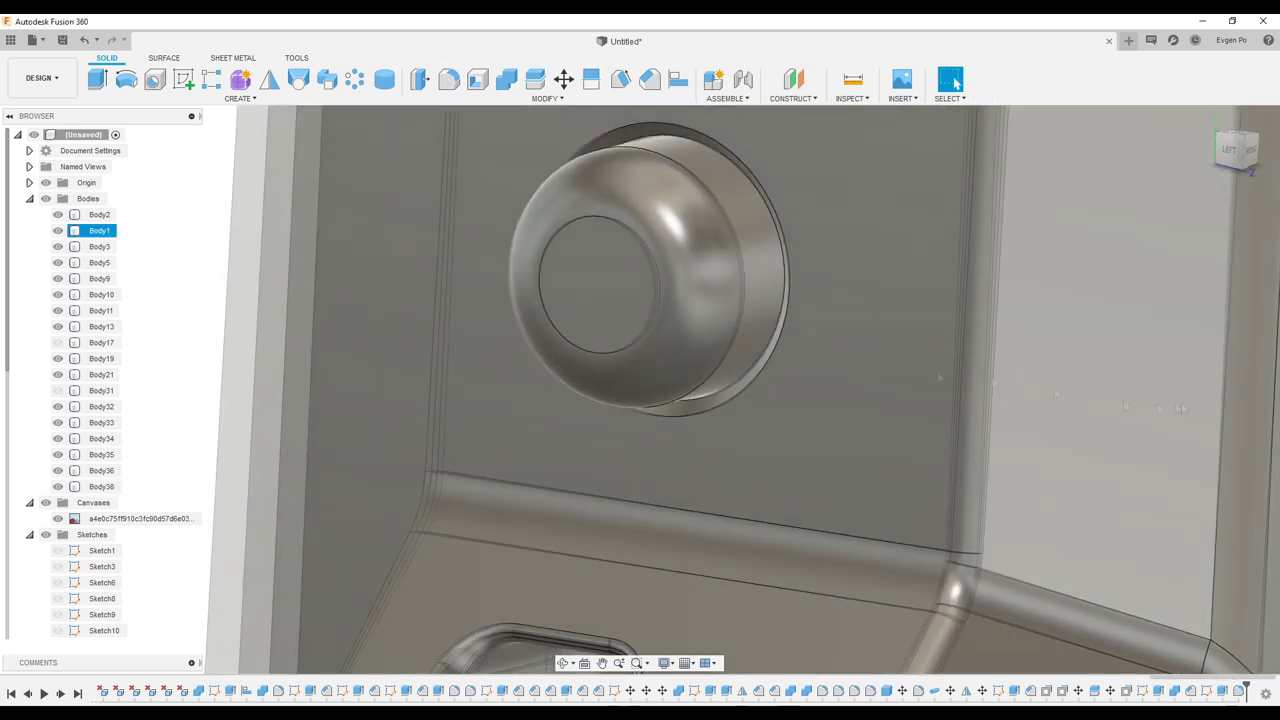
# - Create a new sketch on the boss face with Slice enabled
pyautogui.rightClick(600, 298)
pyautogui.click(600, 369)
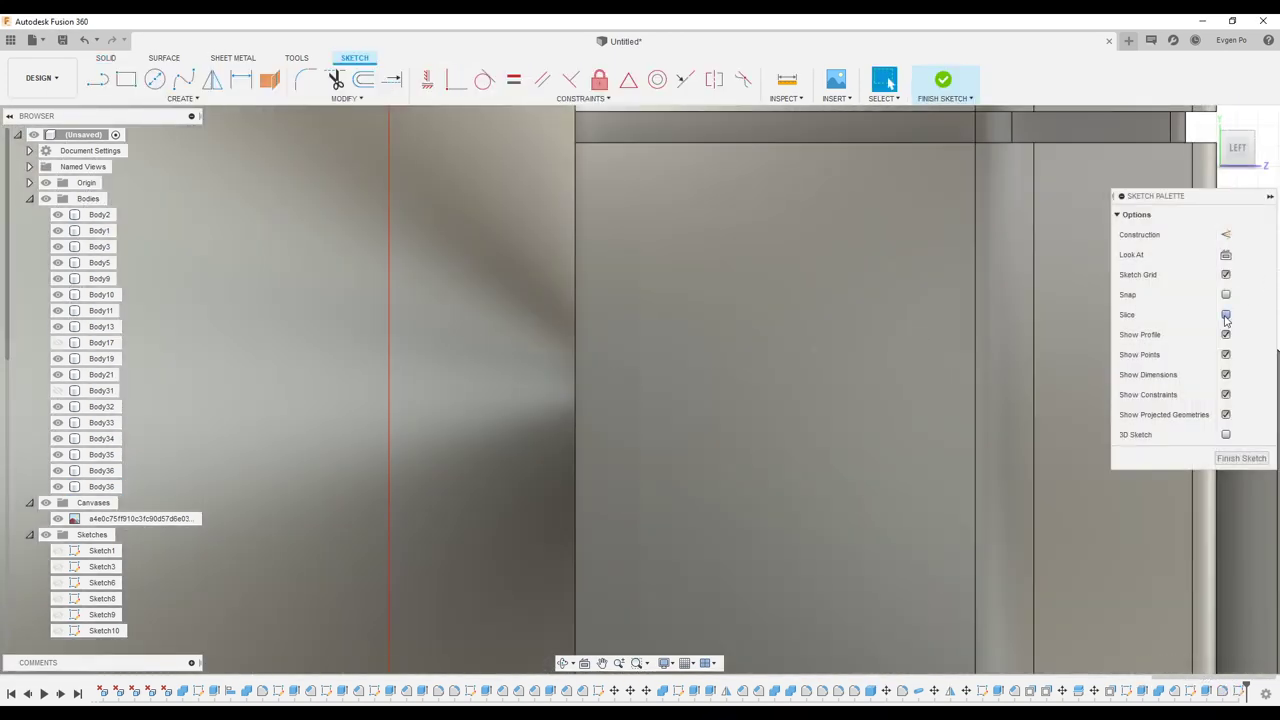
pyautogui.click(1226, 315)
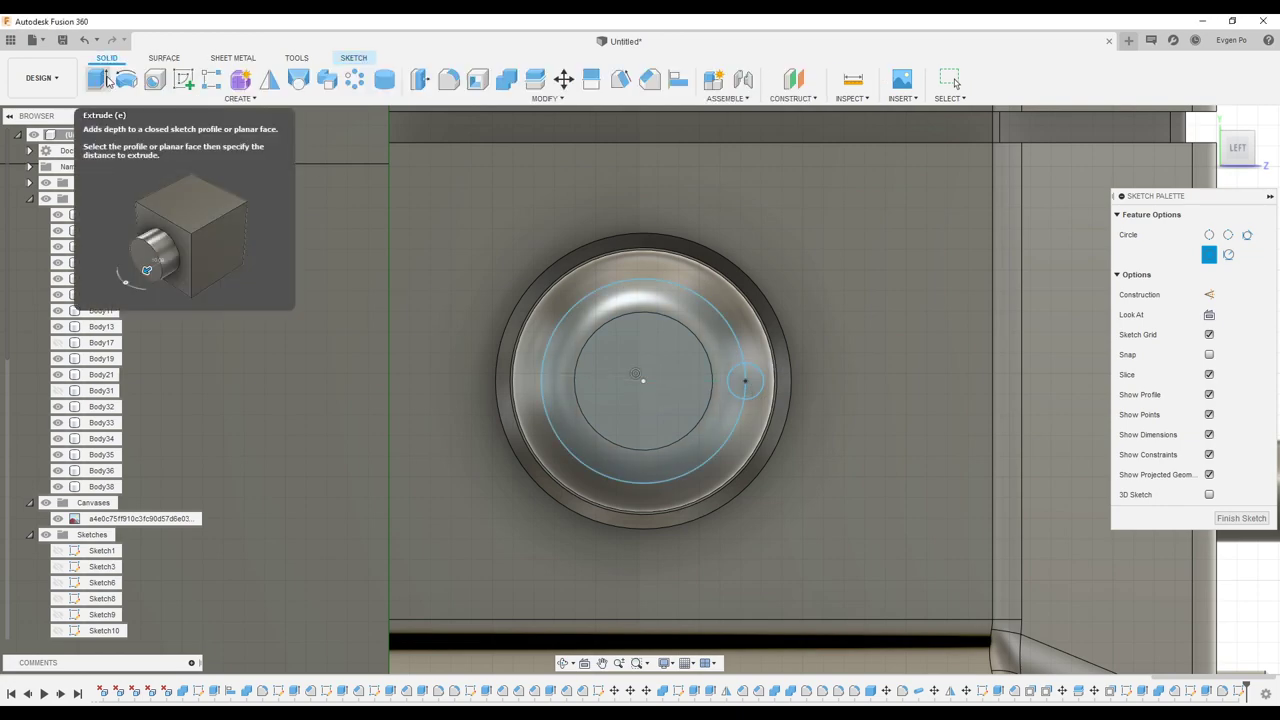
# - Extrude a small circle into a peg as a new body
pyautogui.click(107, 80)
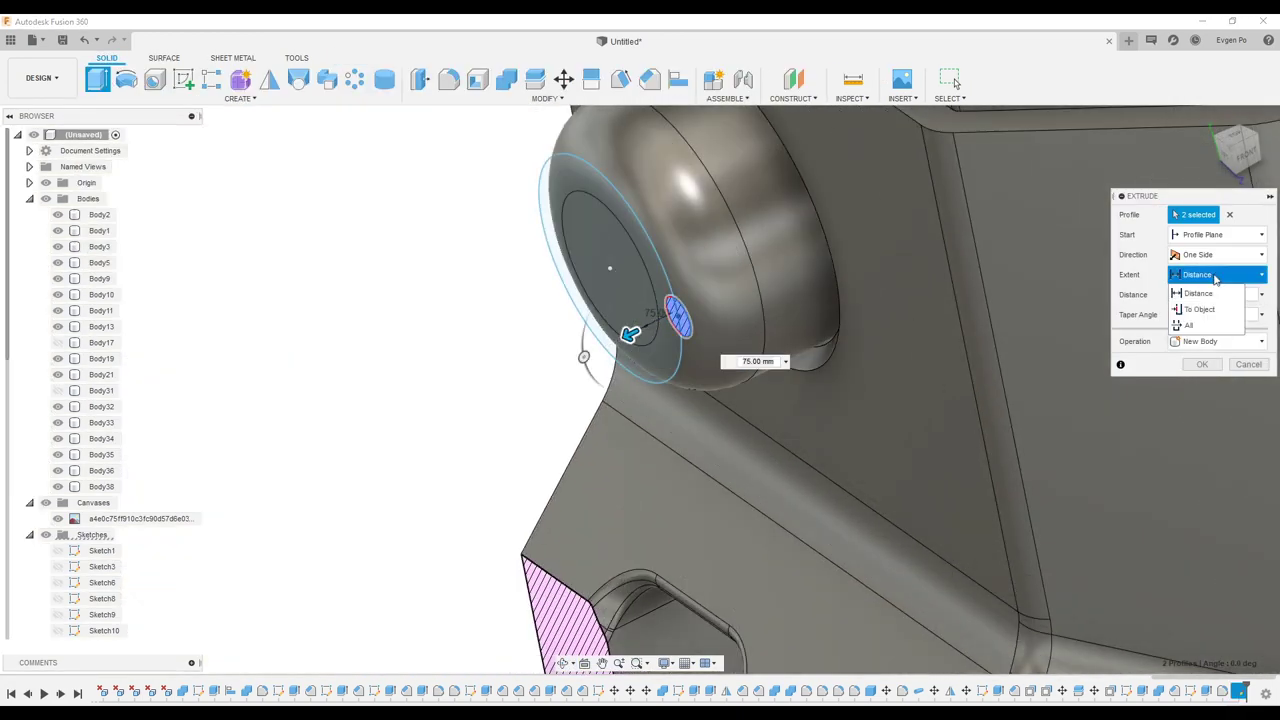
pyautogui.click(1221, 429)
pyautogui.press('Return')
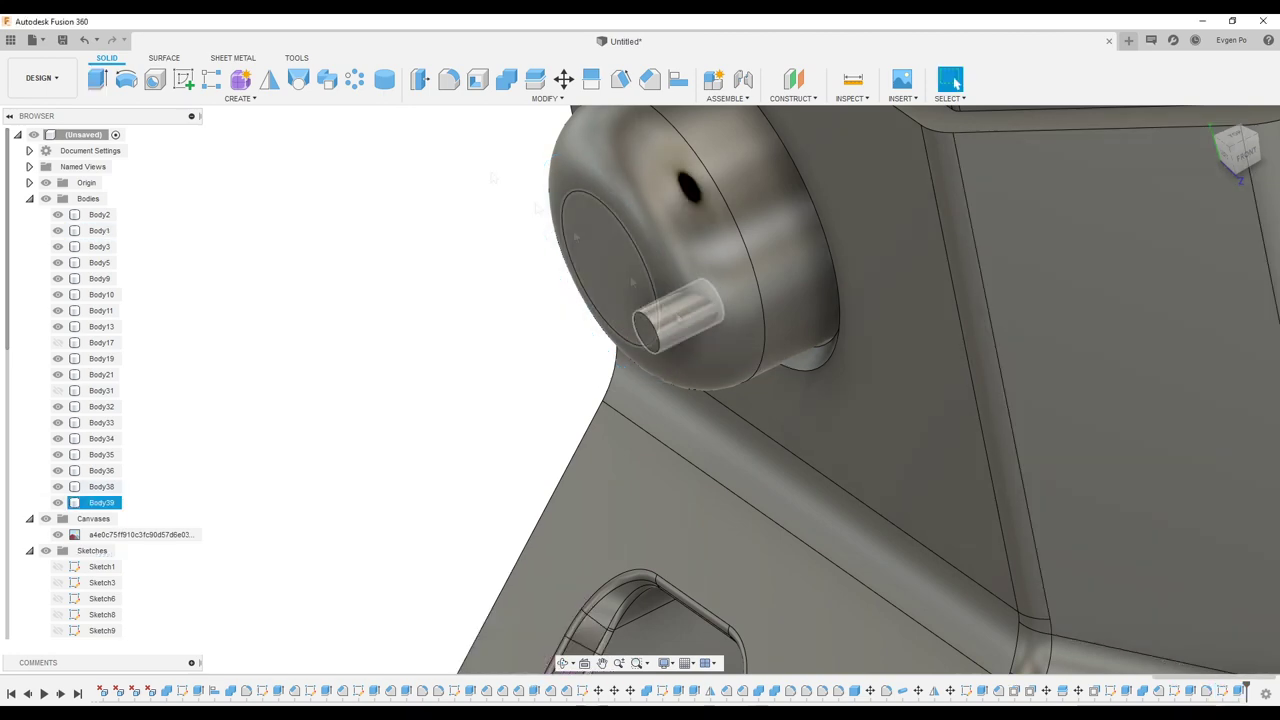
# - Offset the peg's end face to 25 mm and create a sketch on the boss front
pyautogui.click(705, 360)
pyautogui.press('q')
pyautogui.moveTo(708, 357); pyautogui.dragTo(683, 349)
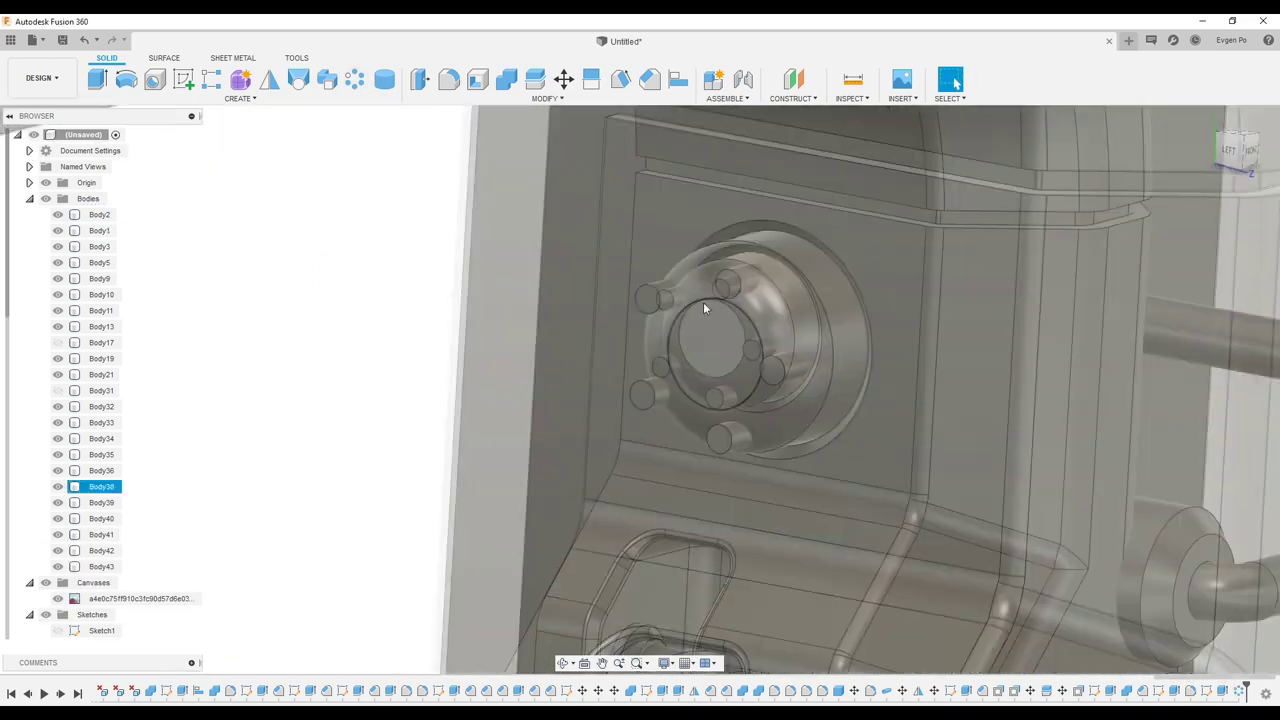
pyautogui.rightClick(722, 289)
pyautogui.click(722, 362)
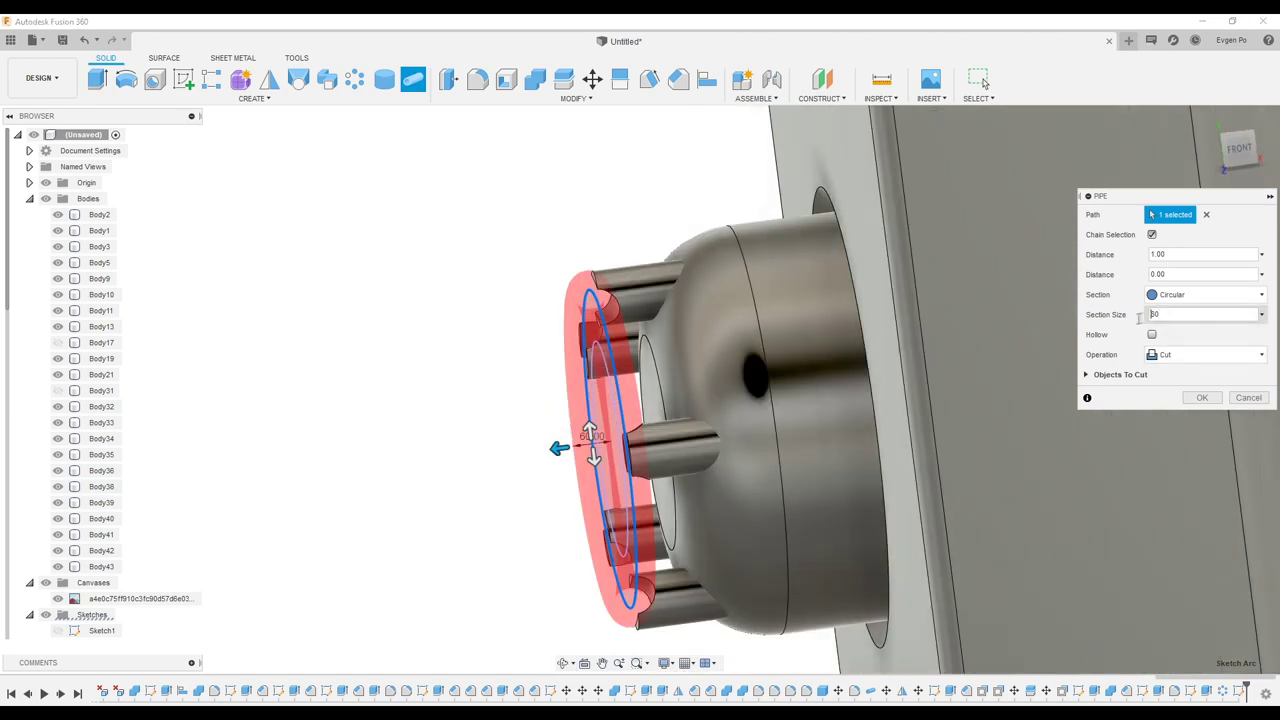
# - Enter 80 for the ring pipe around the pegs and confirm the pipe feature
pyautogui.write('80')
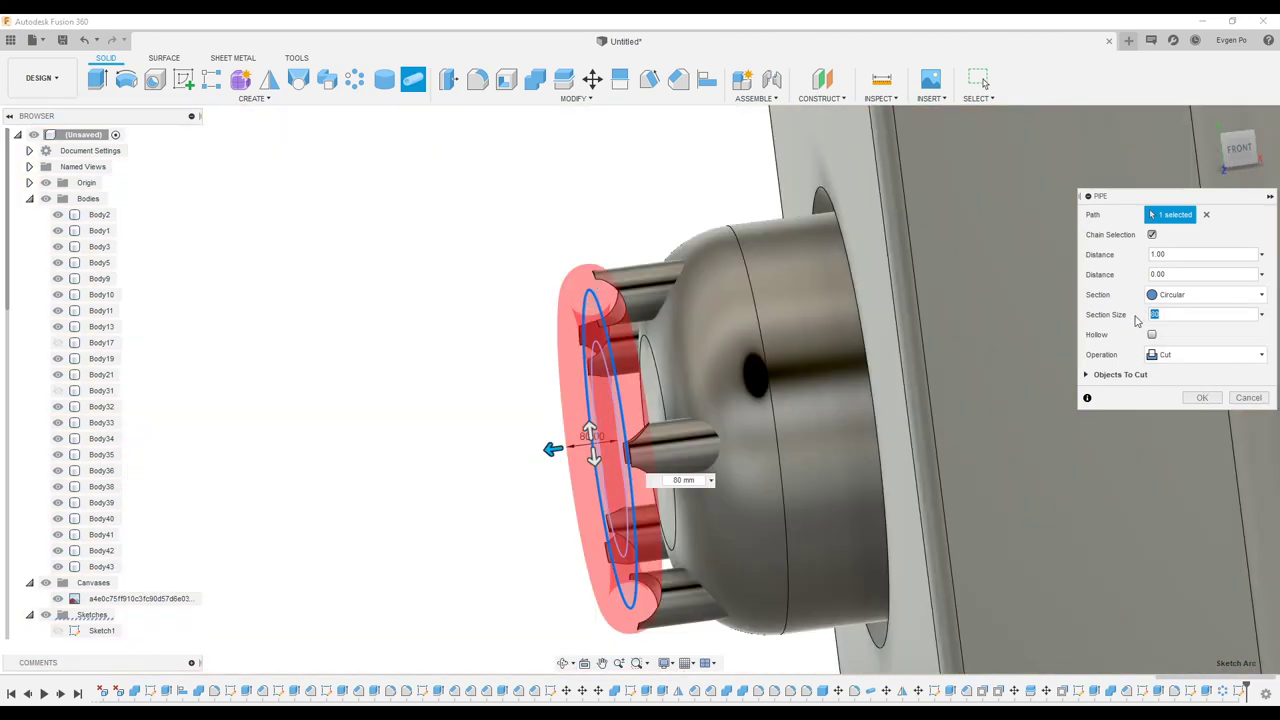
pyautogui.click(1200, 381)
pyautogui.rightClick(1241, 693)
pyautogui.press('Return')
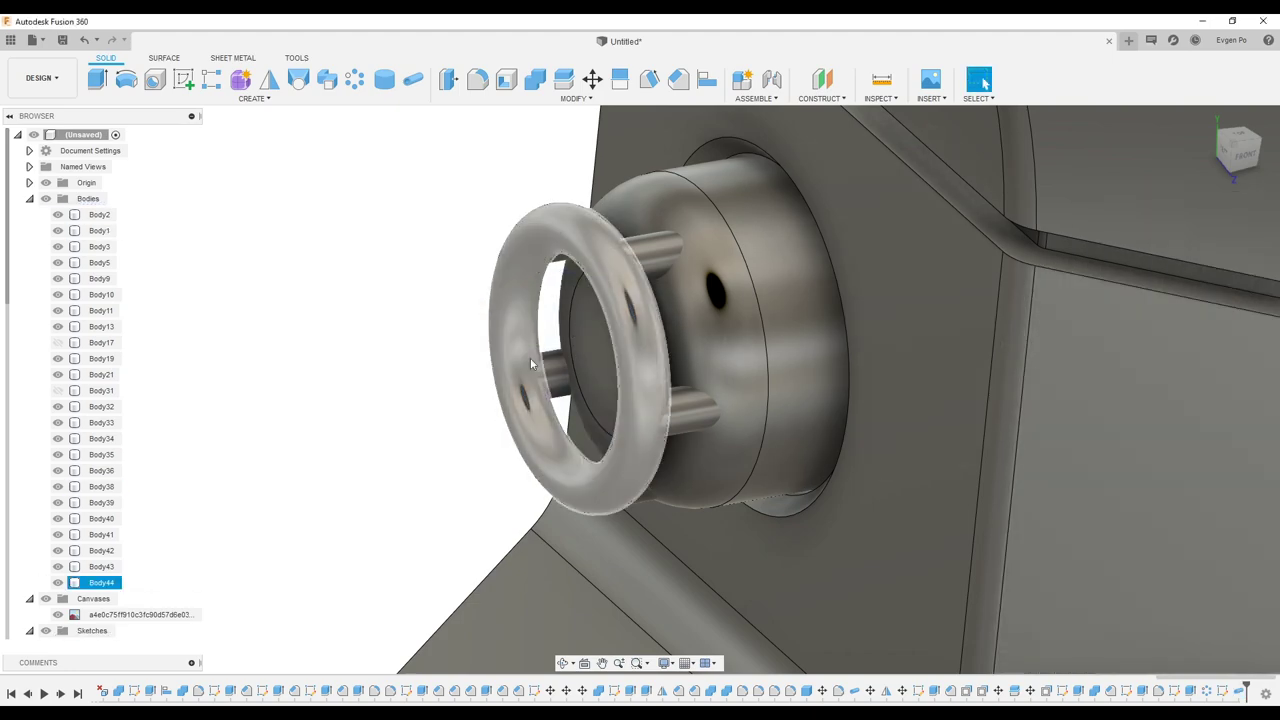
pyautogui.keyDown('shift'); pyautogui.moveTo(530, 357); pyautogui.dragTo(600, 300, button='middle'); pyautogui.keyUp('shift')
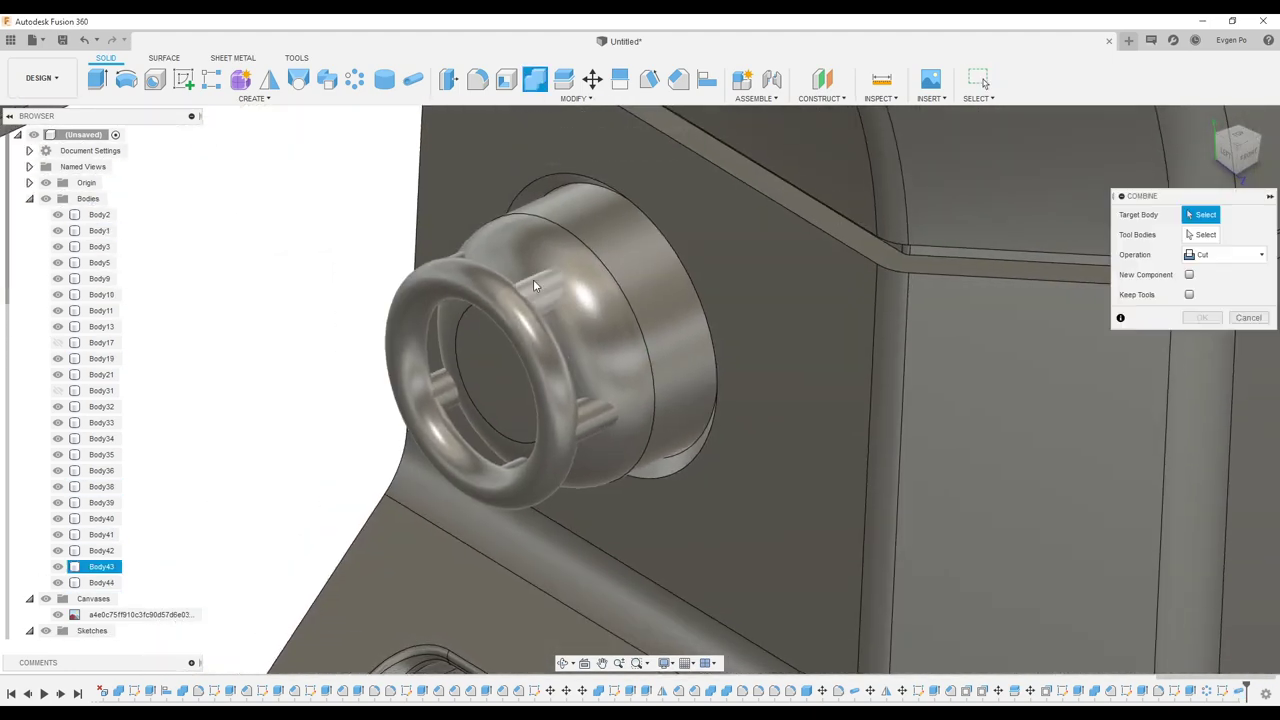
# - Combine the ring and spokes onto the knob as a single joined body
pyautogui.click(533, 286)
pyautogui.click(445, 365)
pyautogui.click(1225, 254)
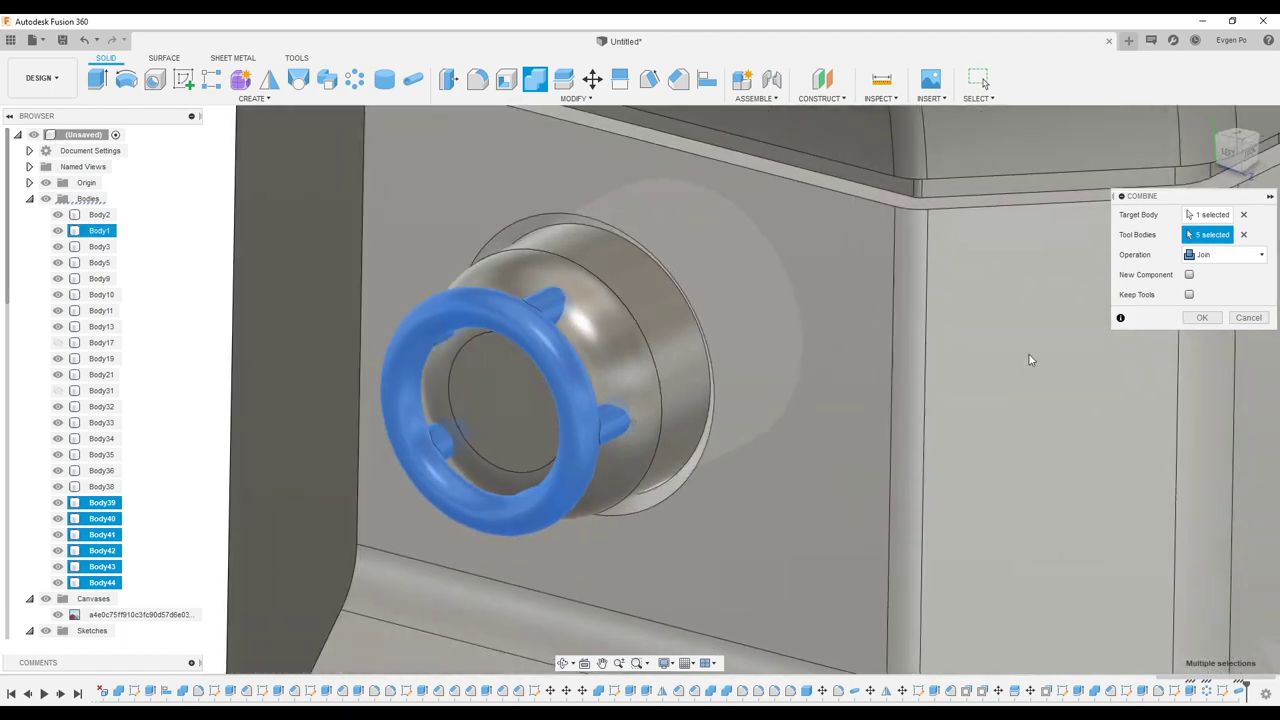
pyautogui.click(1202, 317)
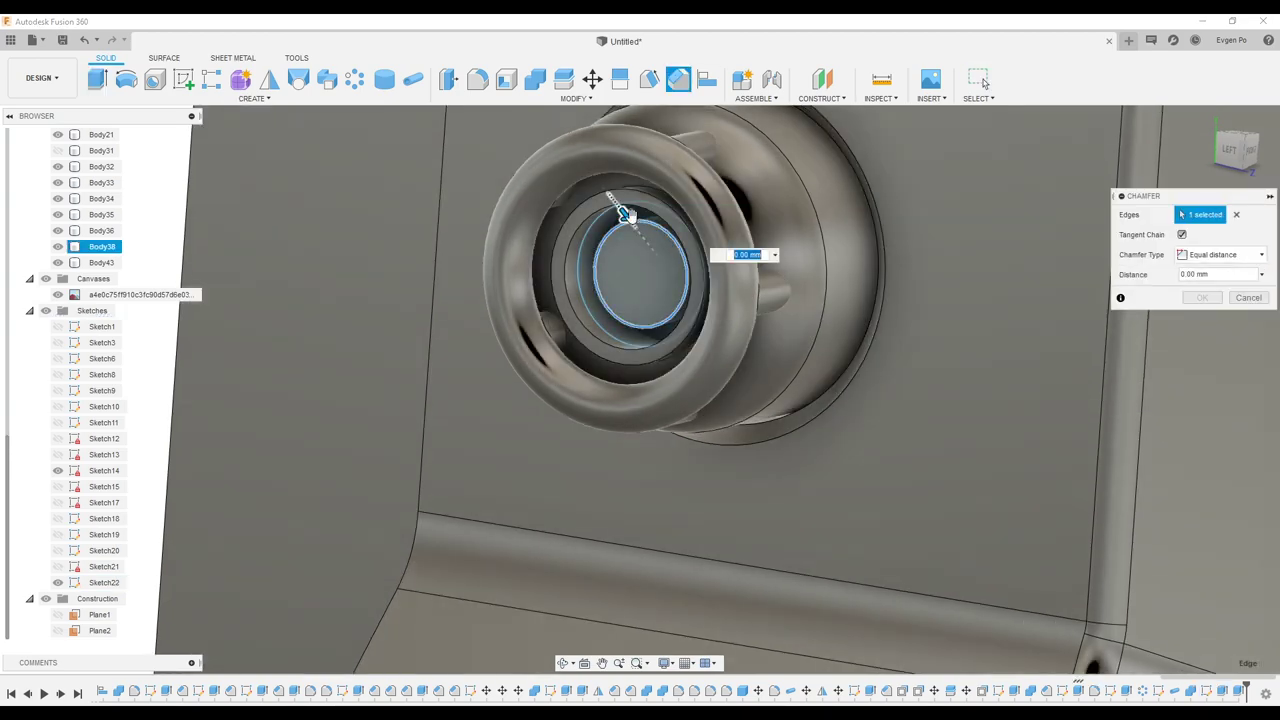
# - Round the knob's centre faces with a 25 mm fillet
pyautogui.press('Escape')
pyautogui.click(640, 272)
pyautogui.press('f')
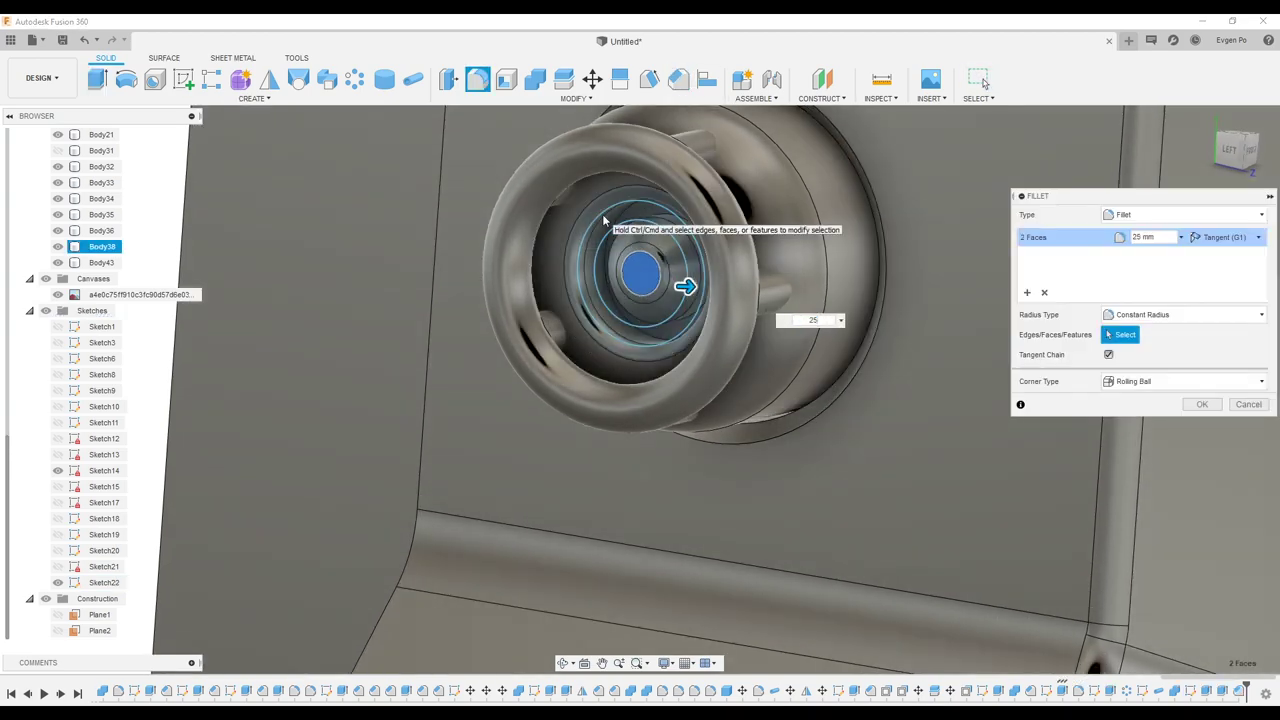
pyautogui.scroll(-5, 604, 220)
pyautogui.keyDown('shift'); pyautogui.moveTo(604, 220); pyautogui.dragTo(1162, 258, button='middle'); pyautogui.keyUp('shift')
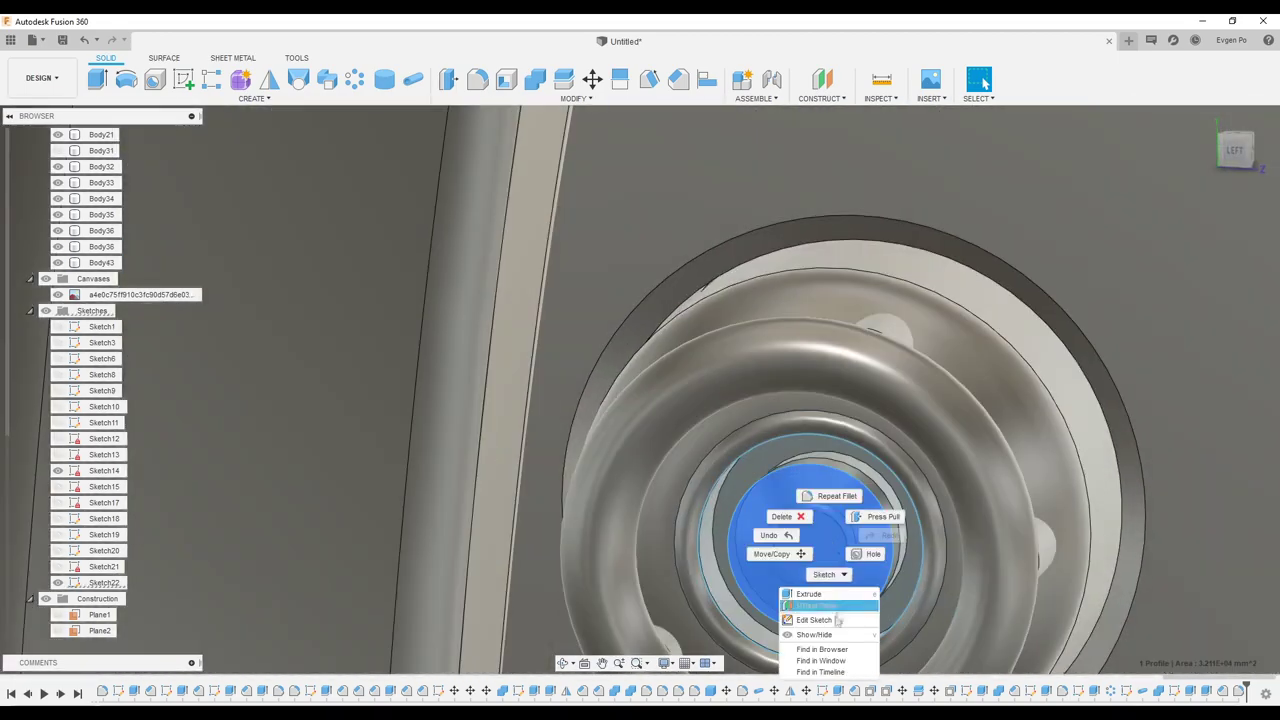
# - Sketch a circle on the knob housing and extrude it as a -300 mm pocket cut
pyautogui.click(838, 622)
pyautogui.press('c')
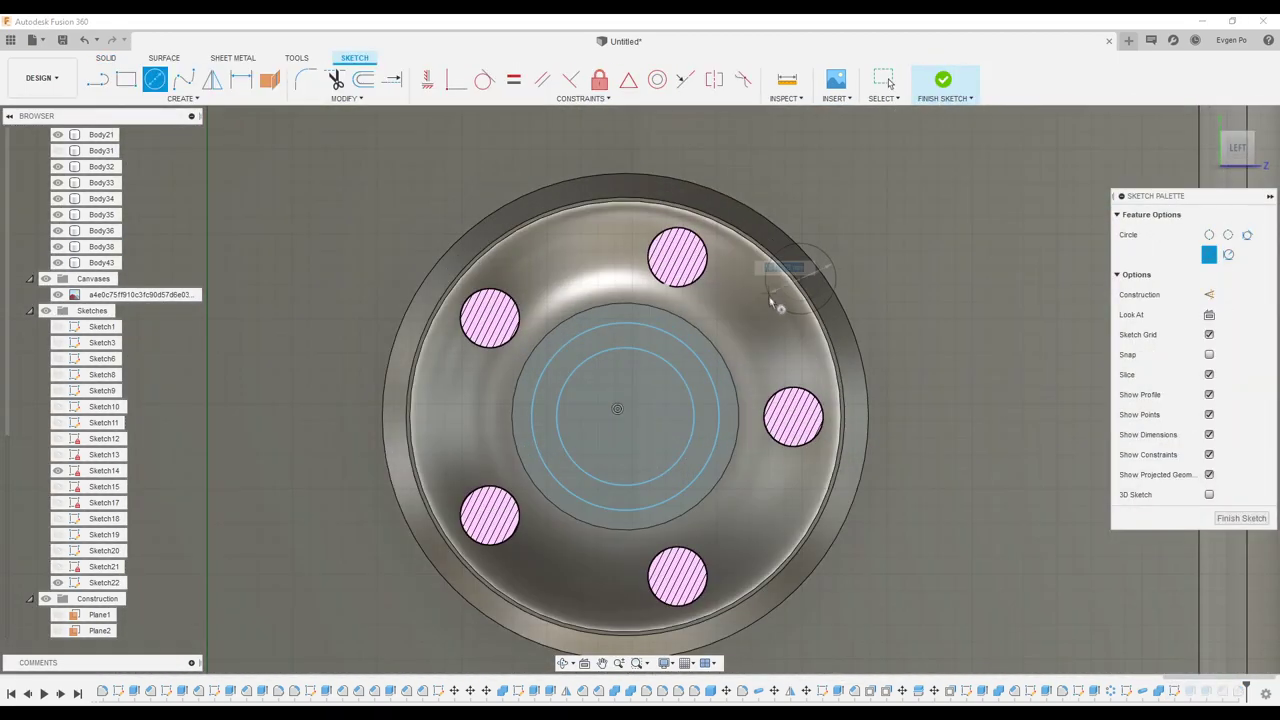
pyautogui.click(783, 329)
pyautogui.press('e')
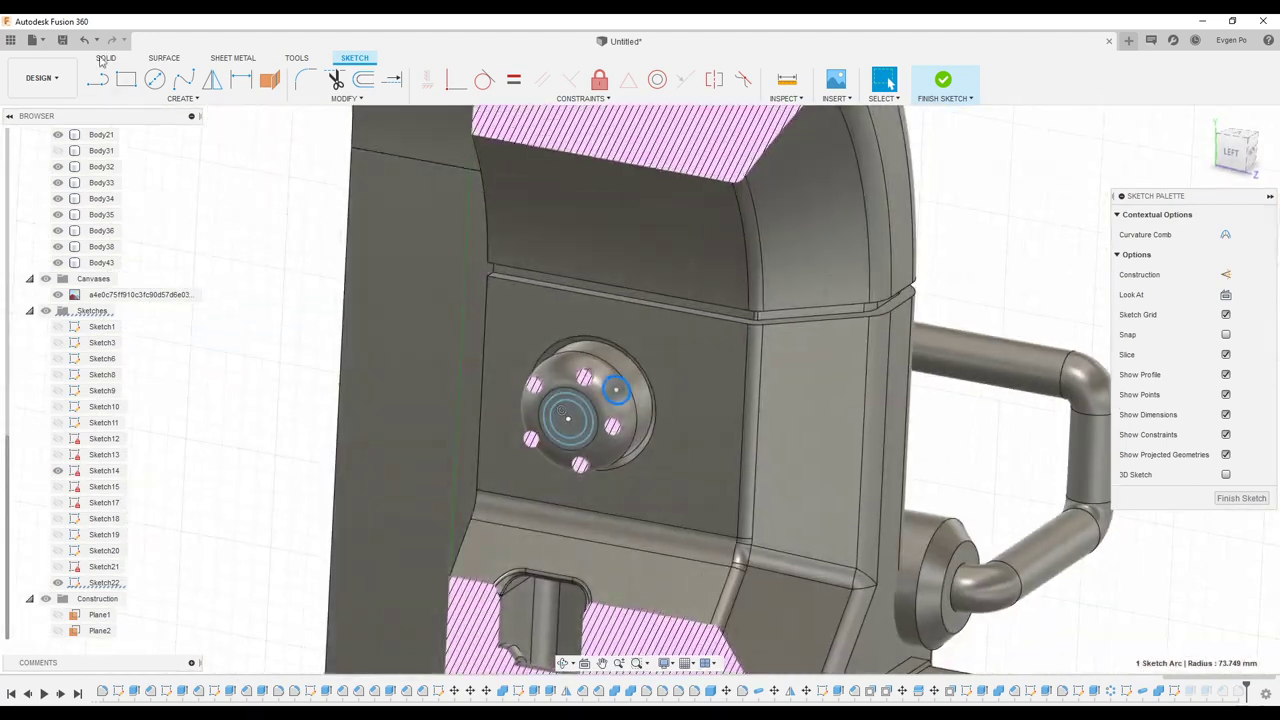
pyautogui.press('Return')
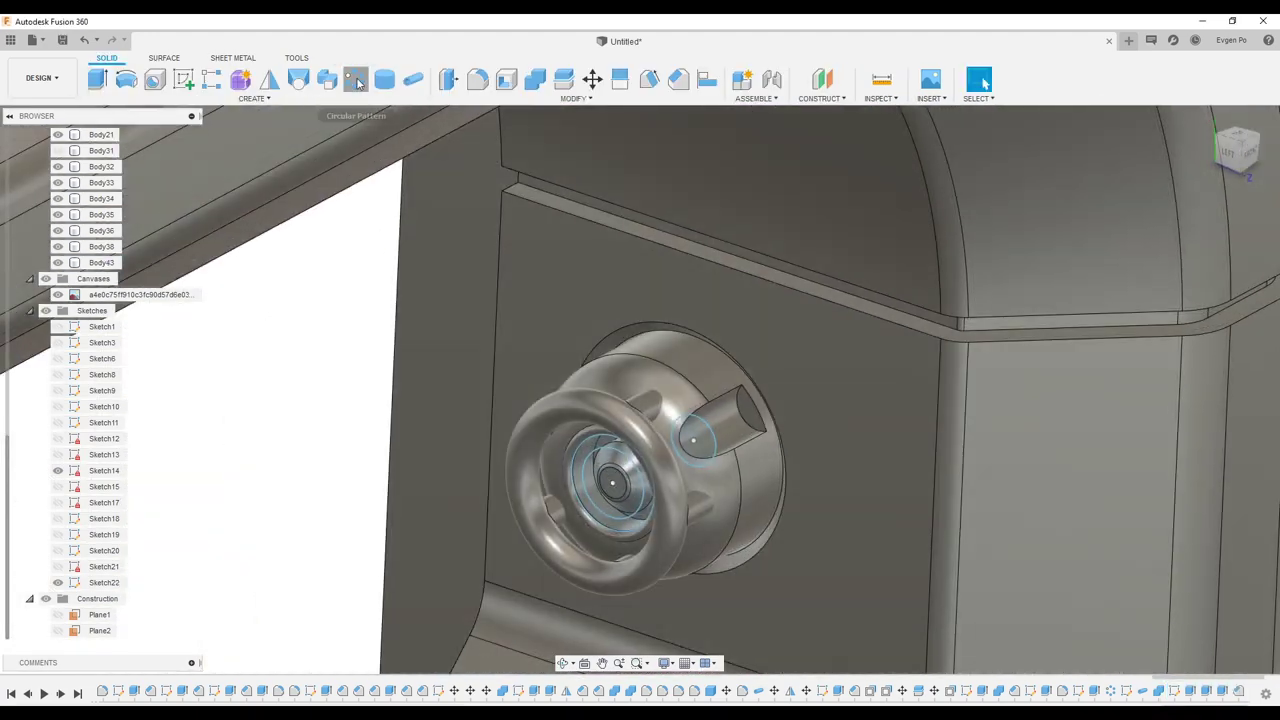
# - Fillet the pocket edges at 20 mm
pyautogui.click(1197, 249)
pyautogui.click(700, 420)
pyautogui.press('f')
pyautogui.click(748, 432)
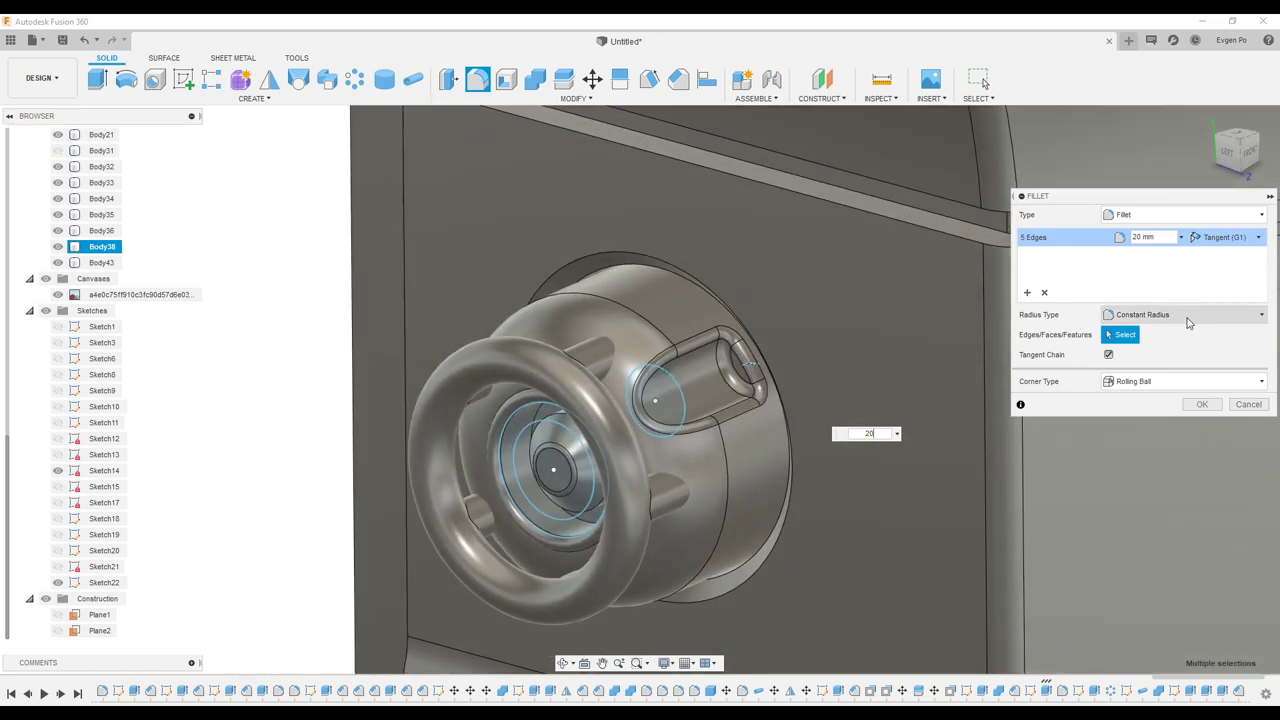
pyautogui.click(1203, 404)
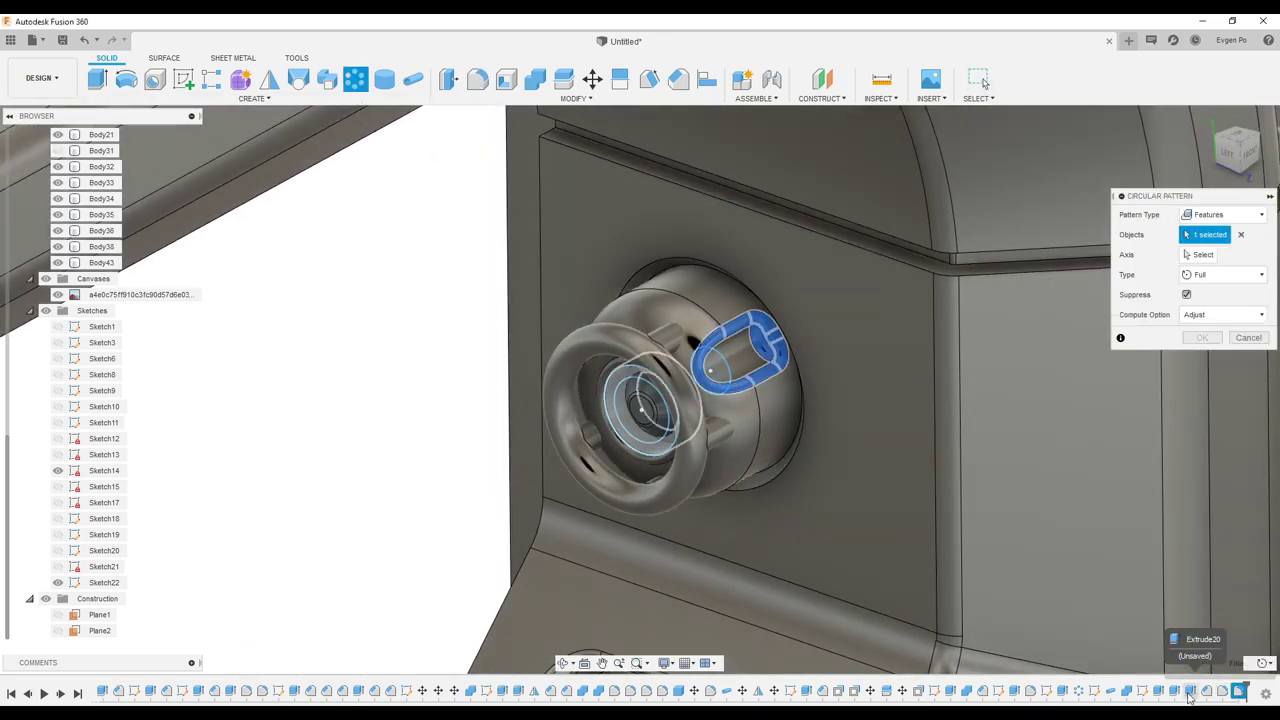
# - Cancel the unfinished pattern and restart a circular pattern of the pocket features
pyautogui.press('Escape')
pyautogui.rightClick(710, 370)
pyautogui.click(1004, 576)
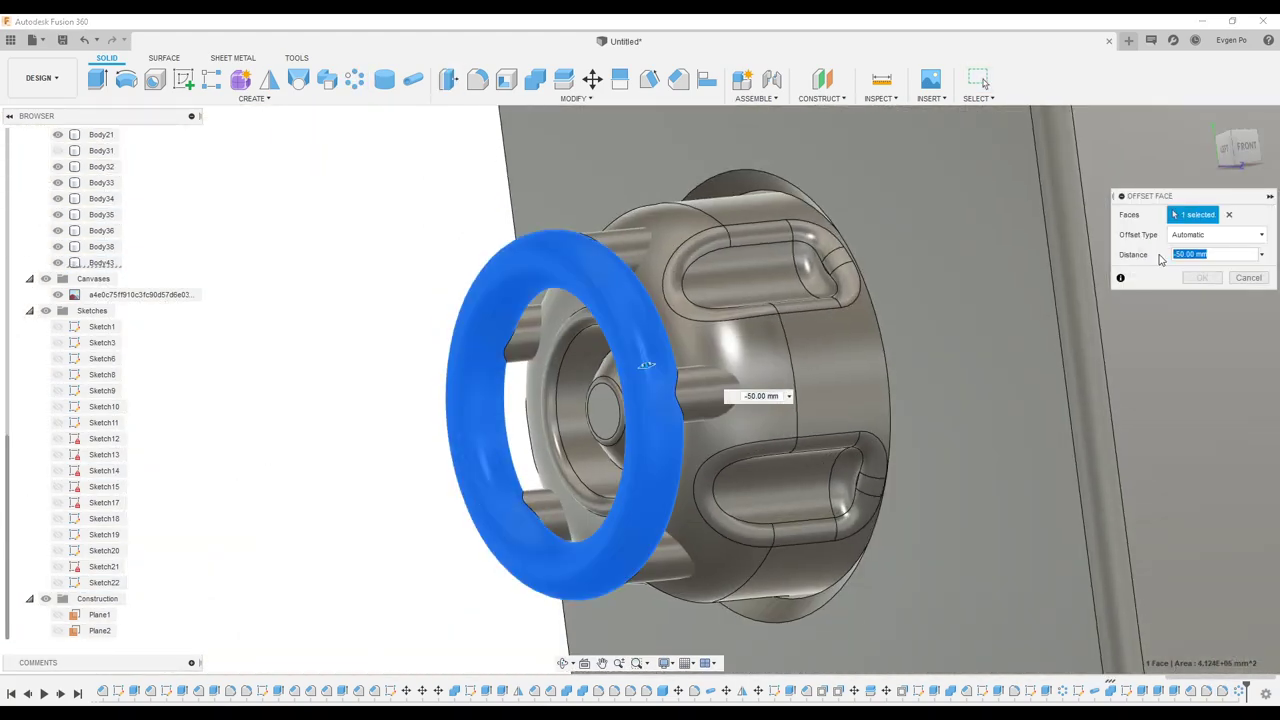
# - Pattern the rounded slot around the knob housing with value -3, then view from above
pyautogui.write('-3')
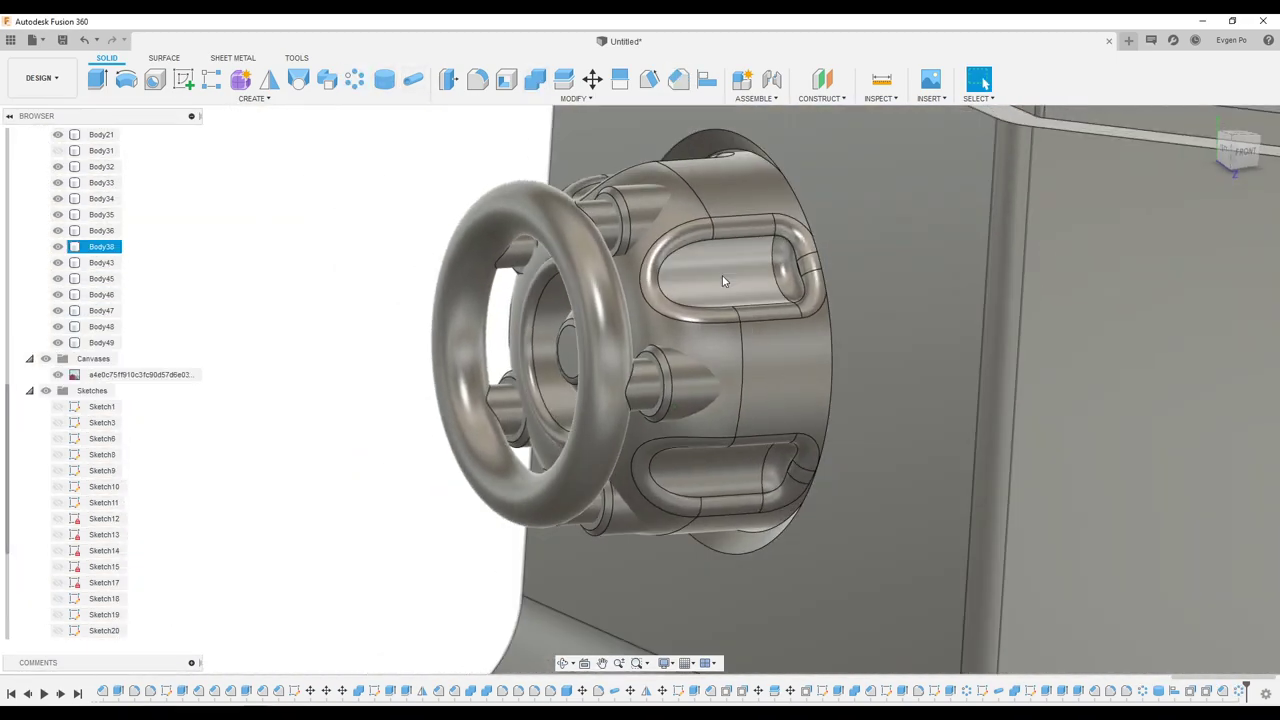
pyautogui.keyDown('shift'); pyautogui.moveTo(722, 281); pyautogui.dragTo(353, 137, button='middle'); pyautogui.keyUp('shift')
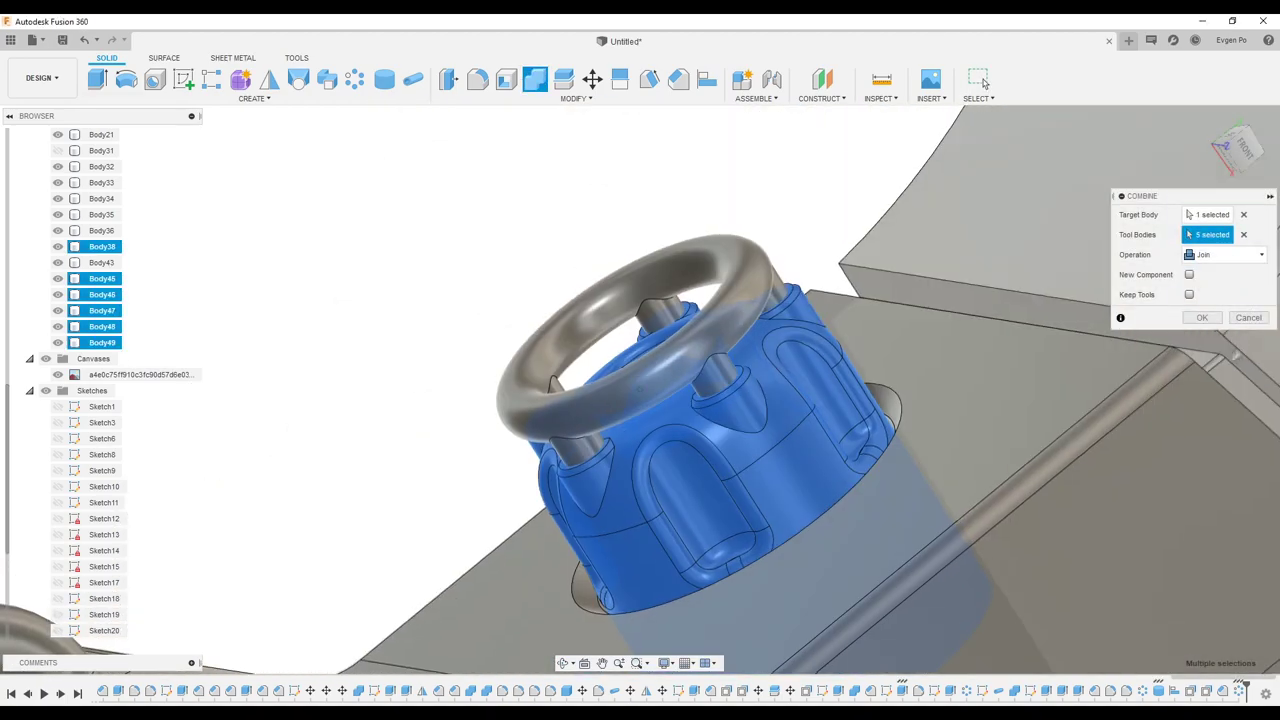
# - Join the knob pieces into a single body
pyautogui.click(1202, 317)
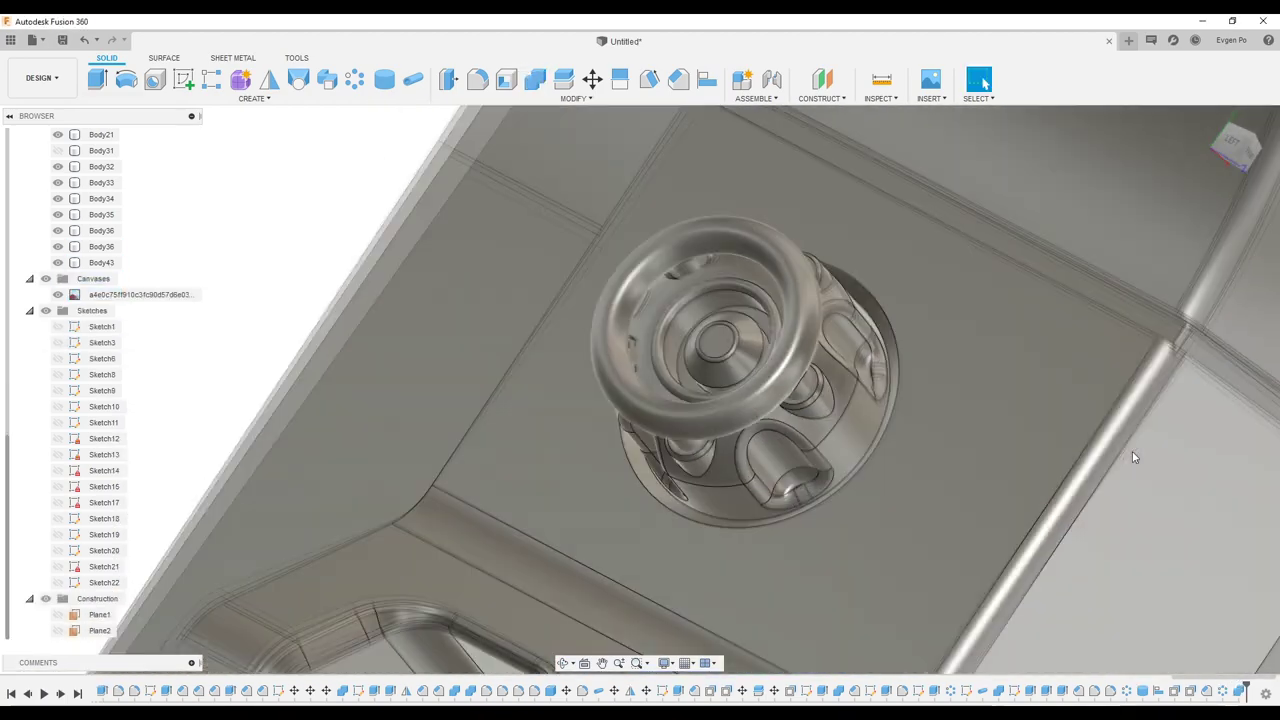
pyautogui.keyDown('shift'); pyautogui.moveTo(1132, 451); pyautogui.dragTo(777, 347, button='middle'); pyautogui.keyUp('shift')
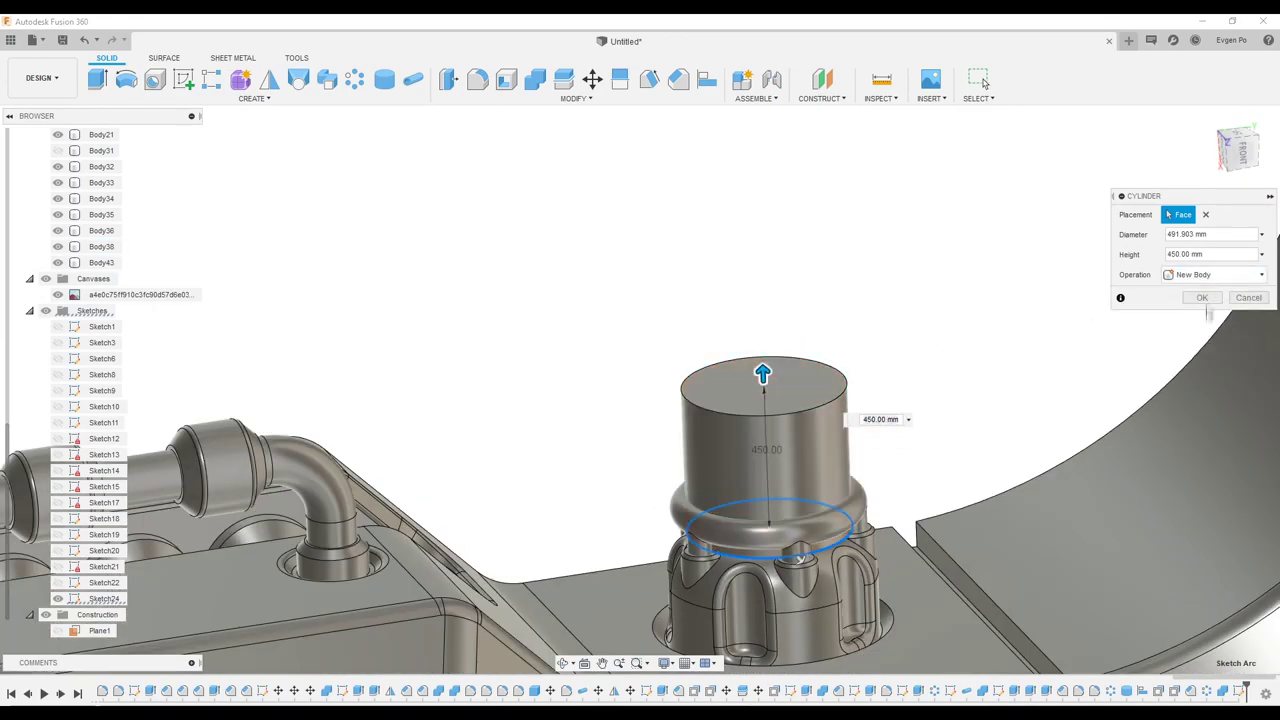
pyautogui.click(1243, 151)
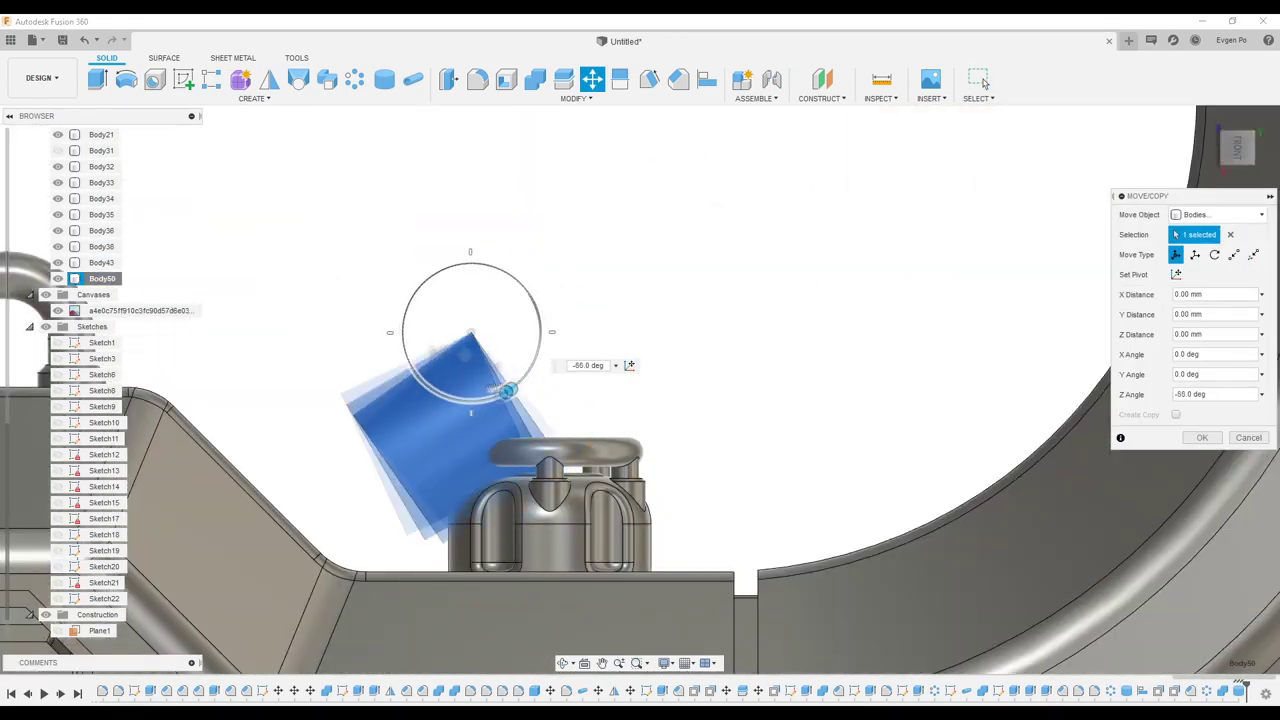
# - Rotate the 450 mm cylinder -90° about Z and Y and move it onto the knob
pyautogui.moveTo(481, 305)
pyautogui.keyDown('shift'); pyautogui.mouseDown(button='middle')
pyautogui.moveTo(497, 405)
pyautogui.moveTo(593, 327)
pyautogui.moveTo(1116, 461)
pyautogui.moveTo(789, 403)
pyautogui.moveTo(836, 389)
pyautogui.moveTo(800, 370)
pyautogui.mouseUp(button='middle'); pyautogui.keyUp('shift')
pyautogui.press('Return')
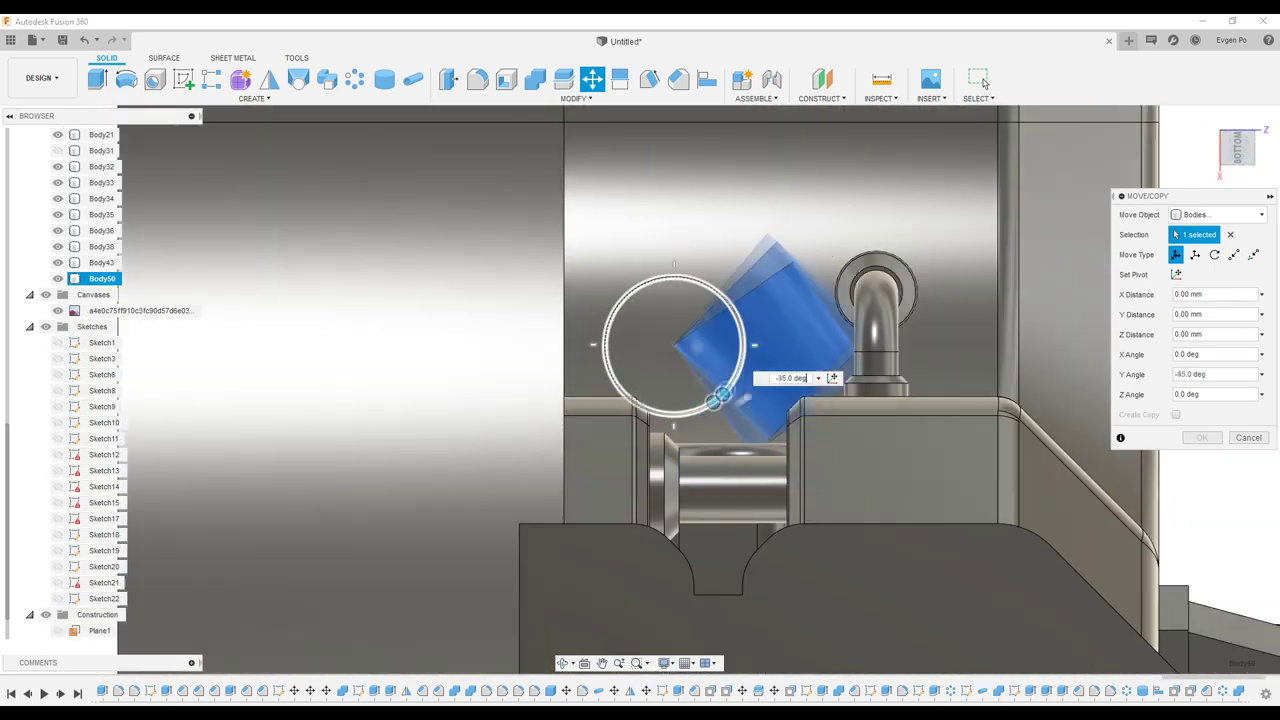
pyautogui.moveTo(620, 300); pyautogui.dragTo(657, 347)
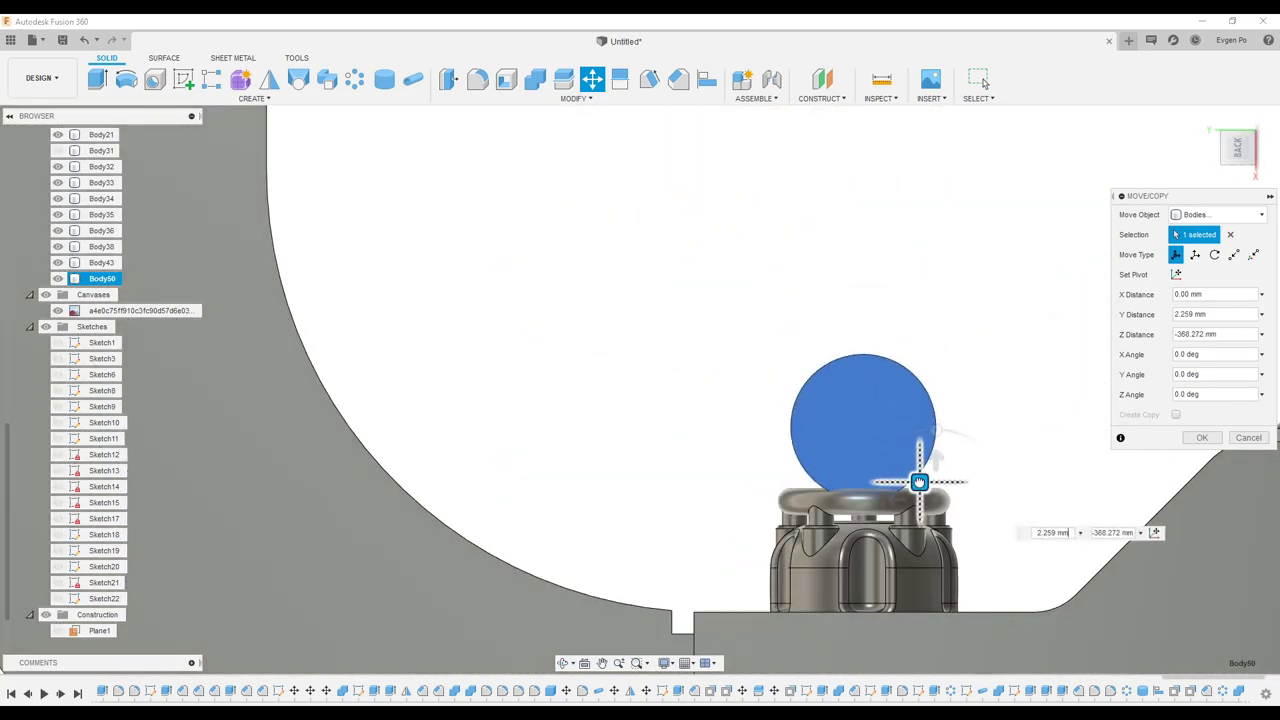
pyautogui.keyDown('shift'); pyautogui.moveTo(919, 482); pyautogui.dragTo(817, 524, button='middle'); pyautogui.keyUp('shift')
pyautogui.click(1197, 438)
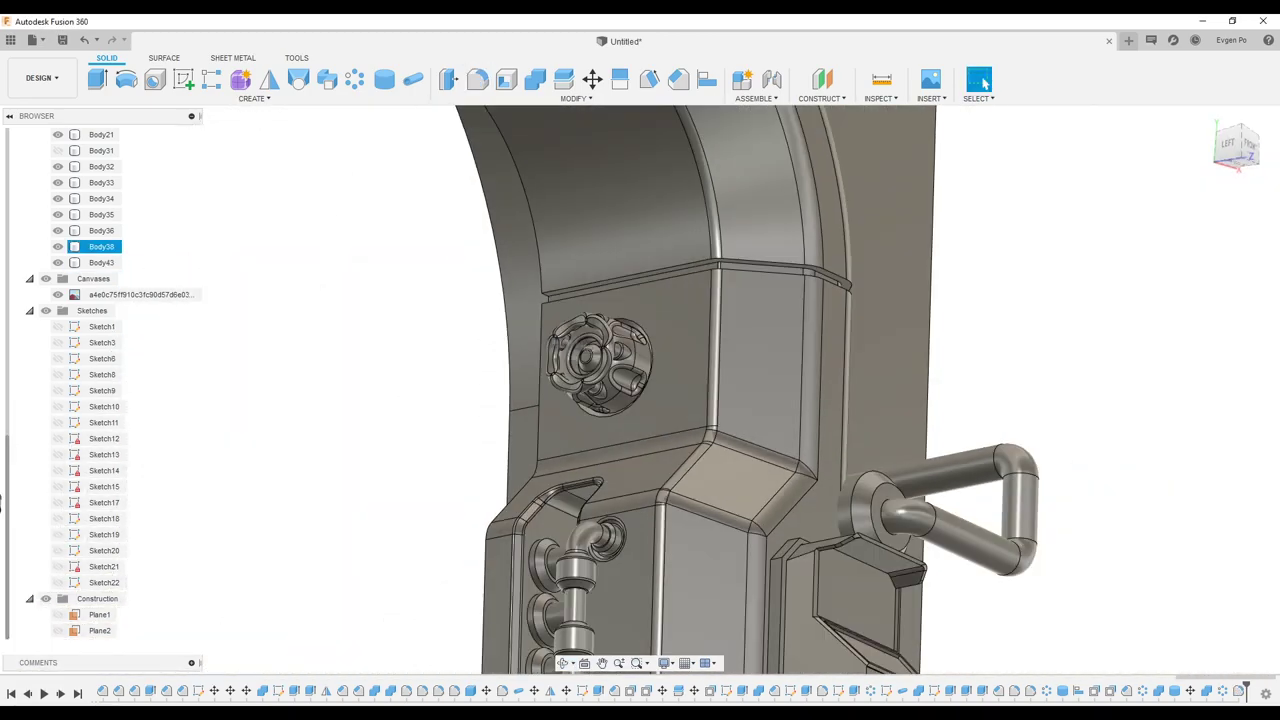
# - Extrude the projected floor outline -5050 mm as a joined floor plate body
pyautogui.scroll(-5, 588, 346)
pyautogui.moveTo(540, 266)
pyautogui.keyDown('shift'); pyautogui.mouseDown(button='middle')
pyautogui.moveTo(445, 268)
pyautogui.moveTo(734, 354)
pyautogui.moveTo(570, 390)
pyautogui.mouseUp(button='middle'); pyautogui.keyUp('shift')
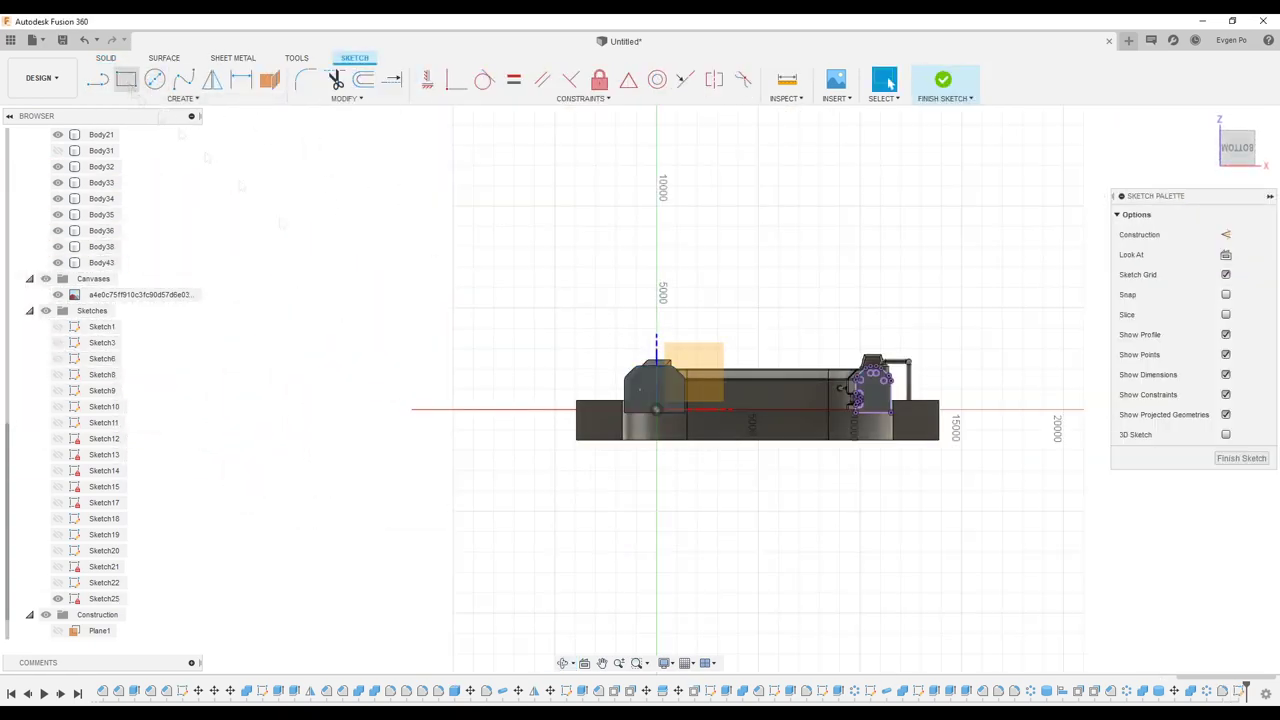
pyautogui.press('r')
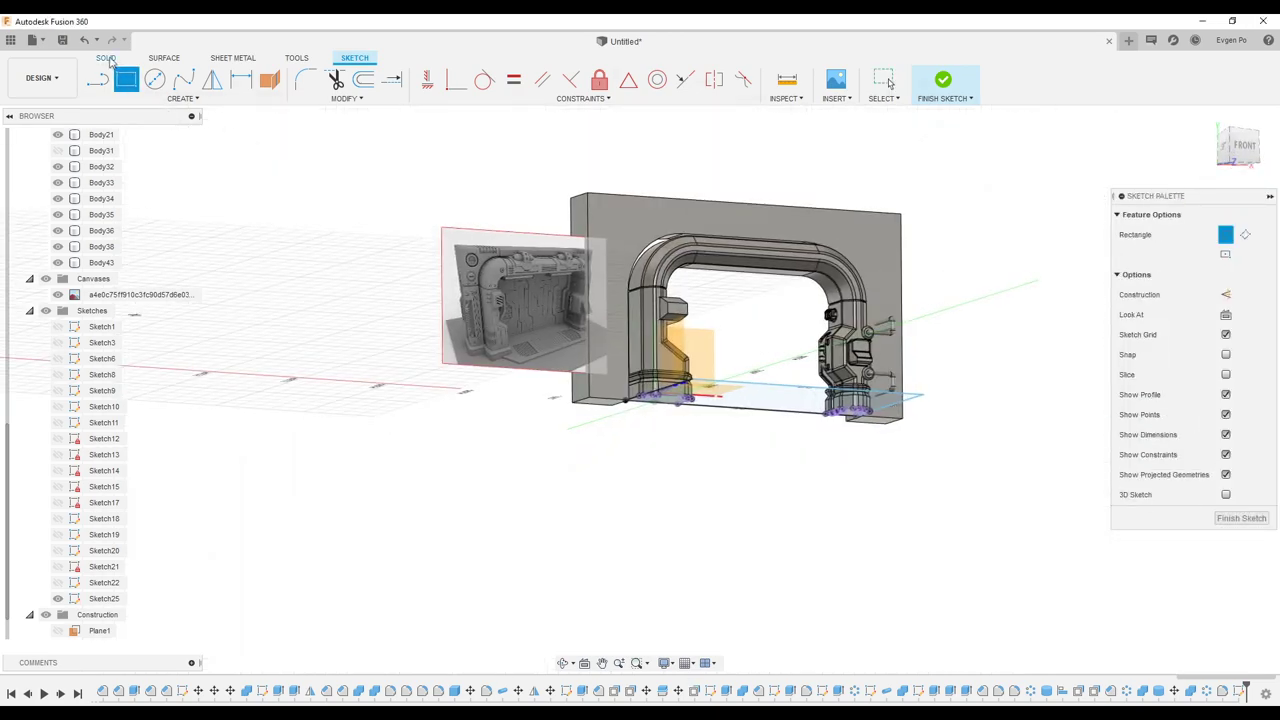
pyautogui.press('e')
pyautogui.write('-50')
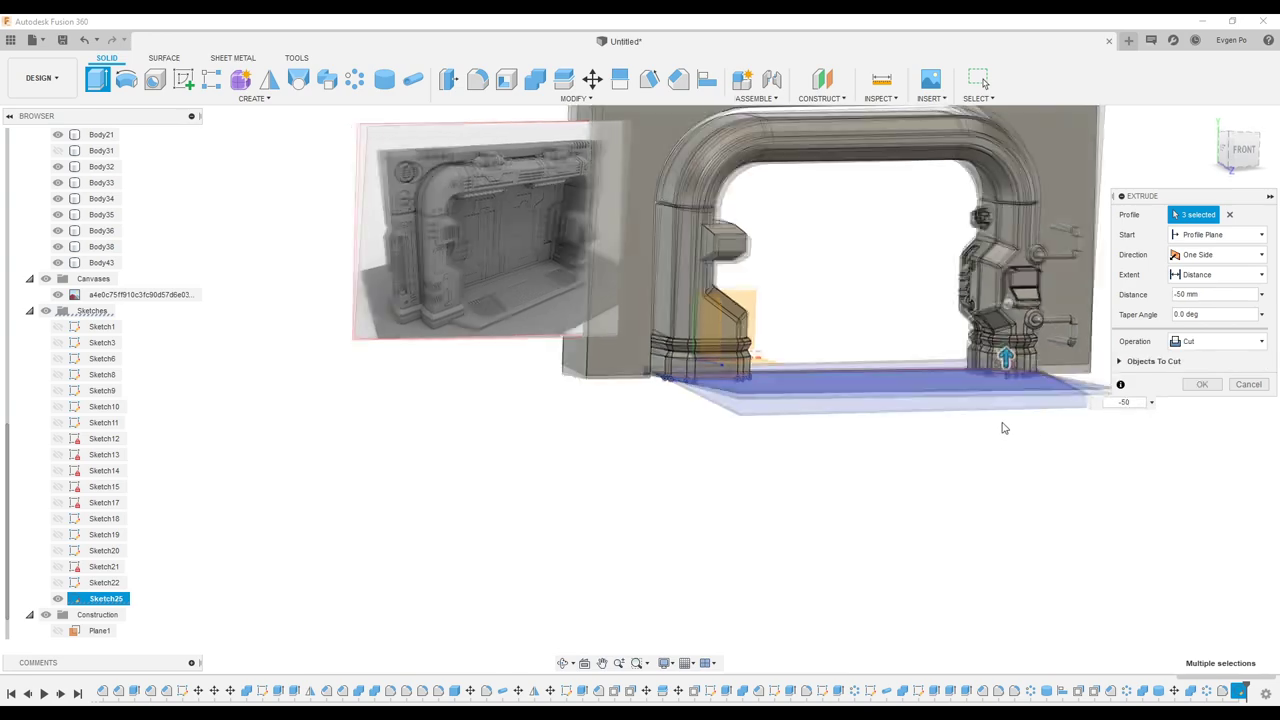
pyautogui.write('50')
pyautogui.click(1218, 341)
pyautogui.press('Return')
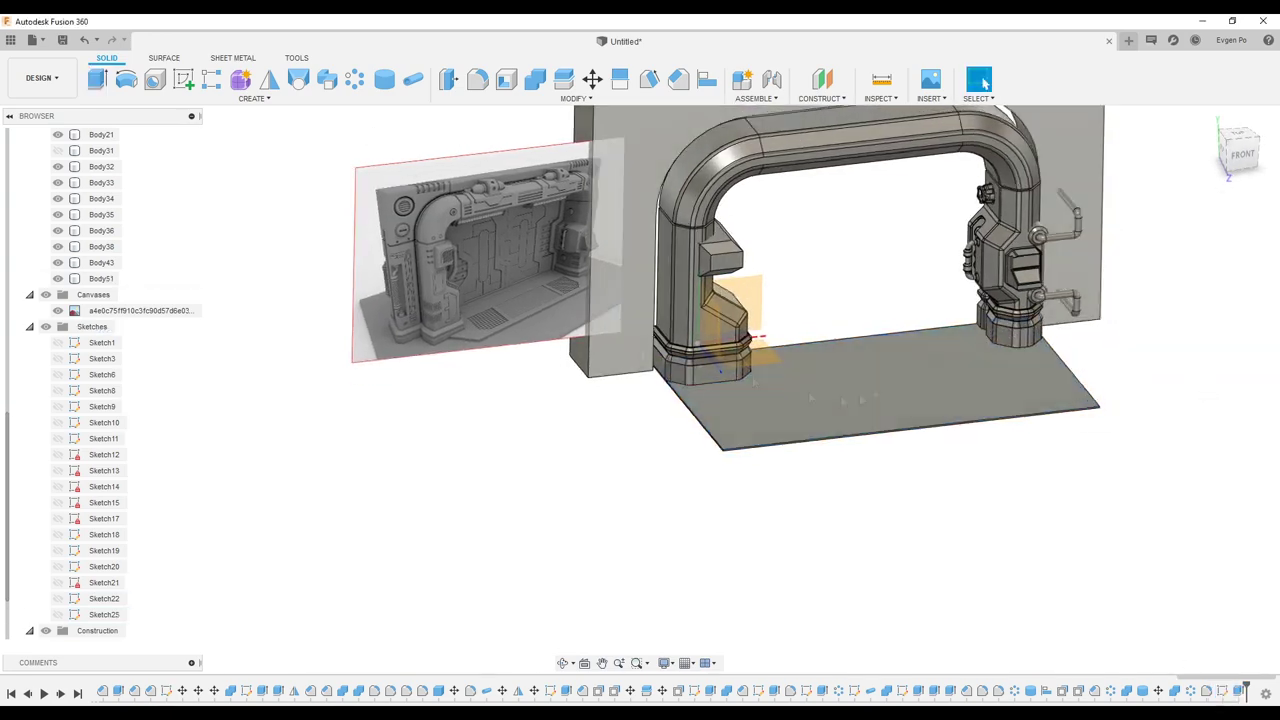
pyautogui.scroll(3, 703, 332)
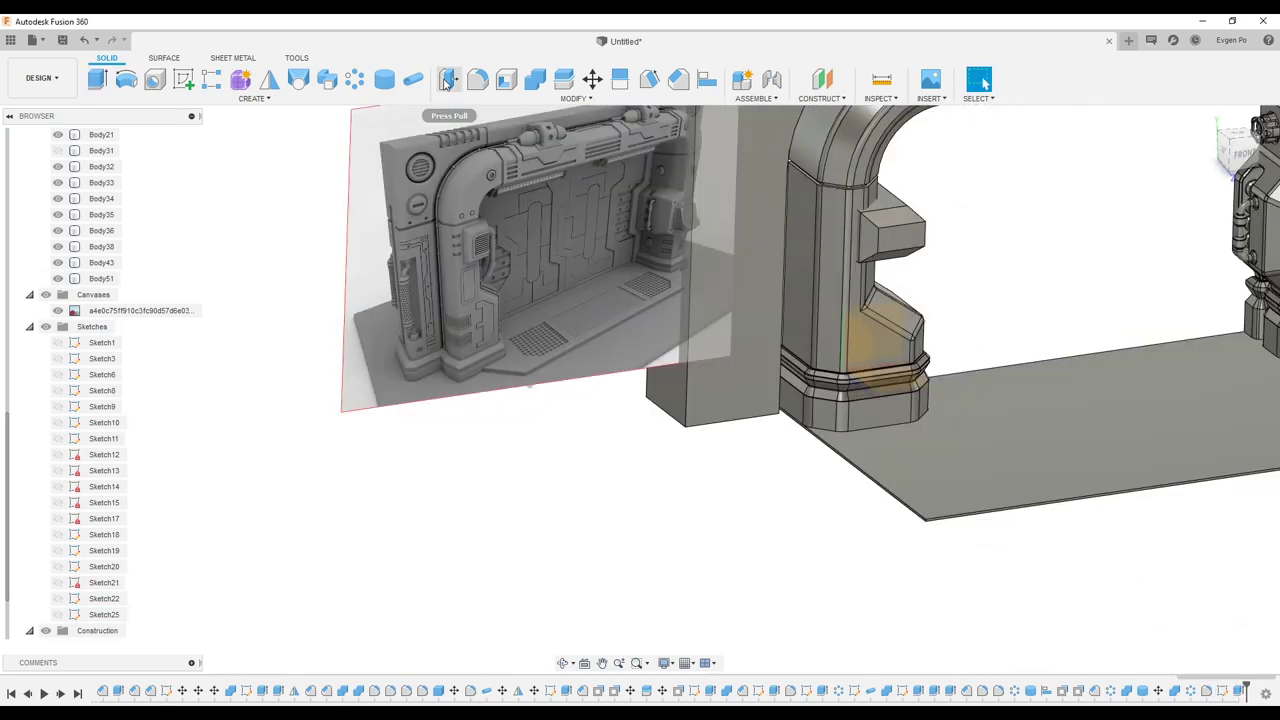
# - Move the floor slab's thin edge faces outward
pyautogui.click(446, 82)
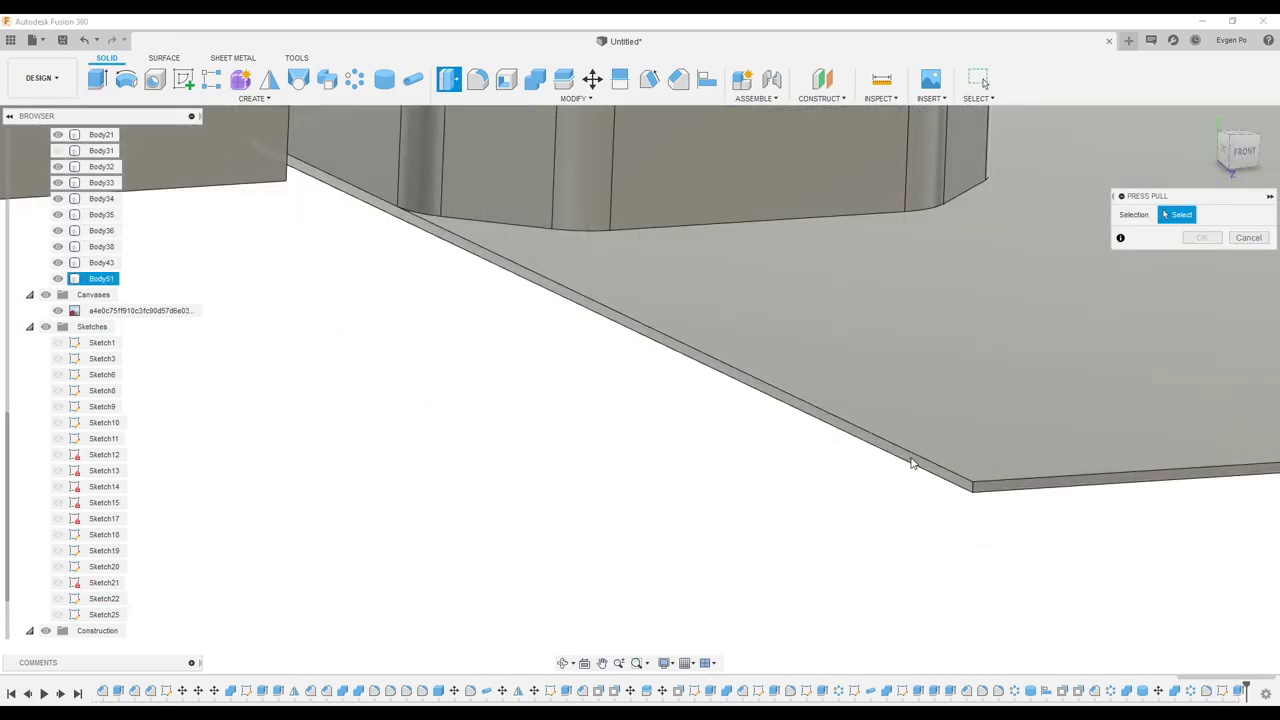
pyautogui.click(909, 457)
pyautogui.keyDown('shift'); pyautogui.moveTo(715, 449); pyautogui.dragTo(640, 389, button='middle'); pyautogui.keyUp('shift')
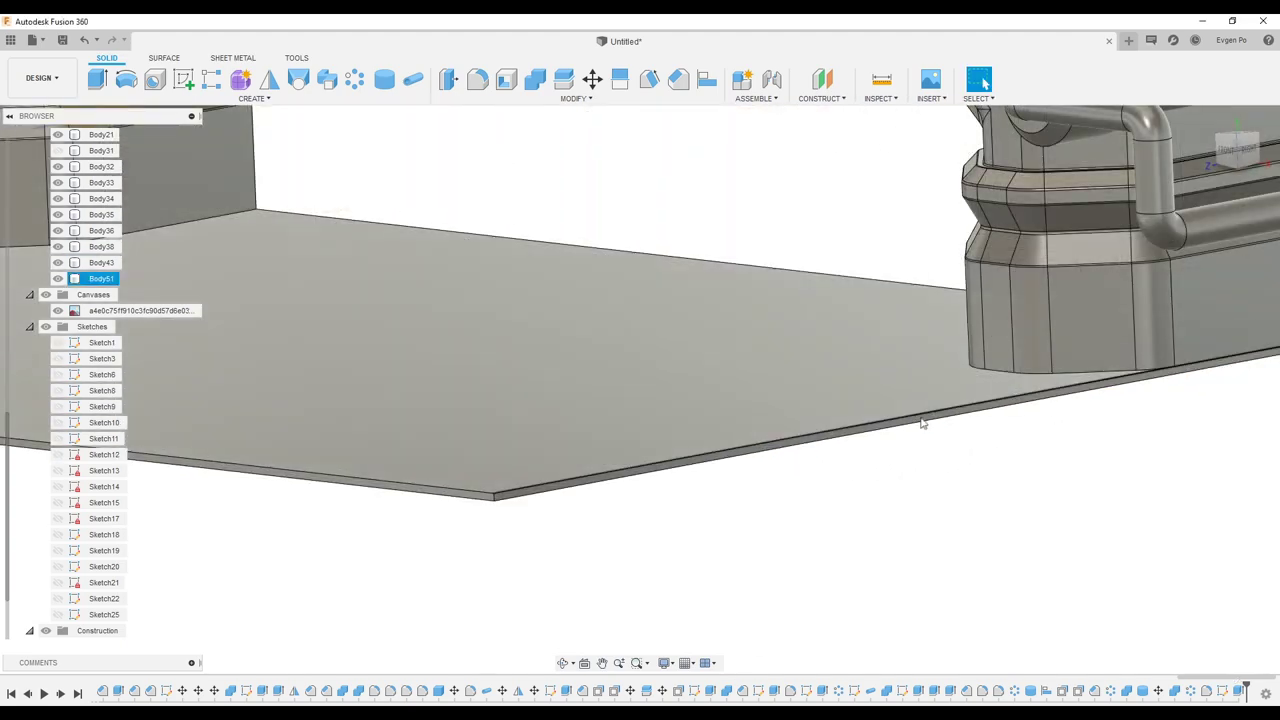
pyautogui.press('m')
pyautogui.keyDown('shift'); pyautogui.moveTo(808, 388); pyautogui.dragTo(1228, 340, button='middle'); pyautogui.keyUp('shift')
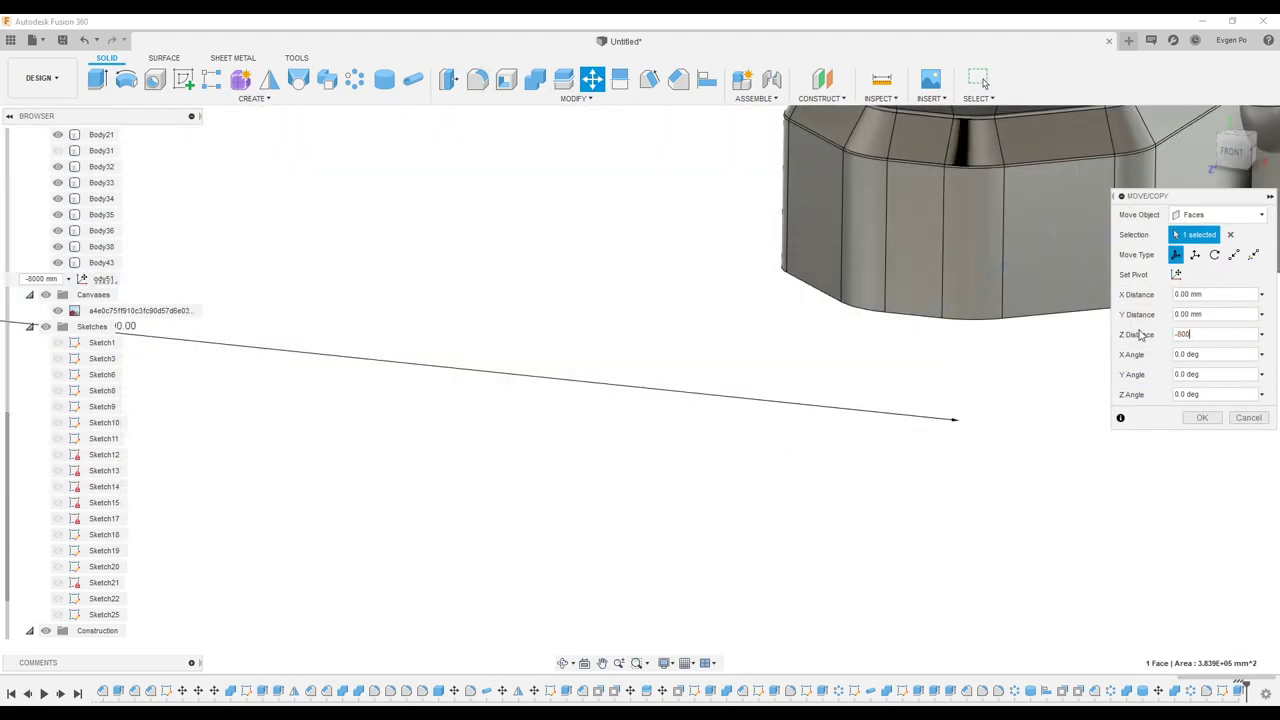
pyautogui.press('Escape')
pyautogui.moveTo(760, 400)
pyautogui.keyDown('shift'); pyautogui.mouseDown(button='middle')
pyautogui.moveTo(640, 394)
pyautogui.moveTo(665, 395)
pyautogui.mouseUp(button='middle'); pyautogui.keyUp('shift')
pyautogui.press('m')
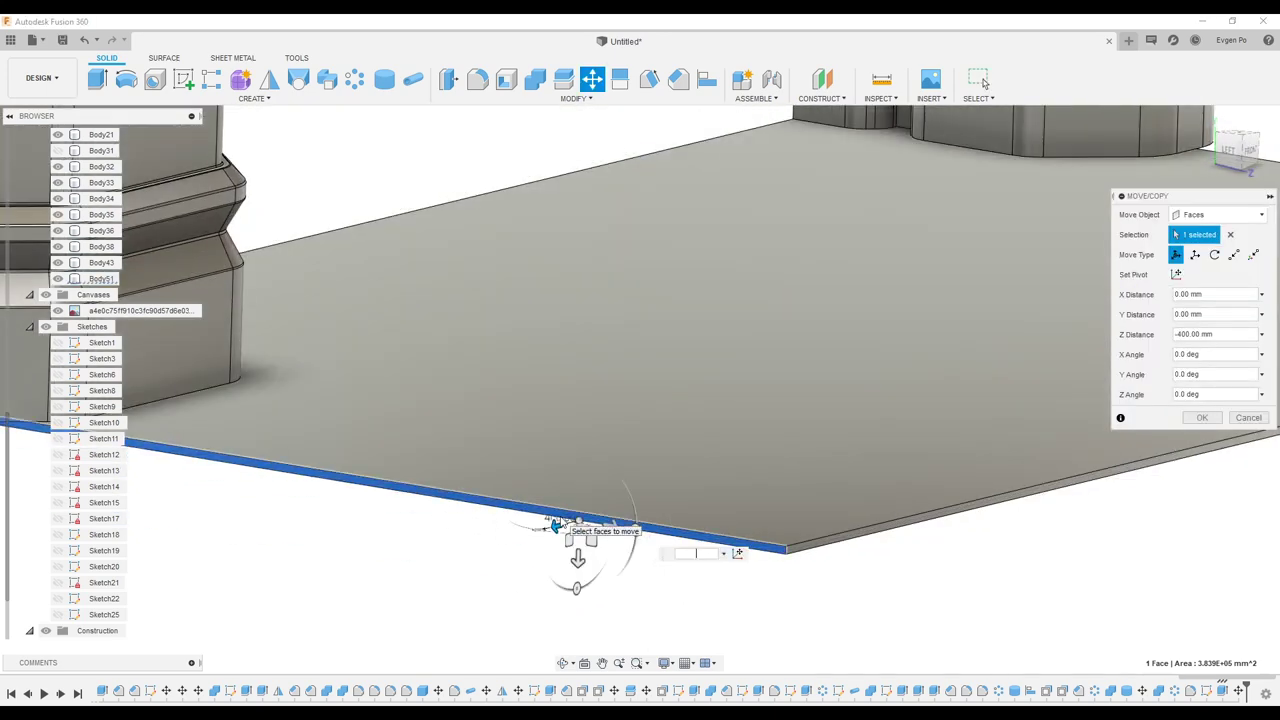
pyautogui.press('Escape')
# - Select the whole floor slab body and reposition it
pyautogui.keyDown('shift'); pyautogui.moveTo(562, 521); pyautogui.dragTo(637, 420, button='middle'); pyautogui.keyUp('shift')
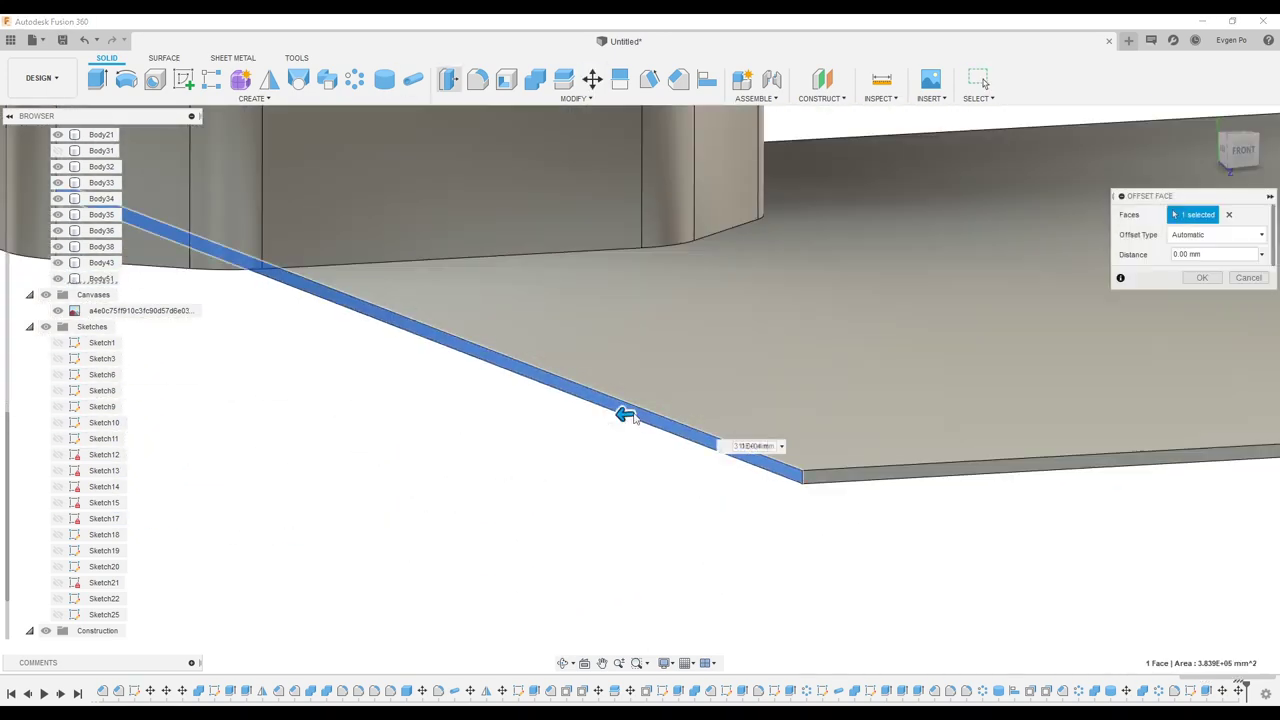
pyautogui.click(1205, 276)
pyautogui.keyDown('shift'); pyautogui.moveTo(1000, 400); pyautogui.dragTo(891, 434, button='middle'); pyautogui.keyUp('shift')
pyautogui.click(614, 371)
pyautogui.press('m')
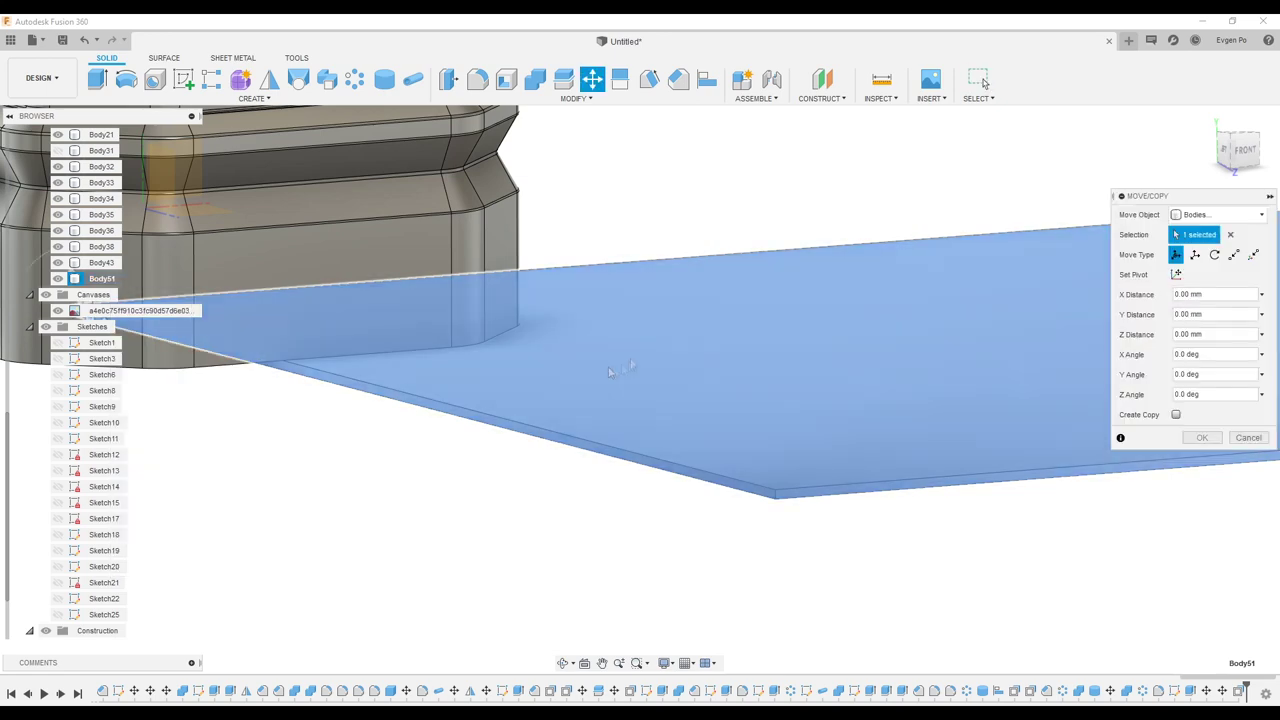
pyautogui.keyDown('shift'); pyautogui.moveTo(614, 371); pyautogui.dragTo(241, 355, button='middle'); pyautogui.keyUp('shift')
pyautogui.click(1202, 440)
# - Offset the floor plate's face by 50 mm, then sketch on the plate's top face
pyautogui.click(660, 480)
pyautogui.press('q')
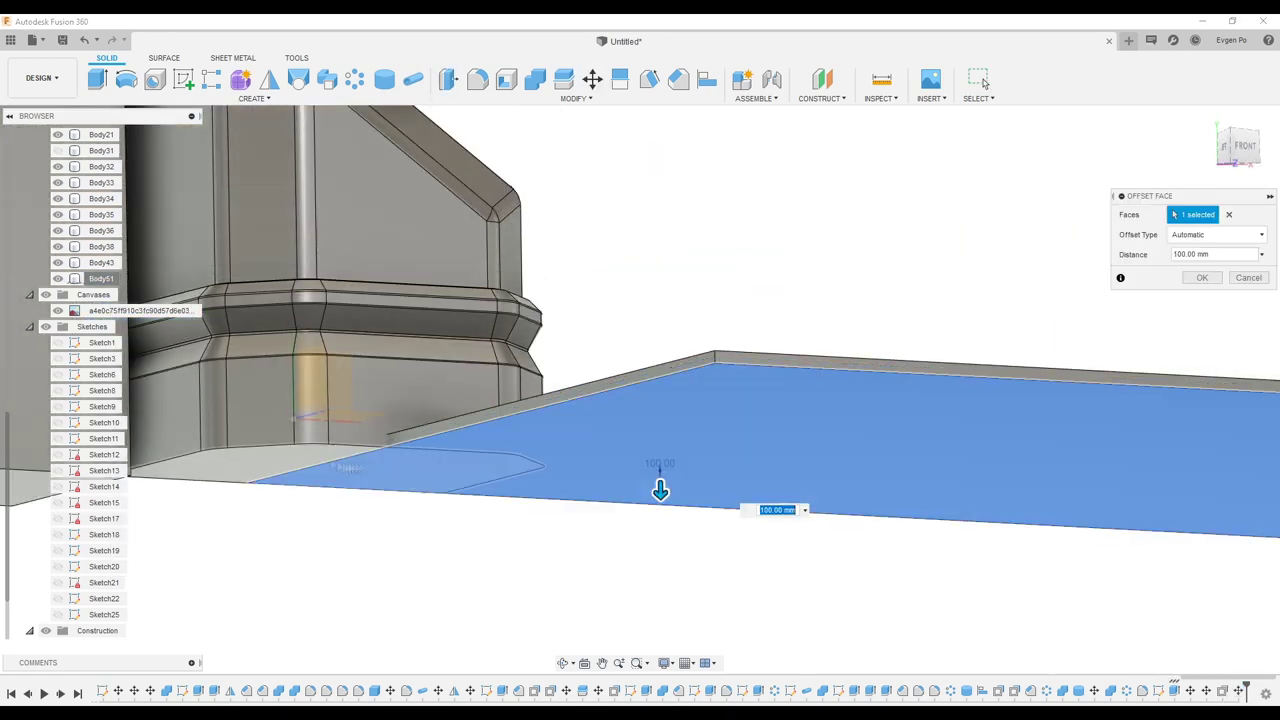
pyautogui.press('Escape')
pyautogui.click(714, 437)
pyautogui.press('q')
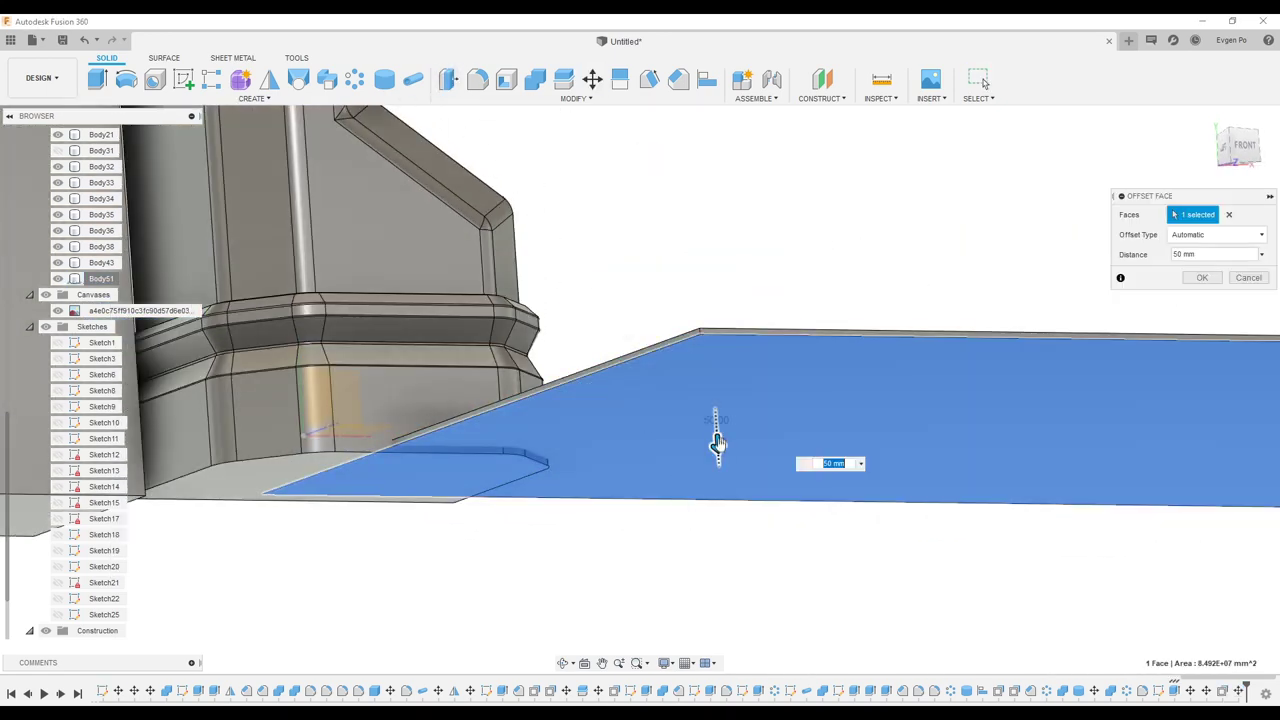
pyautogui.keyDown('shift'); pyautogui.moveTo(714, 437); pyautogui.dragTo(640, 386, button='middle'); pyautogui.keyUp('shift')
pyautogui.press('Return')
pyautogui.scroll(-3, 400, 180)
pyautogui.click(183, 79)
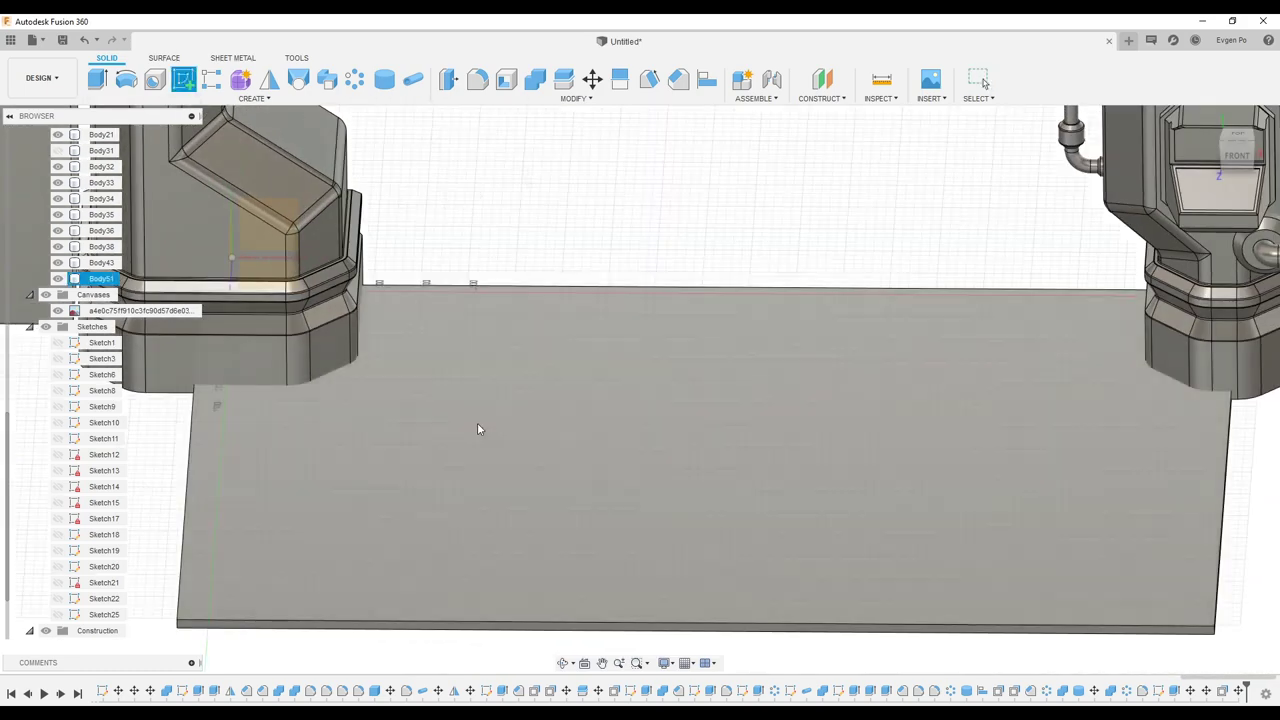
pyautogui.click(640, 450)
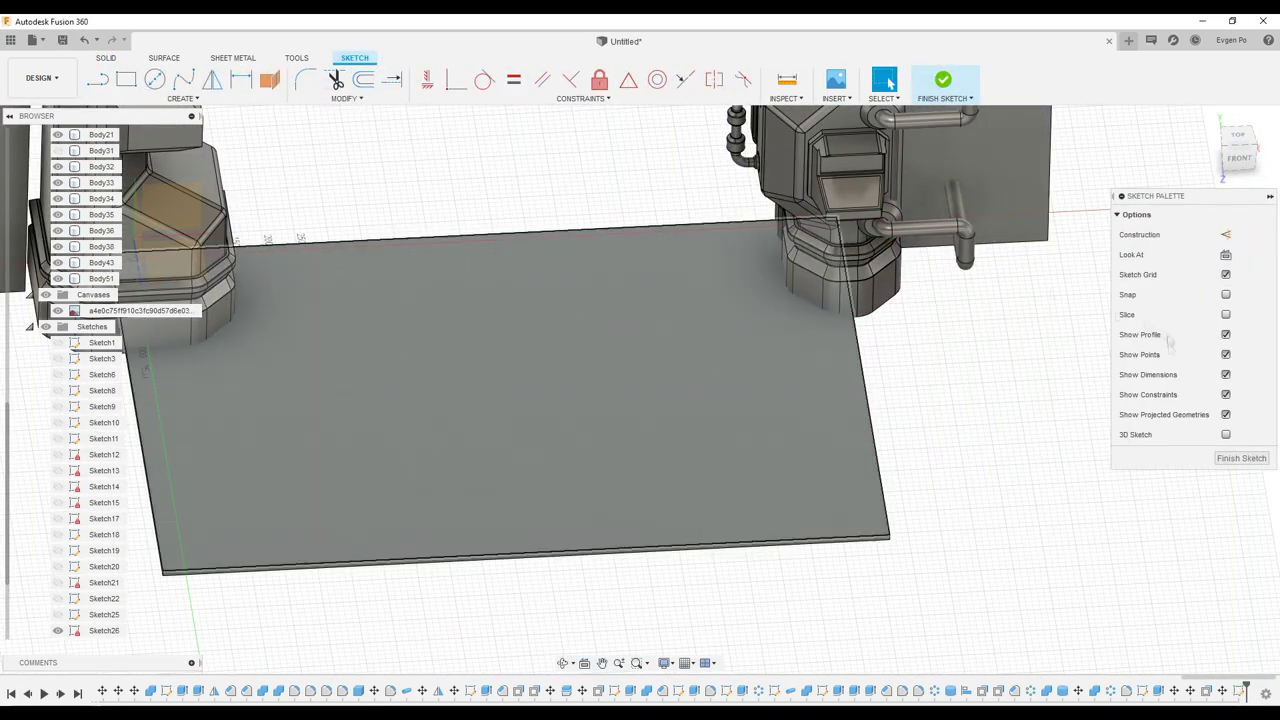
# - Cut the pillar footprints from the floor plate and extrude-cut an offset strip off its outline
pyautogui.click(1241, 458)
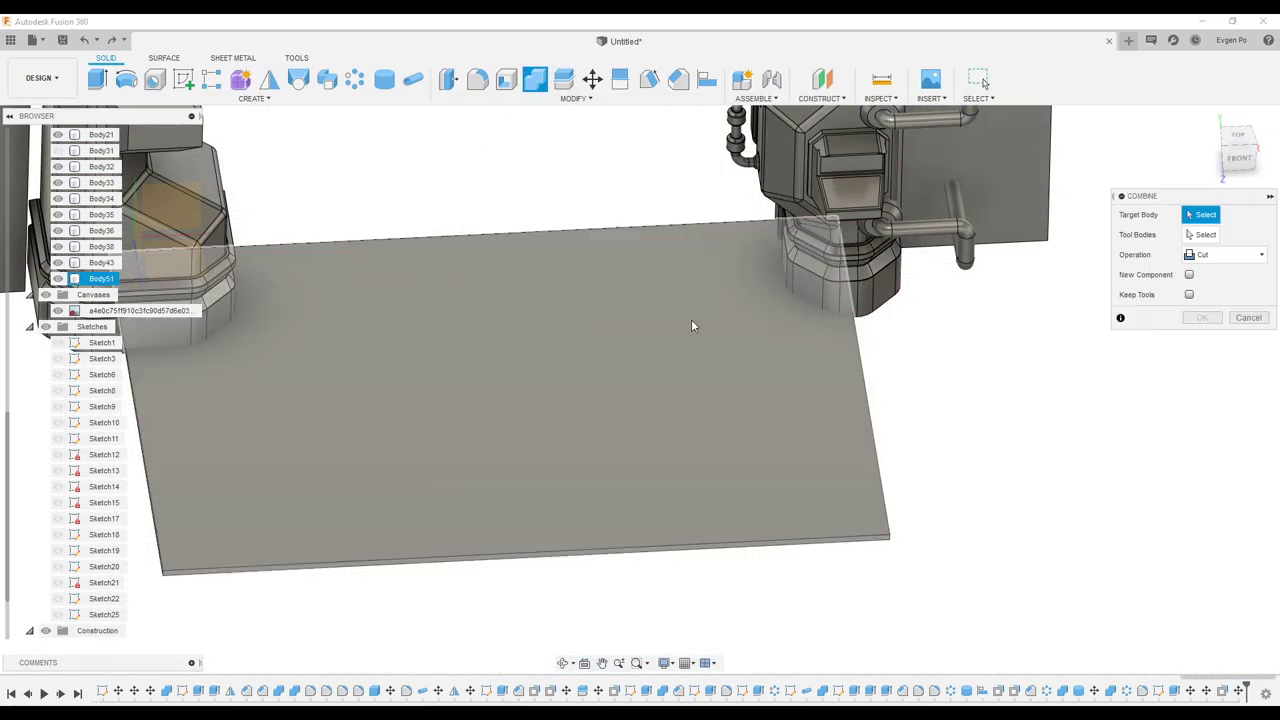
pyautogui.click(1202, 317)
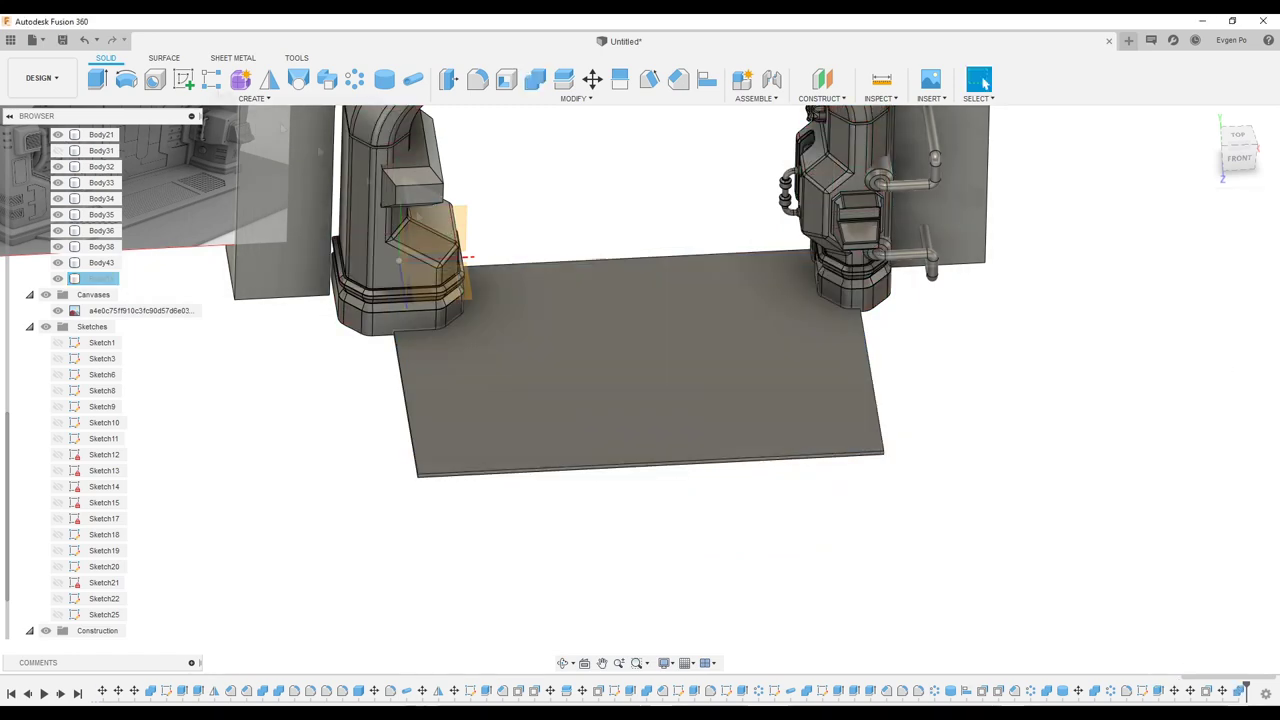
pyautogui.click(560, 367)
pyautogui.press('o')
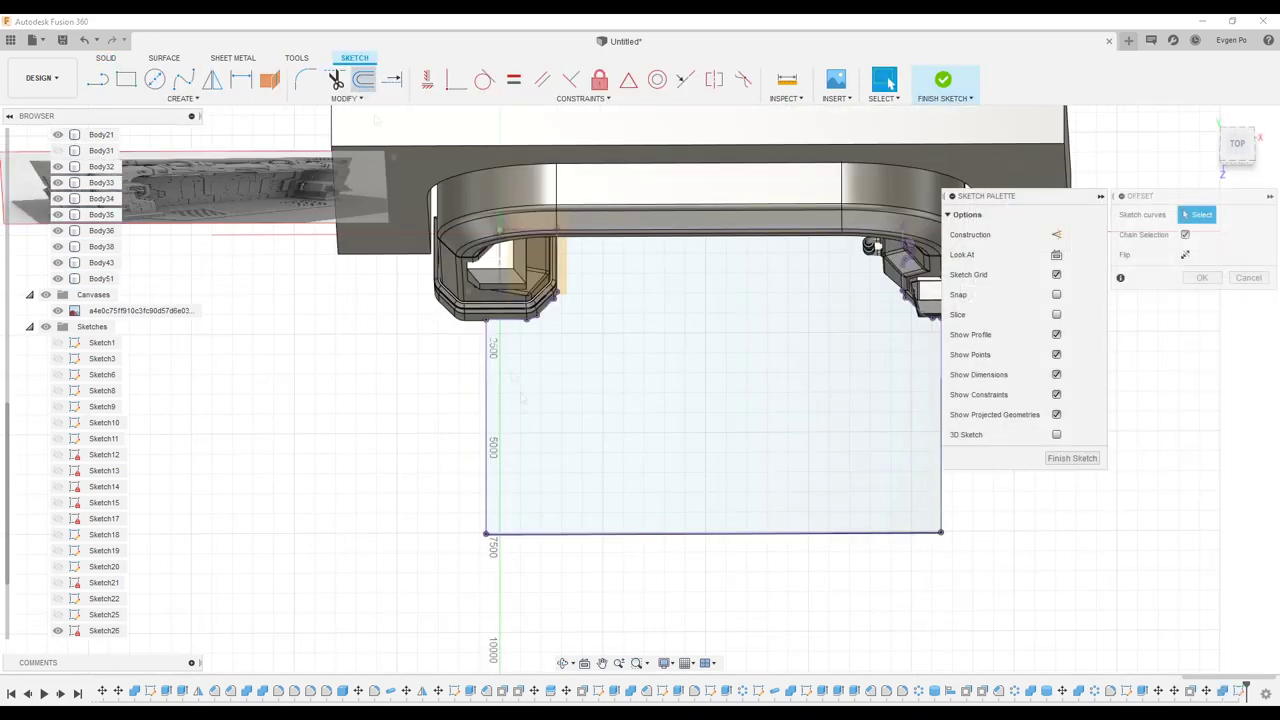
pyautogui.click(450, 444)
pyautogui.press('Return')
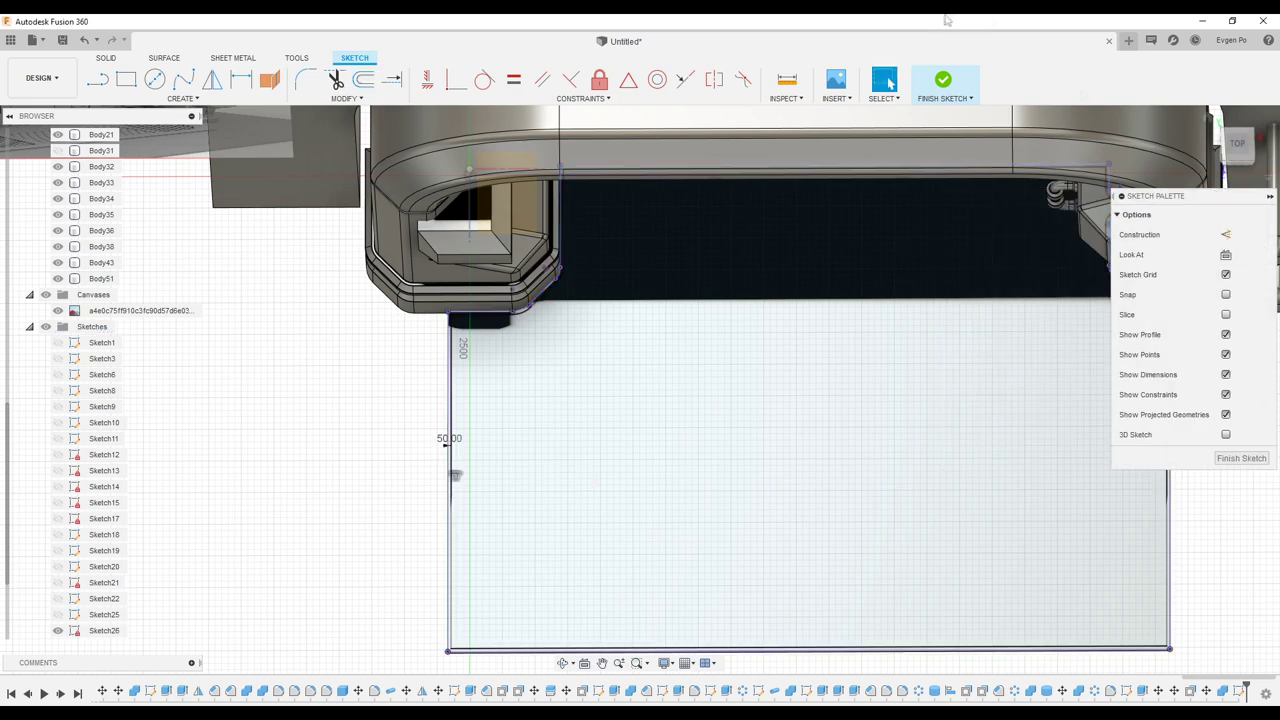
pyautogui.press('e')
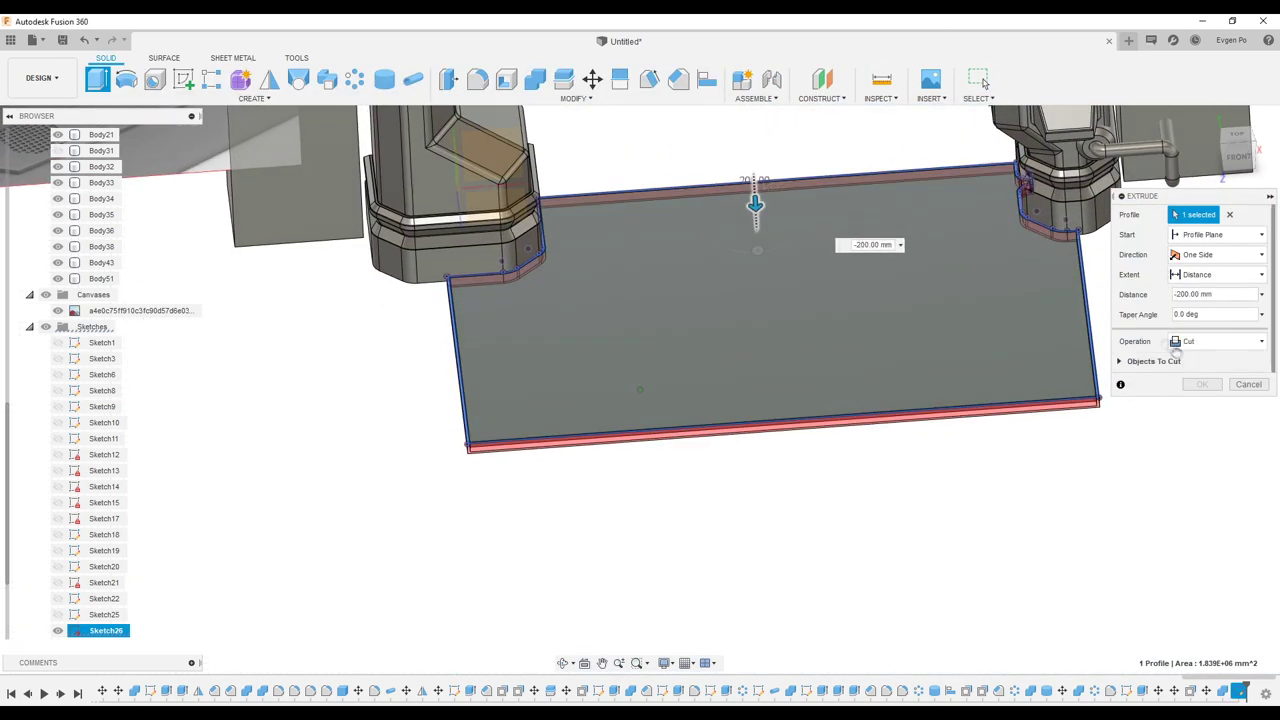
pyautogui.moveTo(1205, 388)
pyautogui.keyDown('shift'); pyautogui.mouseDown(button='middle')
pyautogui.moveTo(1024, 306)
pyautogui.moveTo(883, 402)
pyautogui.mouseUp(button='middle'); pyautogui.keyUp('shift')
# - Change Sketch26's outline offset dimension to 25 mm
pyautogui.rightClick(1222, 691)
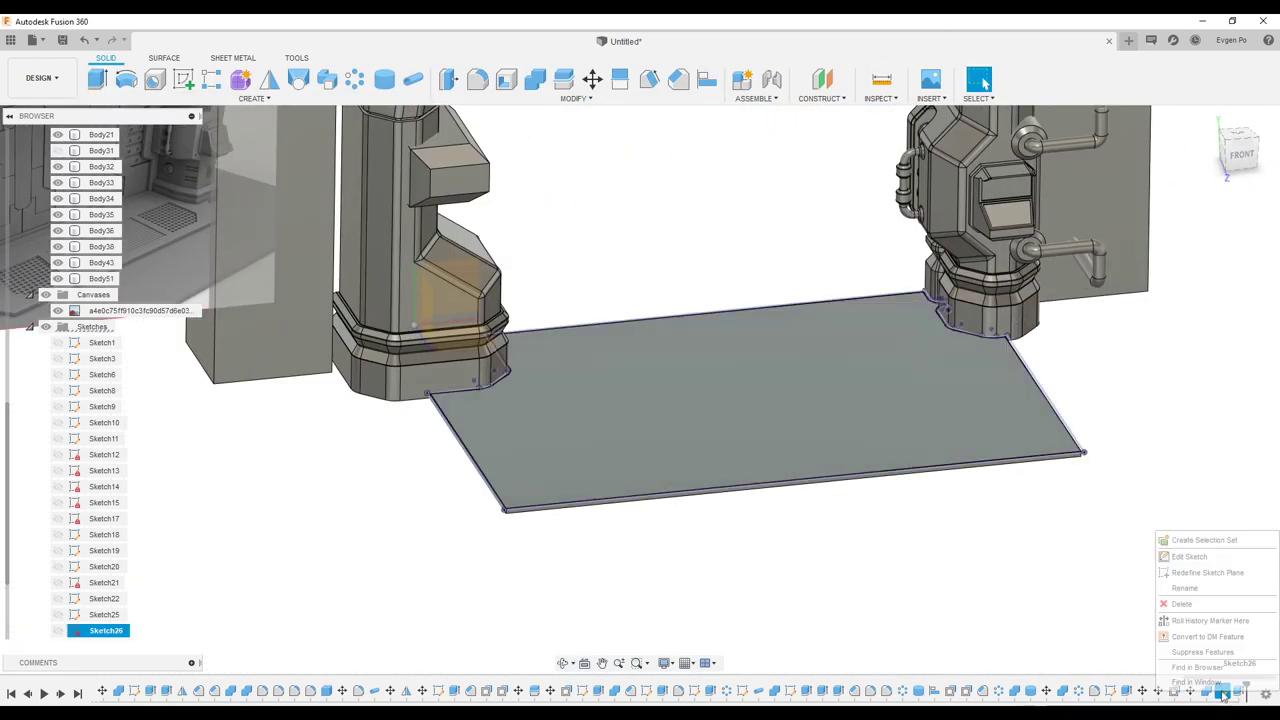
pyautogui.click(1200, 558)
pyautogui.scroll(3, 428, 467)
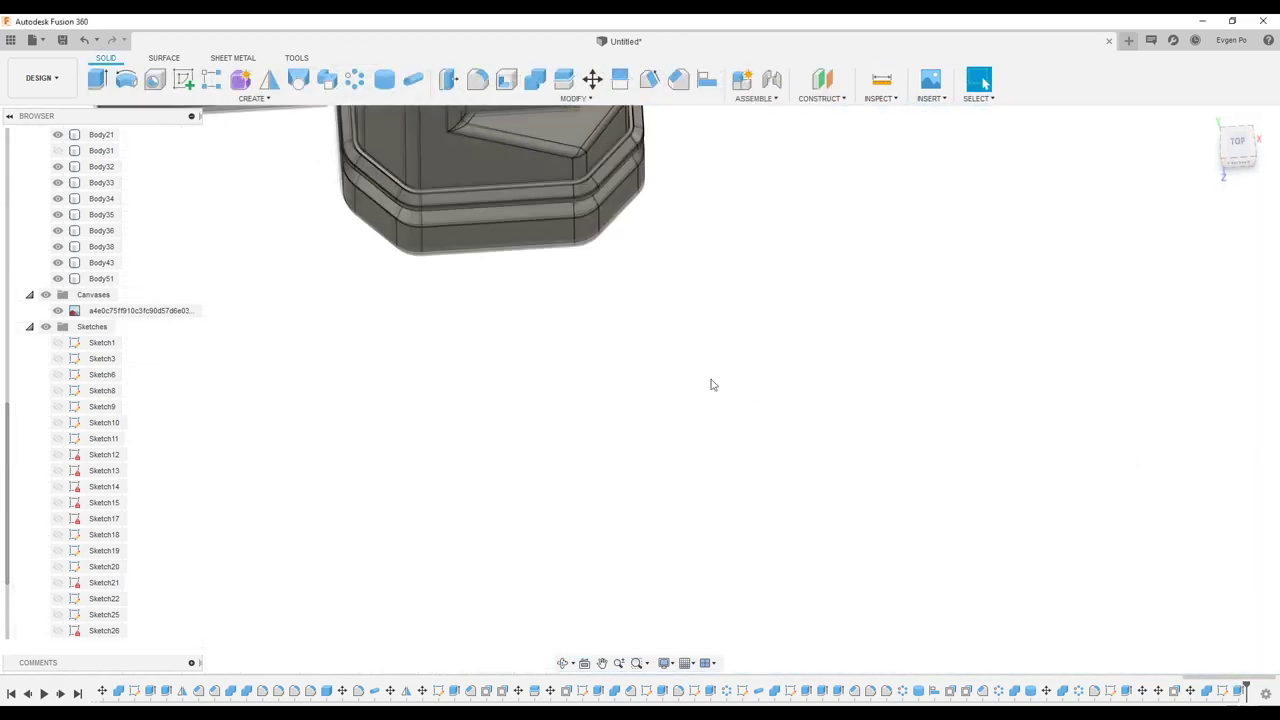
pyautogui.doubleClick(1174, 691)
pyautogui.scroll(5, 508, 391)
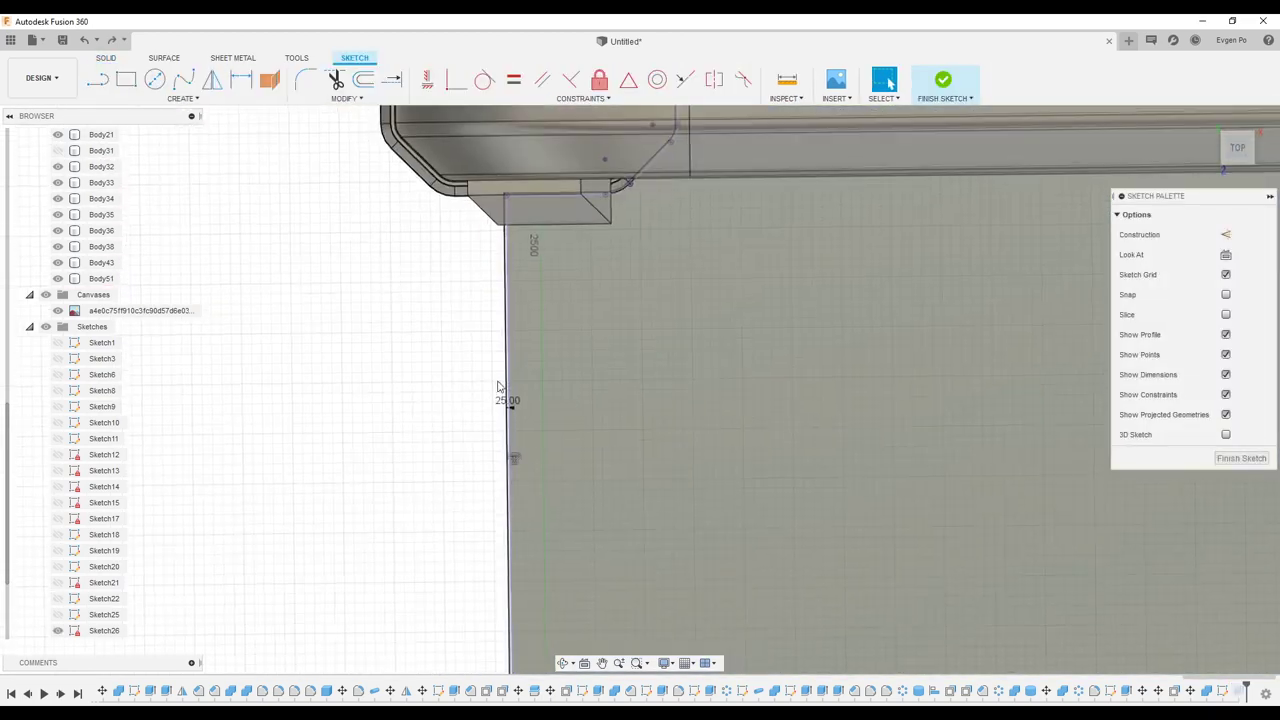
pyautogui.scroll(3, 505, 420)
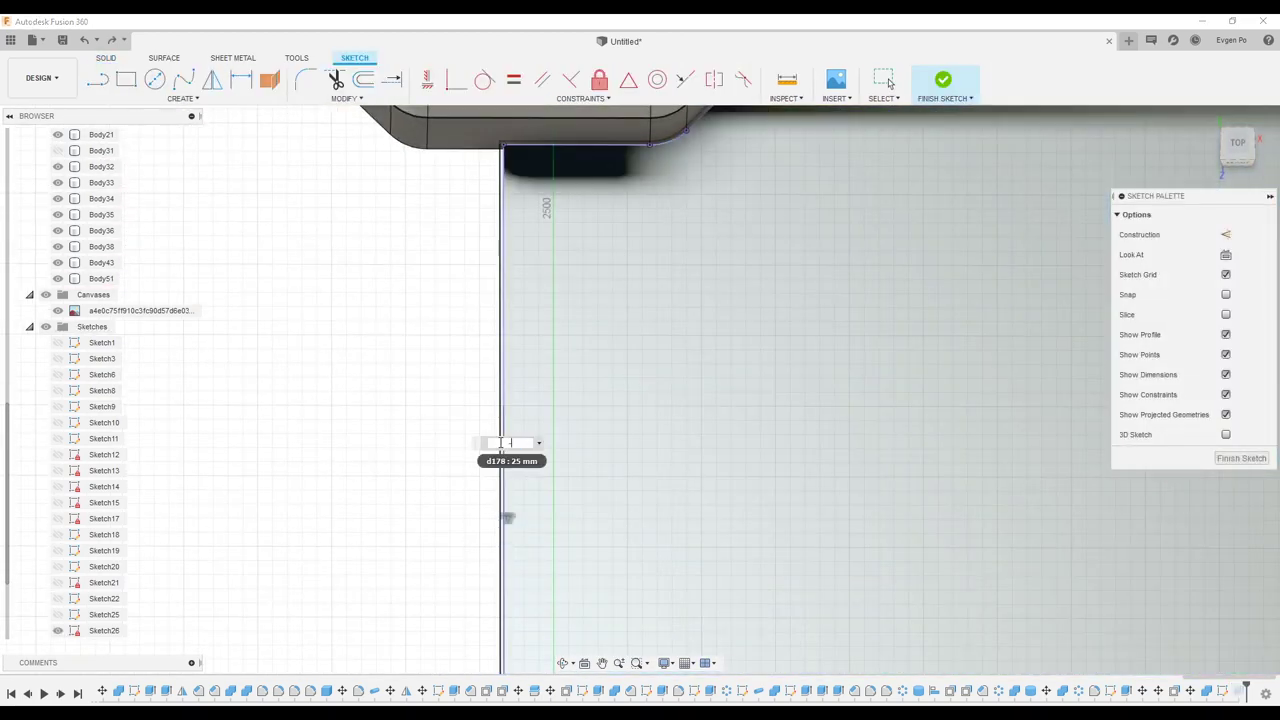
pyautogui.press('c')
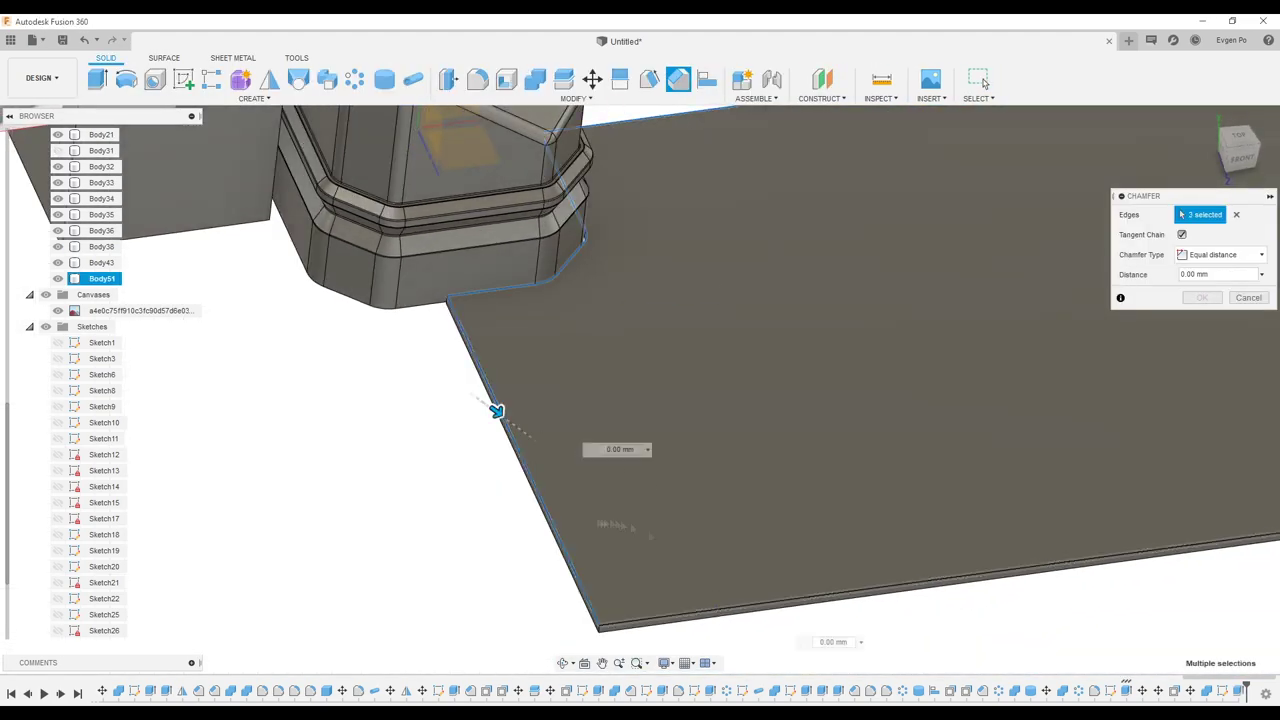
# - Chamfer the floor plate's edges, including the back edge, by 20 mm
pyautogui.click(496, 411)
pyautogui.scroll(-3, 496, 411)
pyautogui.scroll(5, 857, 207)
pyautogui.click(774, 177)
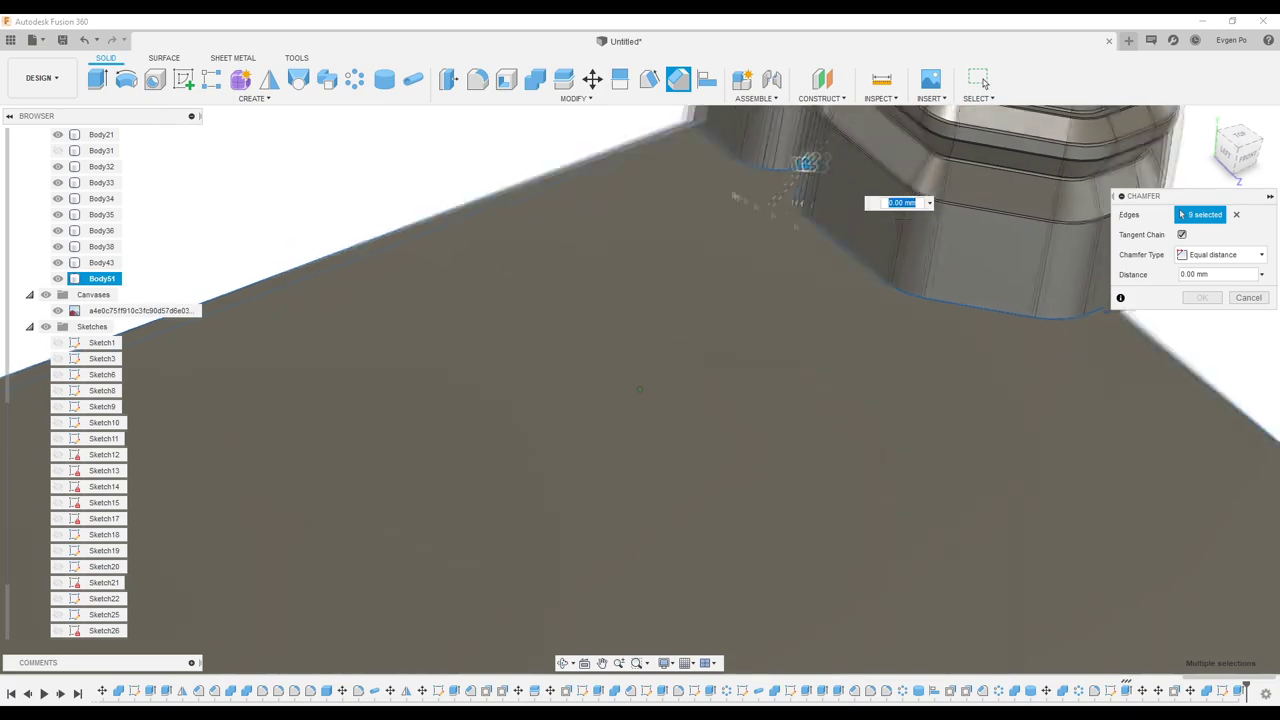
pyautogui.scroll(-3, 914, 243)
pyautogui.scroll(-3, 1000, 334)
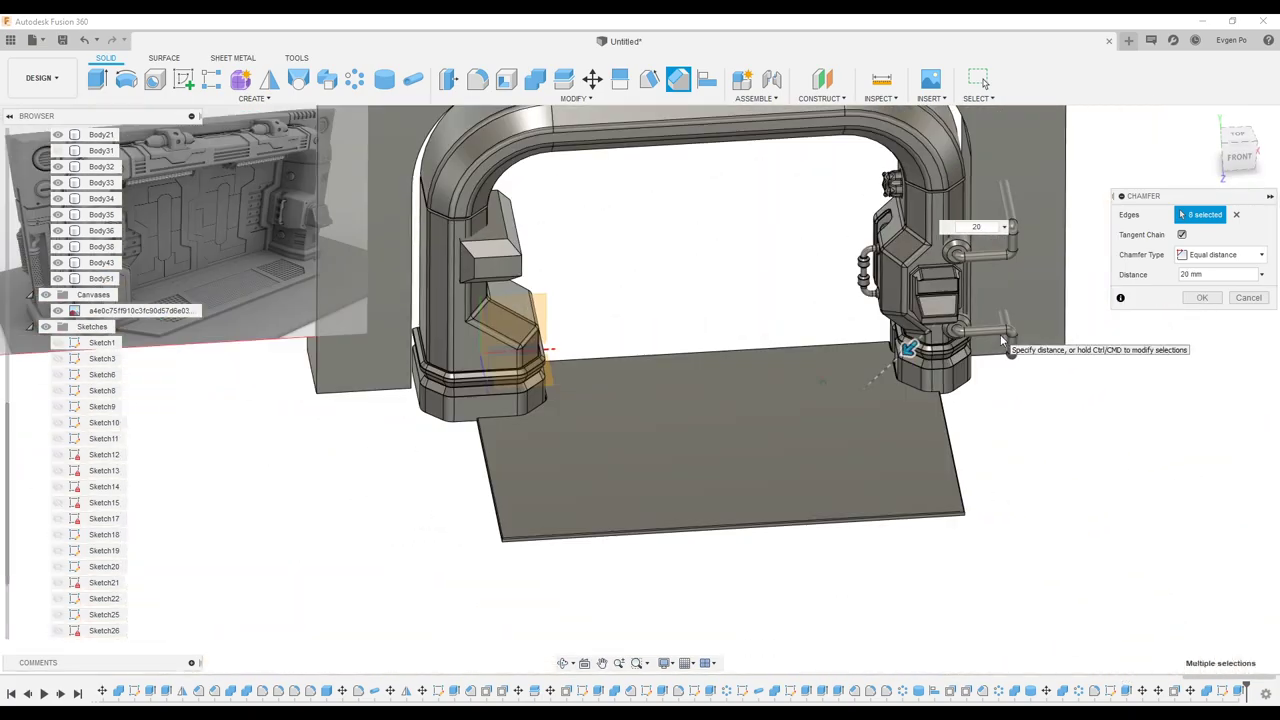
pyautogui.scroll(6, 1000, 334)
pyautogui.scroll(-3, 336, 272)
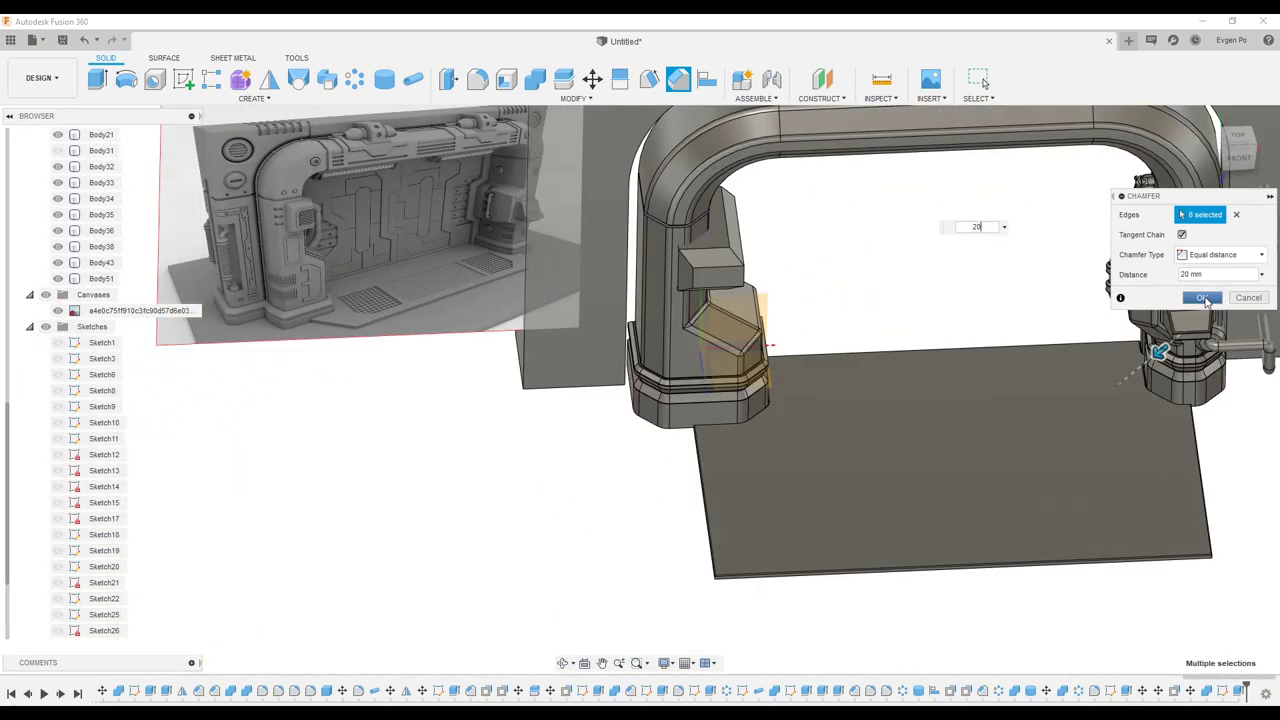
pyautogui.press('Return')
pyautogui.scroll(5, 757, 523)
# - Attempt a chamfer on the plate's two front corner edges and discard the failed result
pyautogui.click(678, 82)
pyautogui.scroll(-3, 651, 449)
pyautogui.scroll(3, 957, 446)
pyautogui.scroll(-3, 934, 437)
pyautogui.click(934, 440)
pyautogui.scroll(-2, 1079, 490)
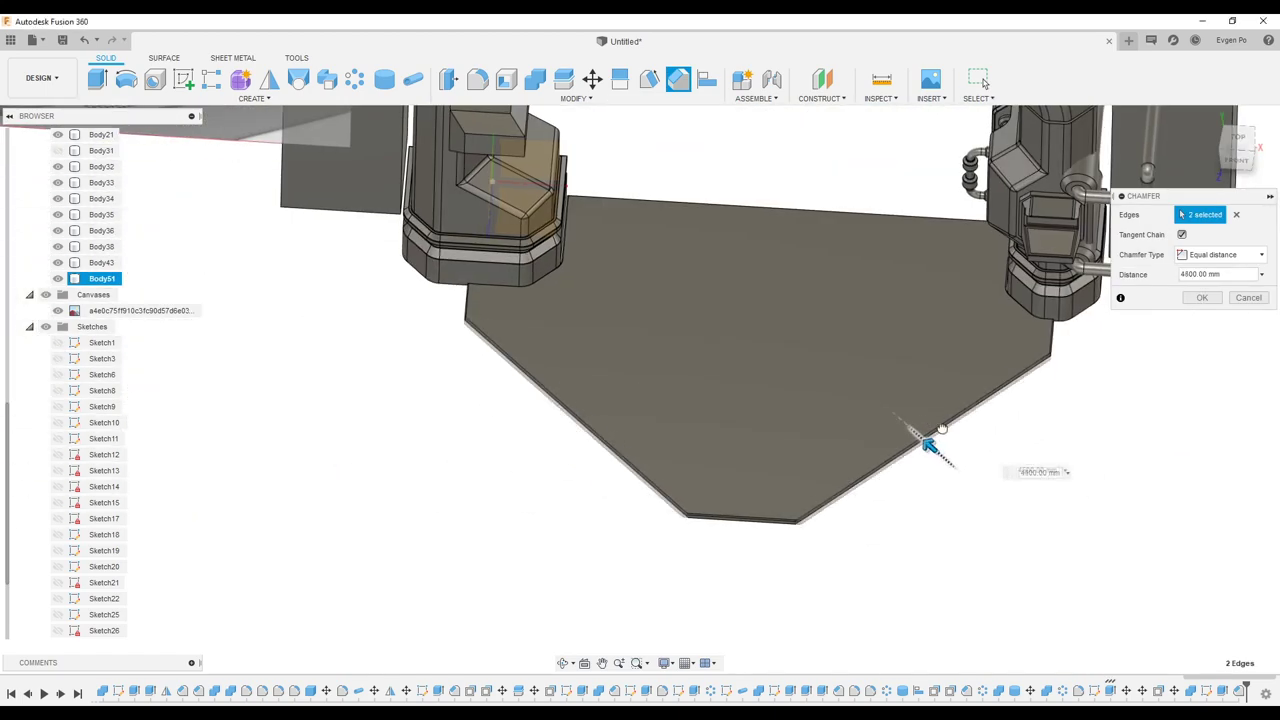
pyautogui.click(593, 391)
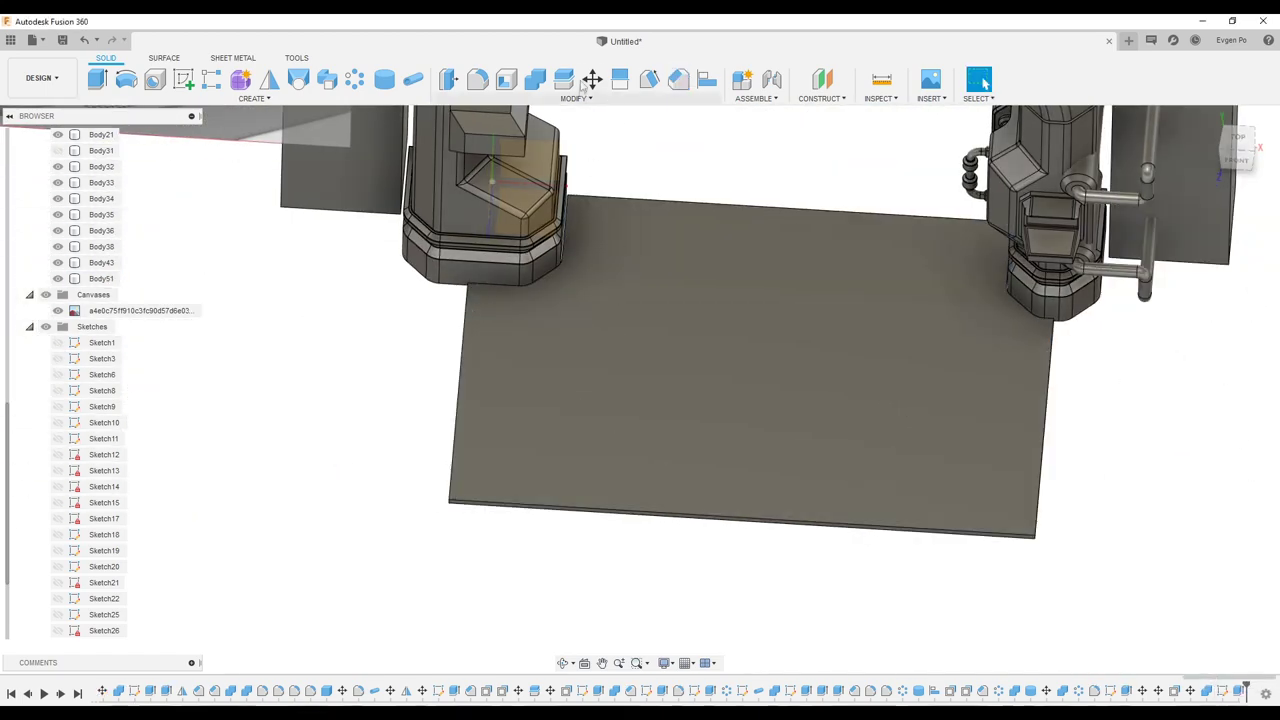
pyautogui.press('m')
pyautogui.scroll(5, 740, 460)
pyautogui.press('Escape')
# - Chamfer the plate's two front corner edges by 4600 mm into a diagonal point
pyautogui.hotkey('ctrl', 'z')
pyautogui.scroll(-3, 497, 412)
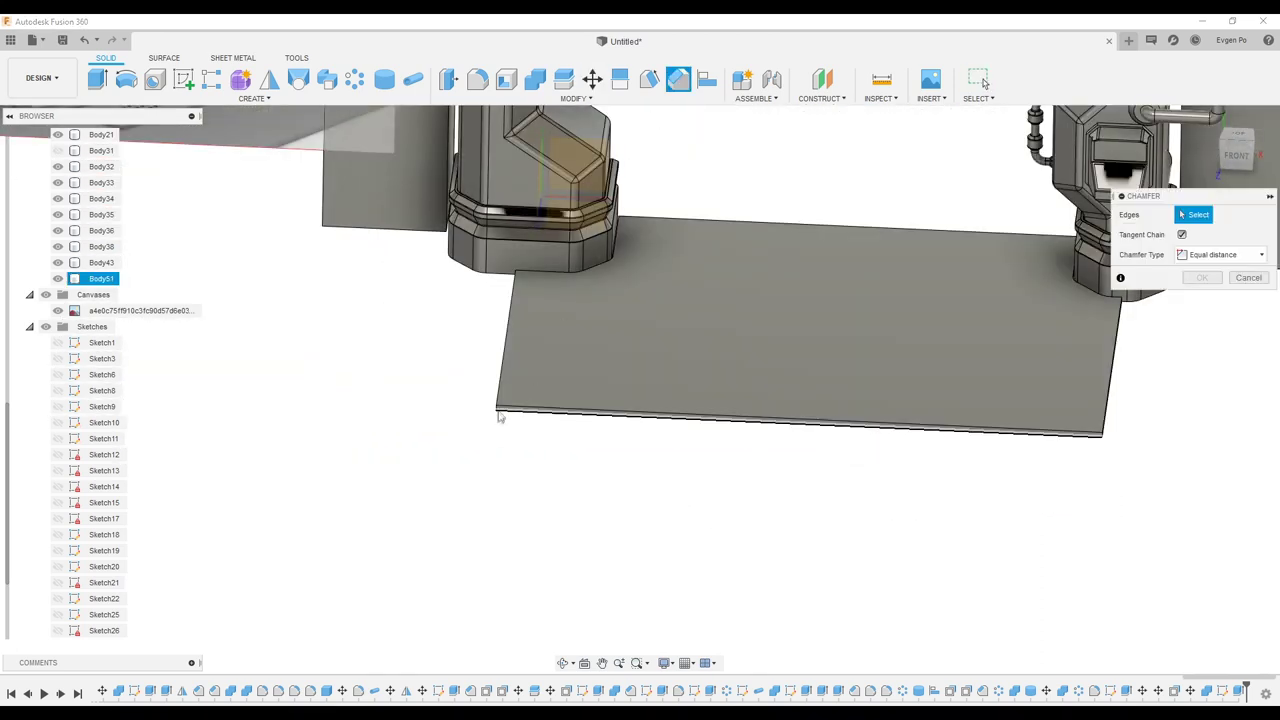
pyautogui.scroll(3, 608, 437)
pyautogui.scroll(-3, 853, 430)
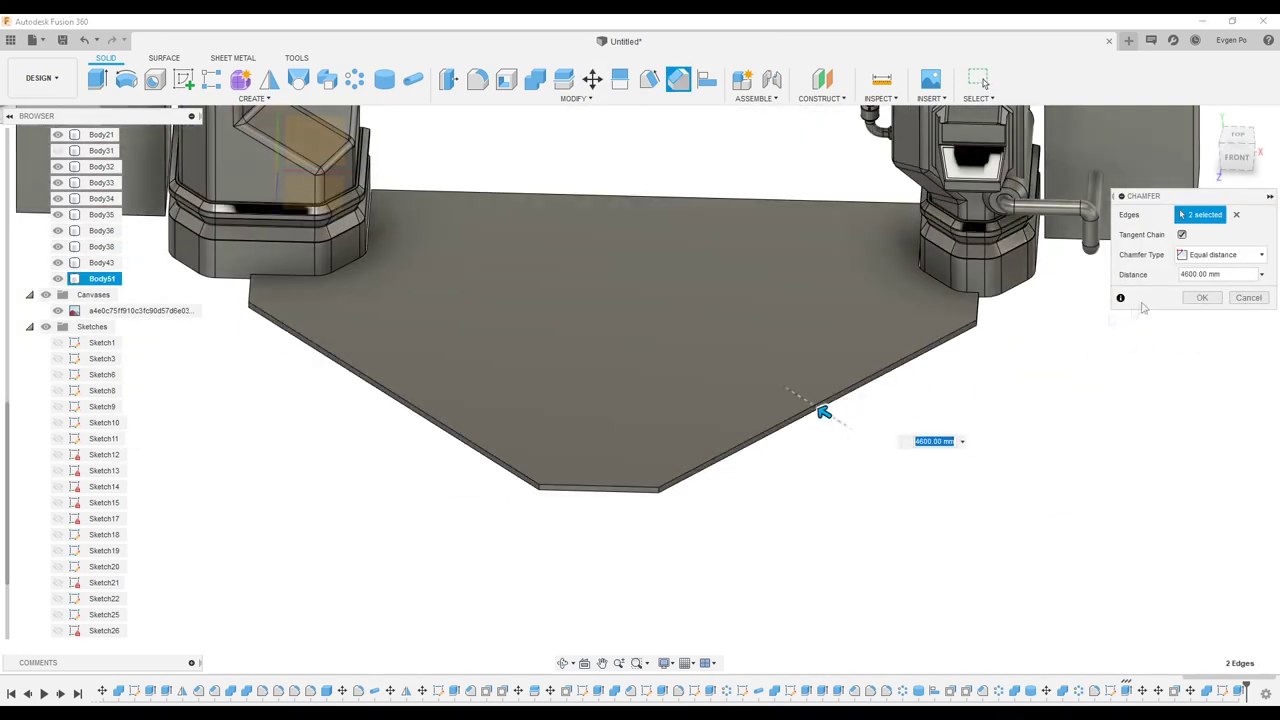
pyautogui.press('Return')
pyautogui.press('m')
pyautogui.scroll(3, 640, 390)
pyautogui.press('Escape')
pyautogui.scroll(-3, 640, 390)
pyautogui.press('m')
pyautogui.scroll(3, 670, 500)
pyautogui.scroll(-3, 683, 543)
pyautogui.press('Escape')
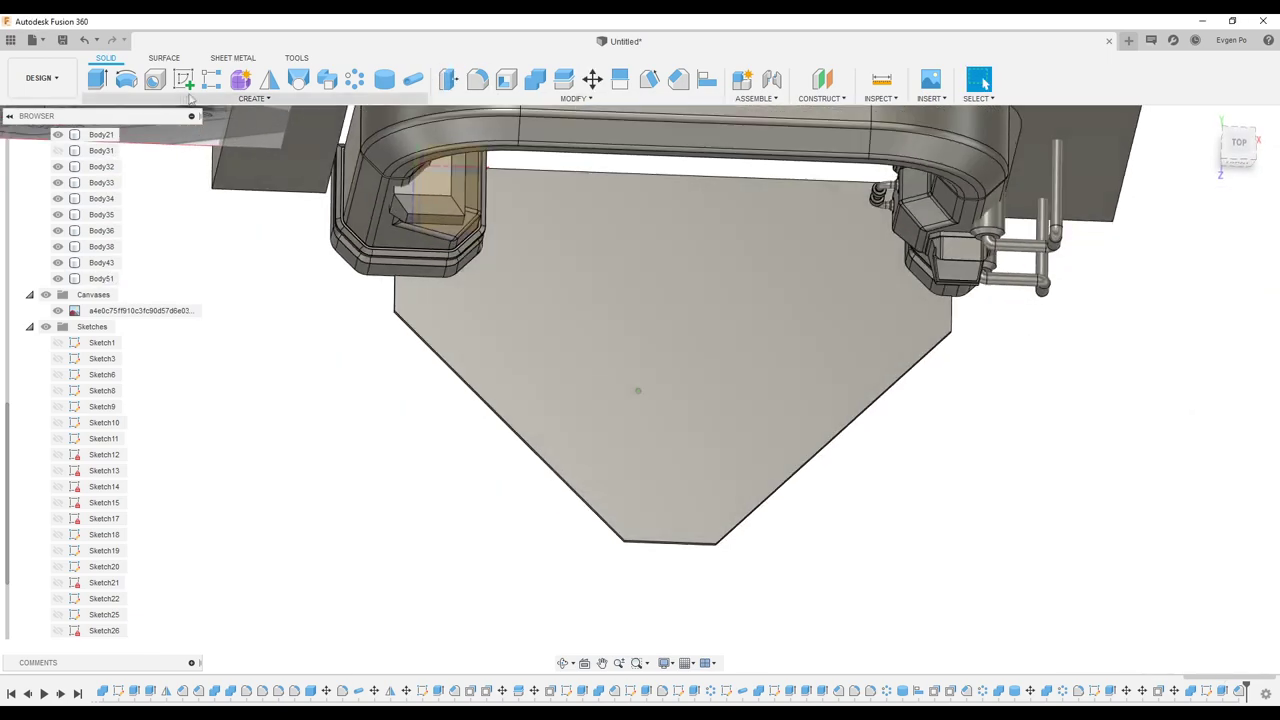
# - Sketch on the plate's pointed face and extrude-cut the tip away
pyautogui.click(185, 80)
pyautogui.click(540, 340)
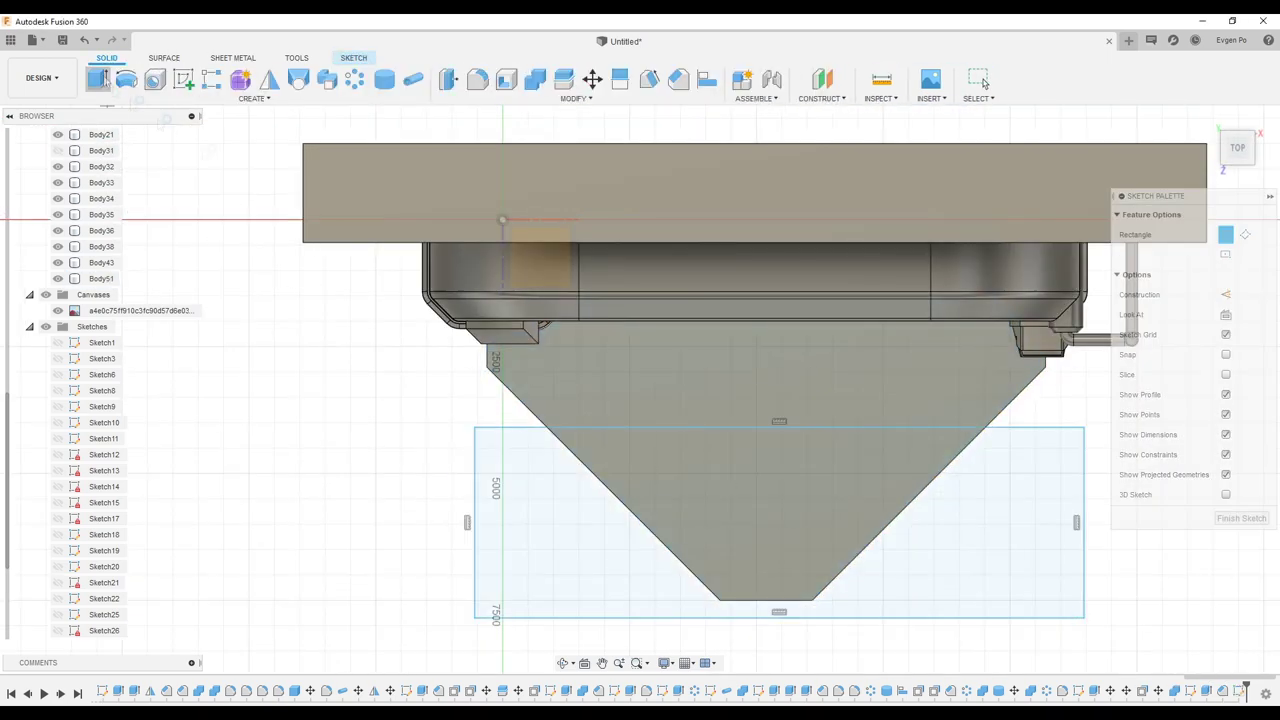
pyautogui.press('e')
pyautogui.click(674, 449)
pyautogui.moveTo(674, 449); pyautogui.dragTo(674, 531)
pyautogui.press('Return')
pyautogui.keyDown('shift'); pyautogui.moveTo(674, 531); pyautogui.dragTo(1164, 577, button='middle'); pyautogui.keyUp('shift')
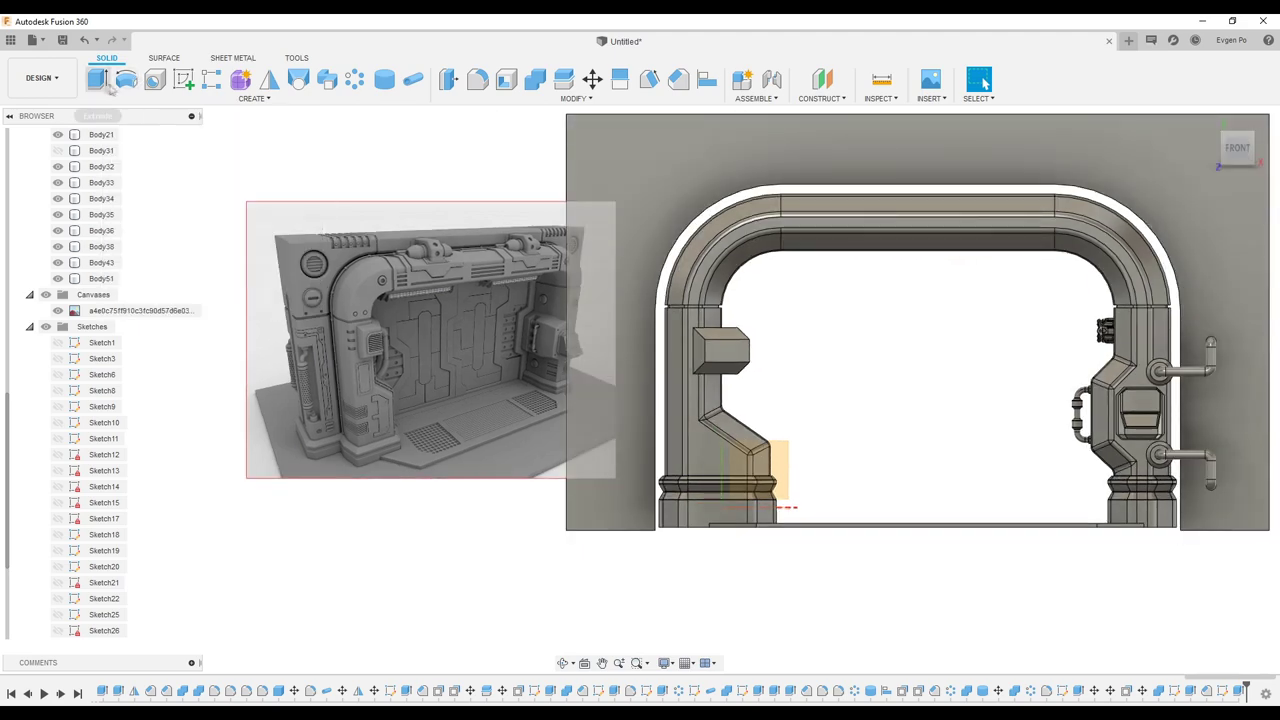
# - Create a 1000 mm box along the arch's top beam and hide Body52
pyautogui.click(788, 226)
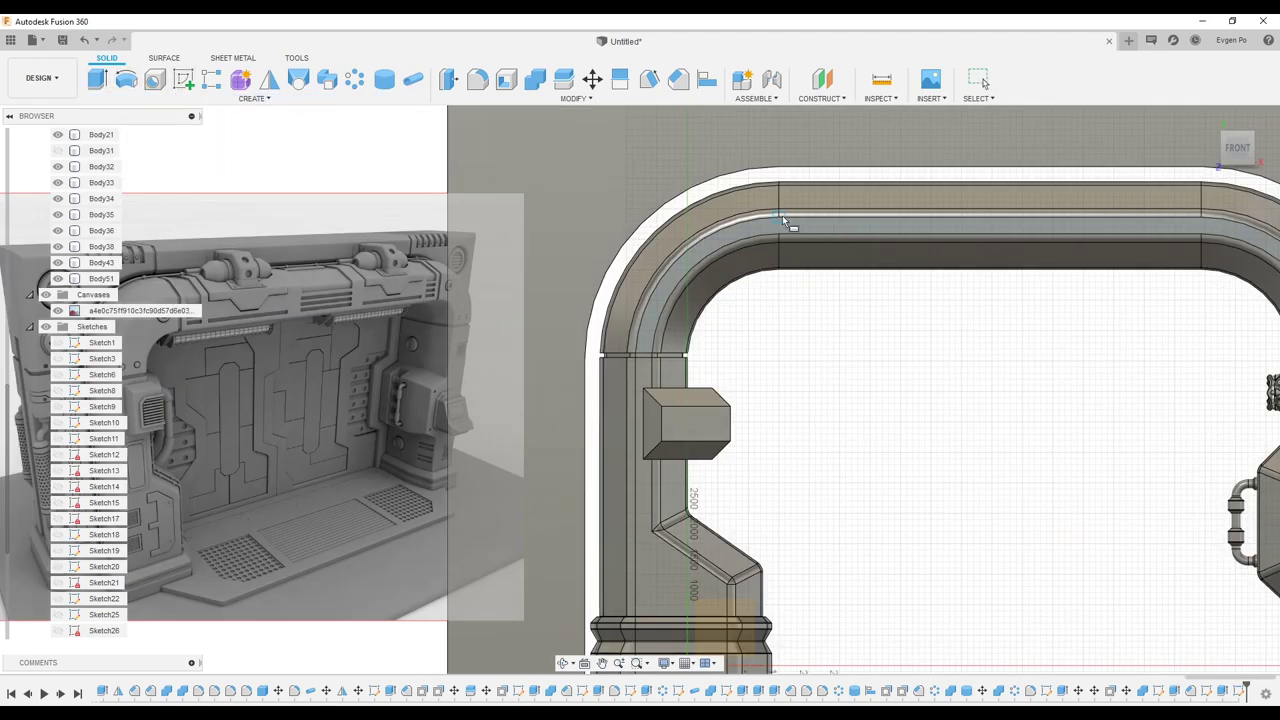
pyautogui.click(1042, 296)
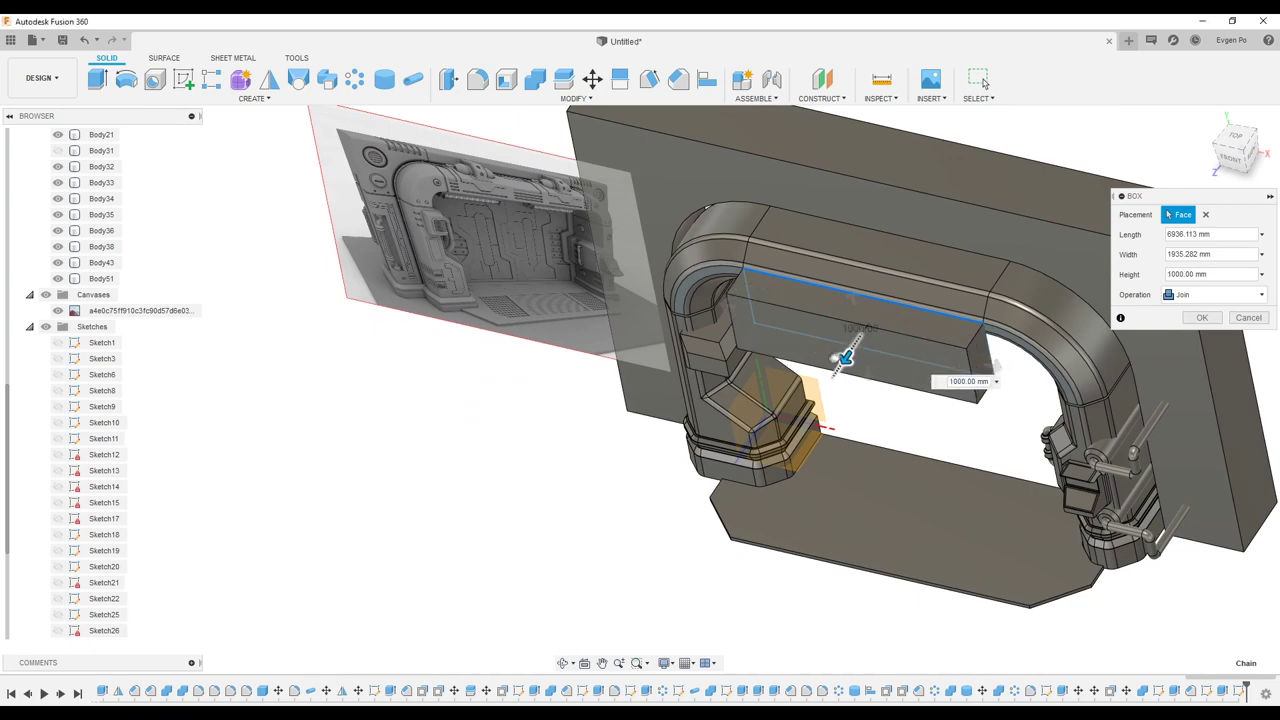
pyautogui.click(1201, 317)
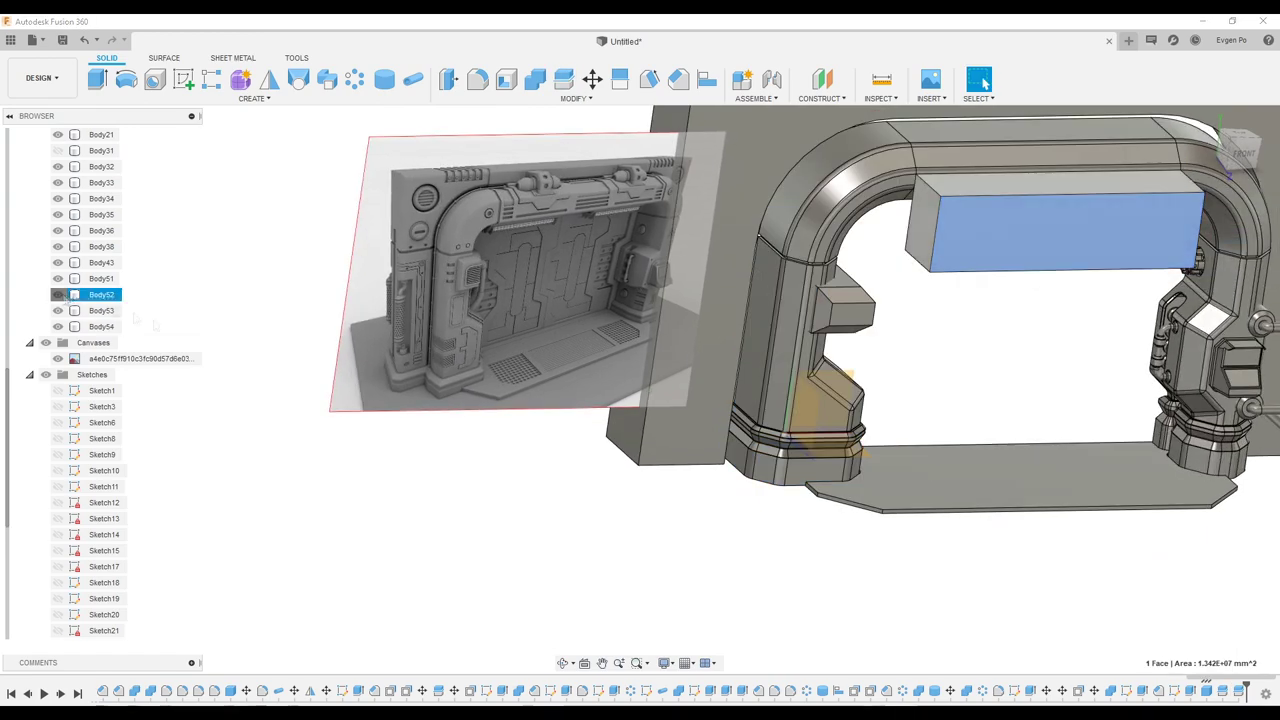
pyautogui.click(58, 294)
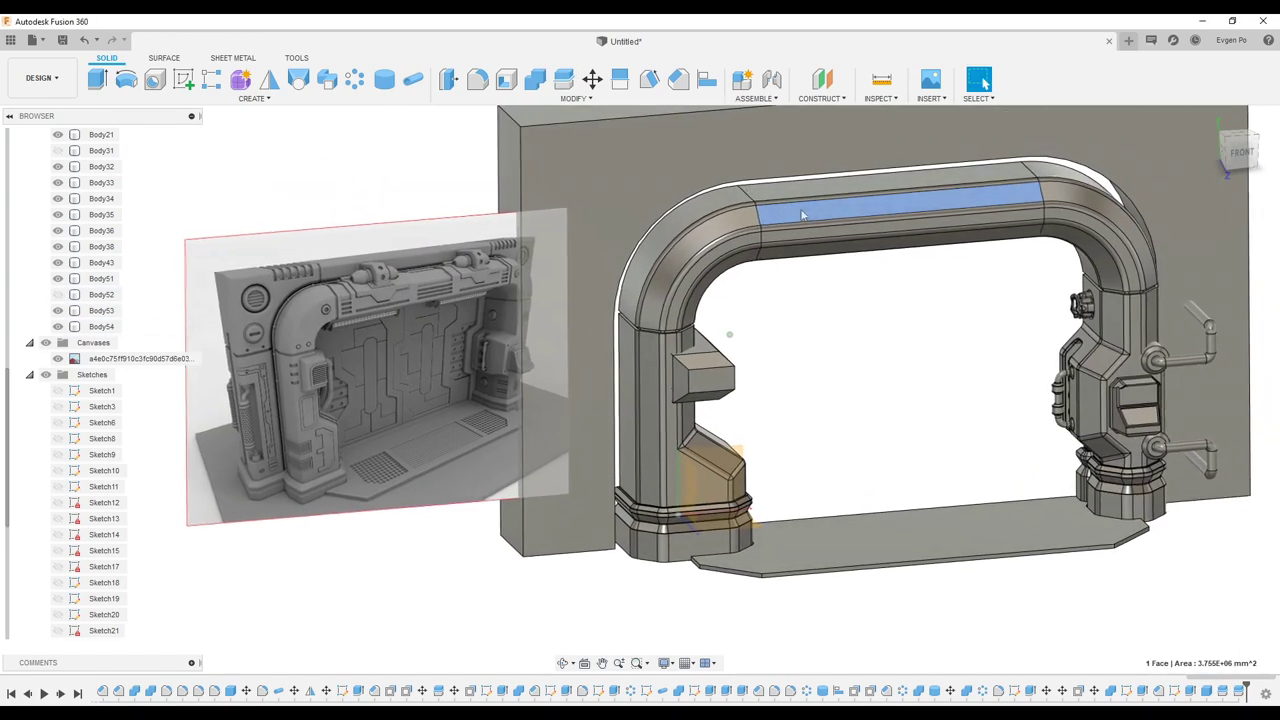
# - Offset the top beam's face 50 mm as a surface, creating Body55
pyautogui.click(165, 58)
pyautogui.click(269, 80)
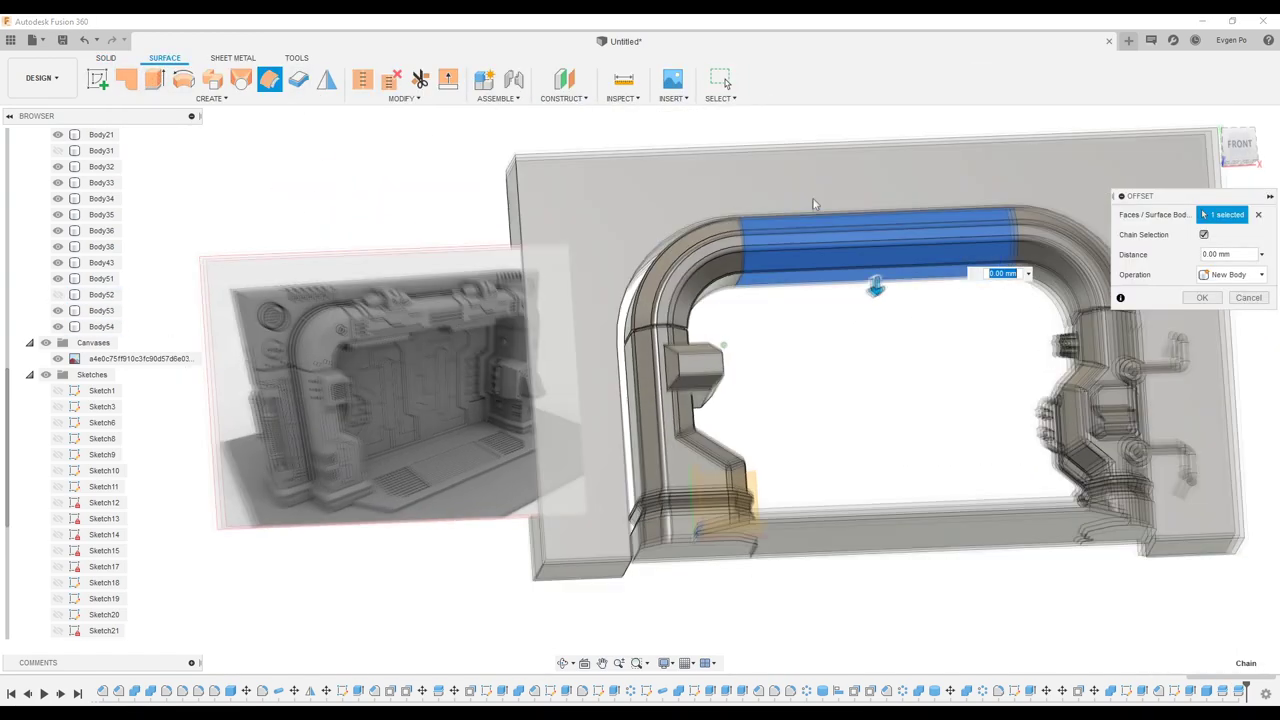
pyautogui.click(1230, 254)
pyautogui.write('50')
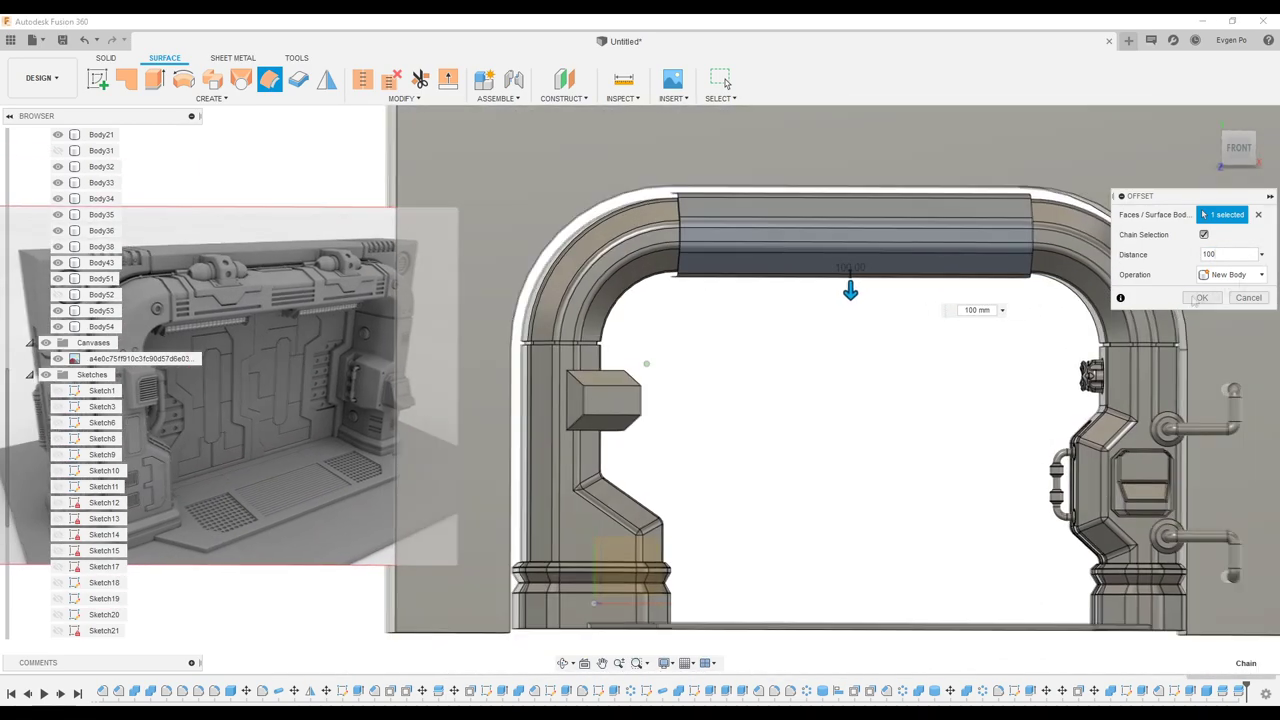
pyautogui.click(1192, 298)
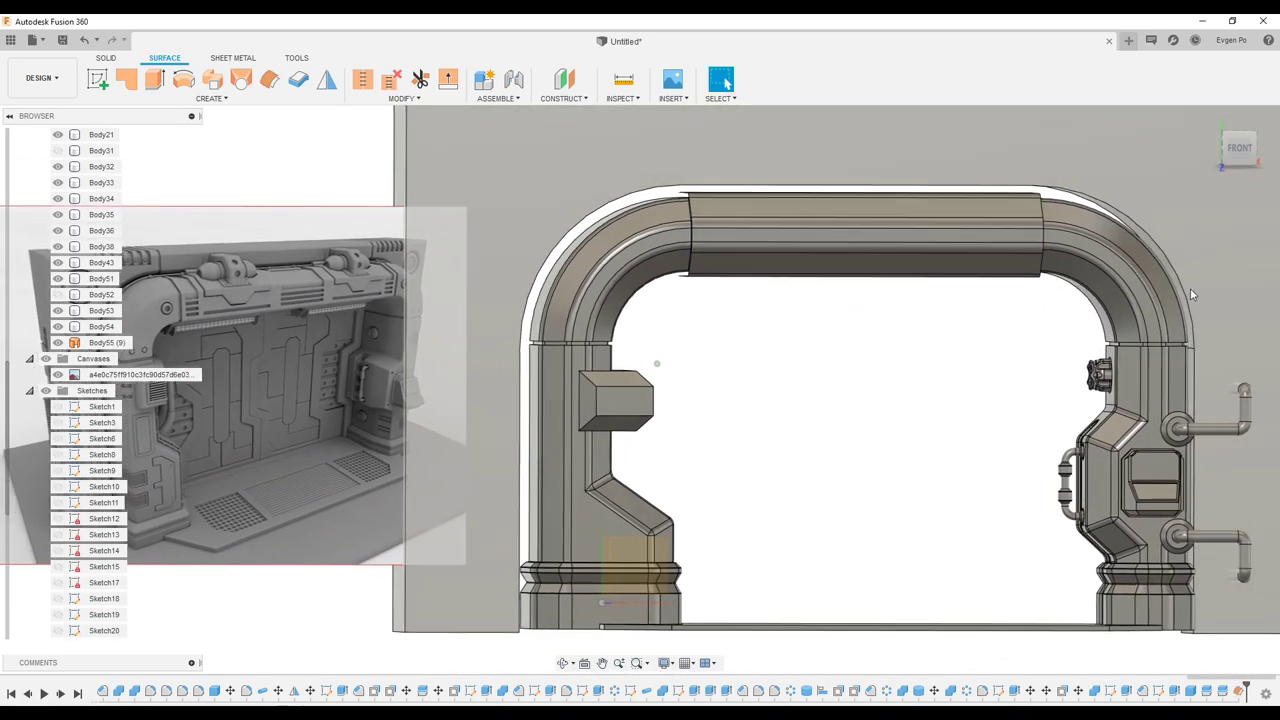
pyautogui.keyDown('shift'); pyautogui.moveTo(503, 306); pyautogui.dragTo(663, 366, button='middle'); pyautogui.keyUp('shift')
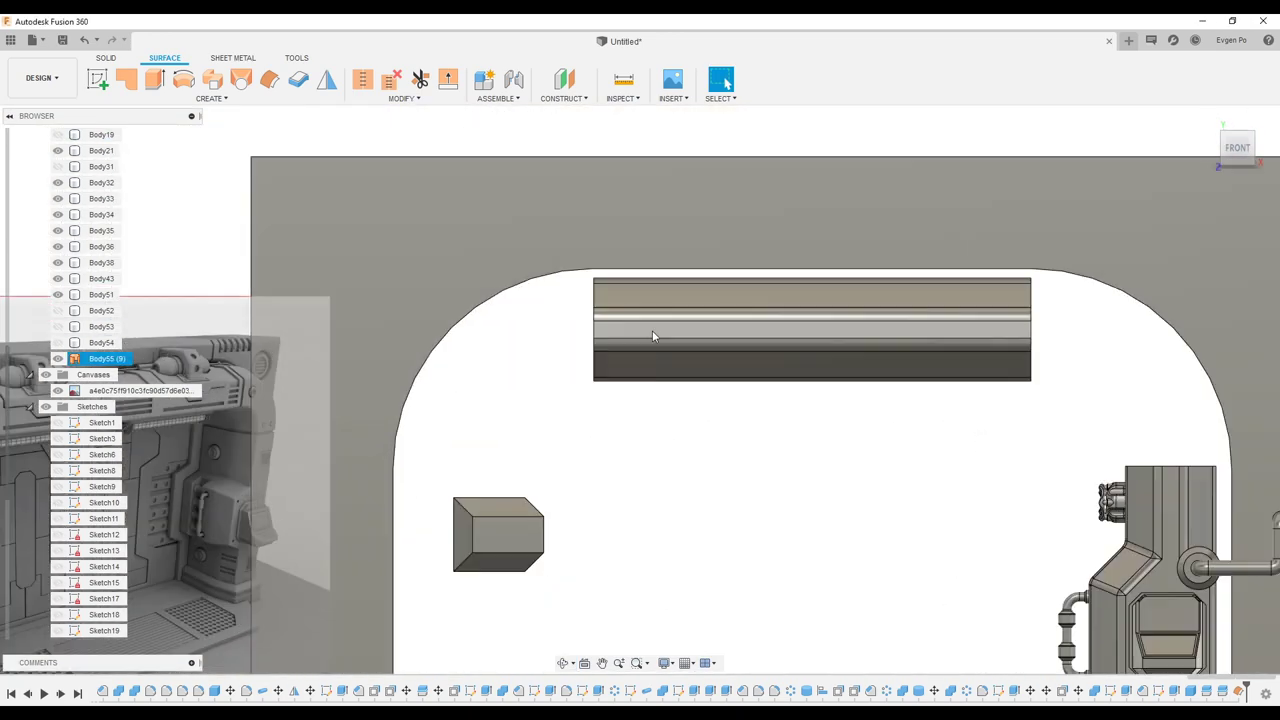
# - Sketch on the top cover, project its outline, and draw a thin slot rectangle
pyautogui.click(652, 336)
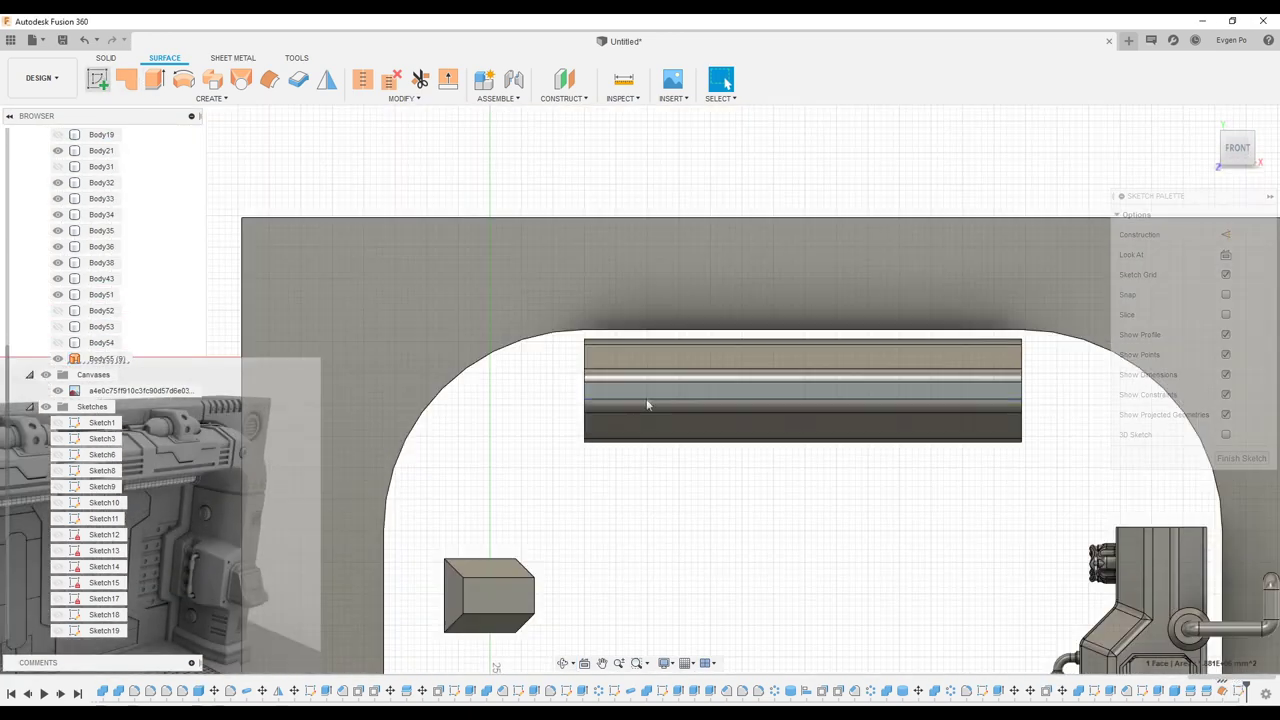
pyautogui.press('p')
pyautogui.press('Return')
pyautogui.scroll(-2, 500, 281)
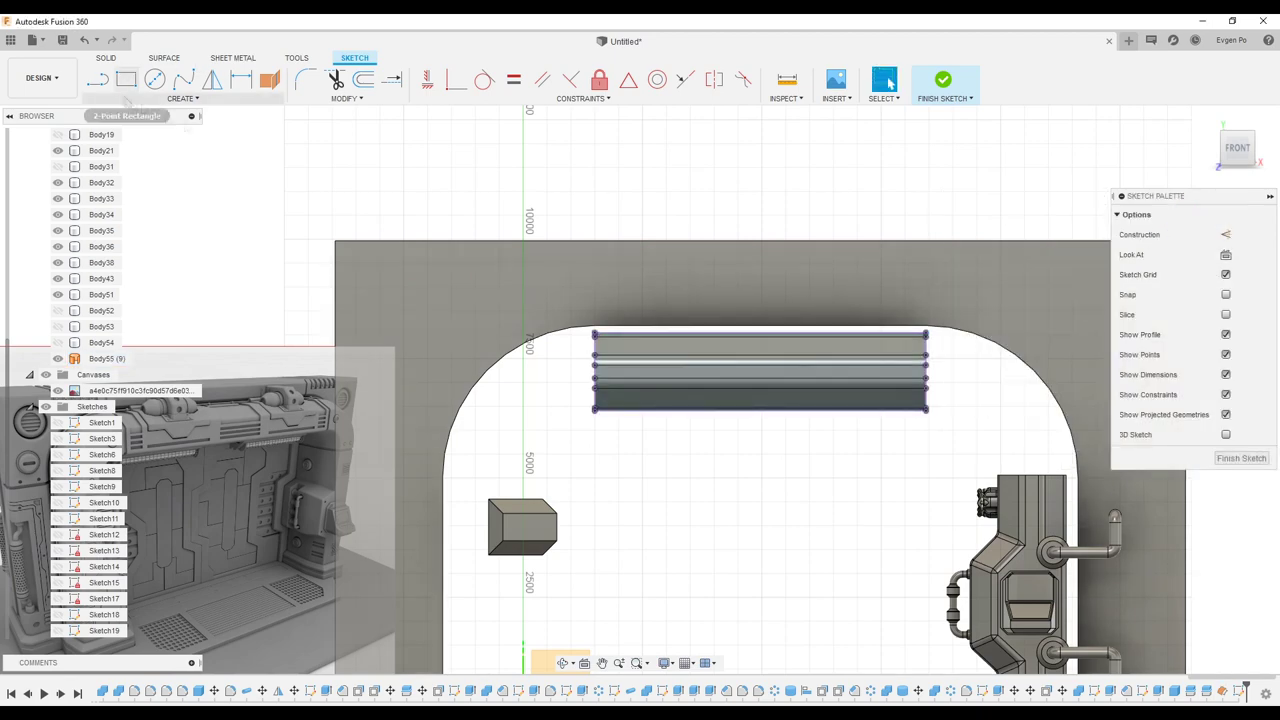
pyautogui.press('l')
pyautogui.scroll(3, 728, 328)
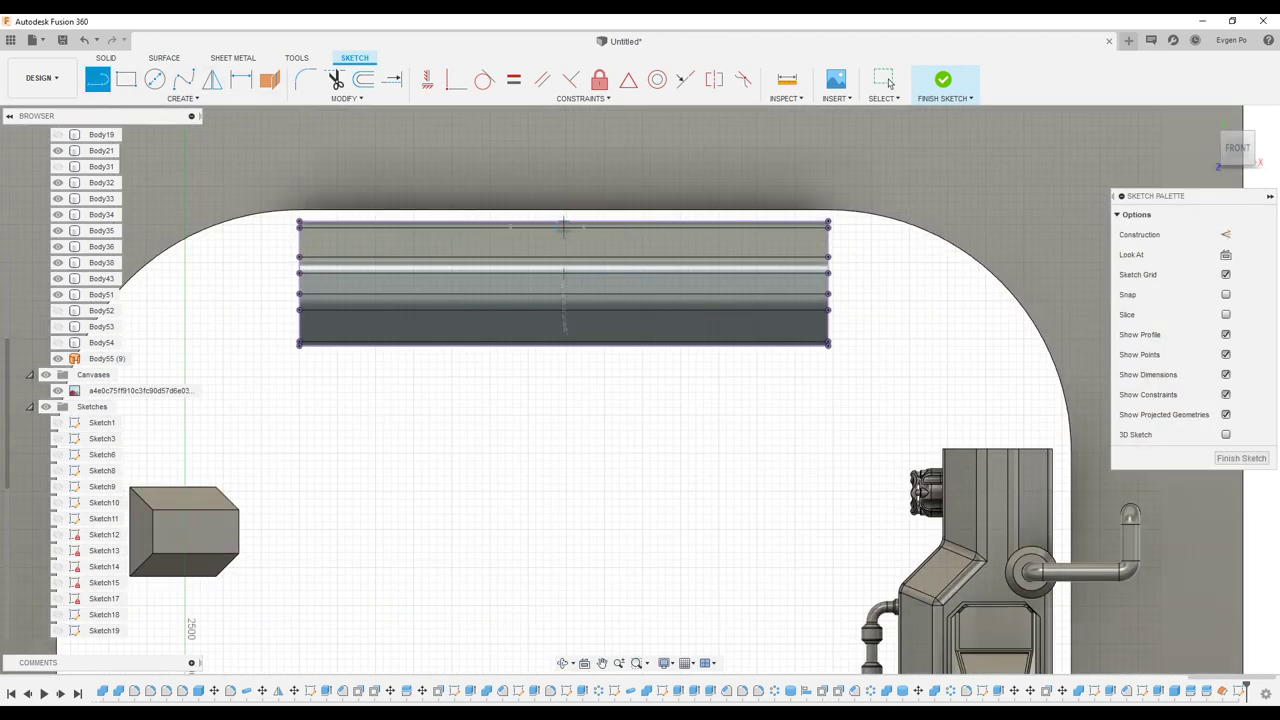
pyautogui.scroll(-3, 598, 380)
pyautogui.press('r')
pyautogui.scroll(3, 600, 380)
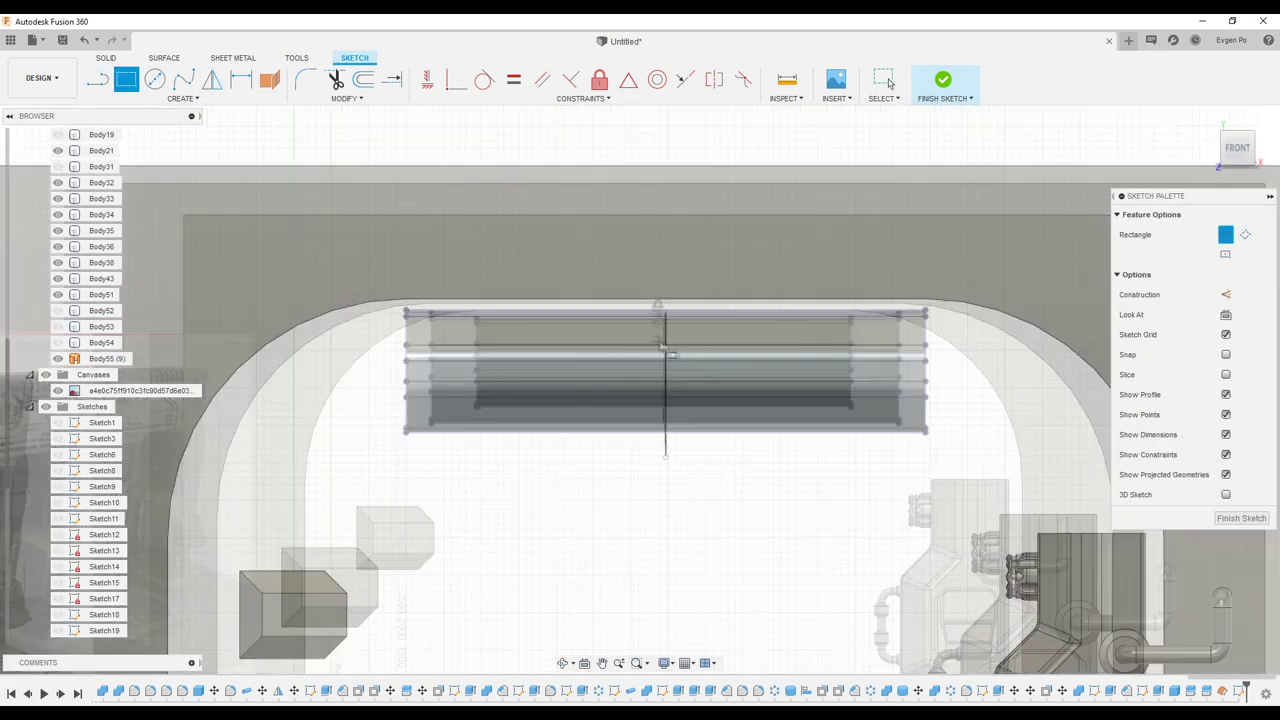
pyautogui.scroll(-3, 624, 168)
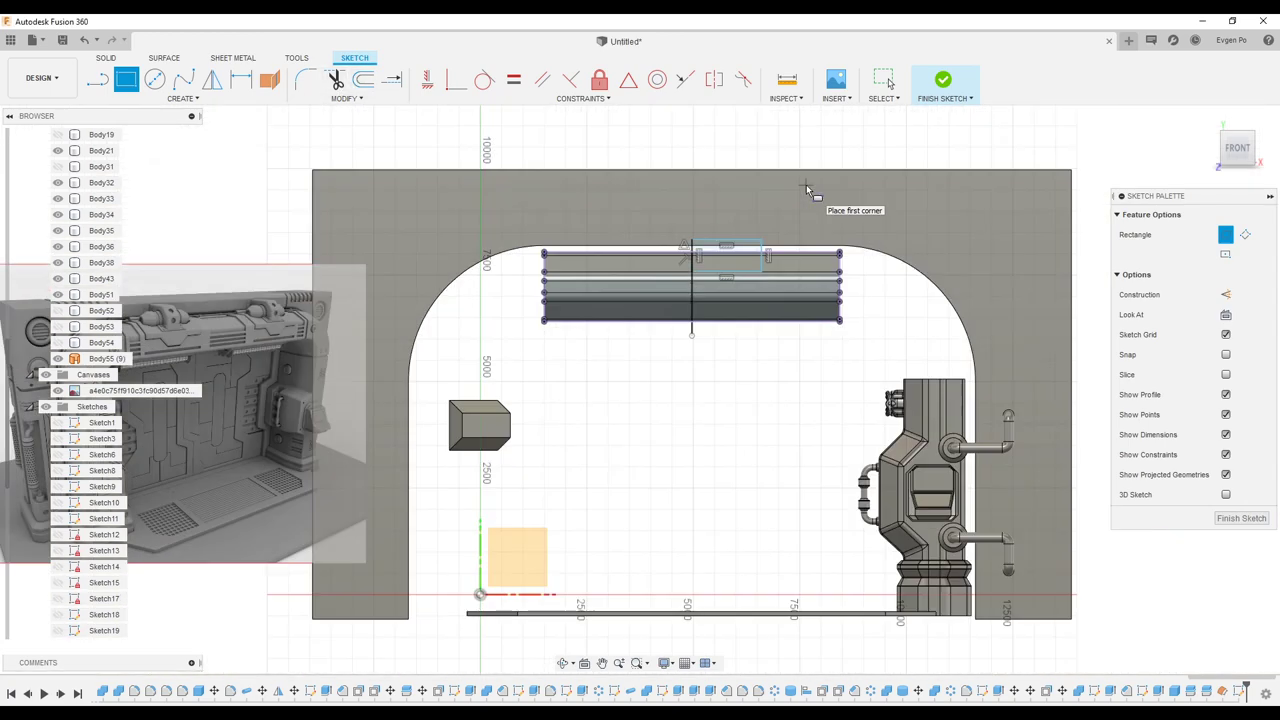
pyautogui.scroll(4, 620, 310)
pyautogui.scroll(1, 620, 300)
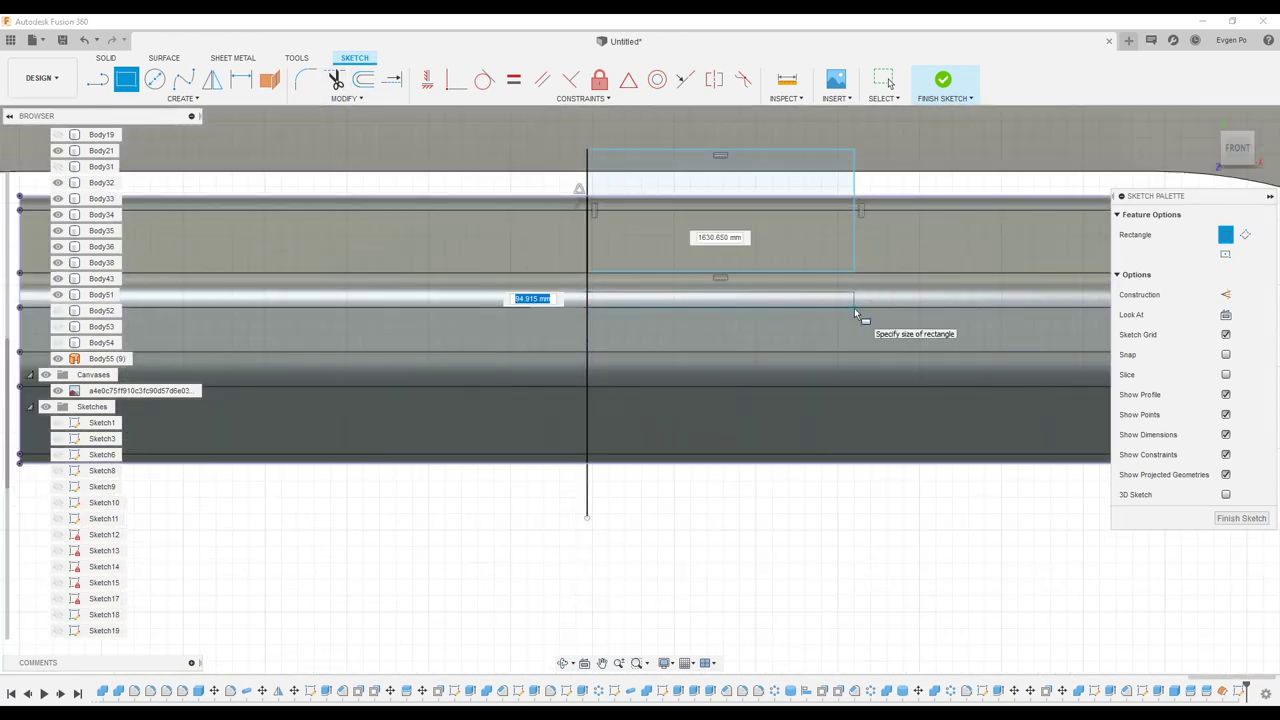
# - Pattern the slot rectangle into four copies spaced 400 mm apart
pyautogui.click(130, 331)
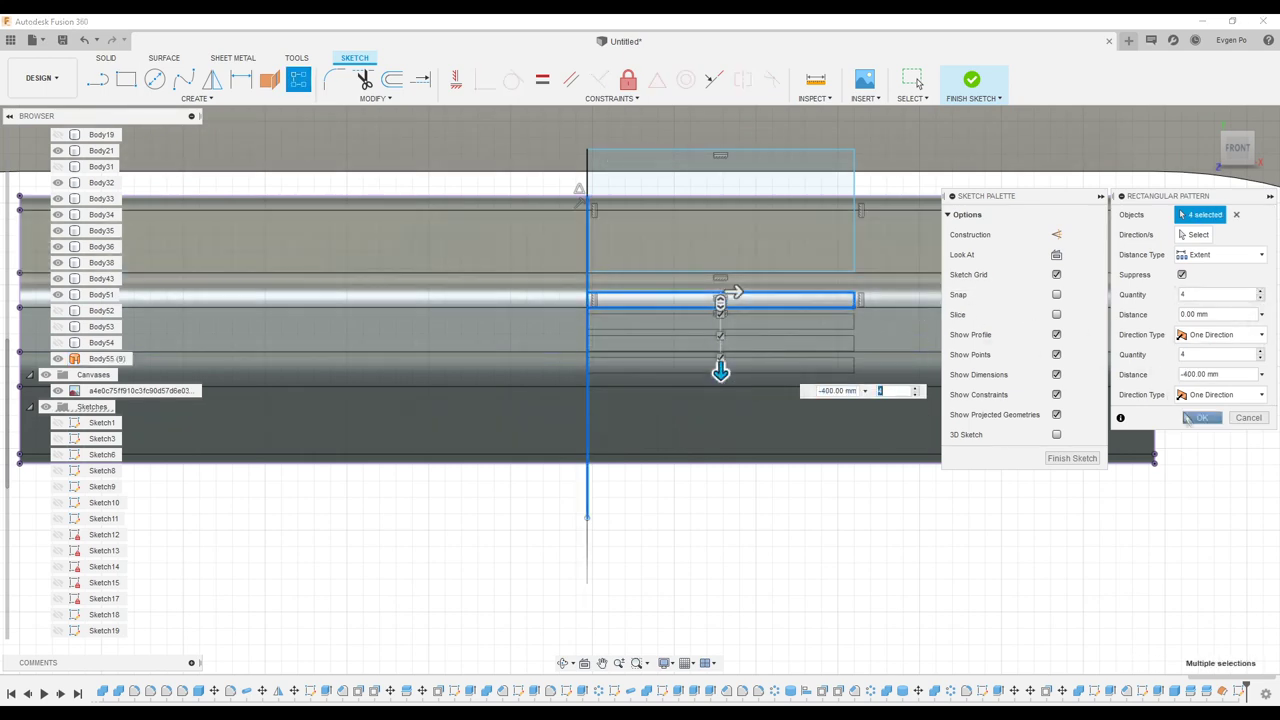
pyautogui.press('Return')
pyautogui.scroll(-4, 760, 350)
pyautogui.scroll(-2, 780, 335)
pyautogui.scroll(2, 792, 328)
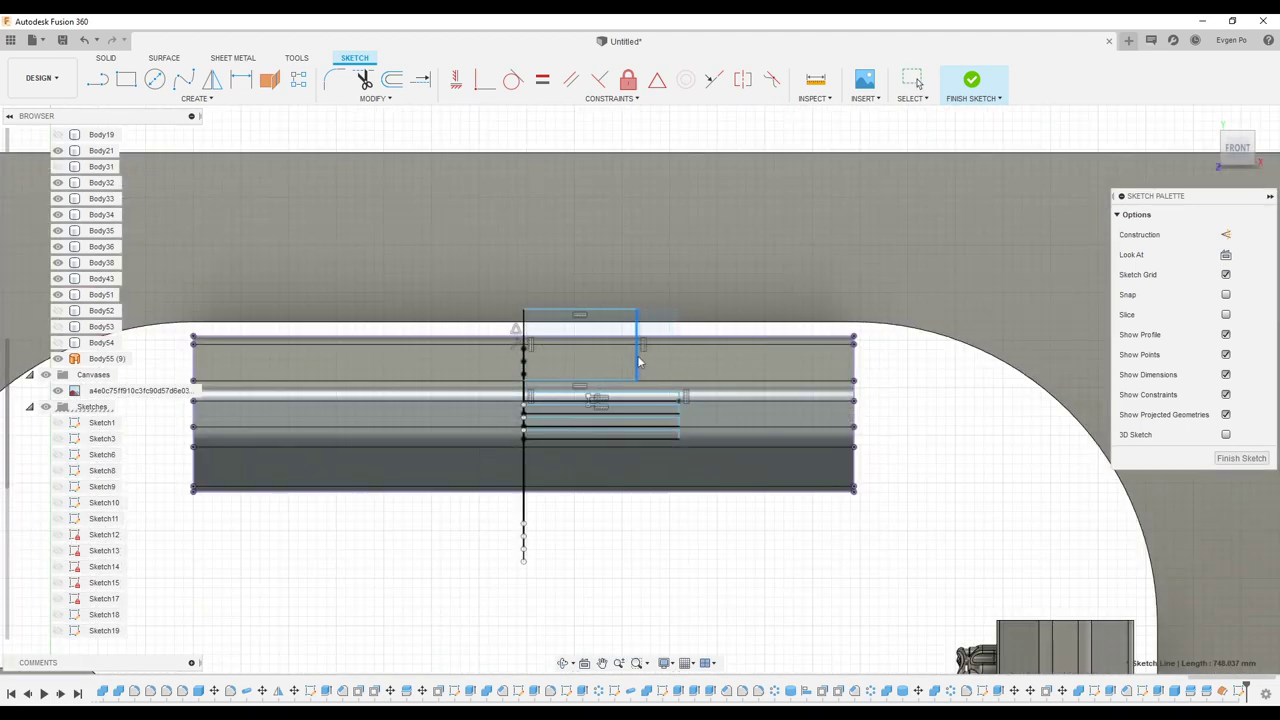
# - Draw the angled notch lines and mirror them about the centre line
pyautogui.press('l')
pyautogui.scroll(1, 625, 350)
pyautogui.scroll(1, 610, 330)
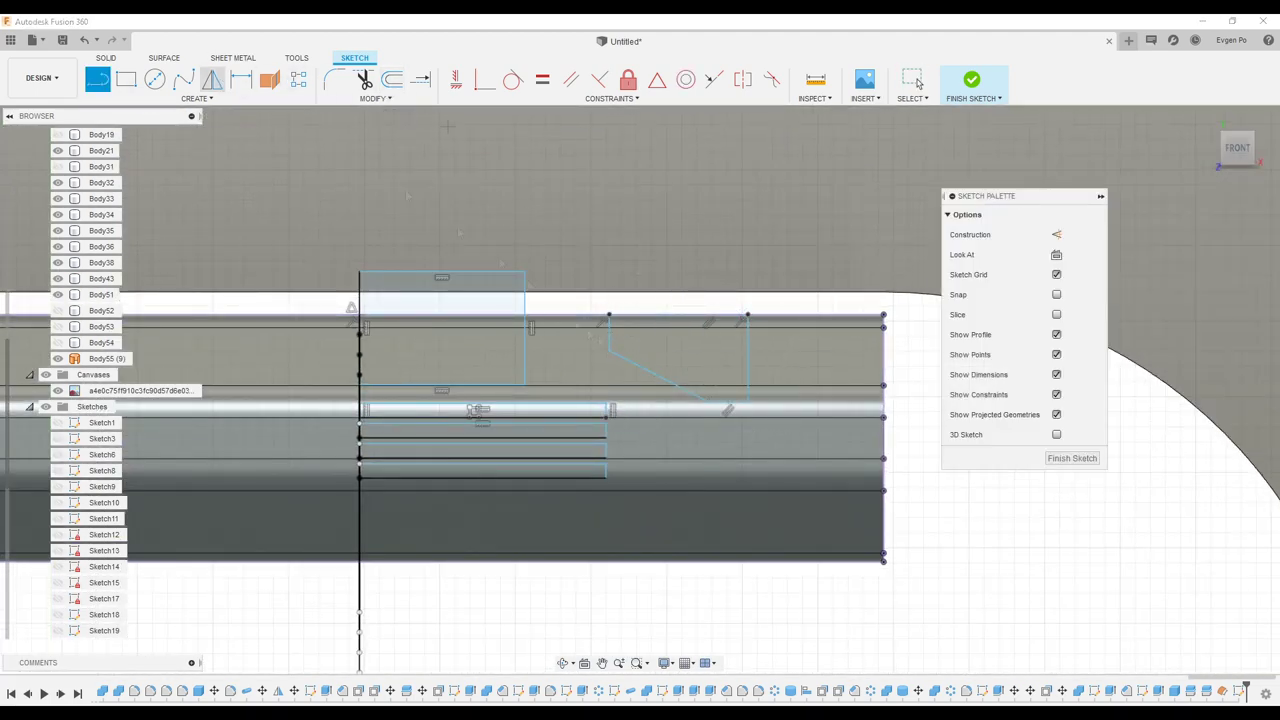
pyautogui.click(749, 352)
pyautogui.press('Return')
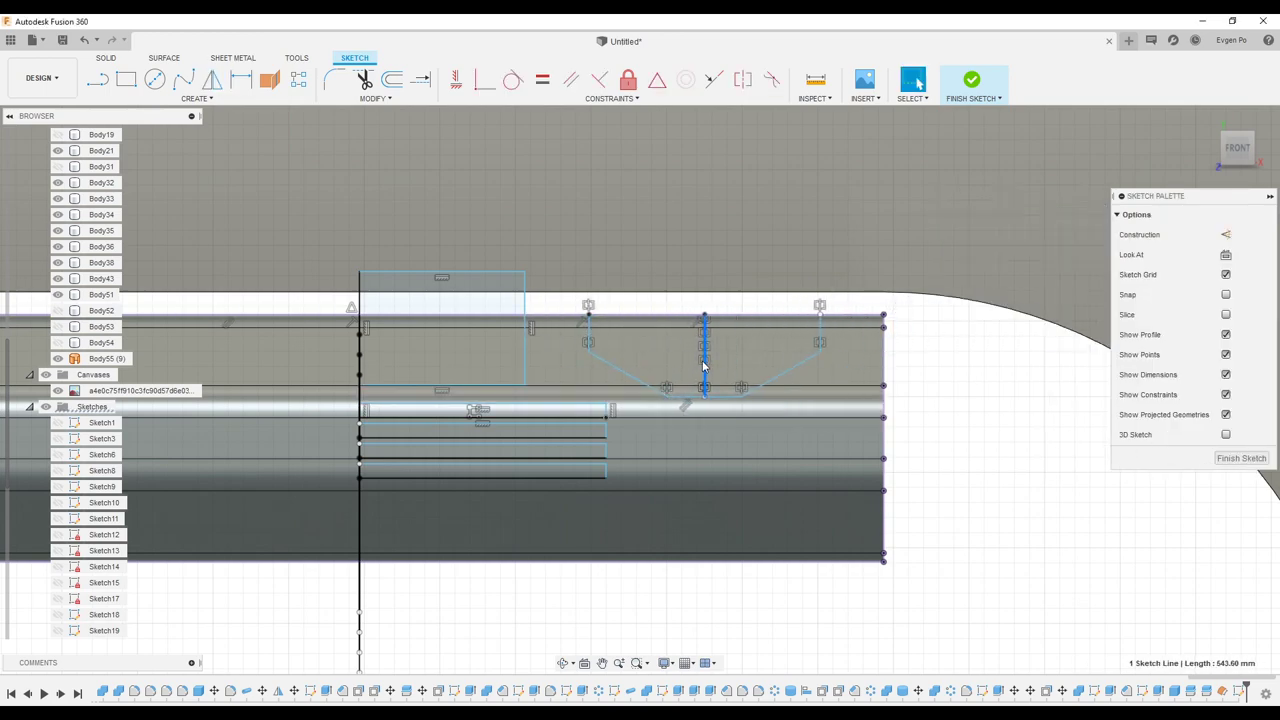
pyautogui.scroll(-3, 703, 366)
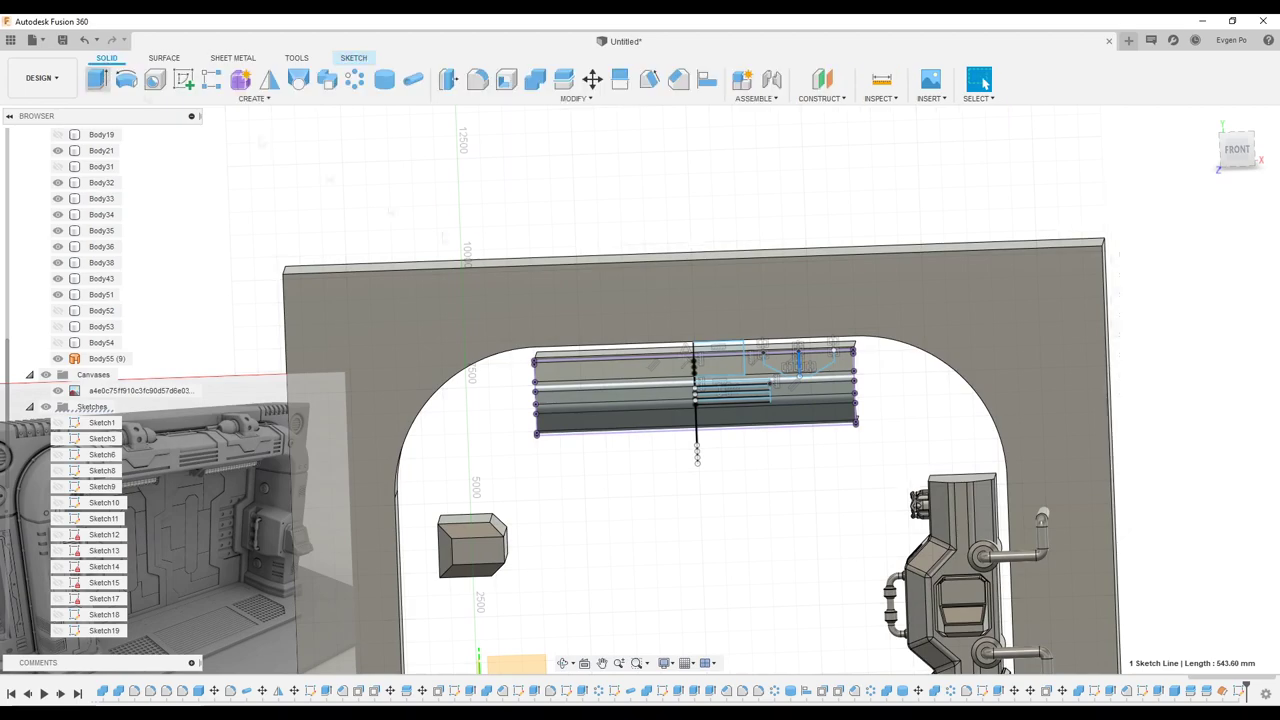
# - Extrude-cut the four slots and notches through the cover, excluding Body2 from the cut
pyautogui.click(98, 79)
pyautogui.click(770, 405)
pyautogui.moveTo(686, 449)
pyautogui.mouseDown()
pyautogui.moveTo(612, 400)
pyautogui.moveTo(629, 405)
pyautogui.mouseUp()
pyautogui.click(1153, 361)
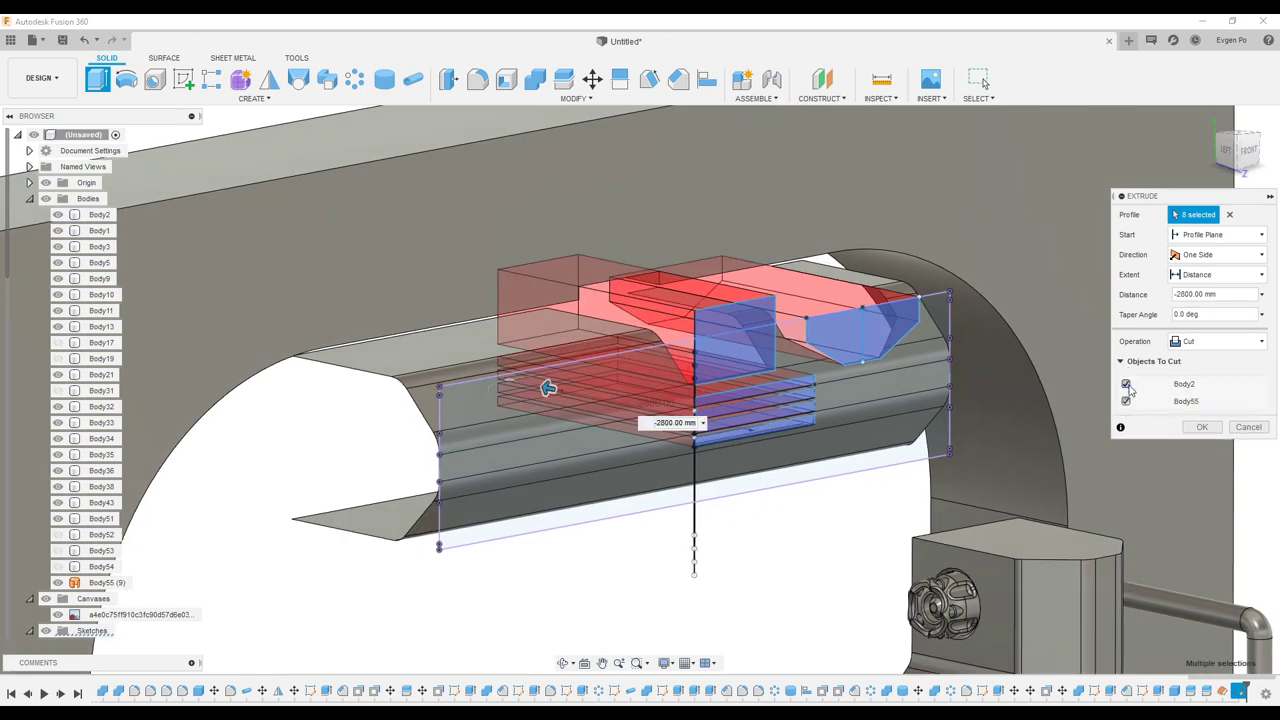
pyautogui.click(1198, 426)
# - Go to the SURFACE tools to begin splitting the cover
pyautogui.scroll(-3, 1140, 407)
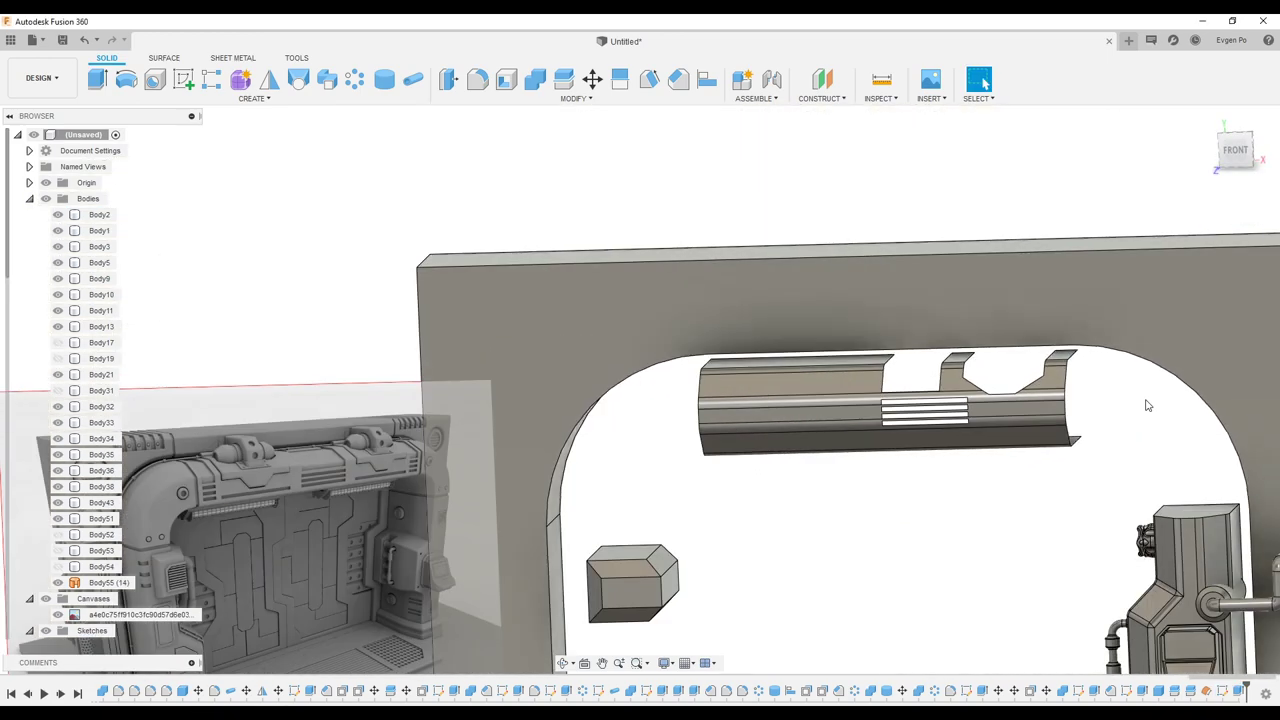
pyautogui.scroll(-2, 1148, 405)
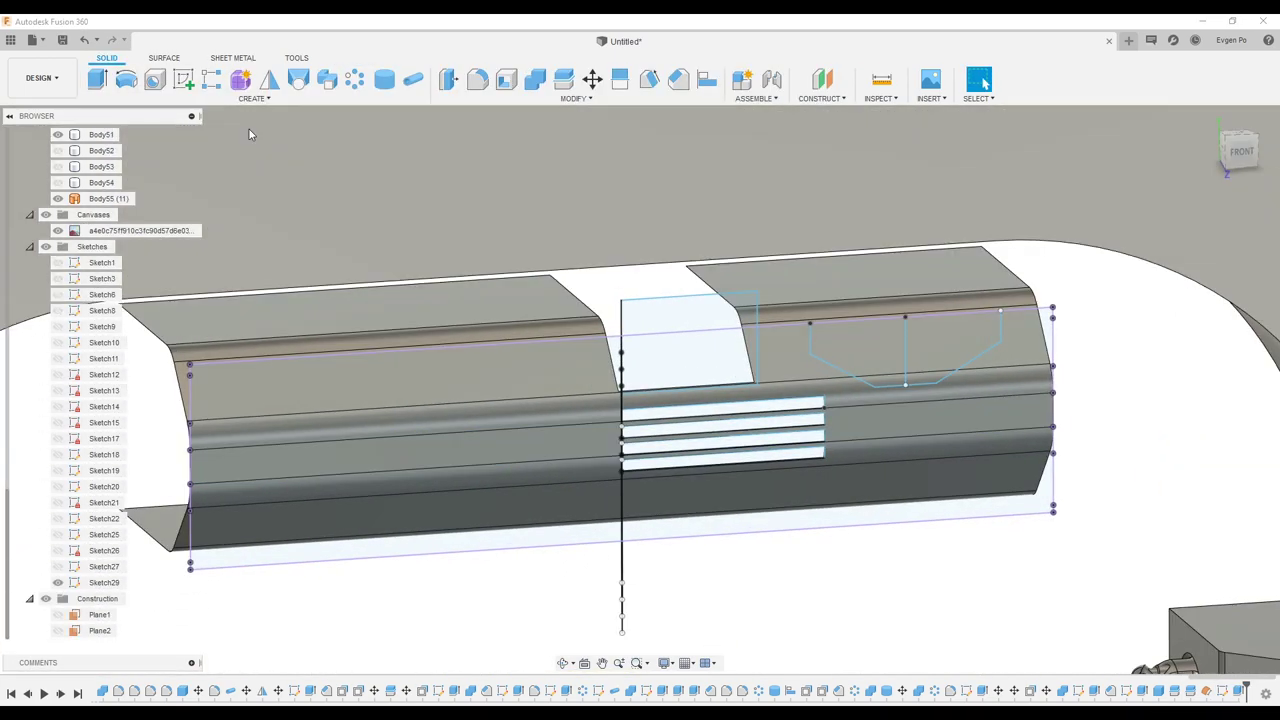
pyautogui.click(164, 57)
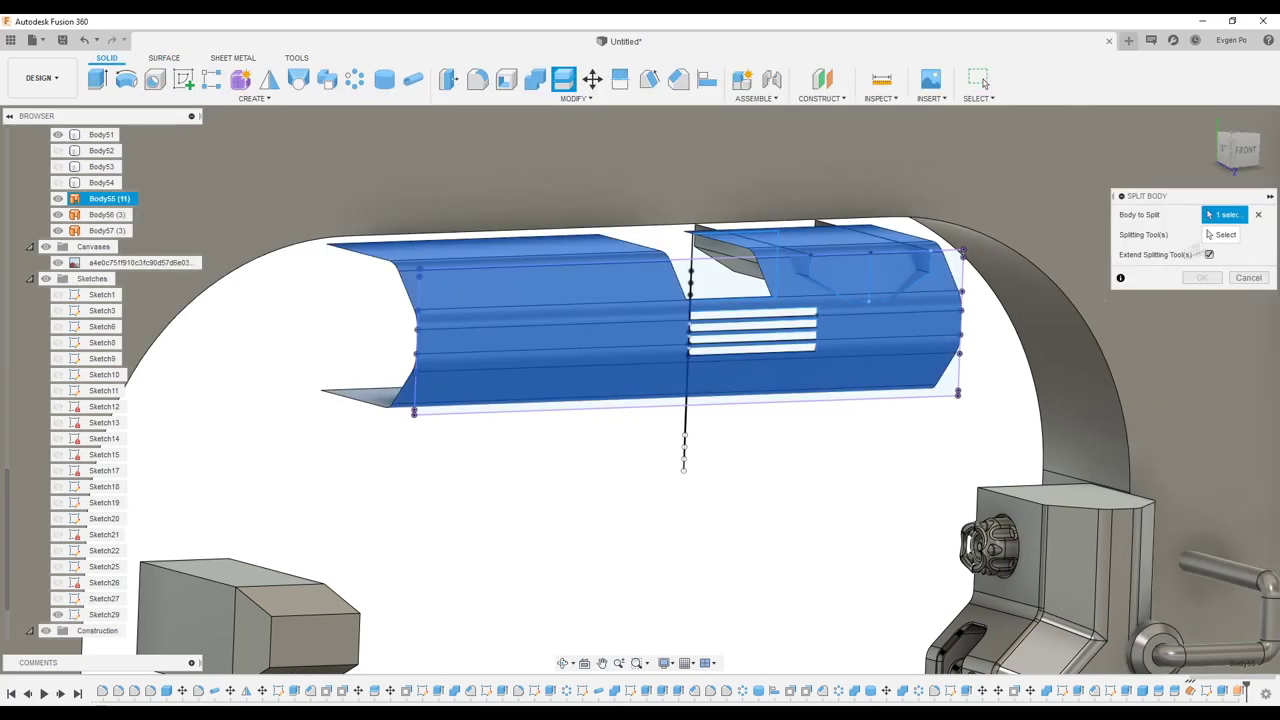
# - Stitch the notch surfaces into one and split the top cover body with it
pyautogui.click(950, 175)
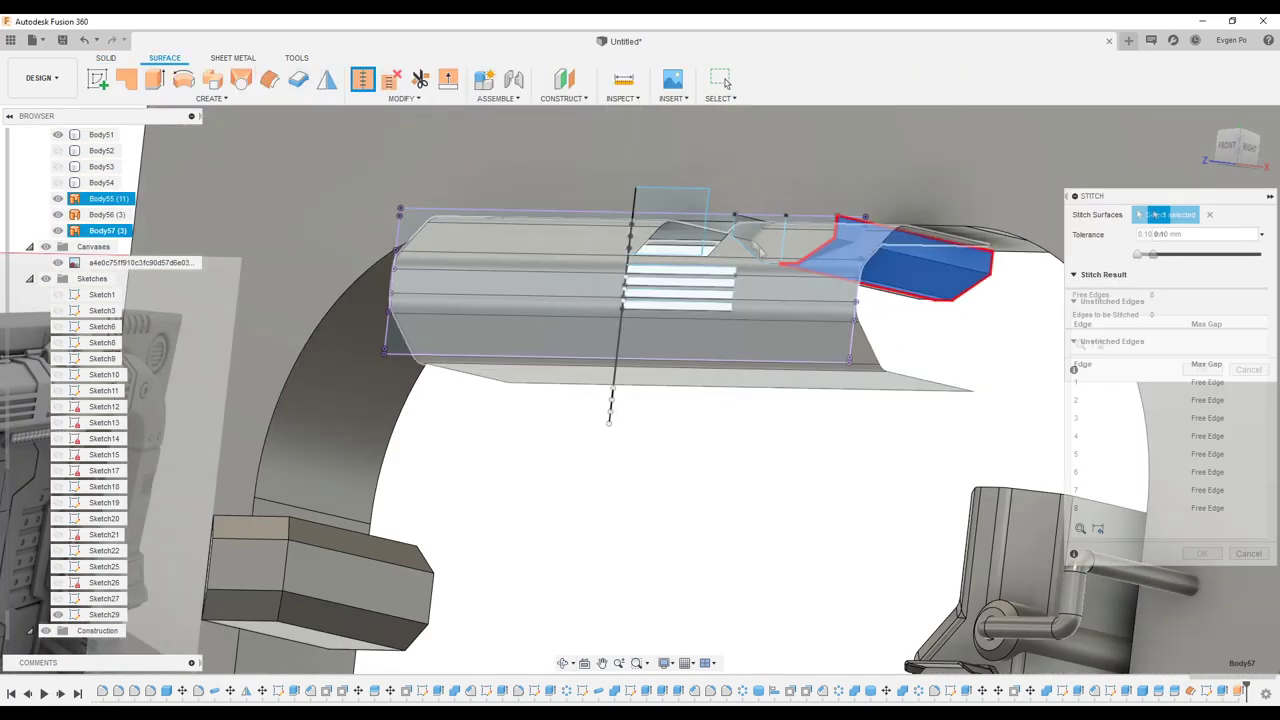
pyautogui.click(1205, 660)
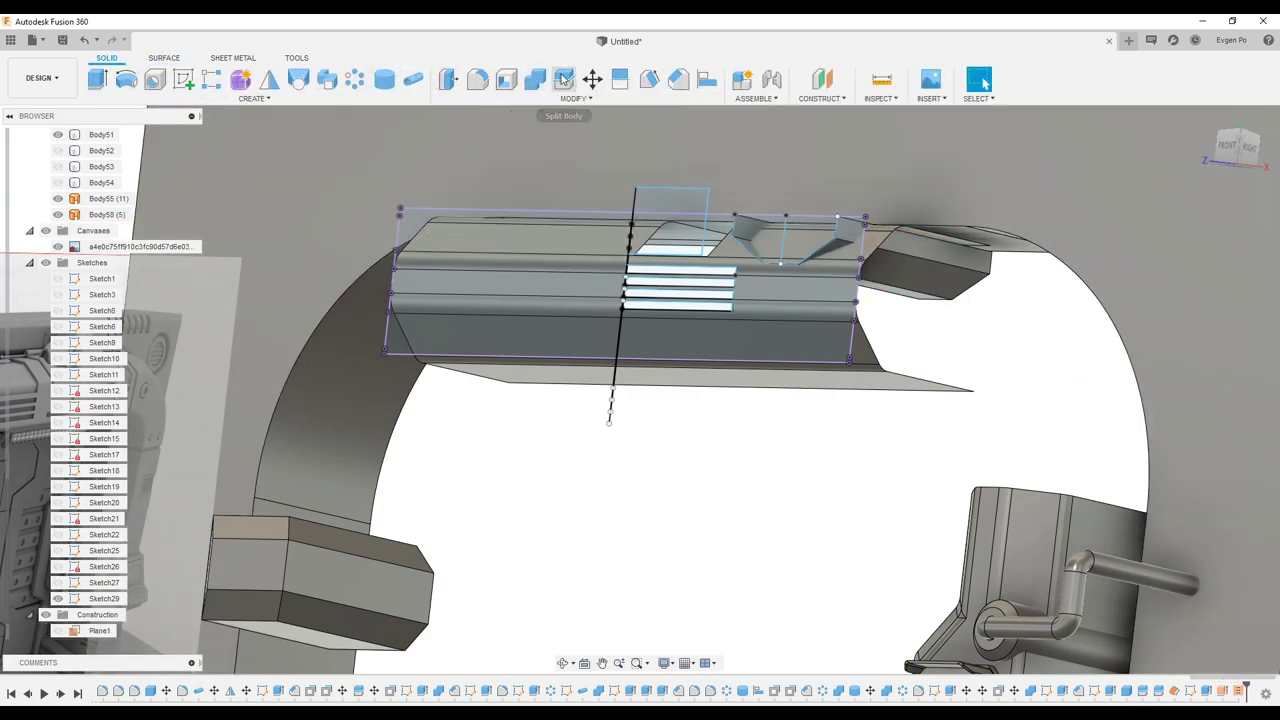
pyautogui.click(593, 450)
pyautogui.press('Return')
pyautogui.keyDown('shift'); pyautogui.moveTo(593, 450); pyautogui.dragTo(593, 450, button='middle'); pyautogui.keyUp('shift')
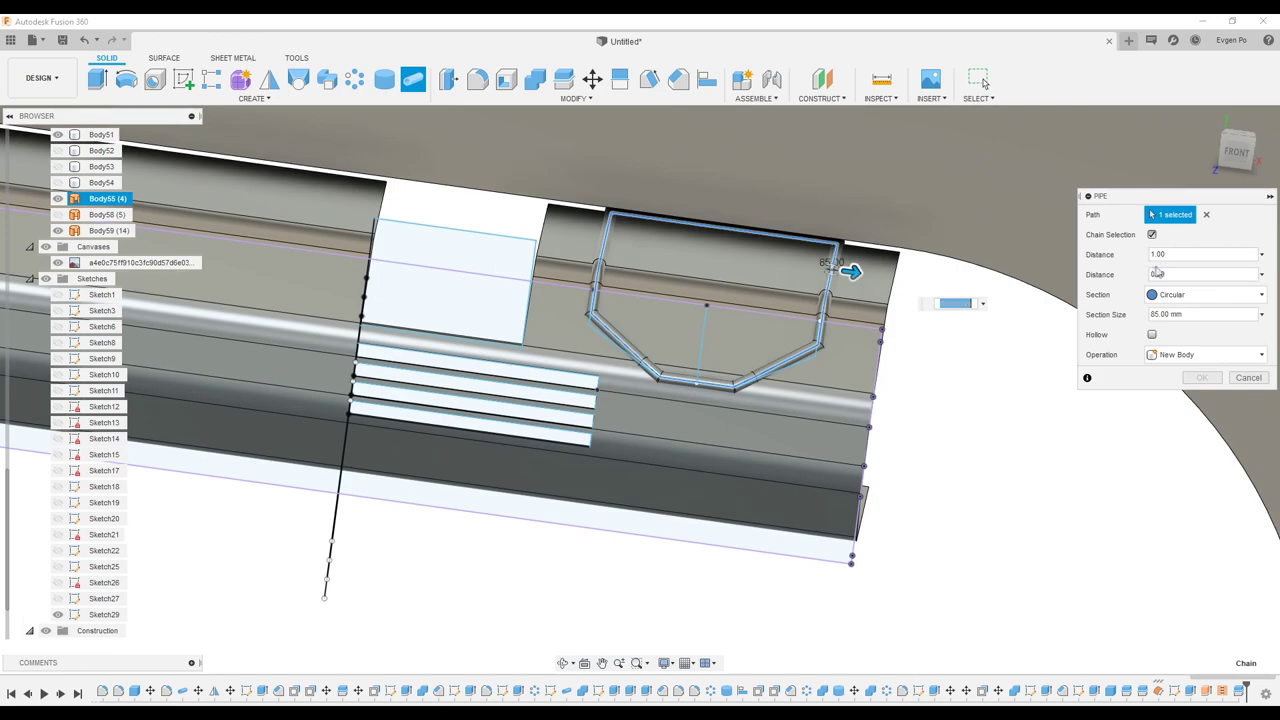
# - Cut an 85 mm square pipe groove along the V-notch outline, then orbit back to the front
pyautogui.click(1167, 389)
pyautogui.click(1205, 294)
pyautogui.click(1200, 398)
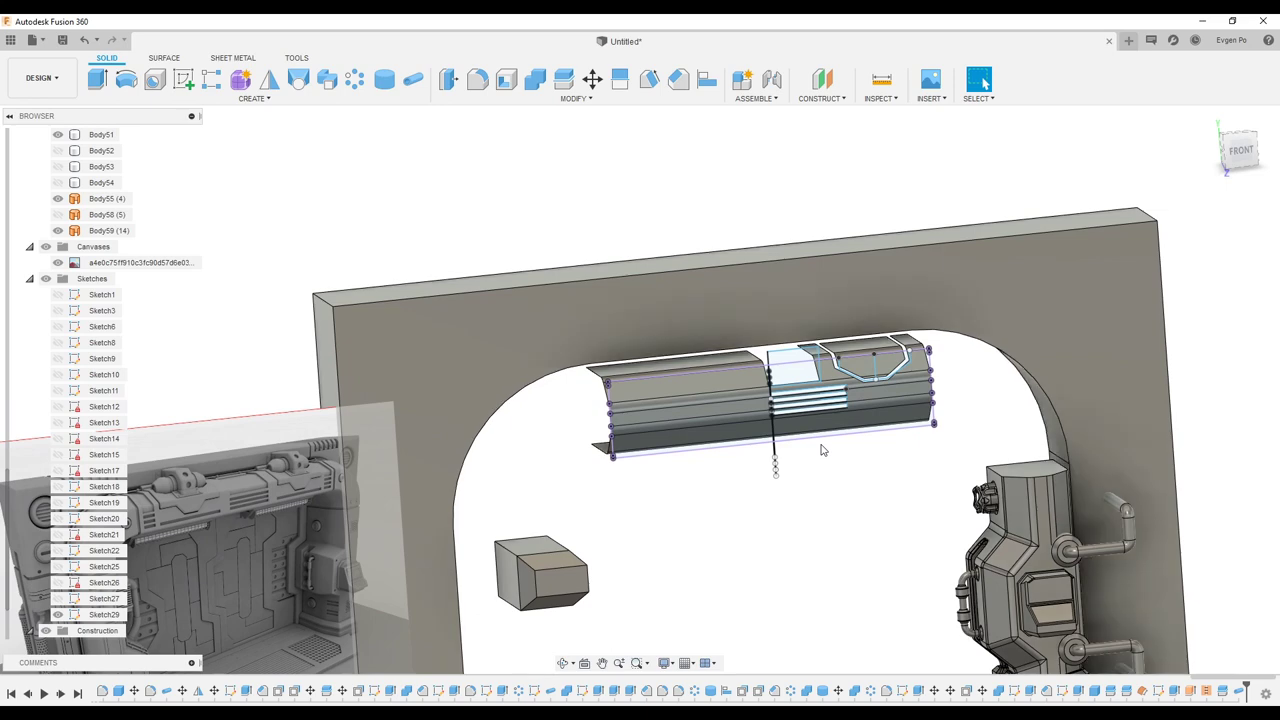
pyautogui.keyDown('shift'); pyautogui.moveTo(821, 450); pyautogui.dragTo(1031, 443, button='middle'); pyautogui.keyUp('shift')
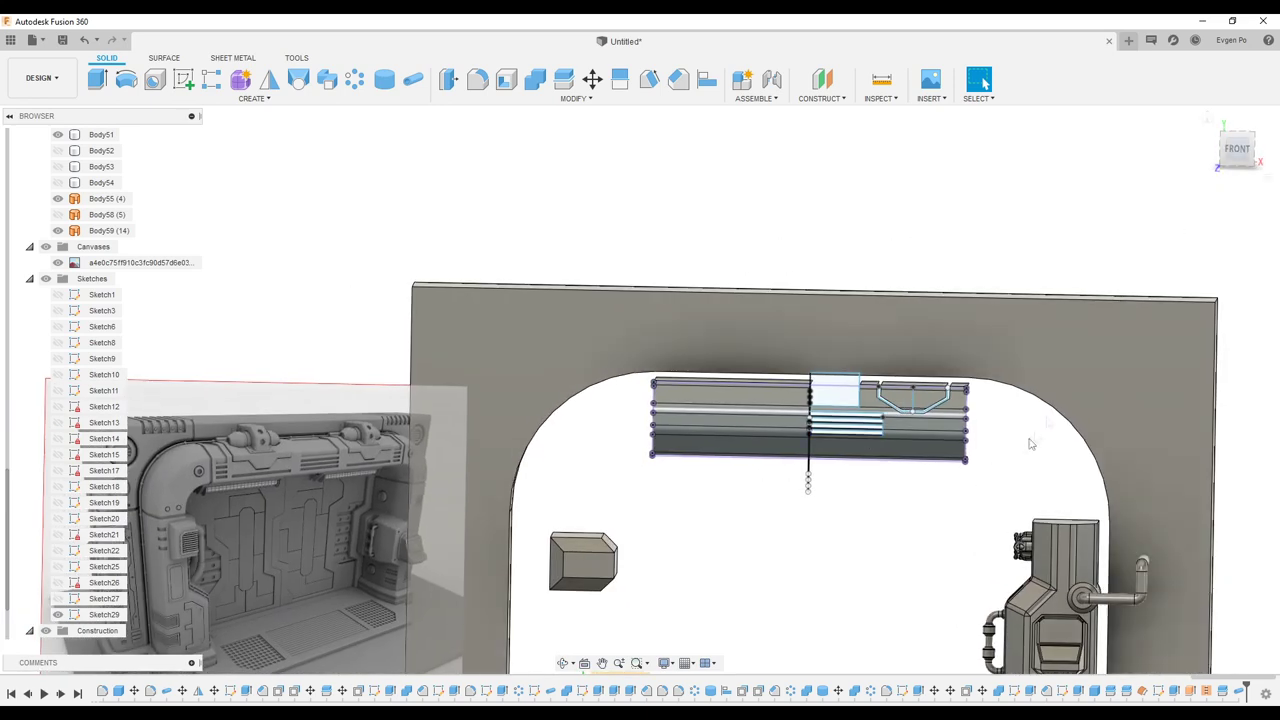
pyautogui.scroll(3, 969, 446)
pyautogui.rightClick(102, 310)
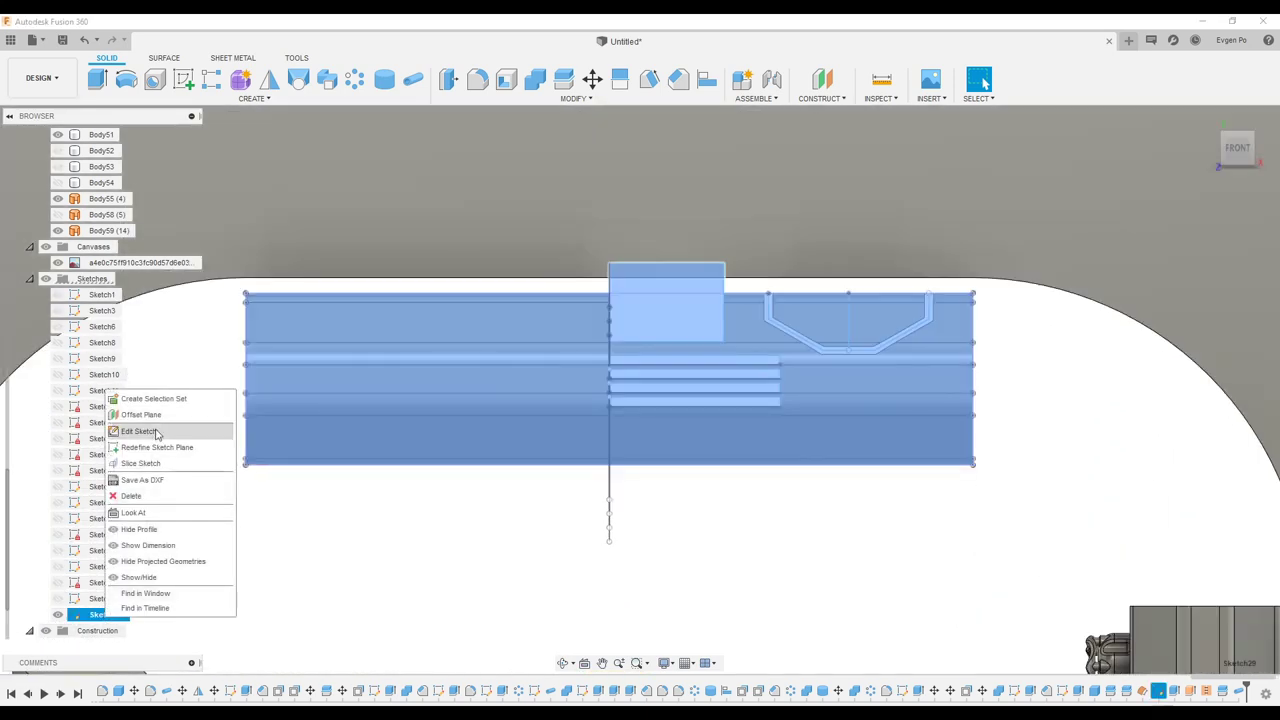
# - Edit the cover sketch and mirror the notch lines to the bottom edge
pyautogui.click(150, 358)
pyautogui.press('l')
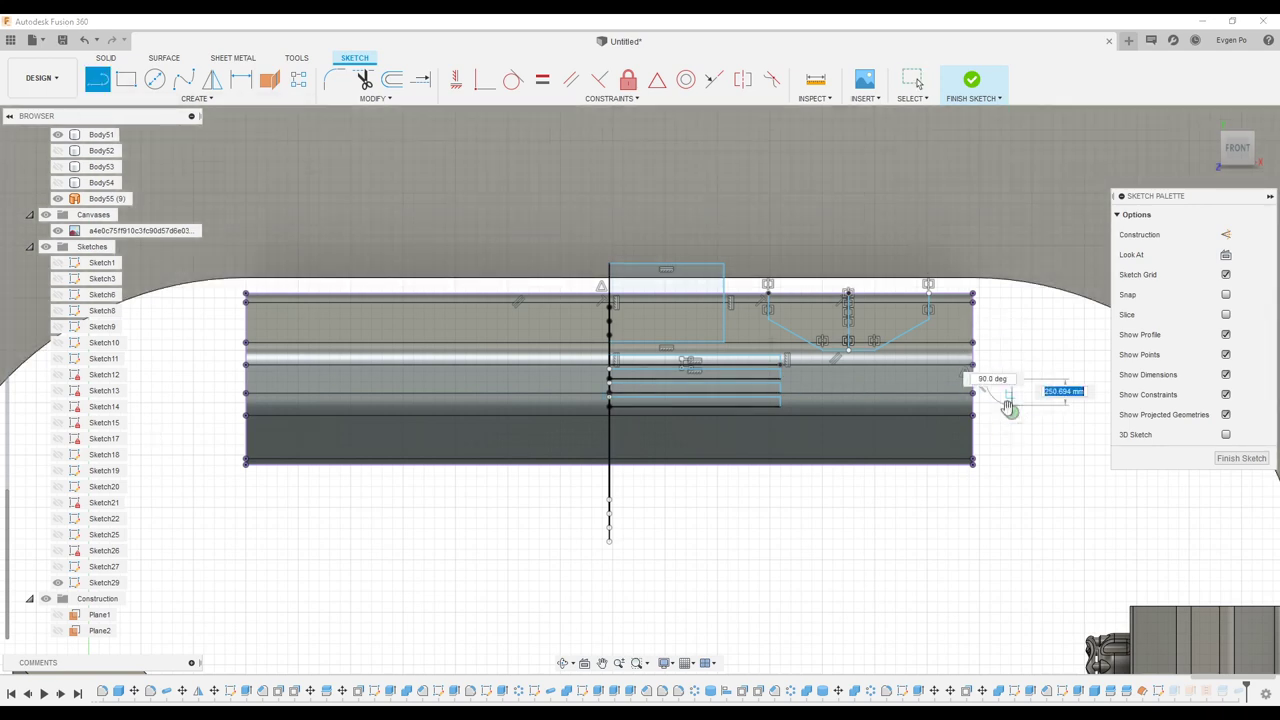
pyautogui.press('m')
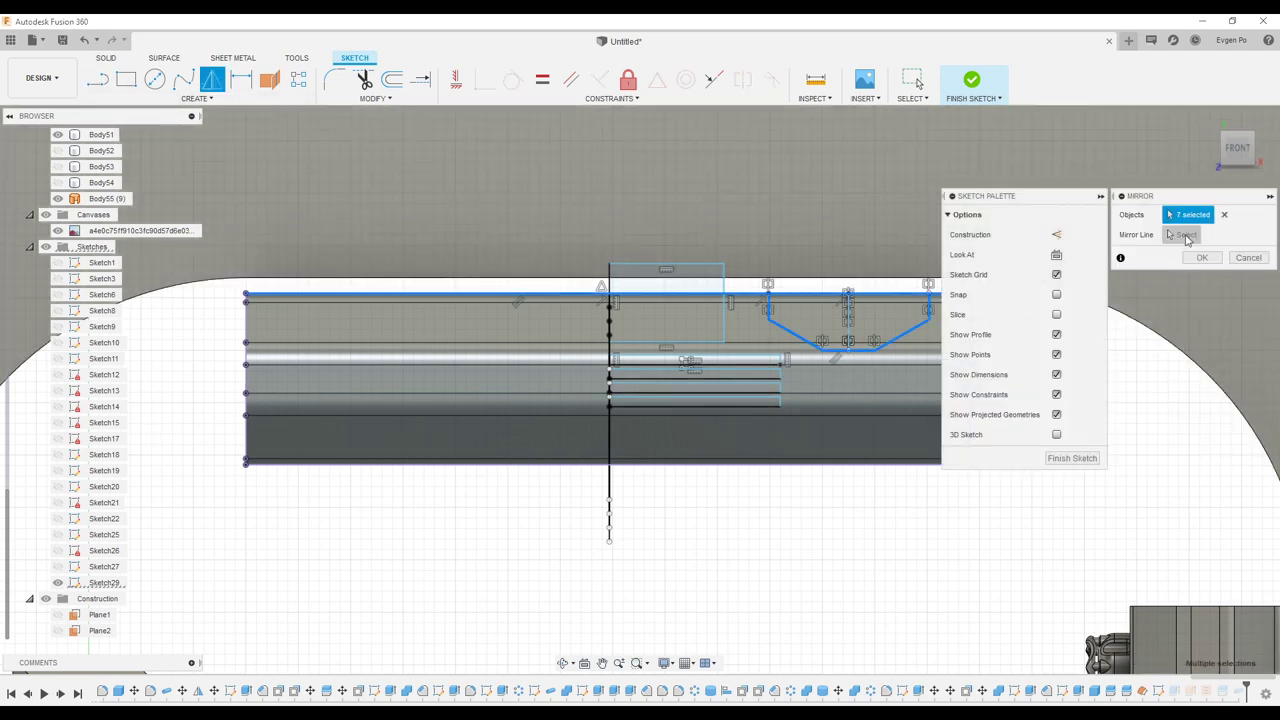
pyautogui.moveTo(980, 378); pyautogui.dragTo(831, 341, button='middle')
pyautogui.click(831, 341)
pyautogui.press('Return')
# - Extrude a surface from the mirrored notch profile and split the cover body with it
pyautogui.click(165, 58)
pyautogui.click(154, 78)
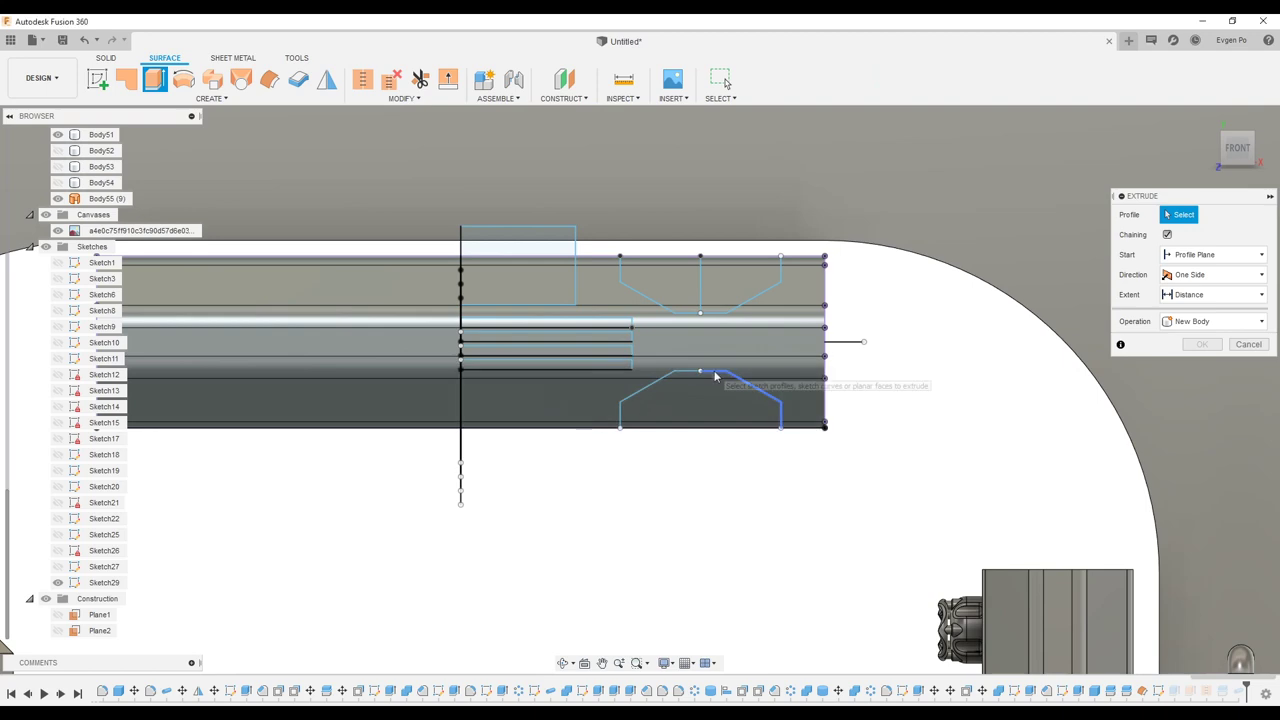
pyautogui.click(690, 398)
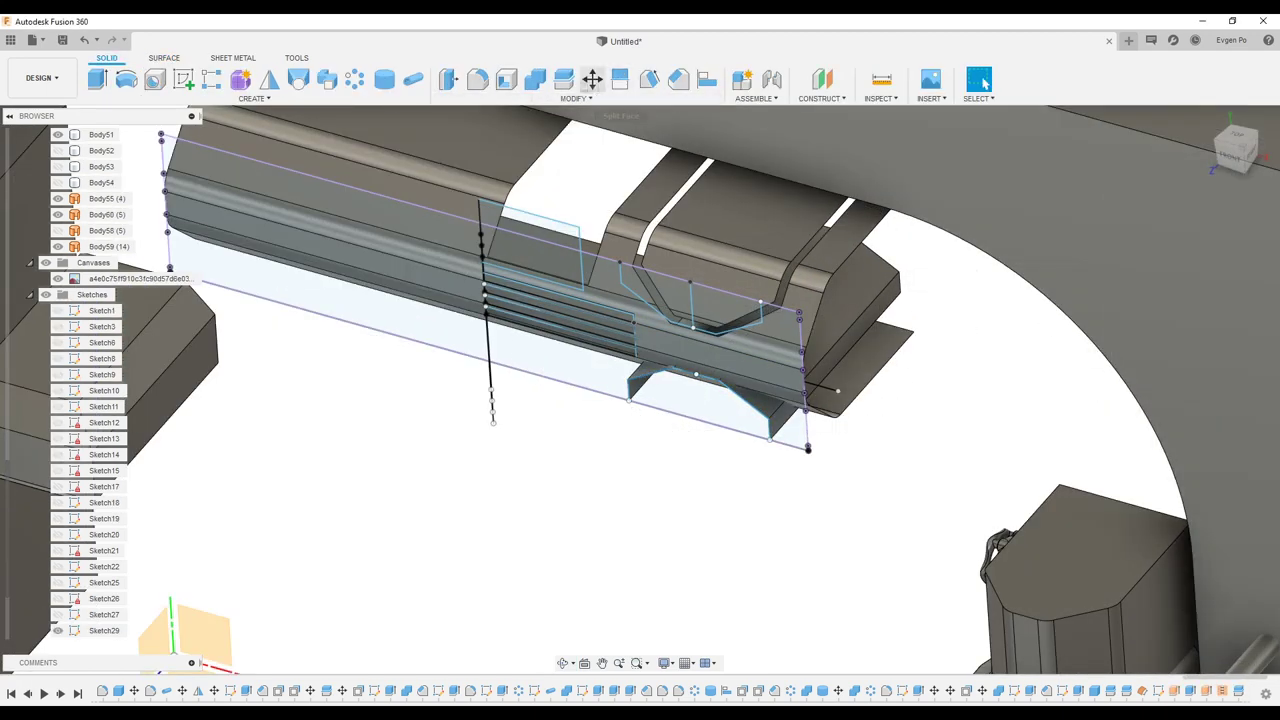
pyautogui.click(563, 78)
pyautogui.keyDown('shift'); pyautogui.moveTo(1170, 700); pyautogui.dragTo(1180, 655, button='middle'); pyautogui.keyUp('shift')
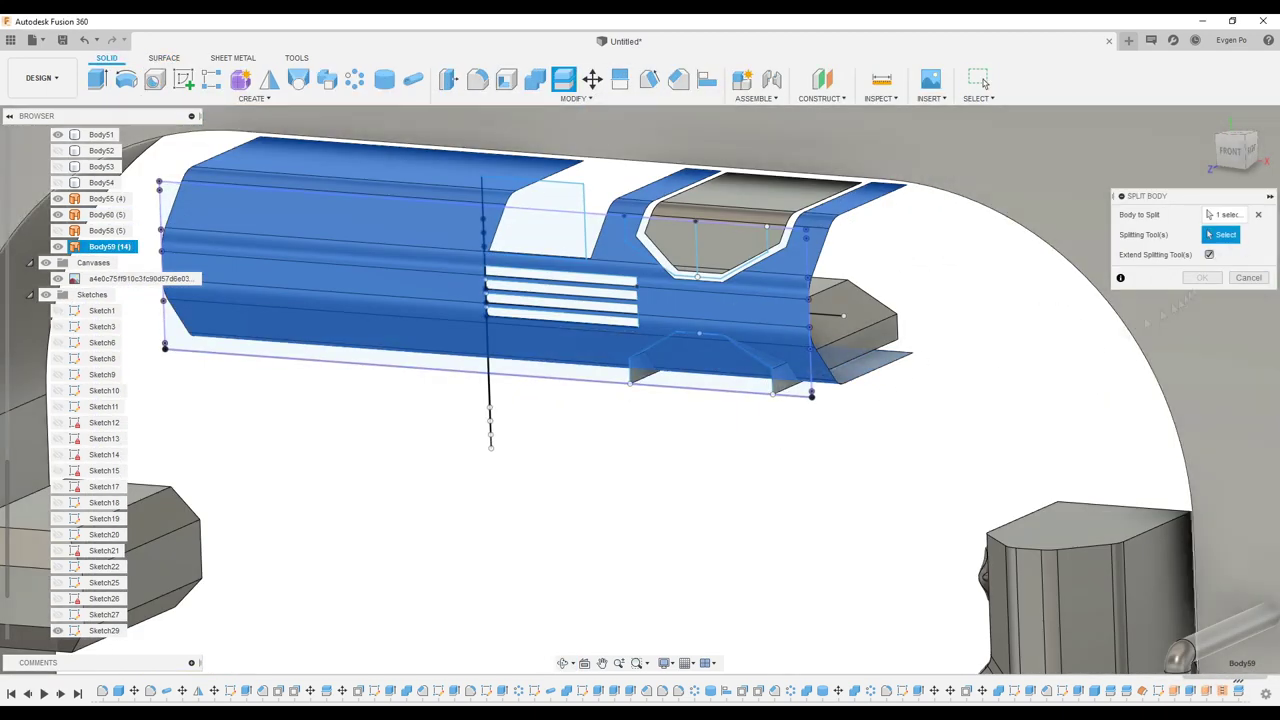
pyautogui.click(857, 309)
pyautogui.press('Return')
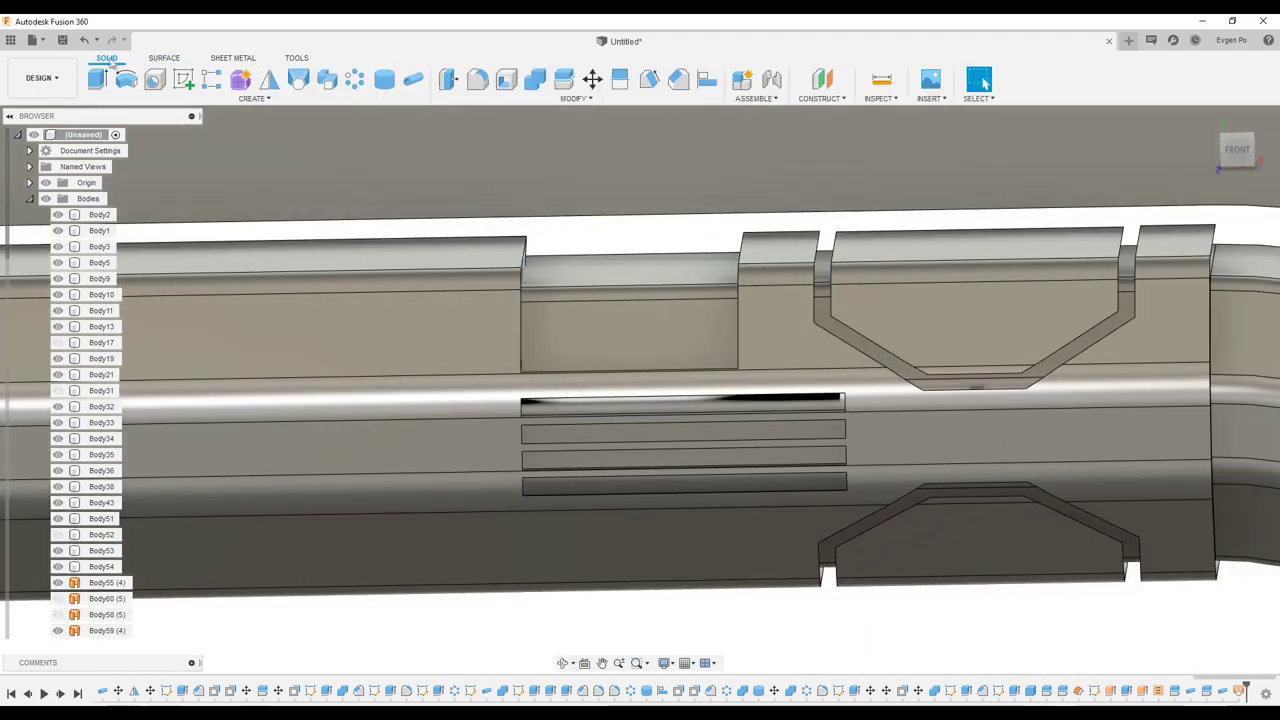
pyautogui.click(563, 80)
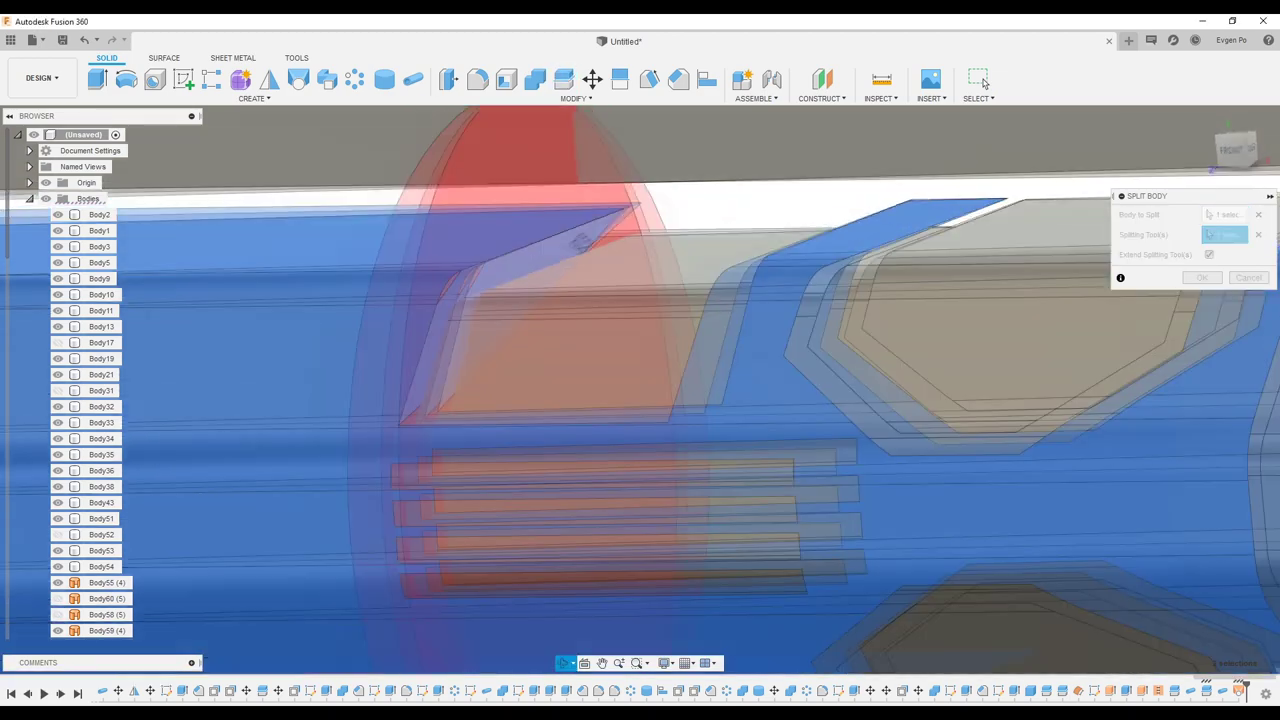
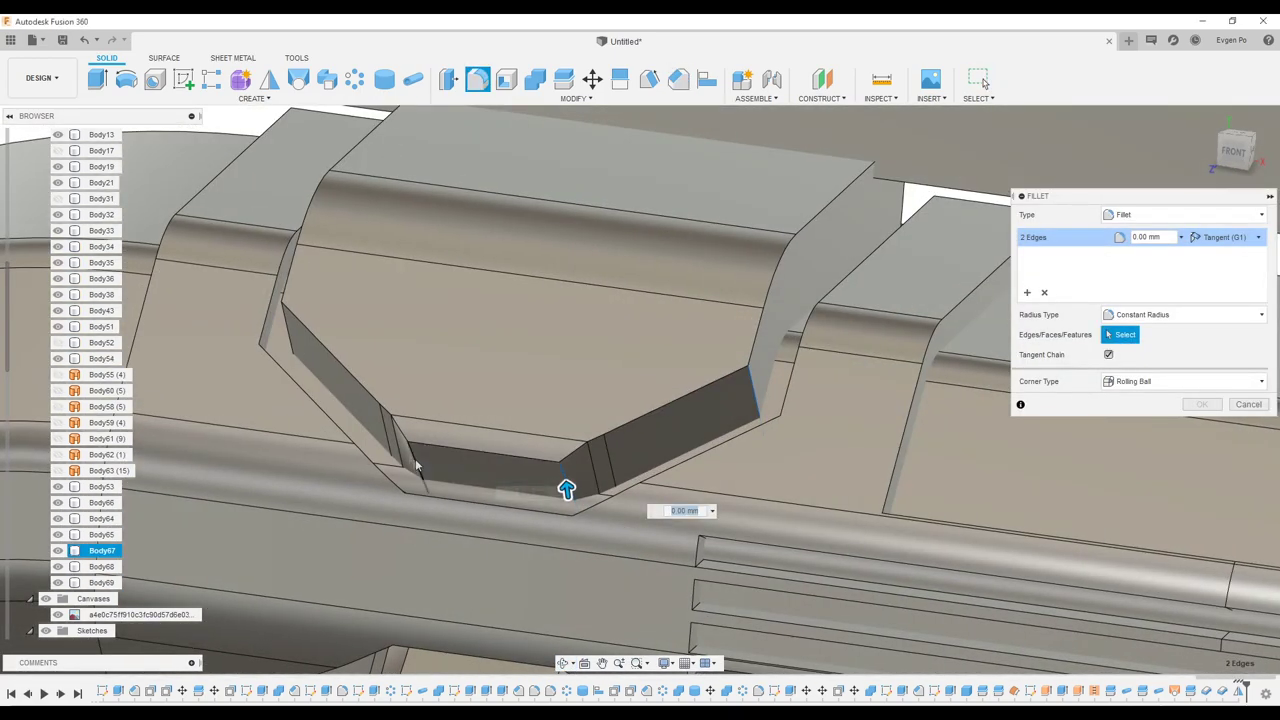
# - Fillet the vent pocket edges at 200 mm and apply the 60 mm pocket chamfer
pyautogui.write('200')
pyautogui.press('Return')
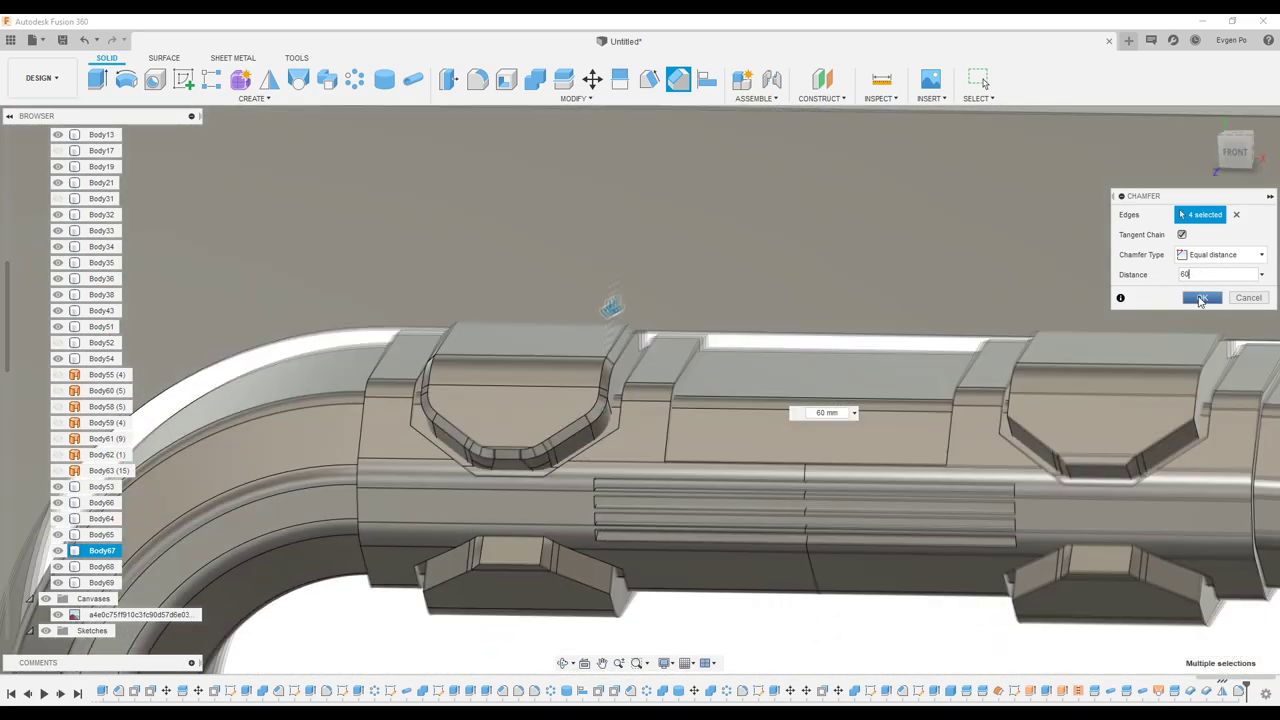
pyautogui.click(1201, 297)
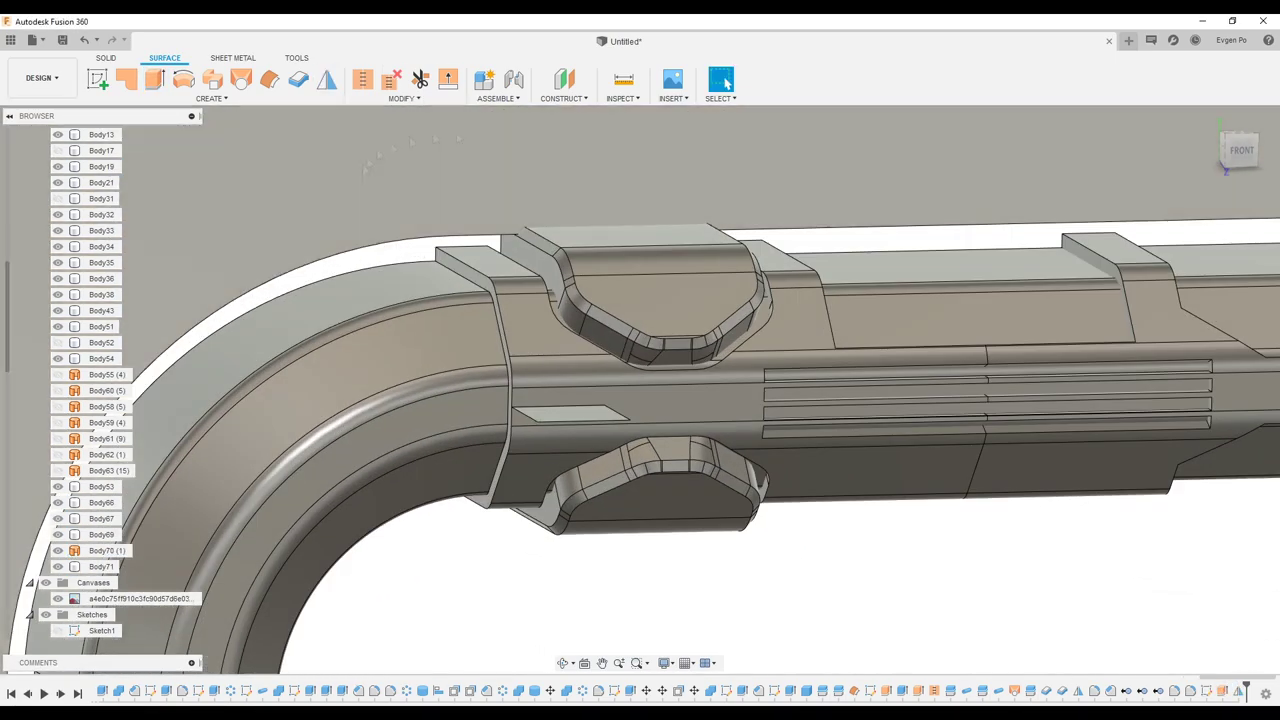
# - Extend the chamfer to the lower body edges and confirm it
pyautogui.click(680, 449)
pyautogui.keyDown('shift'); pyautogui.moveTo(680, 449); pyautogui.dragTo(703, 343, button='middle'); pyautogui.keyUp('shift')
pyautogui.click(619, 366)
pyautogui.moveTo(558, 327)
pyautogui.keyDown('shift'); pyautogui.mouseDown(button='middle')
pyautogui.moveTo(619, 366)
pyautogui.moveTo(779, 350)
pyautogui.mouseUp(button='middle'); pyautogui.keyUp('shift')
pyautogui.press('Return')
pyautogui.click(930, 385)
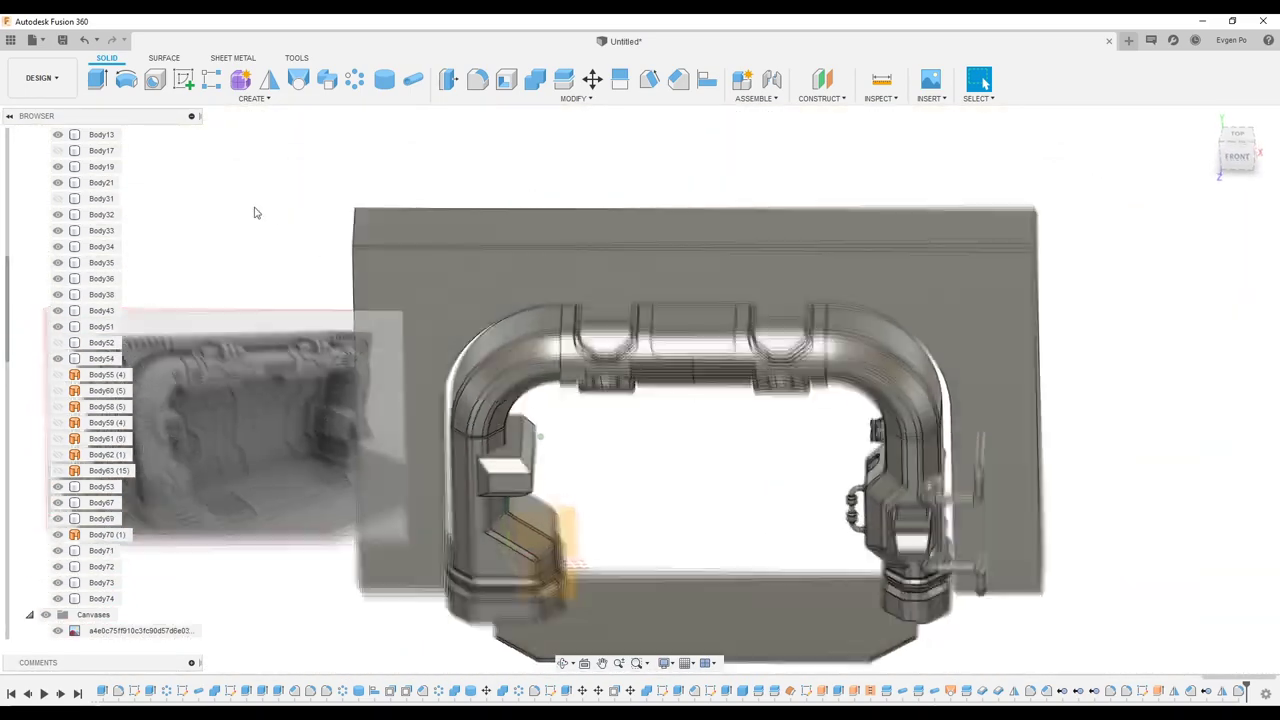
# - Start a sketch on the arch's top face and project the face outline into it
pyautogui.click(253, 98)
pyautogui.click(548, 565)
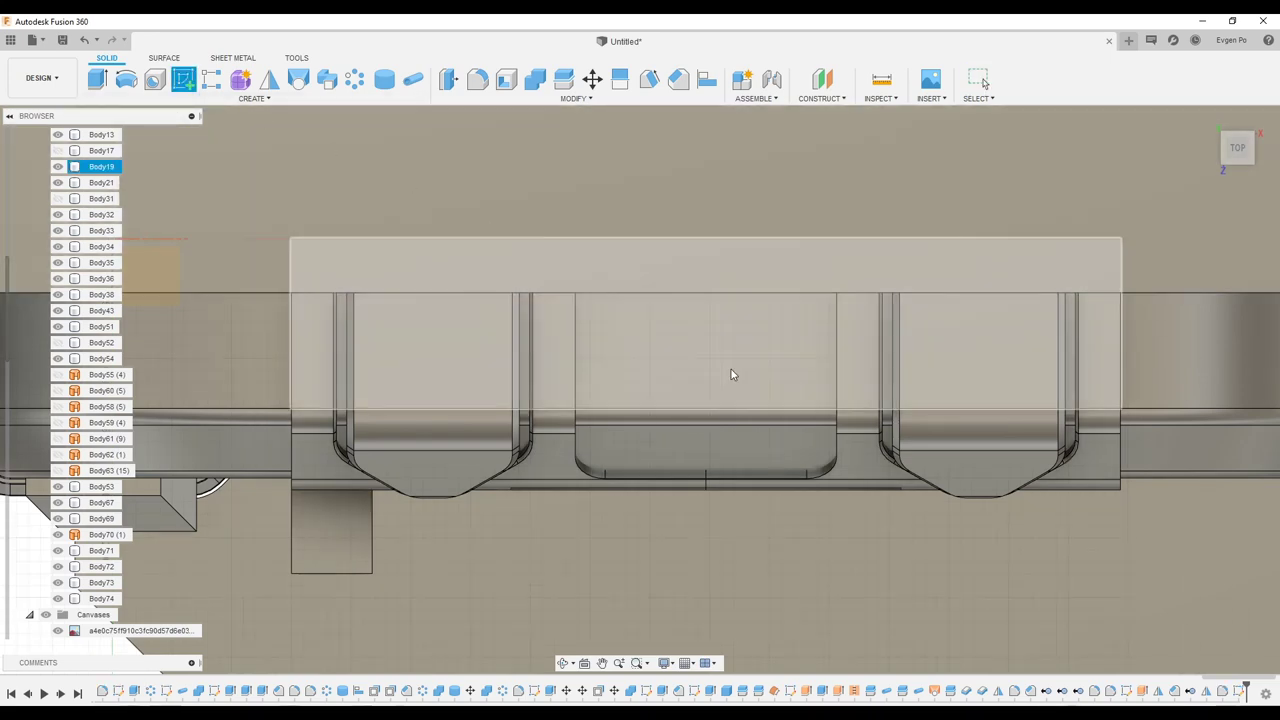
pyautogui.press('p')
pyautogui.click(610, 384)
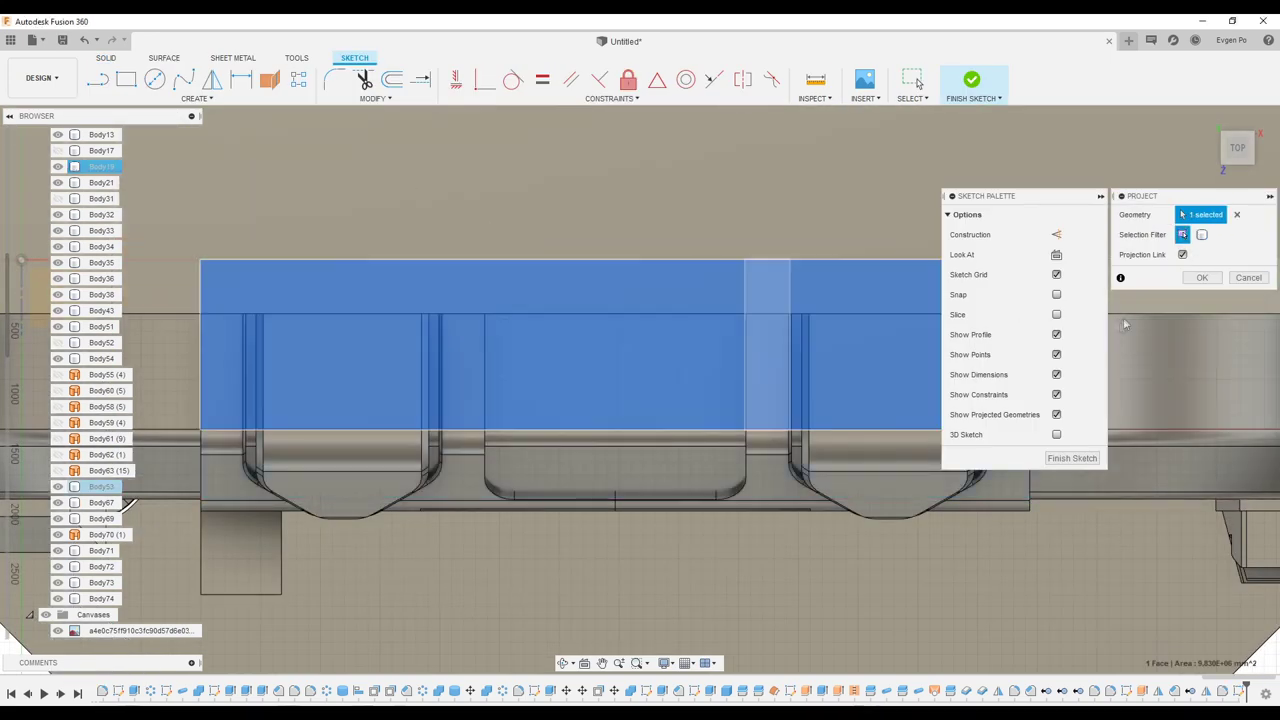
pyautogui.click(615, 415)
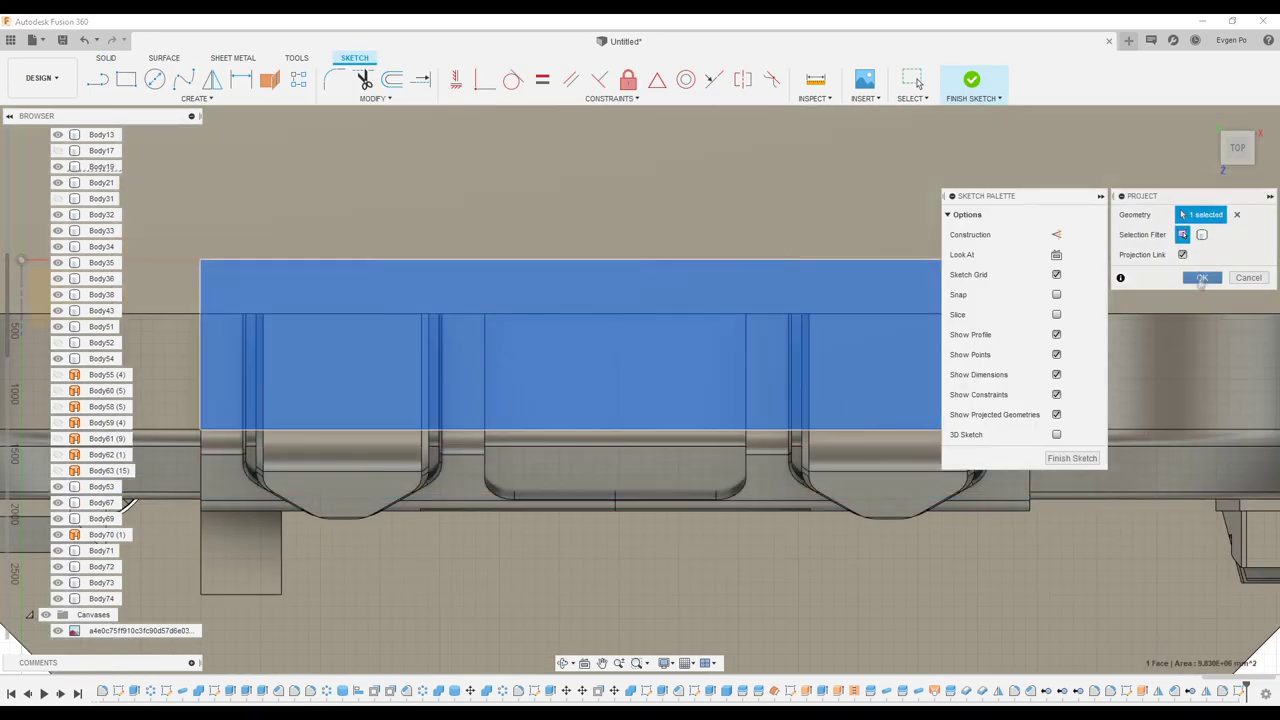
pyautogui.click(918, 84)
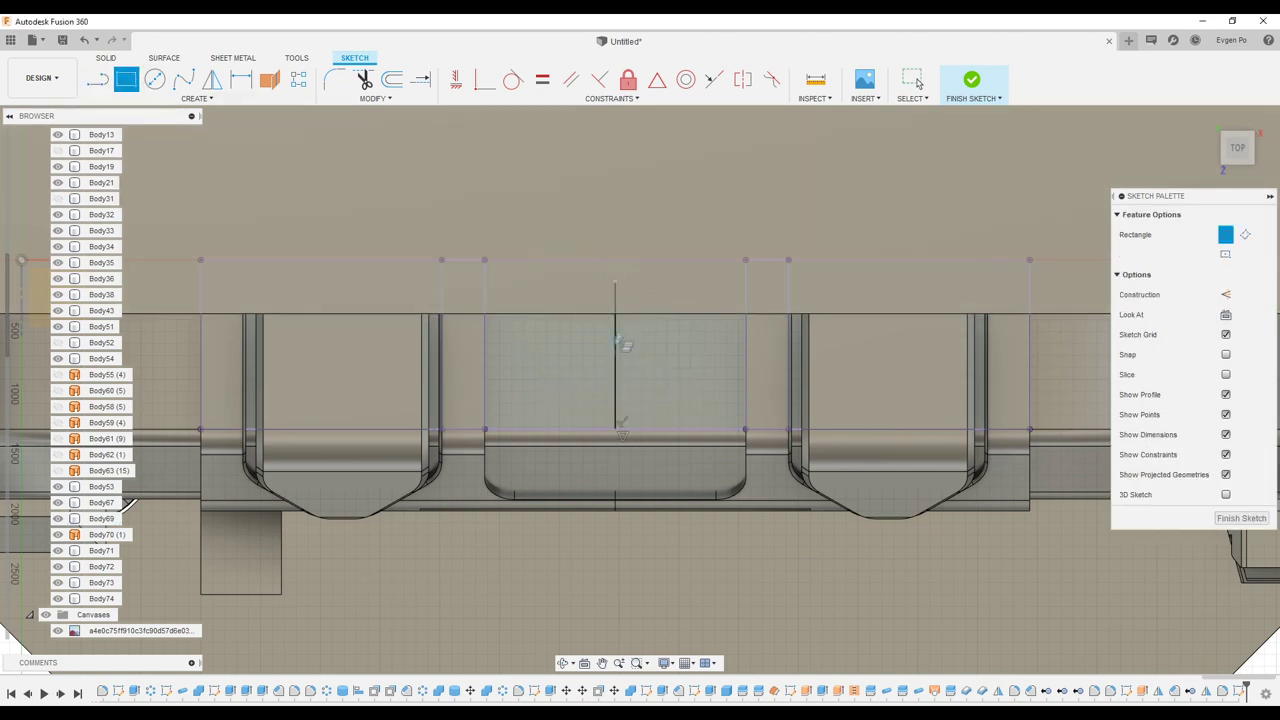
# - Mirror the rectangle across the centre line and extrude it as a new body
pyautogui.click(213, 82)
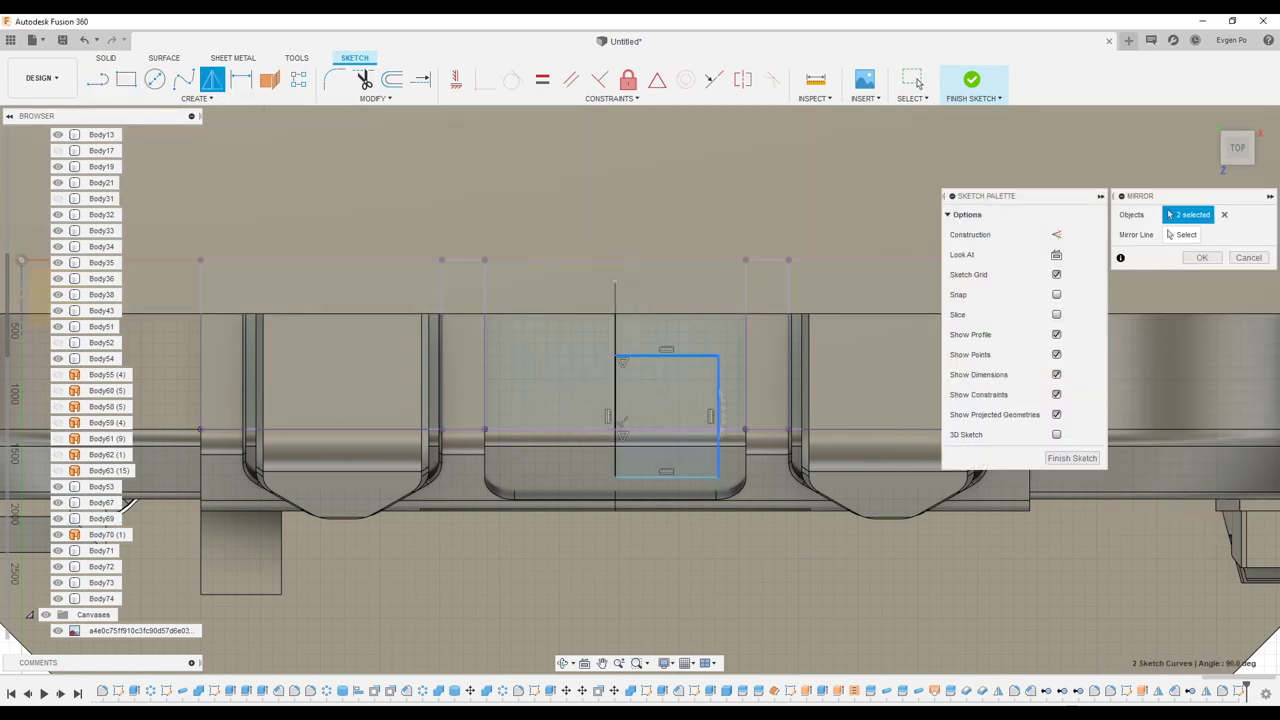
pyautogui.click(616, 400)
pyautogui.press('Return')
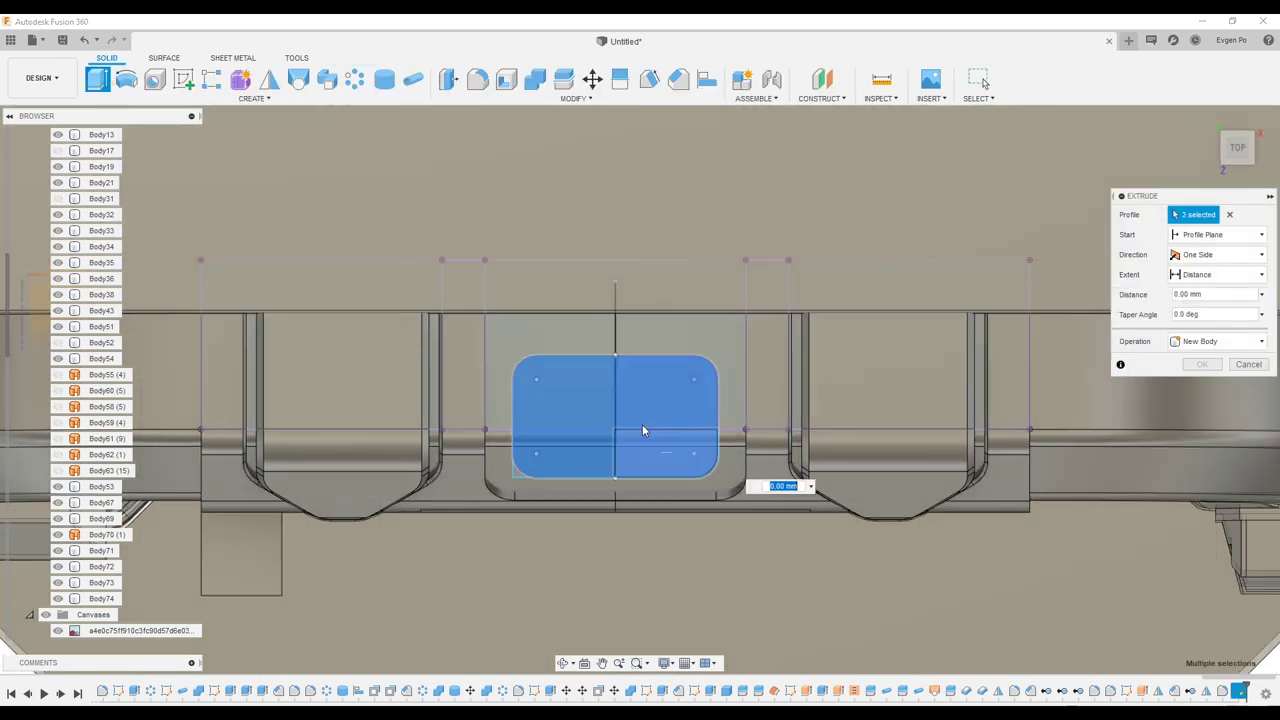
pyautogui.keyDown('shift'); pyautogui.moveTo(643, 430); pyautogui.dragTo(677, 380, button='middle'); pyautogui.keyUp('shift')
pyautogui.moveTo(677, 380); pyautogui.dragTo(677, 440)
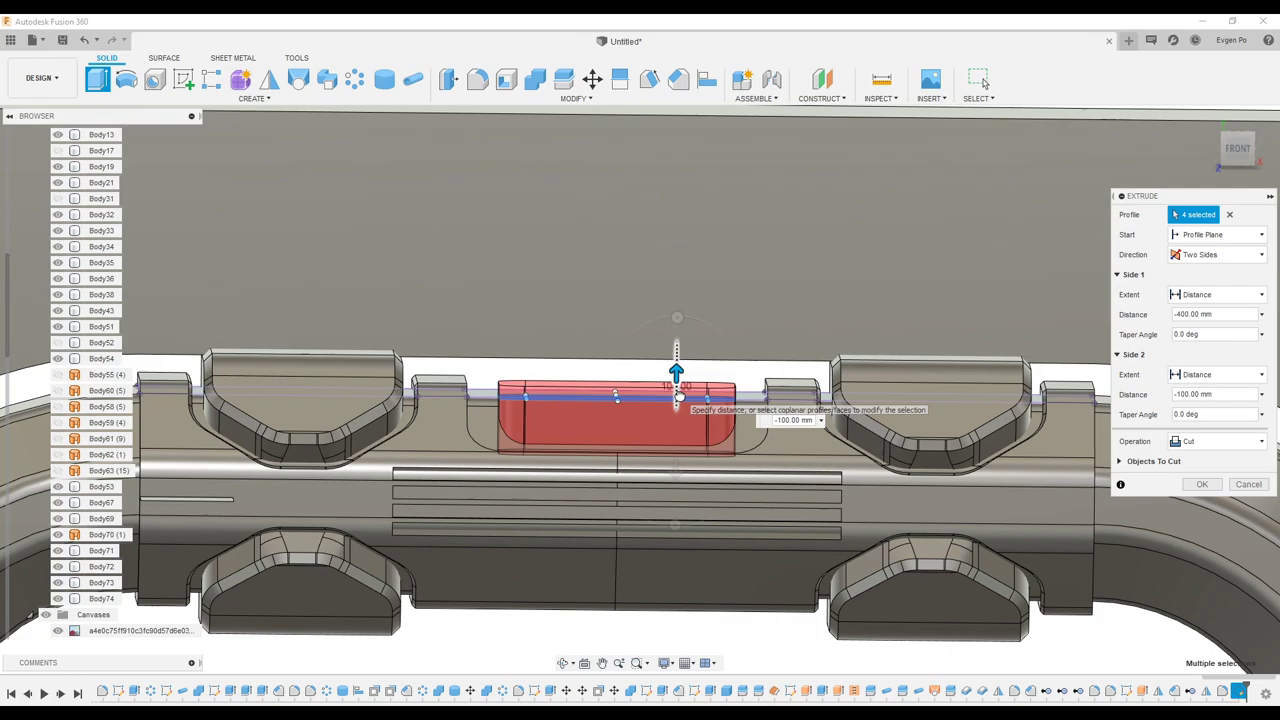
pyautogui.moveTo(677, 395)
pyautogui.keyDown('shift'); pyautogui.mouseDown(button='middle')
pyautogui.moveTo(677, 337)
pyautogui.moveTo(848, 420)
pyautogui.moveTo(771, 371)
pyautogui.mouseUp(button='middle'); pyautogui.keyUp('shift')
pyautogui.click(1215, 441)
pyautogui.click(1200, 494)
pyautogui.press('Return')
# - Fillet the raised block's vertical corner edges
pyautogui.press('f')
pyautogui.click(420, 471)
pyautogui.press('Return')
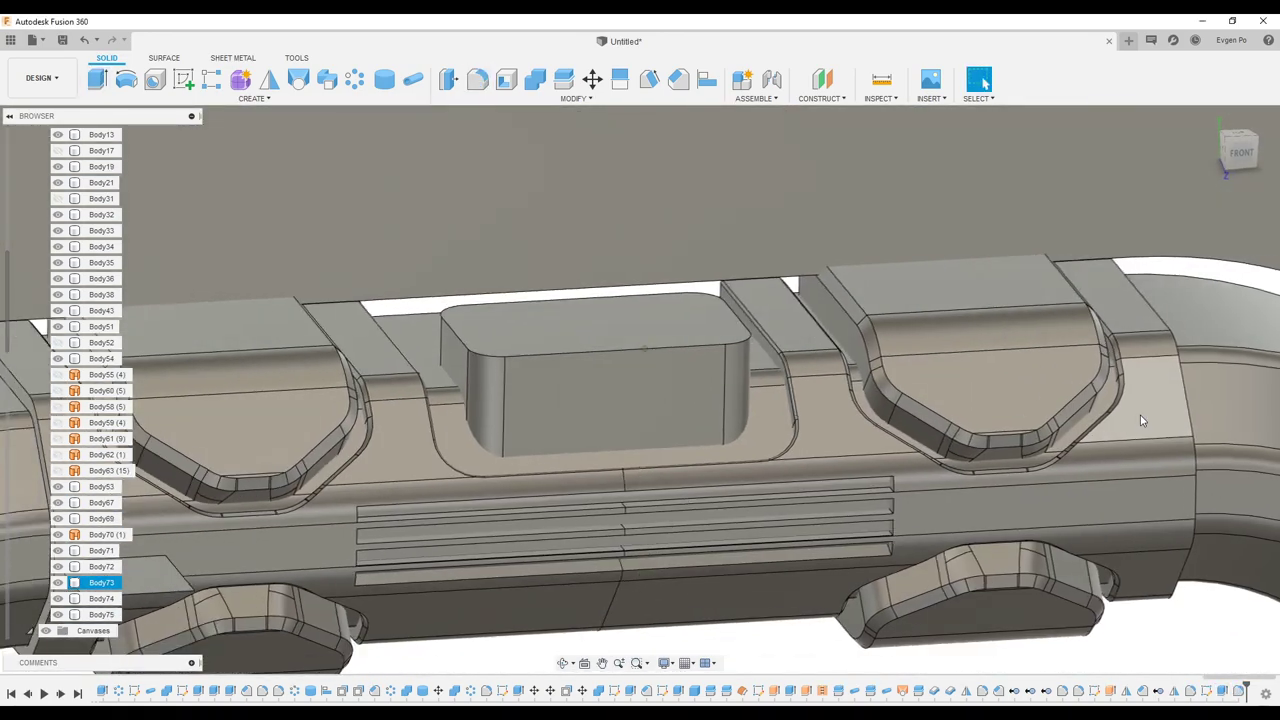
# - Chamfer the top edge loop of the central raised block
pyautogui.keyDown('shift'); pyautogui.moveTo(1143, 420); pyautogui.dragTo(1078, 419, button='middle'); pyautogui.keyUp('shift')
pyautogui.press('c')
pyautogui.click(536, 350)
pyautogui.moveTo(654, 335)
pyautogui.keyDown('shift'); pyautogui.mouseDown(button='middle')
pyautogui.moveTo(536, 350)
pyautogui.moveTo(790, 375)
pyautogui.mouseUp(button='middle'); pyautogui.keyUp('shift')
pyautogui.press('Return')
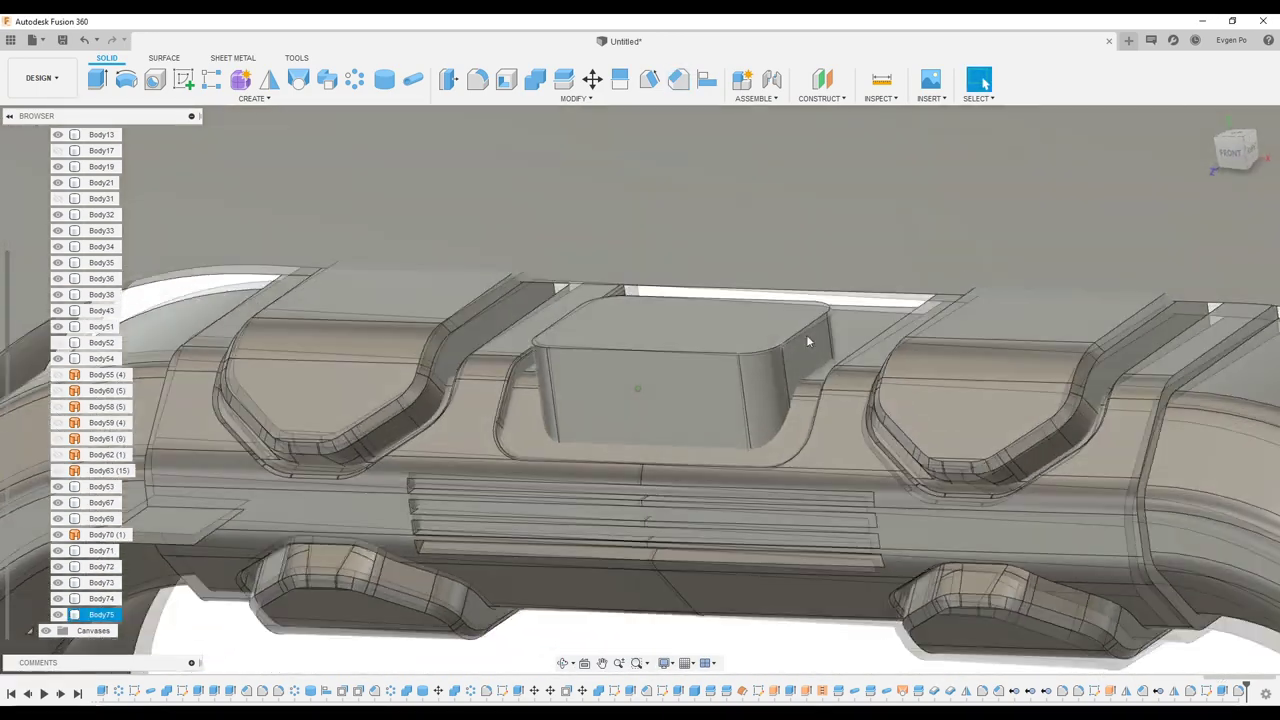
# - Create a cylinder stretched across the block face and offset its face outward
pyautogui.click(790, 375)
pyautogui.keyDown('shift'); pyautogui.moveTo(834, 337); pyautogui.dragTo(586, 323, button='middle'); pyautogui.keyUp('shift')
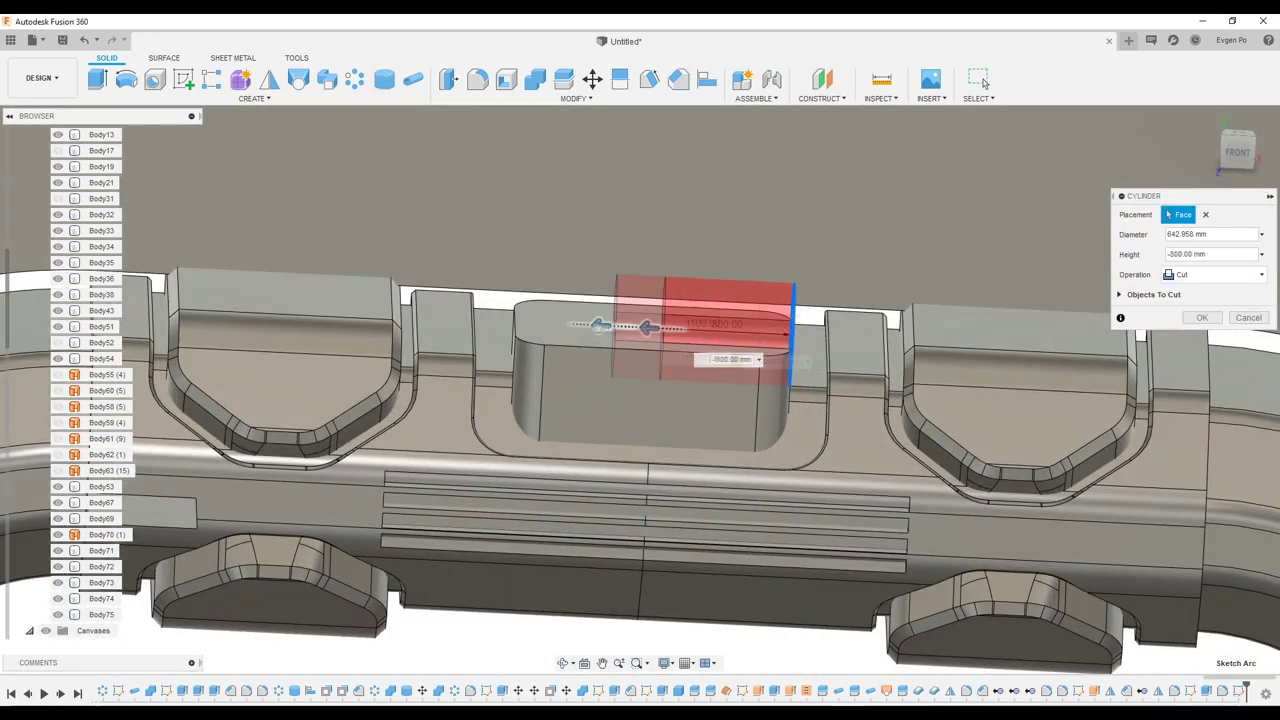
pyautogui.press('Return')
pyautogui.keyDown('shift'); pyautogui.moveTo(1190, 347); pyautogui.dragTo(98, 80, button='middle'); pyautogui.keyUp('shift')
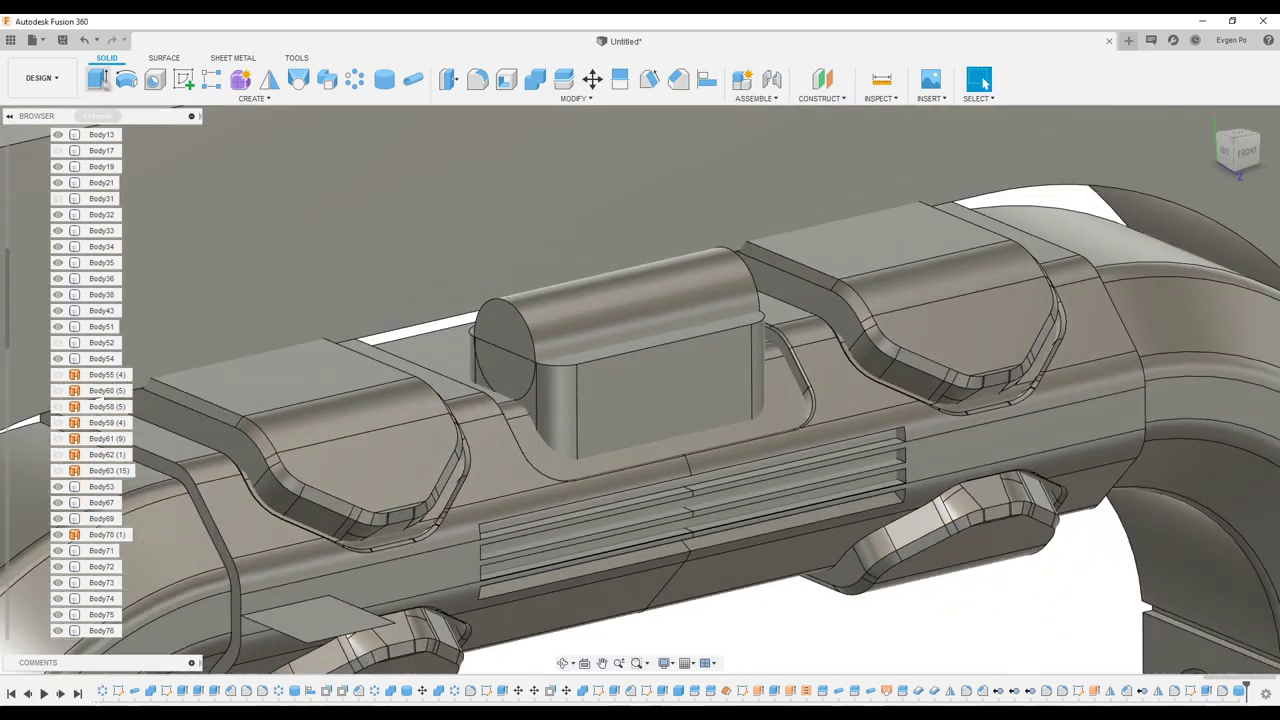
pyautogui.click(651, 295)
pyautogui.moveTo(593, 245)
pyautogui.keyDown('shift'); pyautogui.mouseDown(button='middle')
pyautogui.moveTo(651, 295)
pyautogui.moveTo(654, 257)
pyautogui.mouseUp(button='middle'); pyautogui.keyUp('shift')
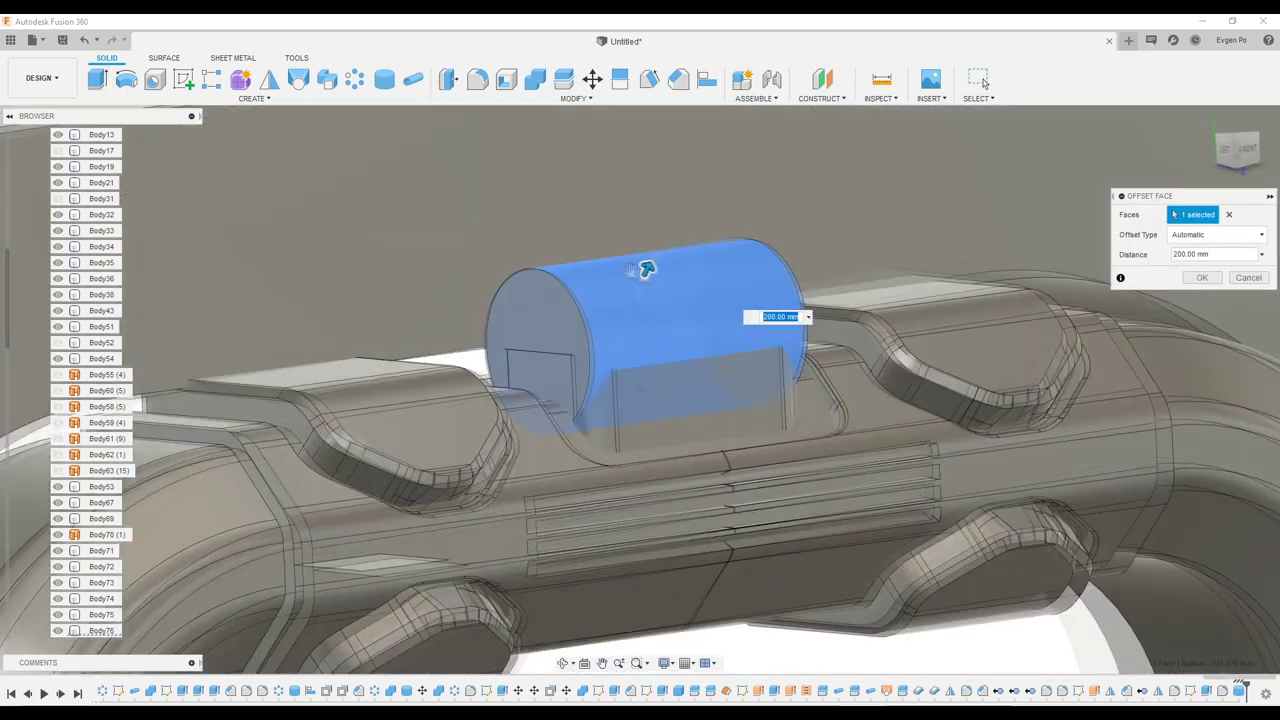
pyautogui.click(881, 281)
# - Chamfer both end edges of the cylinder
pyautogui.click(881, 281)
pyautogui.moveTo(886, 277)
pyautogui.keyDown('shift'); pyautogui.mouseDown(button='middle')
pyautogui.moveTo(519, 265)
pyautogui.moveTo(849, 241)
pyautogui.moveTo(836, 285)
pyautogui.mouseUp(button='middle'); pyautogui.keyUp('shift')
pyautogui.click(519, 265)
pyautogui.click(547, 285)
# - Move the cylinder body 100 mm upward onto the block
pyautogui.rightClick(101, 630)
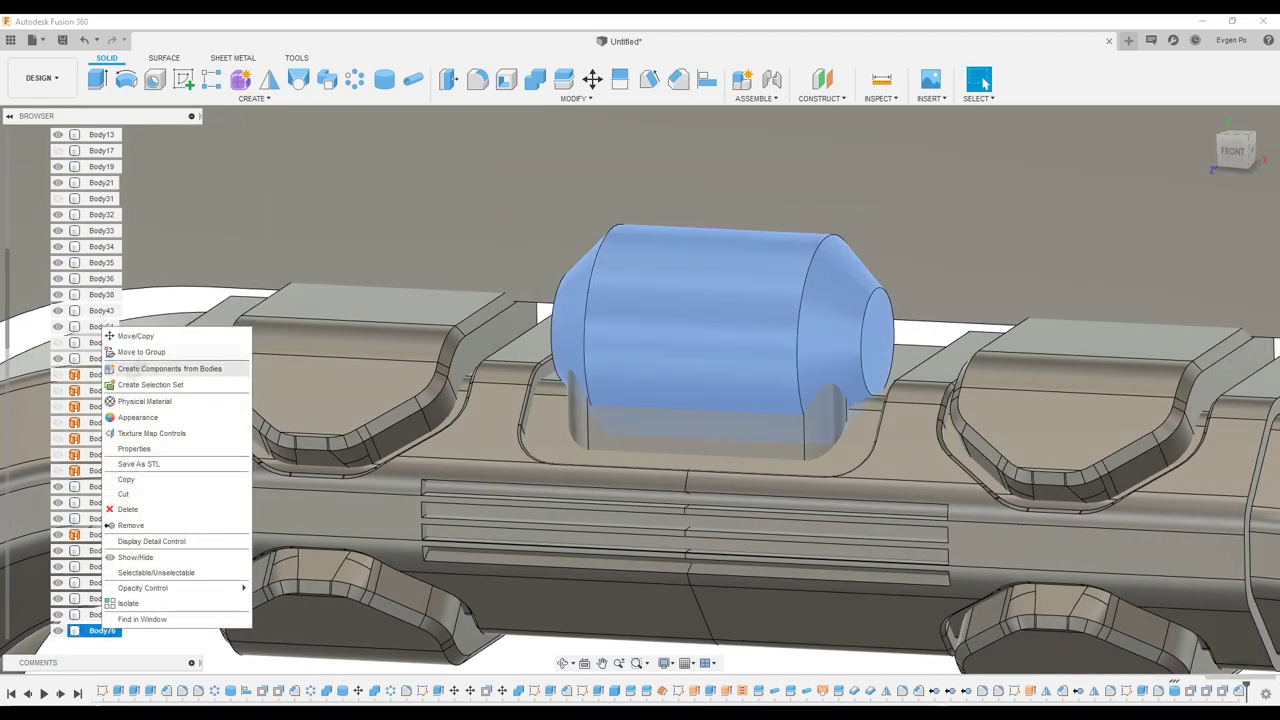
pyautogui.click(120, 338)
pyautogui.keyDown('shift'); pyautogui.moveTo(640, 420); pyautogui.dragTo(600, 380, button='middle'); pyautogui.keyUp('shift')
pyautogui.moveTo(613, 400); pyautogui.dragTo(598, 365)
pyautogui.moveTo(598, 365)
pyautogui.keyDown('shift'); pyautogui.mouseDown(button='middle')
pyautogui.moveTo(1203, 435)
pyautogui.moveTo(992, 418)
pyautogui.mouseUp(button='middle'); pyautogui.keyUp('shift')
pyautogui.click(1202, 437)
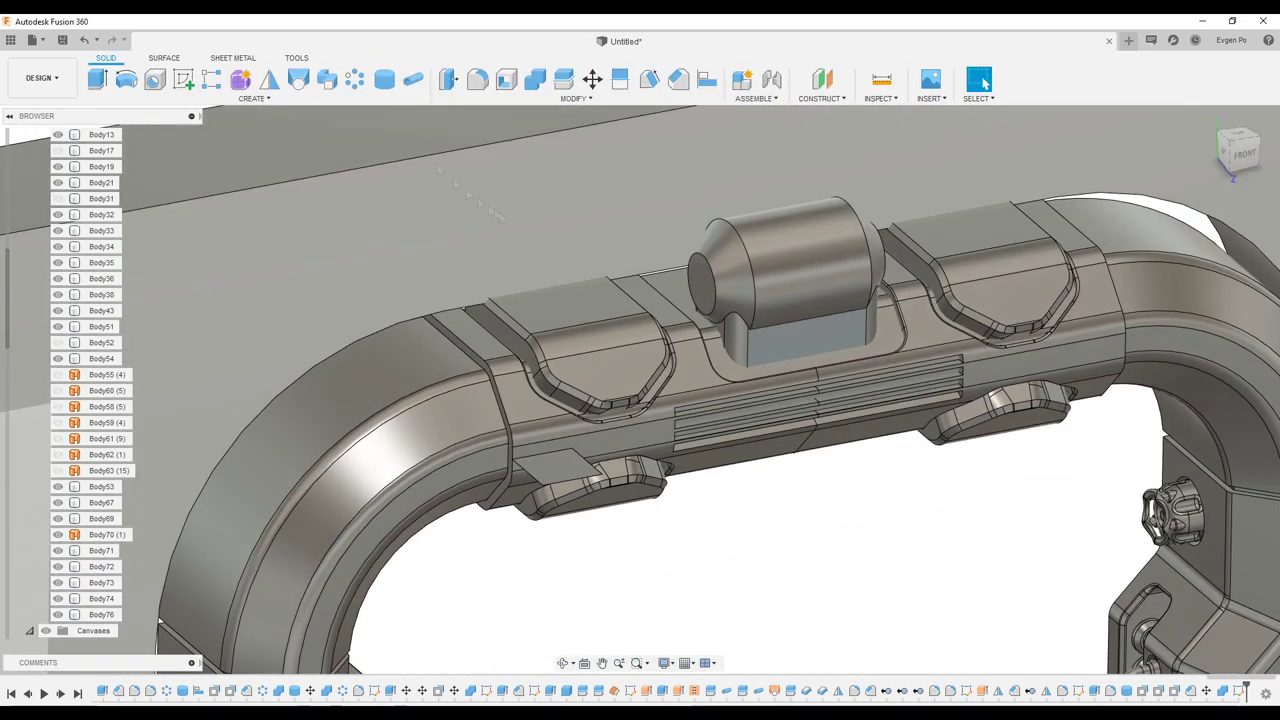
pyautogui.click(389, 82)
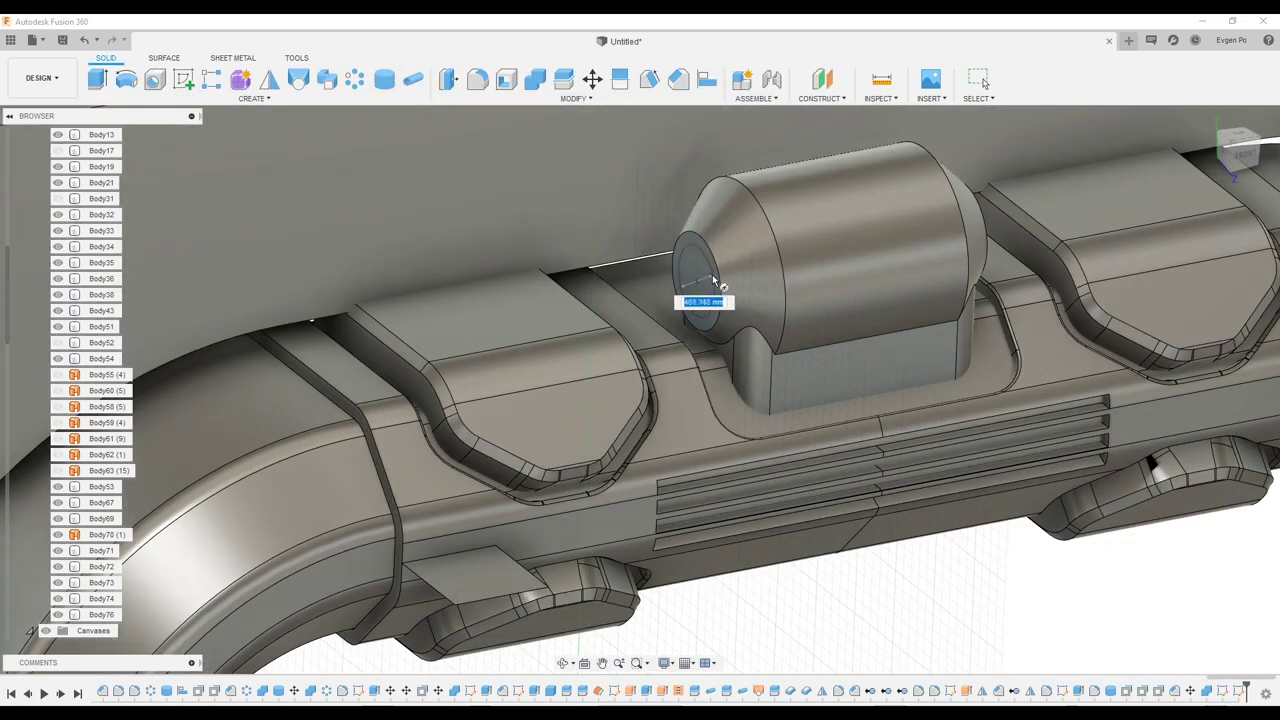
# - Place a shaft circle on the canister's end face and lengthen a box outward to the left
pyautogui.click(700, 285)
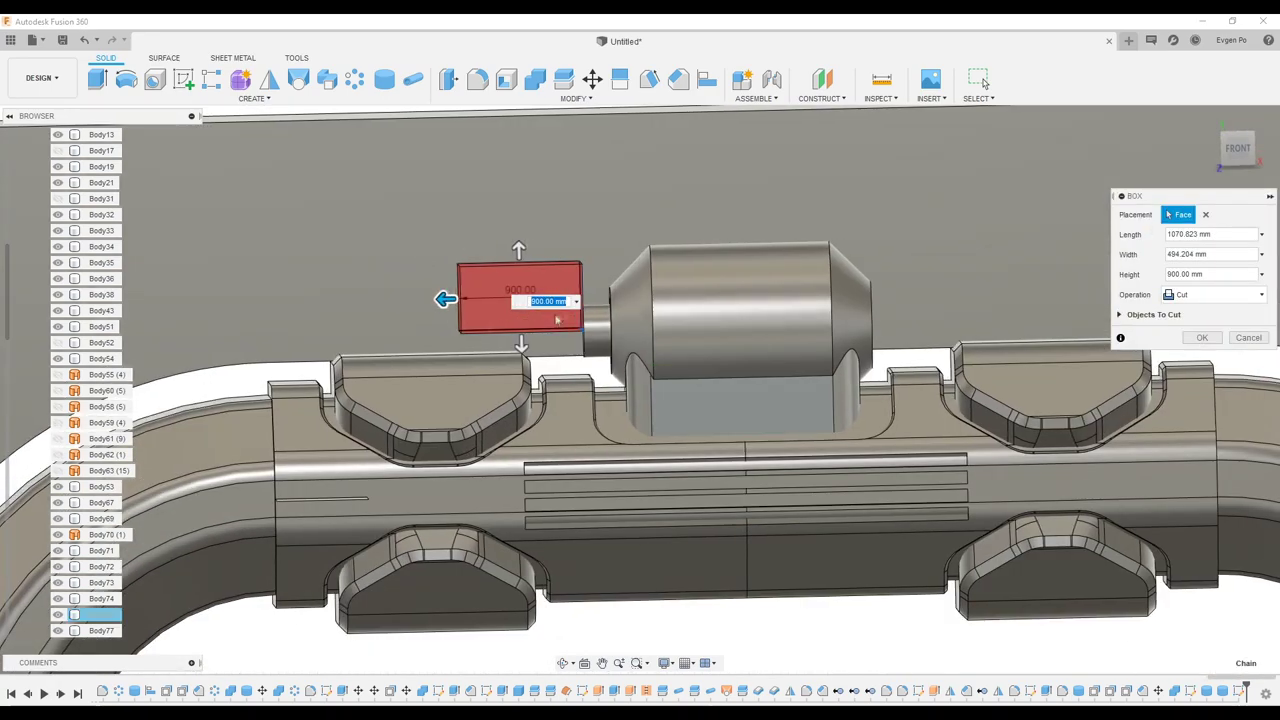
pyautogui.moveTo(444, 299); pyautogui.dragTo(416, 299)
pyautogui.press('Return')
pyautogui.moveTo(418, 299)
pyautogui.keyDown('shift'); pyautogui.mouseDown(button='middle')
pyautogui.moveTo(537, 388)
pyautogui.moveTo(508, 357)
pyautogui.moveTo(425, 390)
pyautogui.mouseUp(button='middle'); pyautogui.keyUp('shift')
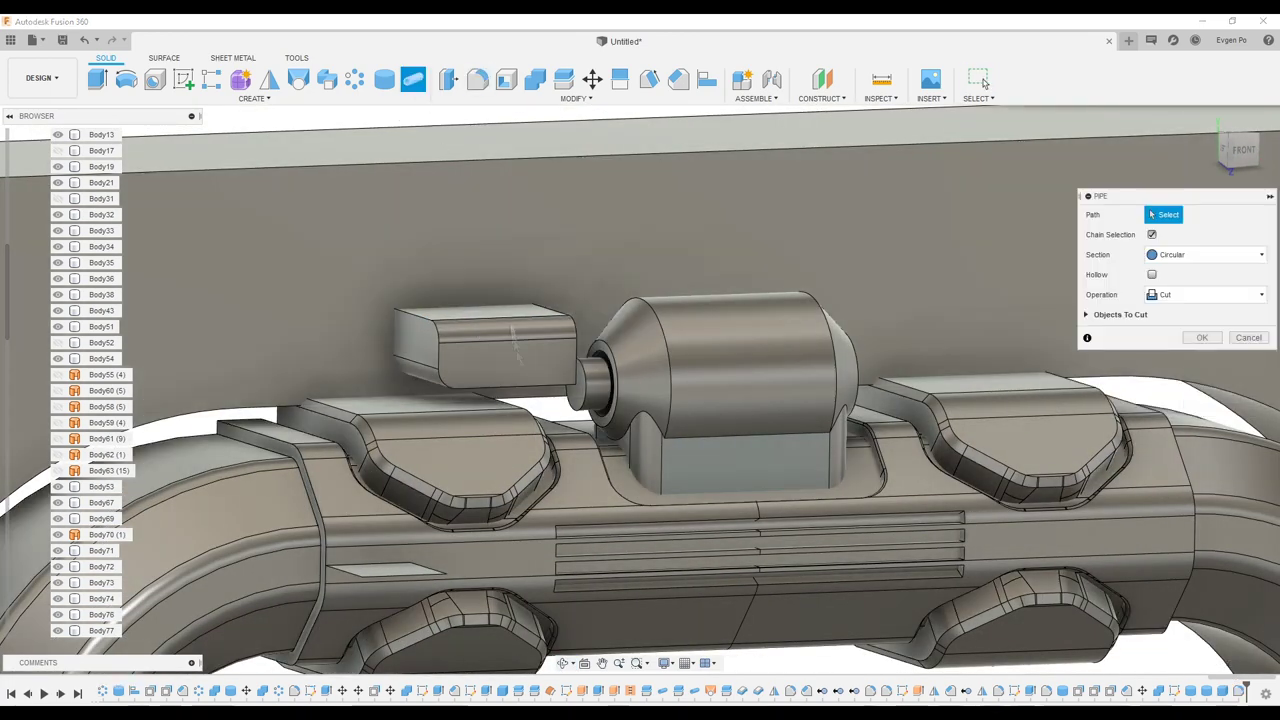
pyautogui.scroll(3, 577, 345)
pyautogui.scroll(2, 577, 350)
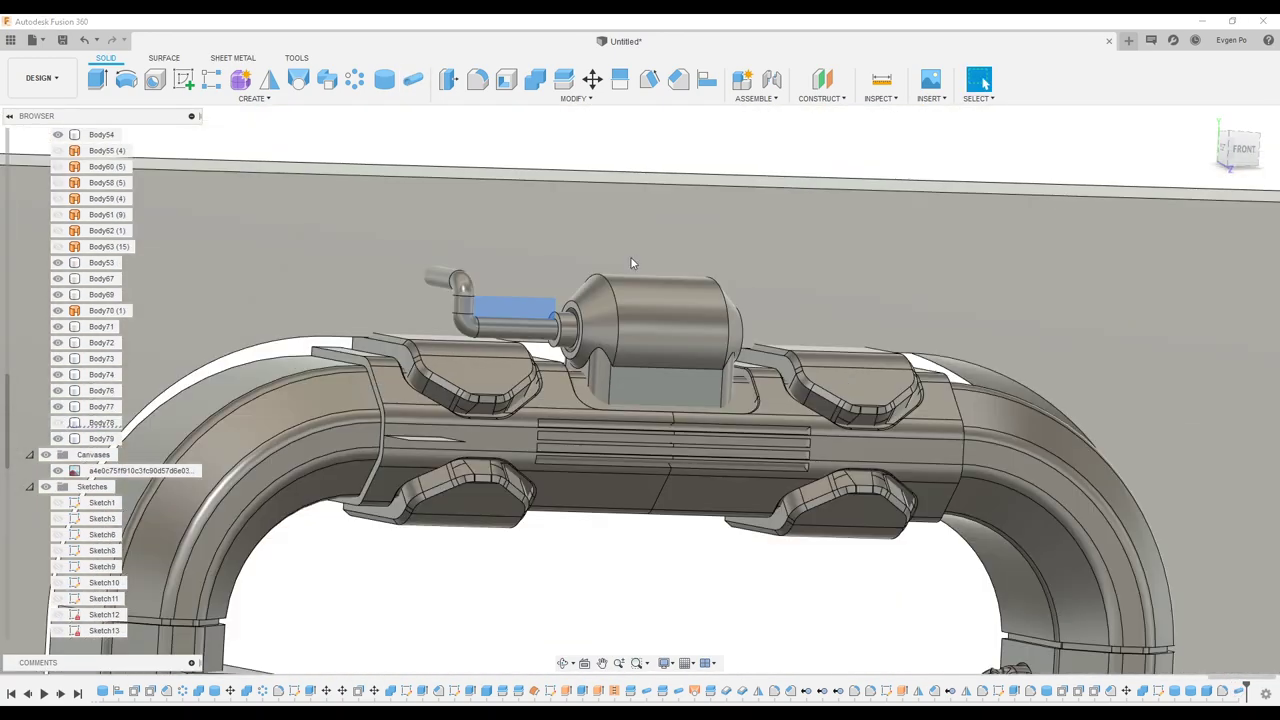
pyautogui.scroll(-10, 592, 529)
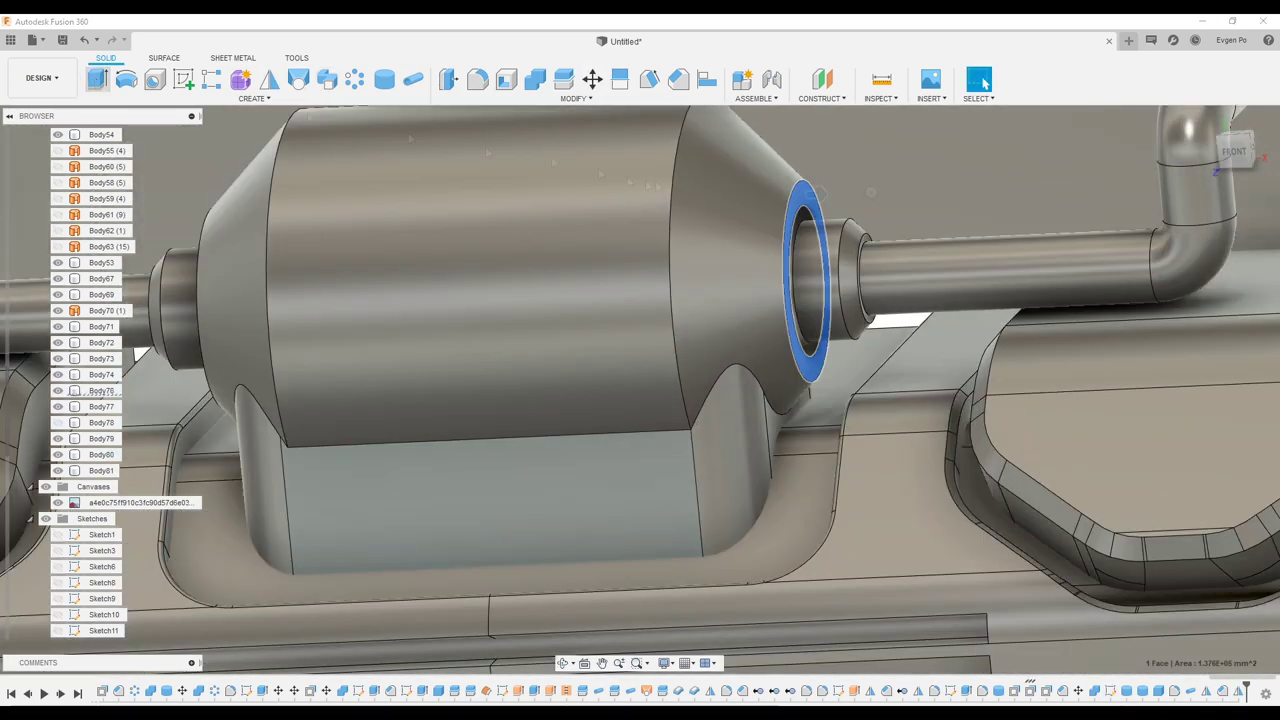
pyautogui.press('e')
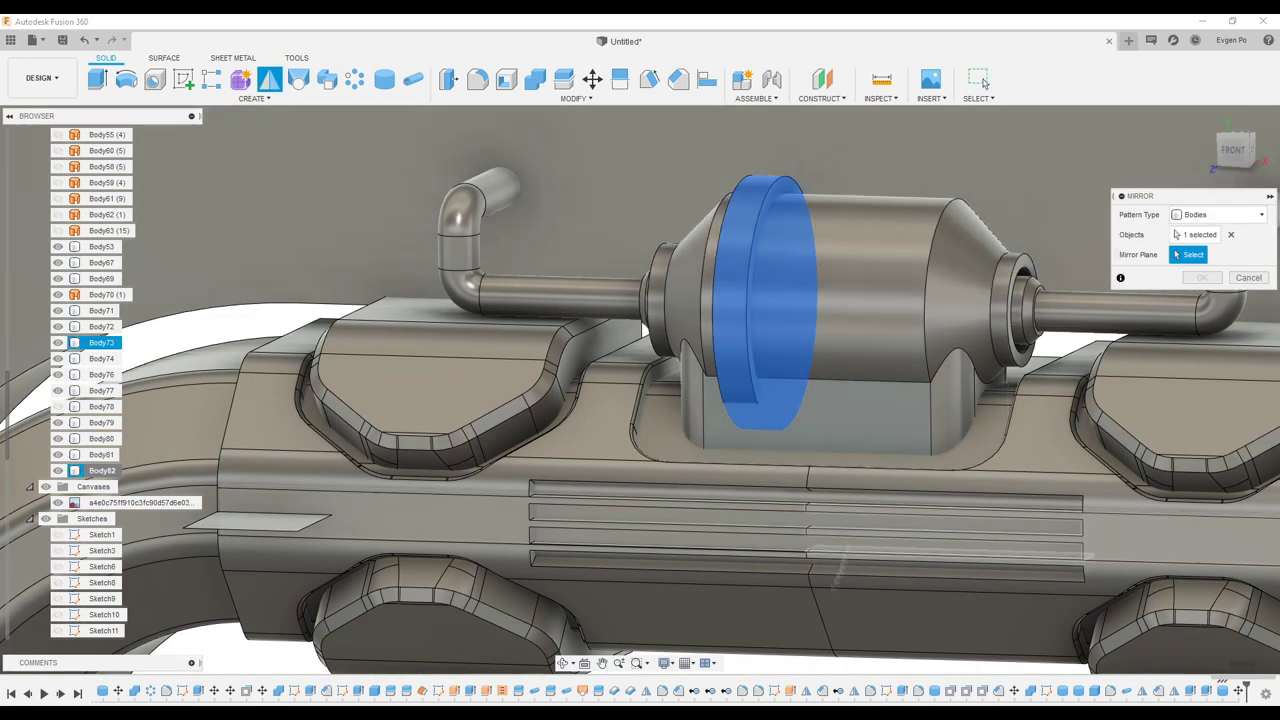
# - Start a new sketch on the chosen canister face
pyautogui.click(832, 622)
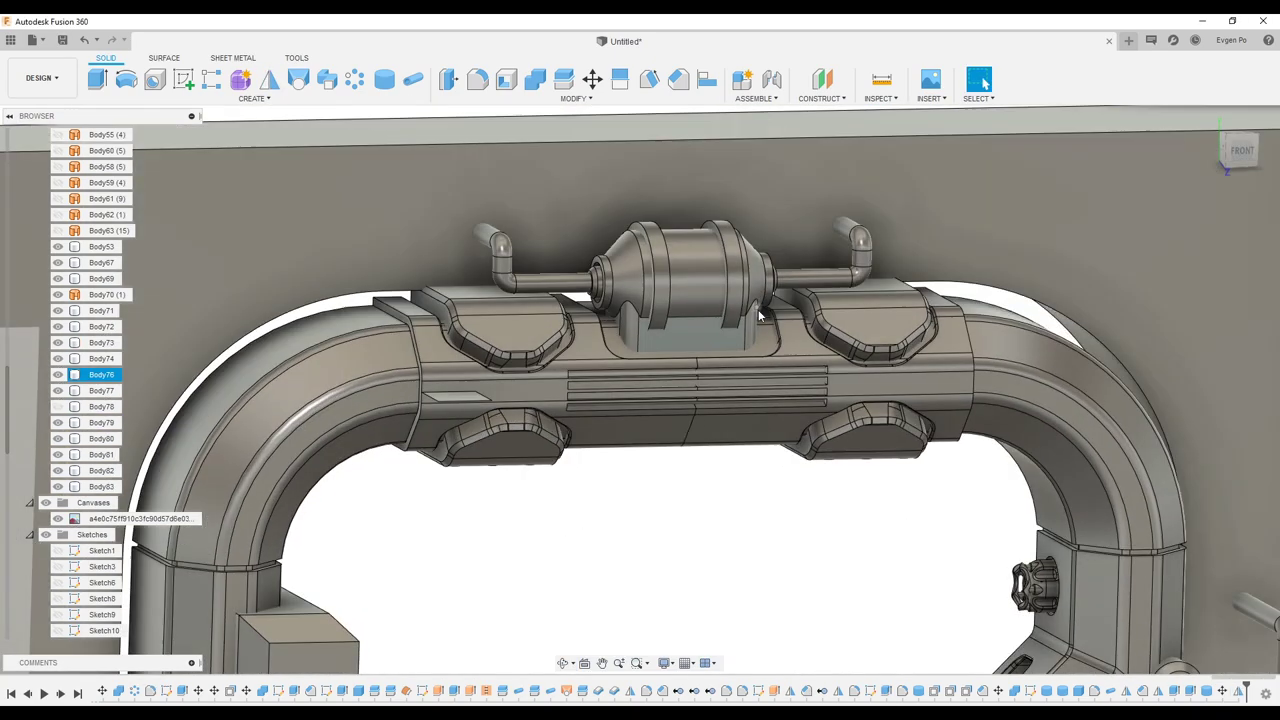
pyautogui.click(666, 344)
pyautogui.rightClick(662, 348)
pyautogui.click(680, 429)
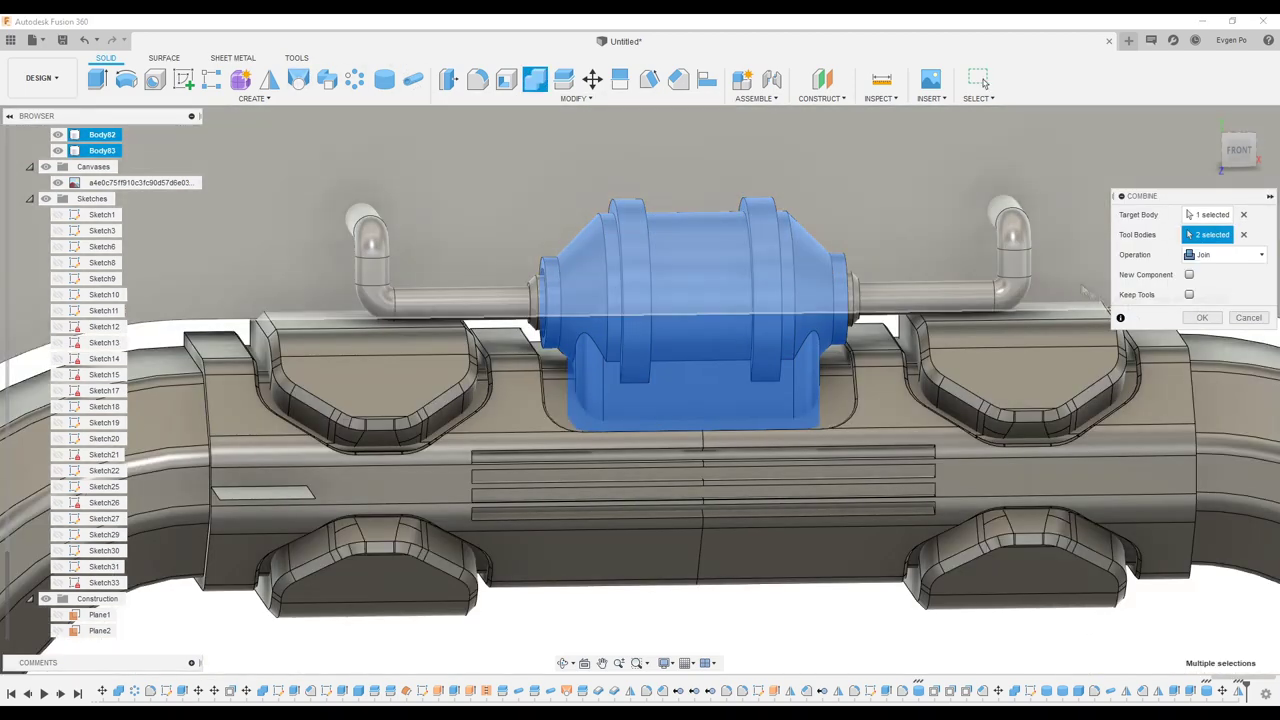
# - Join the rings into the canister and add the top rectangle profile to the extrusion
pyautogui.click(1202, 317)
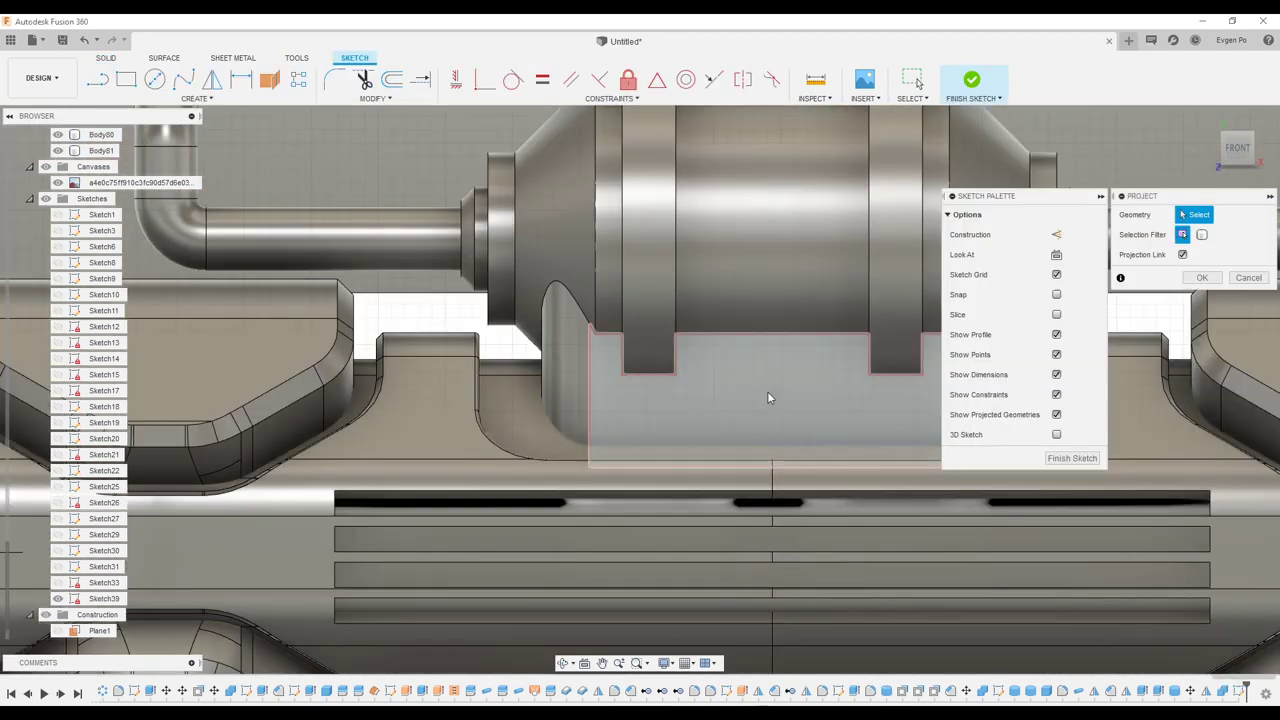
pyautogui.click(1192, 279)
pyautogui.press('r')
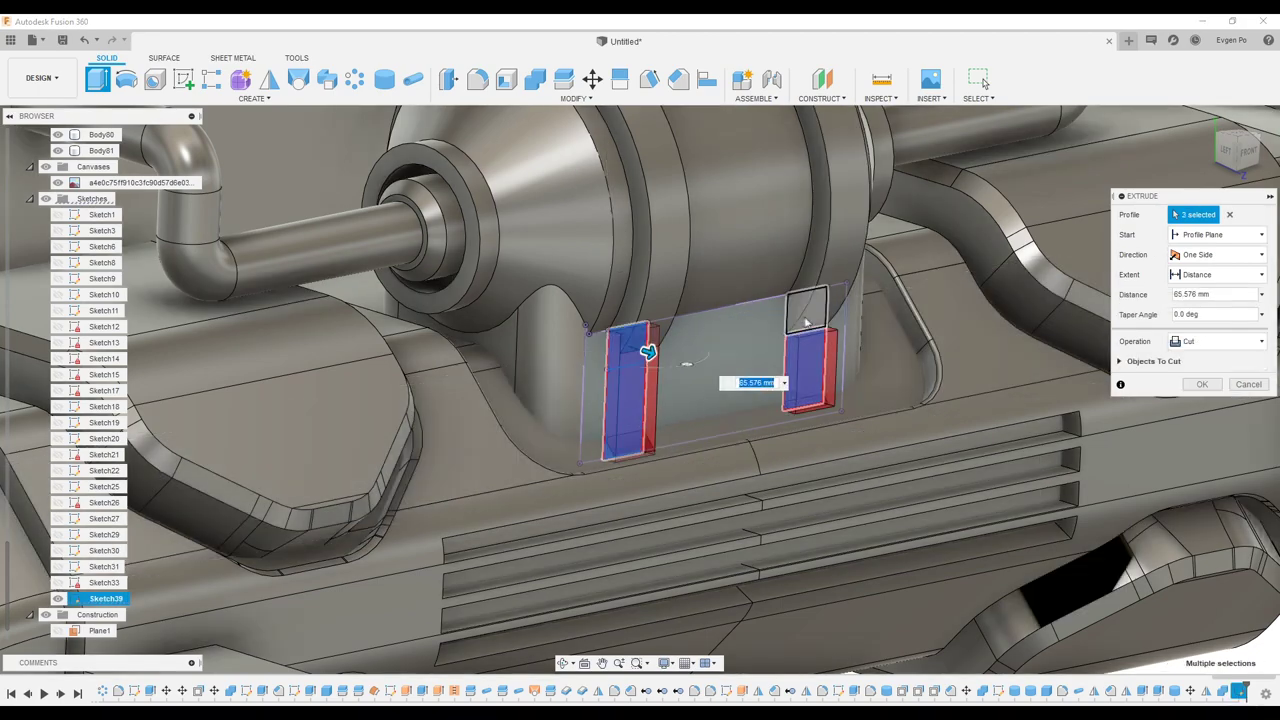
pyautogui.click(806, 322)
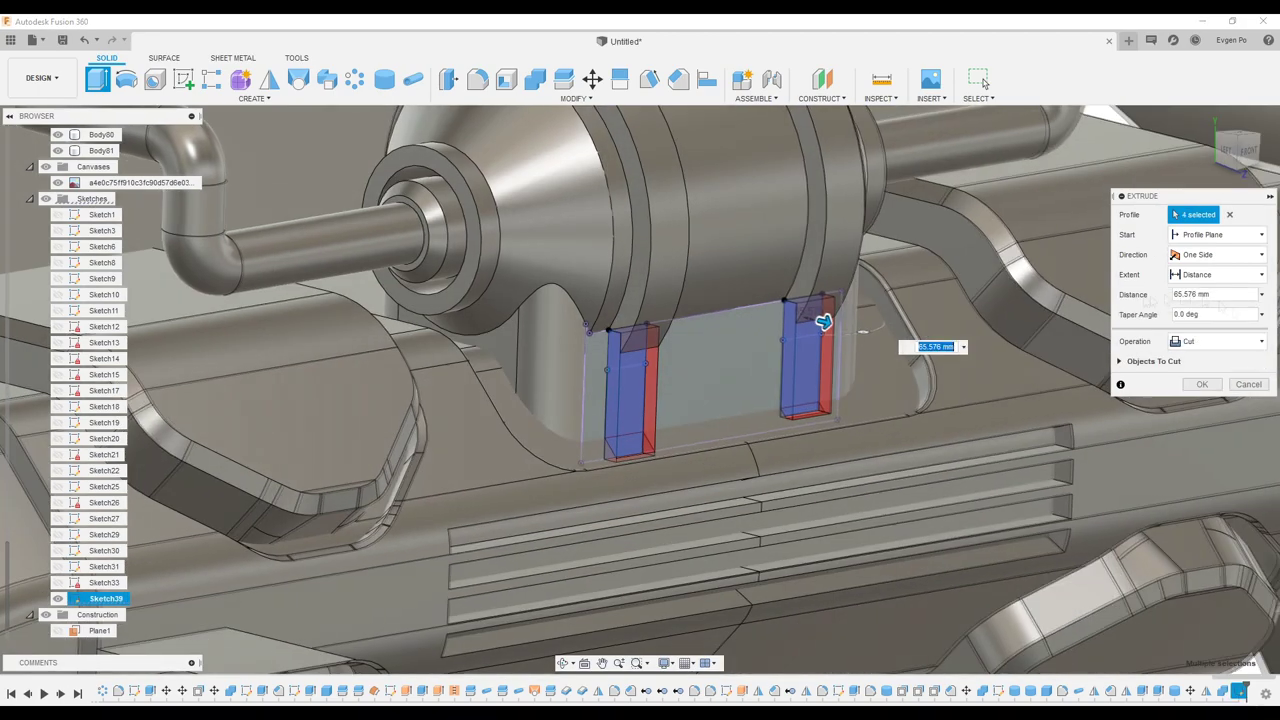
pyautogui.keyDown('shift'); pyautogui.moveTo(806, 322); pyautogui.dragTo(799, 432, button='middle'); pyautogui.keyUp('shift')
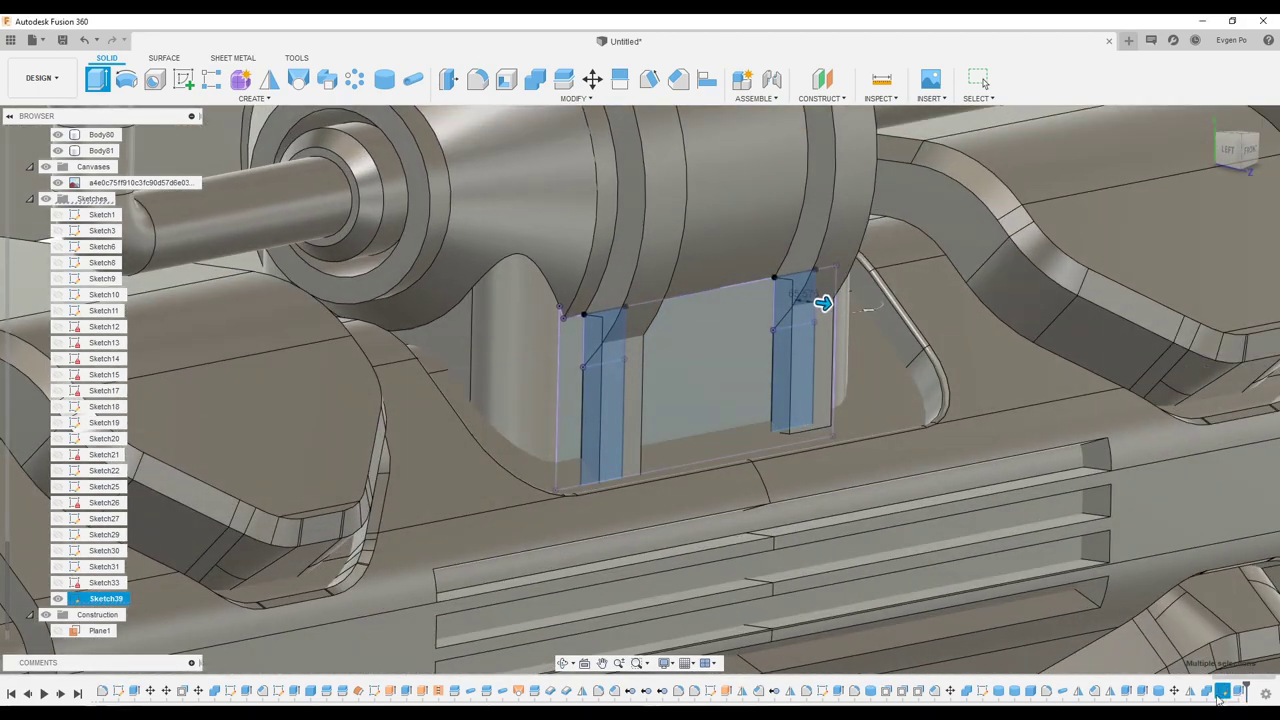
# - Edit Sketch39 to move its bottom line, then select two edge loops
pyautogui.doubleClick(1222, 692)
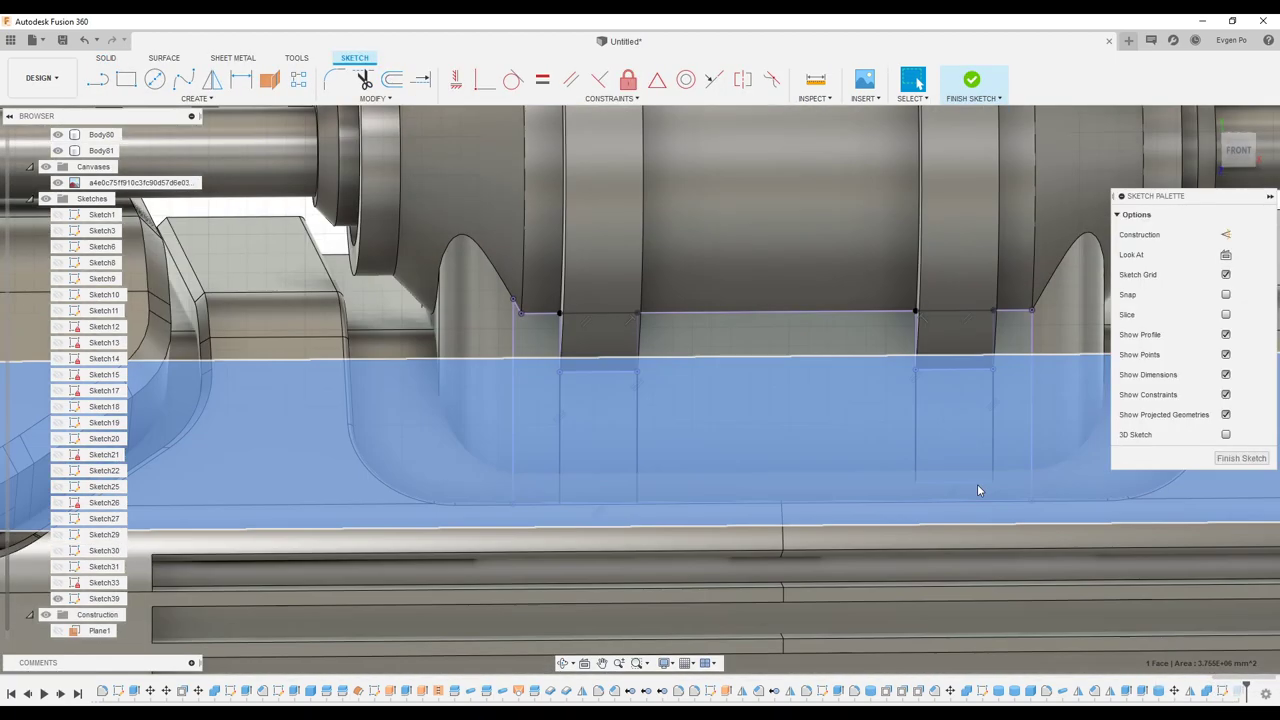
pyautogui.click(977, 490)
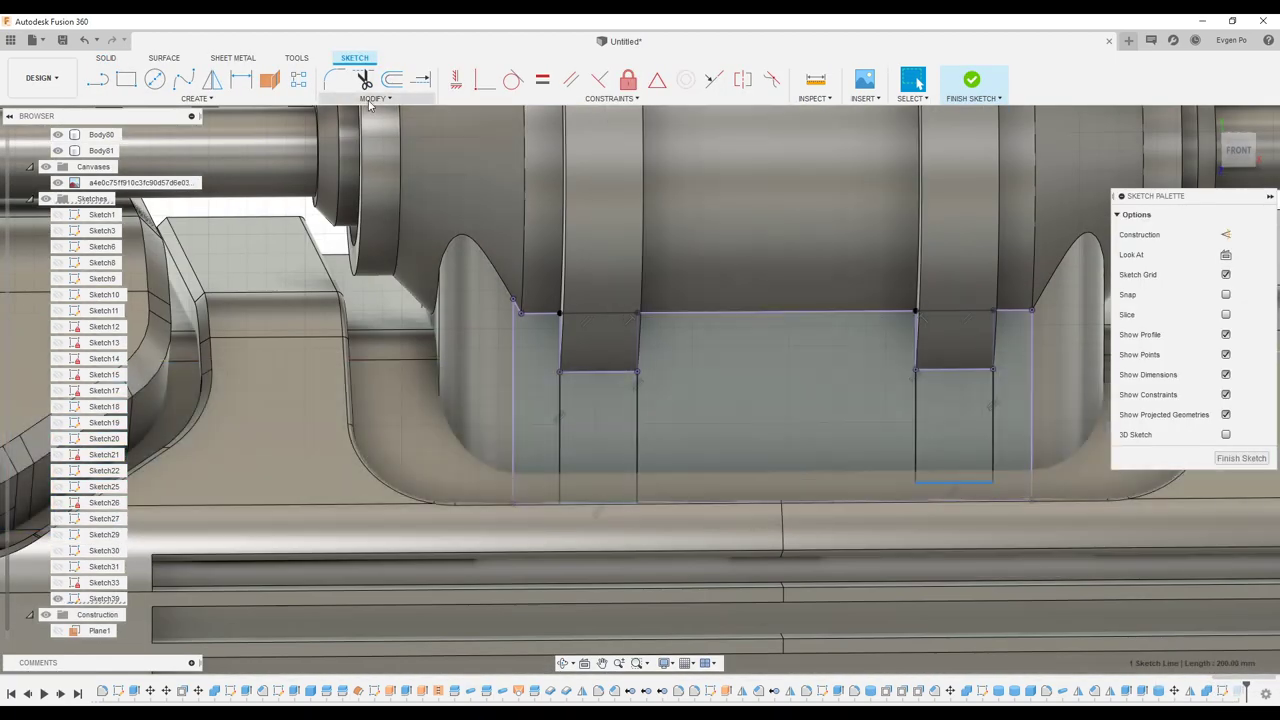
pyautogui.click(372, 98)
pyautogui.click(400, 210)
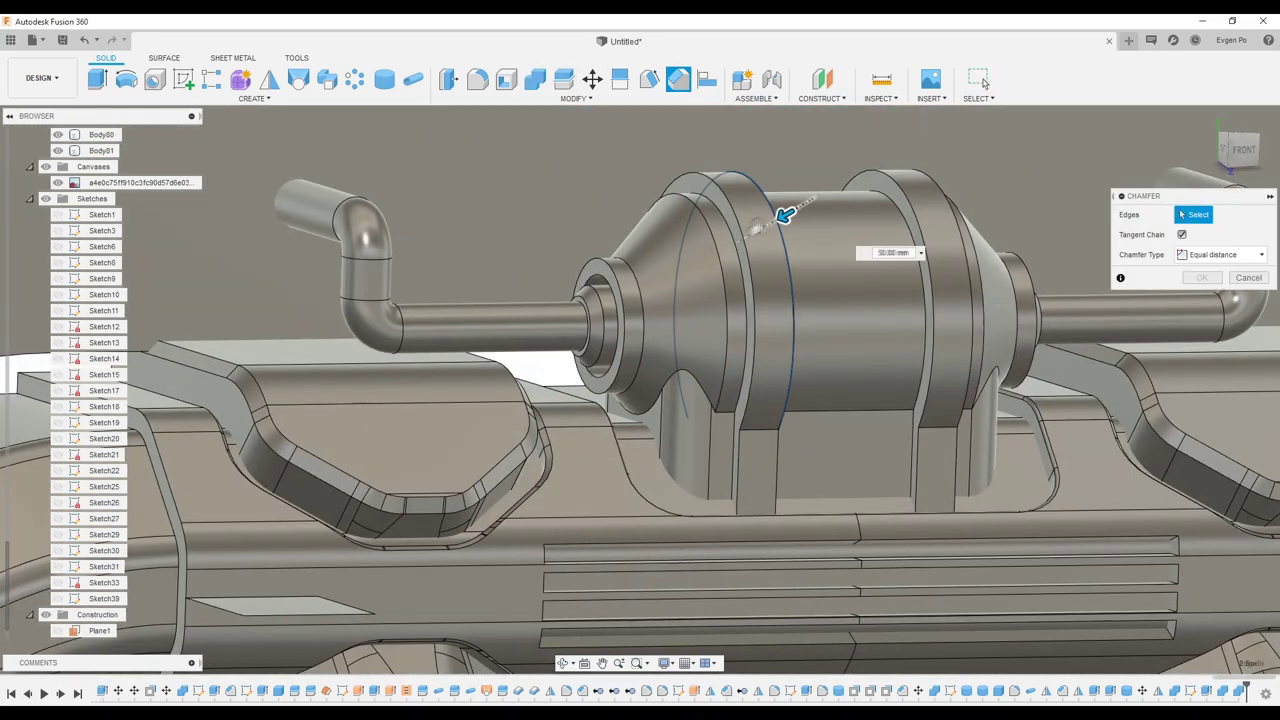
pyautogui.click(786, 214)
pyautogui.click(738, 236)
pyautogui.write('10')
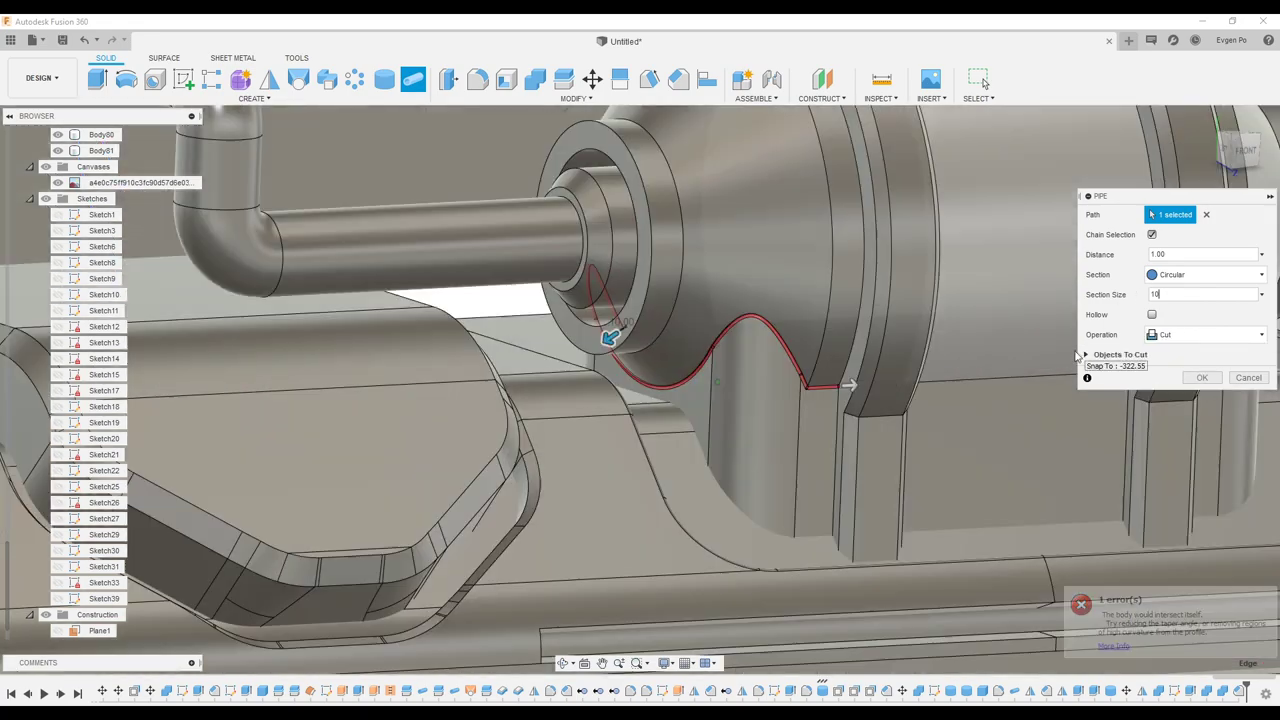
# - Run 35 mm Join pipes along the curve paths beside the top cylinder
pyautogui.write('35')
pyautogui.click(1205, 335)
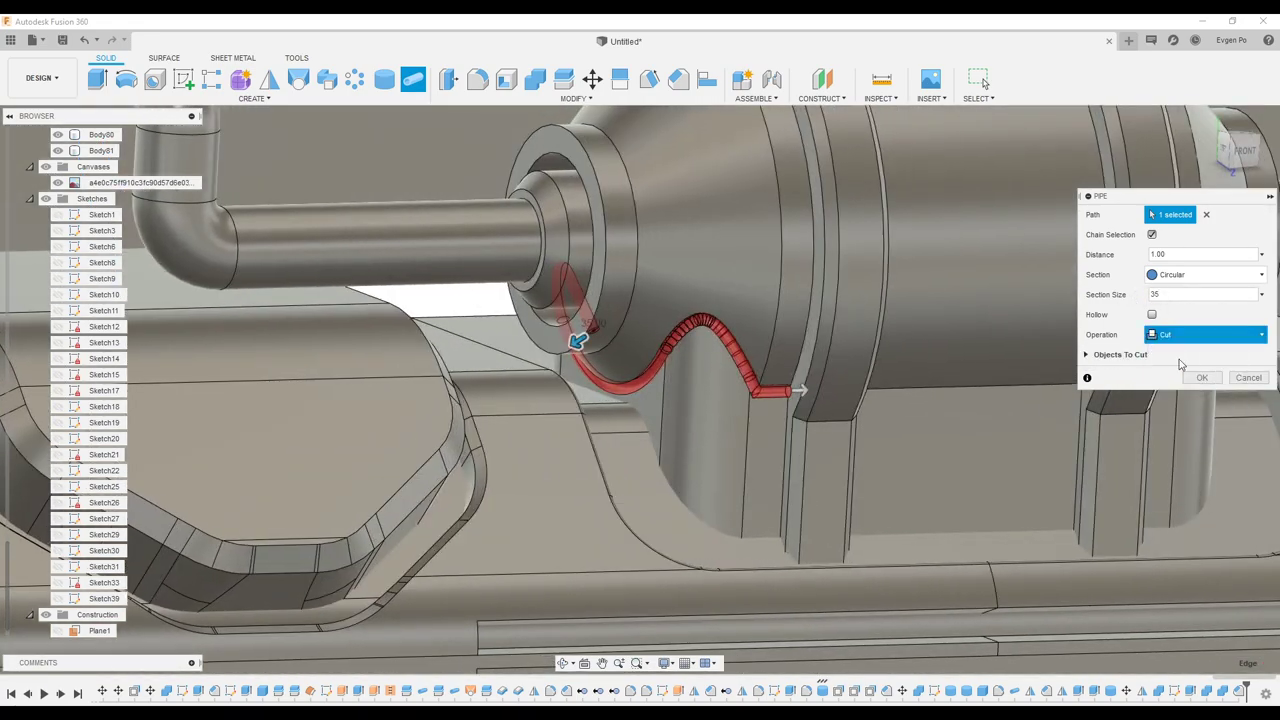
pyautogui.click(1182, 364)
pyautogui.keyDown('shift'); pyautogui.moveTo(627, 203); pyautogui.dragTo(754, 393, button='middle'); pyautogui.keyUp('shift')
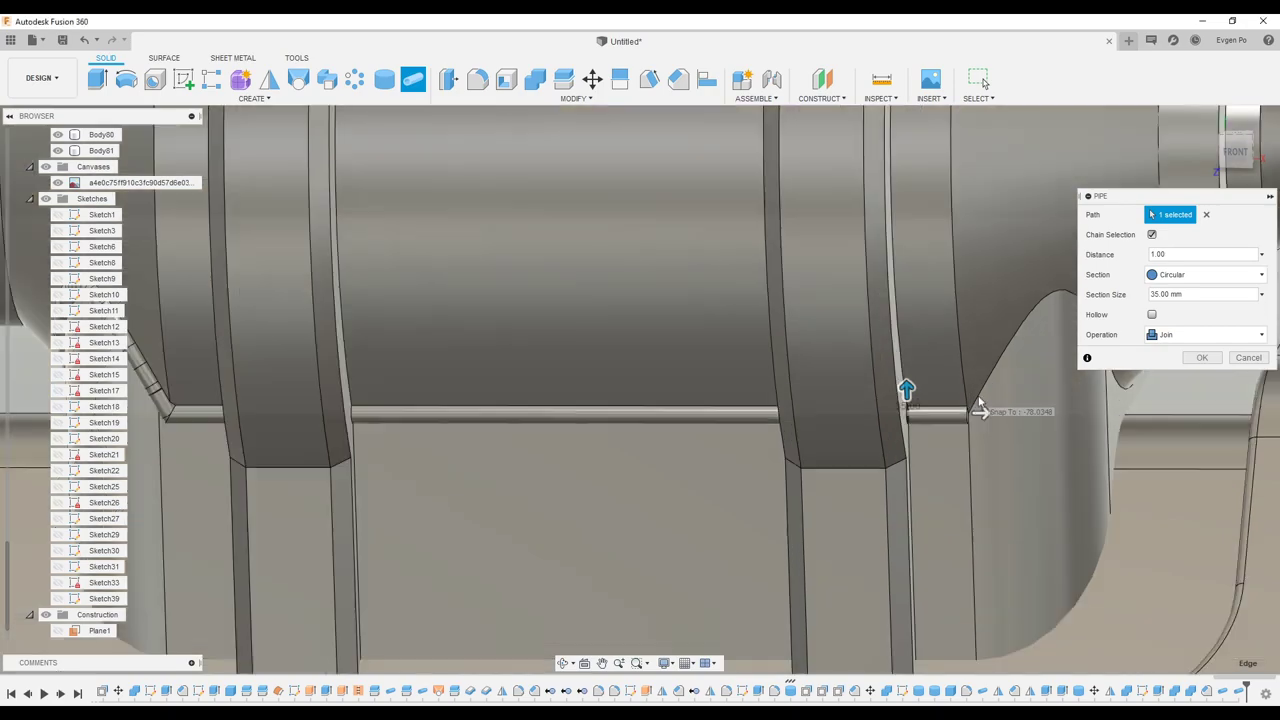
pyautogui.click(1203, 360)
pyautogui.scroll(5, 1138, 320)
pyautogui.click(1138, 320)
pyautogui.click(1203, 357)
pyautogui.scroll(-10, 535, 375)
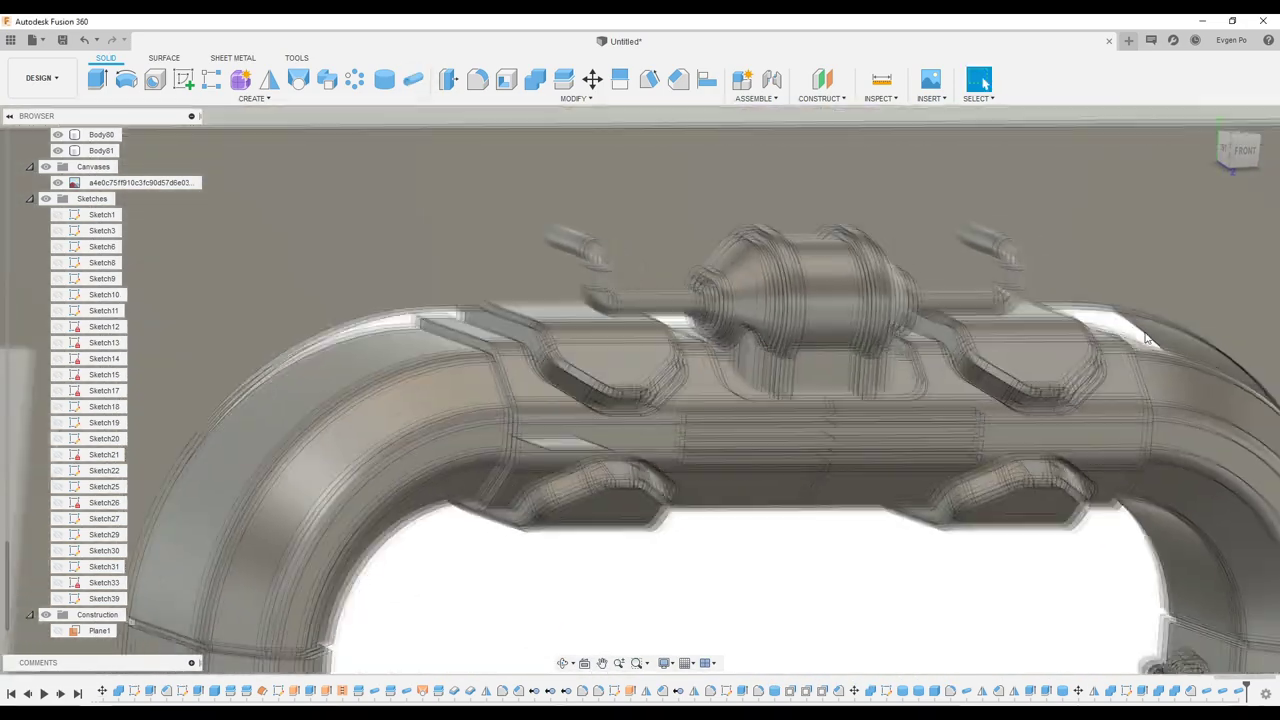
# - Combine the central top-section bodies into the target body with Join
pyautogui.click(535, 79)
pyautogui.click(535, 375)
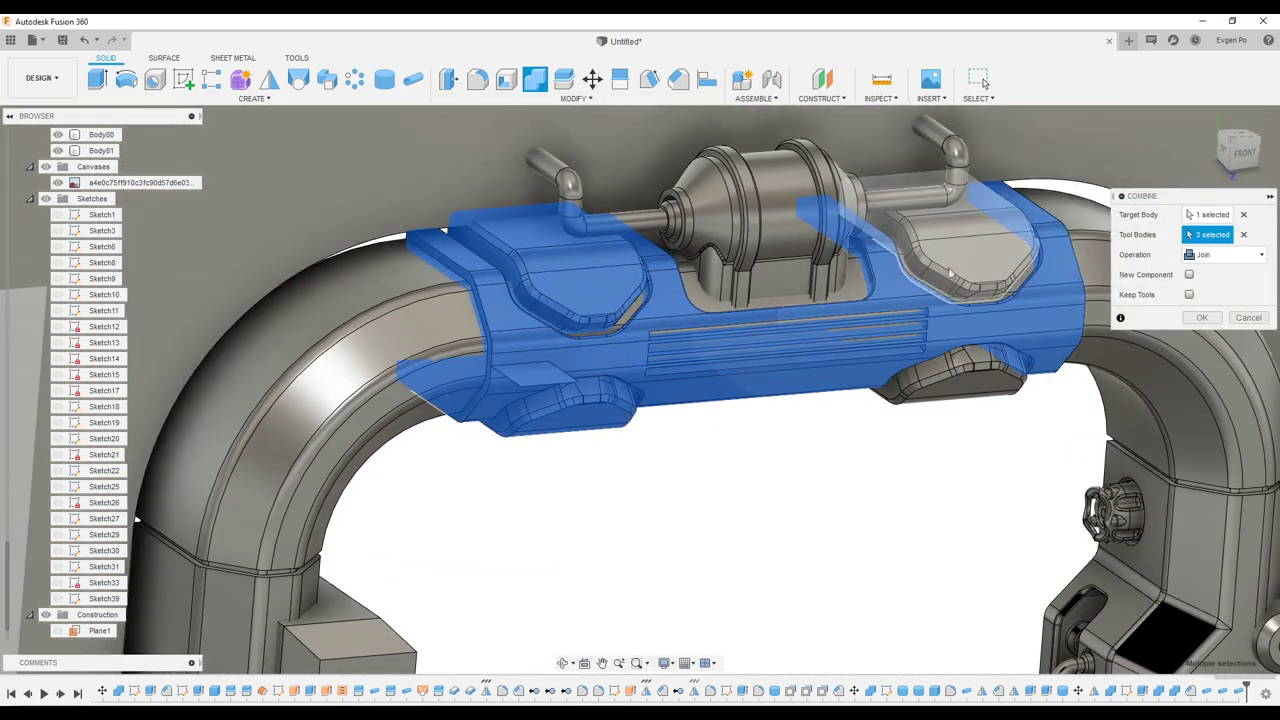
pyautogui.click(860, 286)
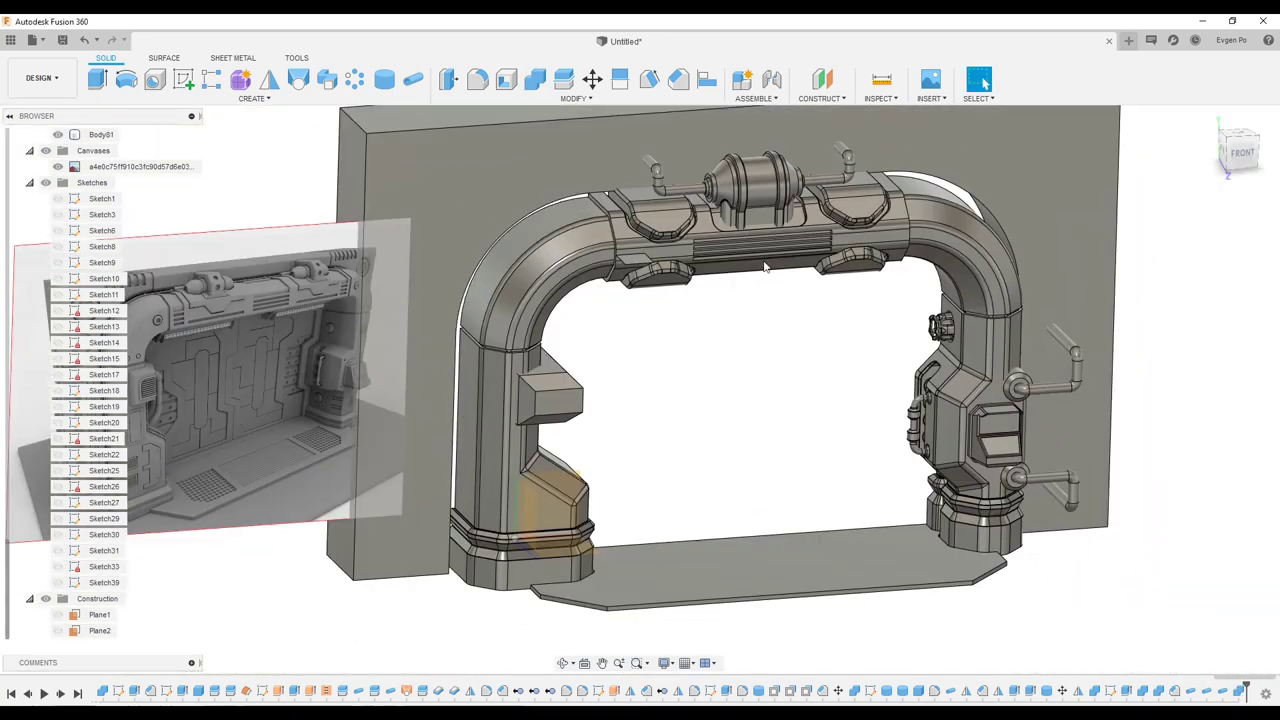
# - Sketch a slot rectangle on the box front, pattern it ×4, and extrude-cut the four slots
pyautogui.click(1242, 152)
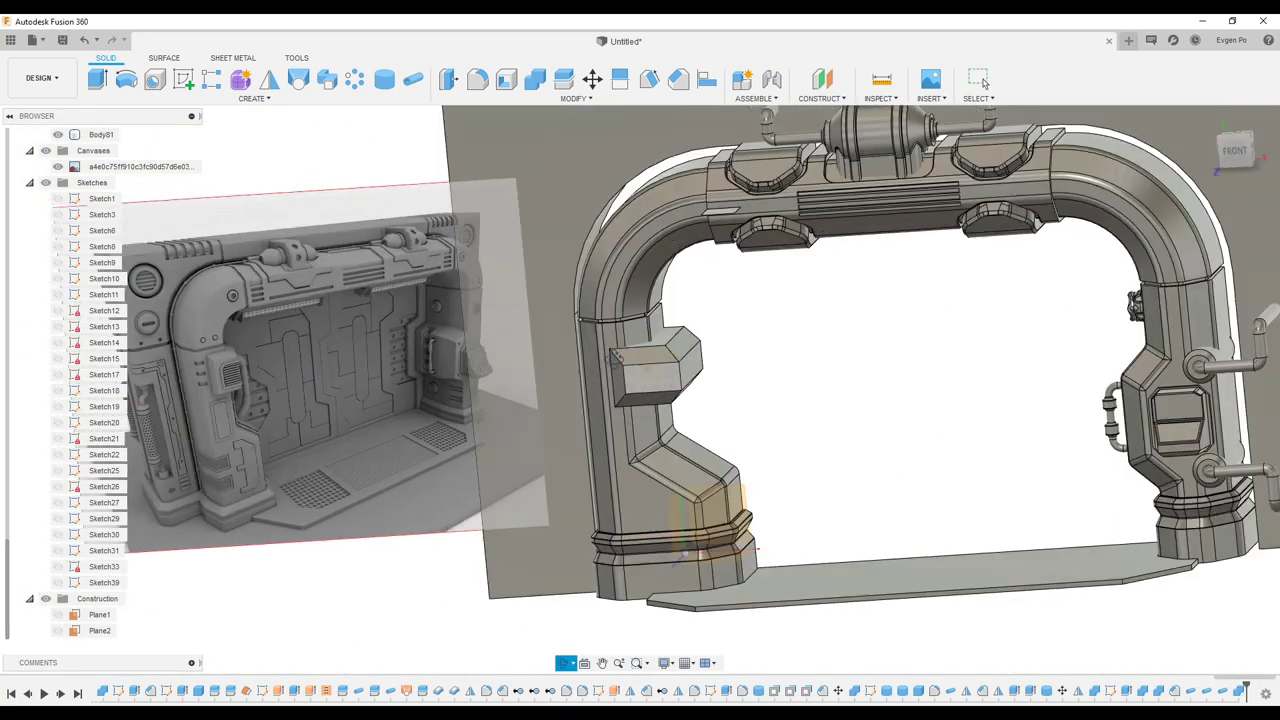
pyautogui.scroll(5, 600, 350)
pyautogui.click(98, 79)
pyautogui.click(686, 366)
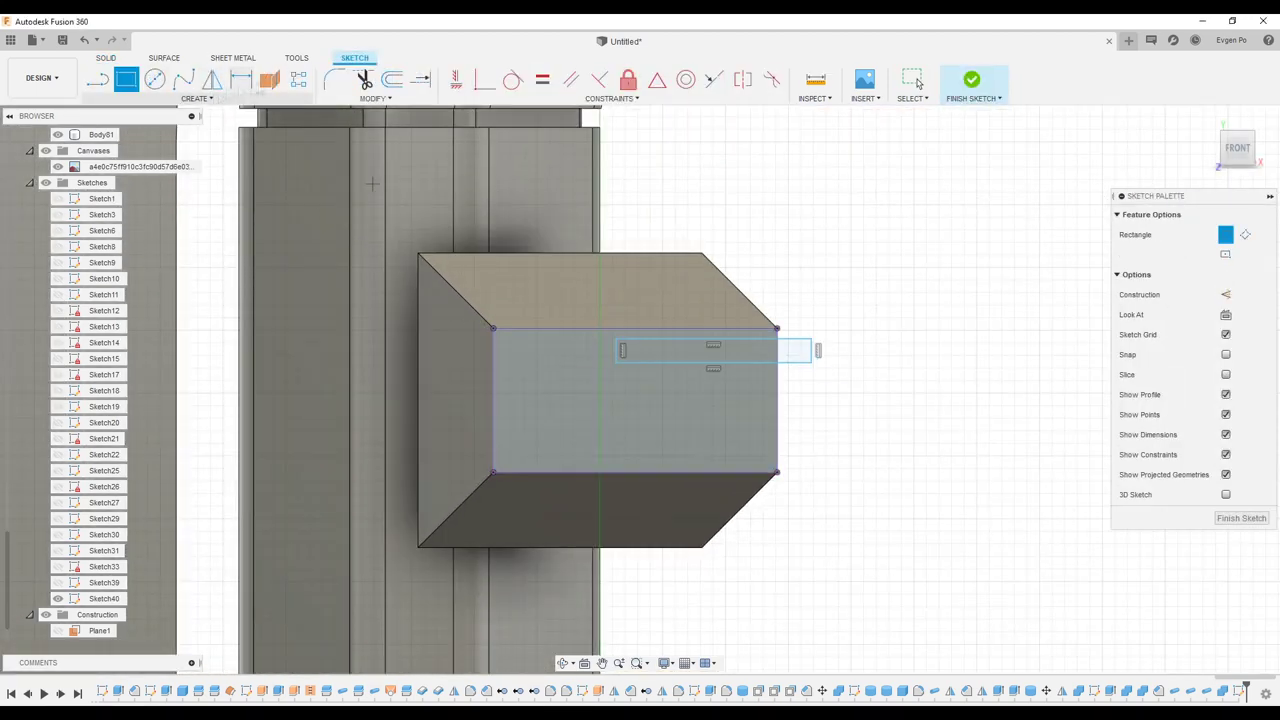
pyautogui.click(298, 79)
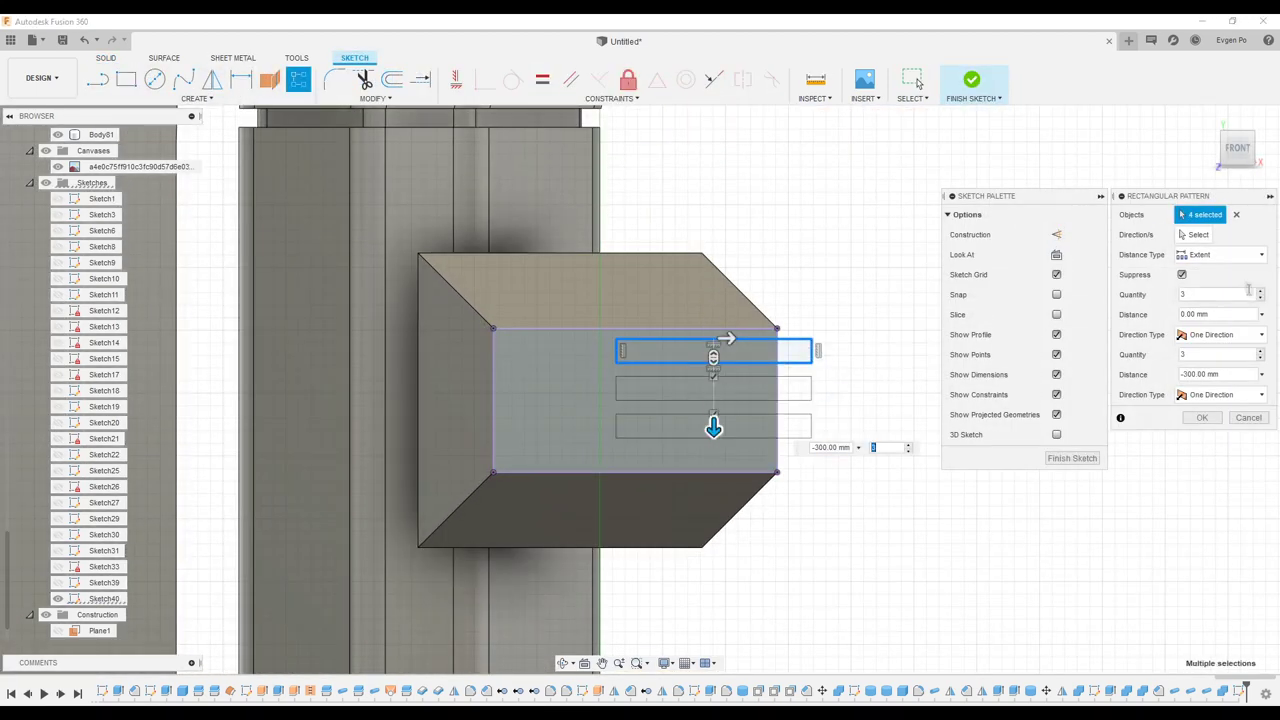
pyautogui.press('Return')
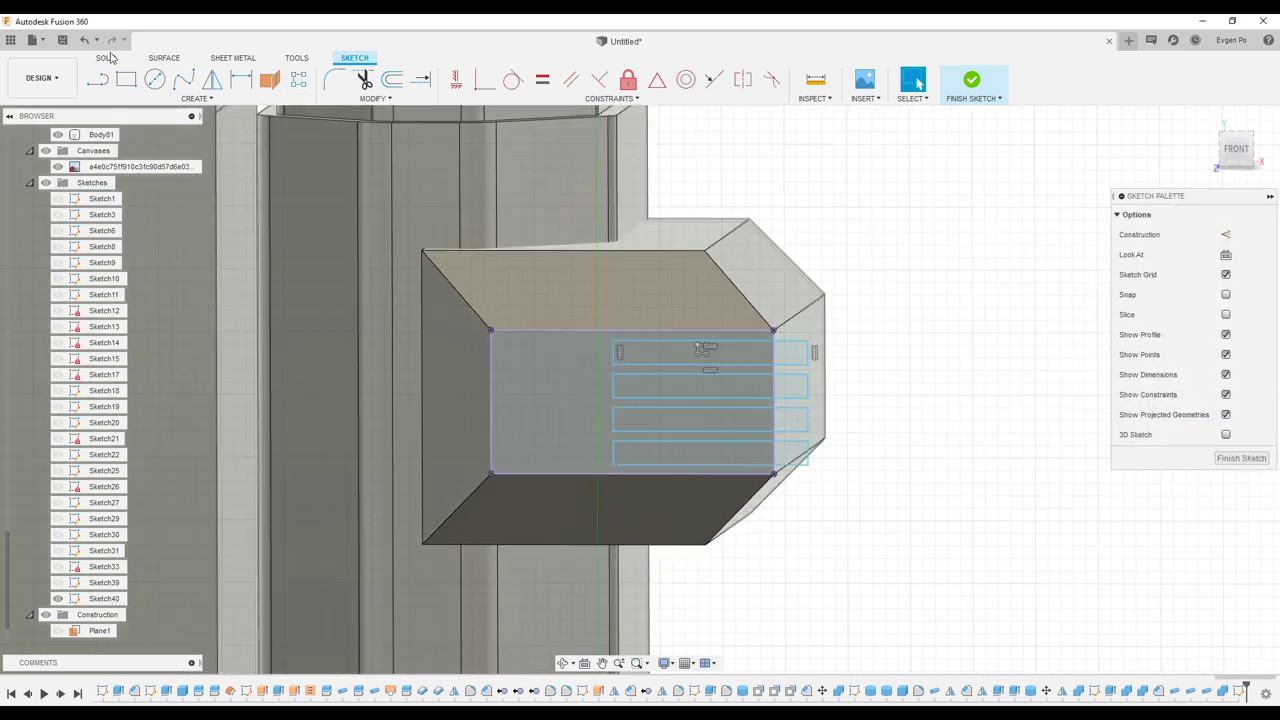
pyautogui.press('e')
pyautogui.click(763, 455)
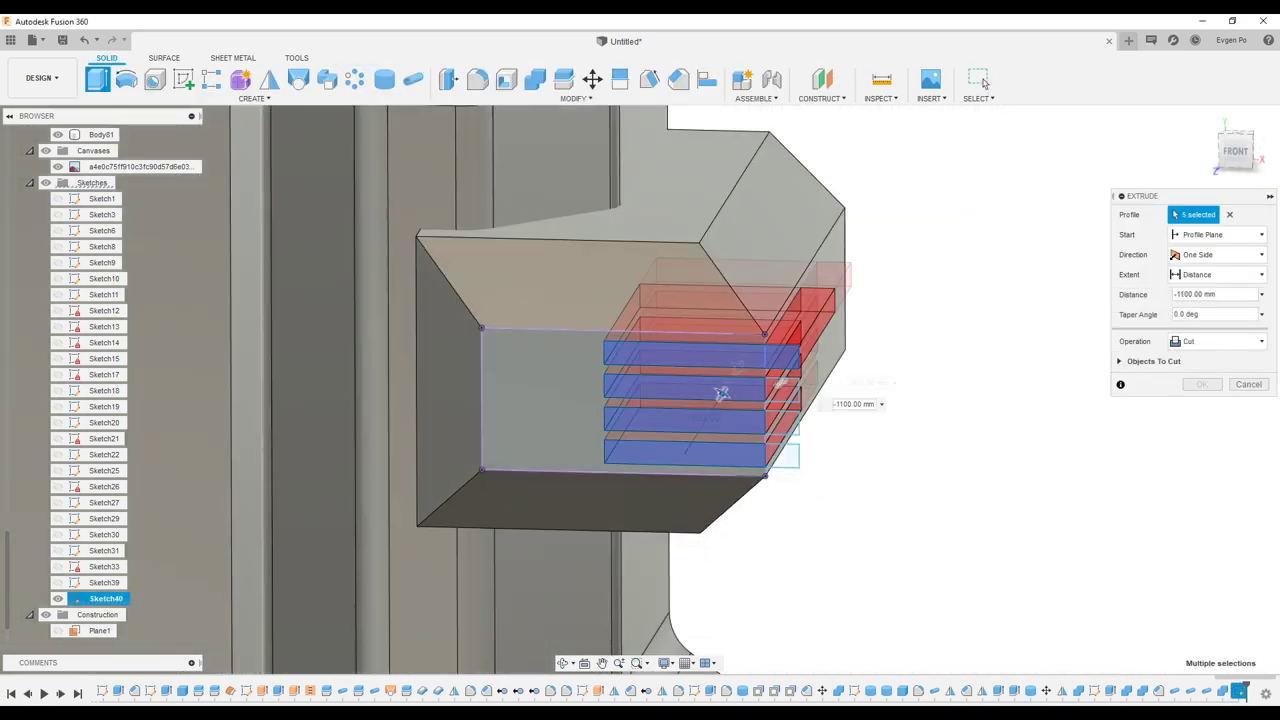
pyautogui.press('Return')
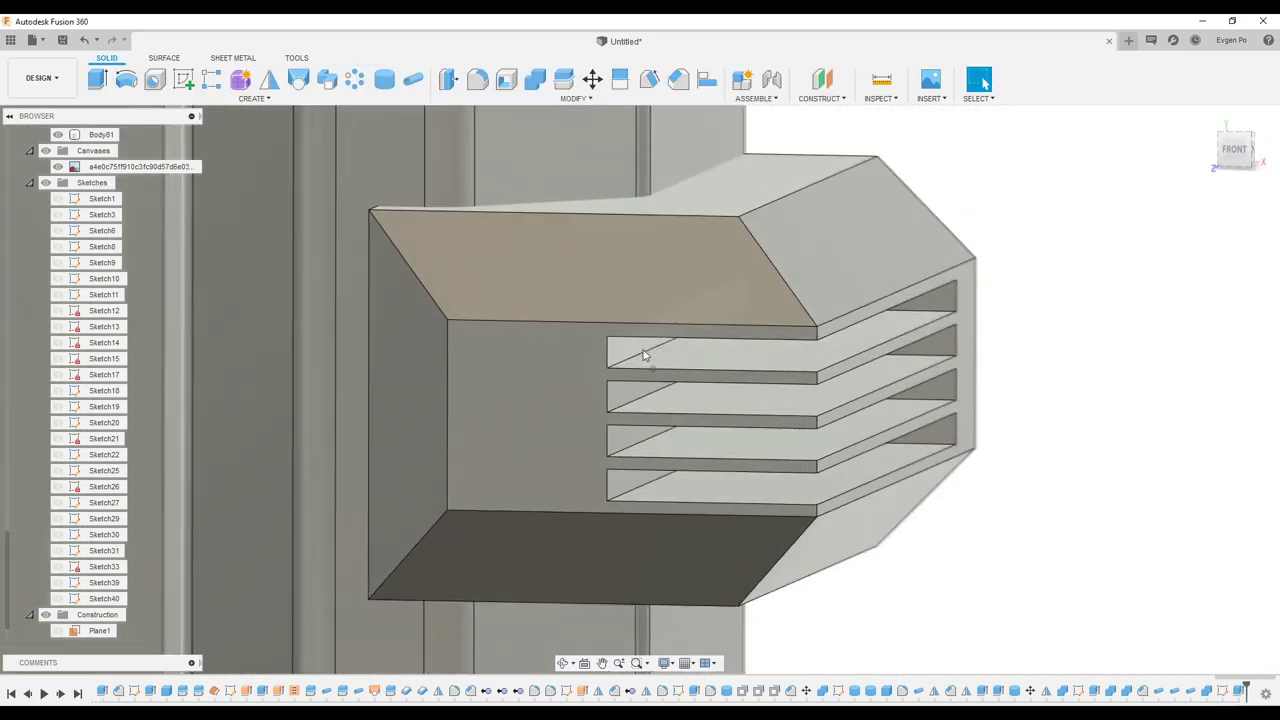
# - Press Pull the four slot faces inward
pyautogui.click(685, 358)
pyautogui.click(686, 400)
pyautogui.click(688, 443)
pyautogui.click(647, 480)
pyautogui.press('q')
pyautogui.moveTo(647, 480); pyautogui.dragTo(586, 486)
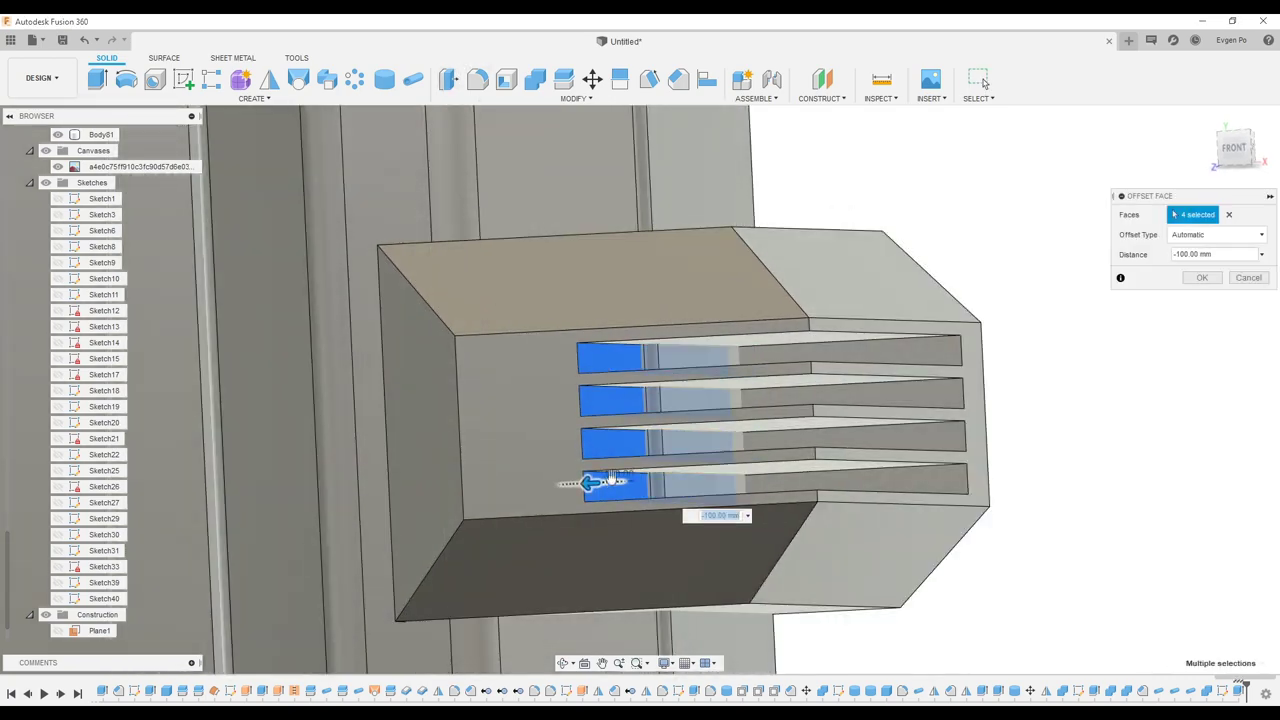
pyautogui.press('Return')
pyautogui.moveTo(1194, 280)
pyautogui.keyDown('shift'); pyautogui.mouseDown(button='middle')
pyautogui.moveTo(805, 365)
pyautogui.moveTo(797, 321)
pyautogui.mouseUp(button='middle'); pyautogui.keyUp('shift')
# - Fillet the slot edges with a value of 1
pyautogui.press('f')
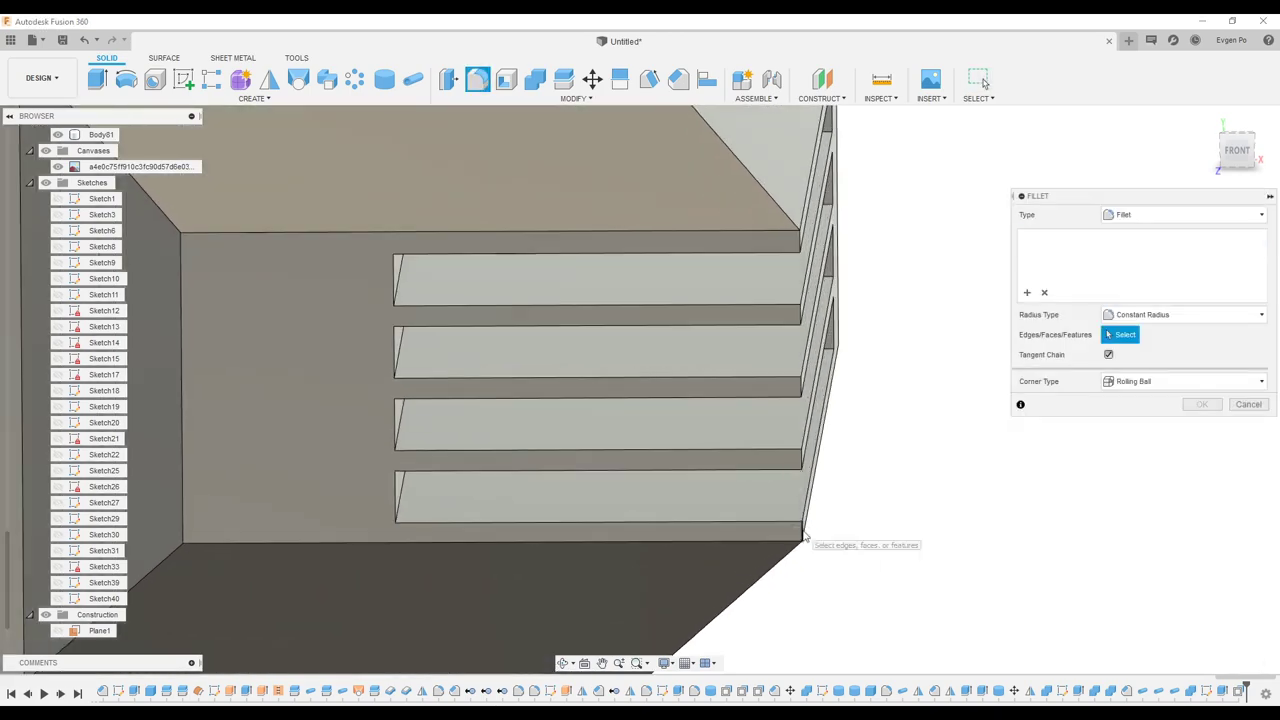
pyautogui.write('150.00')
pyautogui.scroll(-5, 714, 286)
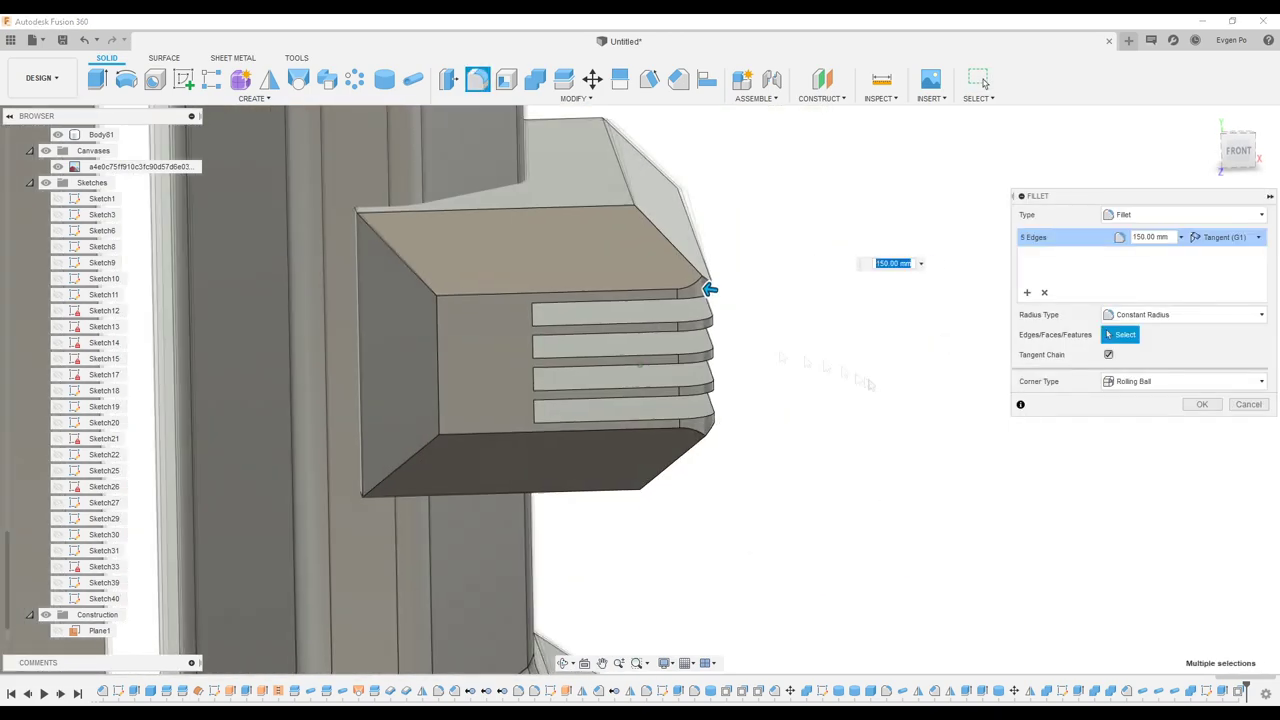
pyautogui.press('Return')
# - Sketch on the box's top face, projecting and offsetting its outline
pyautogui.click(183, 79)
pyautogui.click(688, 400)
pyautogui.press('p')
pyautogui.keyDown('shift'); pyautogui.moveTo(641, 361); pyautogui.dragTo(700, 300, button='middle'); pyautogui.keyUp('shift')
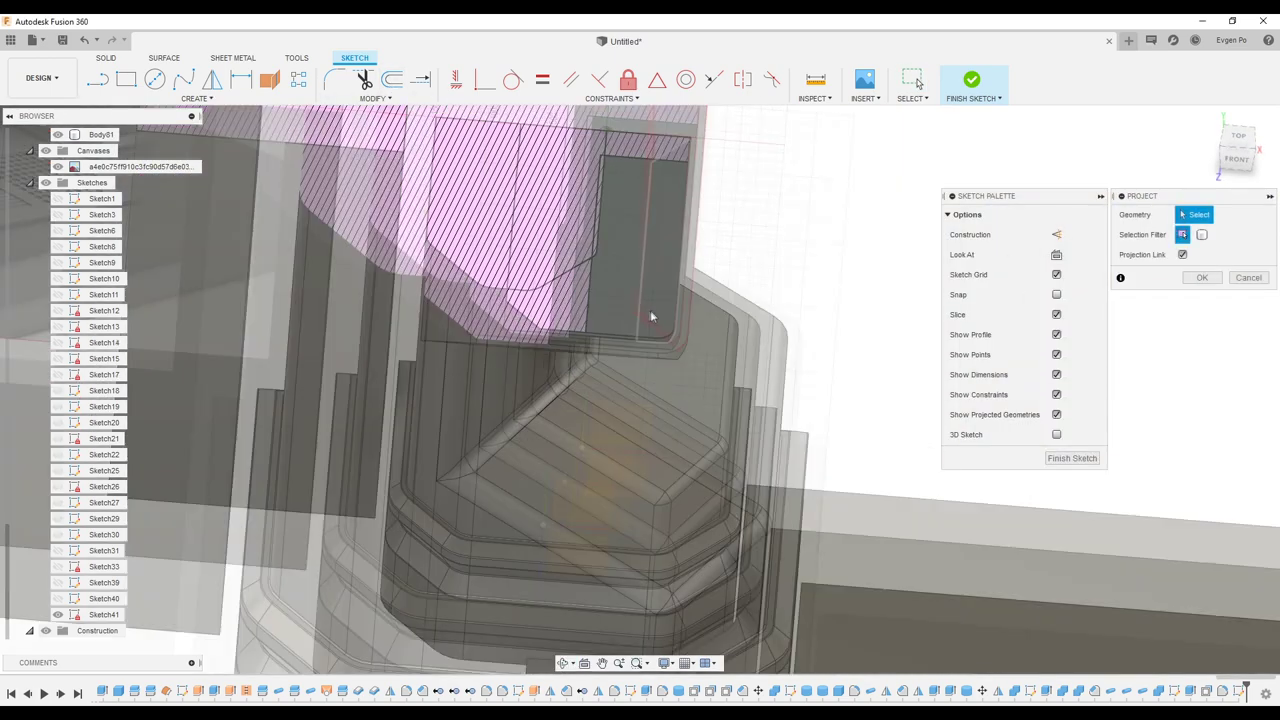
pyautogui.click(620, 250)
pyautogui.click(1201, 277)
pyautogui.press('o')
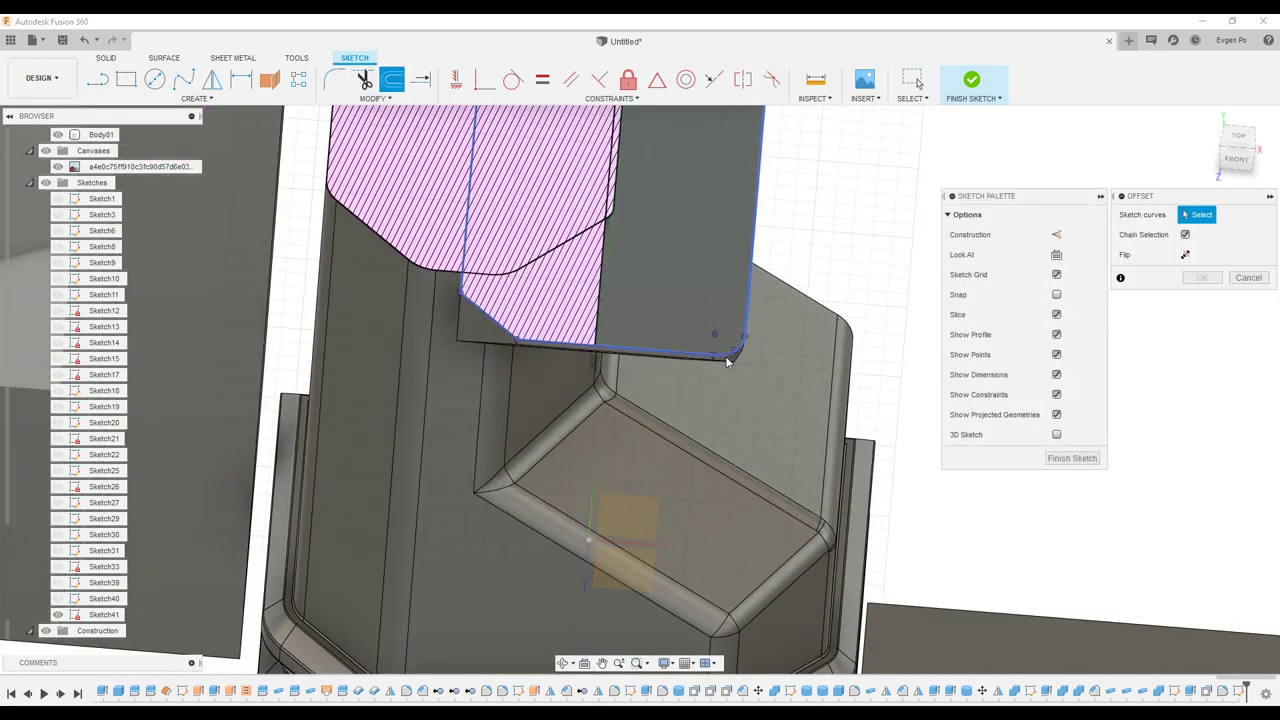
pyautogui.press('Return')
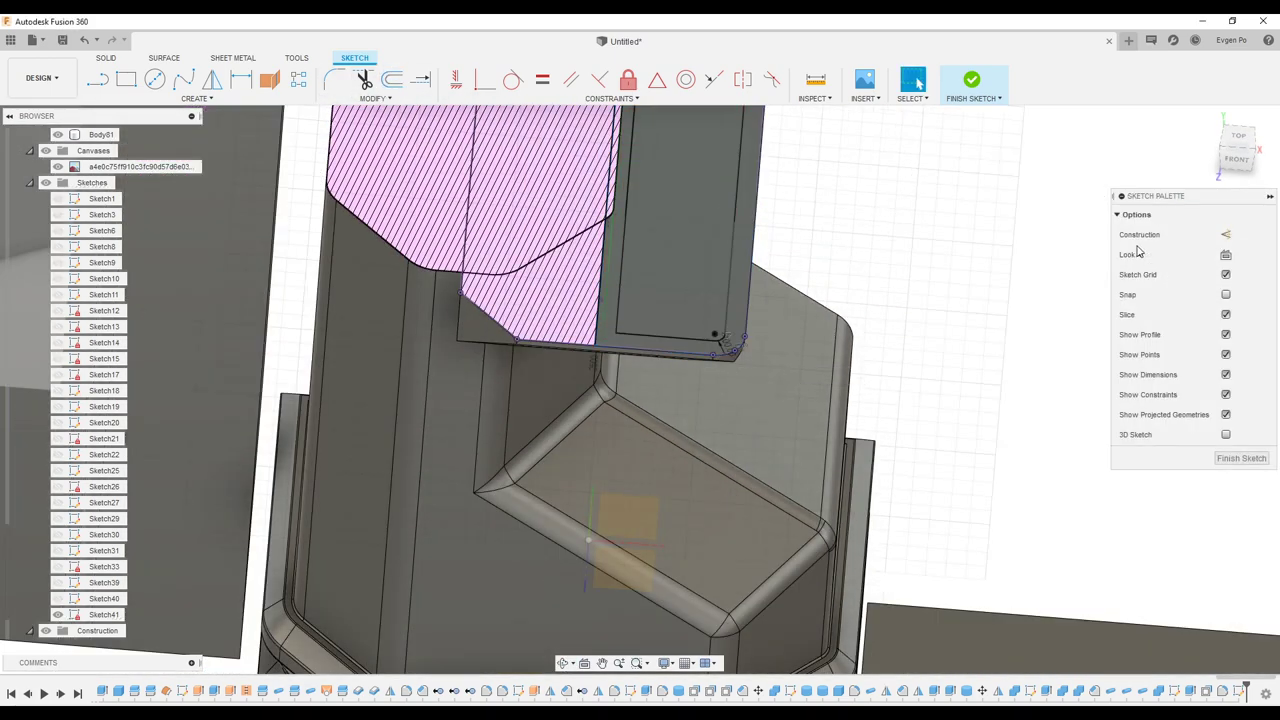
# - Close the plate outline with a line and extrude the two plate profiles
pyautogui.press('l')
pyautogui.scroll(3, 714, 360)
pyautogui.click(770, 480)
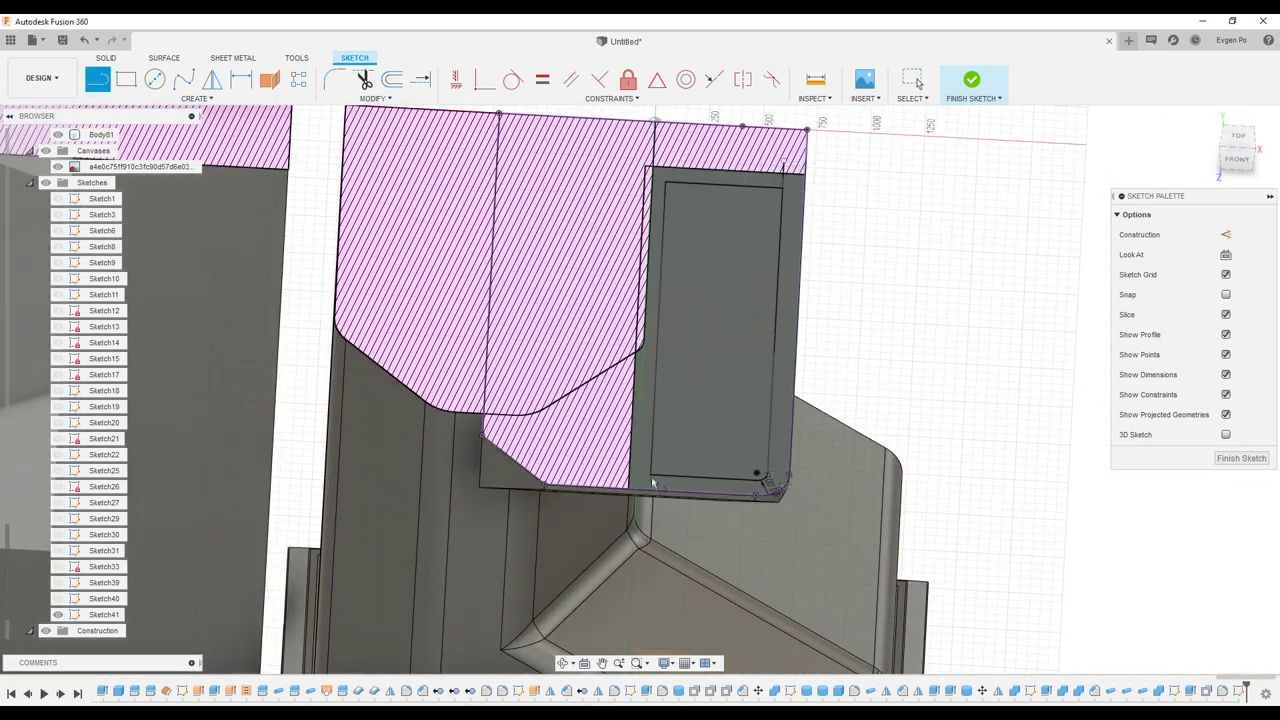
pyautogui.press('e')
pyautogui.click(768, 482)
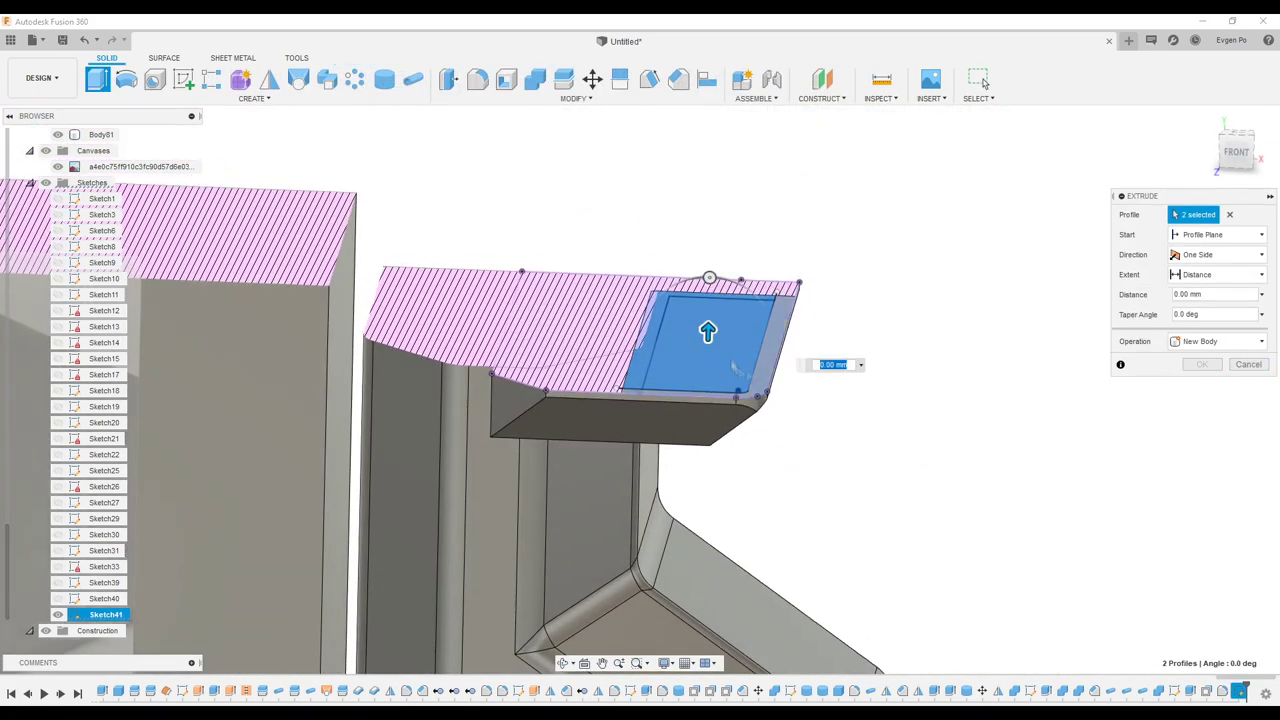
pyautogui.click(680, 200)
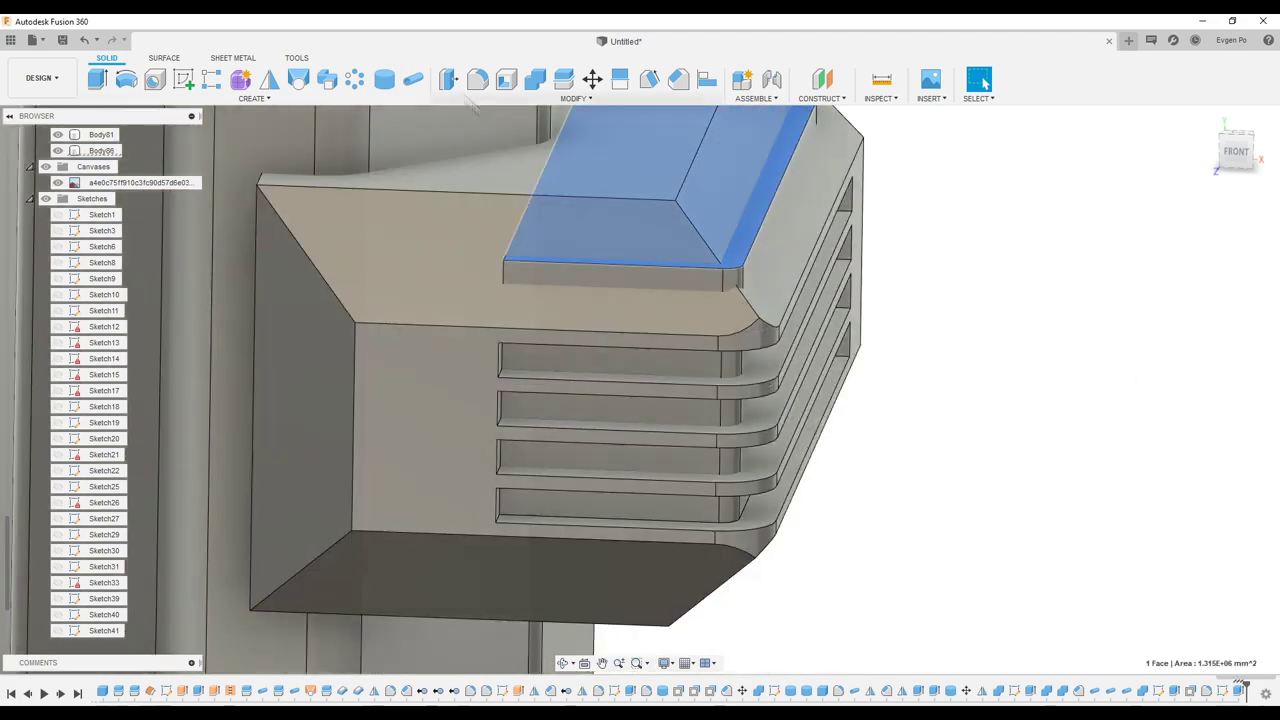
# - Press Pull the plate's top face upward
pyautogui.press('q')
pyautogui.moveTo(743, 243); pyautogui.dragTo(742, 280)
pyautogui.press('Return')
pyautogui.scroll(-3, 1103, 280)
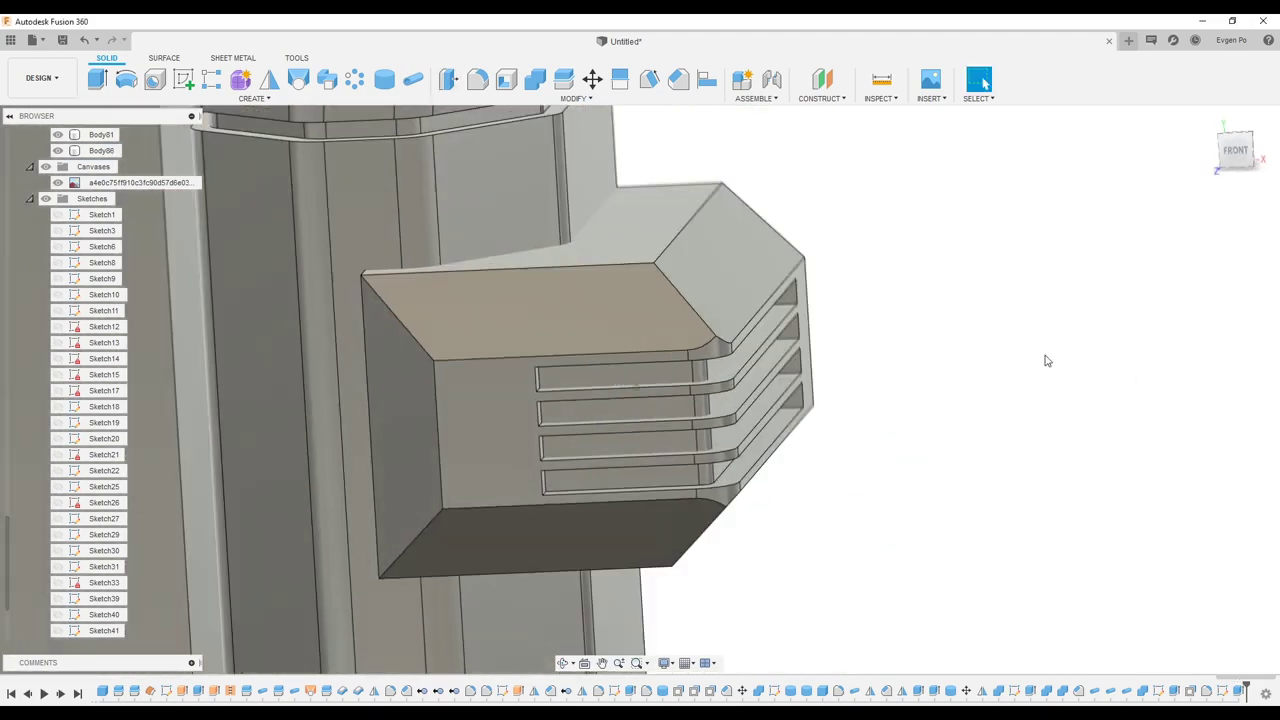
# - Fillet the box's top and bottom edge loops at 35 mm
pyautogui.press('f')
pyautogui.click(697, 310)
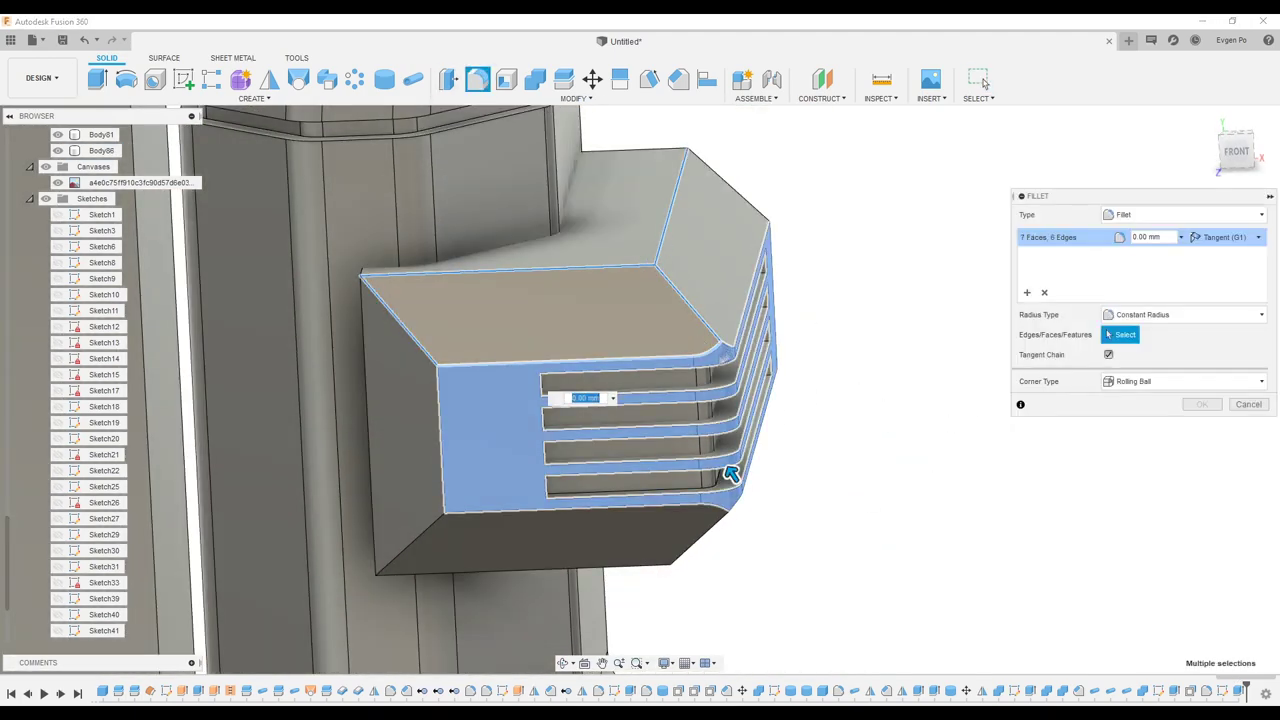
pyautogui.click(421, 538)
pyautogui.moveTo(421, 538)
pyautogui.keyDown('shift'); pyautogui.mouseDown(button='middle')
pyautogui.moveTo(903, 537)
pyautogui.moveTo(990, 600)
pyautogui.mouseUp(button='middle'); pyautogui.keyUp('shift')
pyautogui.write('25')
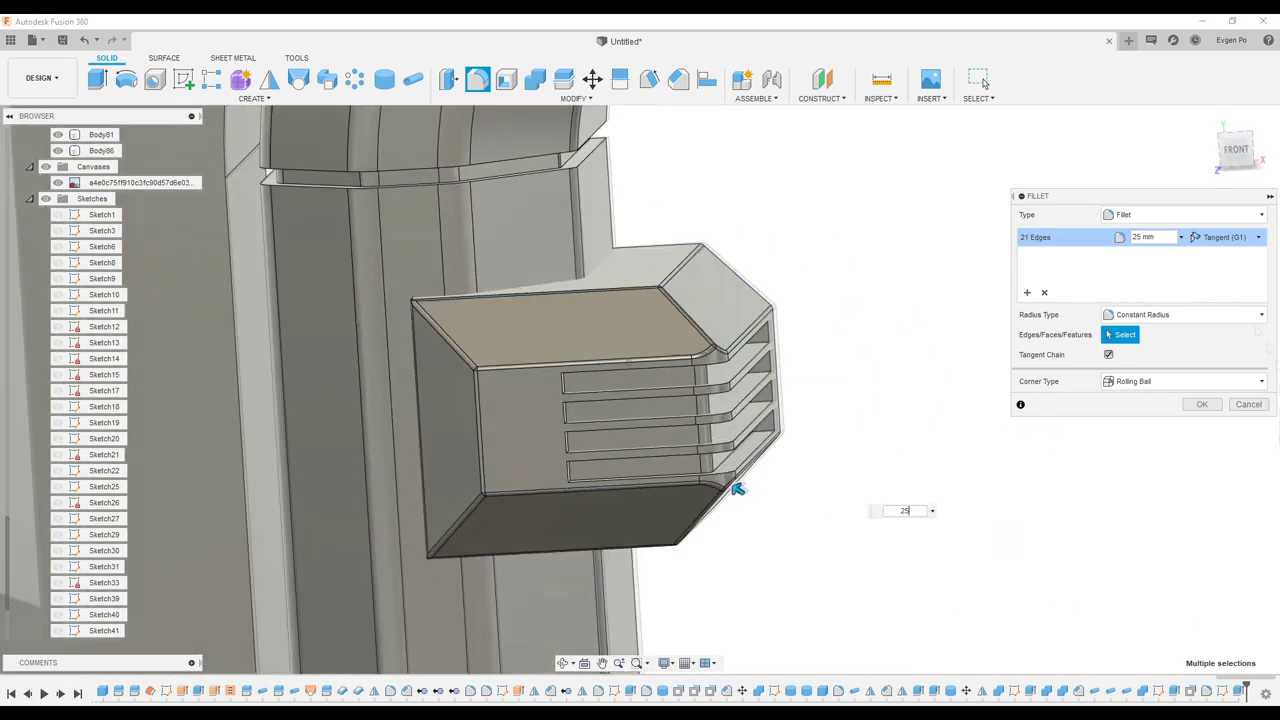
pyautogui.write('35')
pyautogui.press('Return')
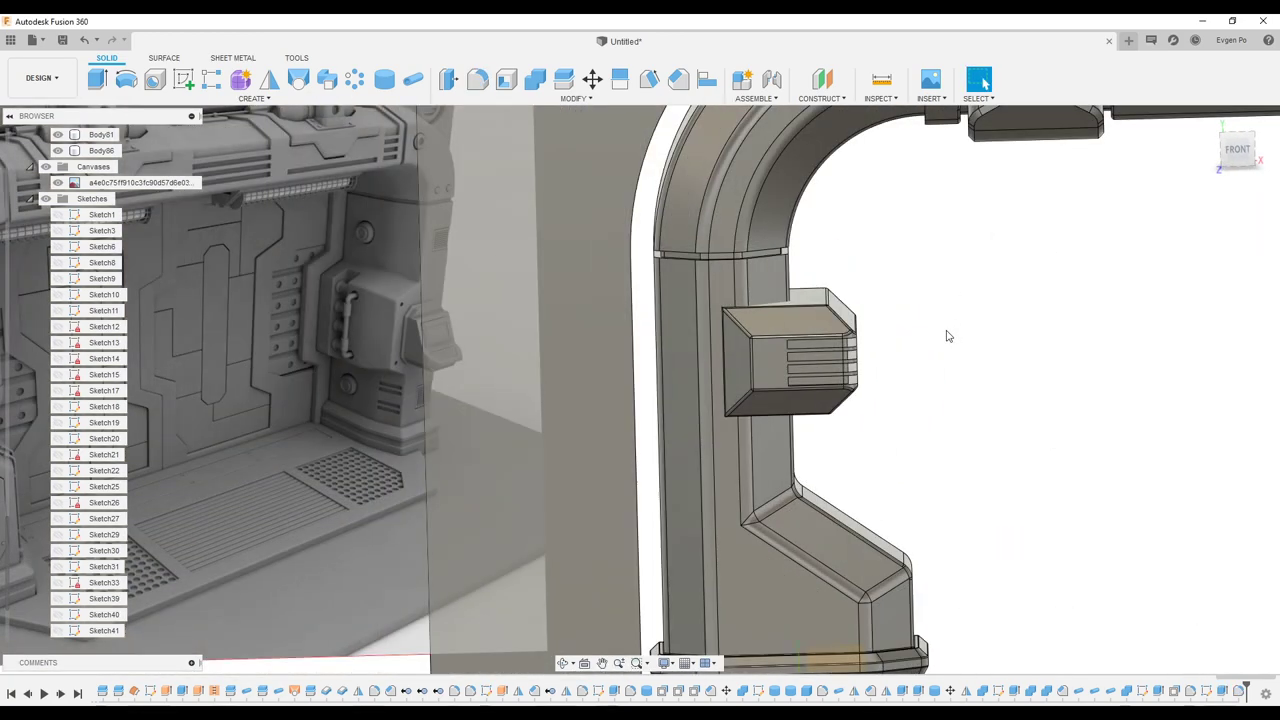
# - Sketch three patterned ring rectangles on the pillar face
pyautogui.scroll(-5, 946, 334)
pyautogui.scroll(5, 783, 395)
pyautogui.scroll(2, 774, 429)
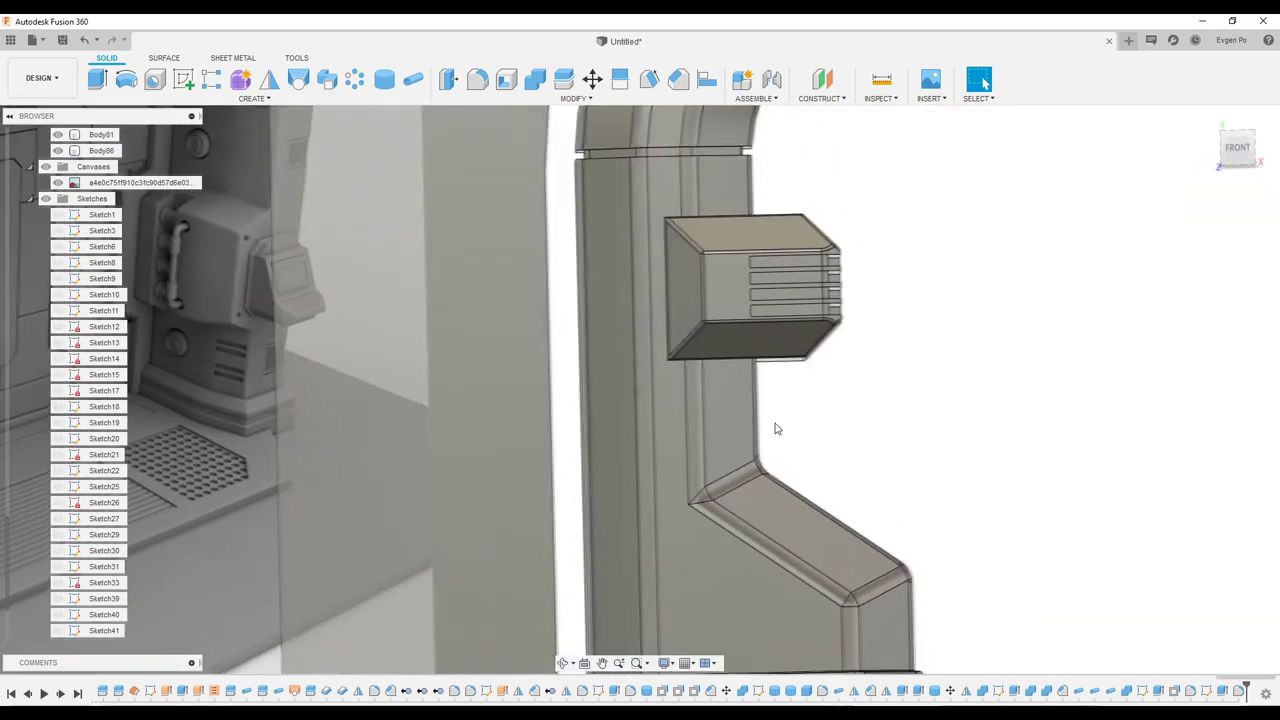
pyautogui.rightClick(670, 422)
pyautogui.click(657, 491)
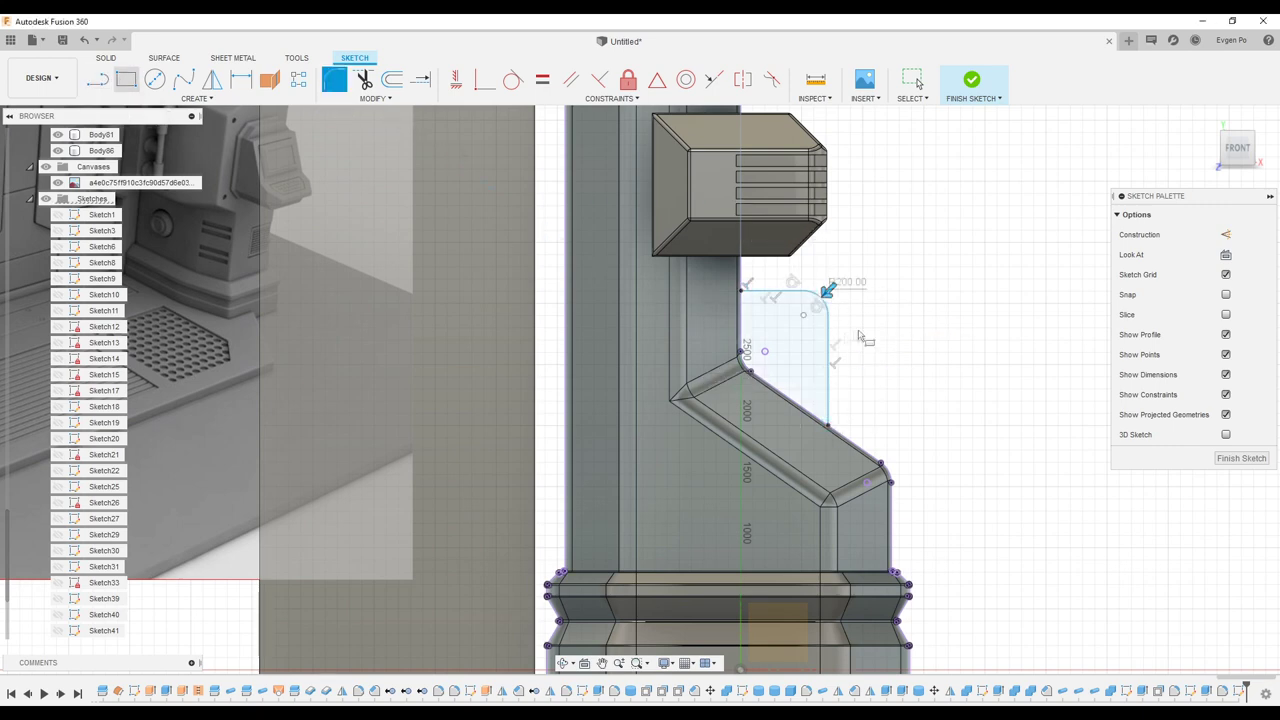
pyautogui.scroll(3, 828, 290)
pyautogui.press('r')
pyautogui.press('p')
pyautogui.scroll(2, 815, 360)
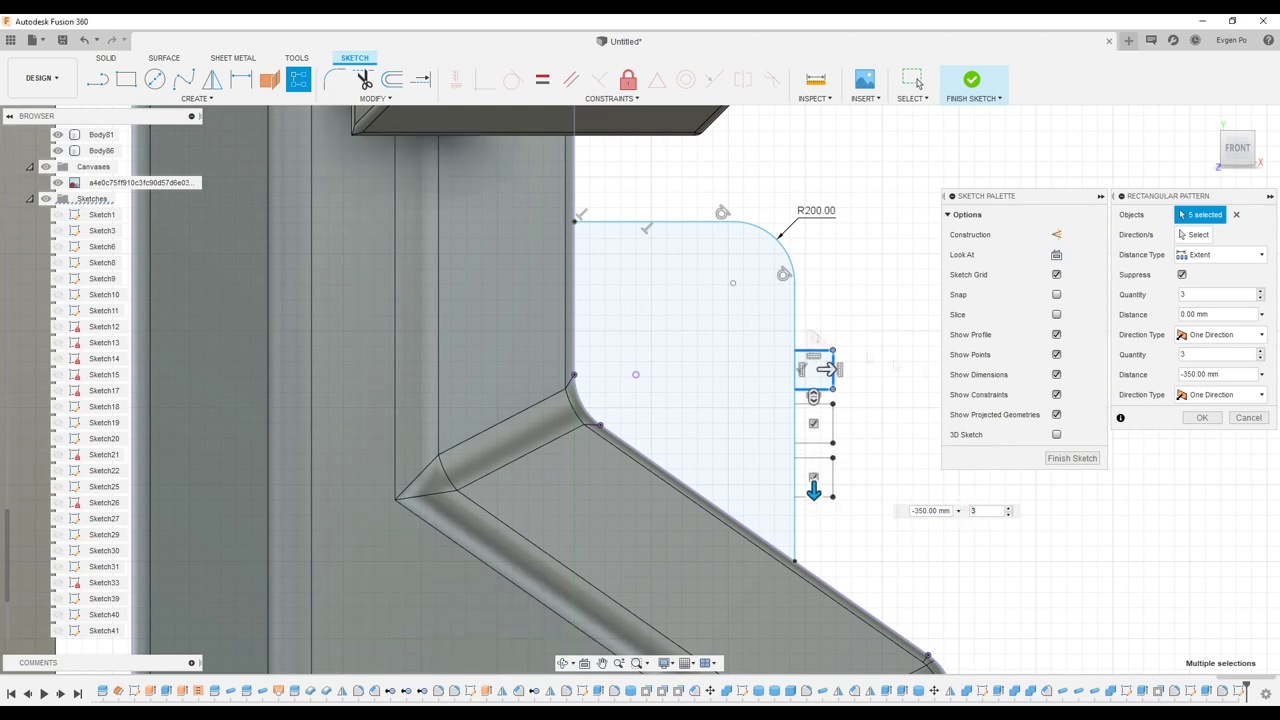
pyautogui.press('Return')
# - Revolve the ring rectangle profiles into three solid rings around the pipe
pyautogui.scroll(-1, 815, 318)
pyautogui.click(835, 340)
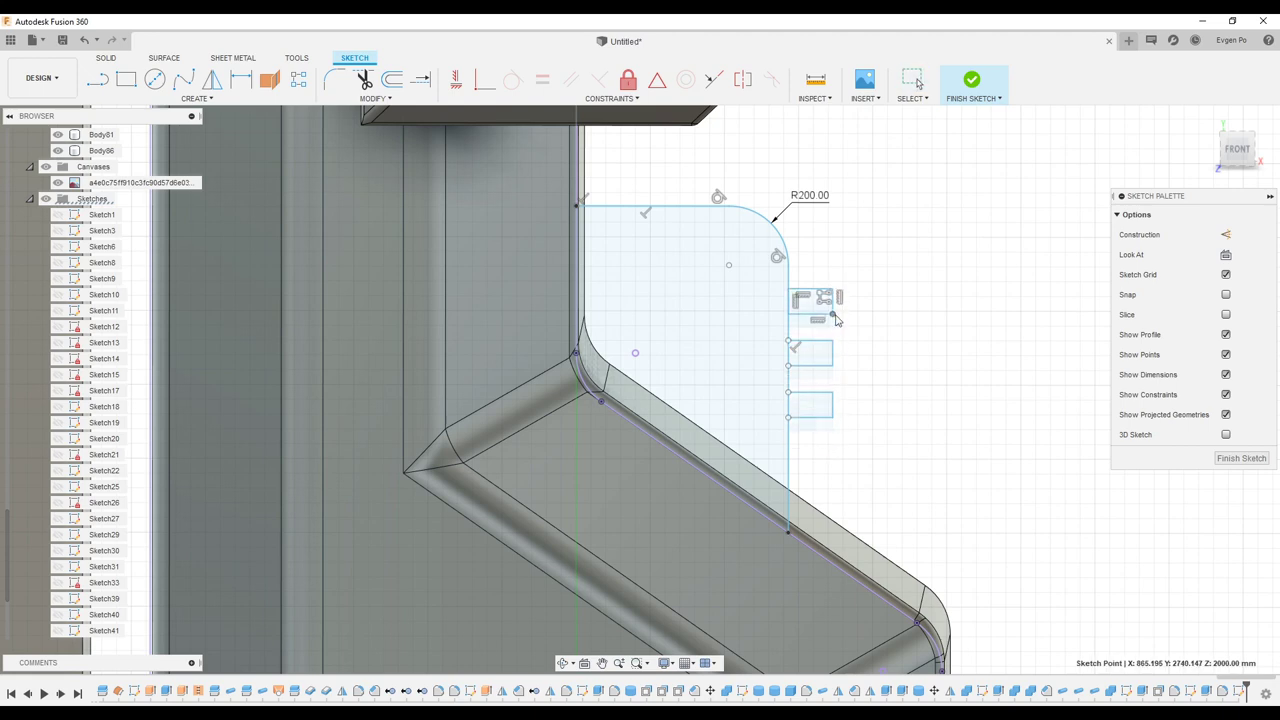
pyautogui.scroll(1, 837, 320)
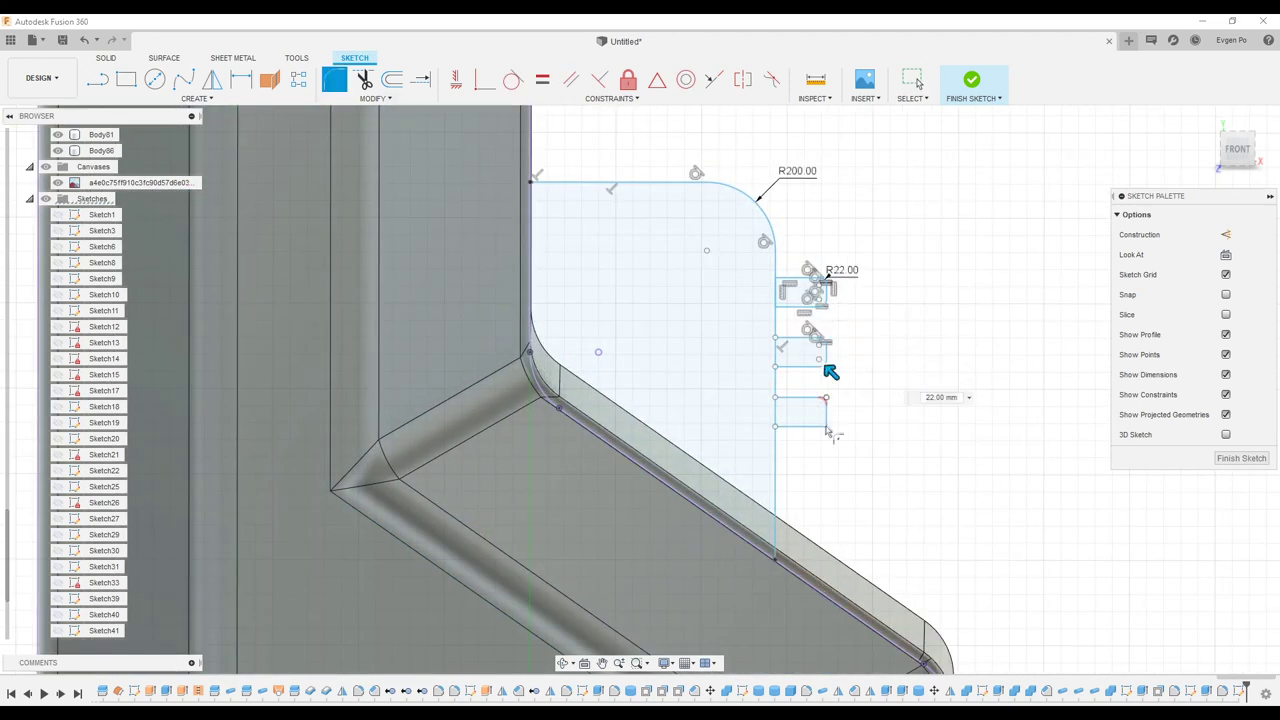
pyautogui.scroll(-3, 828, 432)
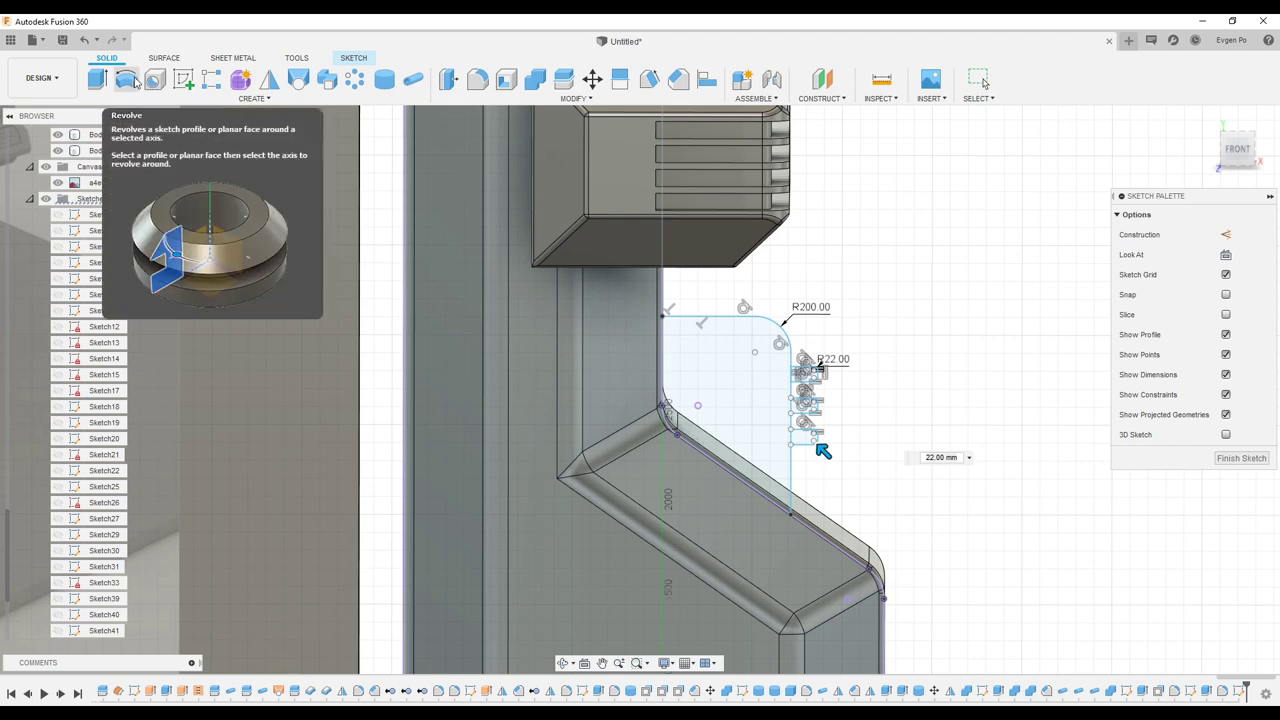
pyautogui.click(155, 82)
pyautogui.click(1195, 341)
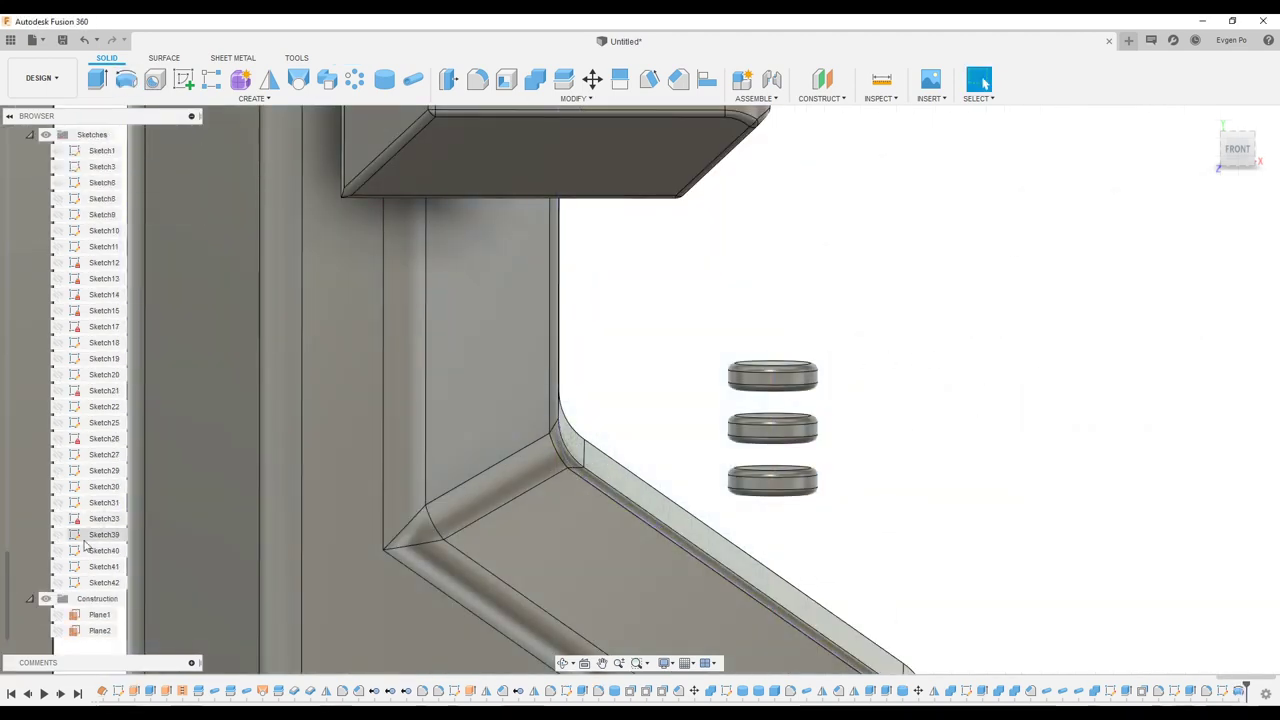
pyautogui.keyDown('shift'); pyautogui.moveTo(640, 420); pyautogui.dragTo(547, 290, button='middle'); pyautogui.keyUp('shift')
# - Set the pipe section to 150 mm and add cylinder caps on both pipe ends
pyautogui.write('150')
pyautogui.press('Return')
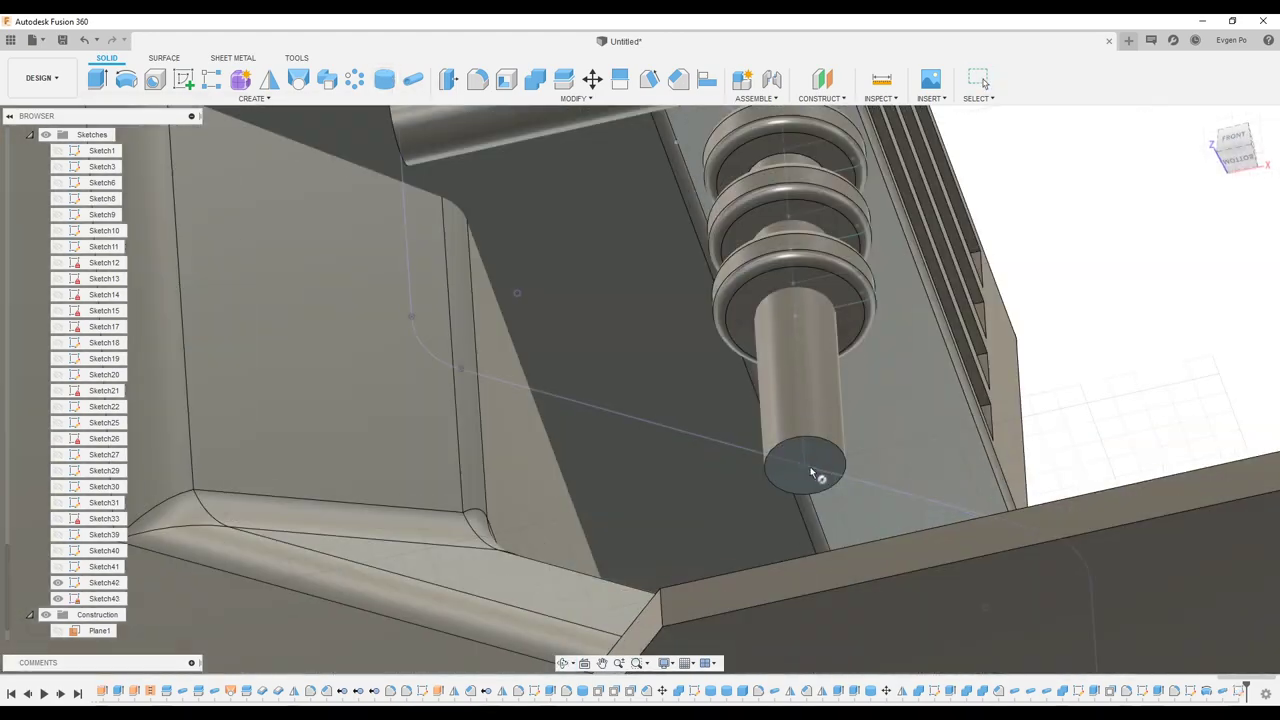
pyautogui.click(863, 443)
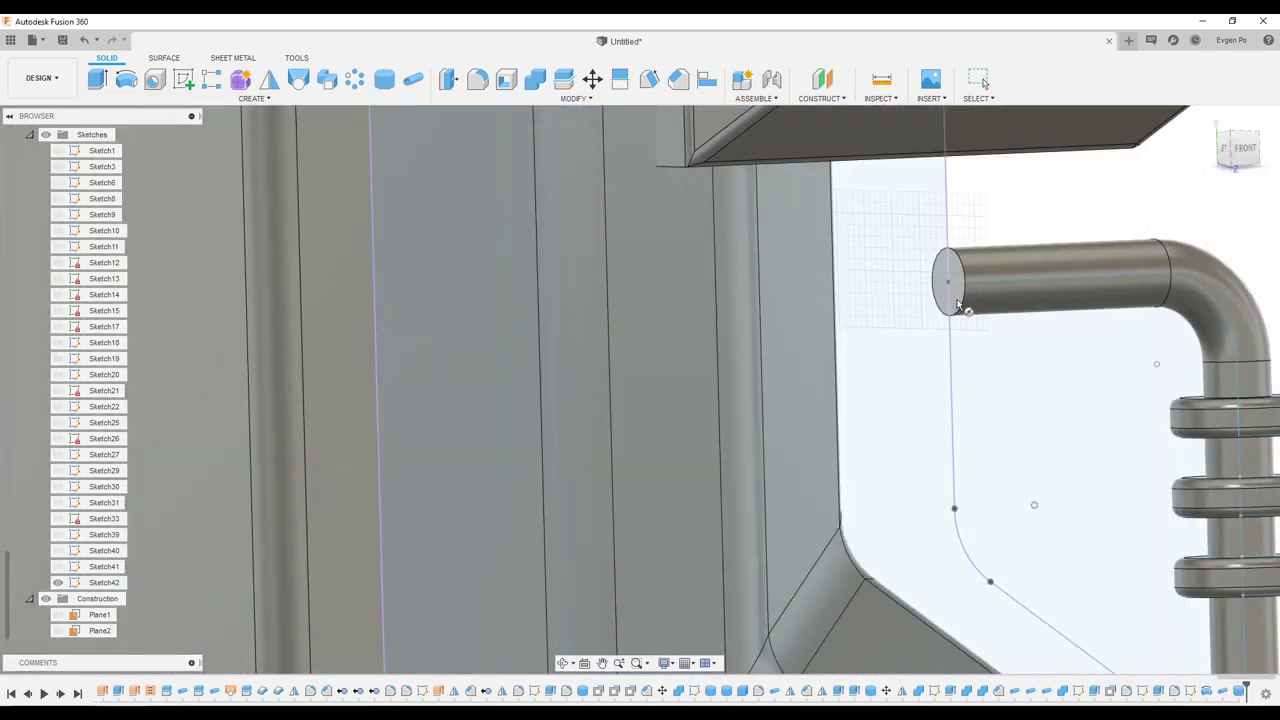
pyautogui.click(975, 312)
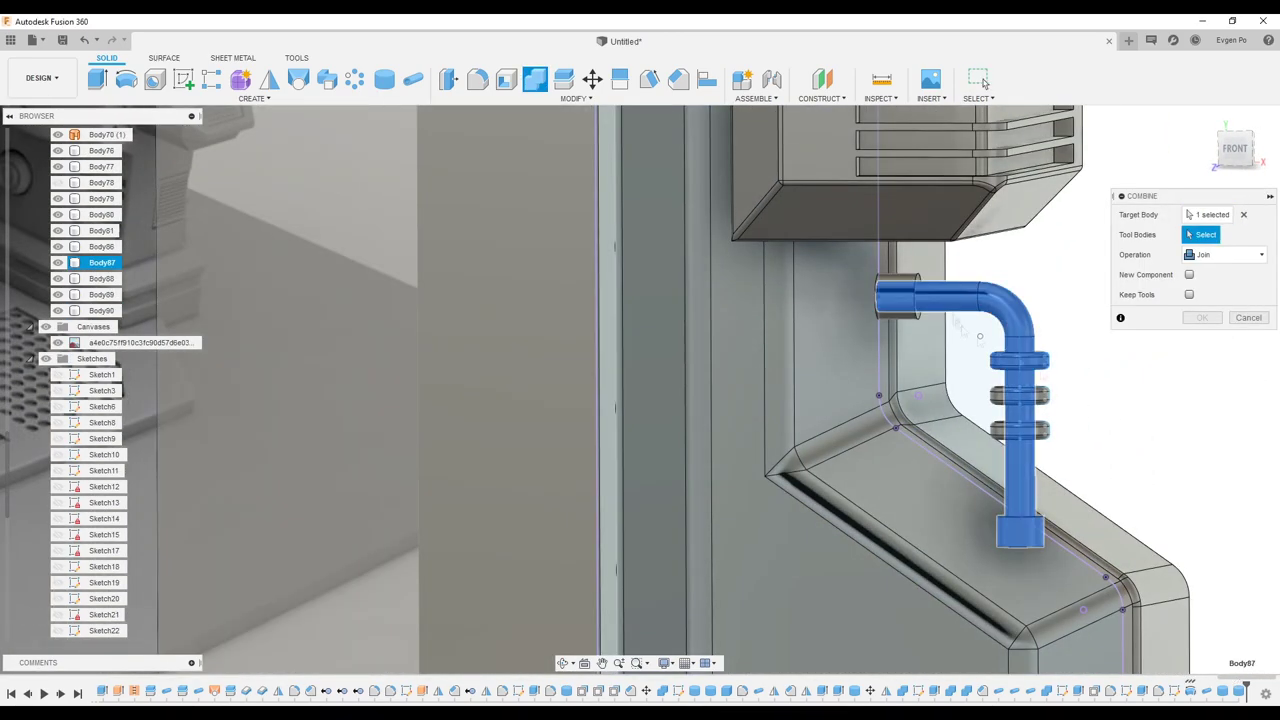
# - Join the pipe, rings and caps into one body, Body87
pyautogui.click(968, 302)
pyautogui.press('Return')
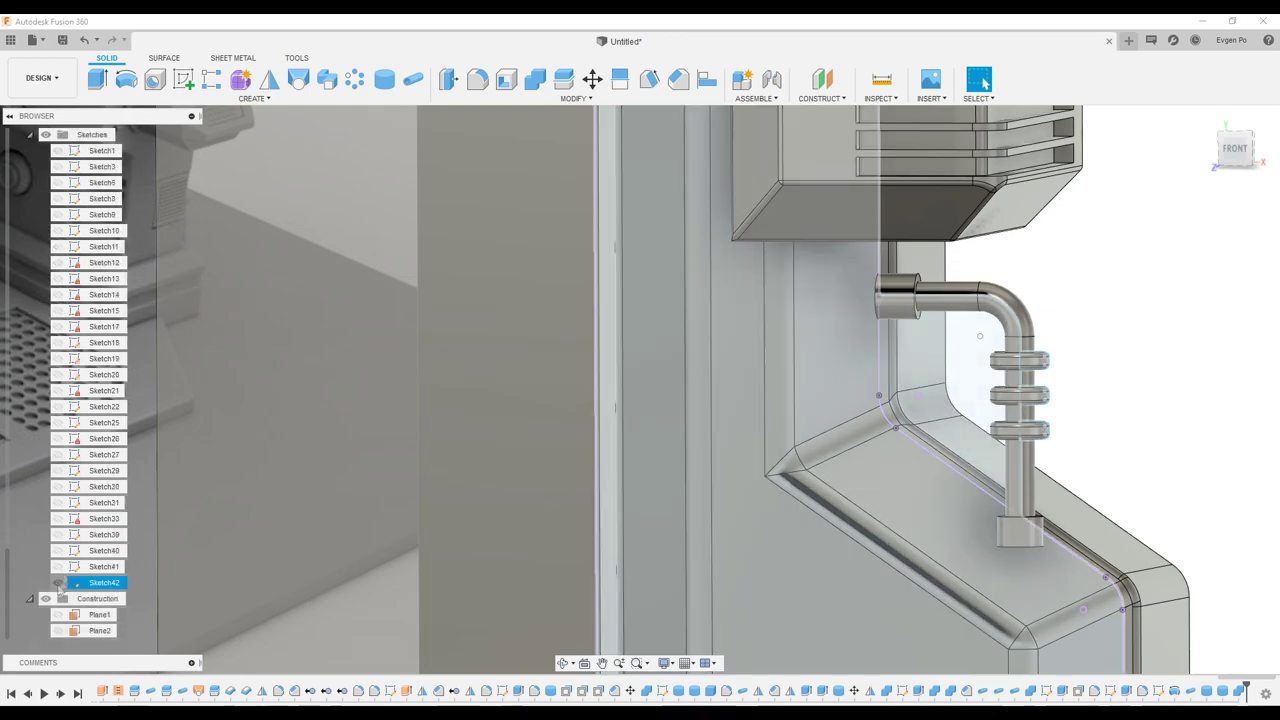
pyautogui.scroll(5, 100, 400)
pyautogui.click(101, 230)
pyautogui.press('m')
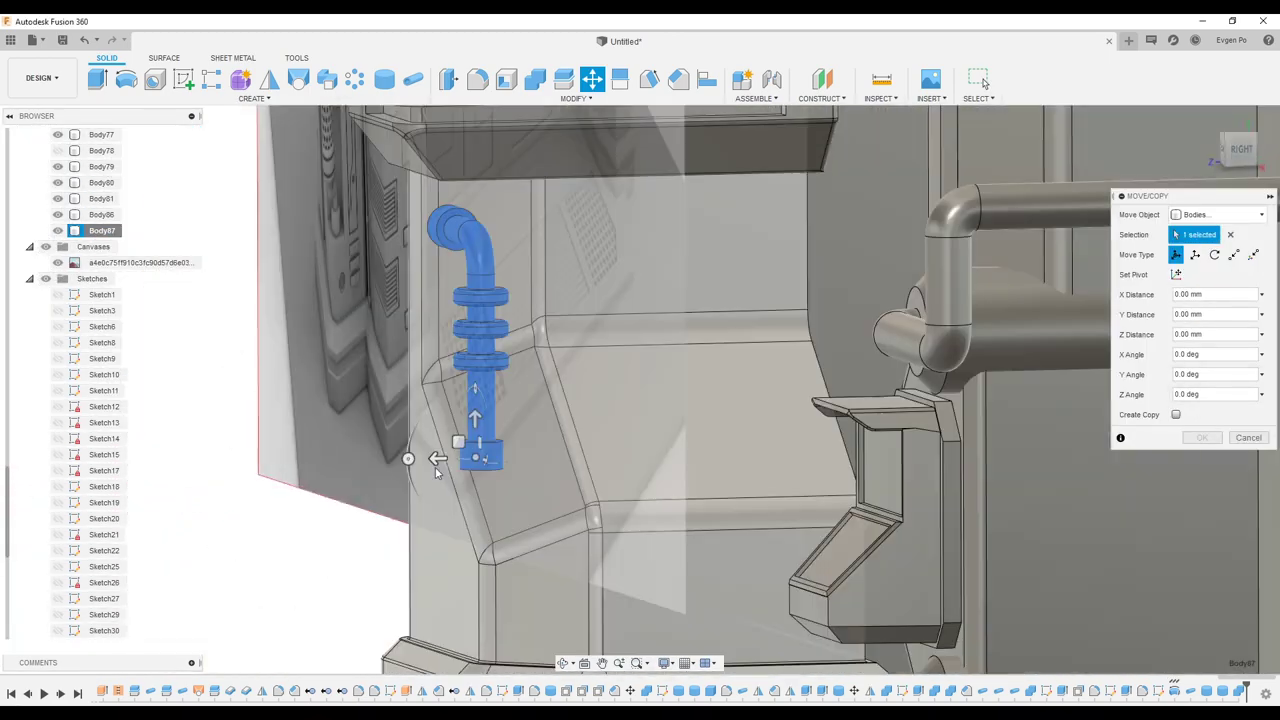
# - Slide the pipe along the wall and pattern it into four pipes 1100 mm apart along the ledge
pyautogui.moveTo(428, 457); pyautogui.dragTo(557, 449)
pyautogui.press('Return')
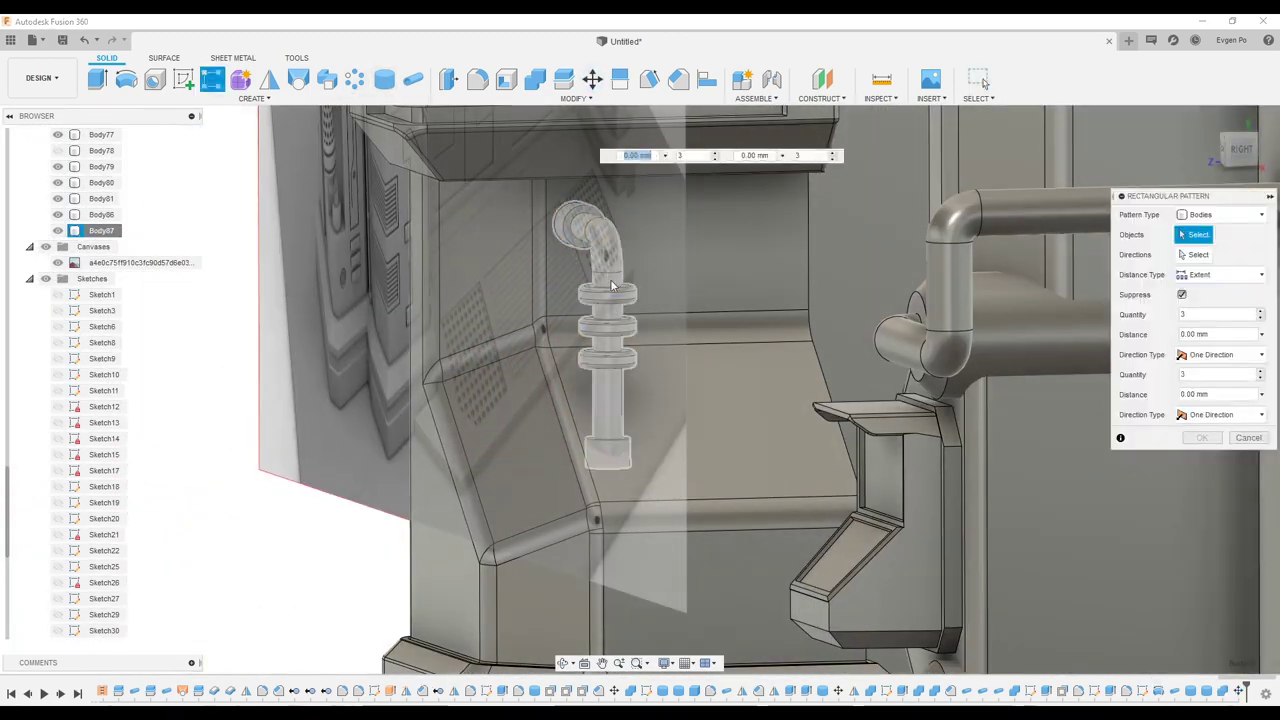
pyautogui.click(723, 502)
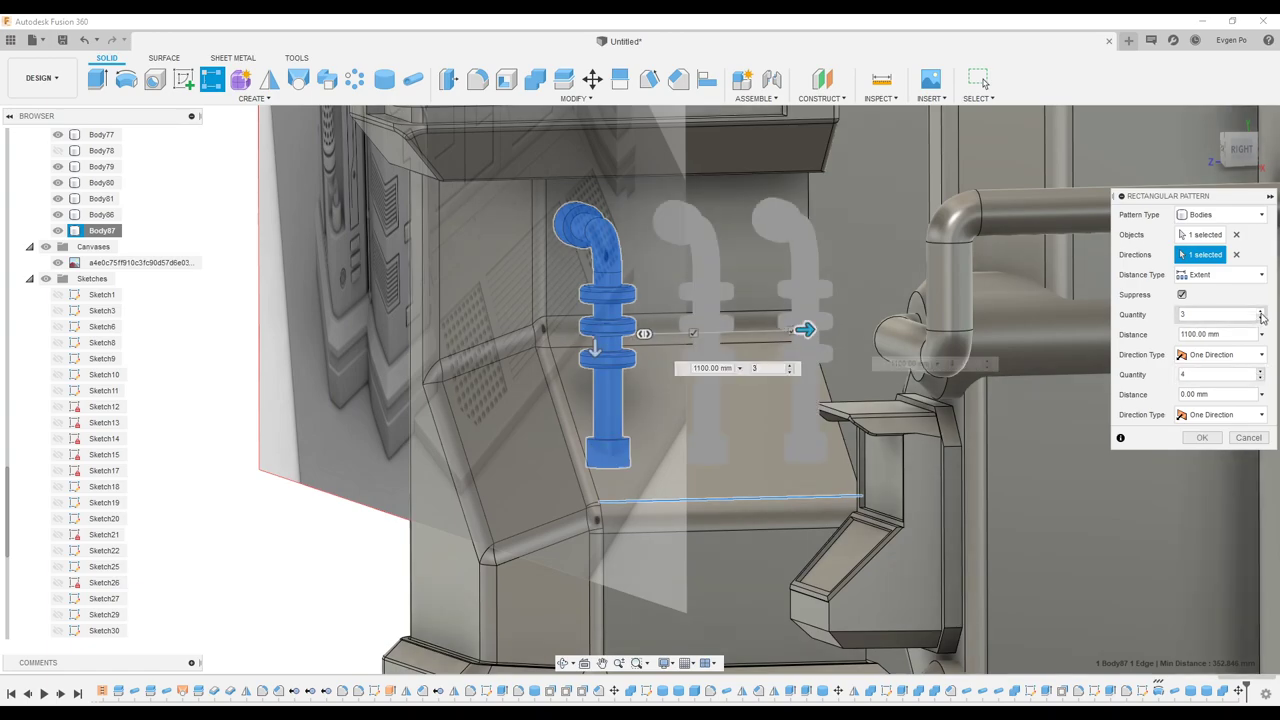
pyautogui.click(1262, 316)
pyautogui.click(1202, 437)
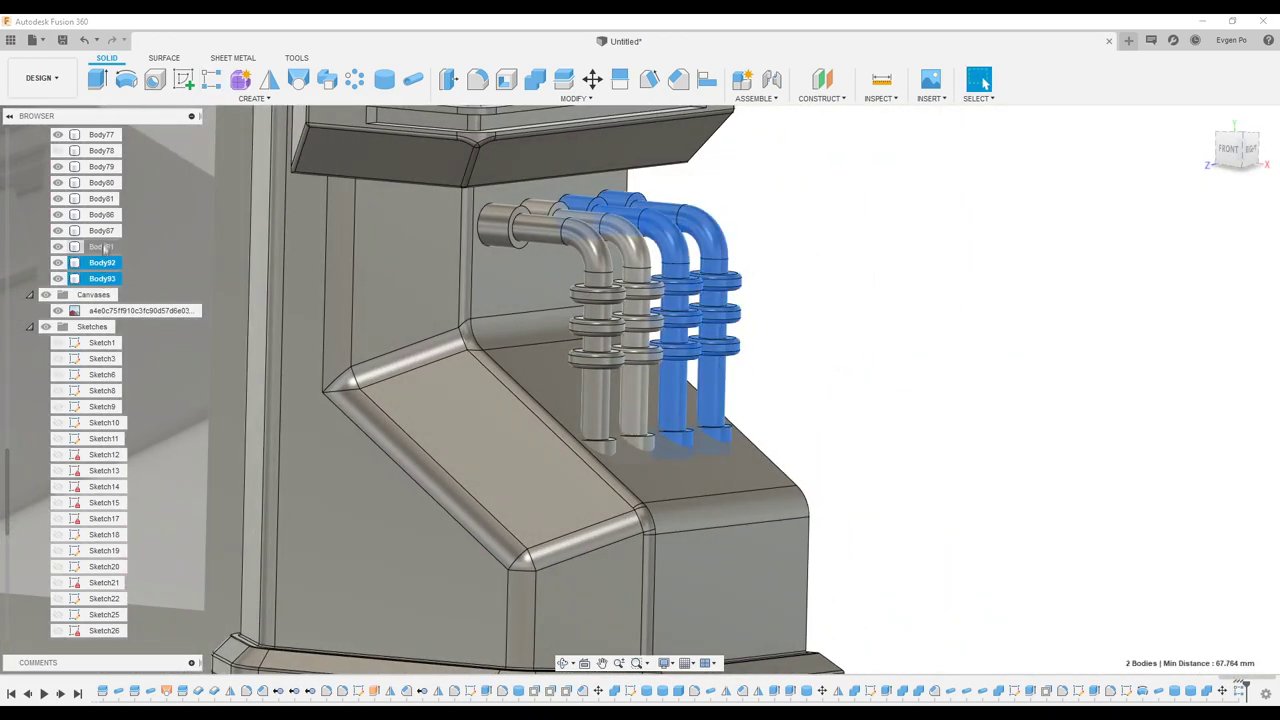
# - Move all four pipes down 100 mm and offset their bottom faces 100 mm into the ledge
pyautogui.keyDown('shift'); pyautogui.click(101, 230); pyautogui.keyUp('shift')
pyautogui.press('m')
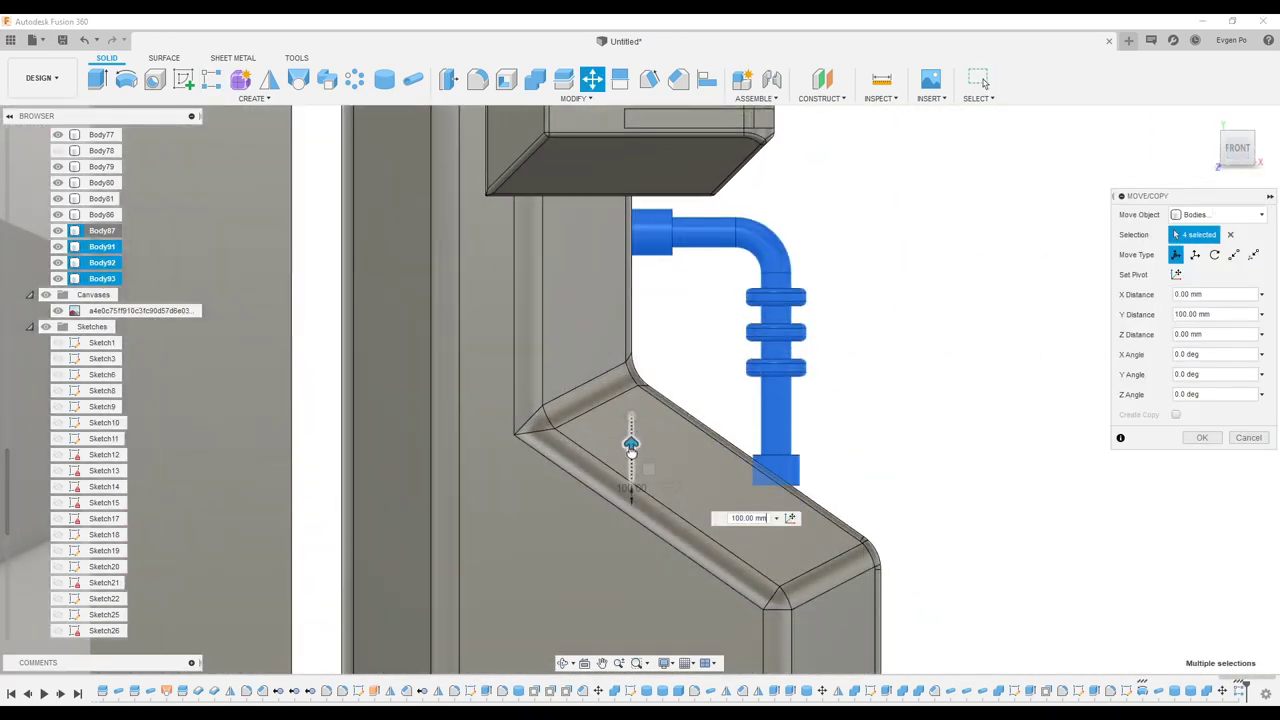
pyautogui.keyDown('shift'); pyautogui.moveTo(631, 447); pyautogui.dragTo(600, 442, button='middle'); pyautogui.keyUp('shift')
pyautogui.press('Return')
pyautogui.scroll(5, 585, 440)
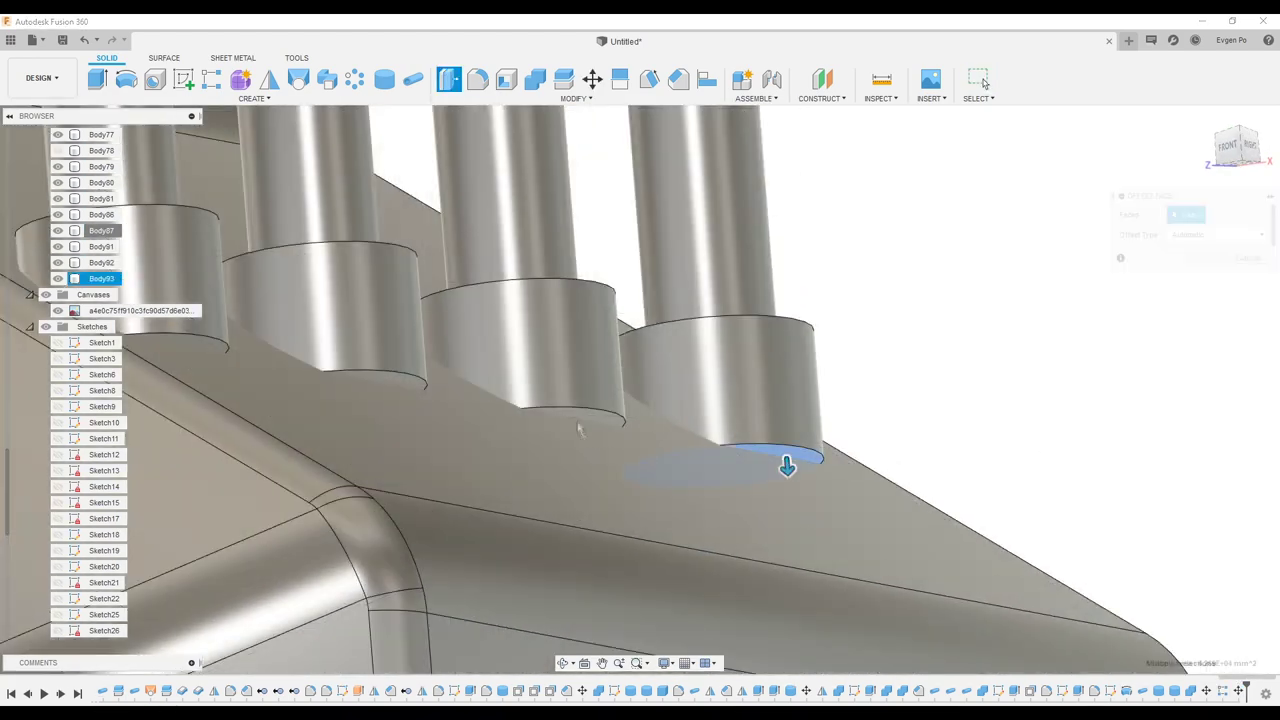
pyautogui.press('q')
pyautogui.moveTo(586, 420)
pyautogui.keyDown('shift'); pyautogui.mouseDown(button='middle')
pyautogui.moveTo(430, 371)
pyautogui.moveTo(480, 355)
pyautogui.mouseUp(button='middle'); pyautogui.keyUp('shift')
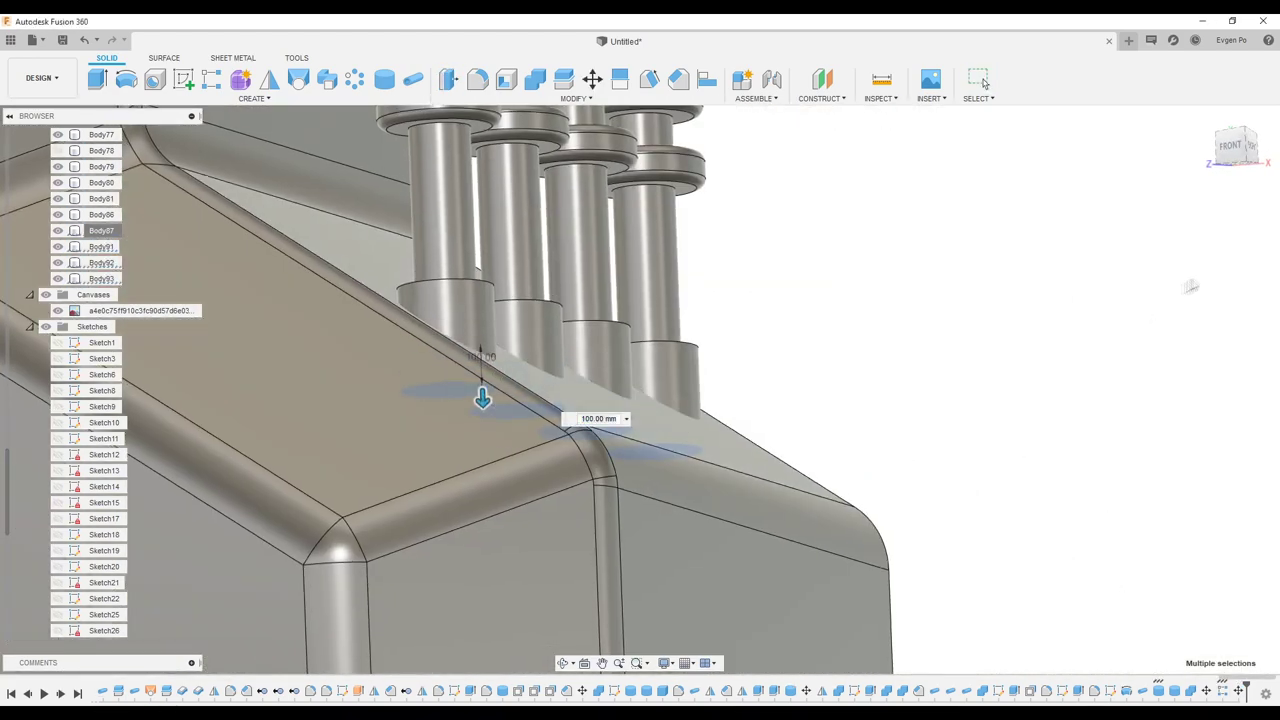
pyautogui.press('Return')
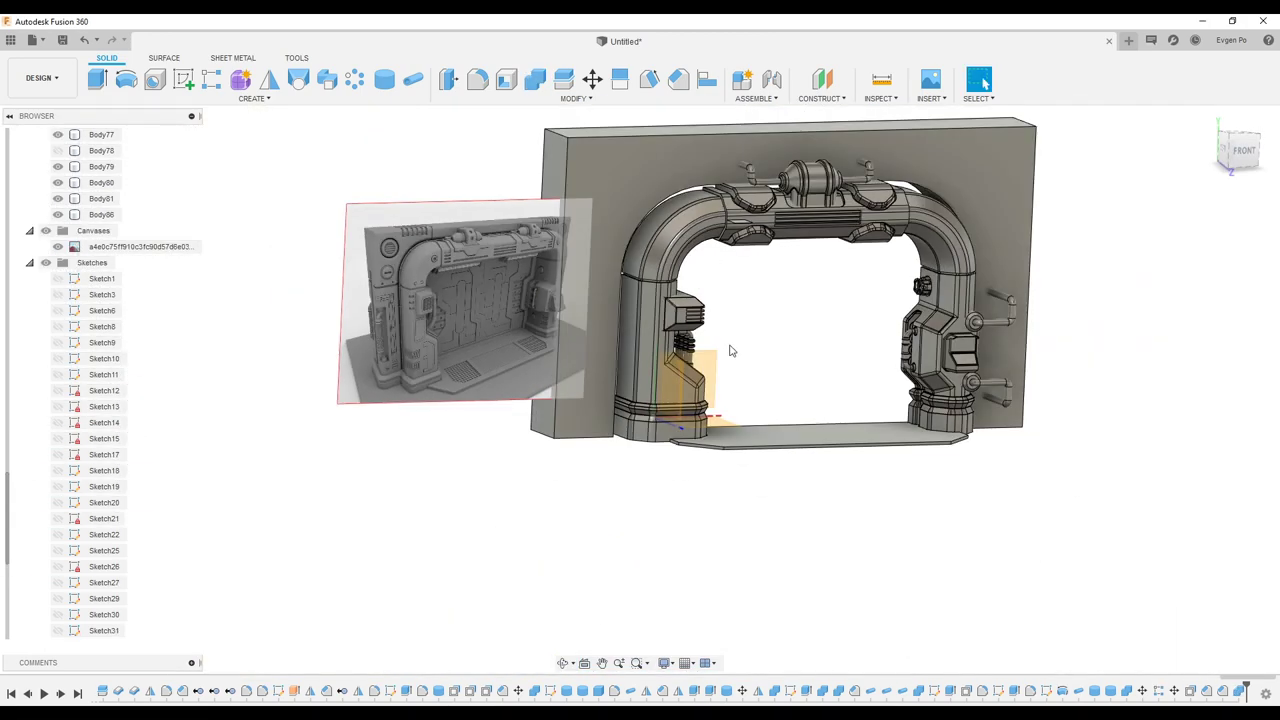
# - Chamfer an edge of the arch
pyautogui.click(678, 78)
pyautogui.moveTo(684, 197); pyautogui.dragTo(676, 182)
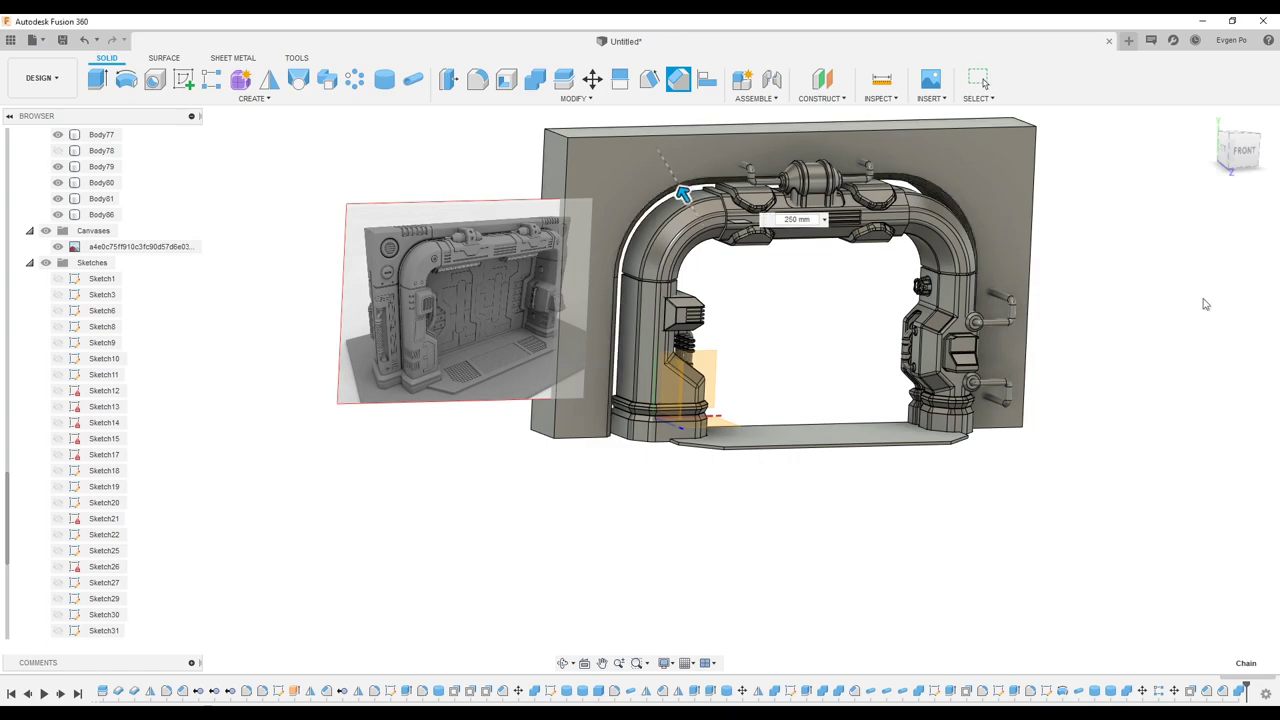
pyautogui.click(1203, 298)
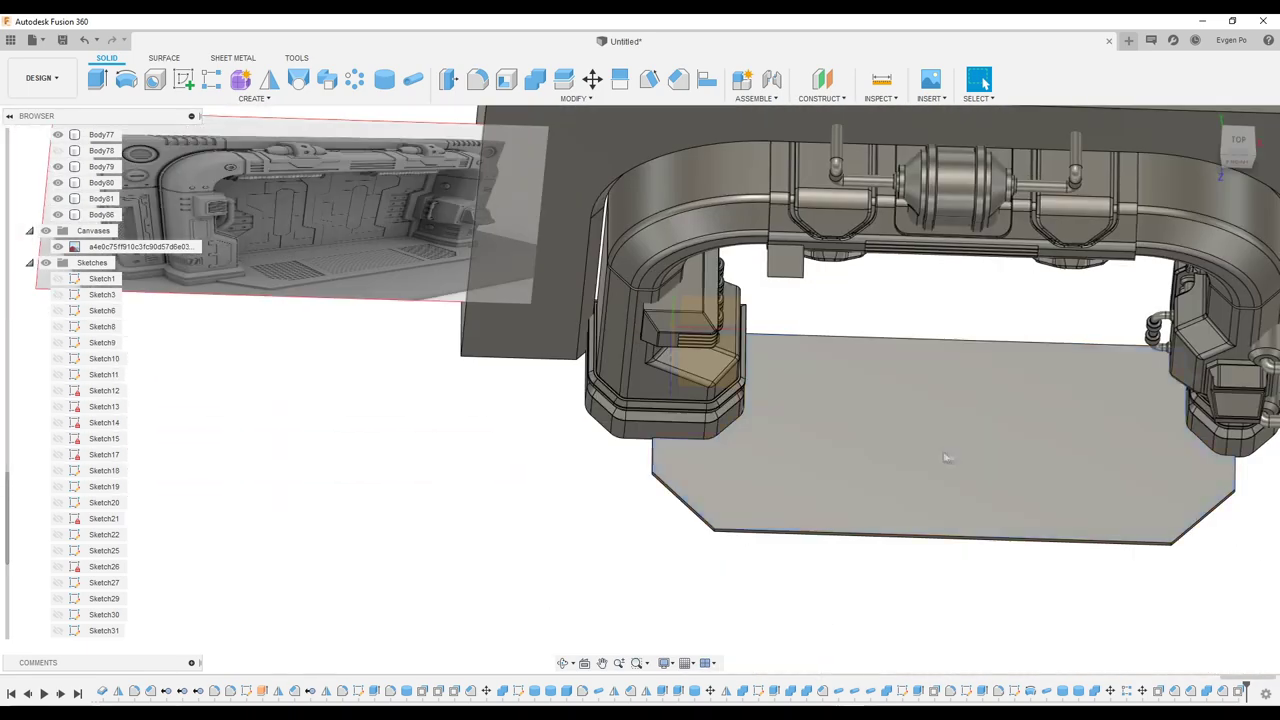
pyautogui.click(925, 525)
# - Sketch panel rectangles on the floor plate and mirror them across the centre line
pyautogui.press('s')
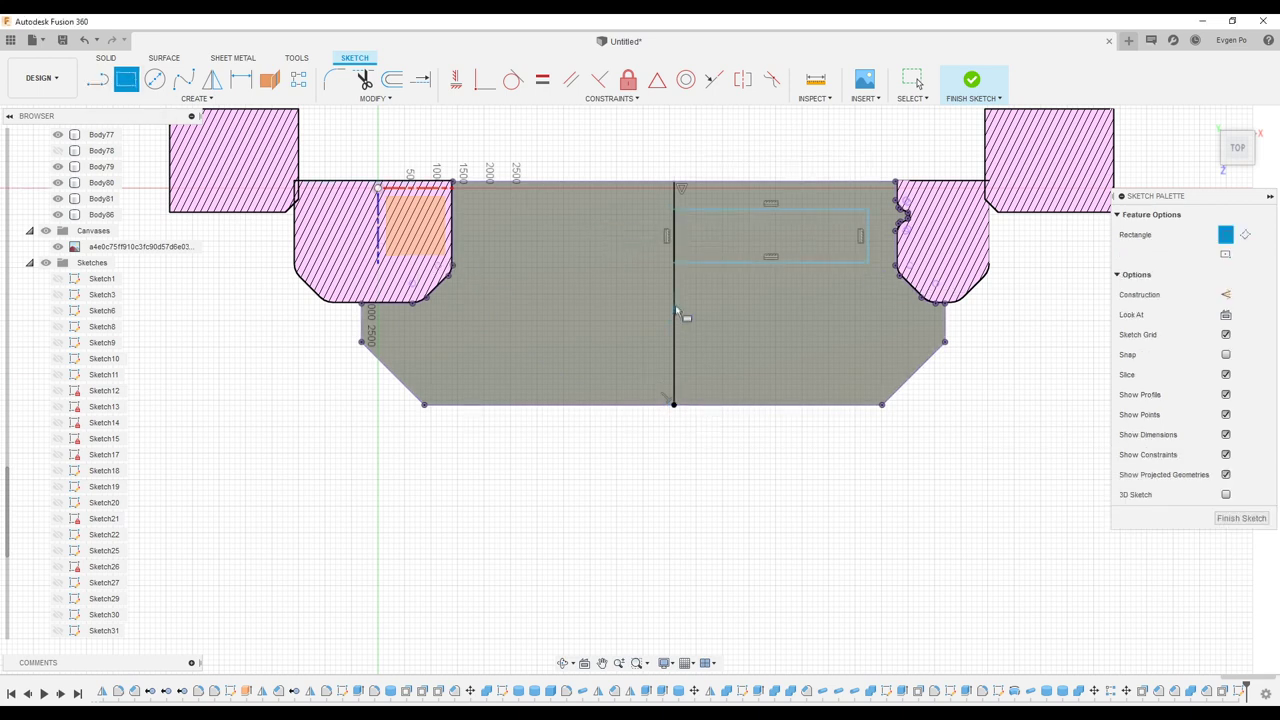
pyautogui.click(788, 293)
pyautogui.click(870, 381)
pyautogui.click(212, 79)
pyautogui.click(855, 210)
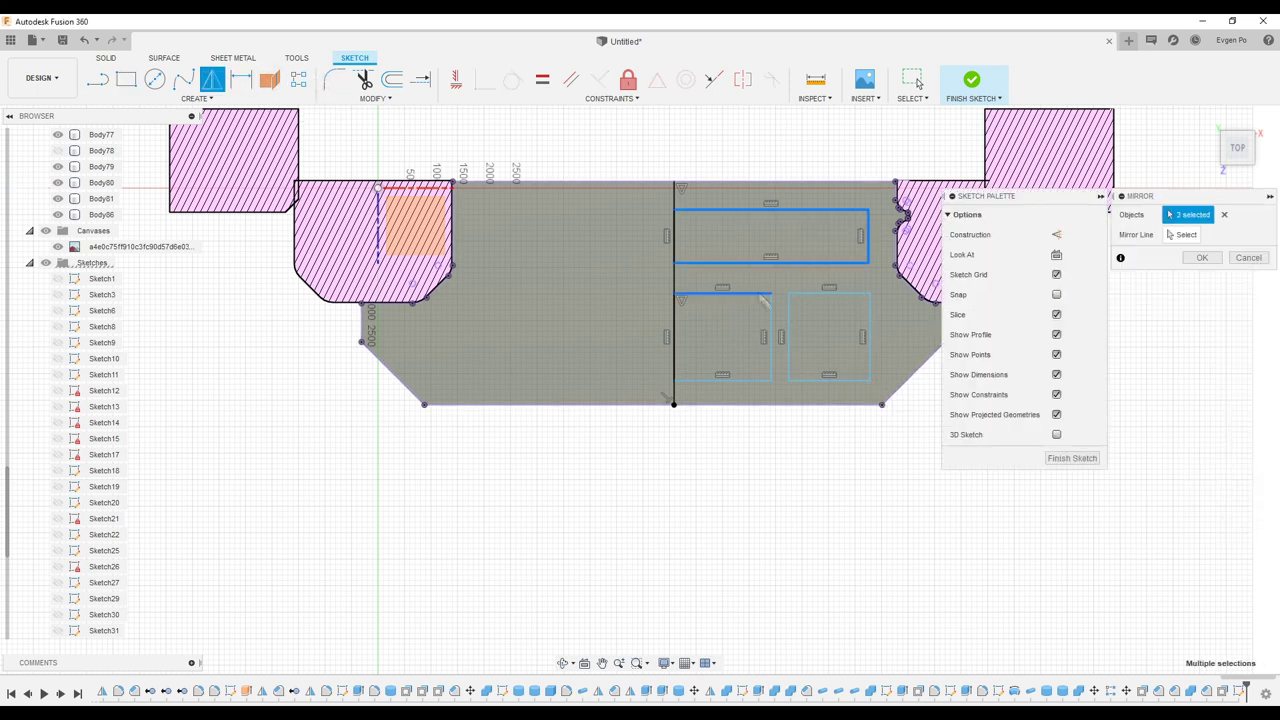
pyautogui.click(1202, 257)
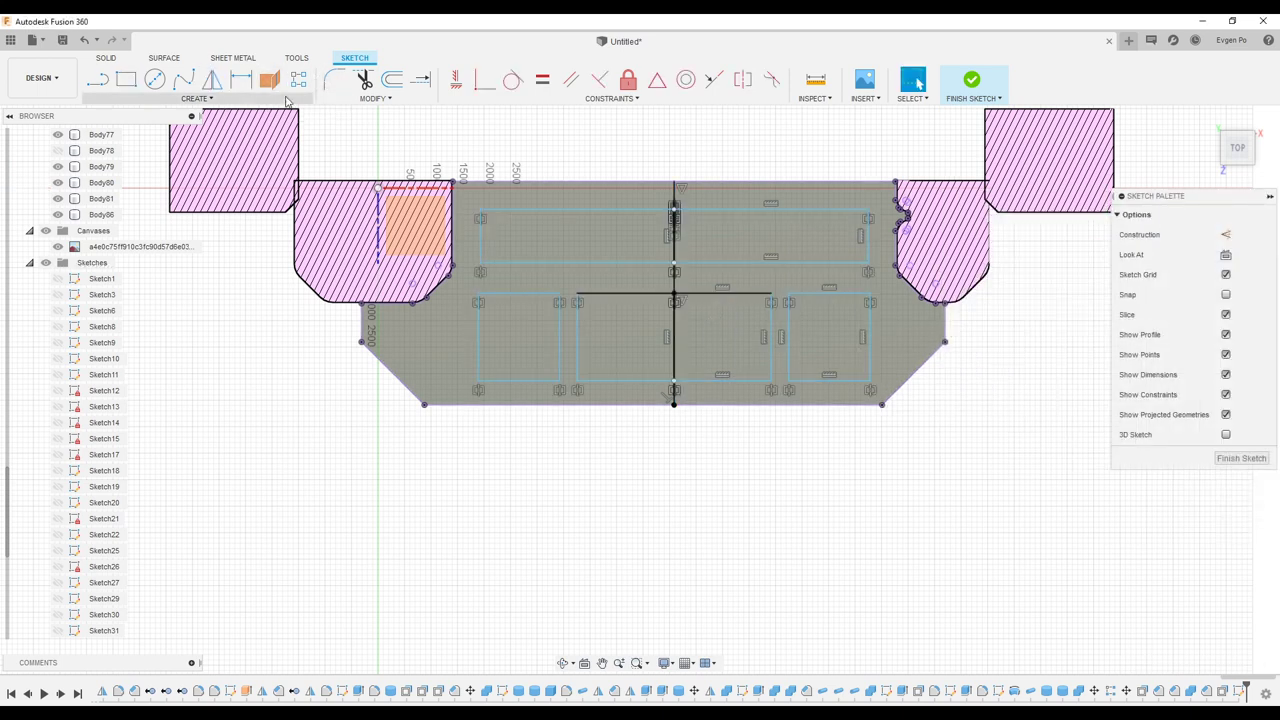
# - Draw a long slot near the floor plate's edge
pyautogui.click(165, 205)
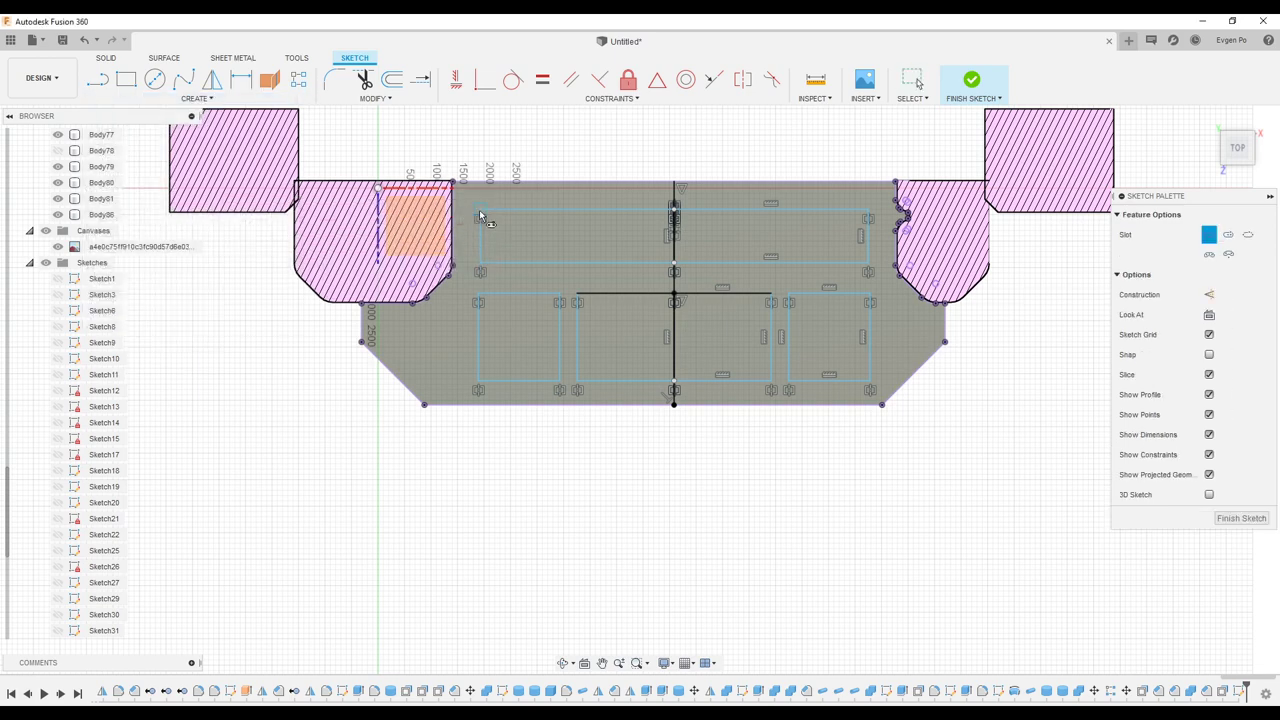
pyautogui.scroll(3, 871, 213)
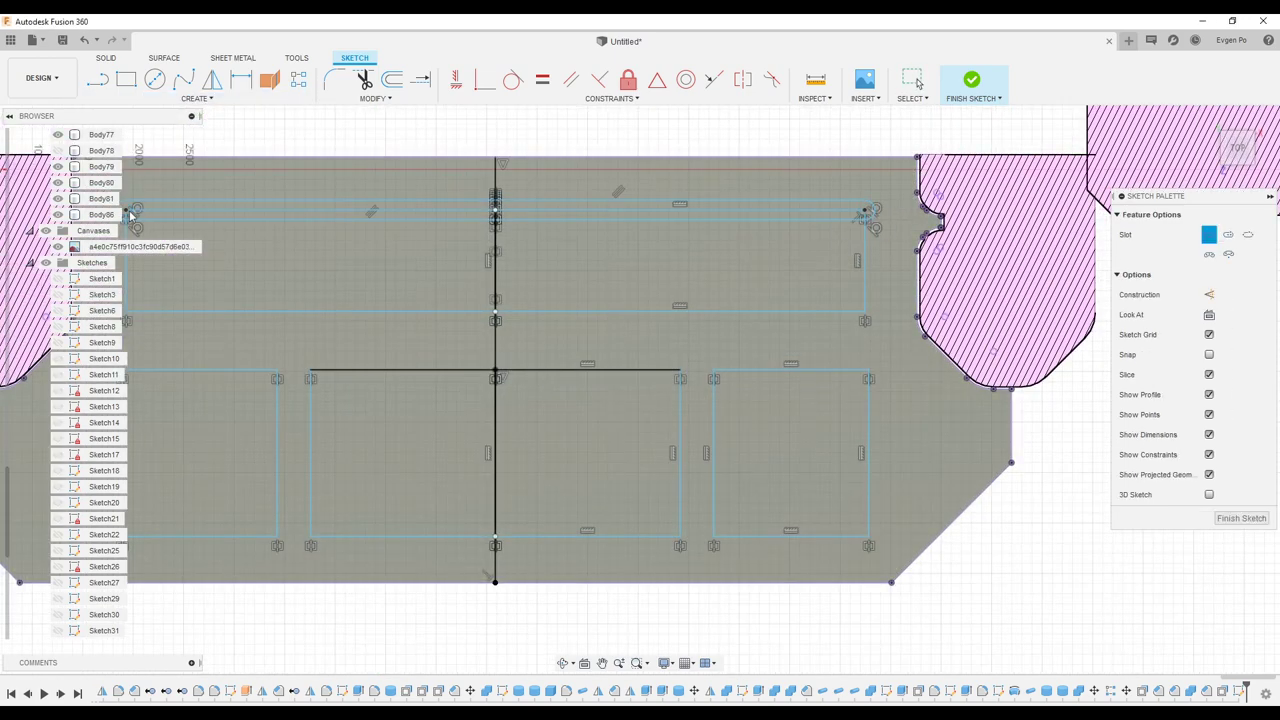
pyautogui.scroll(3, 873, 228)
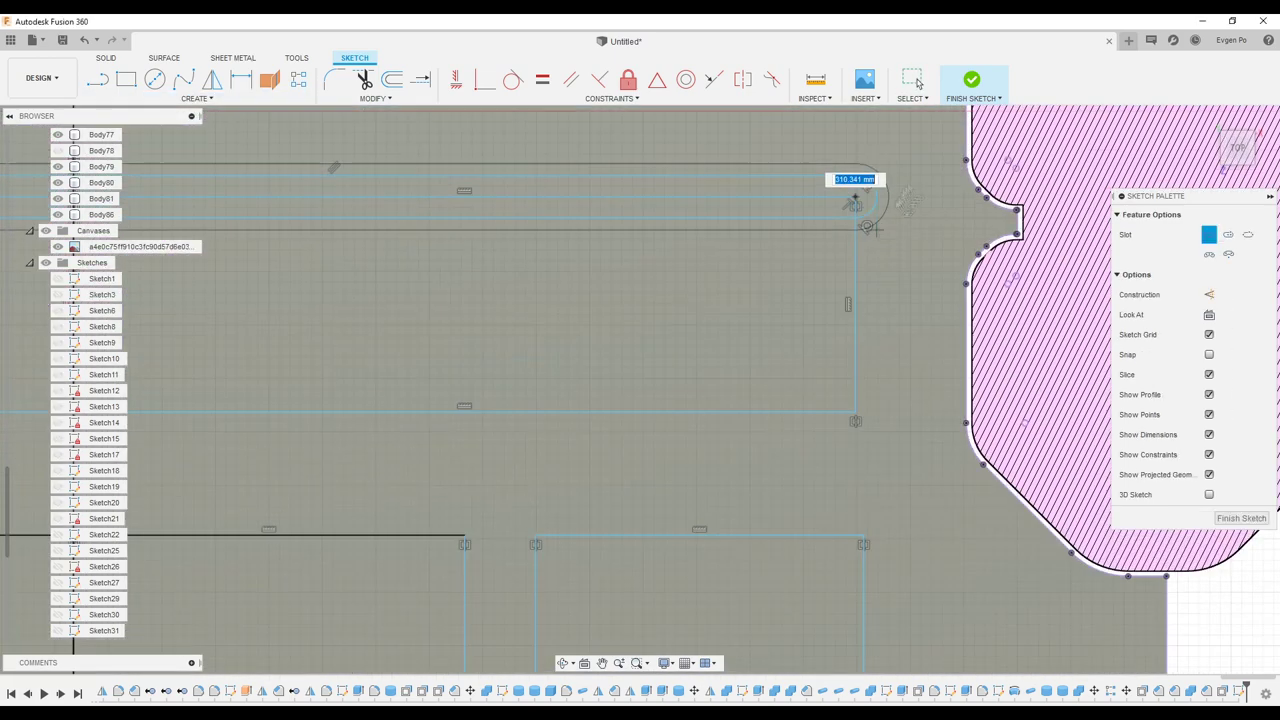
pyautogui.press('r')
pyautogui.scroll(-3, 866, 225)
pyautogui.scroll(2, 518, 350)
pyautogui.click(726, 360)
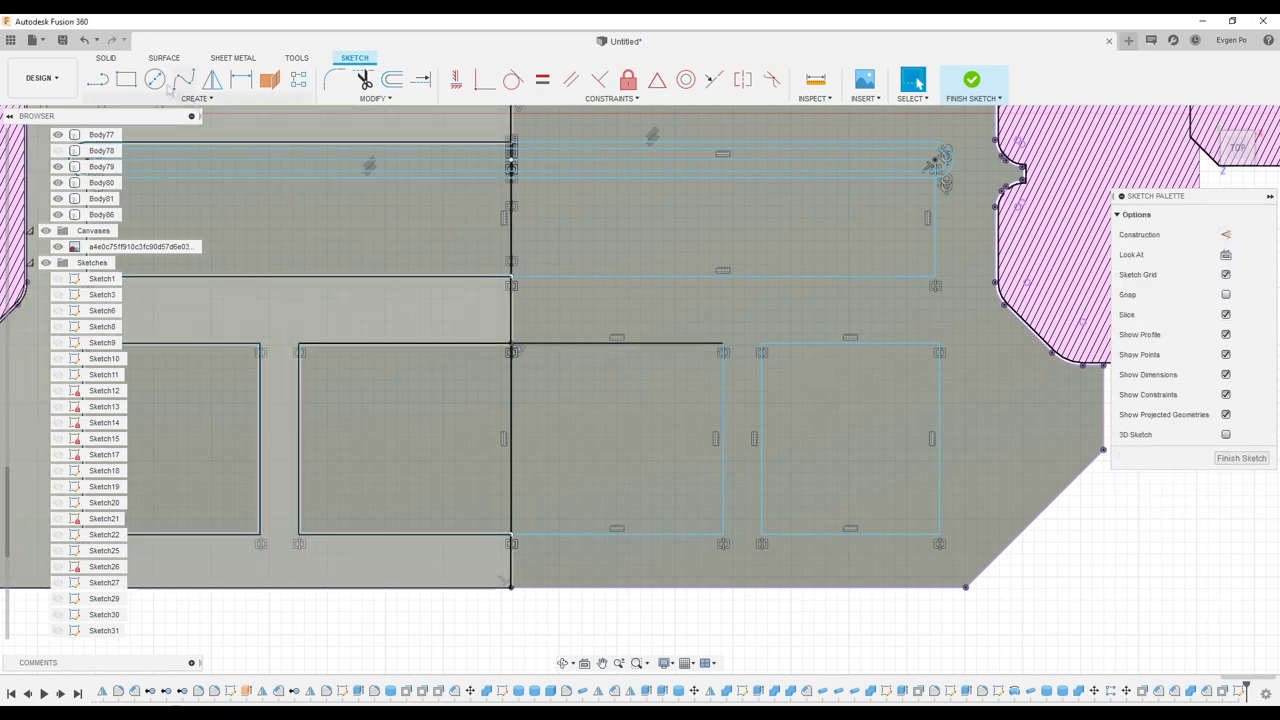
pyautogui.press('c')
pyautogui.scroll(2, 768, 347)
pyautogui.scroll(-3, 790, 365)
# - Mirror the slot across the centre line and extrude-cut it into the plate
pyautogui.press('m')
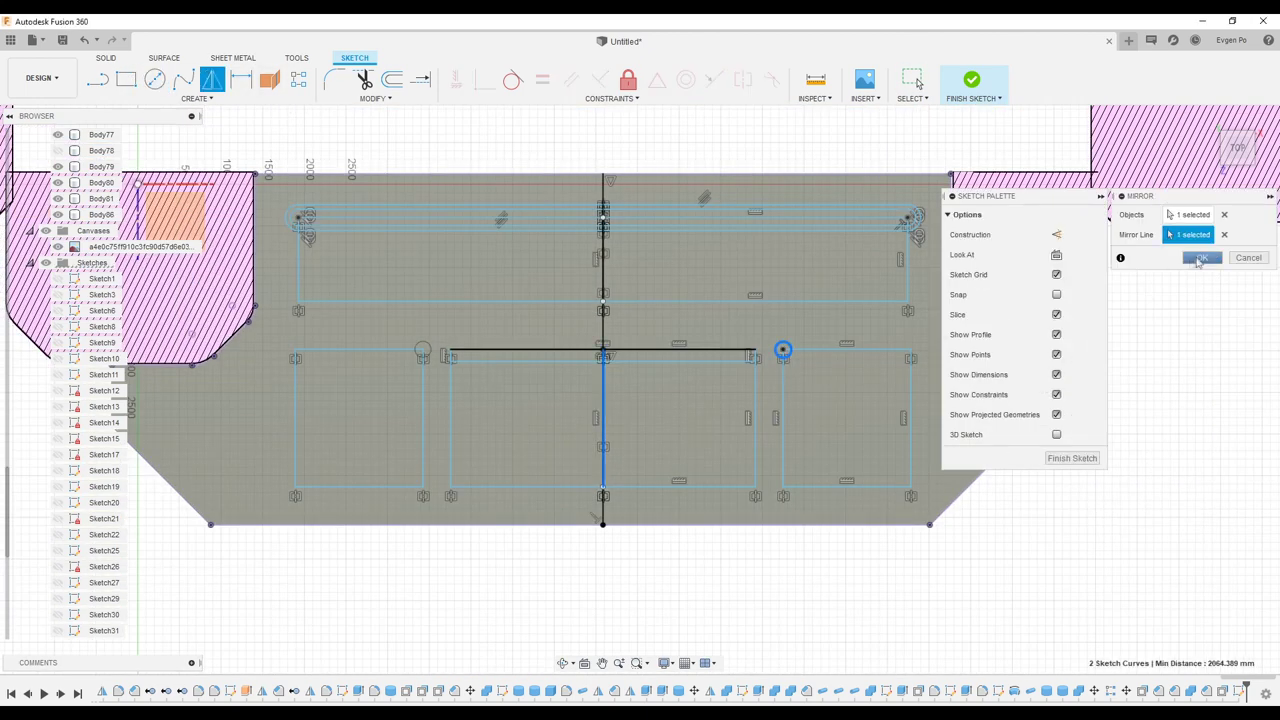
pyautogui.press('Return')
pyautogui.press('e')
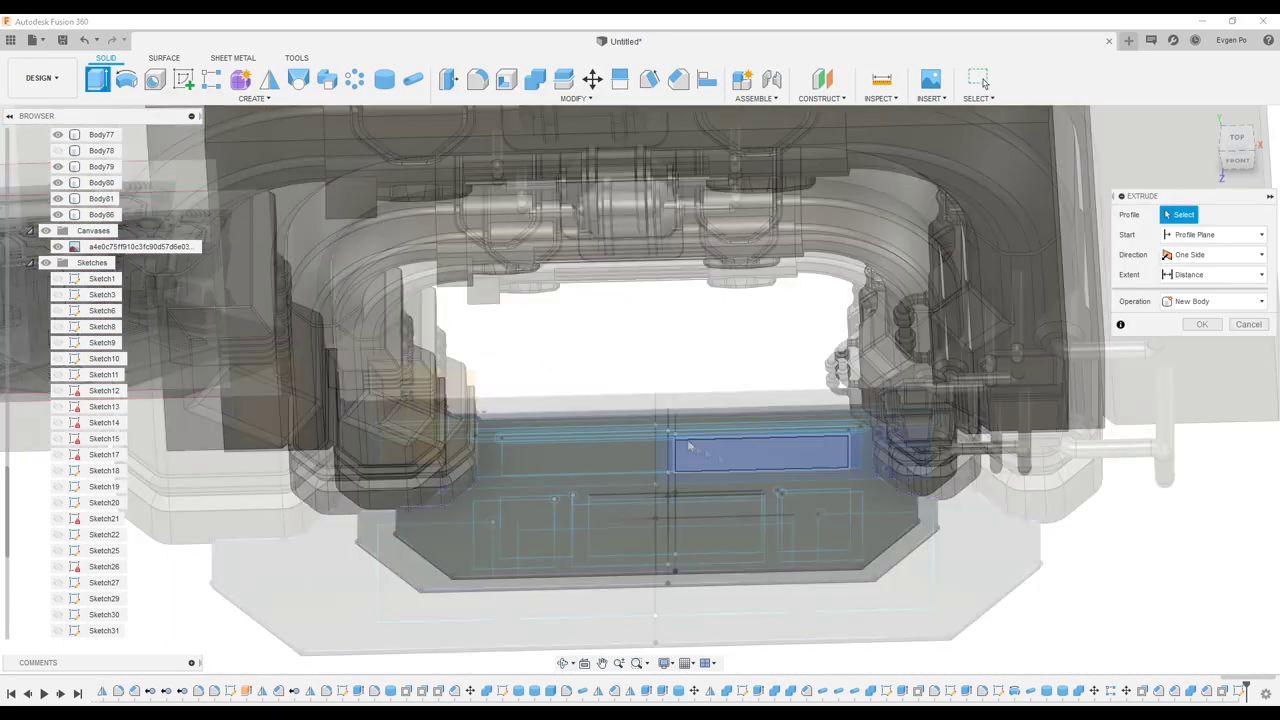
pyautogui.click(689, 447)
pyautogui.press('Return')
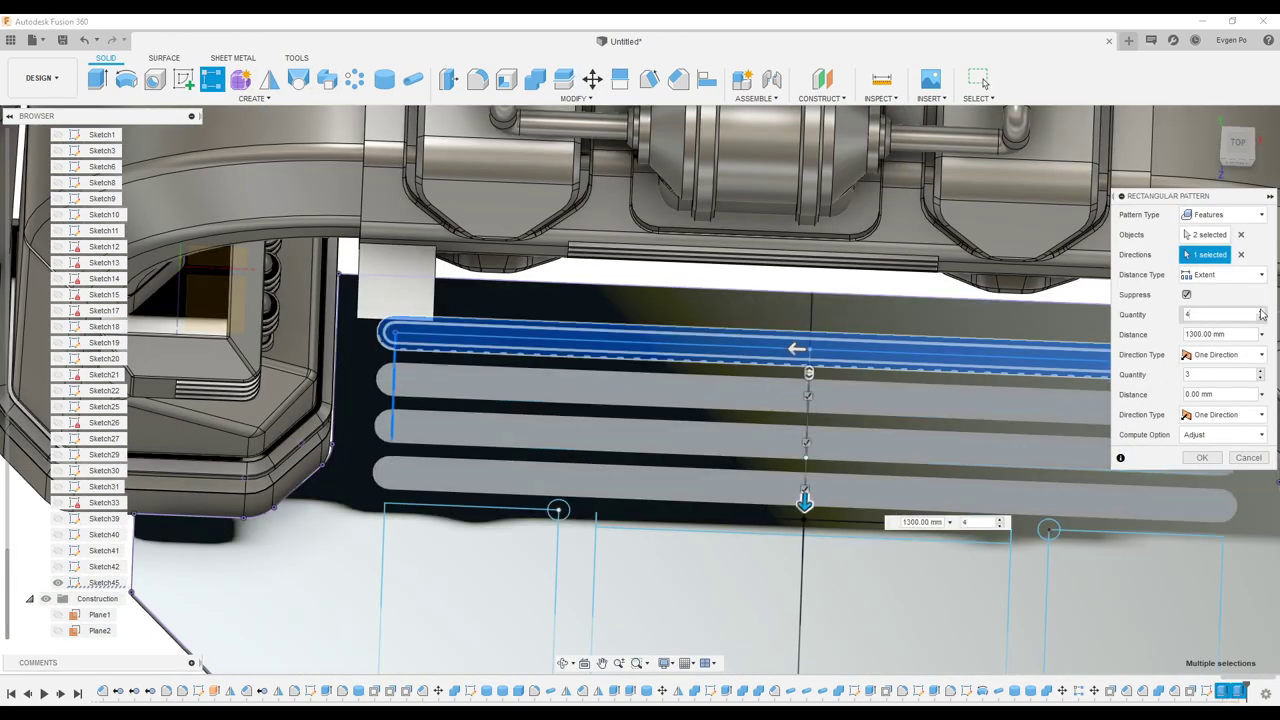
# - Pattern the slot groove to four copies and cut two panel recesses 10 mm deep
pyautogui.write('4')
pyautogui.press('Return')
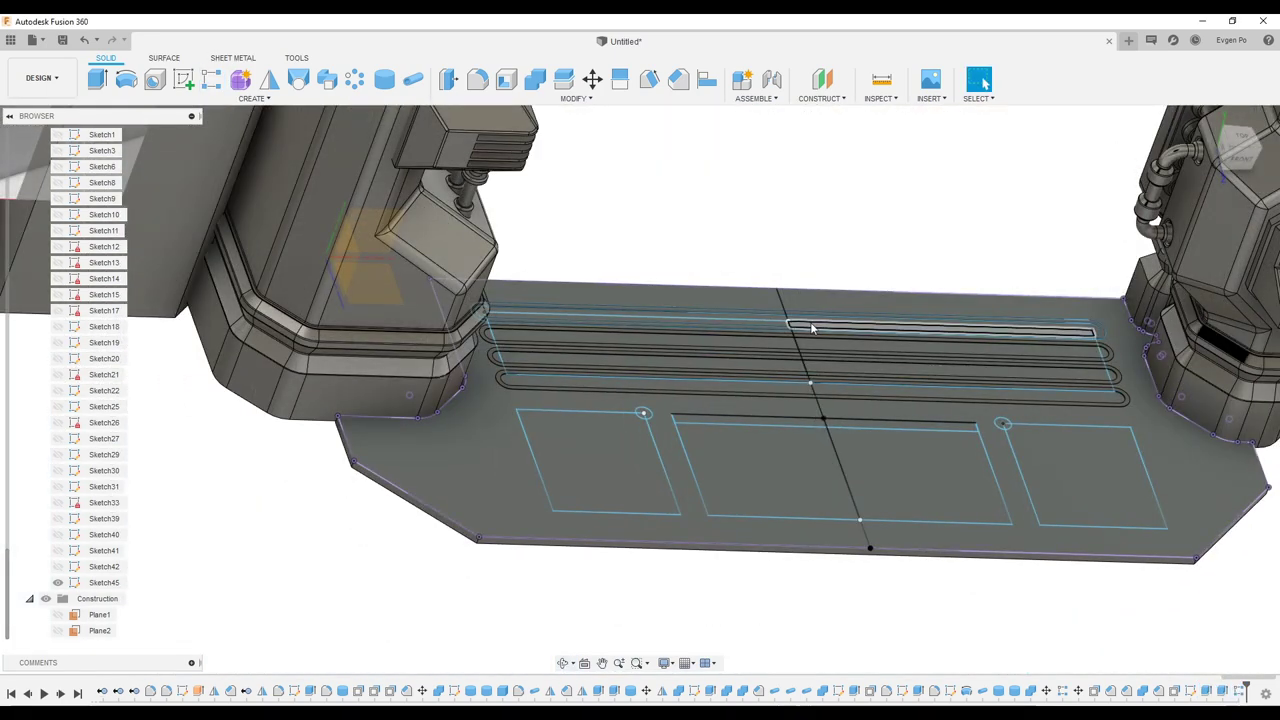
pyautogui.click(97, 79)
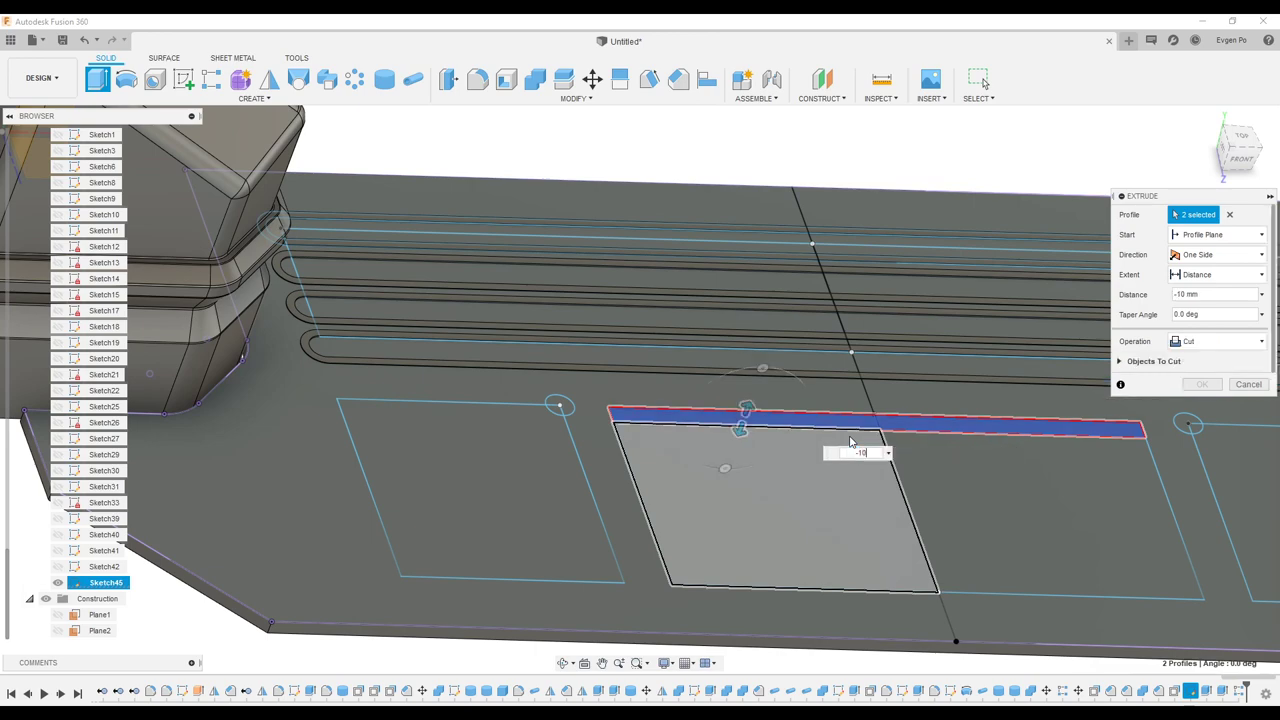
pyautogui.press('Escape')
# - Pattern the grooves eight times along the plate's centre line
pyautogui.press('Return')
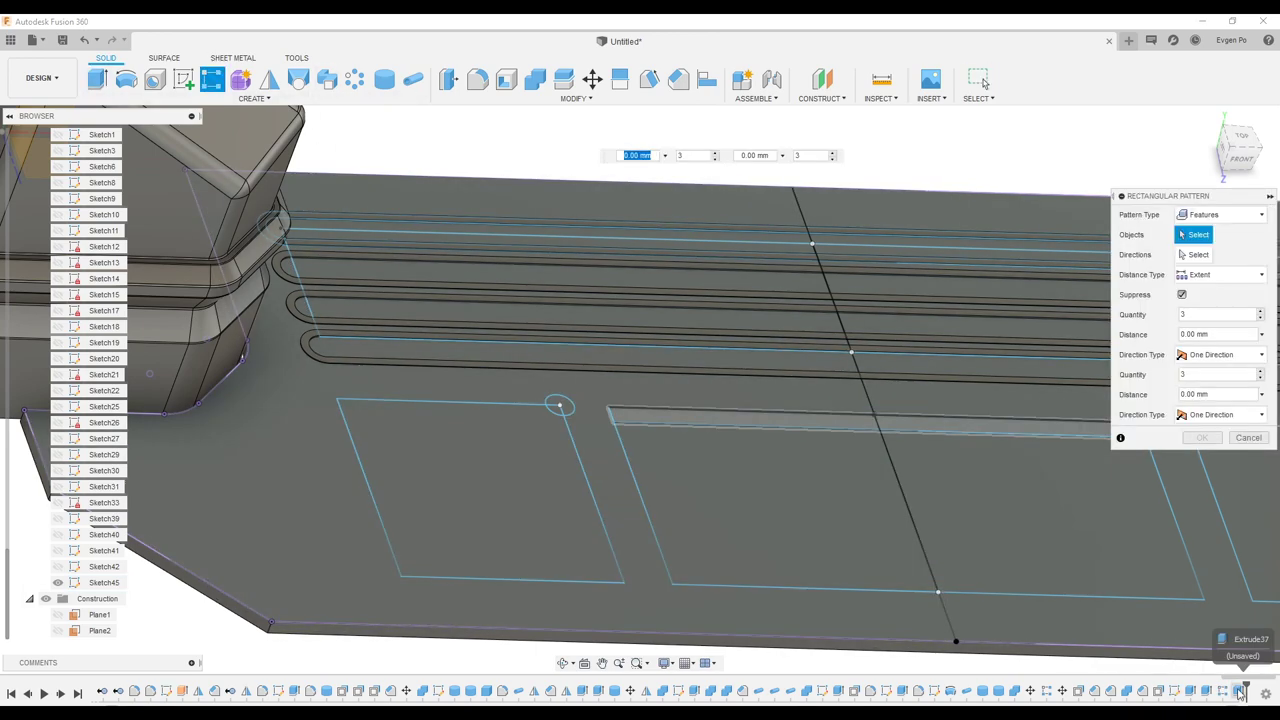
pyautogui.click(891, 497)
pyautogui.click(1261, 313)
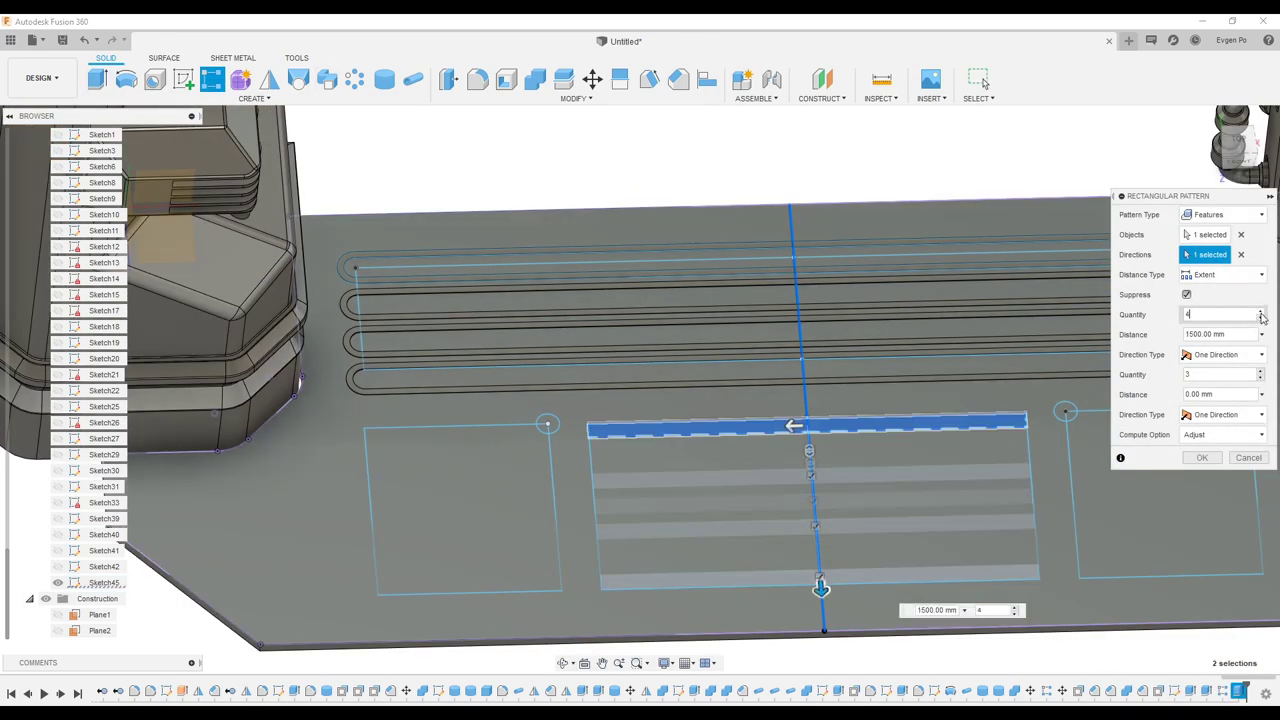
pyautogui.click(1261, 313)
pyautogui.click(1261, 313)
pyautogui.click(1200, 457)
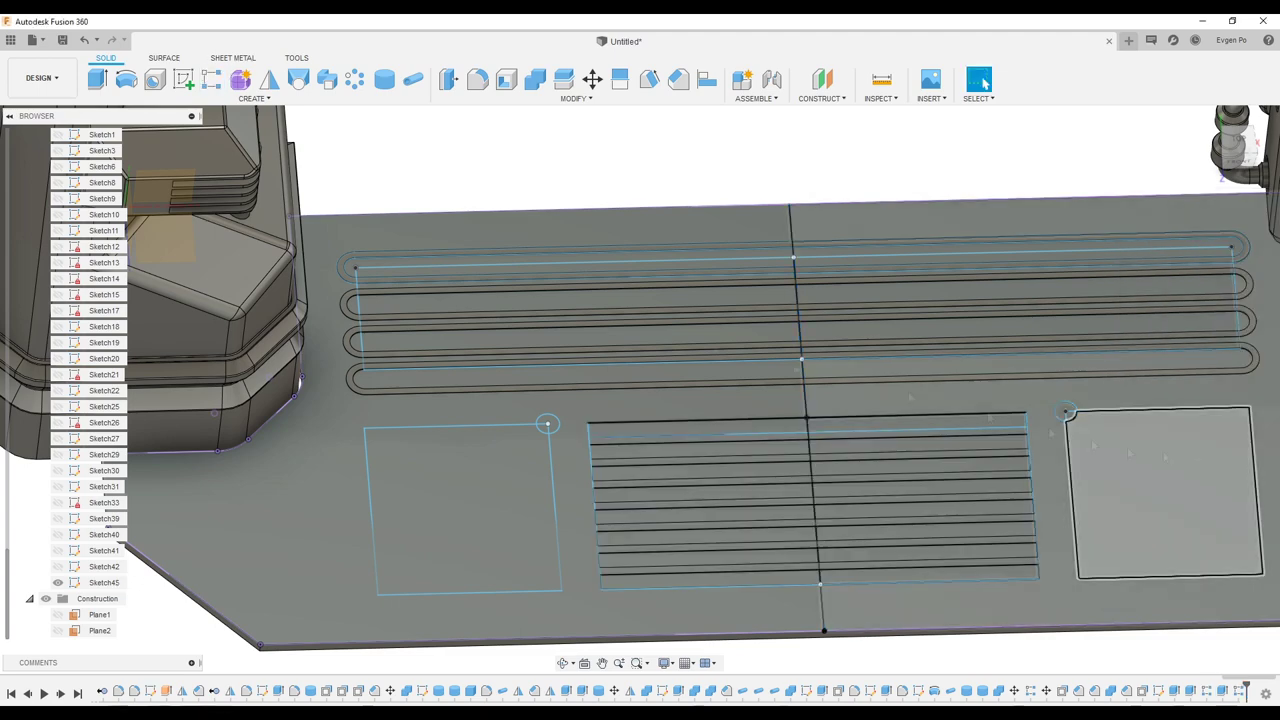
# - Extrude the hole profile and pattern it into an 8 by 8 grid at -1550 mm spacing
pyautogui.press('e')
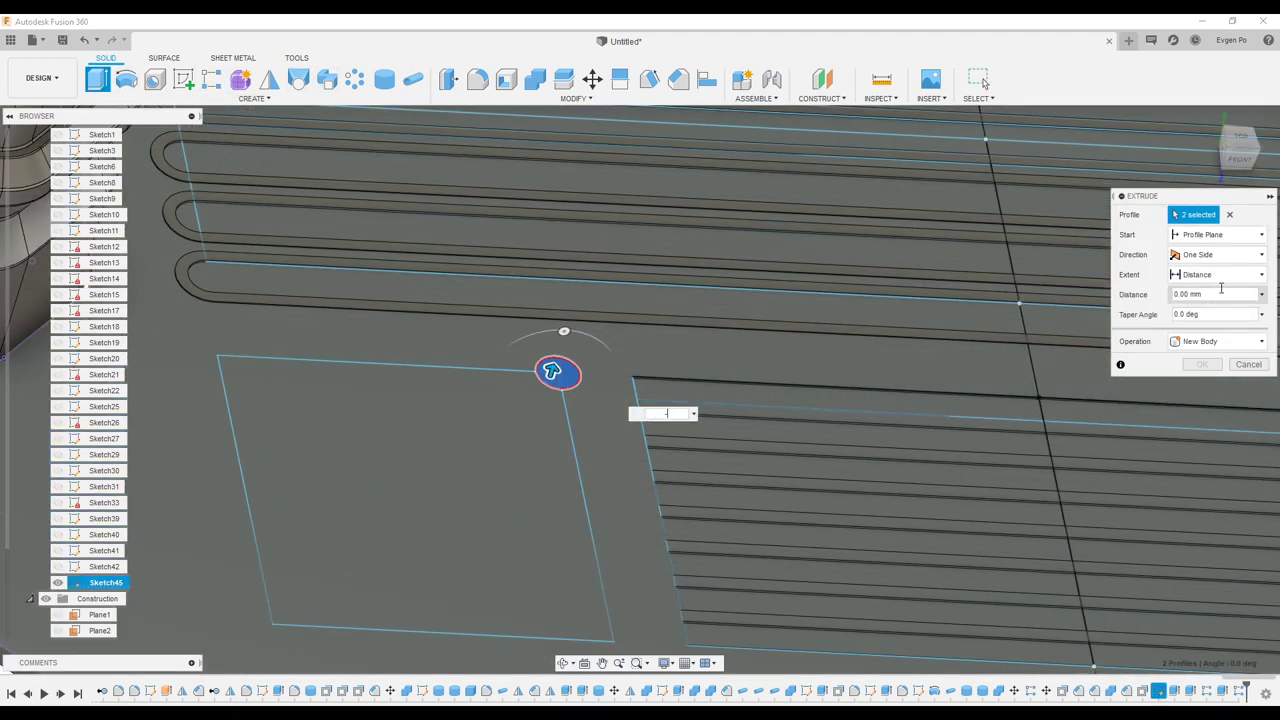
pyautogui.write('-10')
pyautogui.press('Return')
pyautogui.press('p')
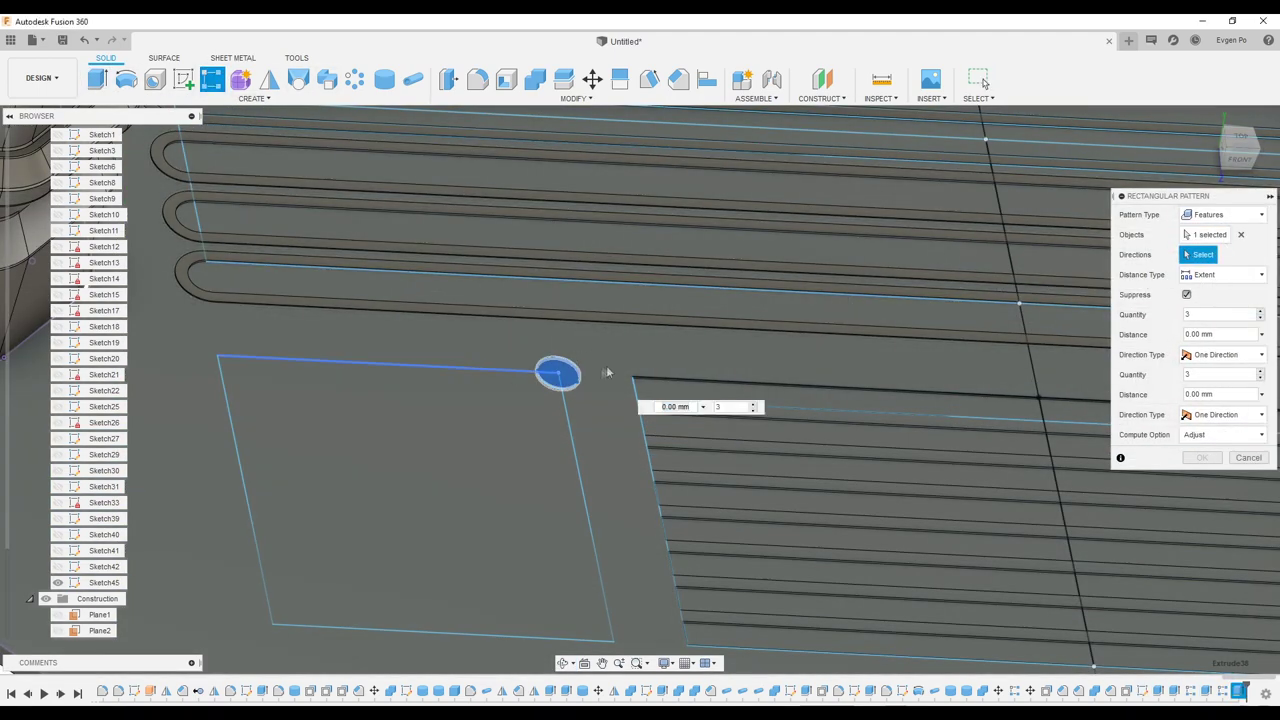
pyautogui.moveTo(557, 372); pyautogui.dragTo(477, 345)
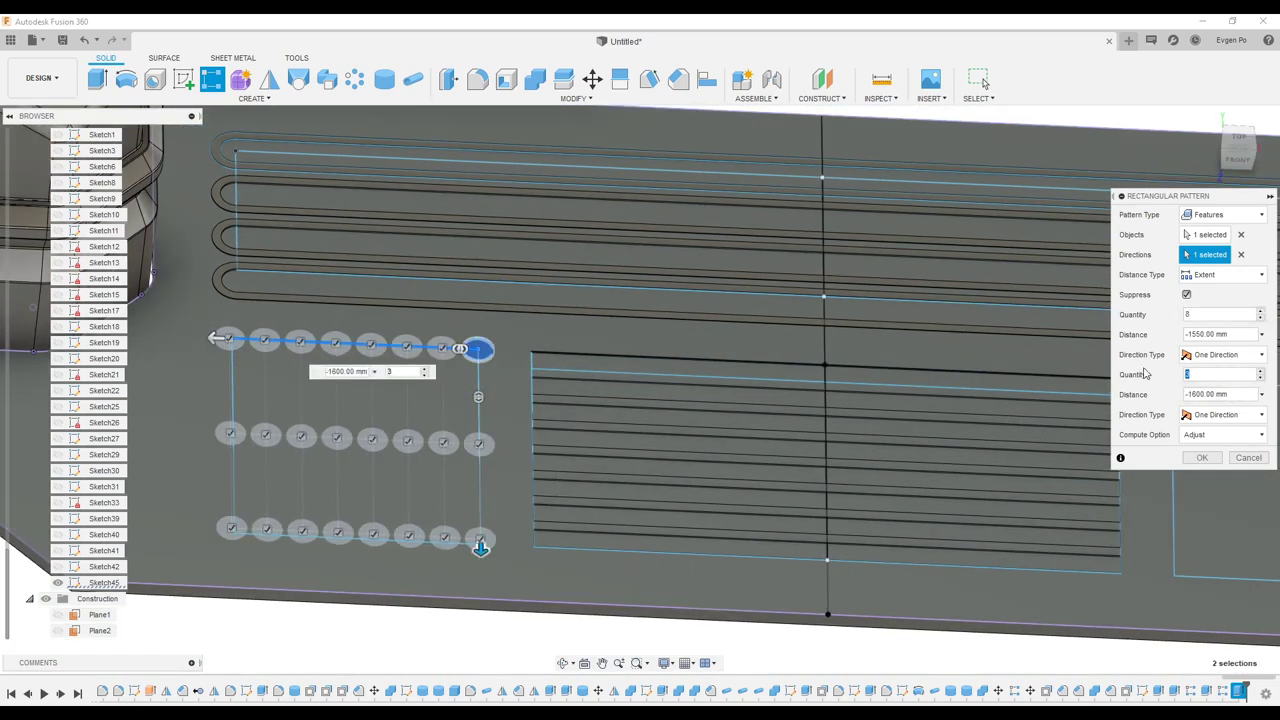
pyautogui.write('8')
pyautogui.press('Return')
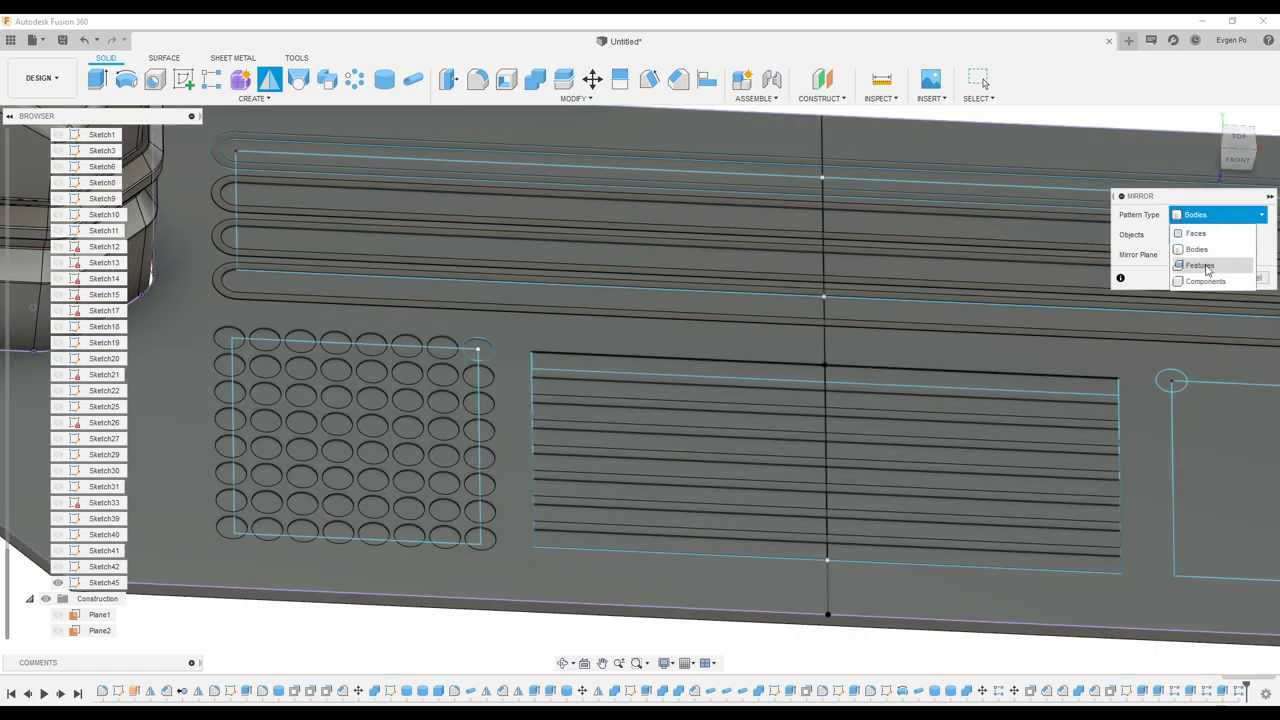
# - Set up a feature mirror of the hole pattern, then close the Mirror dialog
pyautogui.click(1200, 265)
pyautogui.click(1238, 690)
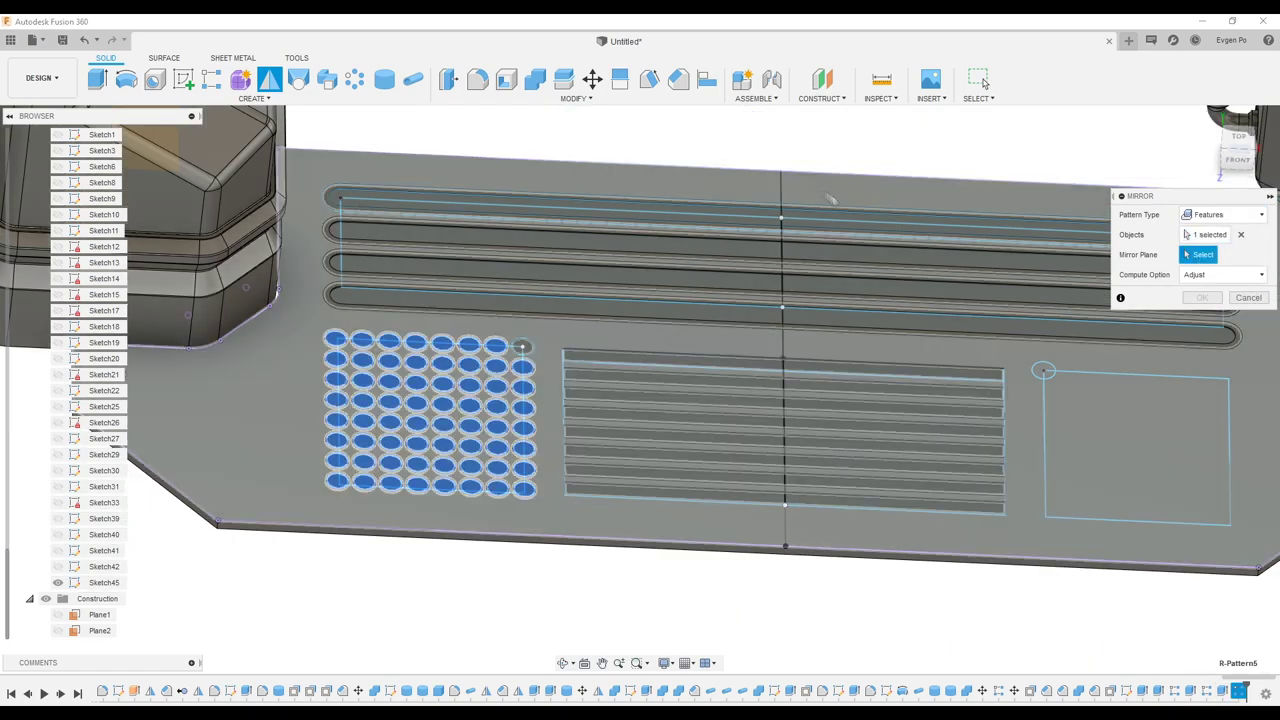
pyautogui.scroll(-5, 829, 196)
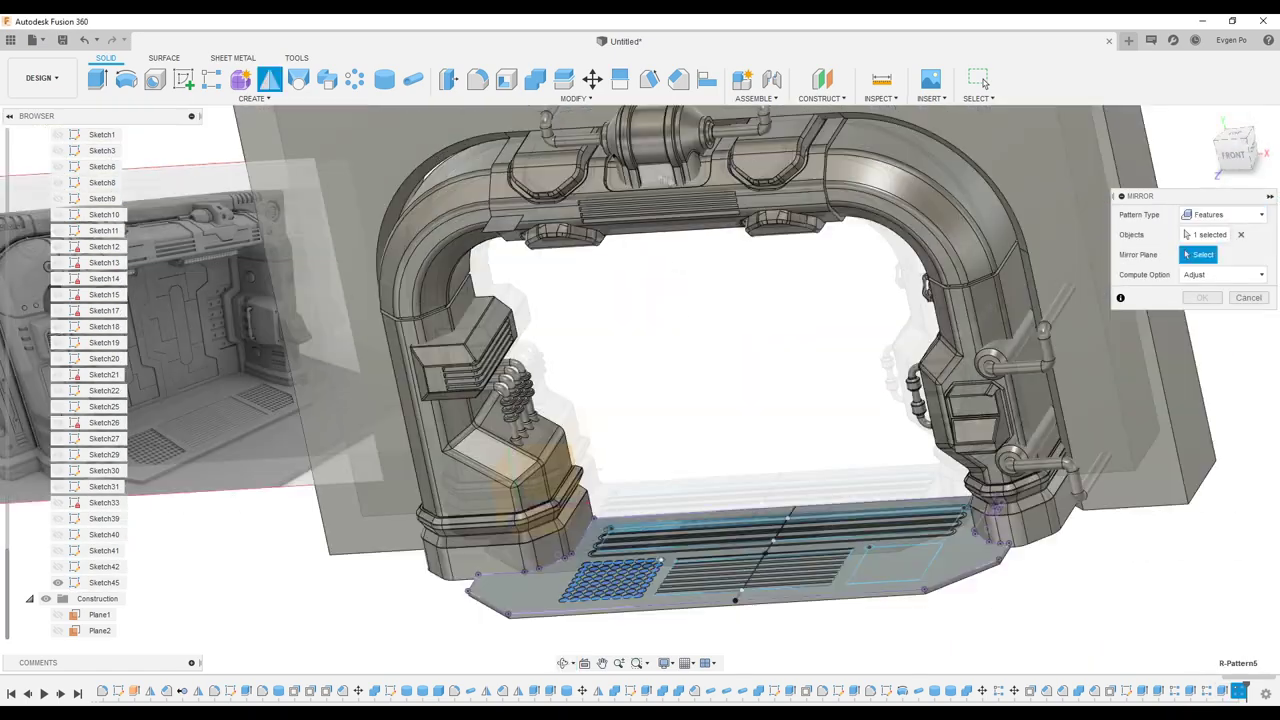
pyautogui.keyDown('shift'); pyautogui.moveTo(829, 196); pyautogui.dragTo(1125, 366, button='middle'); pyautogui.keyUp('shift')
pyautogui.scroll(5, 1125, 366)
pyautogui.click(979, 80)
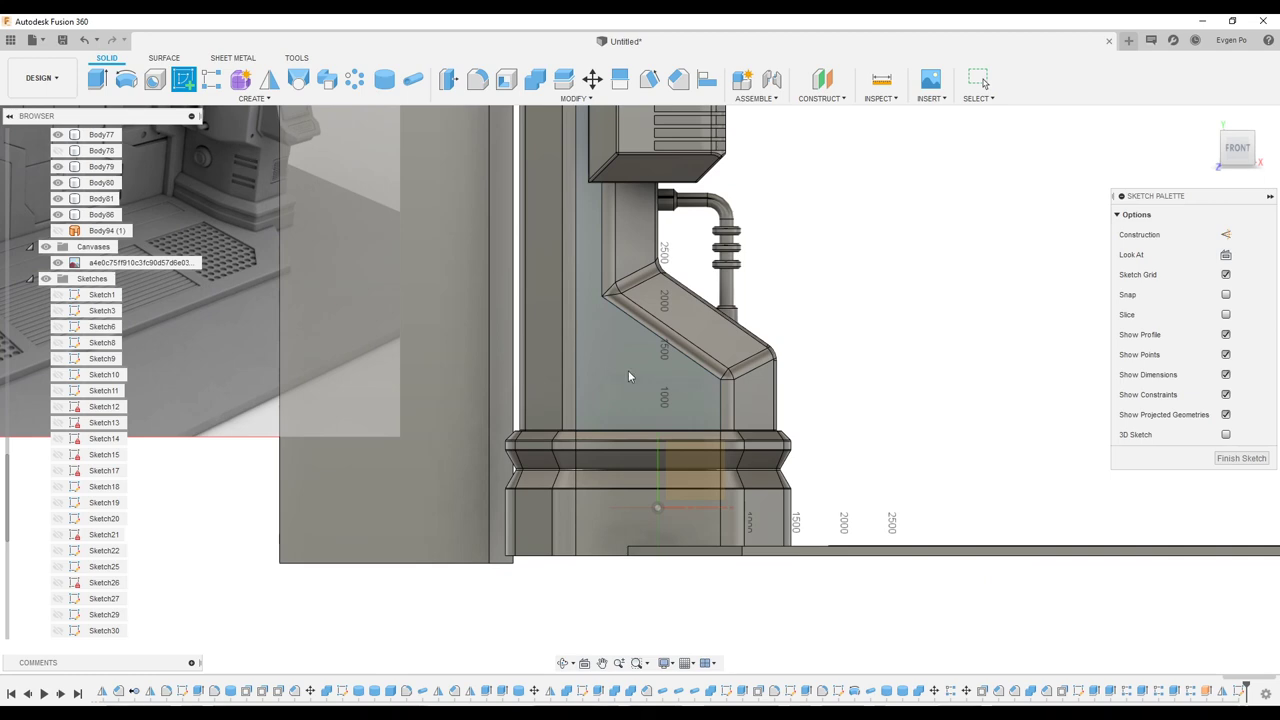
# - Project the side pillar's face outline and offset it -241.758 mm inward
pyautogui.press('p')
pyautogui.click(638, 384)
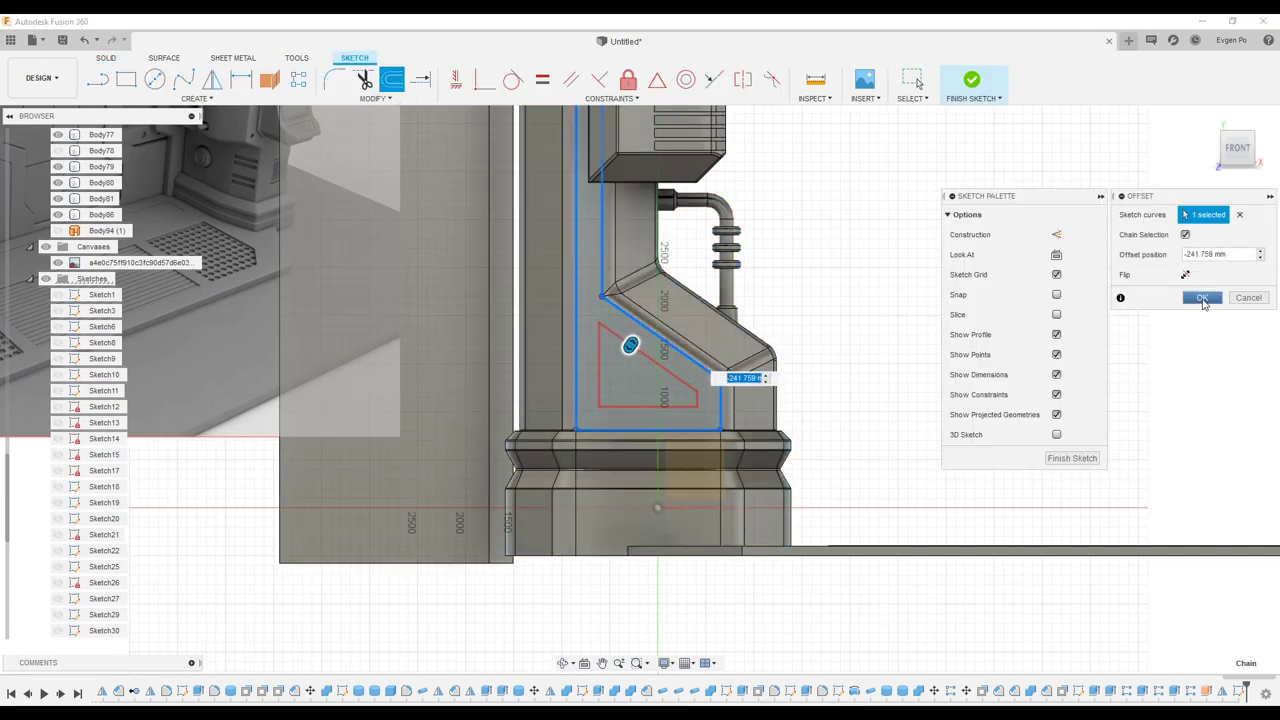
pyautogui.press('Return')
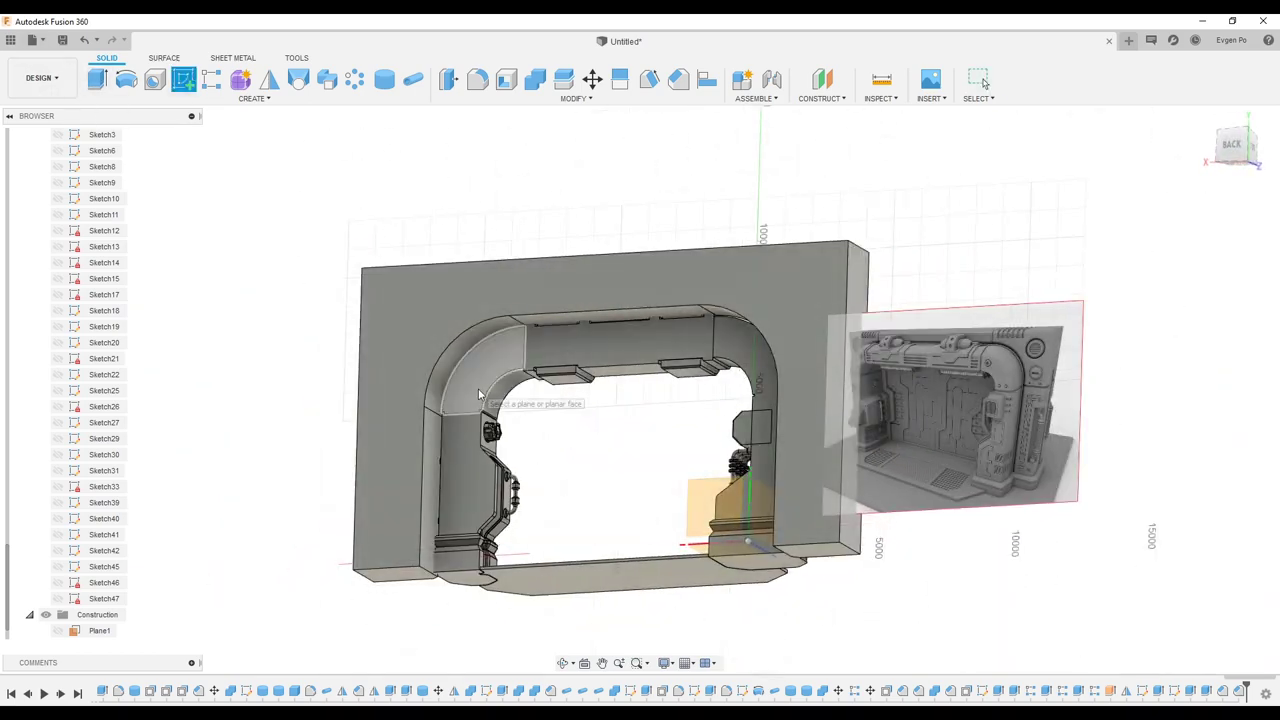
# - Project the arch outline into a new sketch on the doorway's back face
pyautogui.click(478, 393)
pyautogui.press('p')
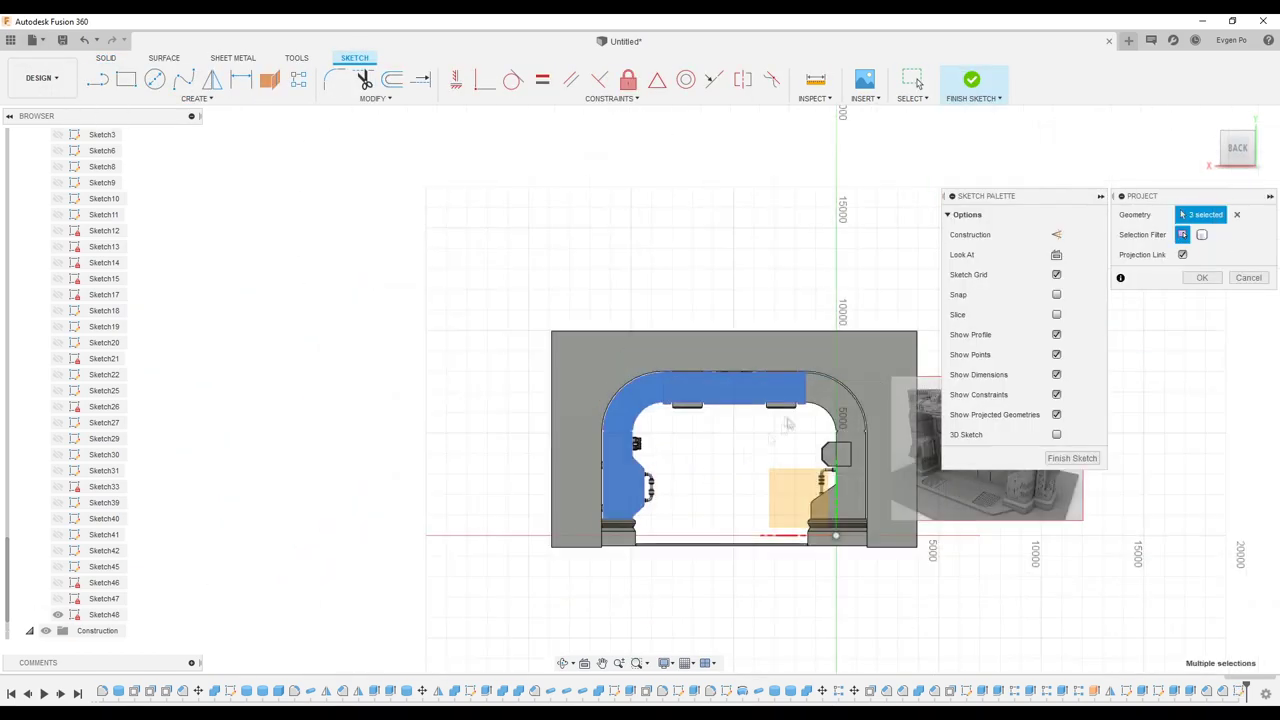
pyautogui.press('r')
pyautogui.press('Escape')
pyautogui.press('Return')
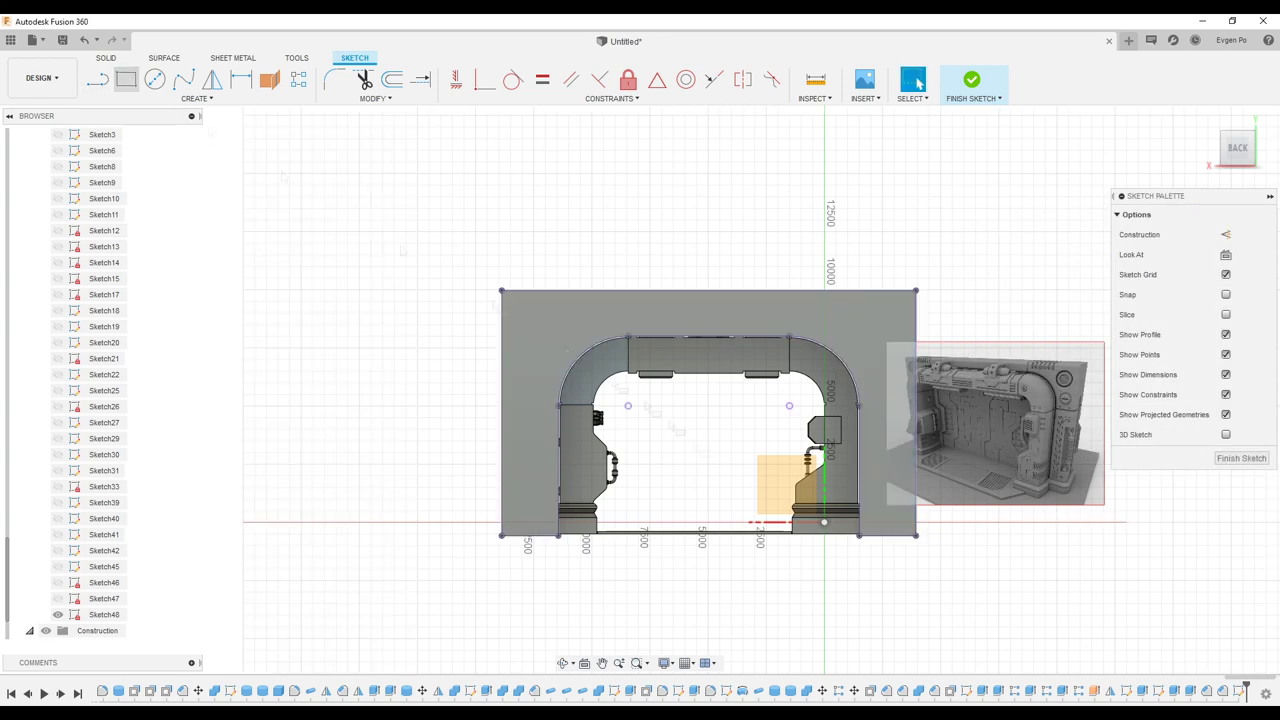
# - Extrude the opening 1000 mm as a new body and move it -200 mm along Z
pyautogui.click(1241, 518)
pyautogui.write('e')
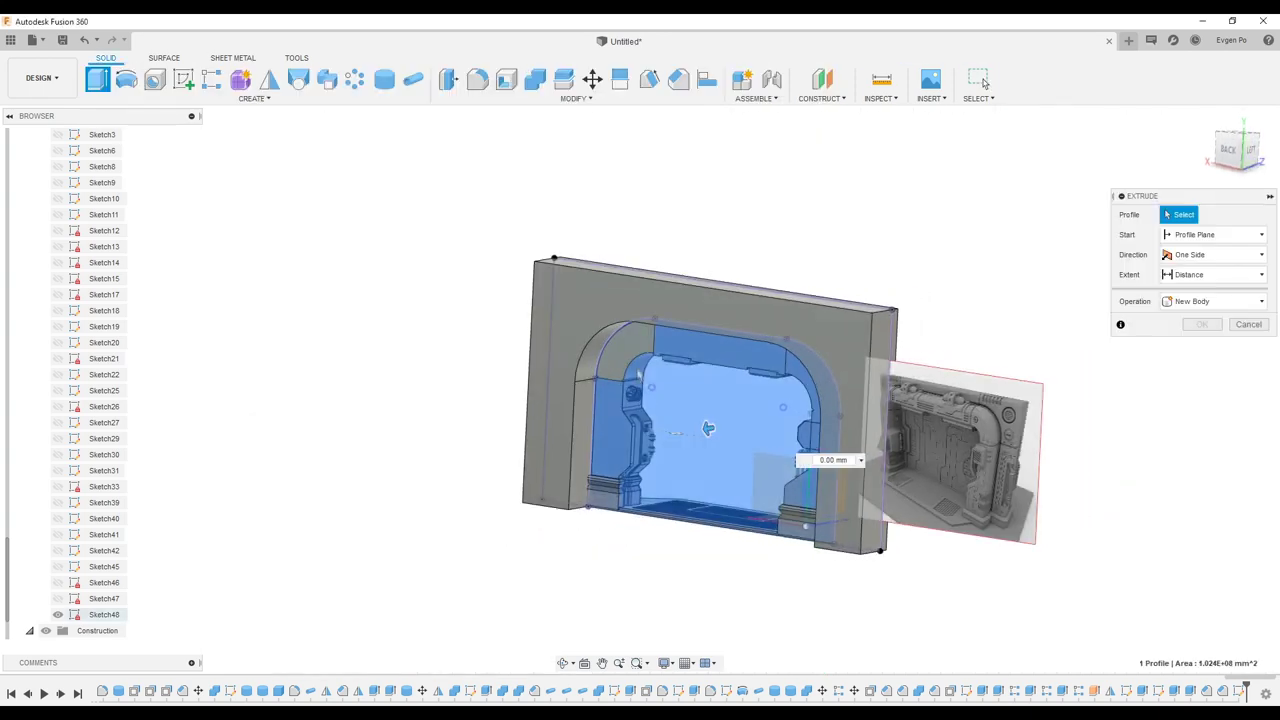
pyautogui.write('1000')
pyautogui.keyDown('shift'); pyautogui.moveTo(613, 291); pyautogui.dragTo(1192, 383, button='middle'); pyautogui.keyUp('shift')
pyautogui.click(1201, 364)
pyautogui.write('mm')
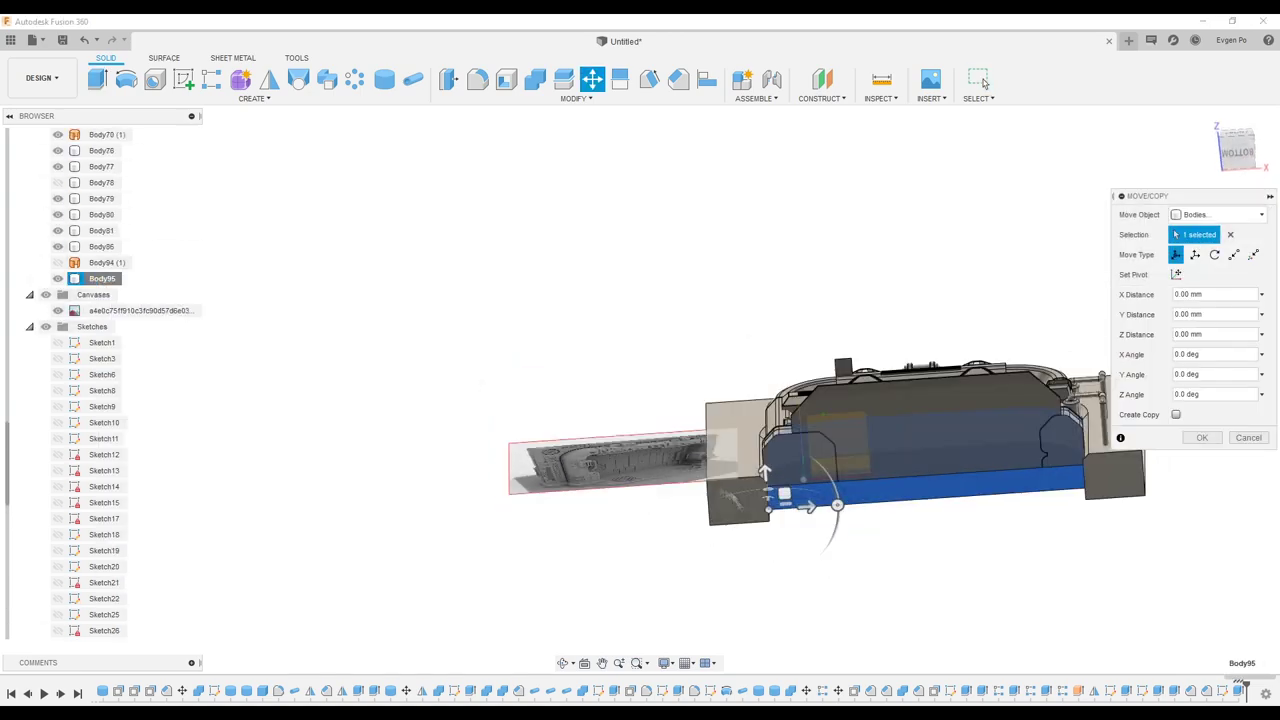
pyautogui.write('-200')
pyautogui.click(1201, 438)
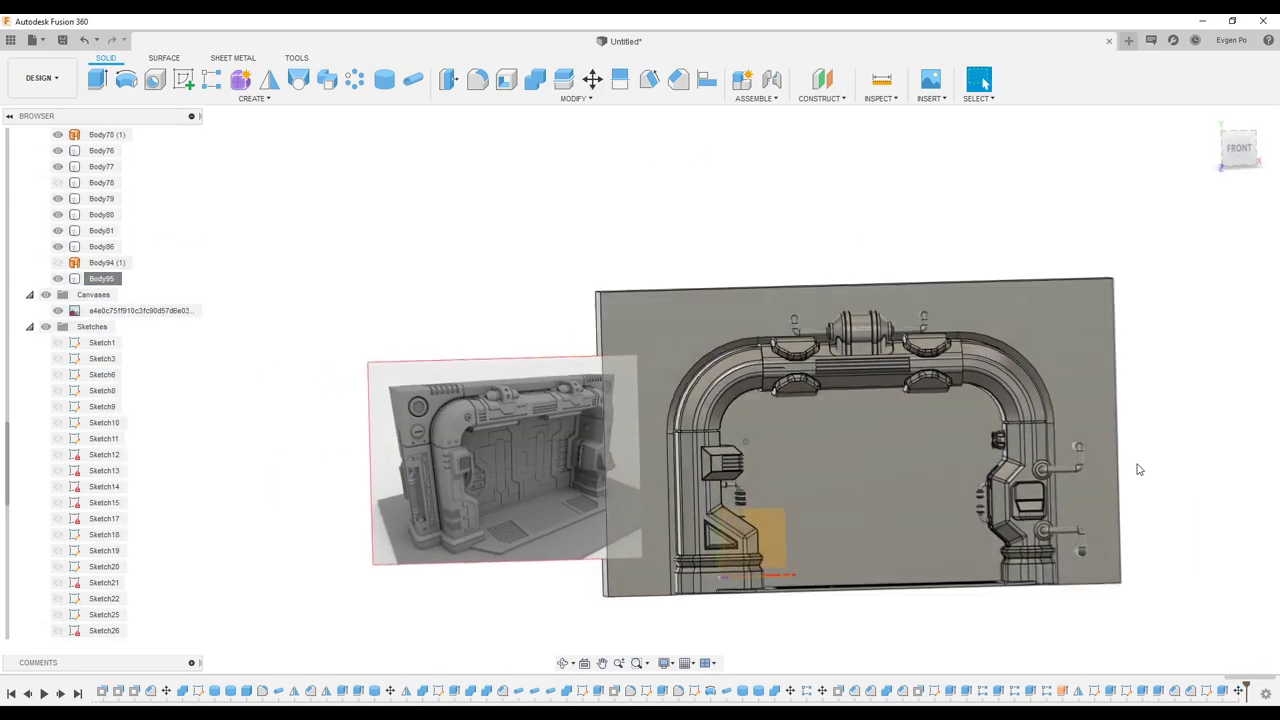
pyautogui.keyDown('shift'); pyautogui.moveTo(1100, 460); pyautogui.dragTo(876, 470, button='middle'); pyautogui.keyUp('shift')
# - Start a sketch on the inner door face and project the arch edges
pyautogui.scroll(5, 520, 450)
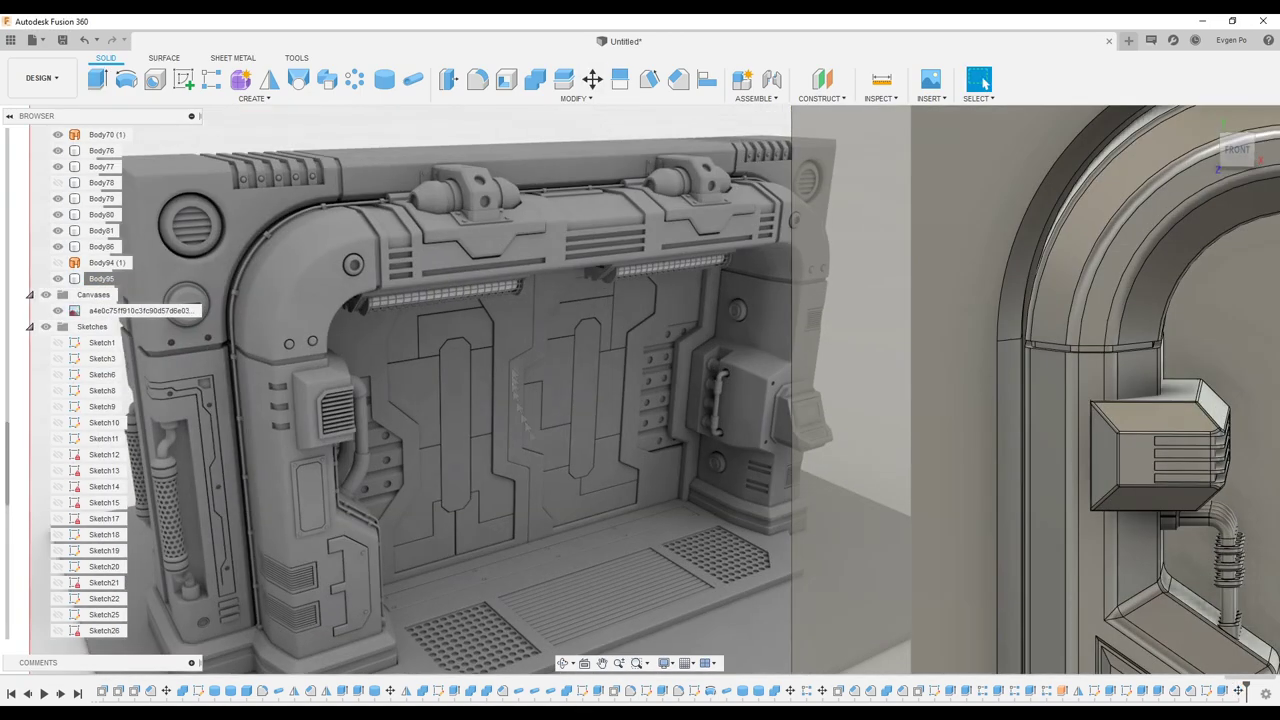
pyautogui.scroll(-3, 491, 365)
pyautogui.scroll(-3, 491, 365)
pyautogui.scroll(4, 830, 330)
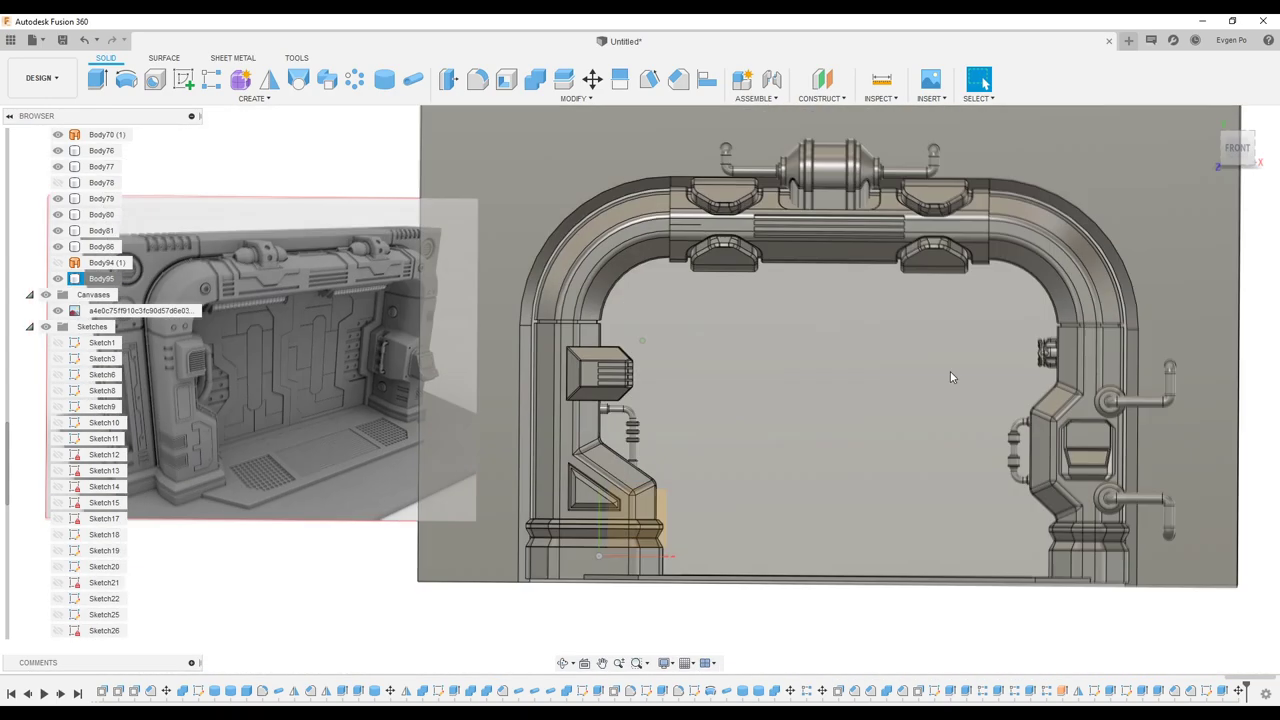
pyautogui.rightClick(765, 372)
pyautogui.click(828, 440)
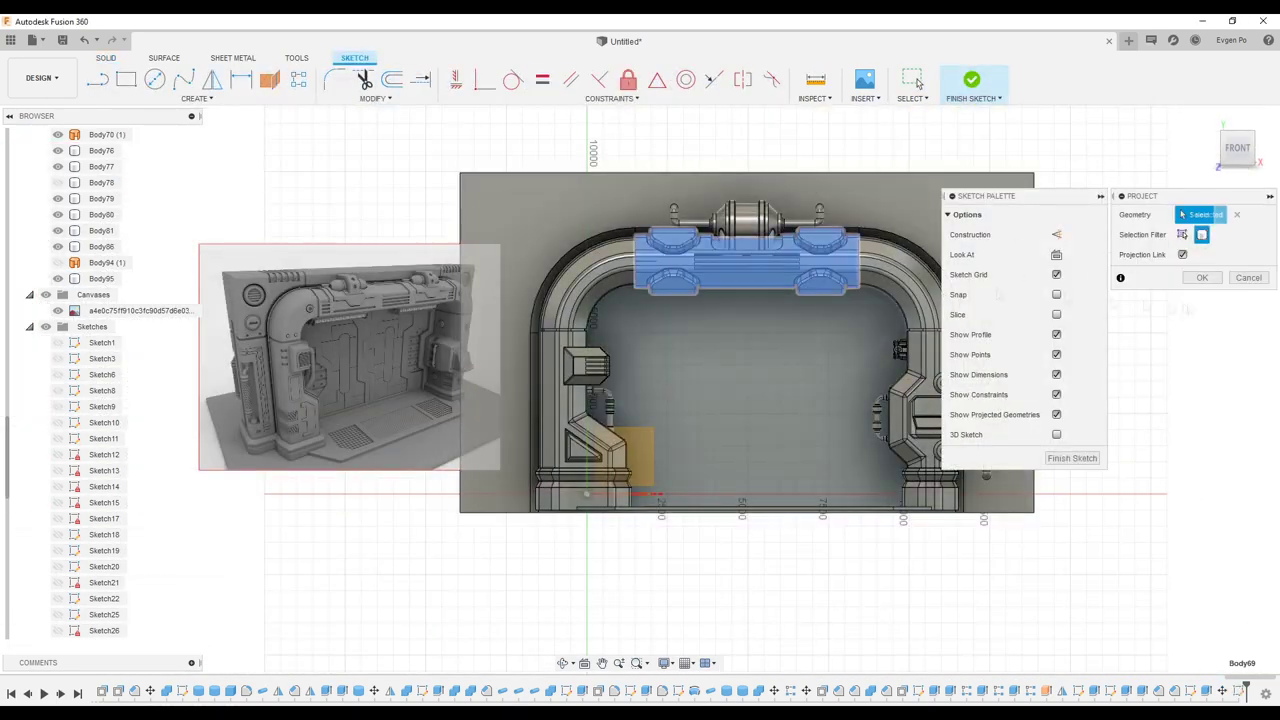
pyautogui.press('p')
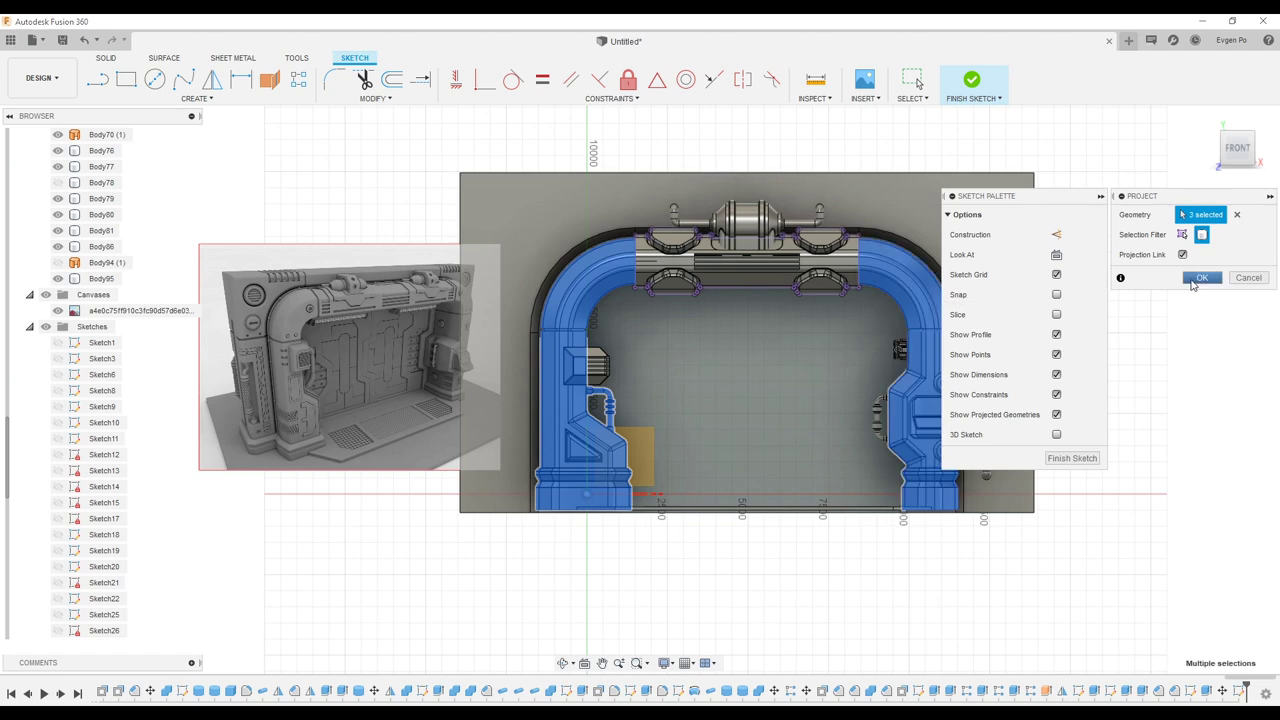
pyautogui.click(1200, 278)
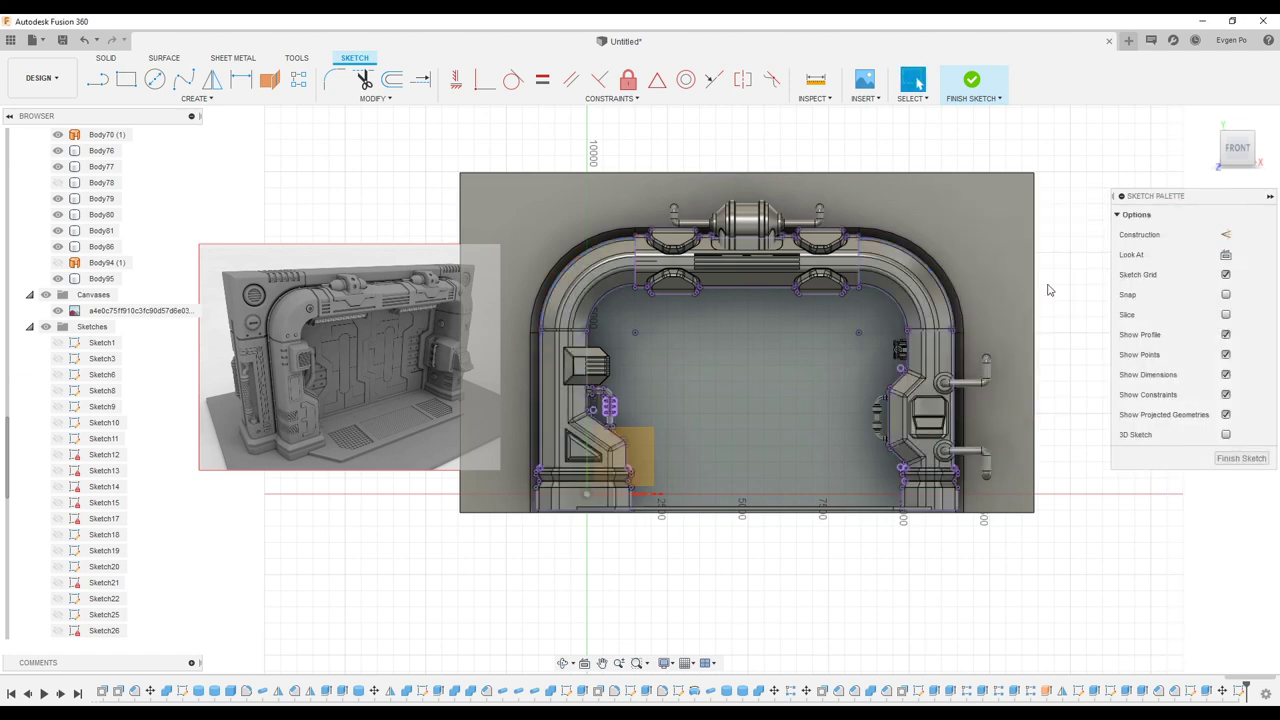
# - Draw a zigzag line under the top beam with the lower diagonal parallel to the upper
pyautogui.scroll(2, 751, 300)
pyautogui.scroll(2, 751, 290)
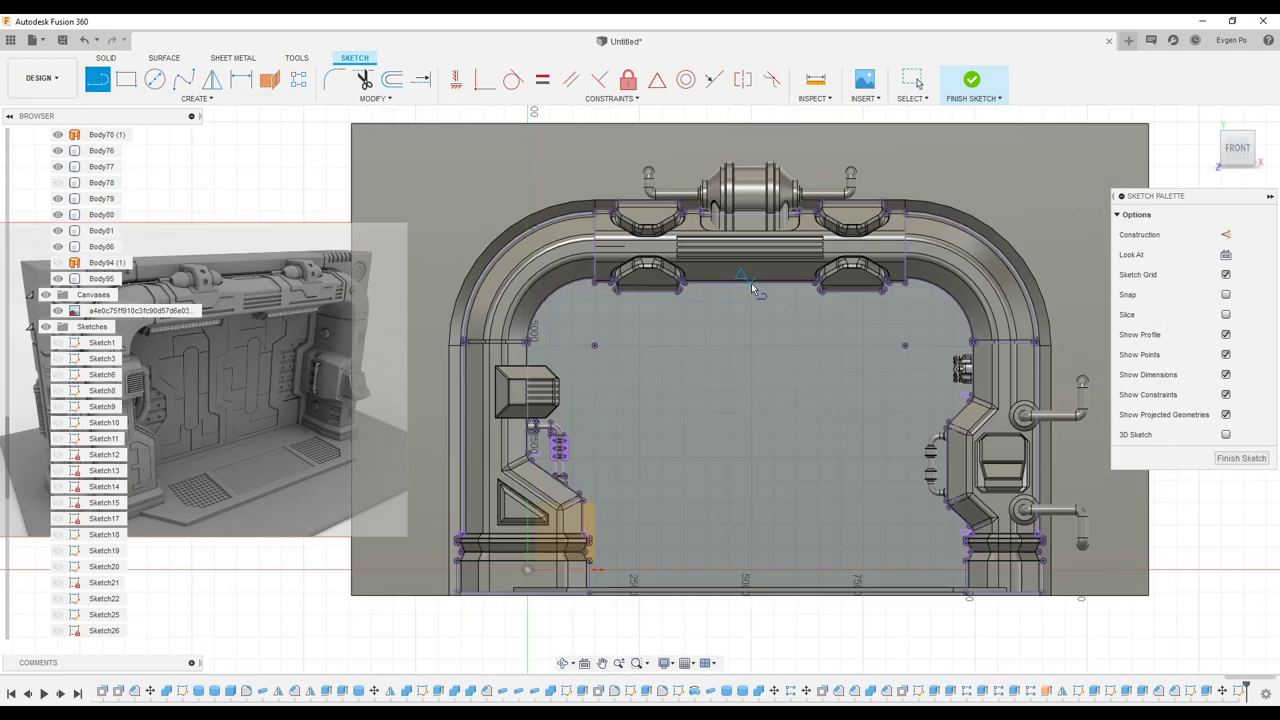
pyautogui.press('l')
pyautogui.click(753, 290)
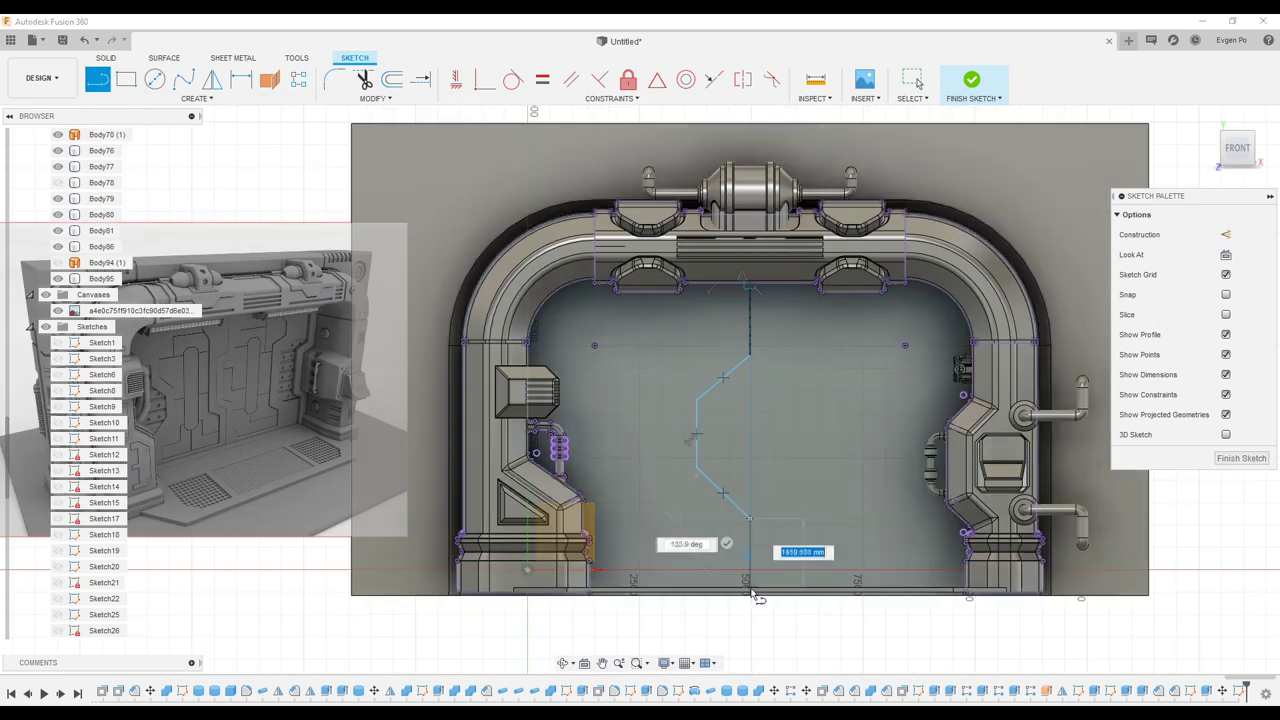
pyautogui.press('Escape')
pyautogui.click(570, 79)
pyautogui.click(723, 378)
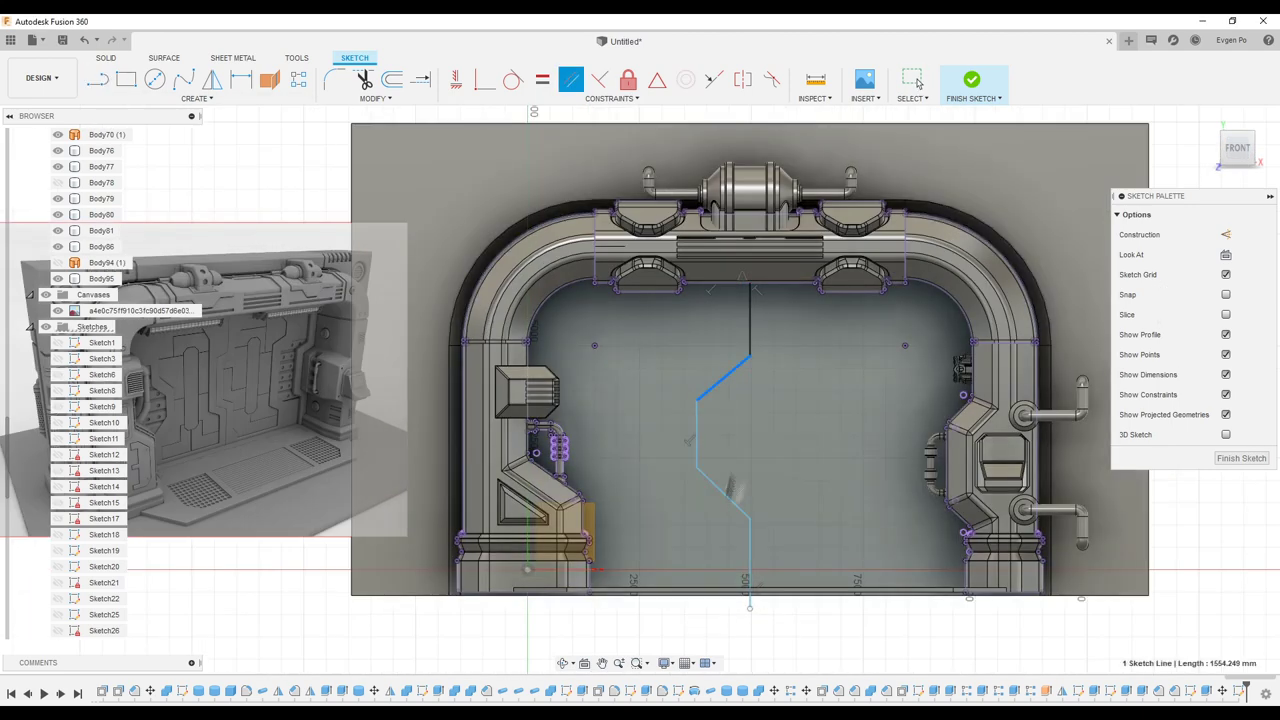
pyautogui.click(756, 495)
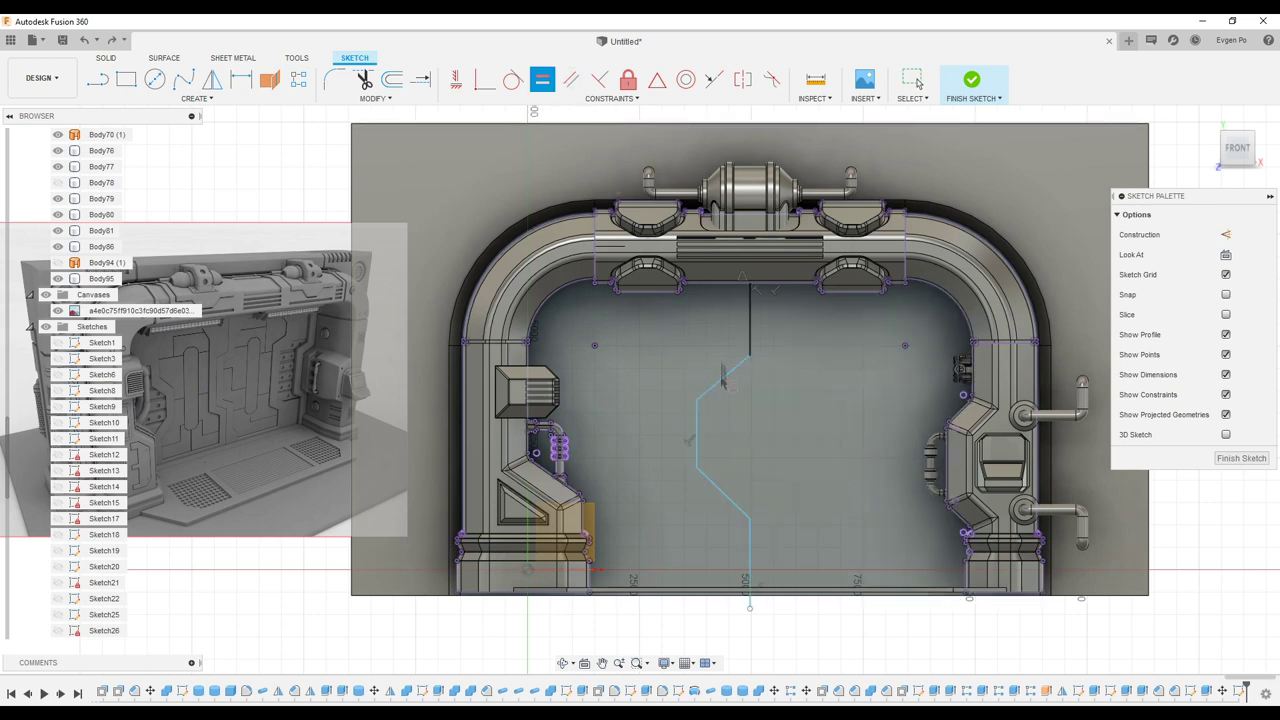
pyautogui.press('Escape')
pyautogui.click(698, 452)
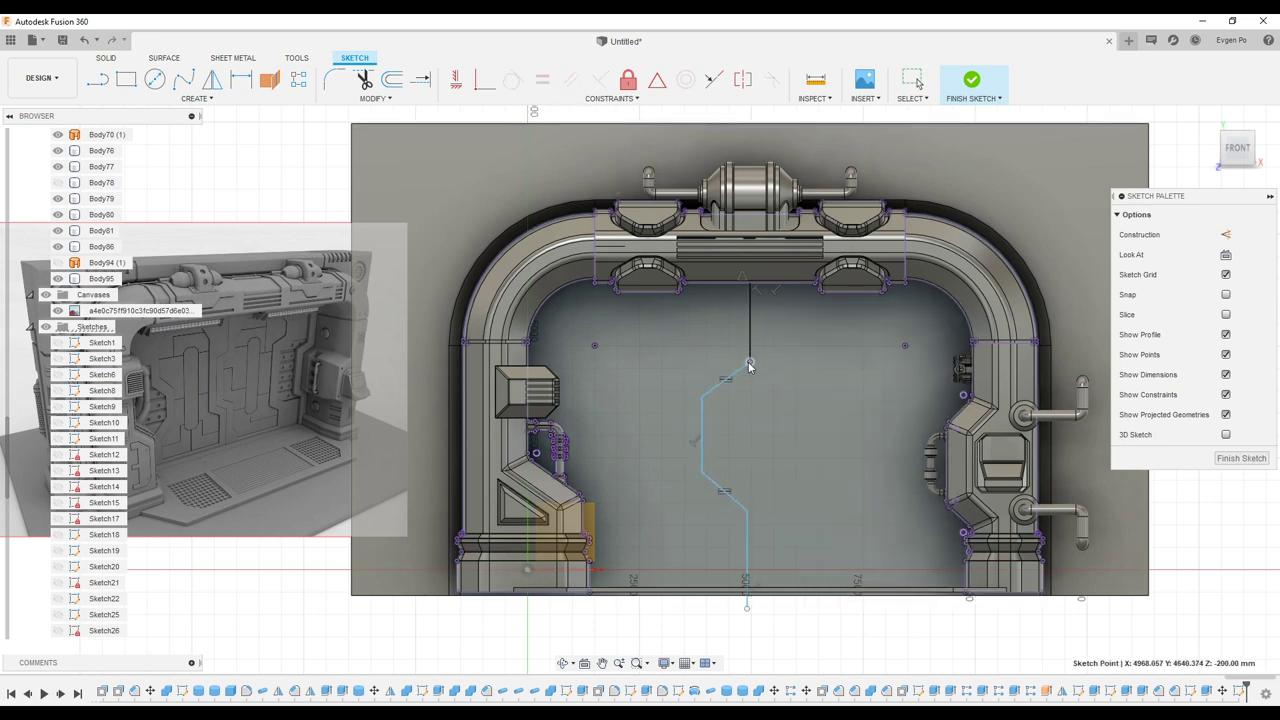
# - Offset the zigzag chain twice by 2 to outline the strips
pyautogui.press('o')
pyautogui.write('2')
pyautogui.press('Return')
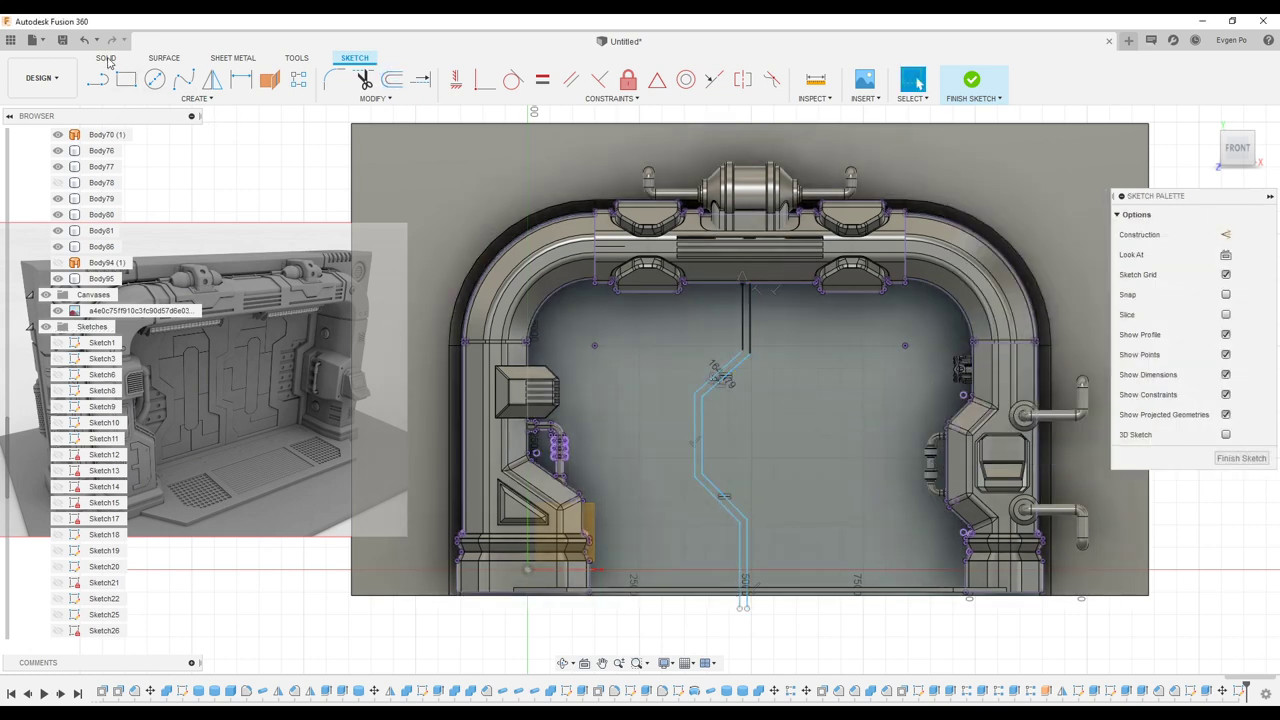
pyautogui.click(388, 82)
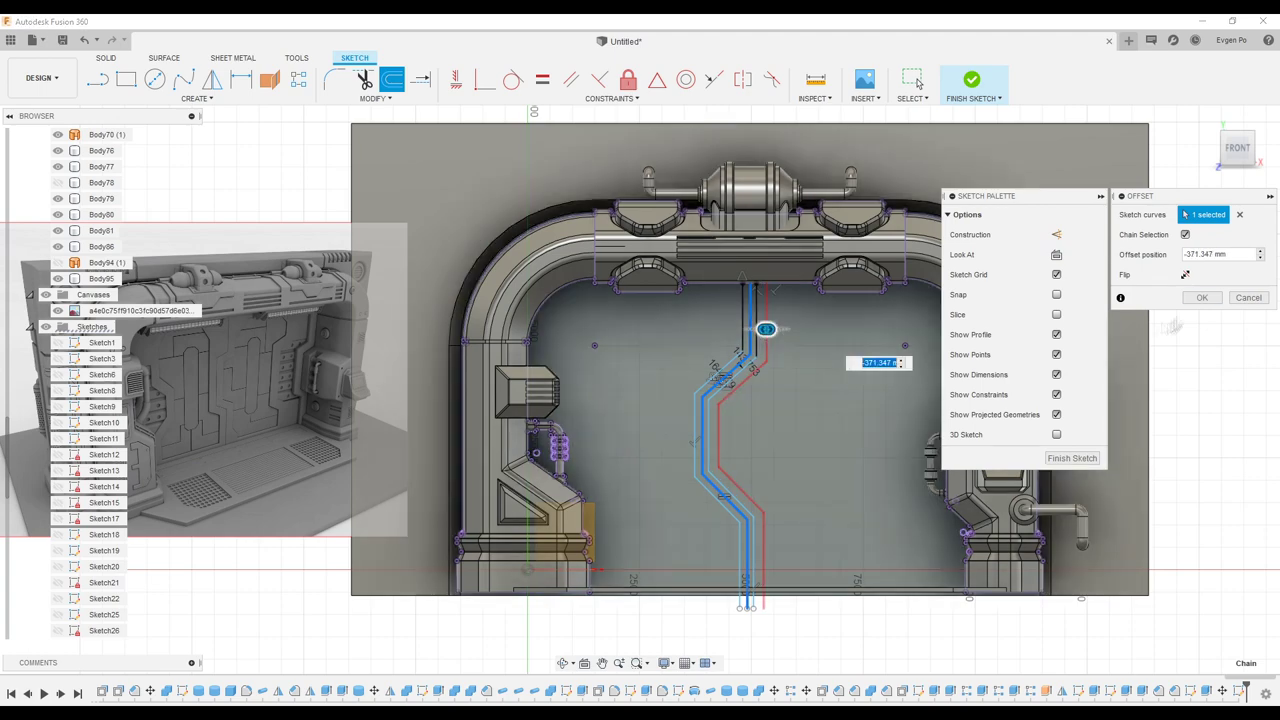
pyautogui.press('Return')
pyautogui.scroll(5, 745, 310)
pyautogui.click(107, 58)
pyautogui.scroll(-3, 814, 344)
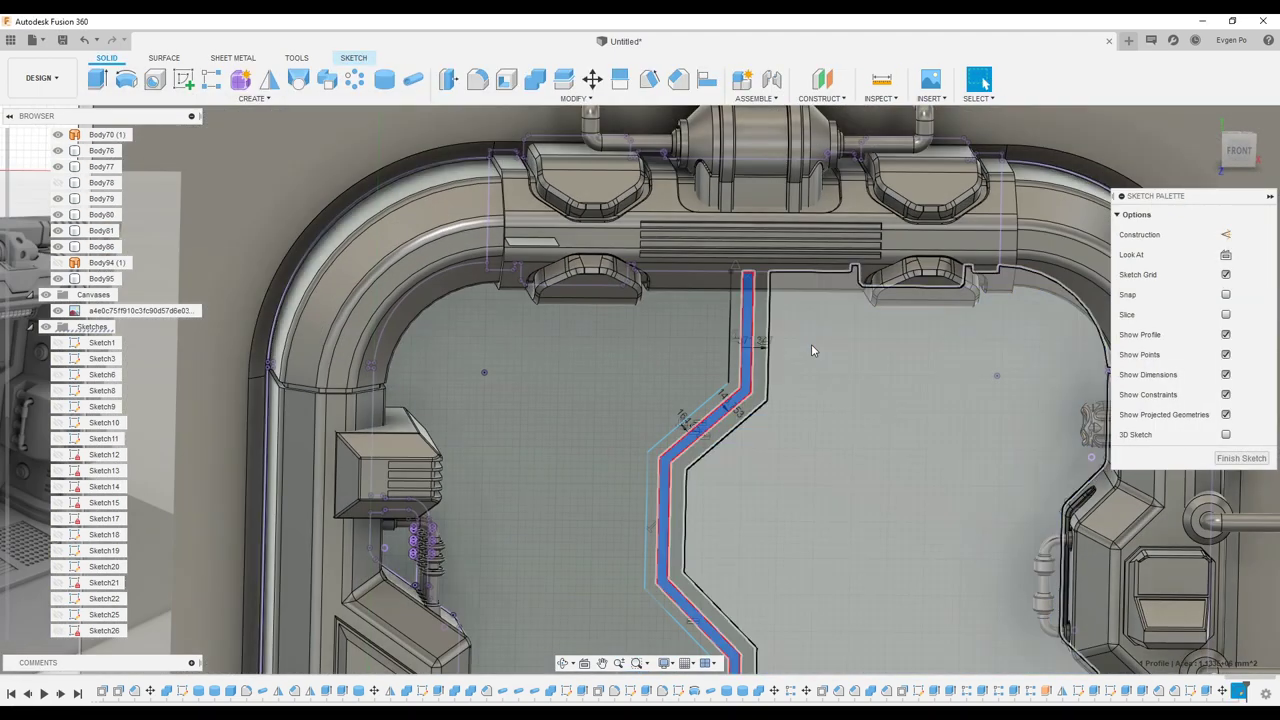
# - Extrude the zigzag strips 15 mm as a new body and combine them into the door body
pyautogui.press('e')
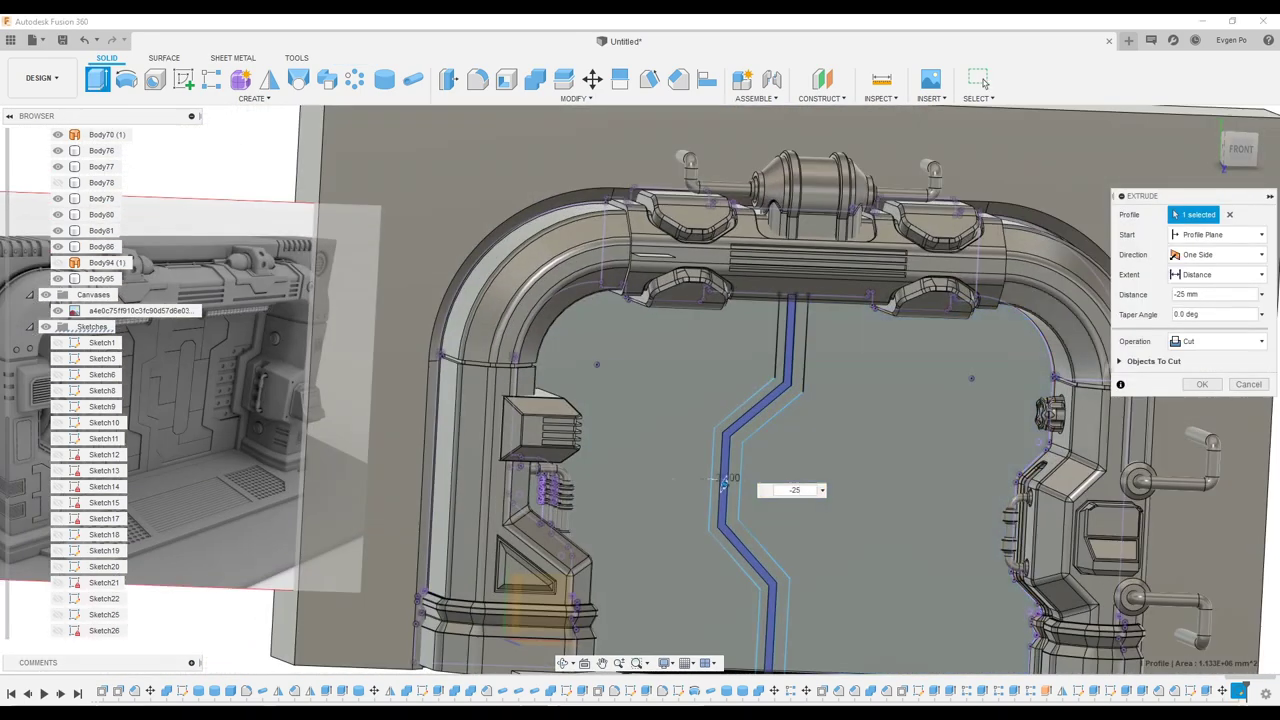
pyautogui.press('Return')
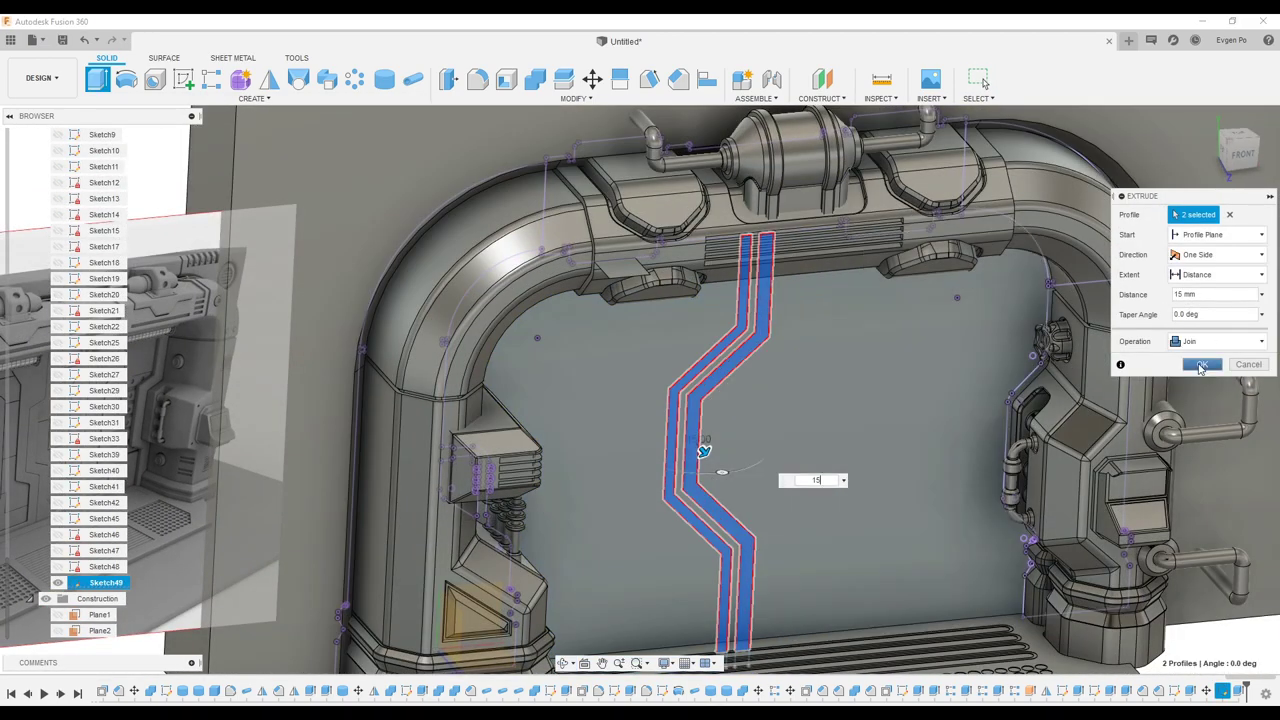
pyautogui.click(1201, 365)
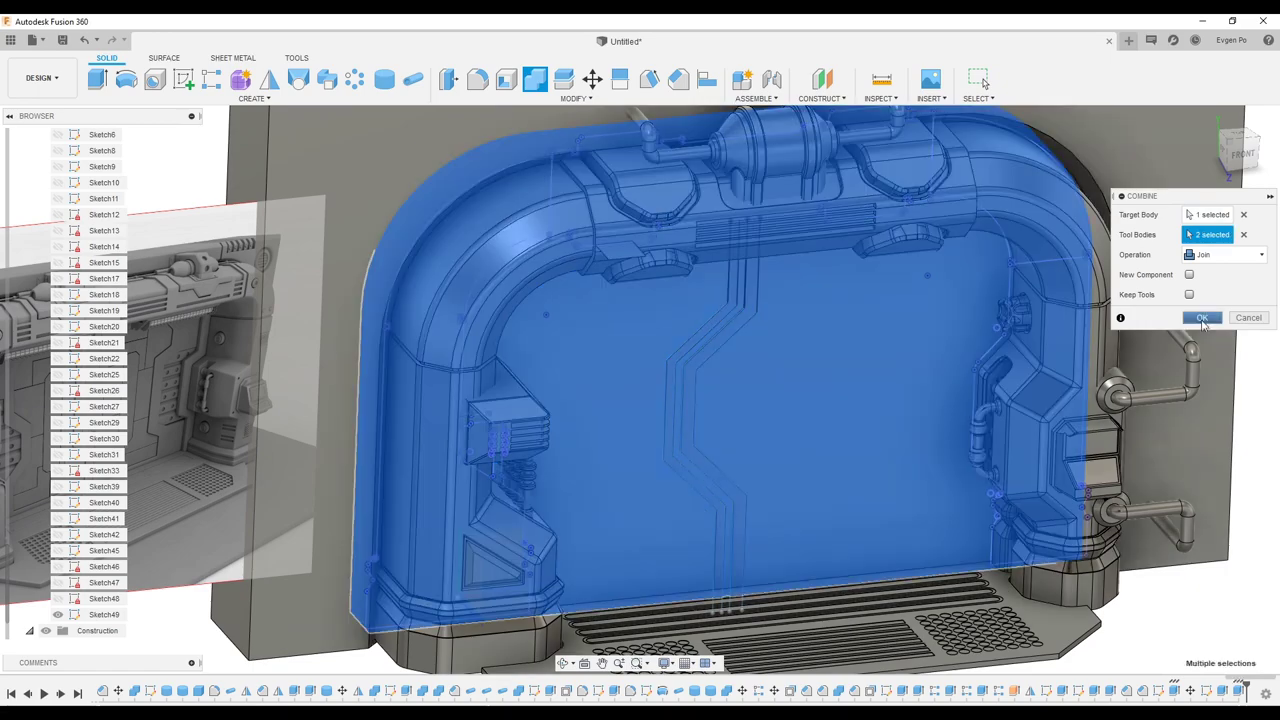
pyautogui.click(1203, 318)
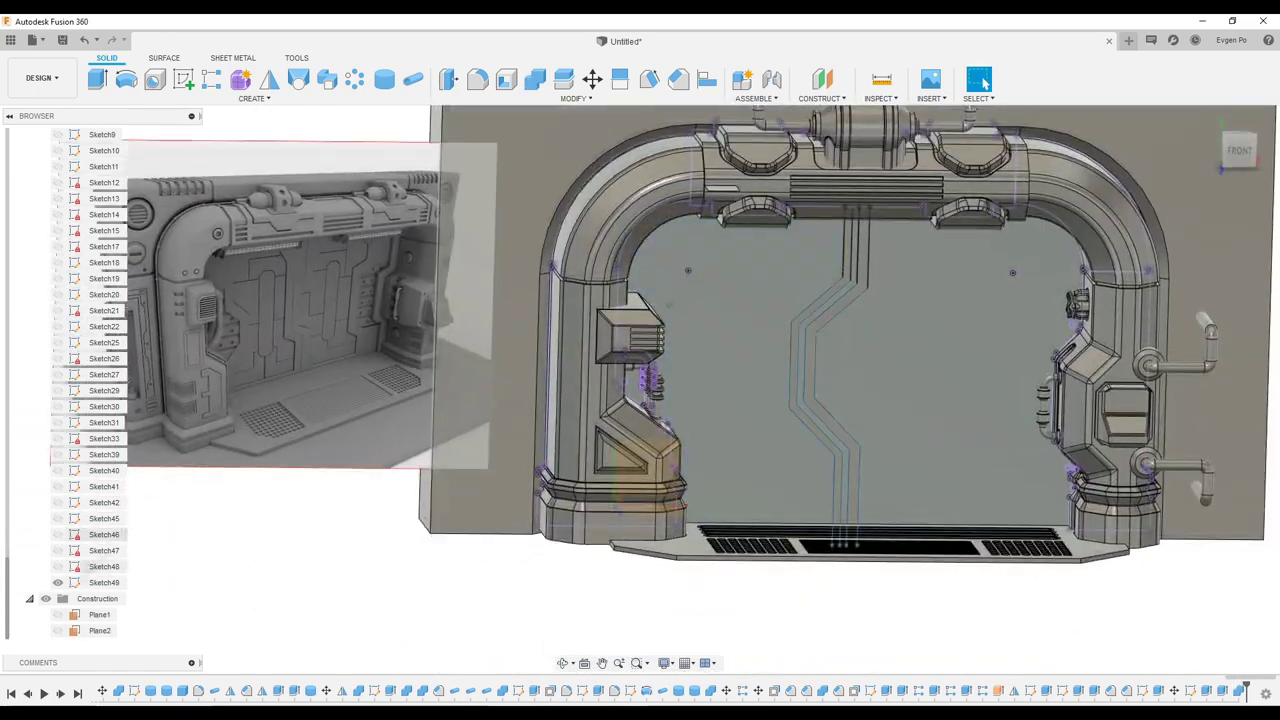
pyautogui.rightClick(100, 346)
pyautogui.click(130, 377)
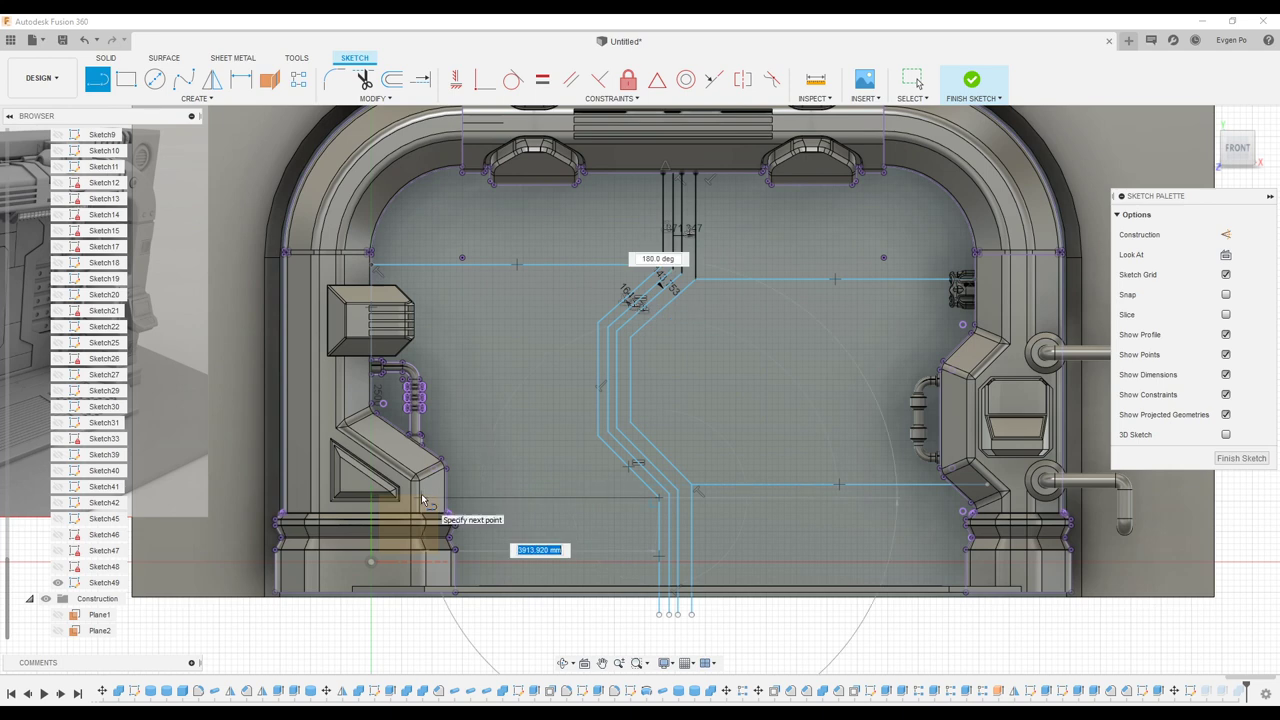
# - Draw the diagonal panel lines and round their corners with R1150 and R950 arcs
pyautogui.click(392, 79)
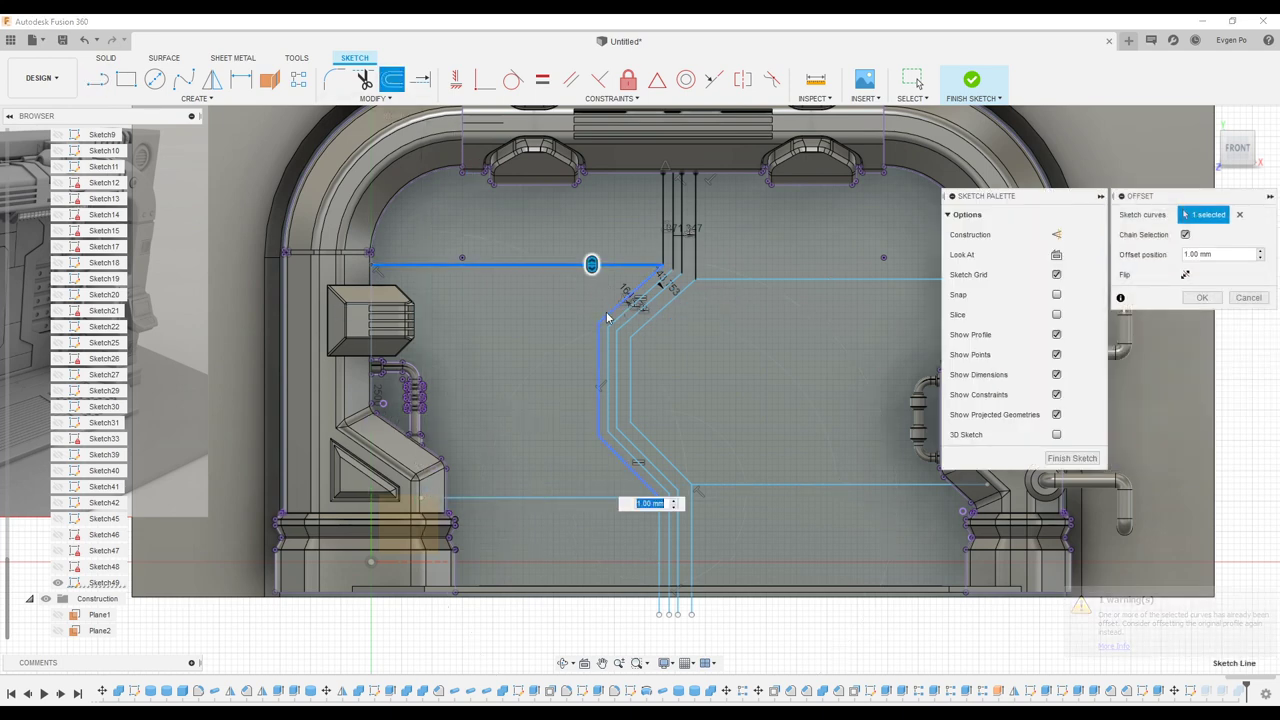
pyautogui.press('Escape')
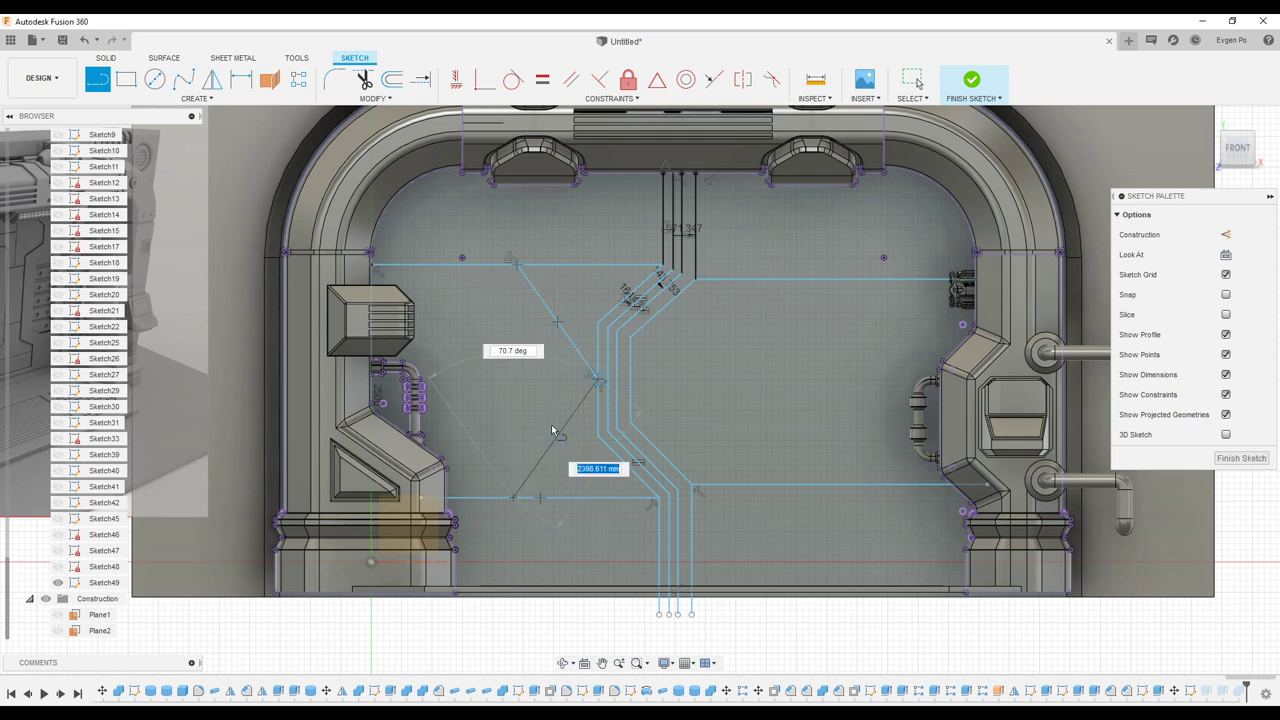
pyautogui.click(583, 405)
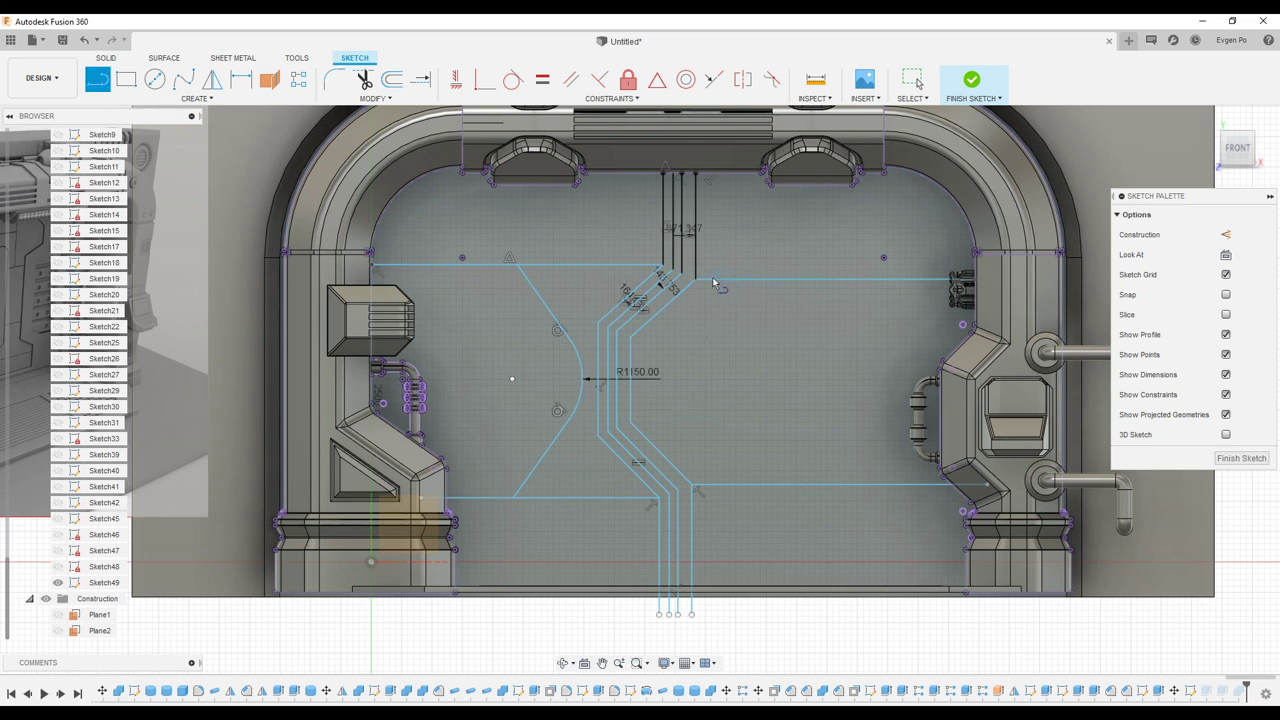
pyautogui.click(776, 280)
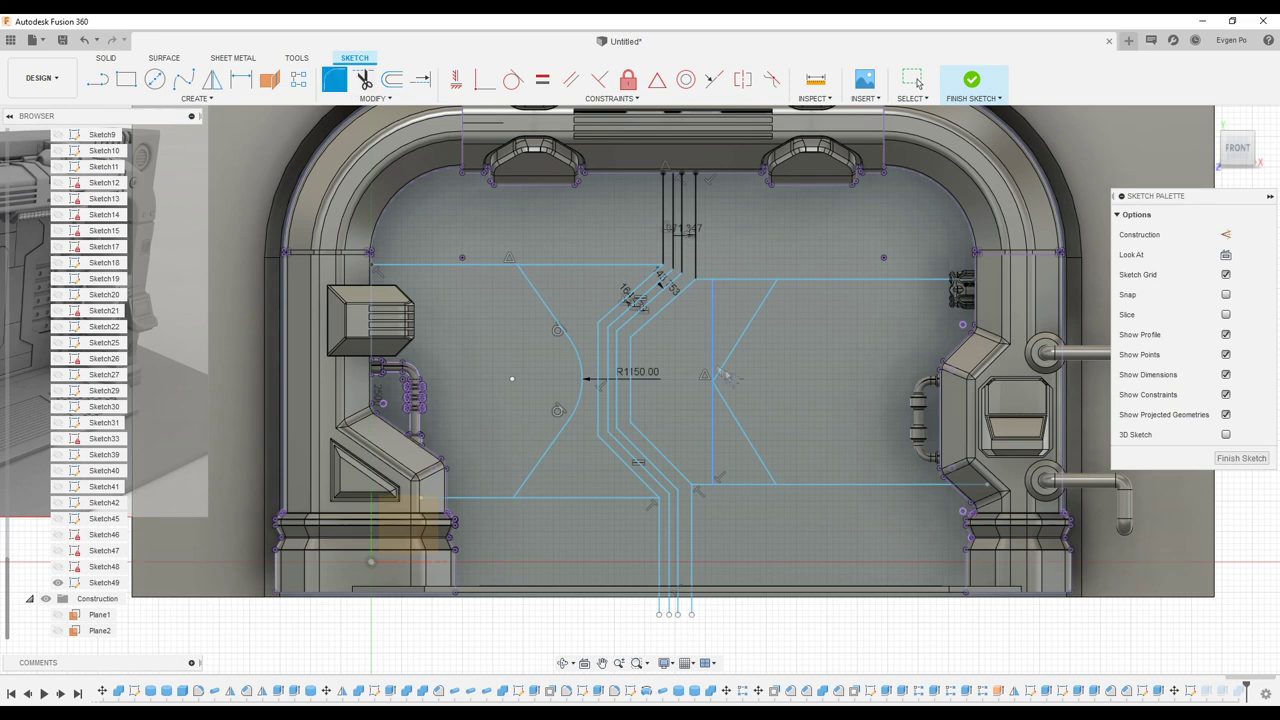
pyautogui.click(709, 381)
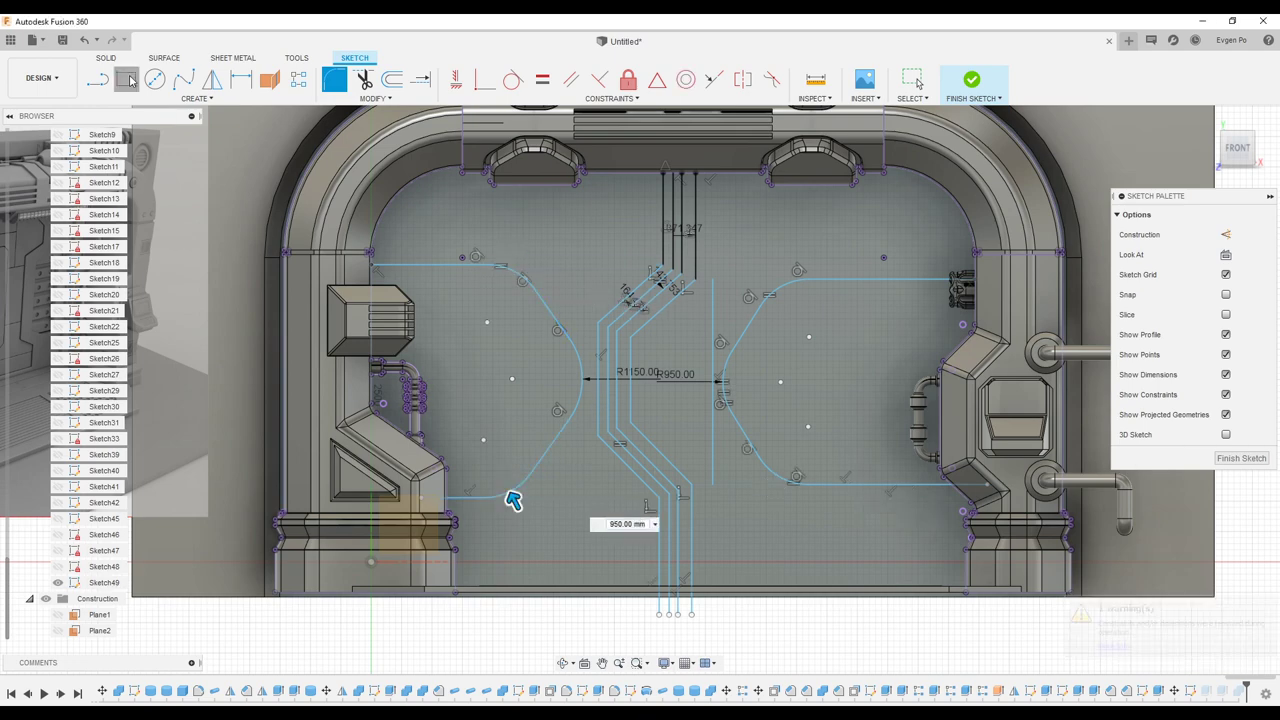
# - Add rectangles with R500 filleted corners beside the central strip
pyautogui.press('r')
pyautogui.scroll(-3, 423, 222)
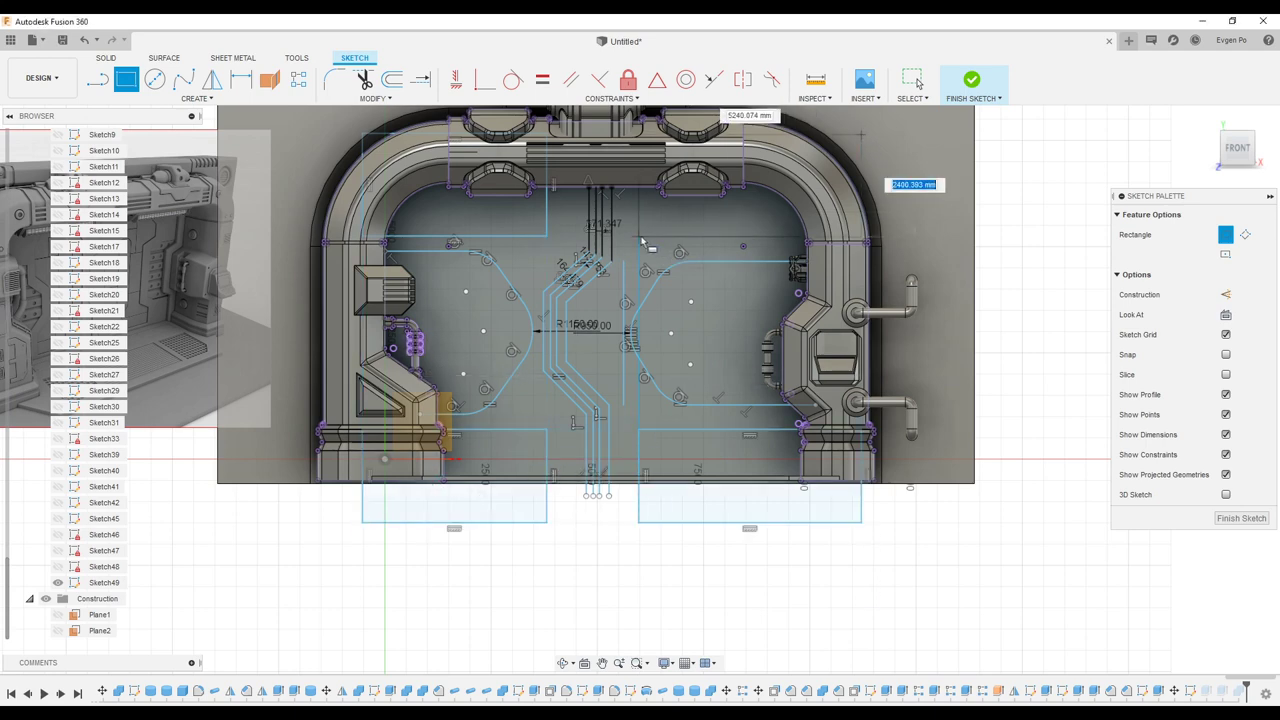
pyautogui.press('e')
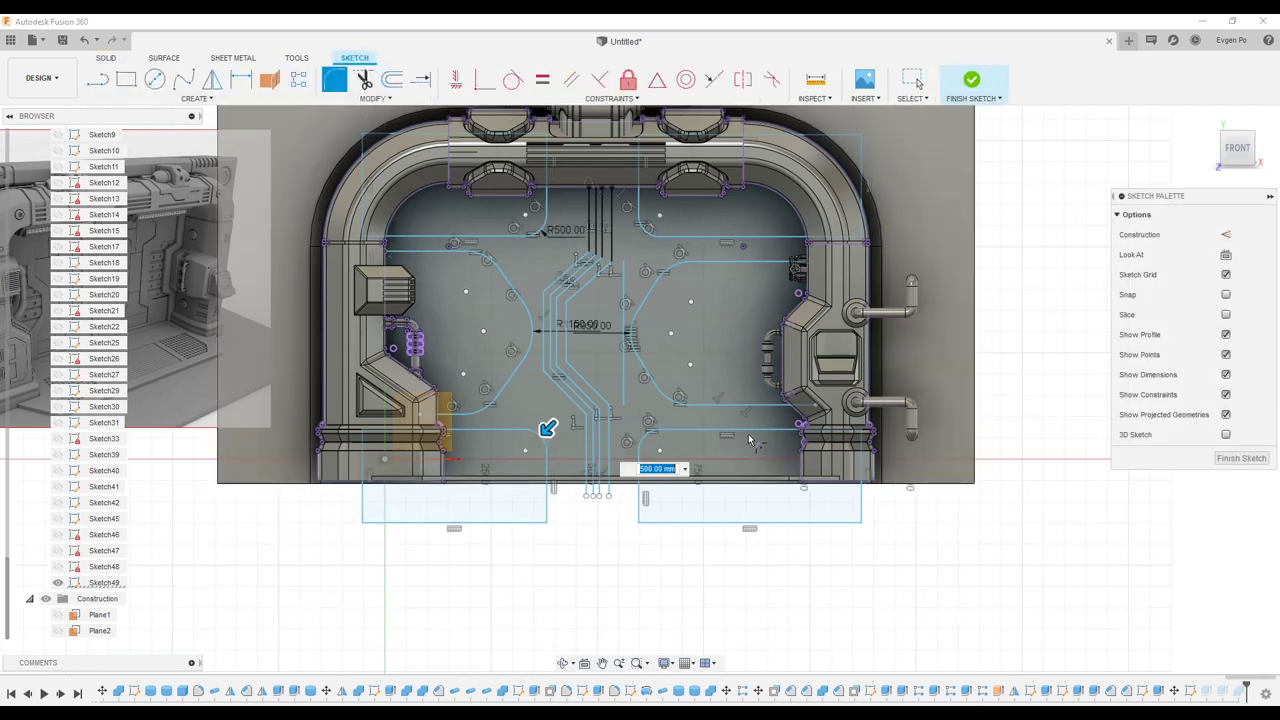
# - Cut the six rounded panel profiles 20 mm into the door
pyautogui.press('e')
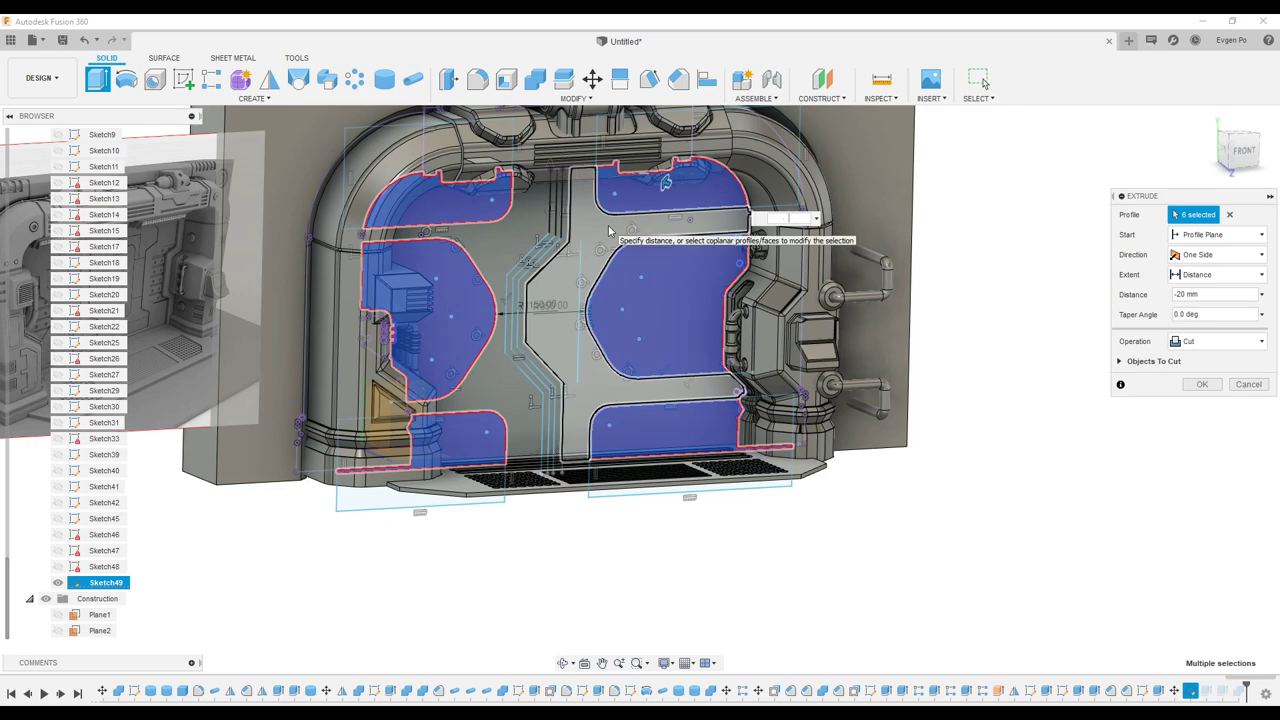
pyautogui.press('Escape')
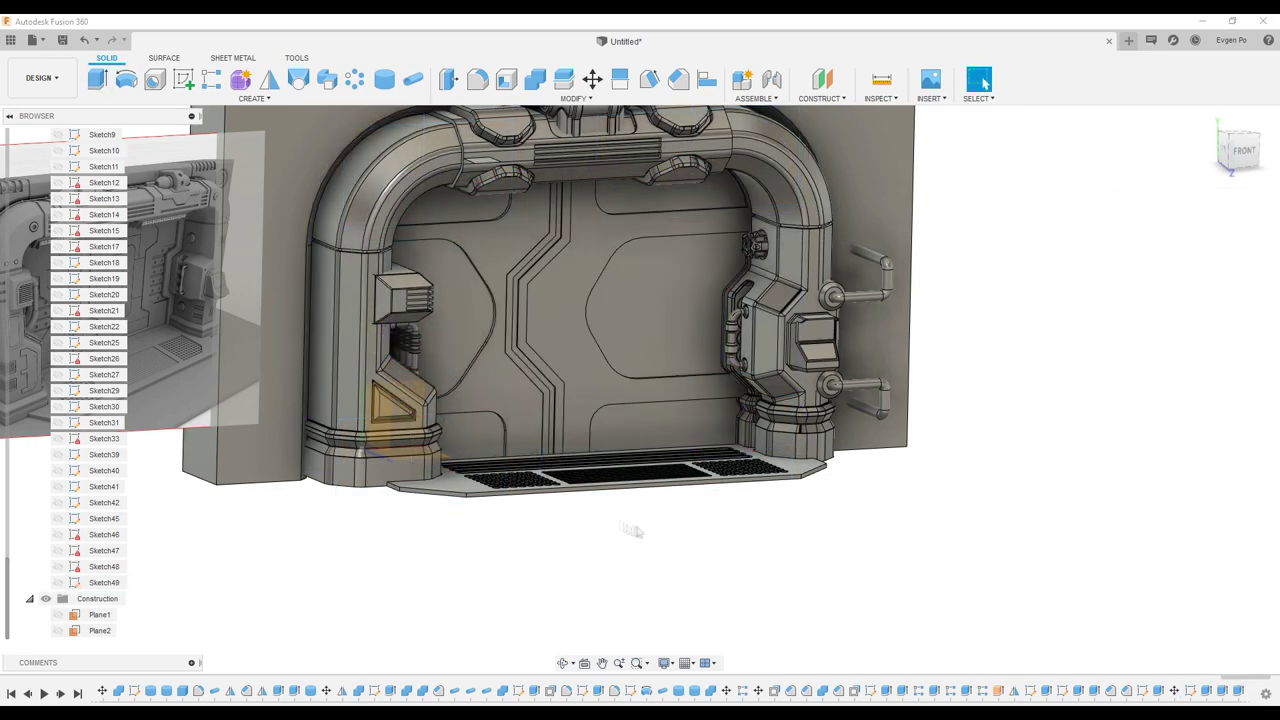
pyautogui.click(678, 79)
# - Try a 100 mm chamfer on the recessed panel edges, cancelling it when it fails
pyautogui.scroll(3, 640, 250)
pyautogui.click(500, 357)
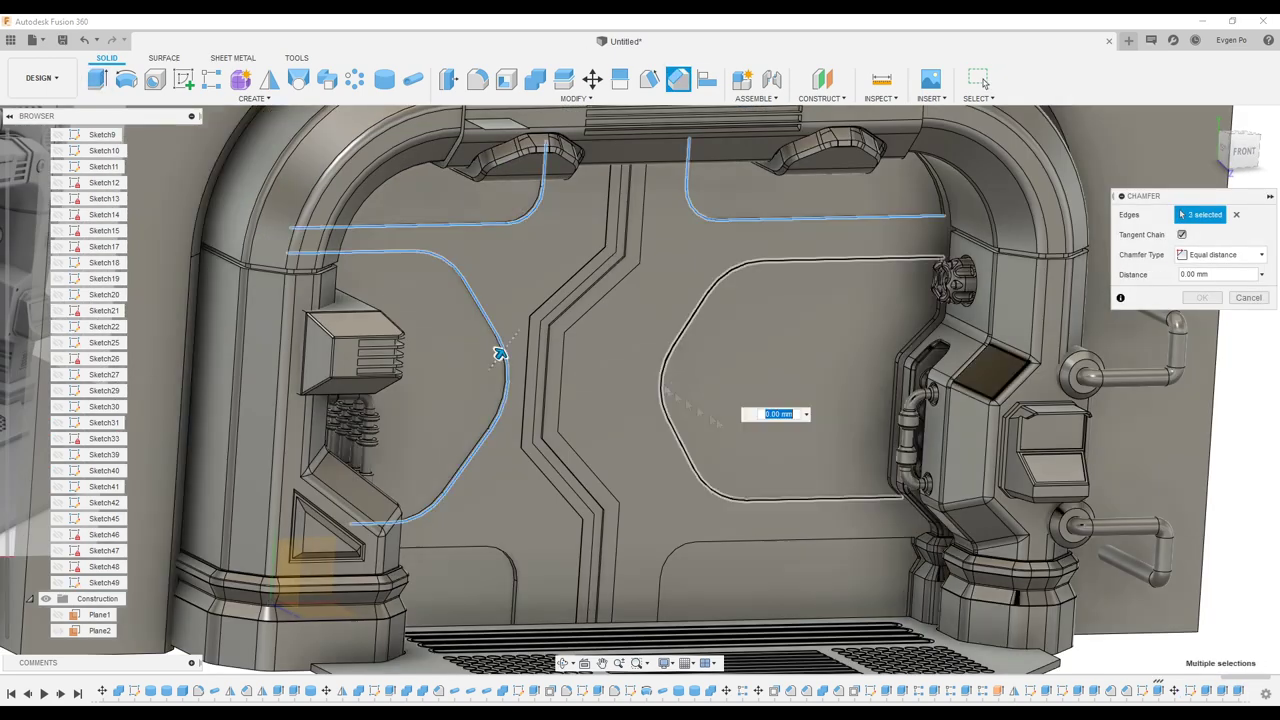
pyautogui.click(505, 560)
pyautogui.write('100')
pyautogui.scroll(5, 438, 470)
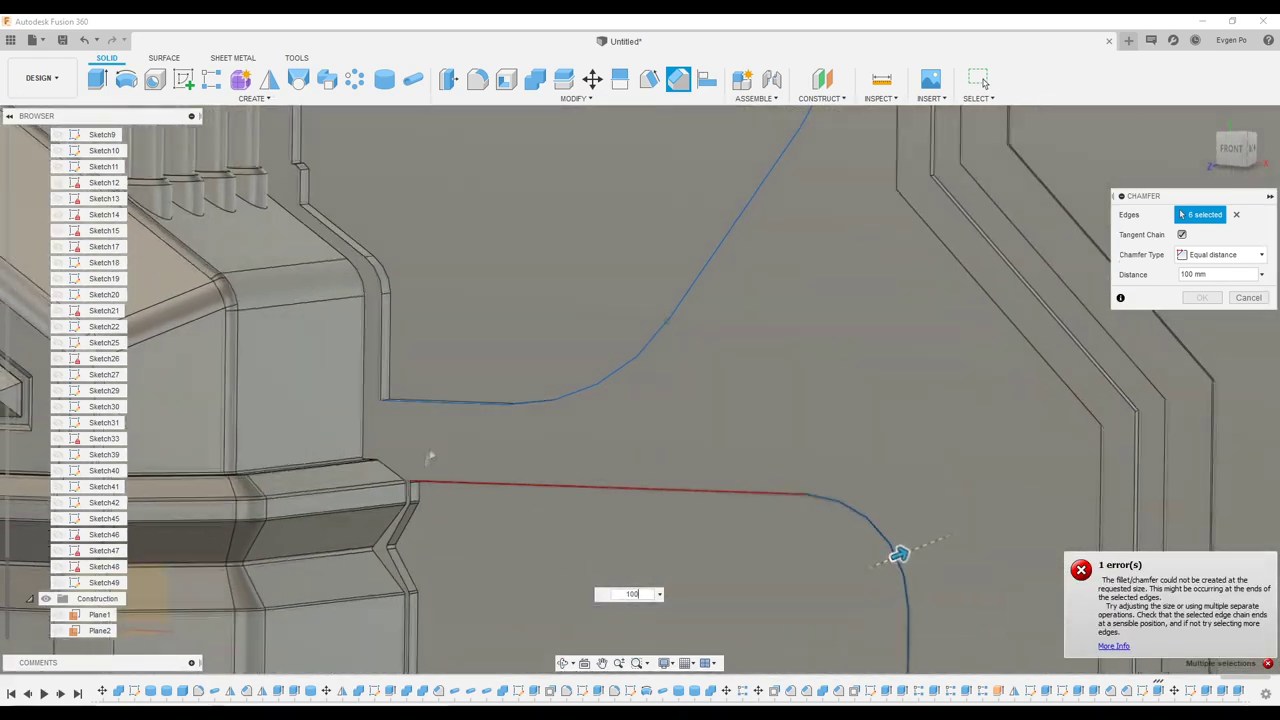
pyautogui.press('Escape')
# - Shift a small selected face slightly with Move/Copy
pyautogui.scroll(3, 445, 445)
pyautogui.scroll(3, 455, 425)
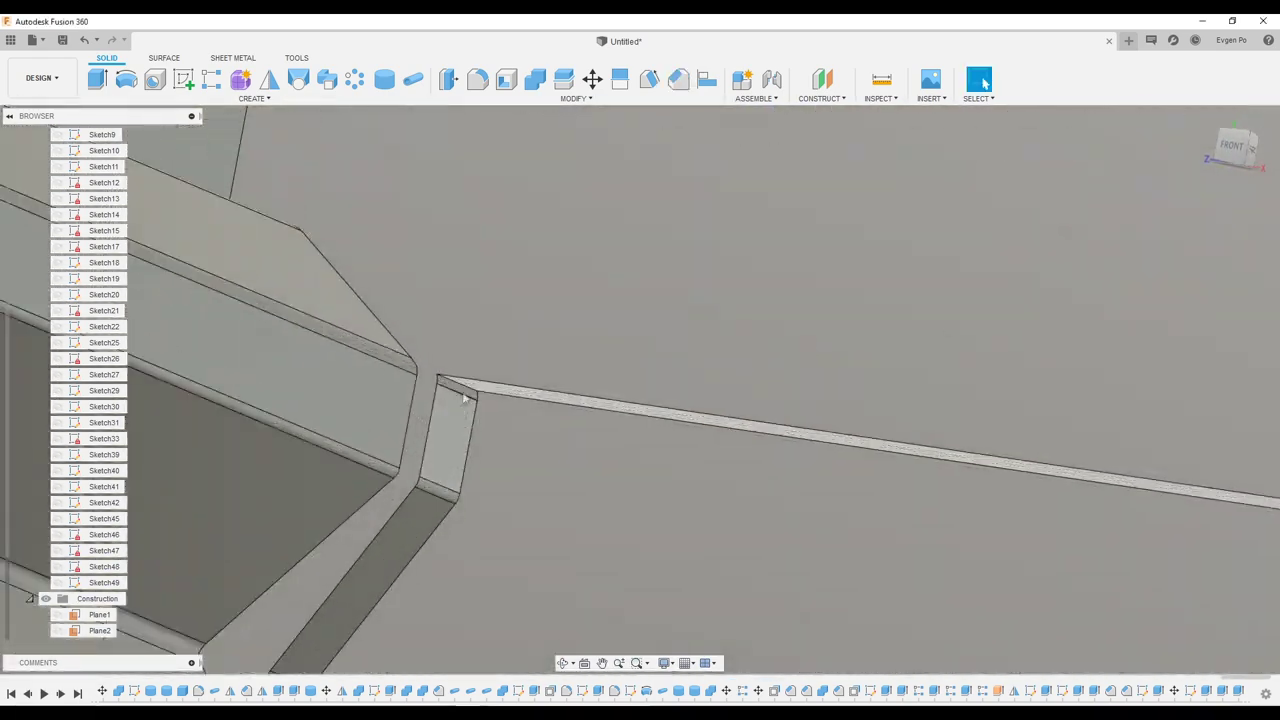
pyautogui.scroll(2, 462, 410)
pyautogui.click(592, 79)
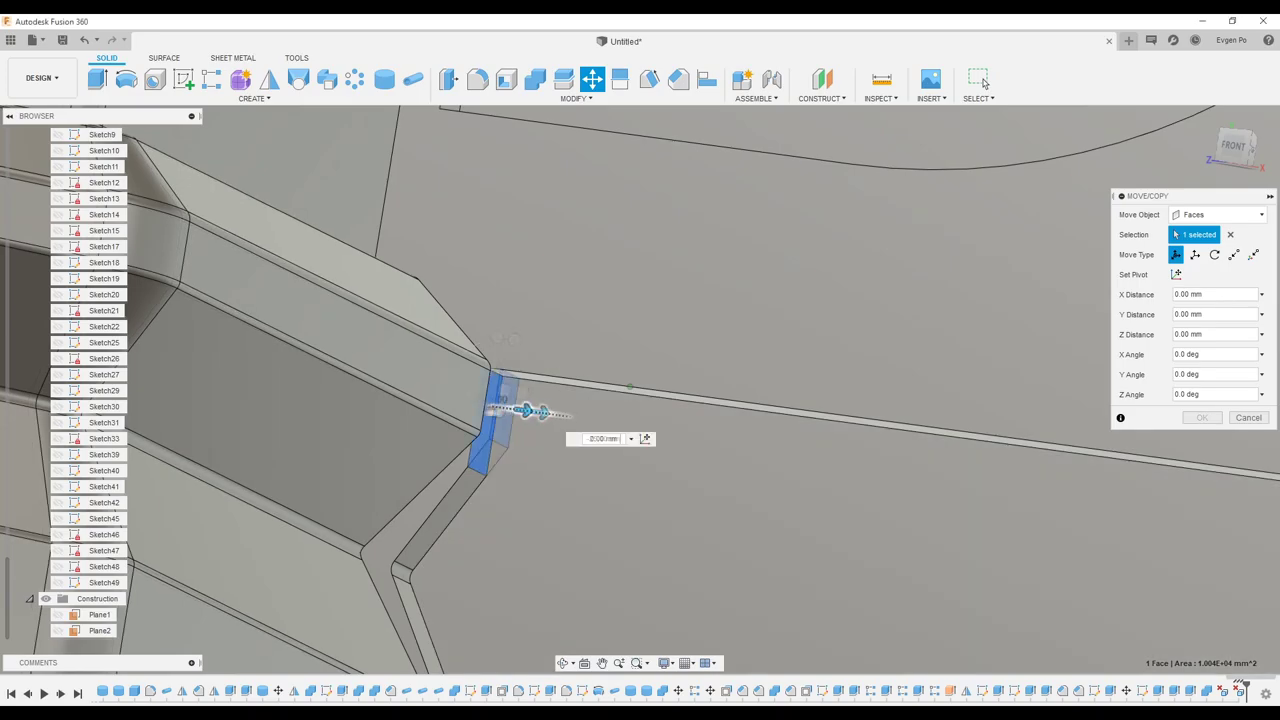
pyautogui.keyDown('shift'); pyautogui.moveTo(640, 400); pyautogui.dragTo(535, 388, button='middle'); pyautogui.keyUp('shift')
pyautogui.press('Escape')
# - Inspect the vent and pipes, then reopen Sketch49 for editing
pyautogui.scroll(-10, 540, 390)
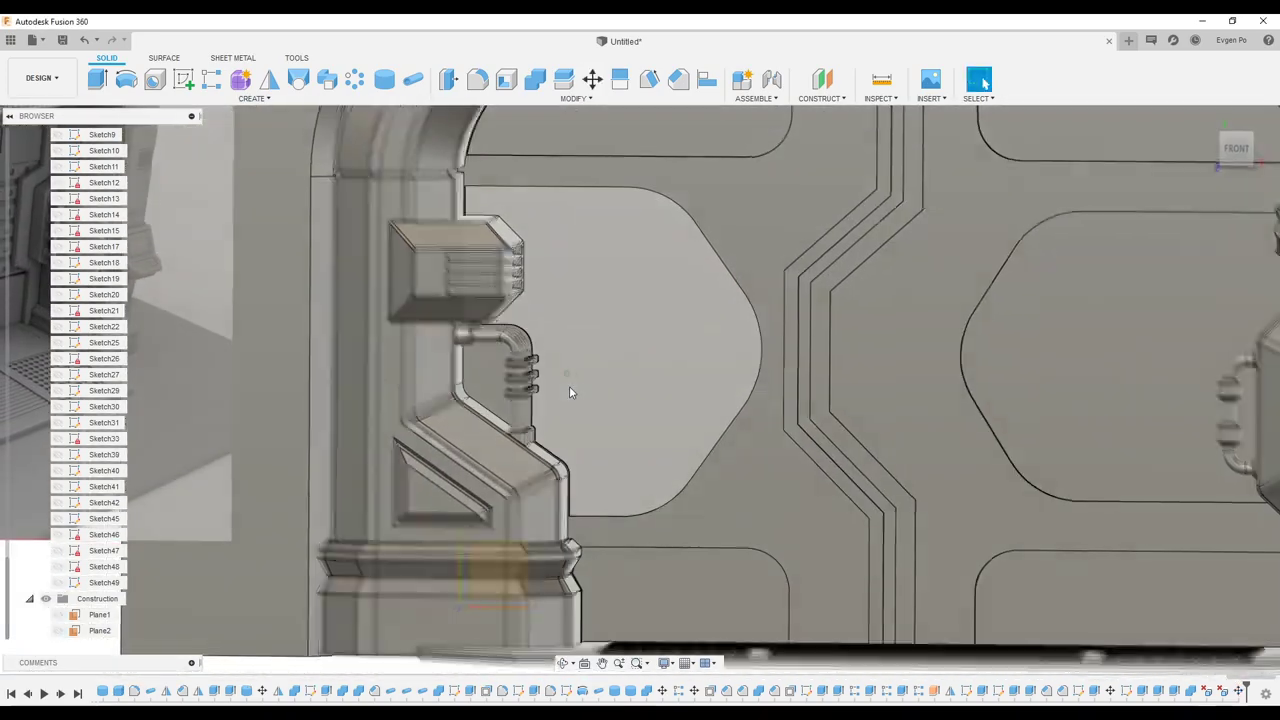
pyautogui.scroll(-5, 569, 386)
pyautogui.keyDown('shift'); pyautogui.moveTo(569, 386); pyautogui.dragTo(584, 344, button='middle'); pyautogui.keyUp('shift')
pyautogui.scroll(5, 584, 344)
pyautogui.doubleClick(104, 582)
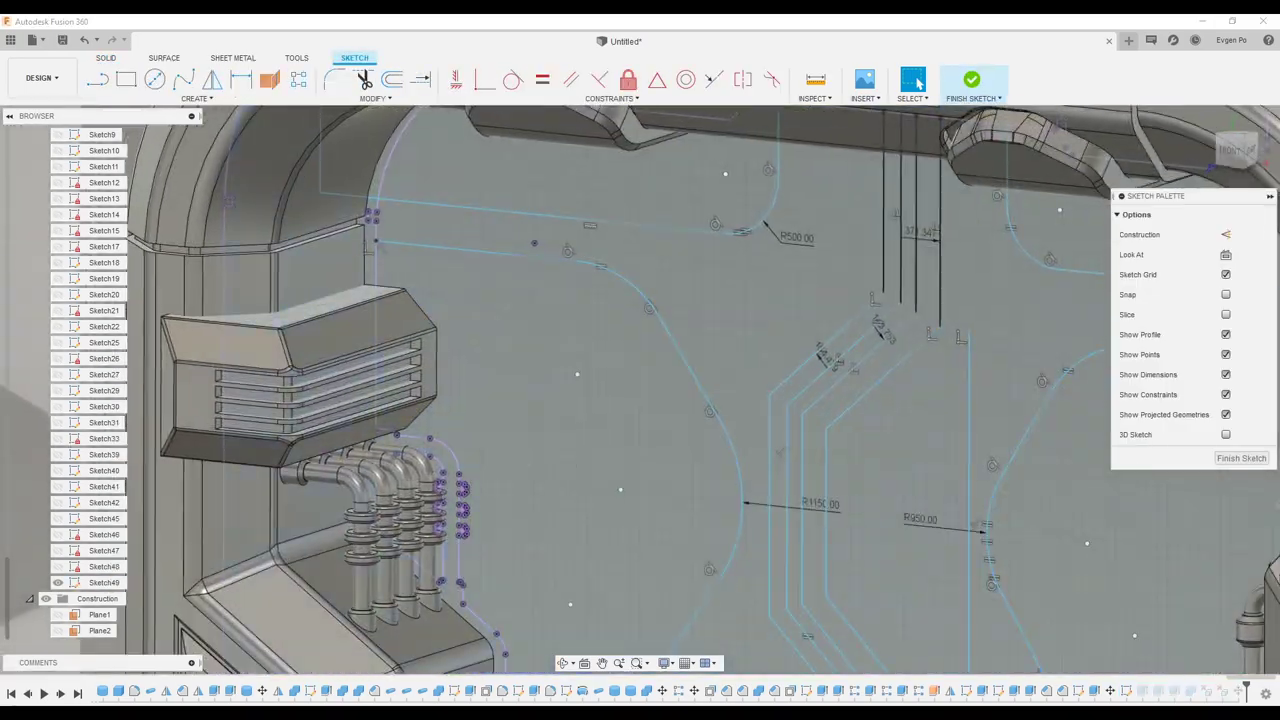
# - Edit the panel cut feature to include three more panel profiles
pyautogui.click(1241, 458)
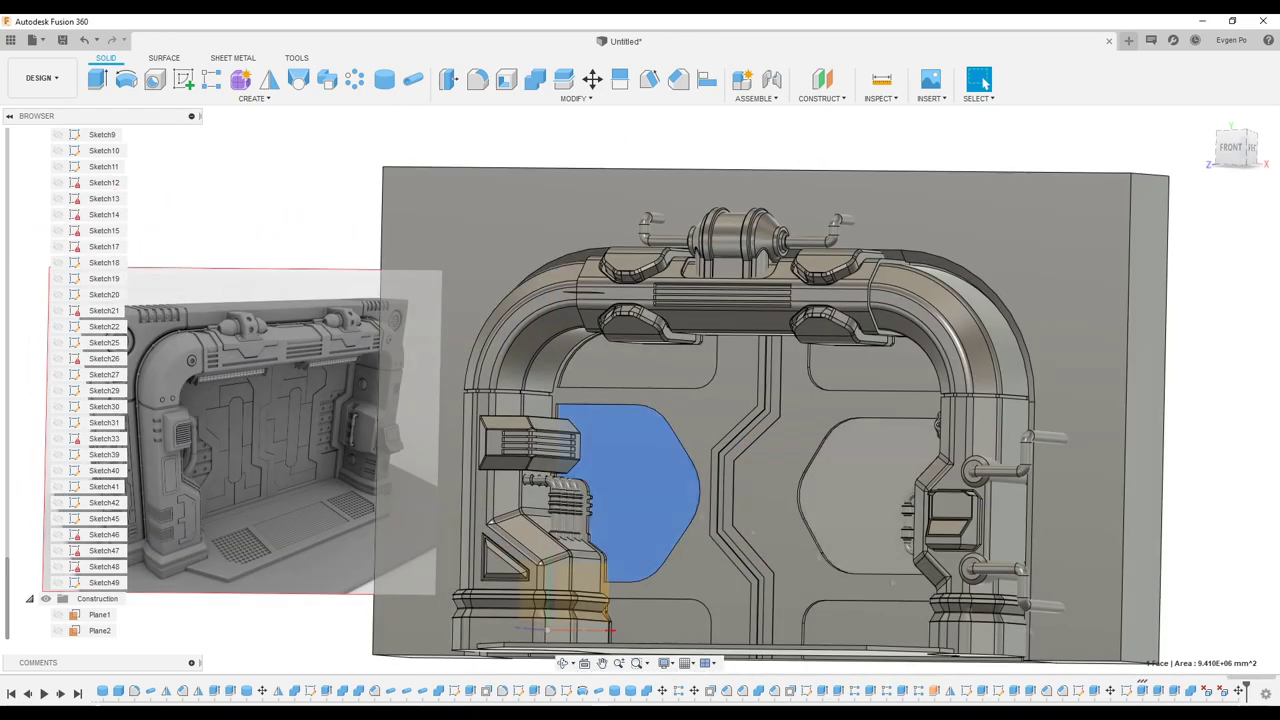
pyautogui.rightClick(1143, 694)
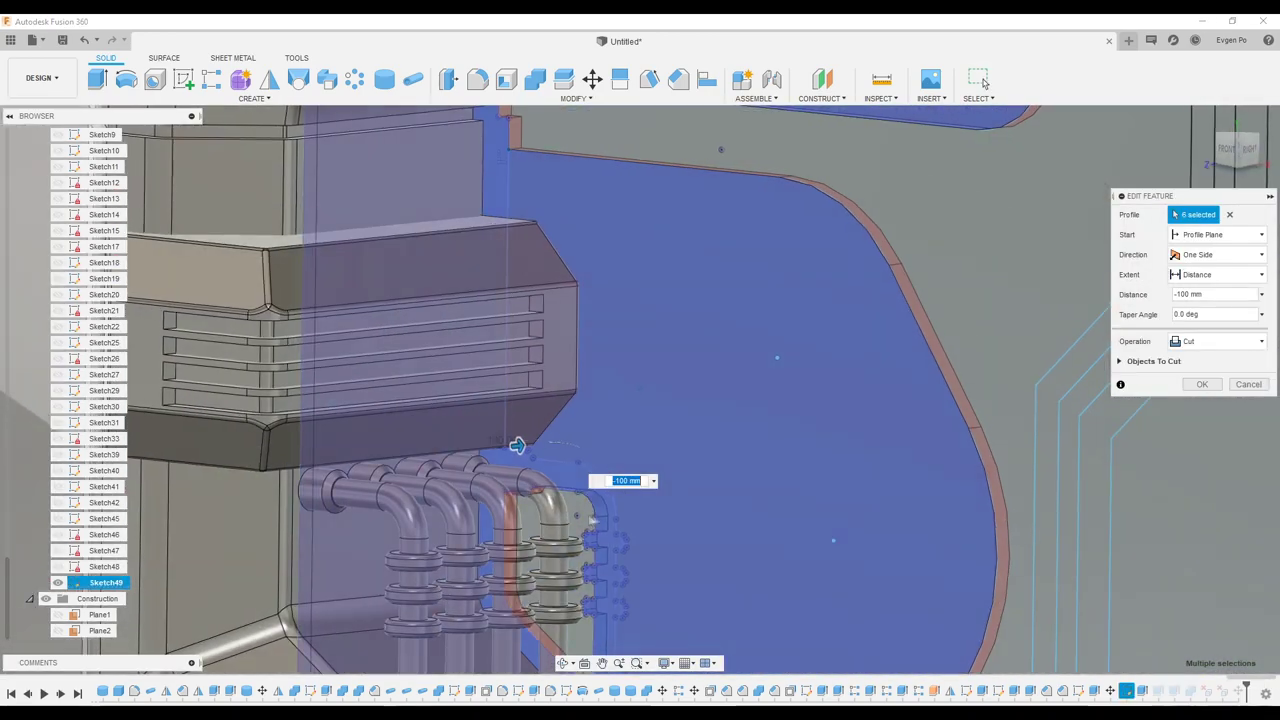
pyautogui.keyDown('shift'); pyautogui.moveTo(517, 445); pyautogui.dragTo(585, 420, button='middle'); pyautogui.keyUp('shift')
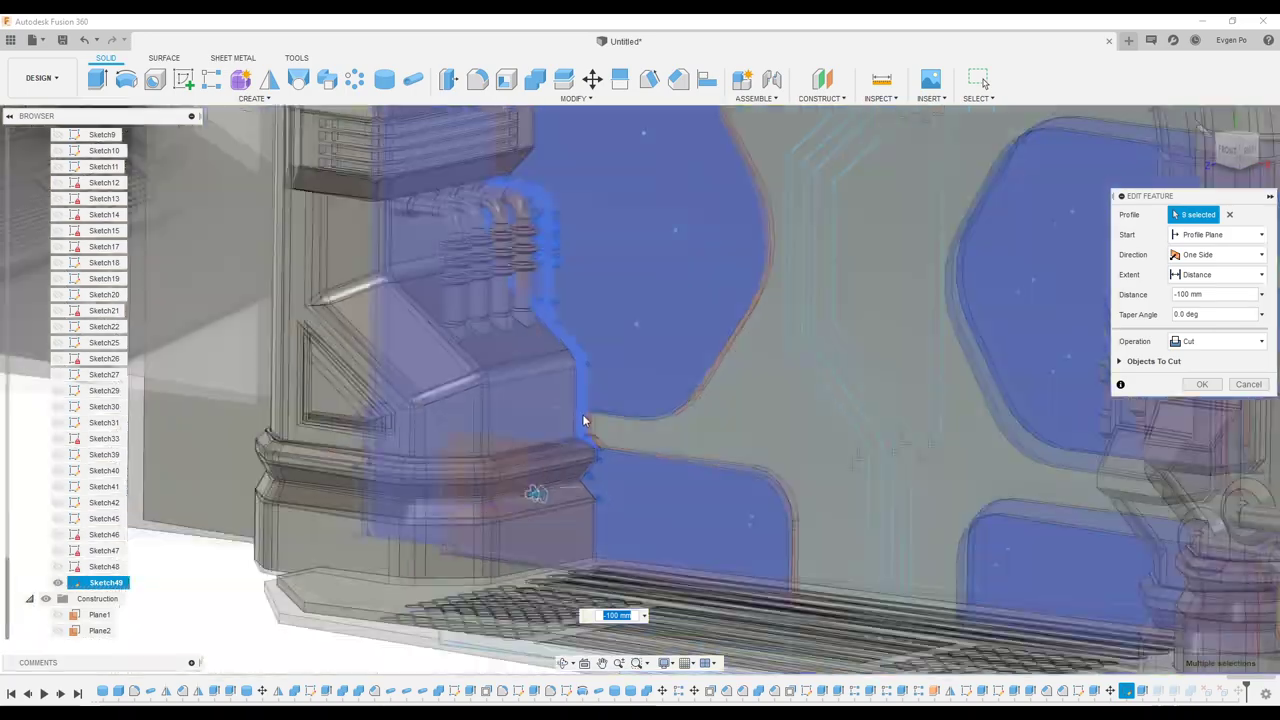
pyautogui.moveTo(585, 420)
pyautogui.keyDown('shift'); pyautogui.mouseDown(button='middle')
pyautogui.moveTo(734, 232)
pyautogui.moveTo(726, 470)
pyautogui.moveTo(770, 300)
pyautogui.moveTo(919, 341)
pyautogui.moveTo(582, 264)
pyautogui.mouseUp(button='middle'); pyautogui.keyUp('shift')
pyautogui.click(734, 232)
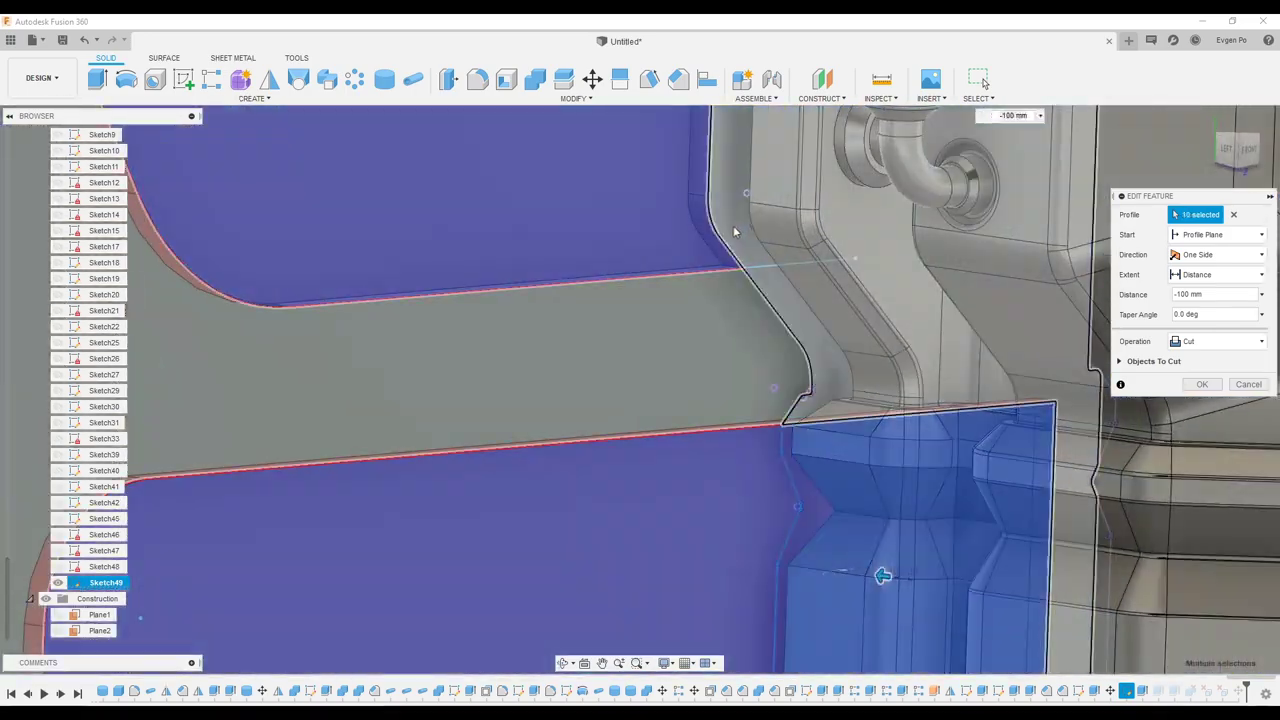
pyautogui.click(770, 300)
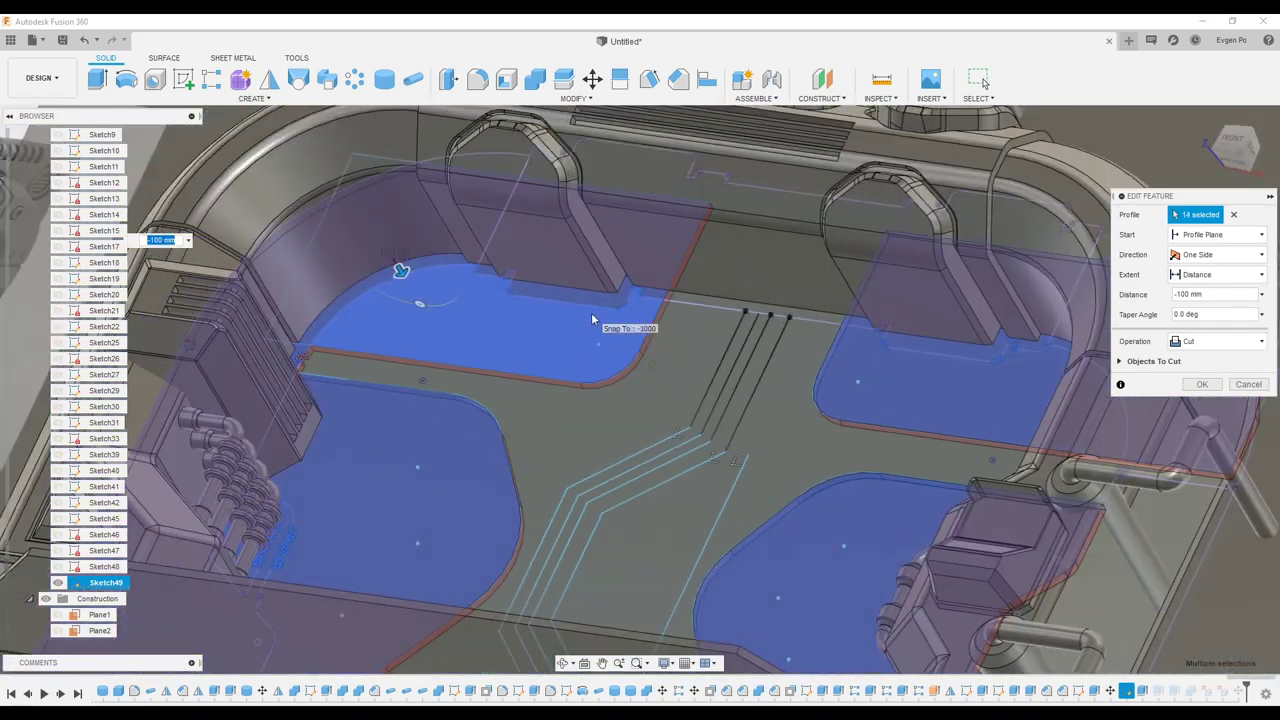
# - Start a new sketch on the door's front face
pyautogui.keyDown('shift'); pyautogui.moveTo(630, 317); pyautogui.dragTo(1128, 411, button='middle'); pyautogui.keyUp('shift')
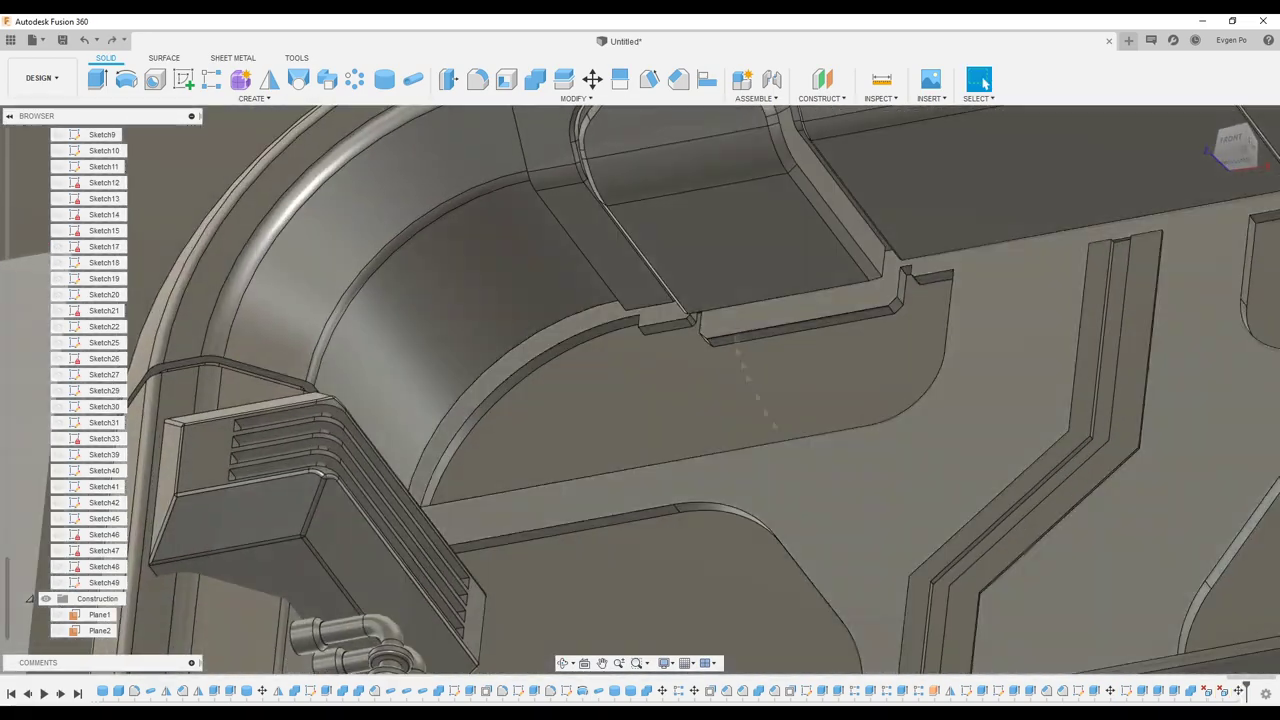
pyautogui.rightClick(820, 507)
pyautogui.click(820, 300)
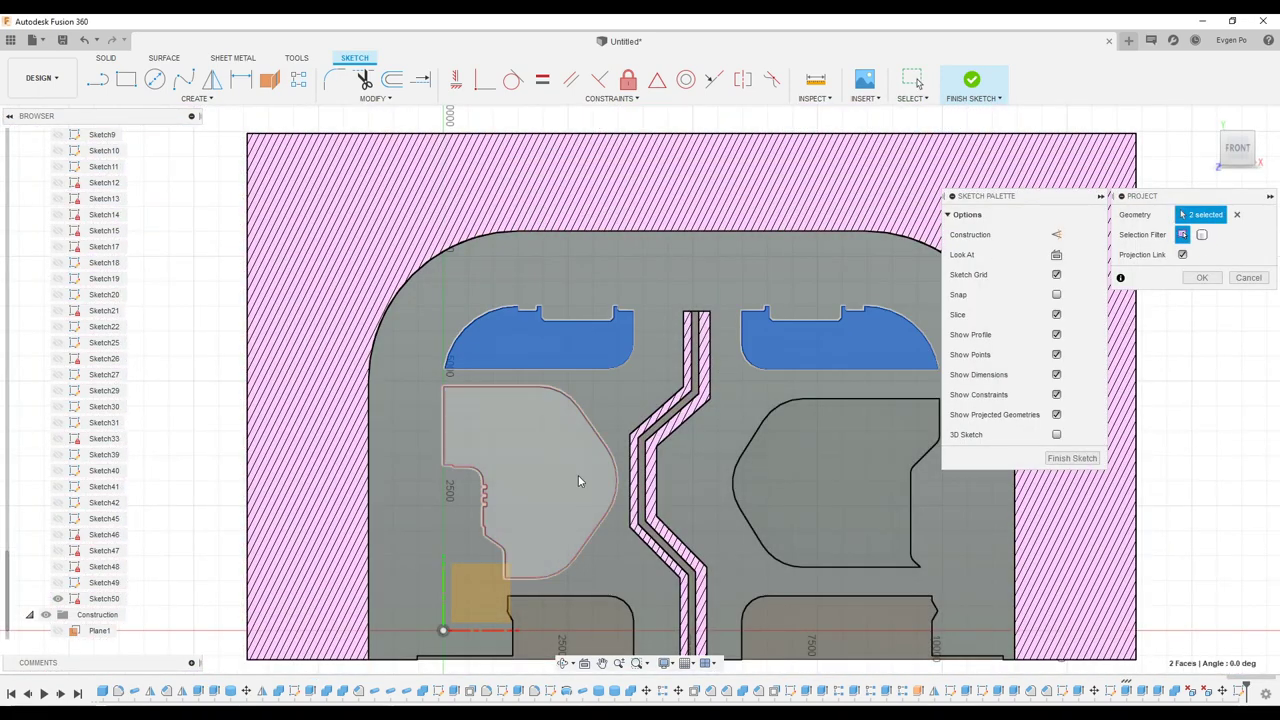
# - Project the door body into Sketch50 and begin drawing rectangles over the panel areas
pyautogui.click(586, 480)
pyautogui.press('Return')
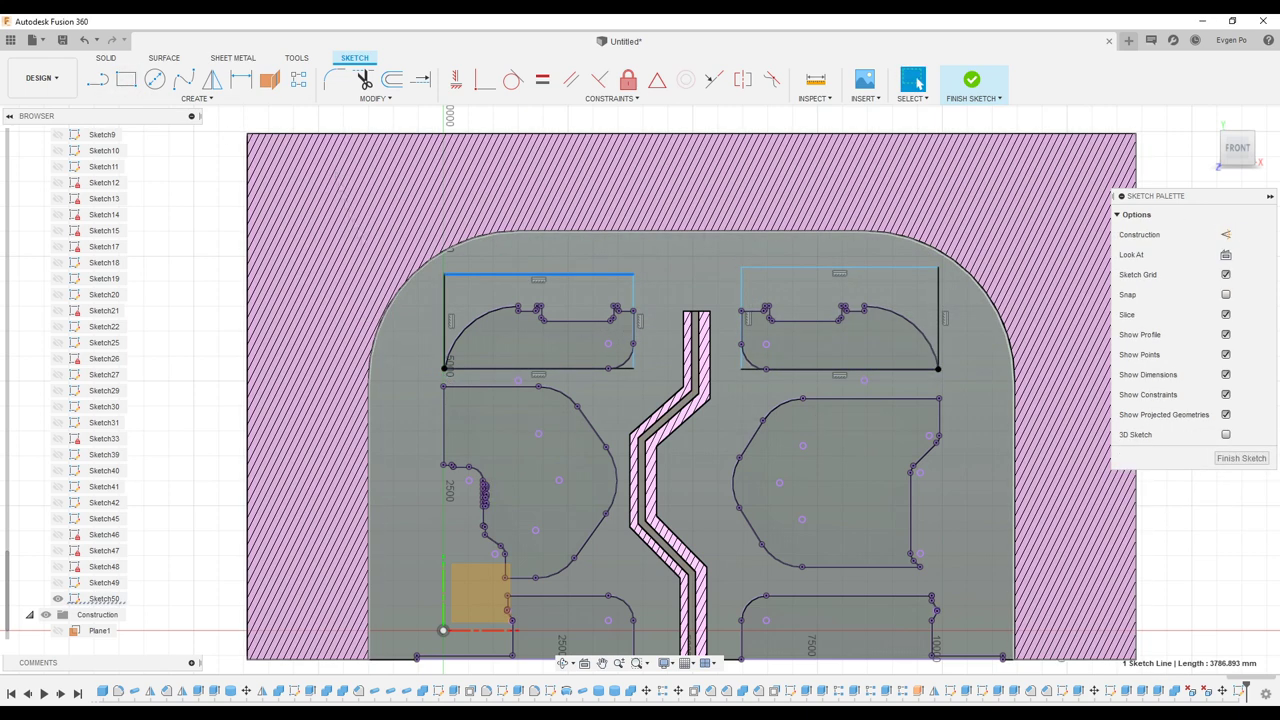
pyautogui.press('r')
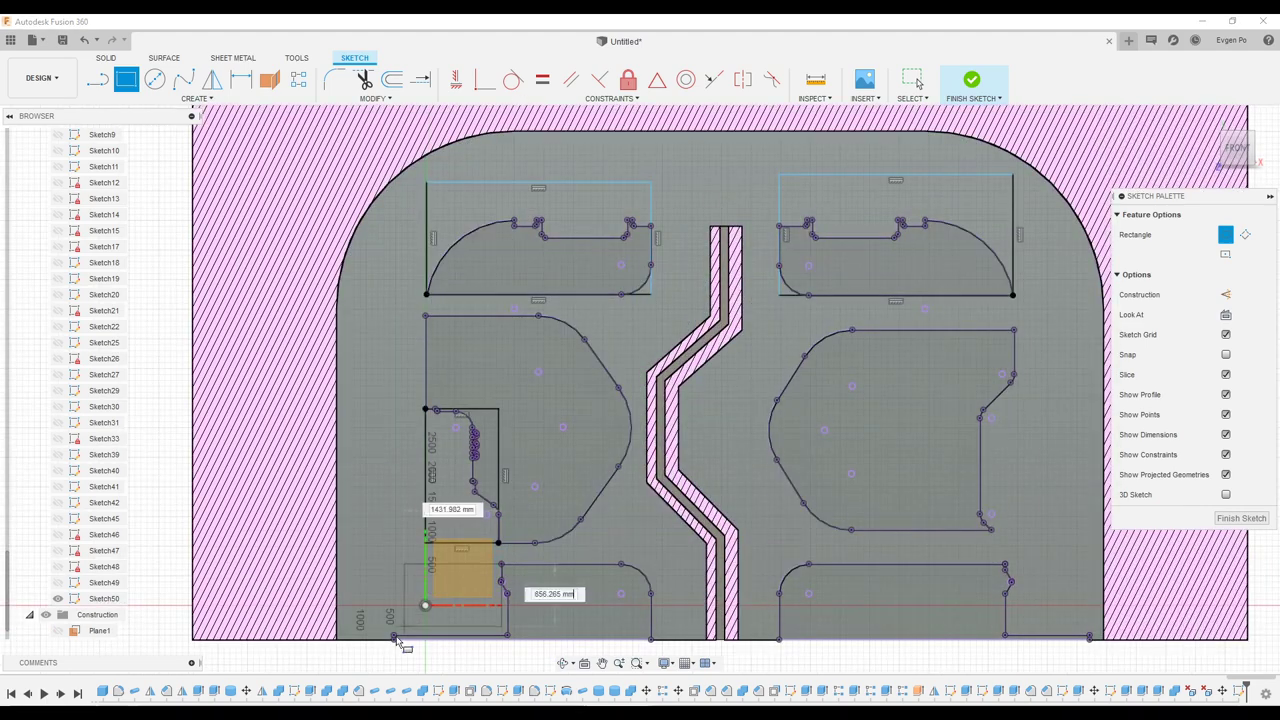
pyautogui.scroll(-2, 400, 643)
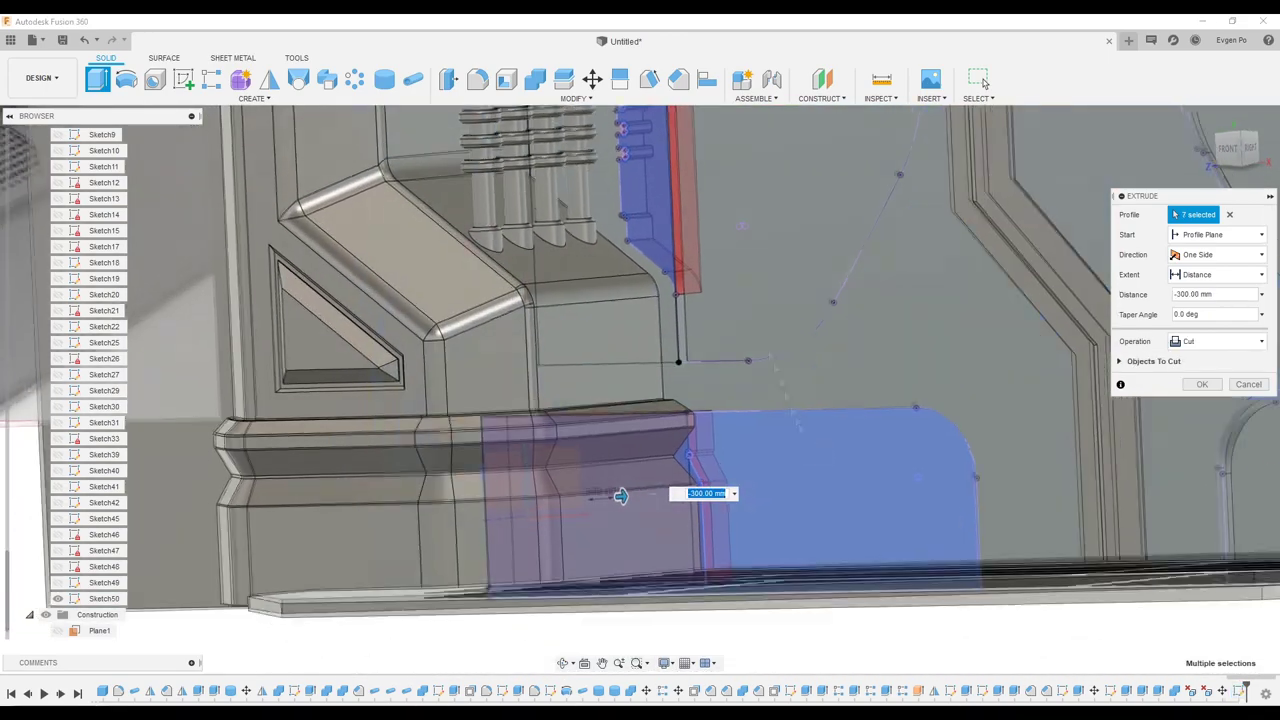
# - Extrude the Sketch50 profiles as a cut about 500 mm deep
pyautogui.click(768, 322)
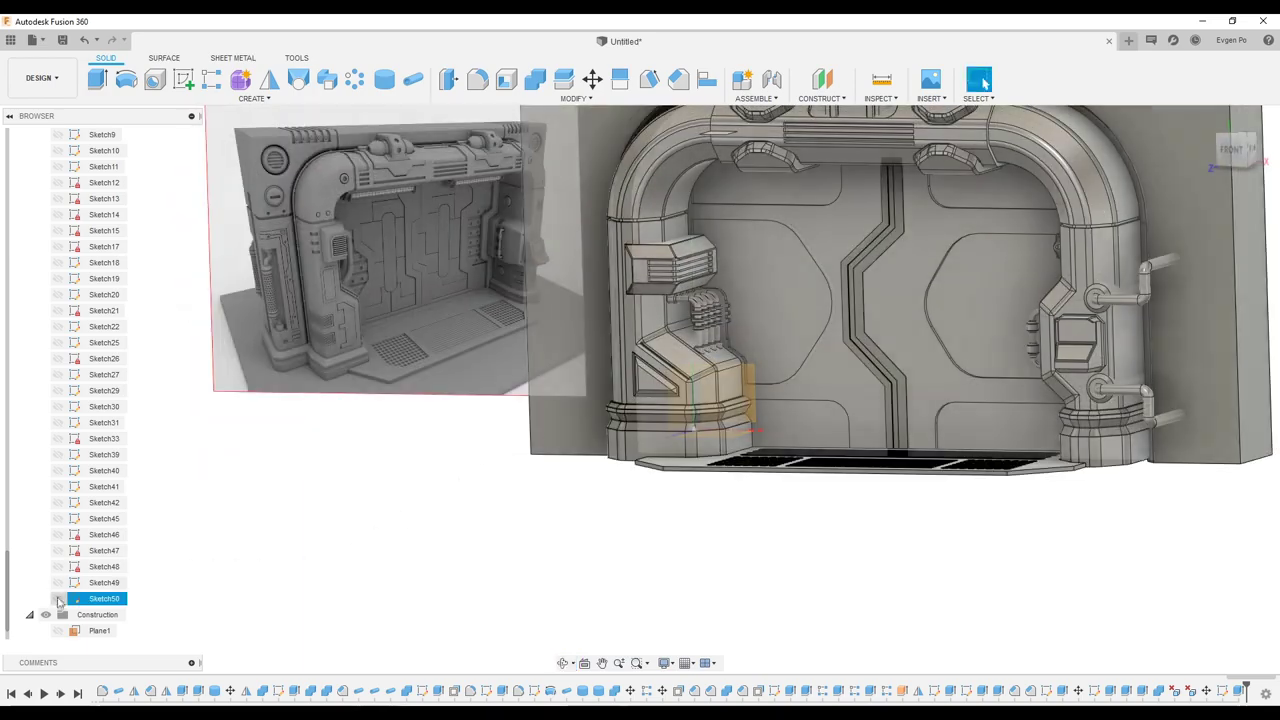
pyautogui.rightClick(112, 599)
pyautogui.press('e')
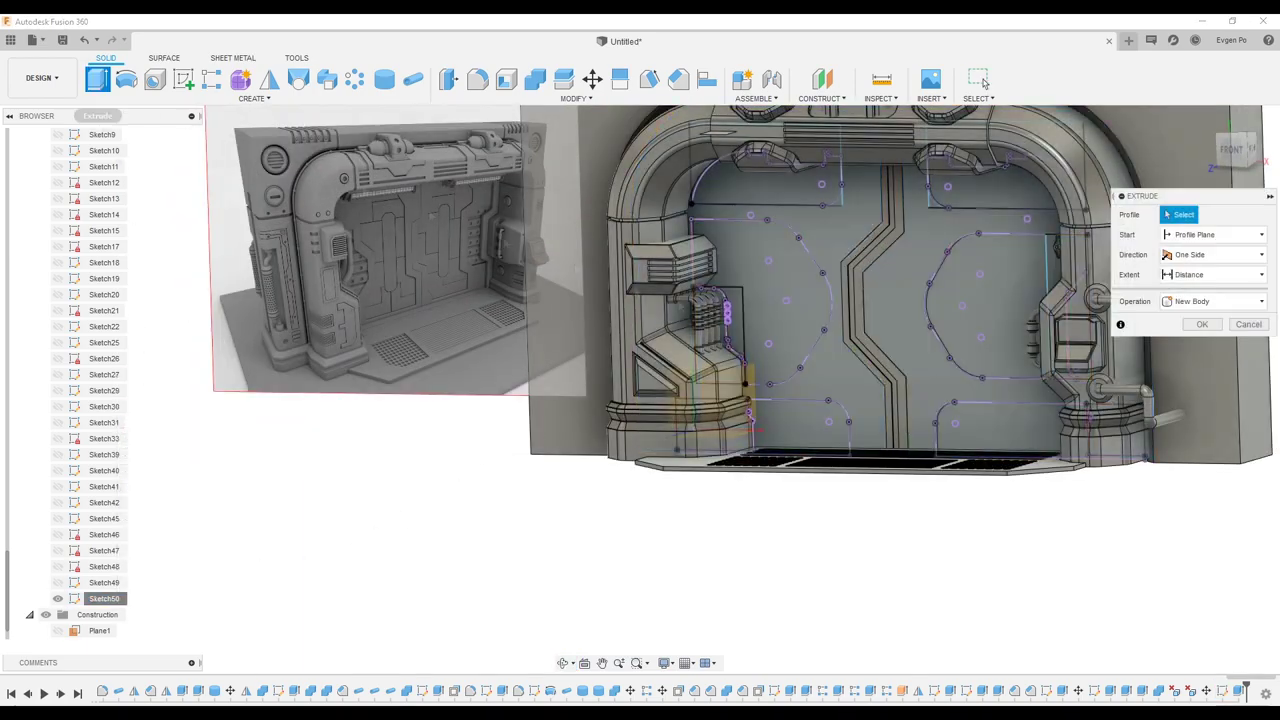
pyautogui.scroll(5, 683, 341)
pyautogui.scroll(3, 683, 341)
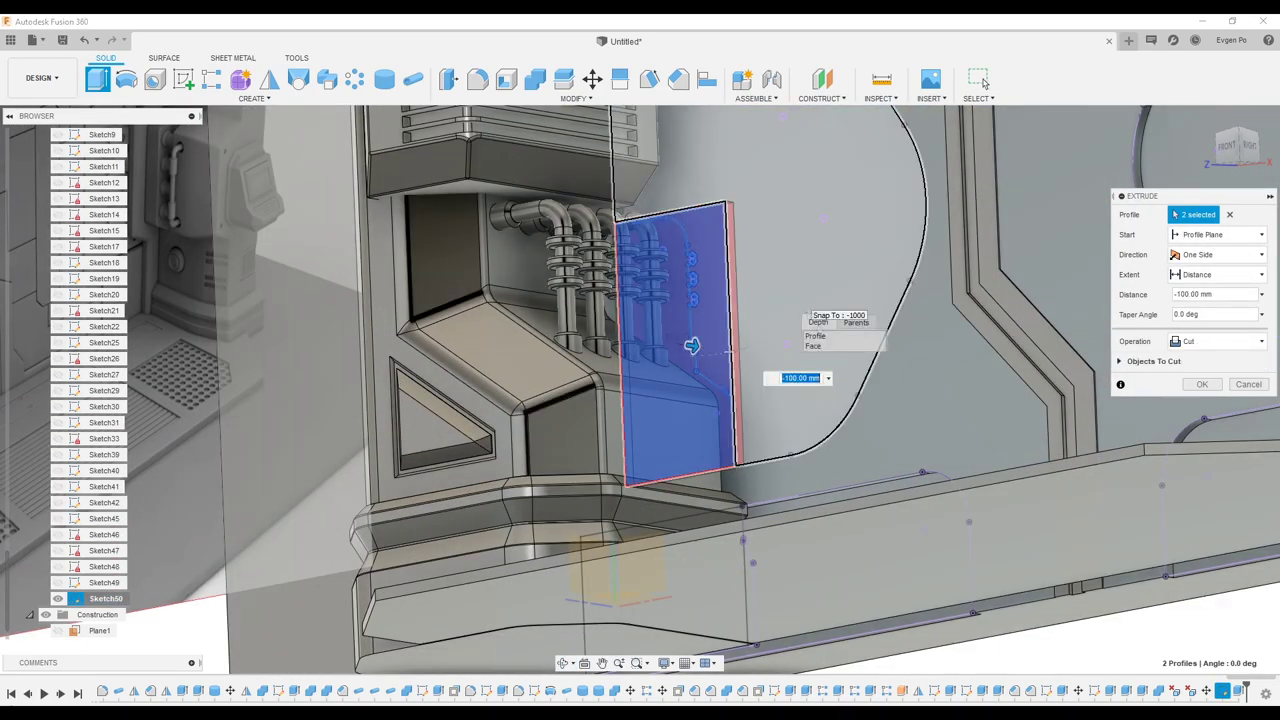
pyautogui.click(812, 316)
pyautogui.moveTo(762, 357); pyautogui.dragTo(730, 354)
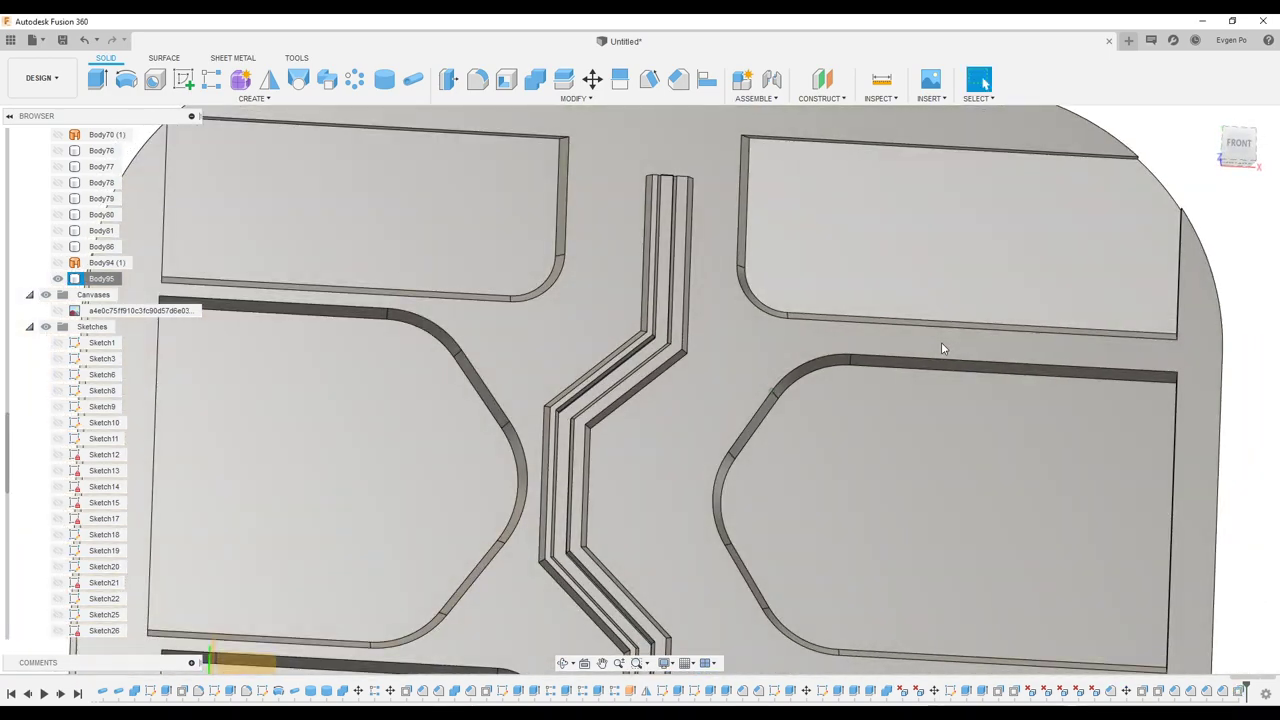
# - Start a sketch on the door plate face and project the plate's edges
pyautogui.click(449, 417)
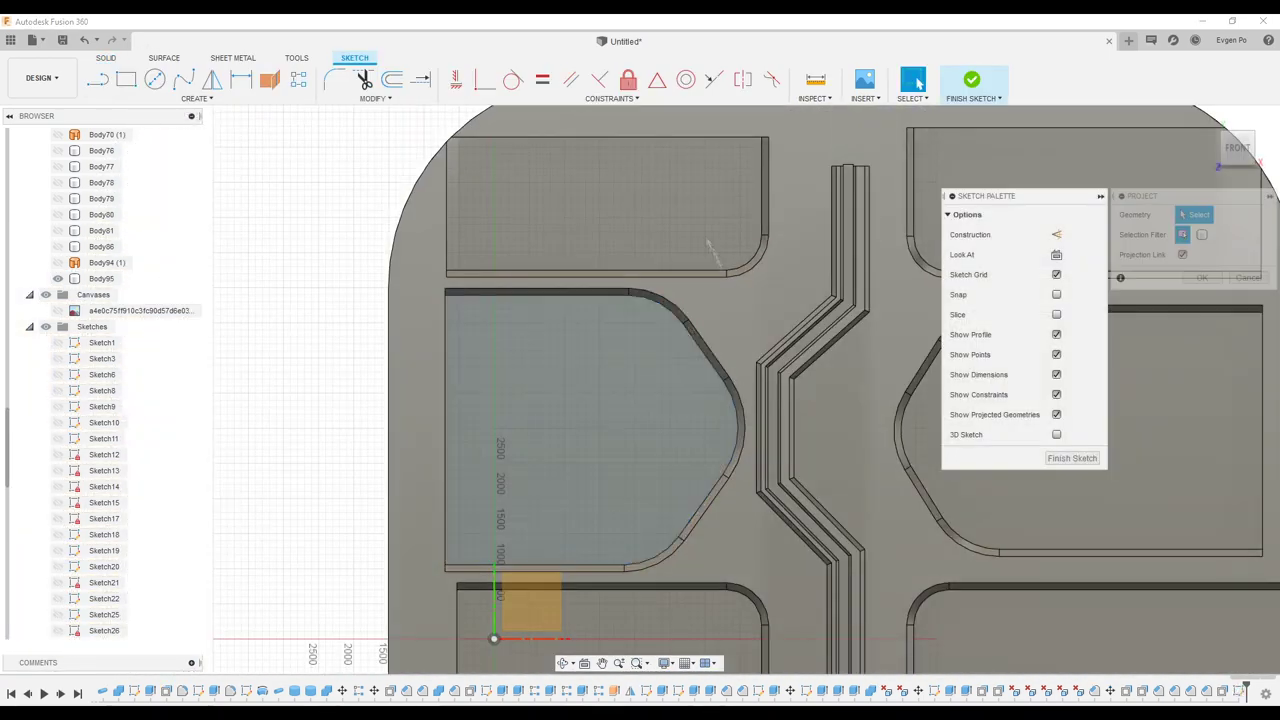
pyautogui.click(101, 278)
pyautogui.press('Return')
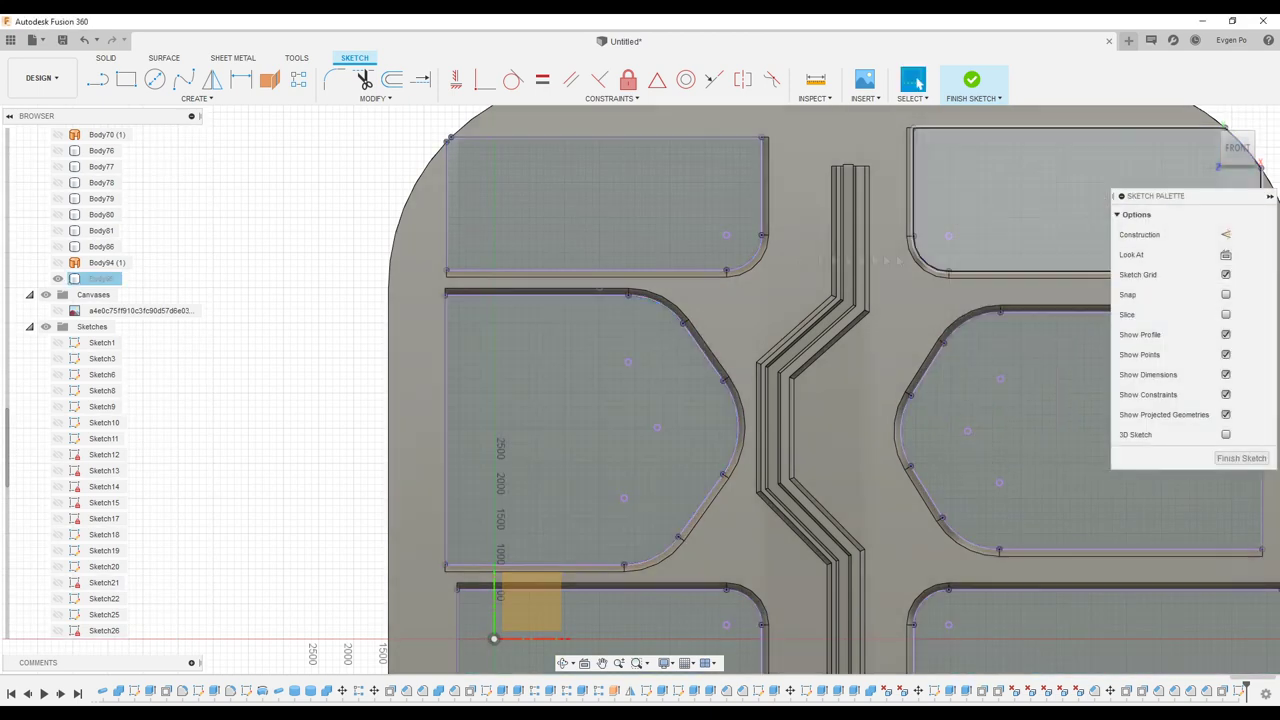
# - Offset each pocket outline inward to create inset outlines
pyautogui.press('o')
pyautogui.click(737, 253)
pyautogui.press('o')
pyautogui.click(692, 338)
pyautogui.press('Return')
pyautogui.press('Return')
pyautogui.press('o')
pyautogui.scroll(-5, 947, 523)
pyautogui.scroll(2, 947, 523)
pyautogui.press('Return')
pyautogui.press('o')
pyautogui.click(893, 488)
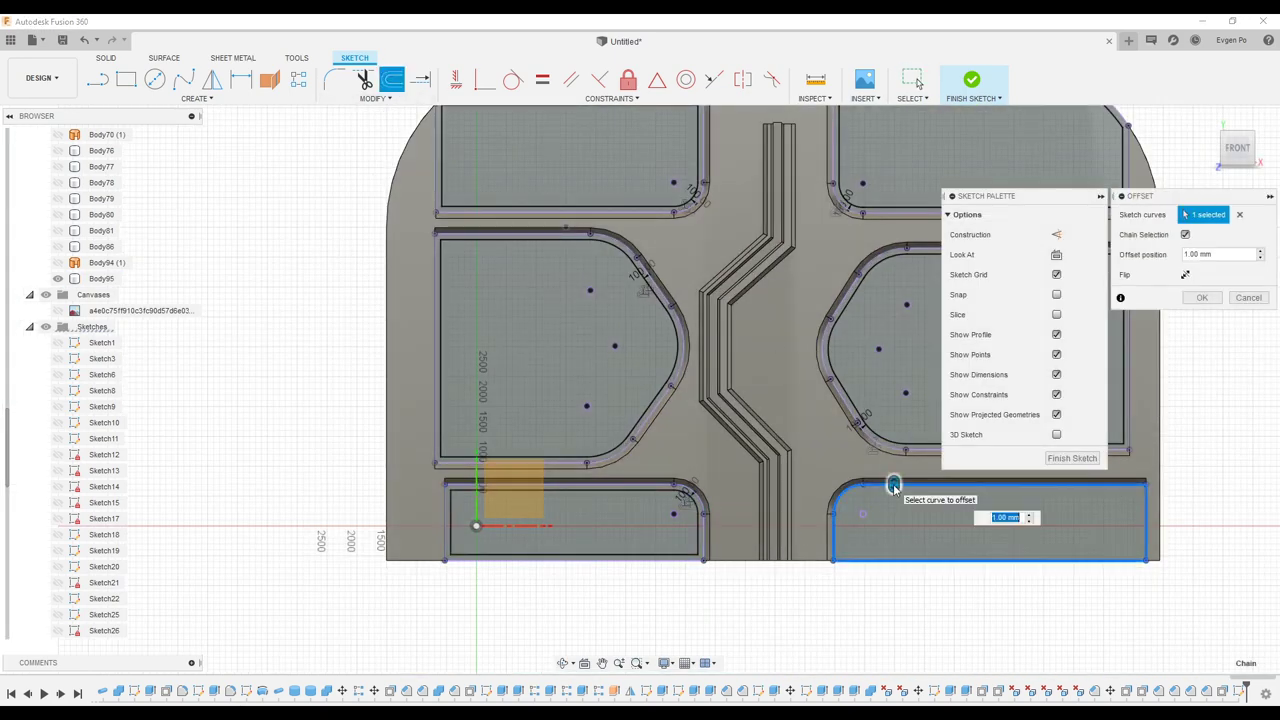
# - Finish the sketch and select the inset pocket profiles for extrusion
pyautogui.click(971, 80)
pyautogui.click(918, 533)
pyautogui.press('e')
pyautogui.click(508, 537)
pyautogui.click(600, 360)
# - Join the inset pocket profiles to the plate as 150 mm inner panels
pyautogui.write('90')
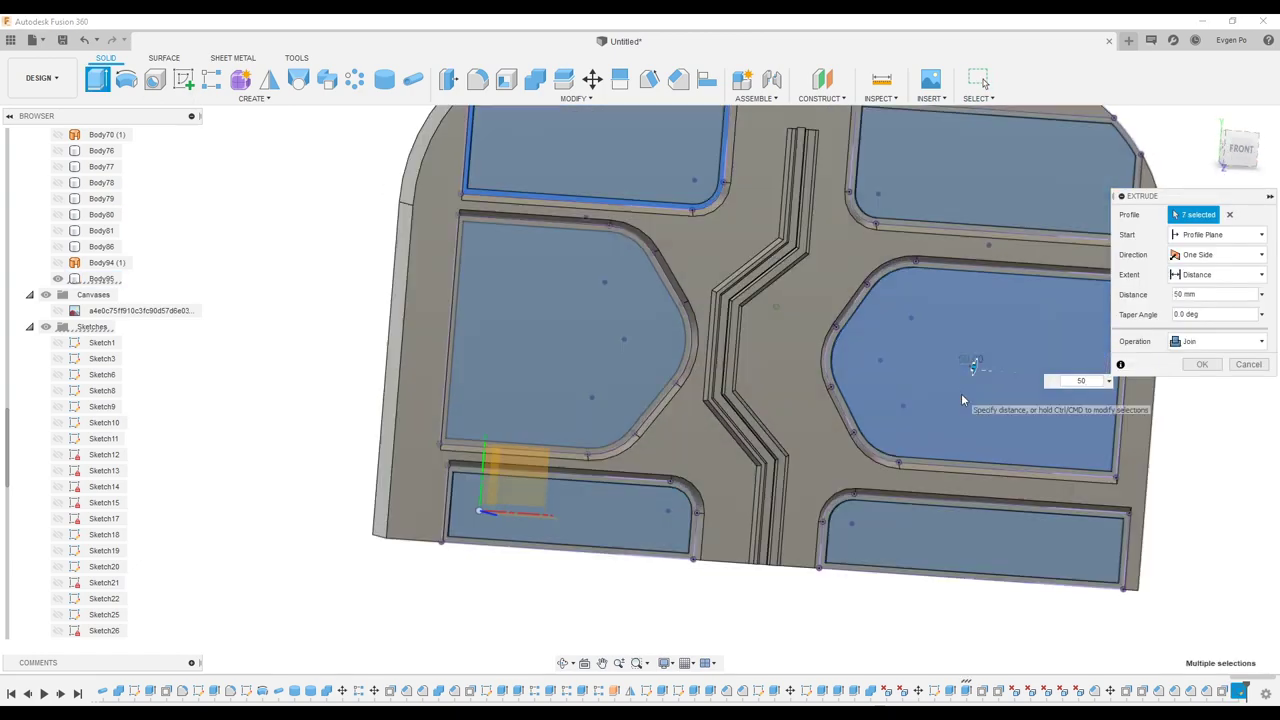
pyautogui.keyDown('shift'); pyautogui.moveTo(957, 408); pyautogui.dragTo(955, 397, button='middle'); pyautogui.keyUp('shift')
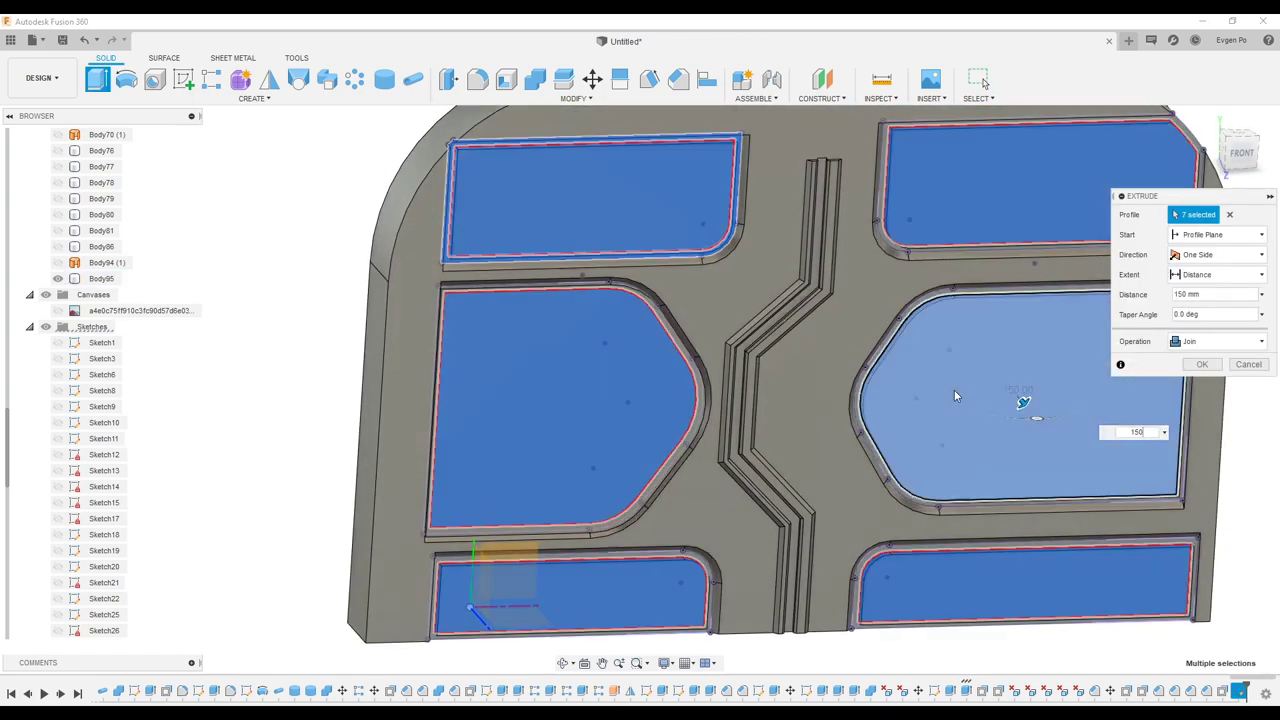
pyautogui.press('Return')
# - Round the pocket edges with 90 mm fillets and isolate the door plate body
pyautogui.press('f')
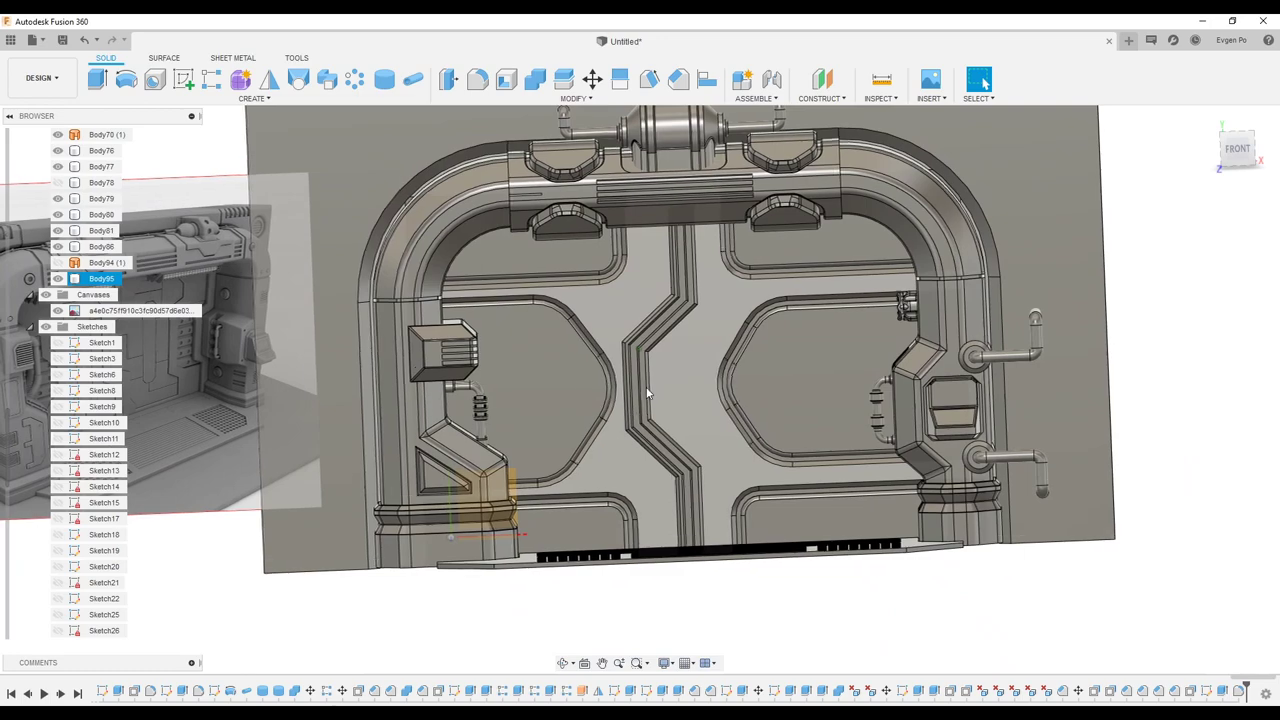
pyautogui.scroll(-2, 711, 420)
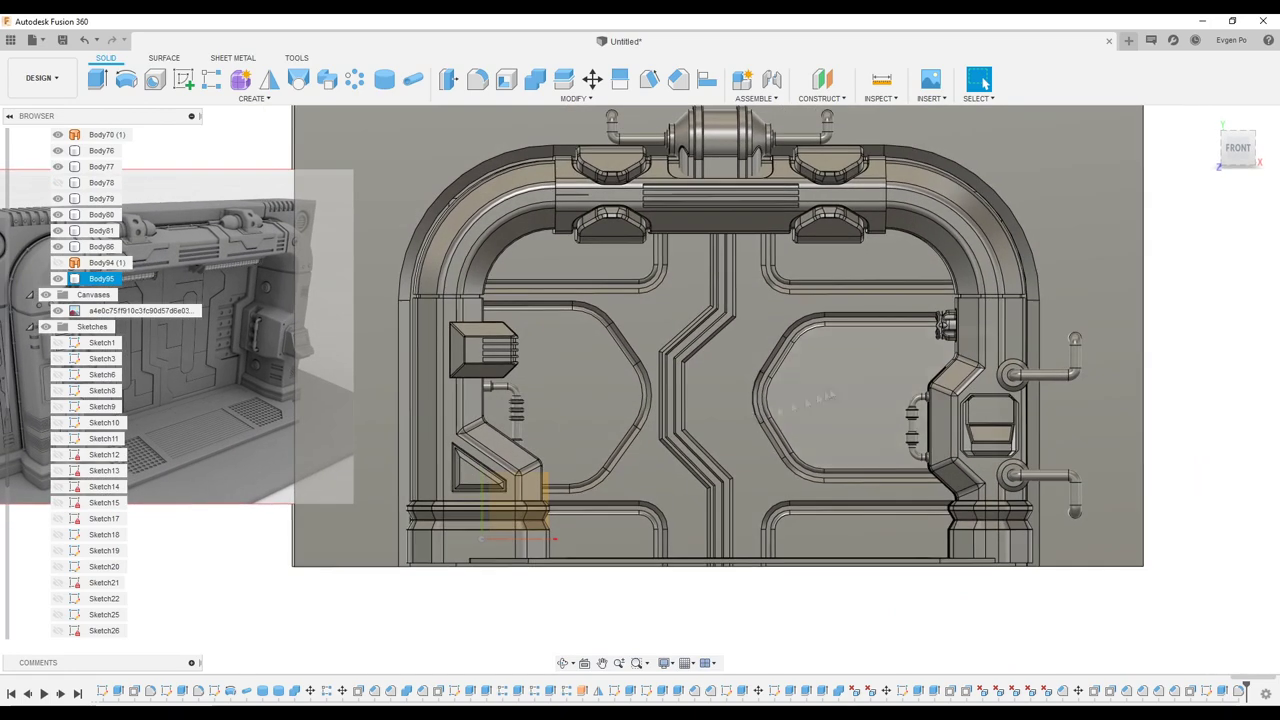
pyautogui.click(841, 390)
pyautogui.rightClick(97, 279)
pyautogui.click(190, 475)
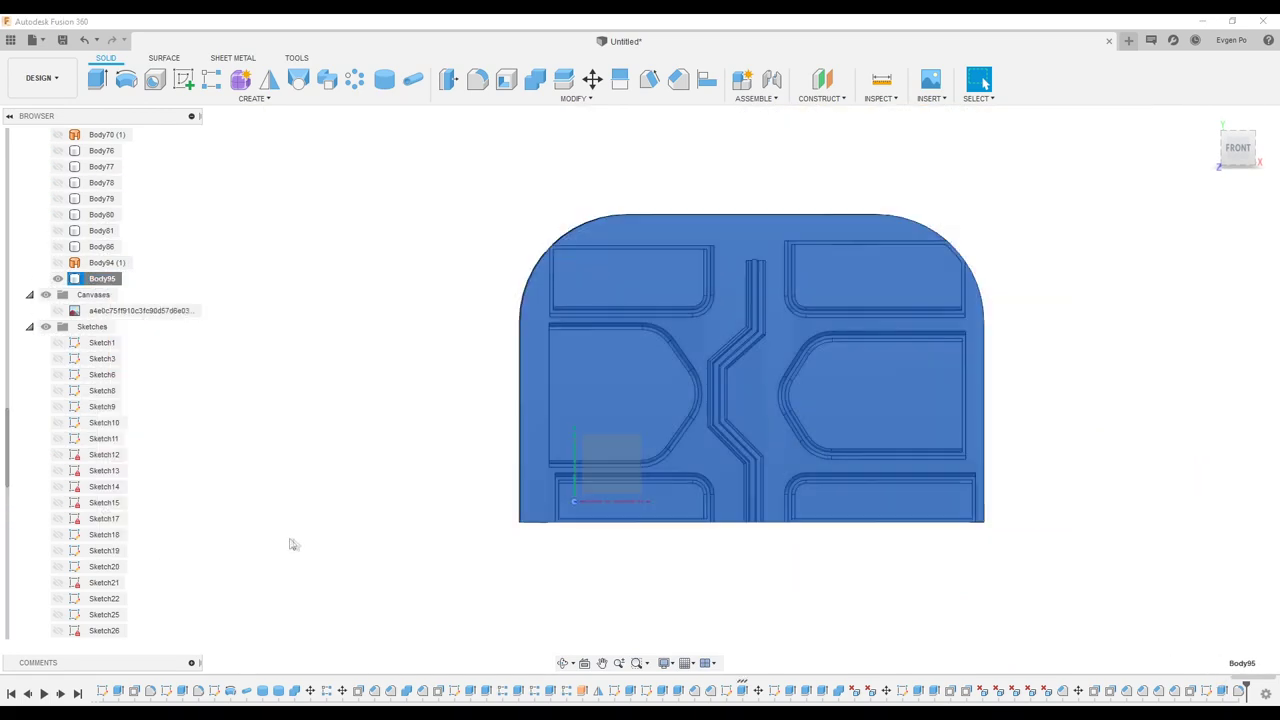
# - Sketch on the plate's front face and project both middle pocket faces
pyautogui.rightClick(615, 383)
pyautogui.click(617, 459)
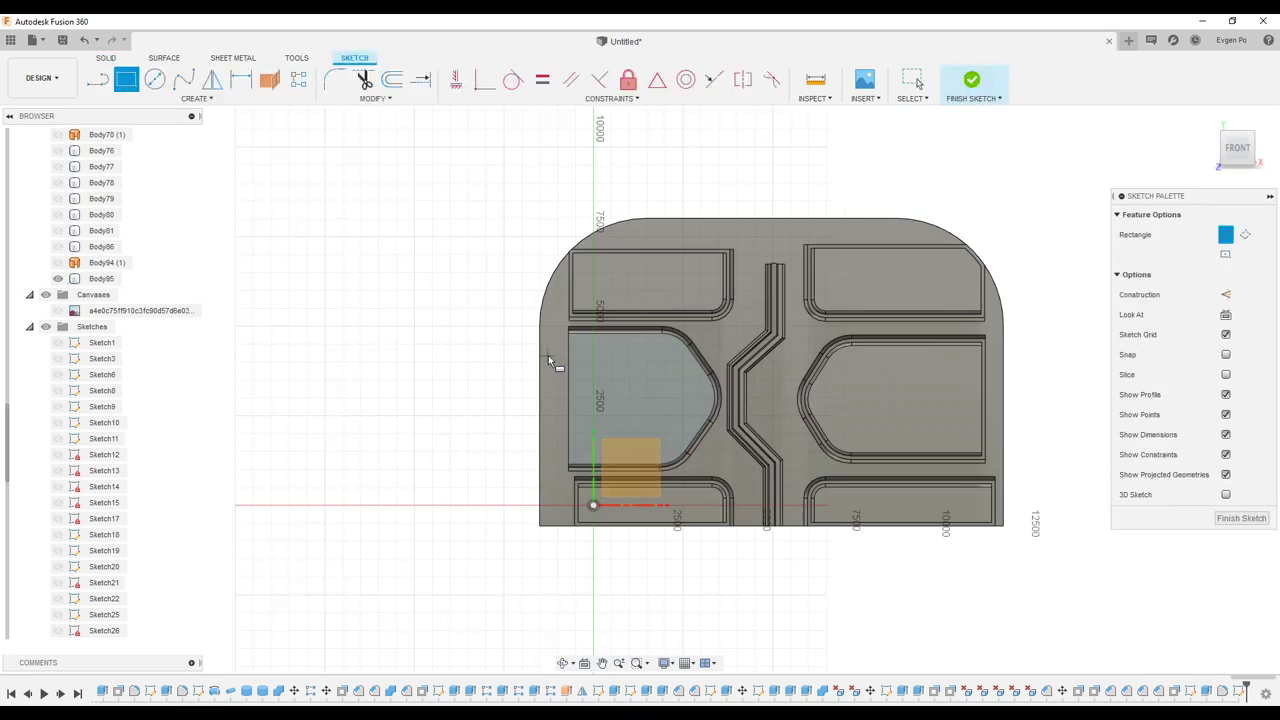
pyautogui.press('p')
pyautogui.click(878, 386)
pyautogui.click(666, 391)
pyautogui.click(917, 85)
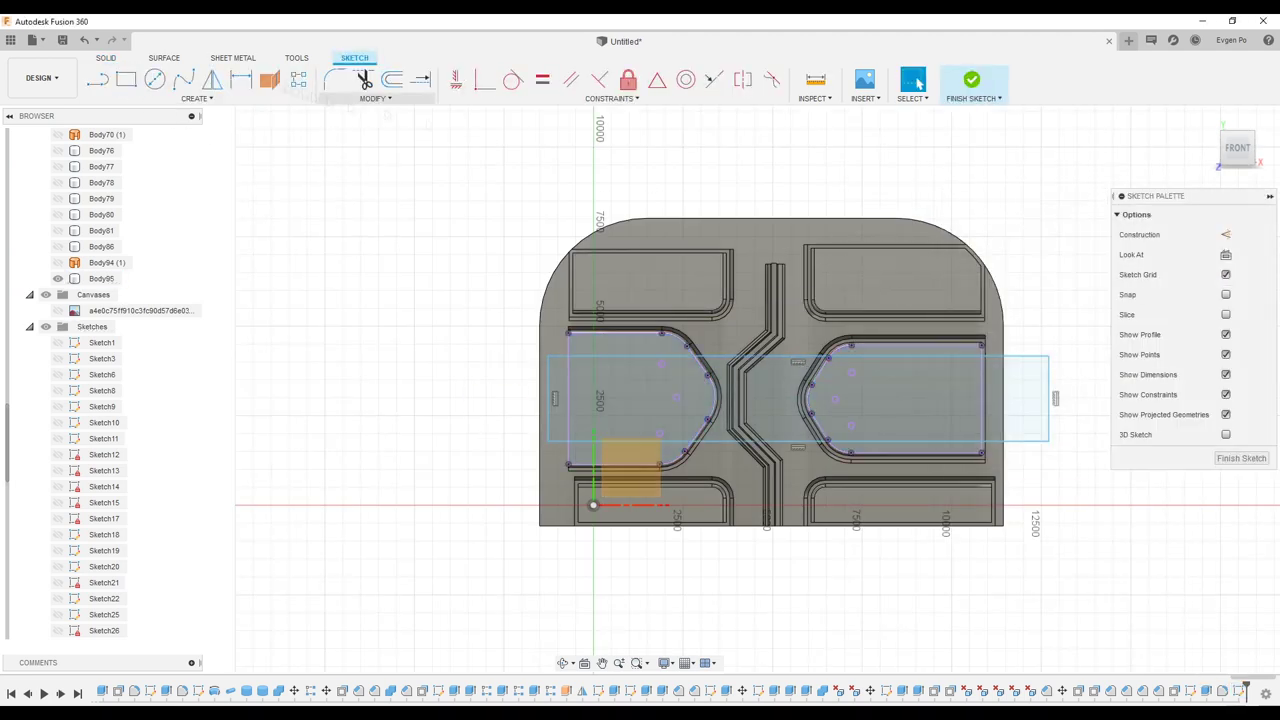
# - Extrude the channel band as a 1000 mm cut through the middle pockets
pyautogui.press('e')
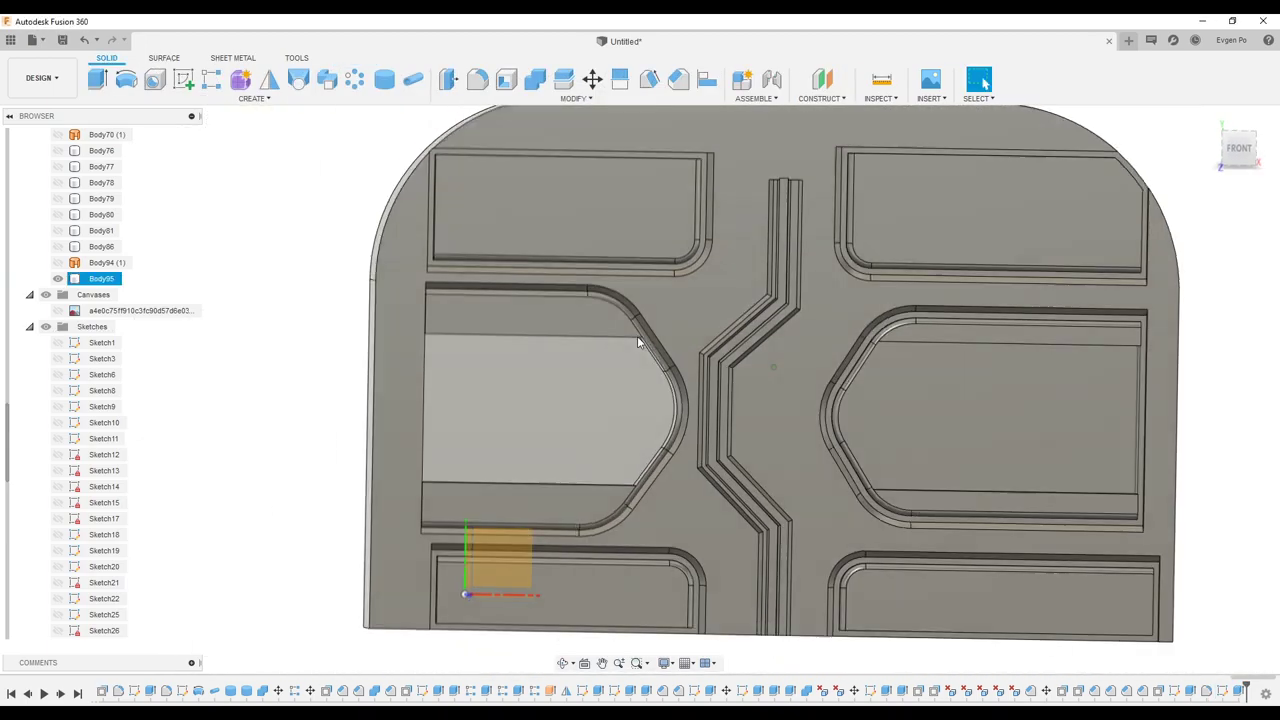
pyautogui.keyDown('shift'); pyautogui.moveTo(637, 336); pyautogui.dragTo(420, 130, button='middle'); pyautogui.keyUp('shift')
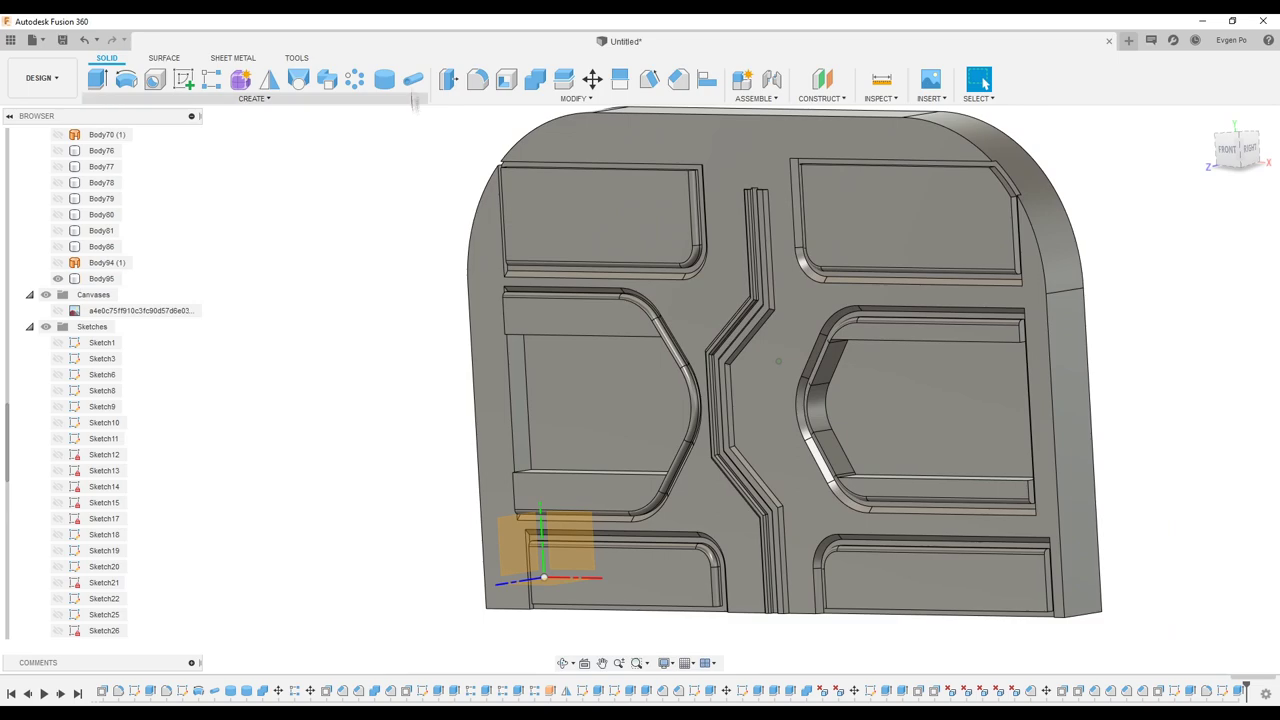
pyautogui.scroll(5, 540, 370)
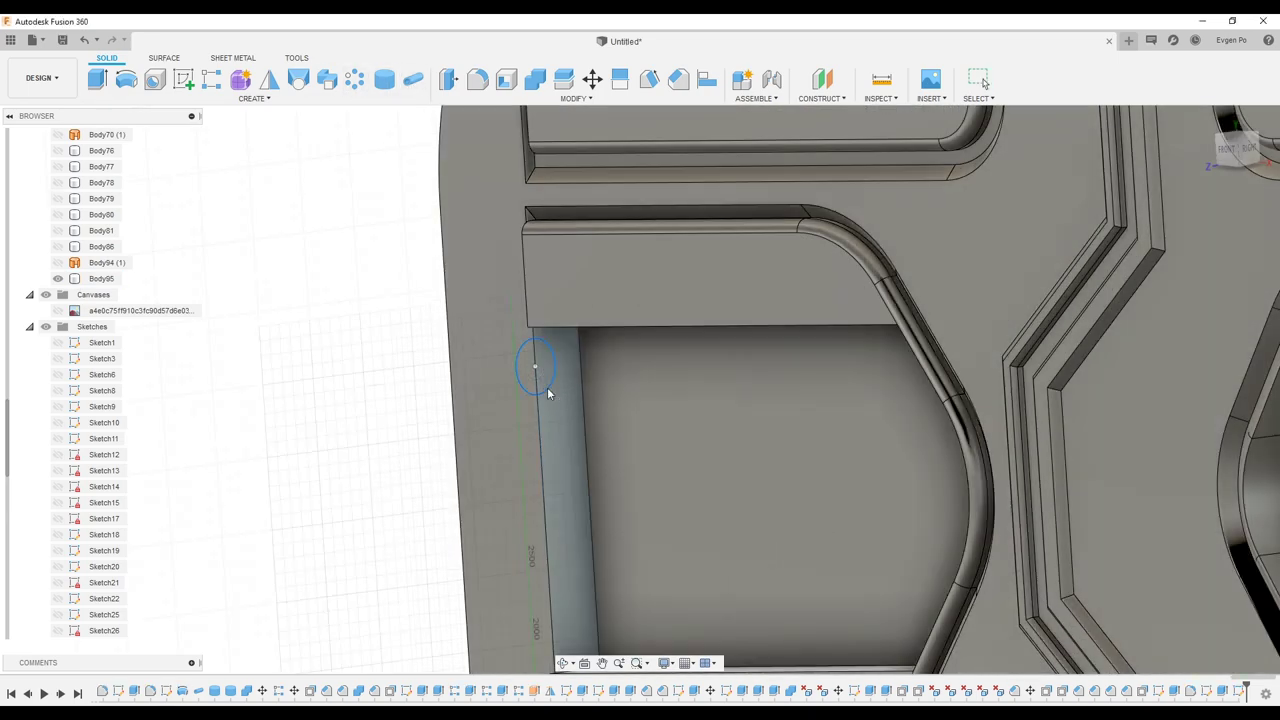
# - Create a 4100 mm cylinder rod as a new body along the left pocket channel
pyautogui.click(548, 387)
pyautogui.scroll(-3, 548, 387)
pyautogui.moveTo(843, 360); pyautogui.dragTo(1080, 362)
pyautogui.keyDown('shift'); pyautogui.moveTo(1080, 362); pyautogui.dragTo(1210, 290, button='middle'); pyautogui.keyUp('shift')
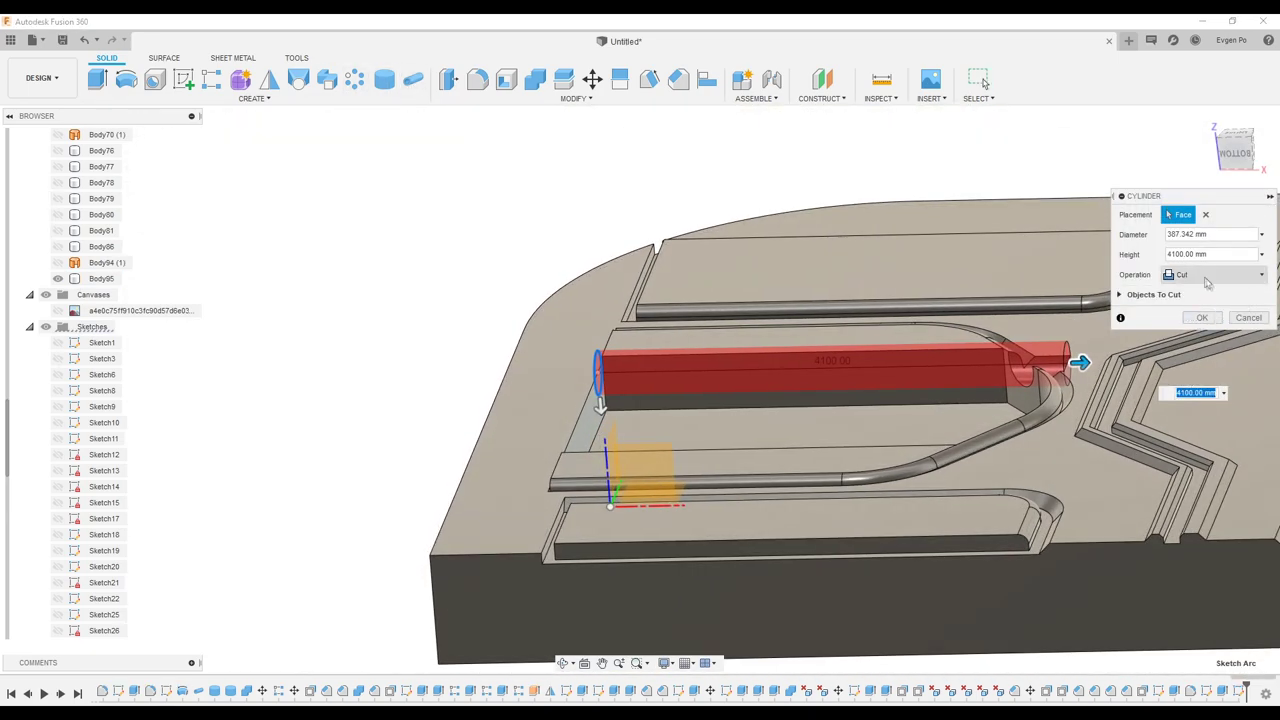
pyautogui.press('Return')
# - Copy the cylinder rod into the right middle pocket
pyautogui.press('m')
pyautogui.scroll(3, 514, 357)
pyautogui.keyDown('shift'); pyautogui.moveTo(514, 357); pyautogui.dragTo(1177, 429, button='middle'); pyautogui.keyUp('shift')
pyautogui.rightClick(102, 294)
pyautogui.click(120, 432)
pyautogui.hotkey('ctrl', 'v')
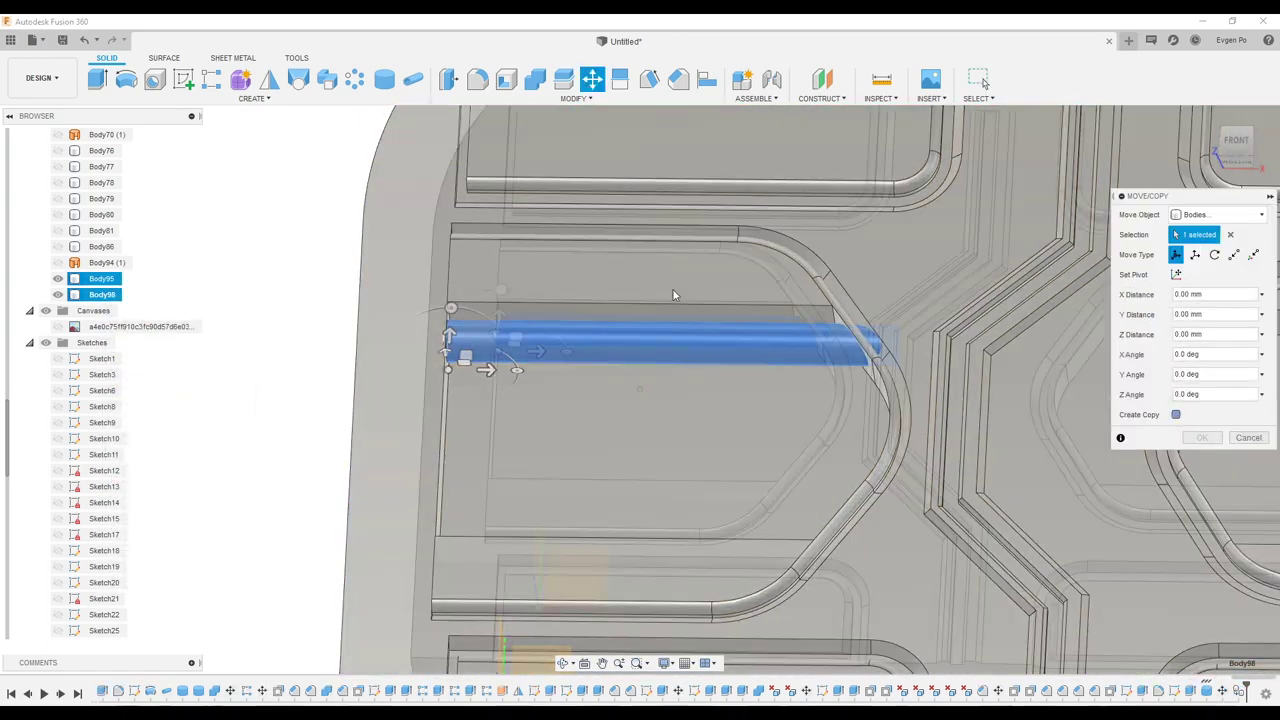
pyautogui.scroll(-5, 760, 400)
pyautogui.moveTo(642, 331); pyautogui.dragTo(960, 331)
pyautogui.press('Return')
# - Offset an end face of the copied rod outward
pyautogui.scroll(5, 760, 318)
pyautogui.press('q')
pyautogui.click(760, 318)
pyautogui.moveTo(770, 318); pyautogui.dragTo(755, 318)
pyautogui.keyDown('shift'); pyautogui.moveTo(755, 318); pyautogui.dragTo(755, 280, button='middle'); pyautogui.keyUp('shift')
# - Slide the copied rod along its length into position
pyautogui.click(97, 316)
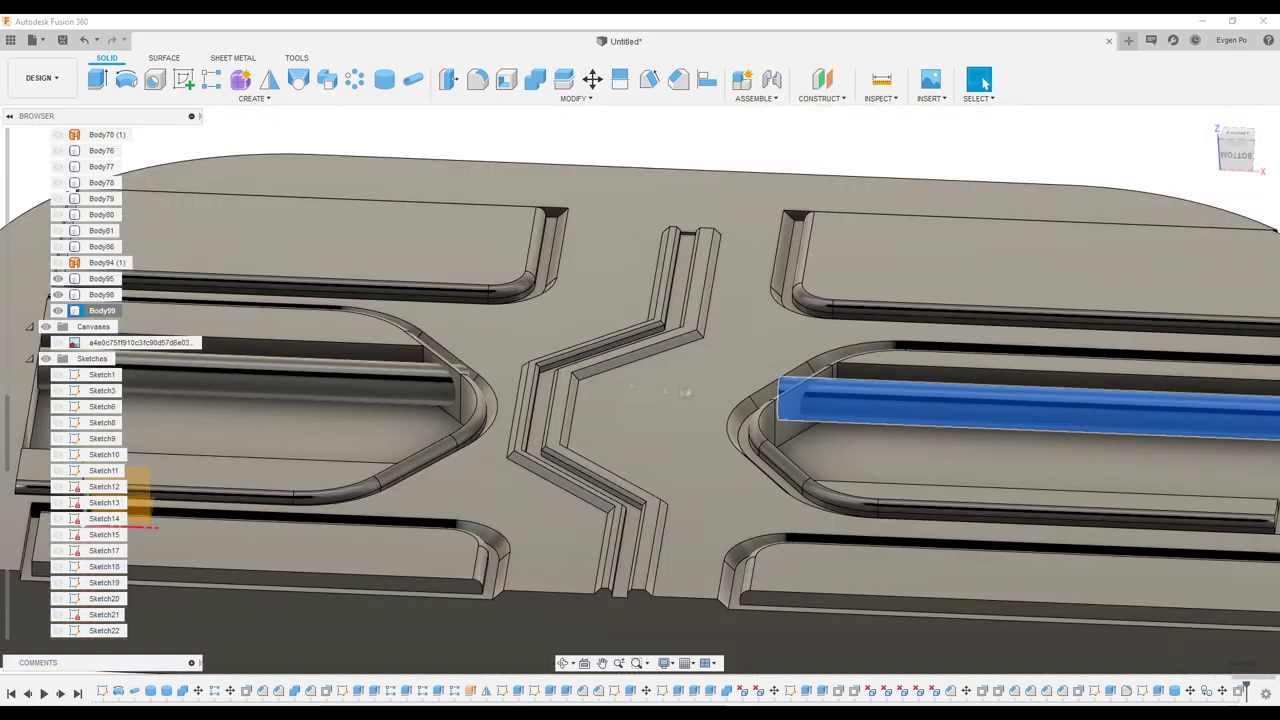
pyautogui.scroll(5, 760, 420)
pyautogui.press('m')
pyautogui.moveTo(768, 463); pyautogui.dragTo(795, 462)
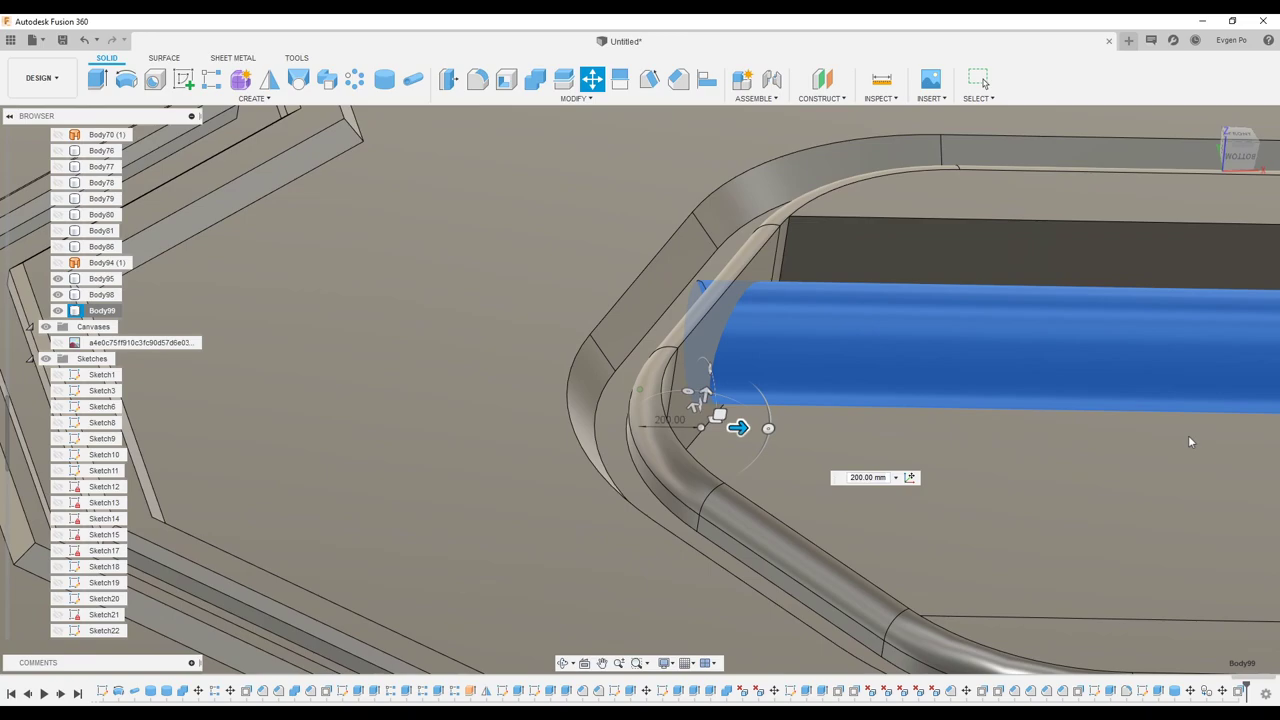
pyautogui.click(1202, 437)
# - Lower the selected rods by 50 mm and begin an end cylinder on the rod
pyautogui.scroll(-5, 680, 365)
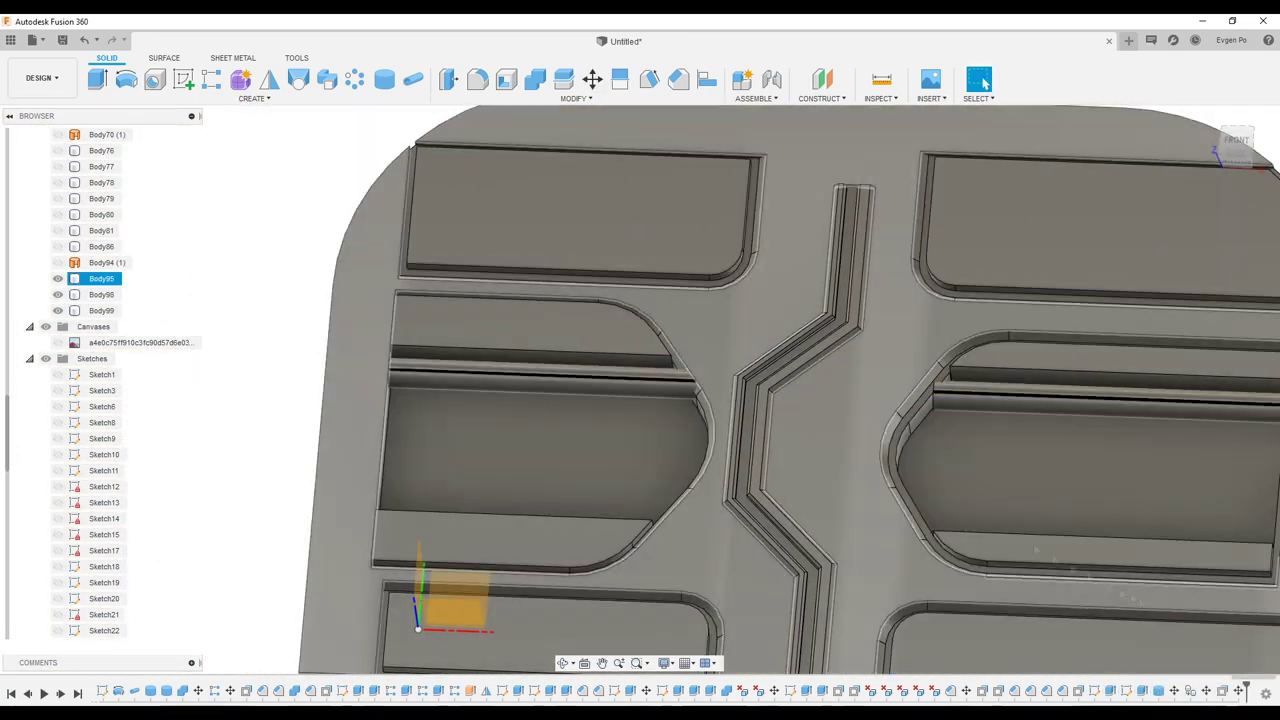
pyautogui.keyDown('shift'); pyautogui.moveTo(1155, 609); pyautogui.dragTo(1005, 420, button='middle'); pyautogui.keyUp('shift')
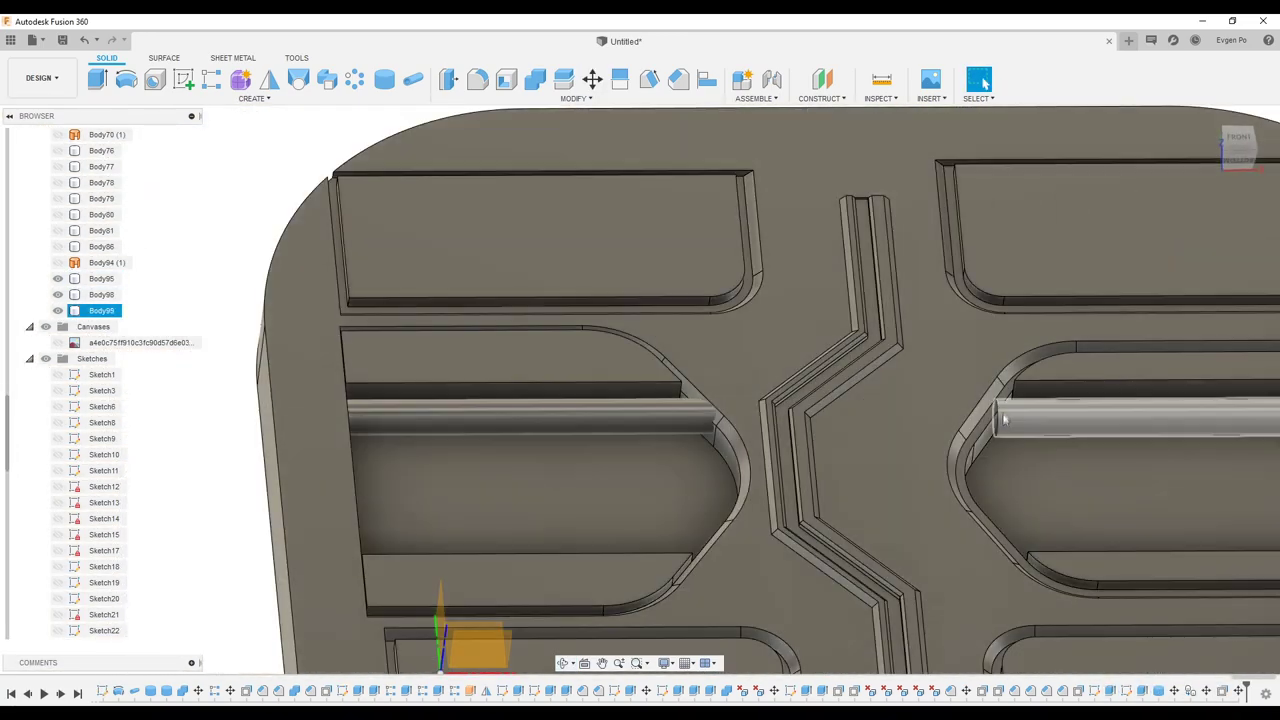
pyautogui.keyDown('shift'); pyautogui.moveTo(662, 378); pyautogui.dragTo(653, 385, button='middle'); pyautogui.keyUp('shift')
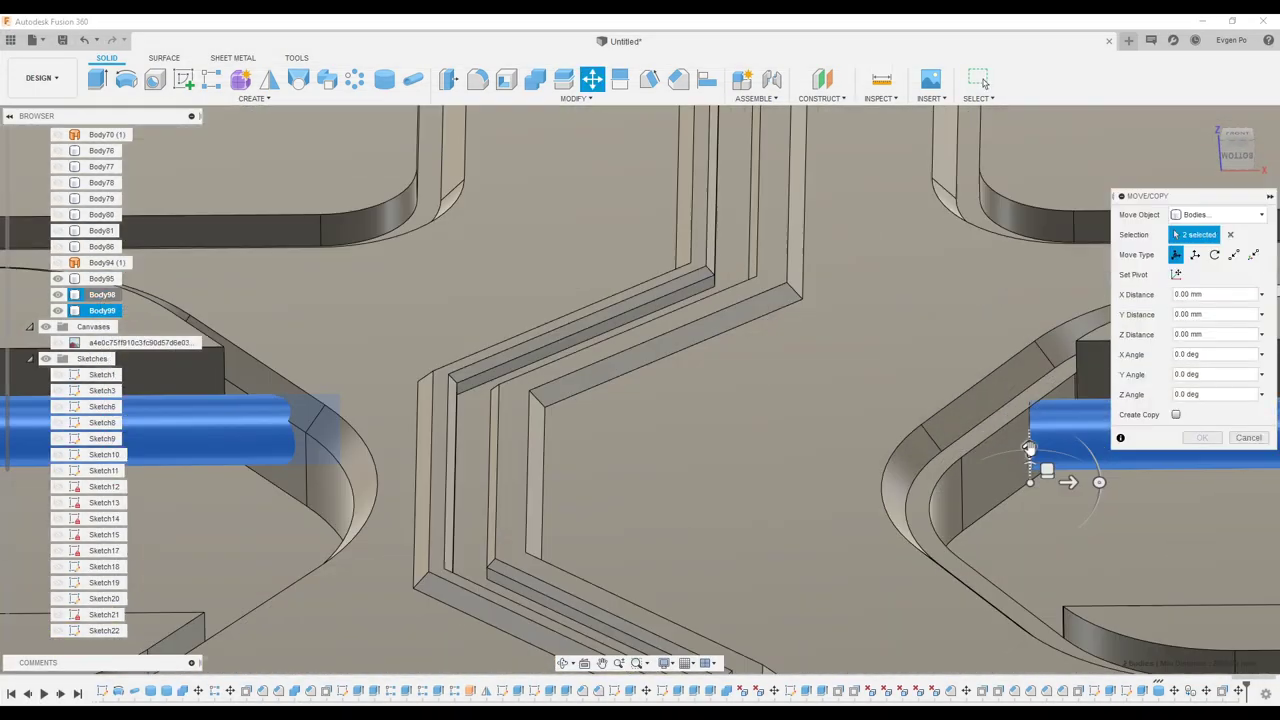
pyautogui.moveTo(1030, 447); pyautogui.dragTo(1020, 463)
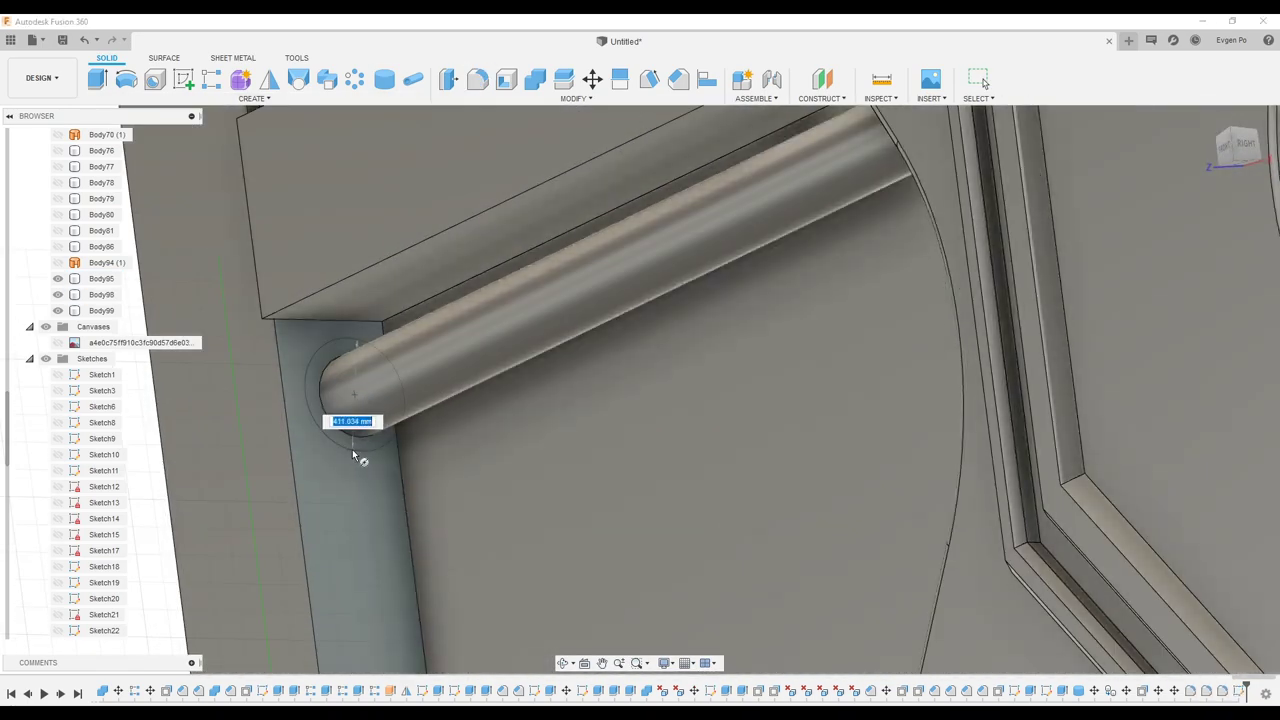
pyautogui.click(352, 455)
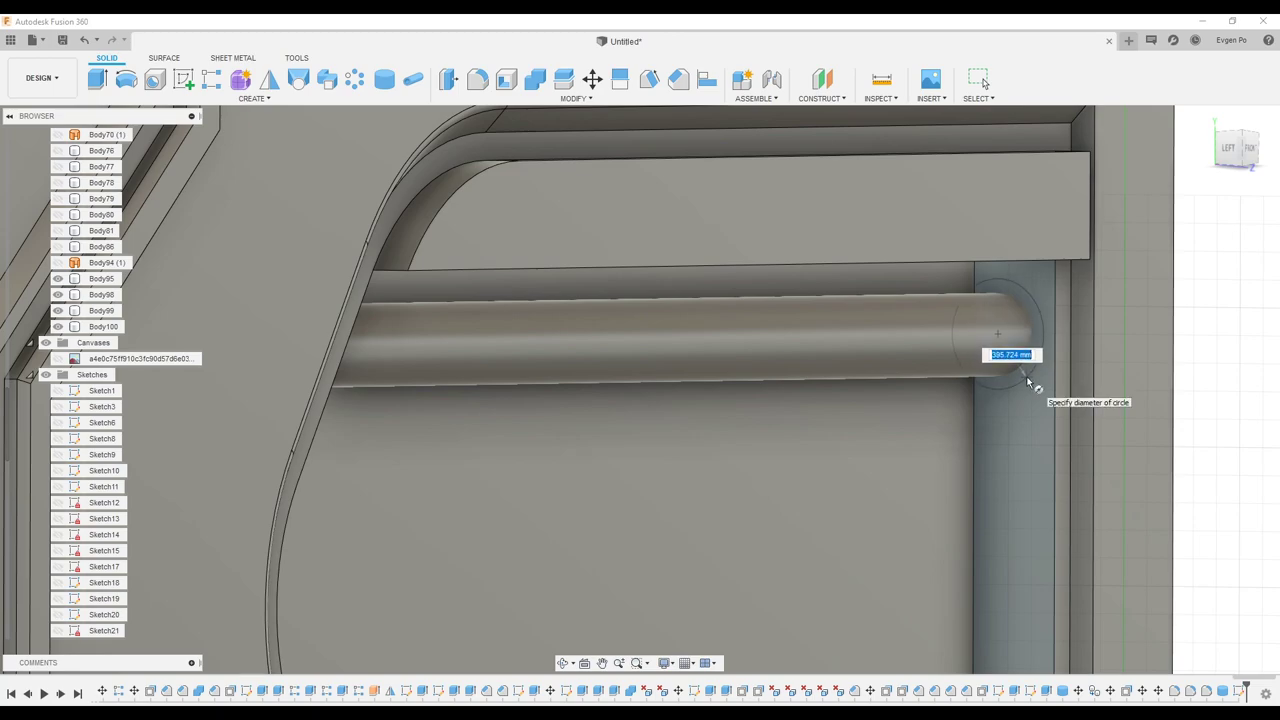
# - Add a collar cylinder at the rod end and tilt a small block -40 degrees into a wedge
pyautogui.click(1032, 385)
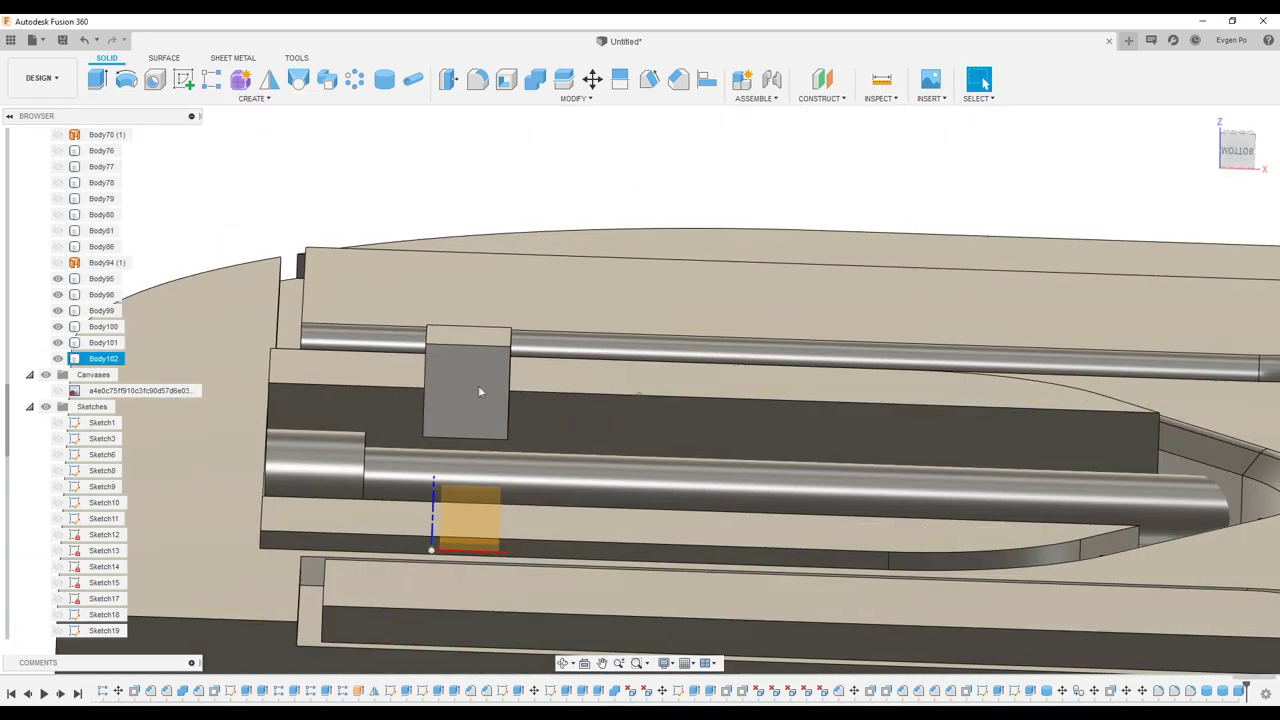
pyautogui.click(478, 385)
pyautogui.press('m')
pyautogui.moveTo(490, 430); pyautogui.dragTo(466, 397)
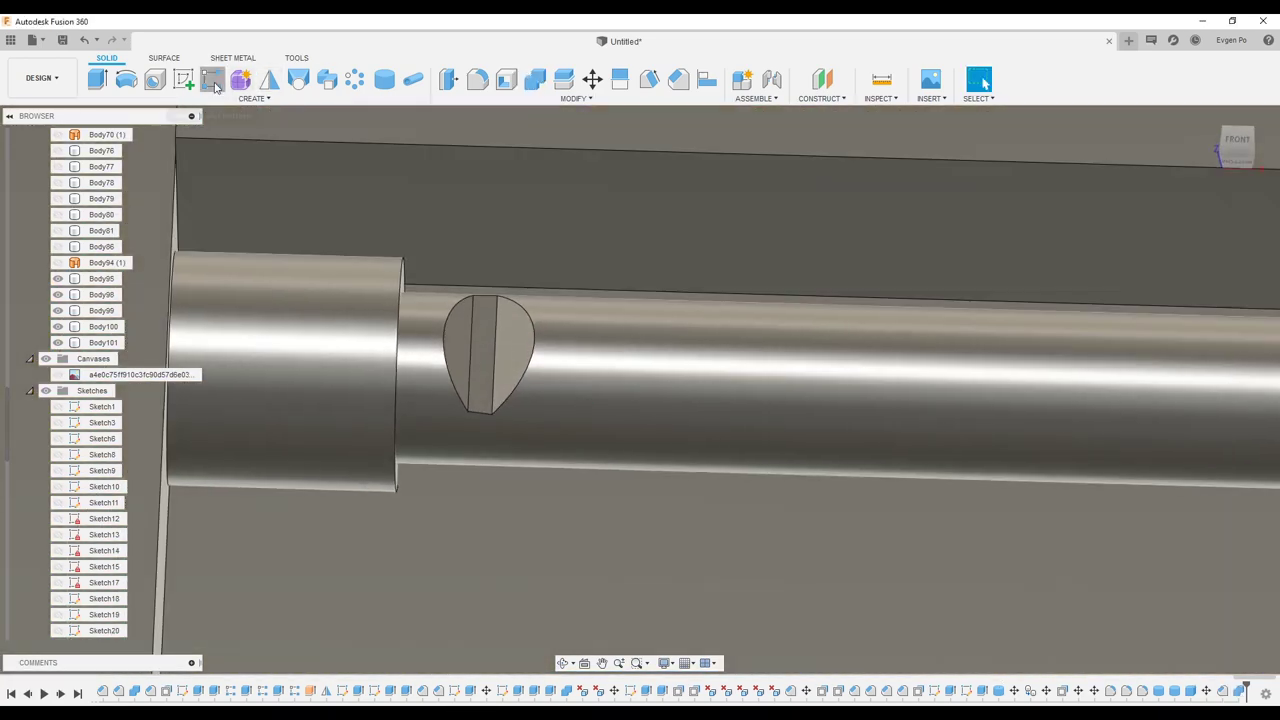
# - Pattern the wedge notch 14 times along 3100 mm of the left rod
pyautogui.click(213, 82)
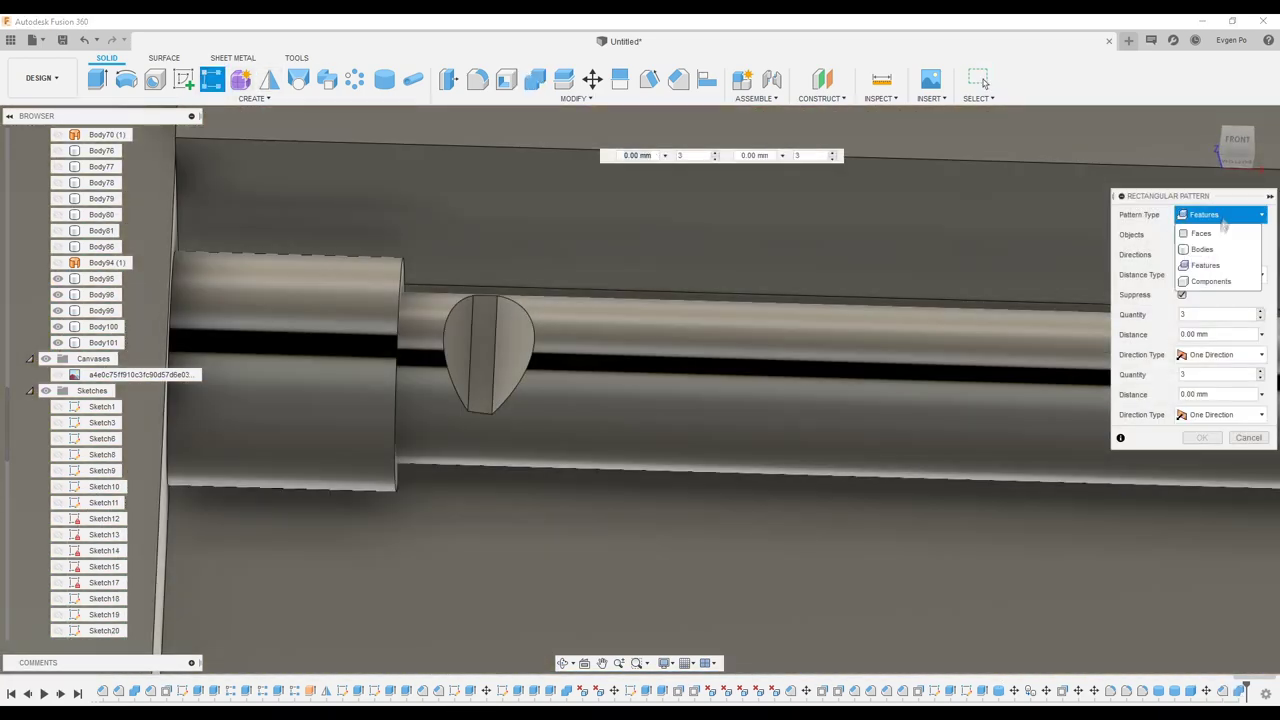
pyautogui.click(465, 350)
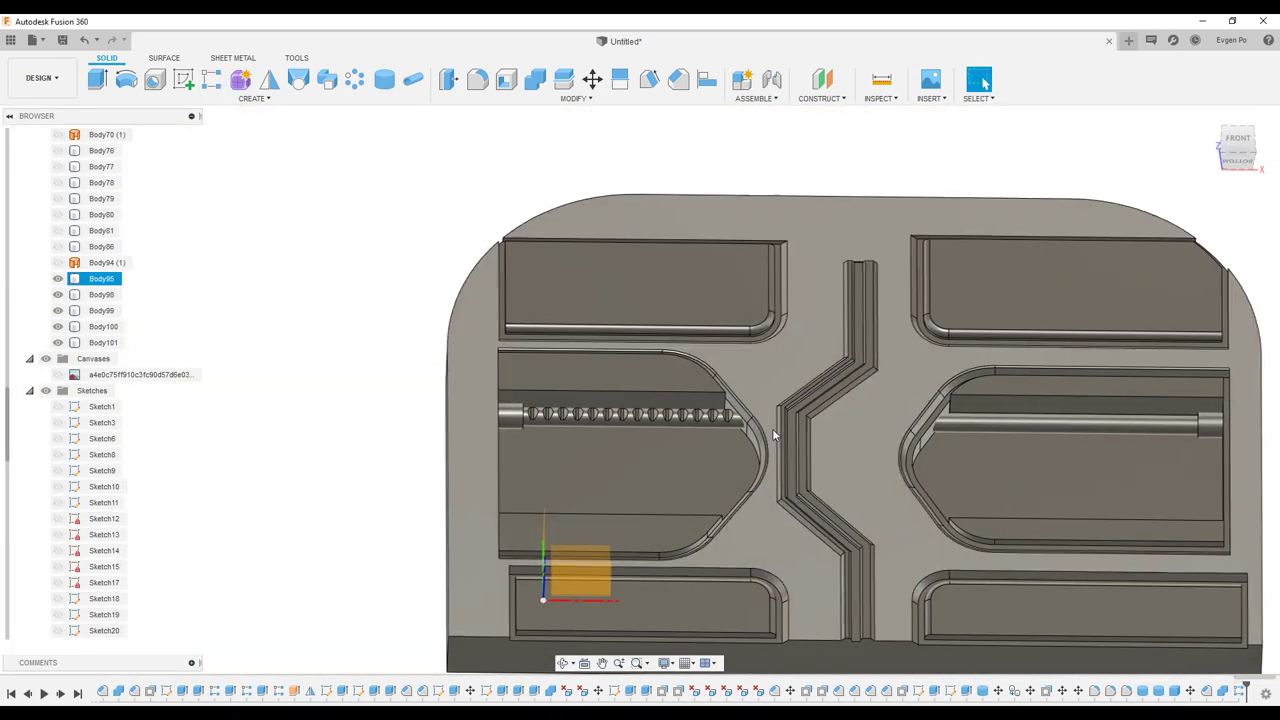
pyautogui.scroll(3, 760, 428)
pyautogui.press('m')
pyautogui.click(611, 430)
pyautogui.click(1225, 214)
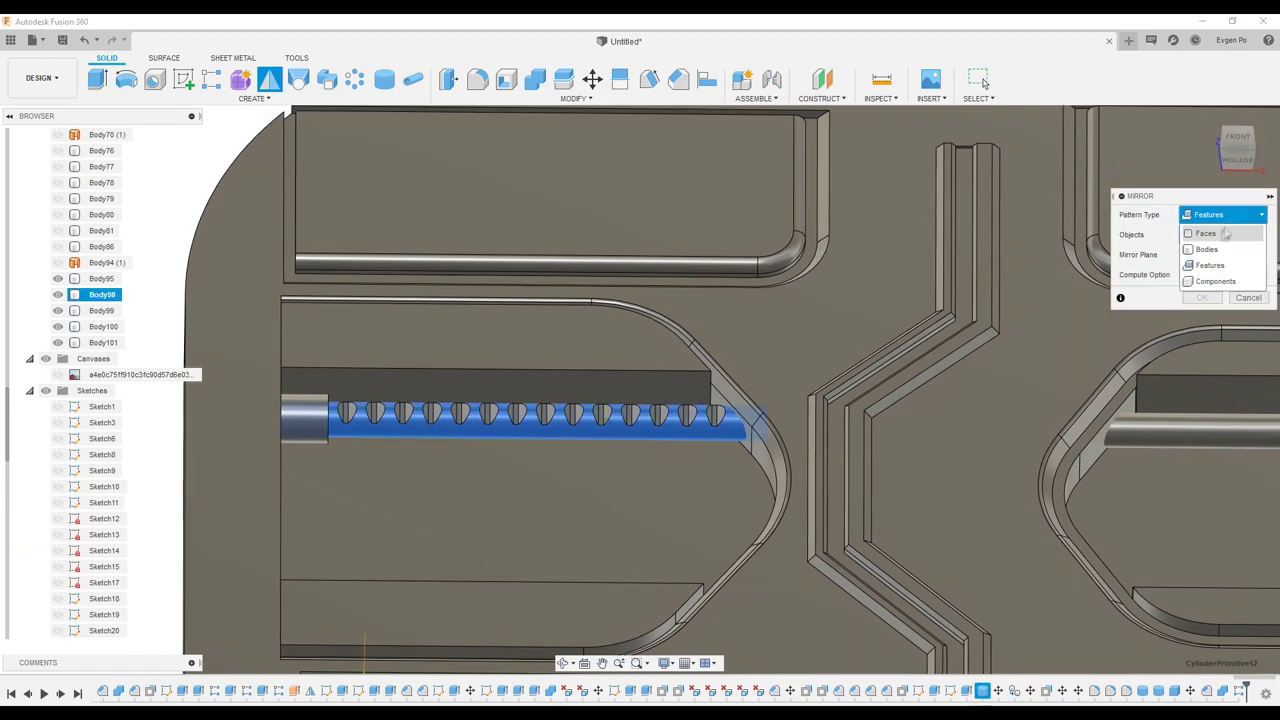
# - Mirror the slot bodies across the centre plane onto the right rod
pyautogui.click(743, 431)
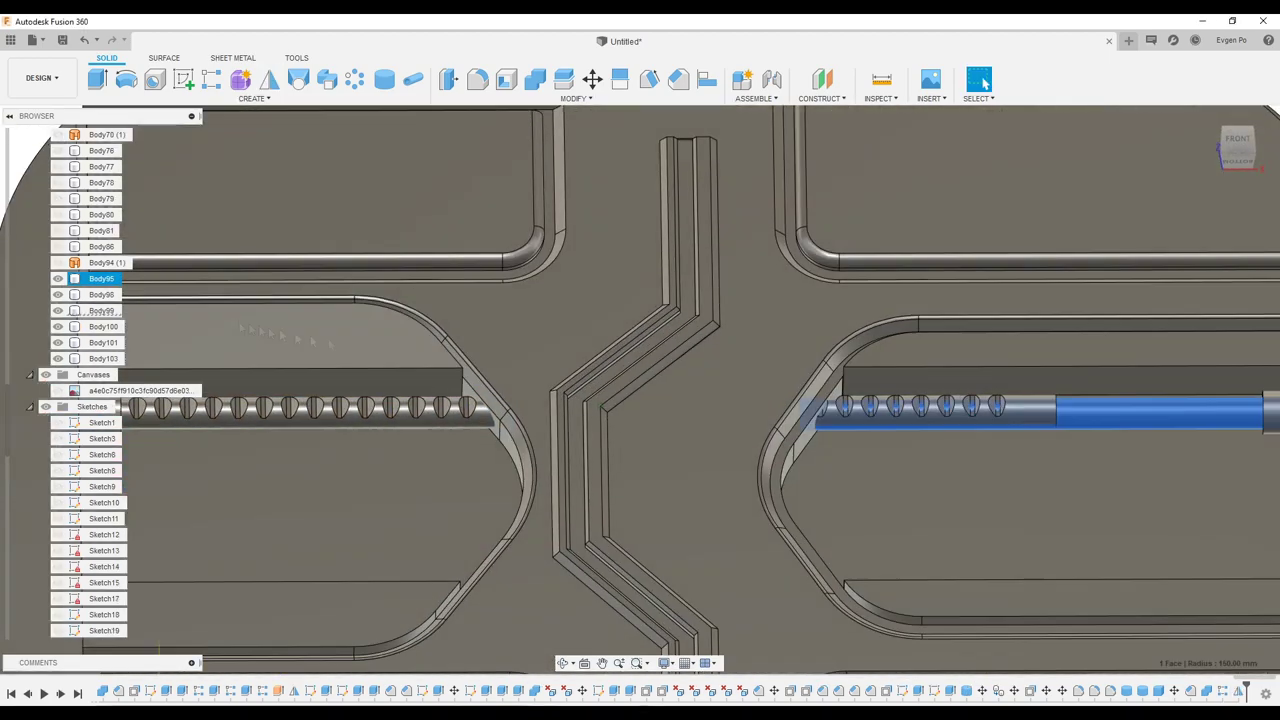
pyautogui.click(133, 322)
pyautogui.scroll(-2, 640, 400)
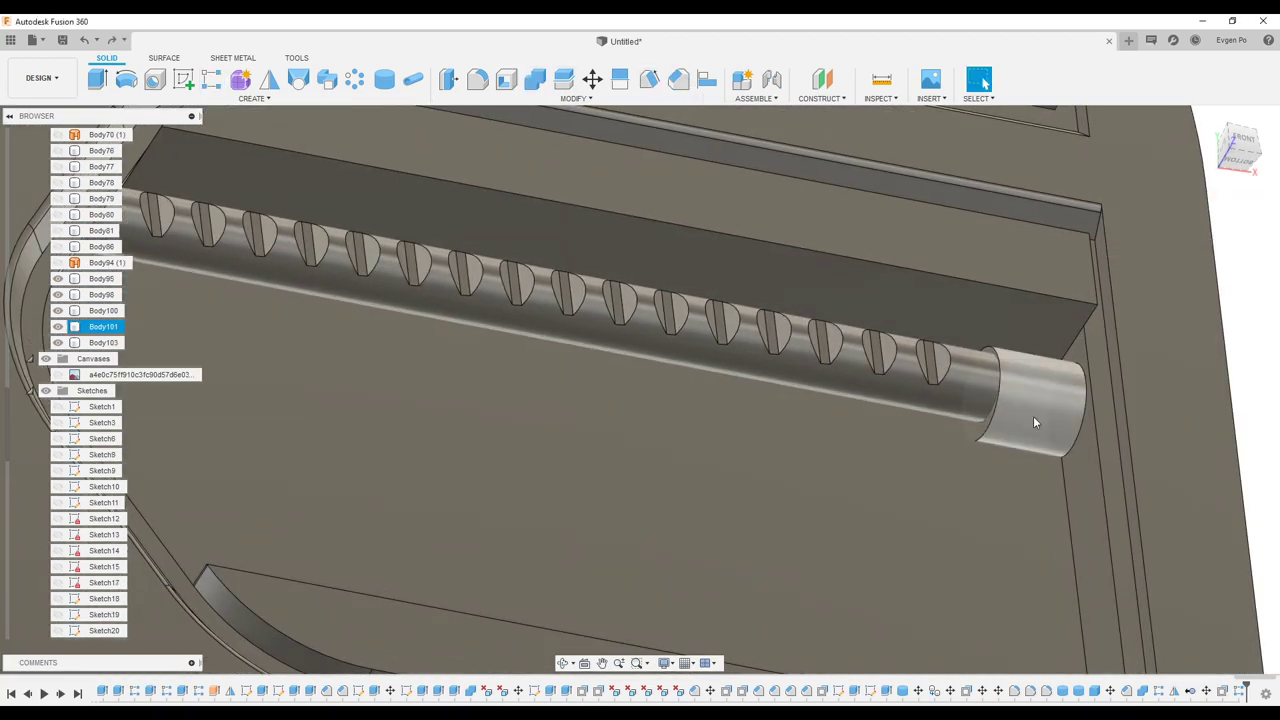
# - Move the mirrored Body101 into line with the right rod
pyautogui.rightClick(103, 326)
pyautogui.click(112, 340)
pyautogui.moveTo(794, 330); pyautogui.dragTo(737, 337)
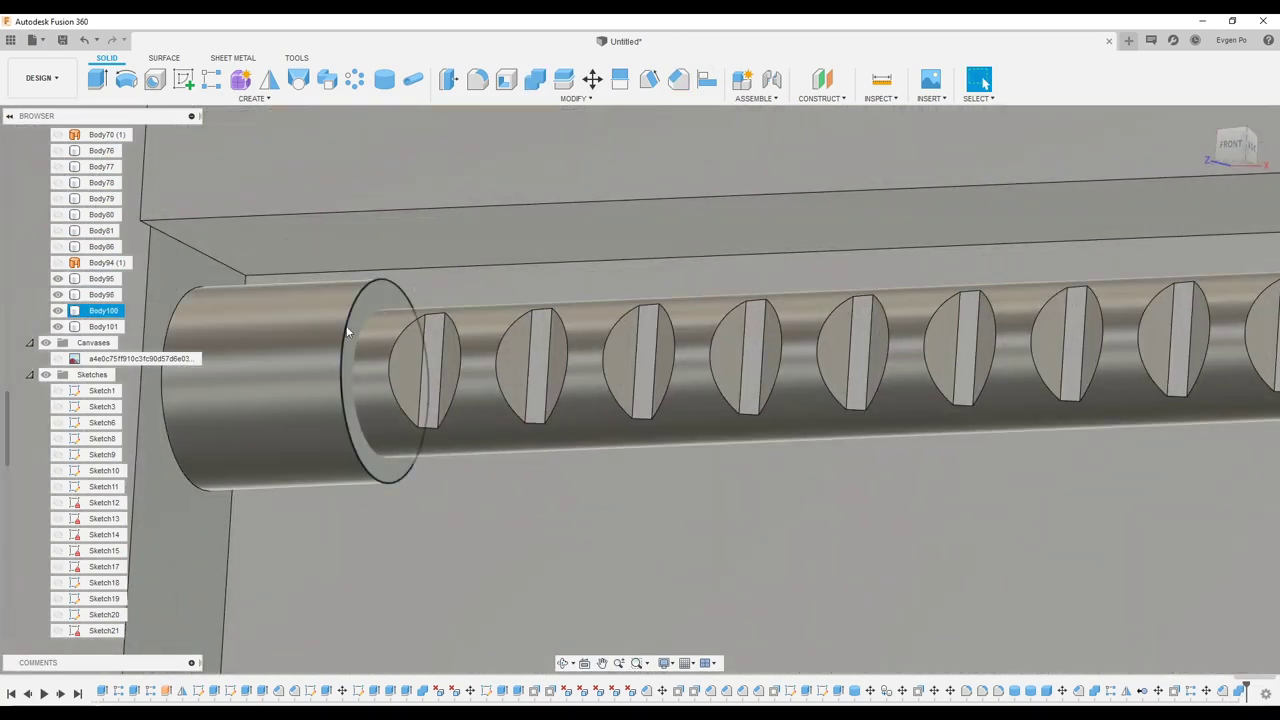
pyautogui.click(348, 332)
pyautogui.click(678, 79)
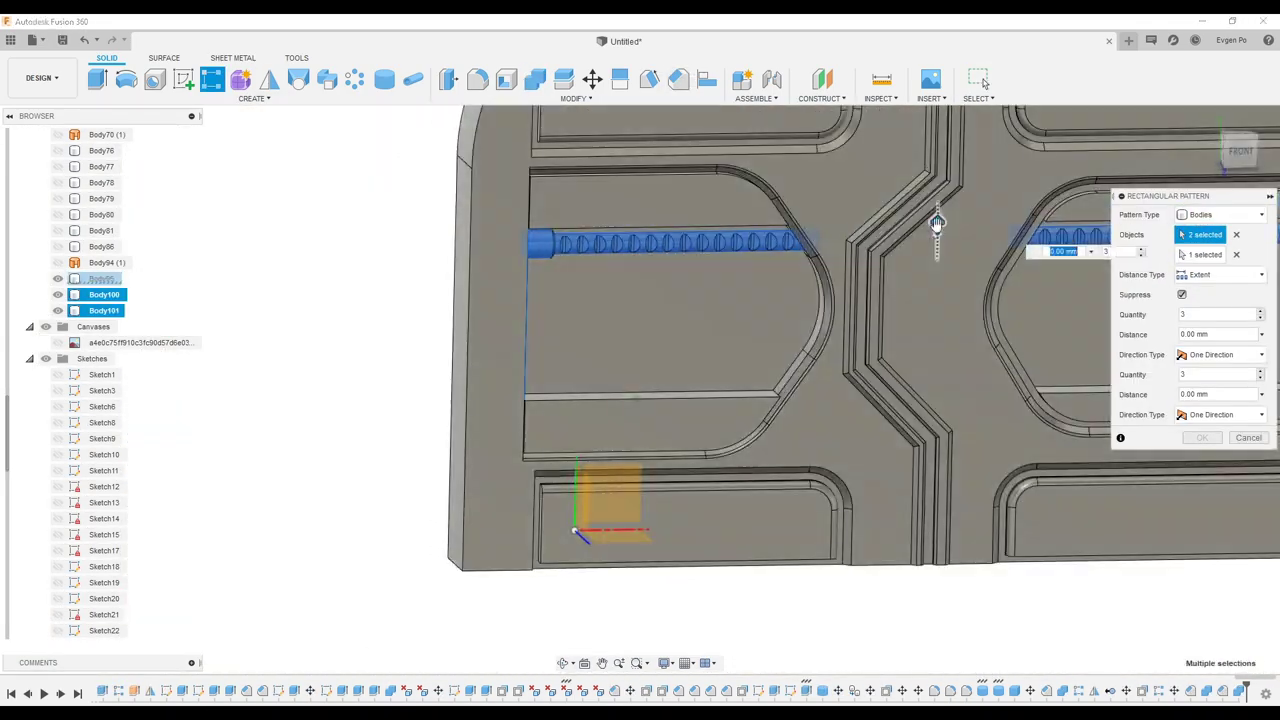
# - Pattern the notched rods into 4 rows spread across -1800 mm
pyautogui.moveTo(937, 222); pyautogui.dragTo(937, 400)
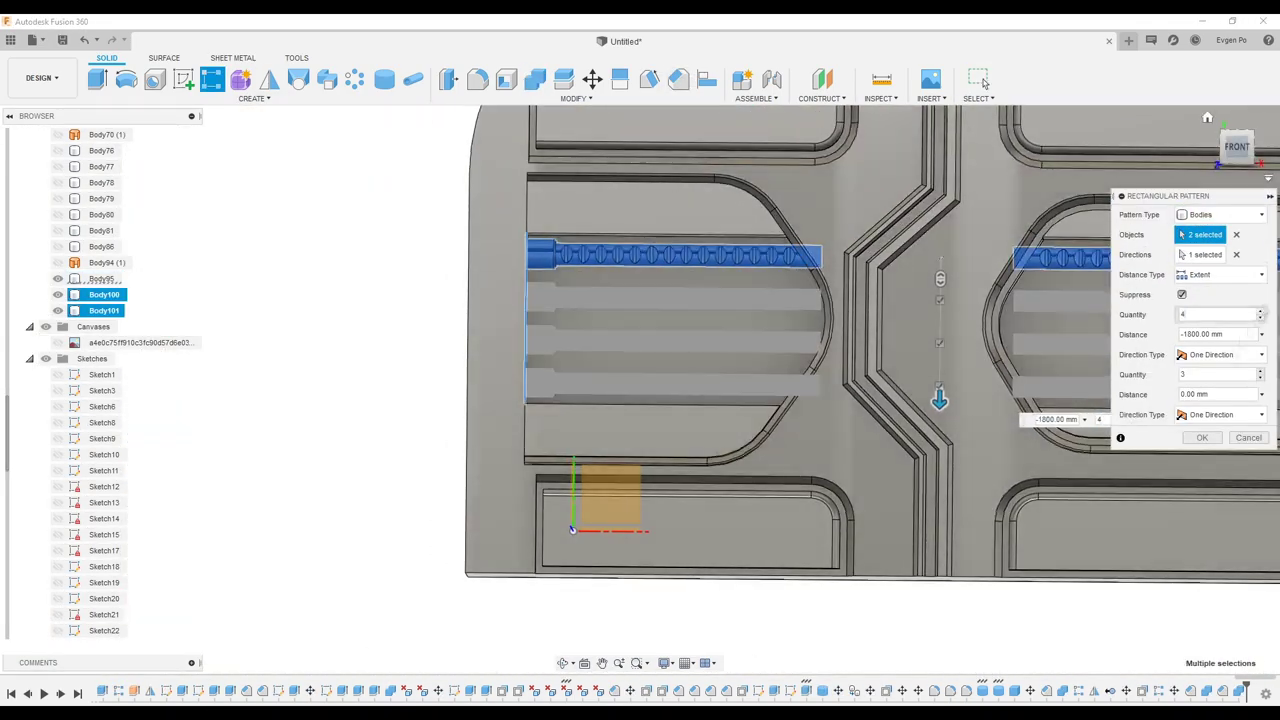
pyautogui.click(1202, 437)
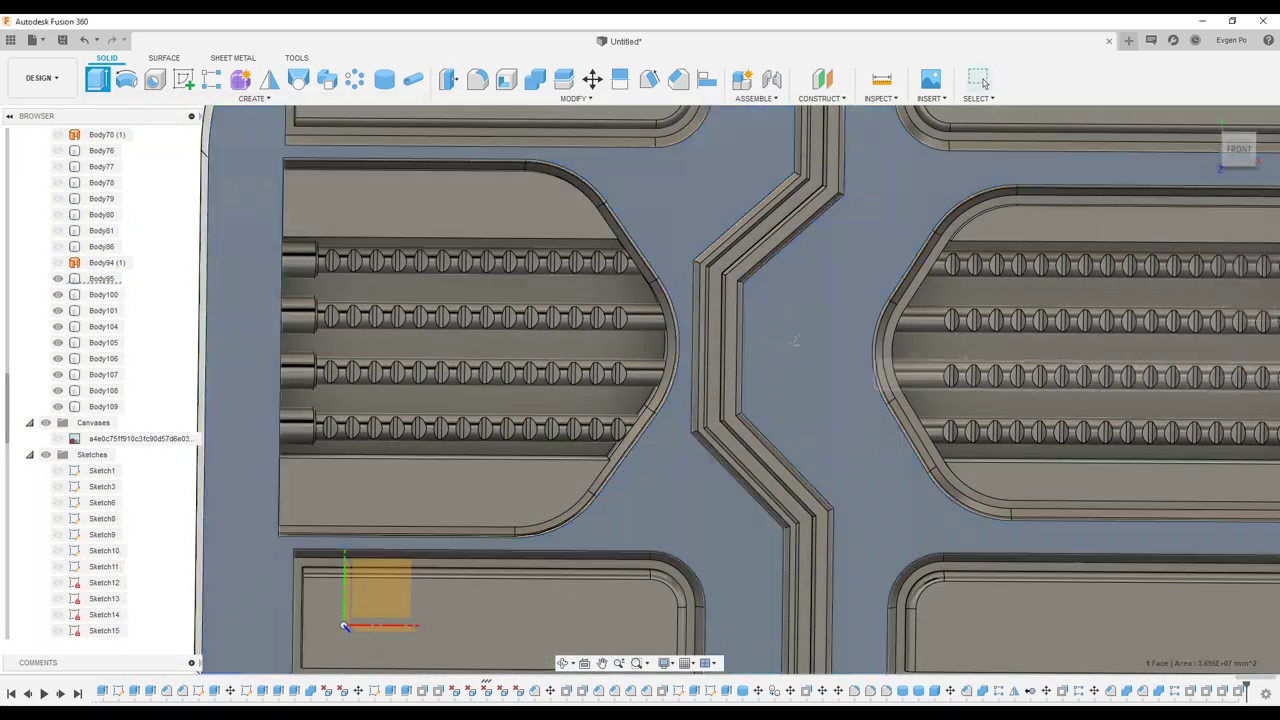
pyautogui.press('Return')
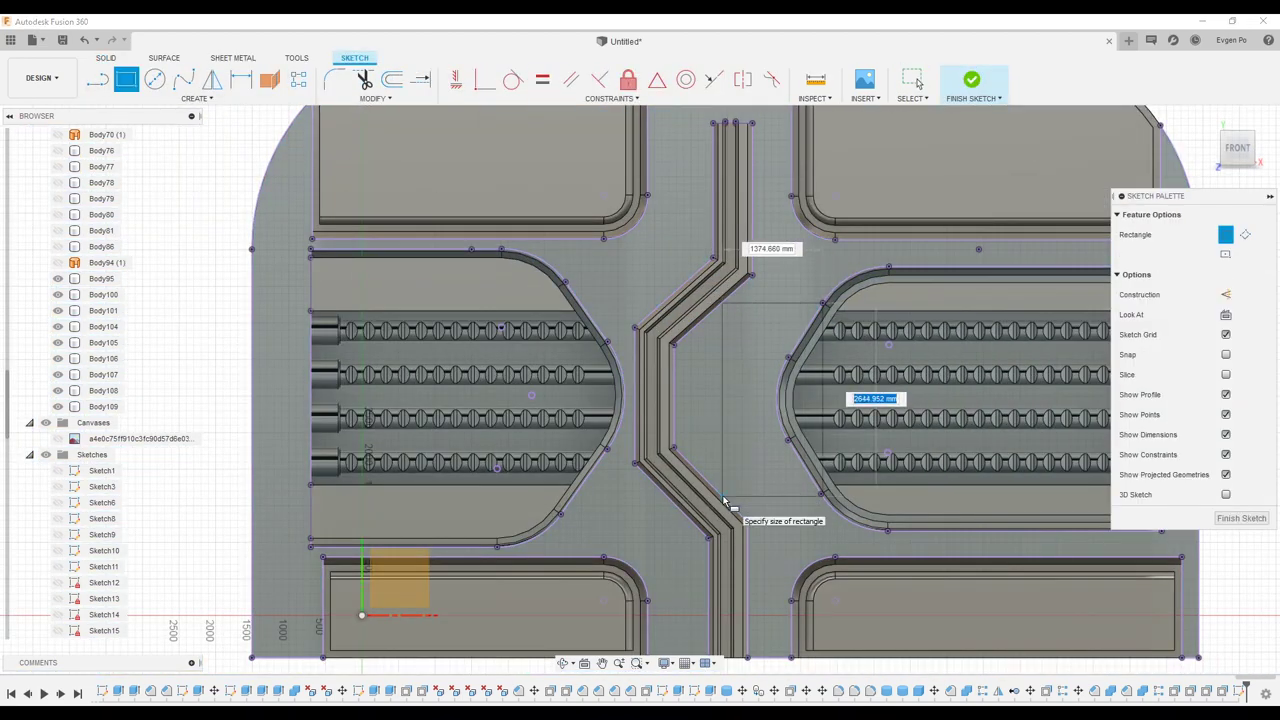
# - Sketch rectangles over the rod ends and extrude them symmetrically 300 mm as new bodies
pyautogui.scroll(3, 576, 306)
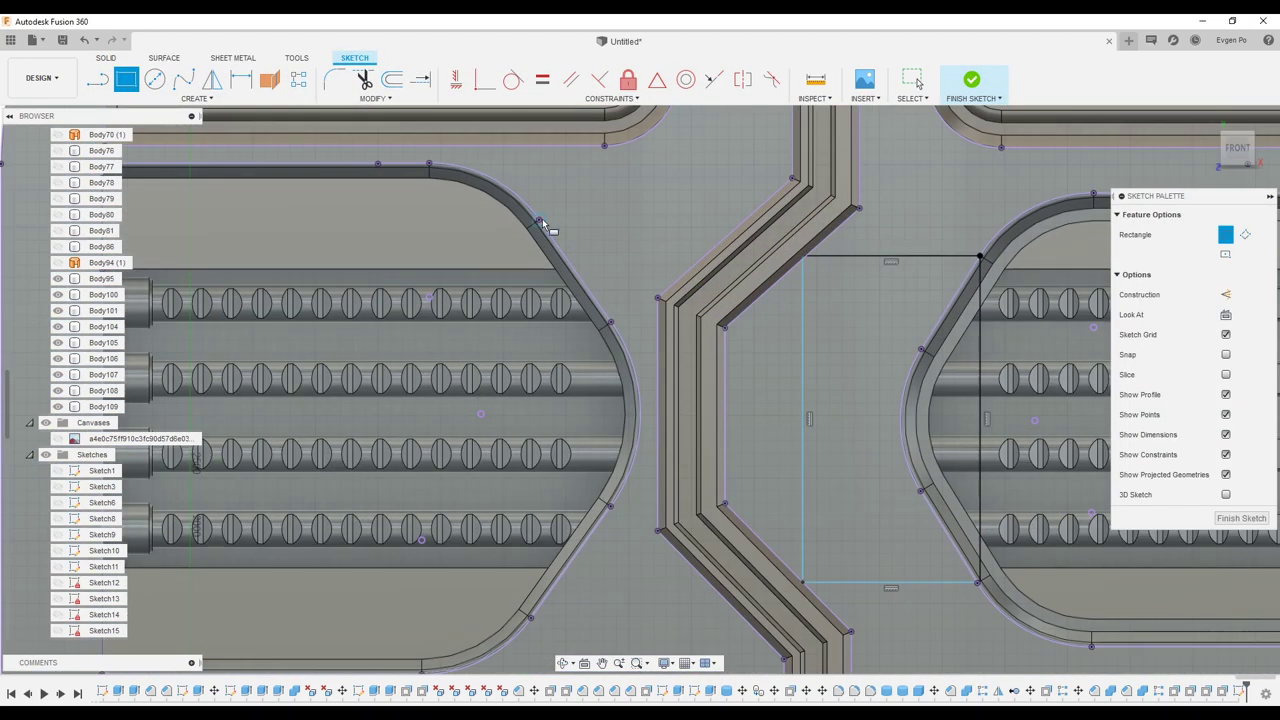
pyautogui.click(540, 222)
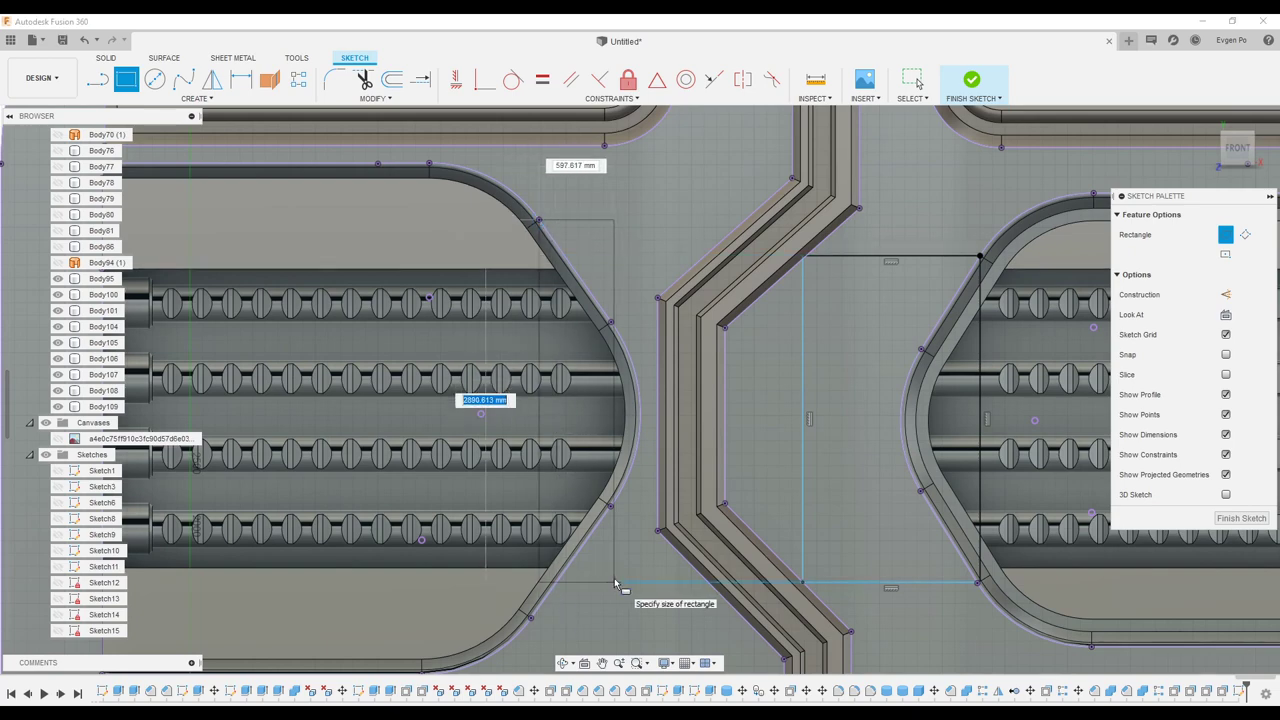
pyautogui.click(640, 580)
pyautogui.press('Escape')
pyautogui.press('e')
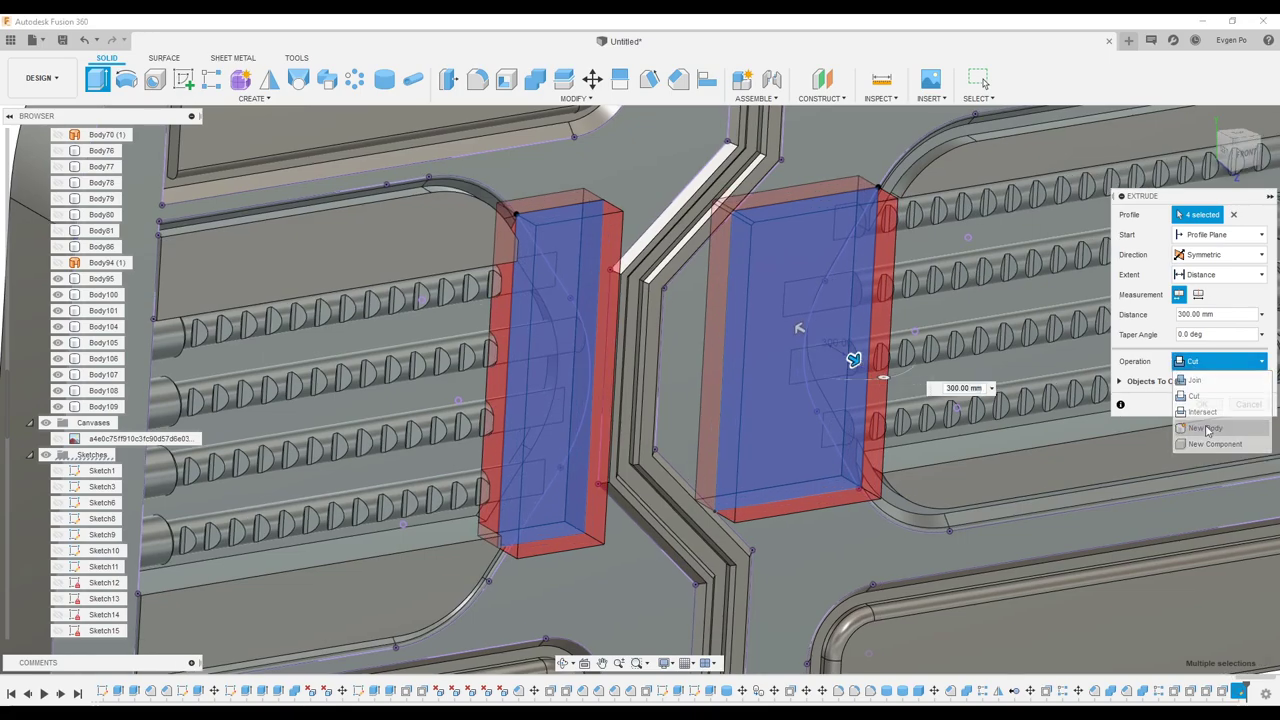
pyautogui.click(1205, 428)
pyautogui.press('Return')
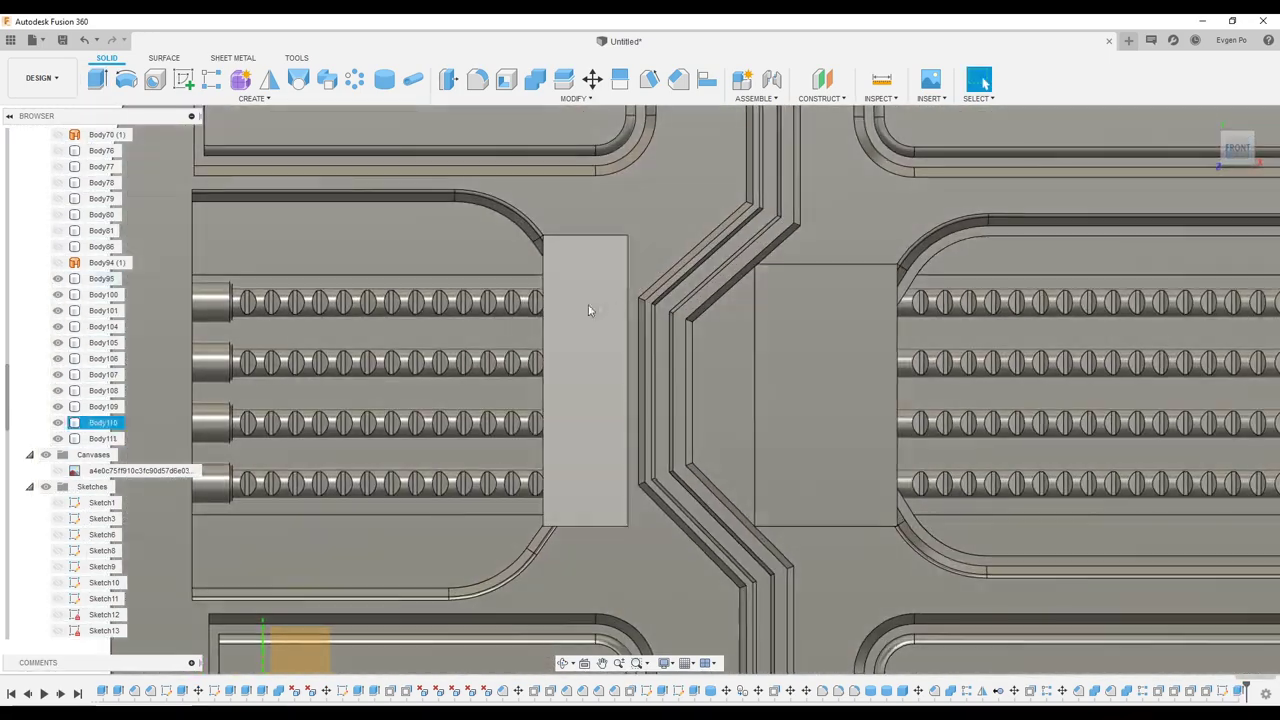
# - Move the left block into position over the left rod ends
pyautogui.click(586, 309)
pyautogui.press('m')
pyautogui.press('Return')
pyautogui.keyDown('shift'); pyautogui.moveTo(557, 523); pyautogui.dragTo(545, 285, button='middle'); pyautogui.keyUp('shift')
pyautogui.click(546, 280)
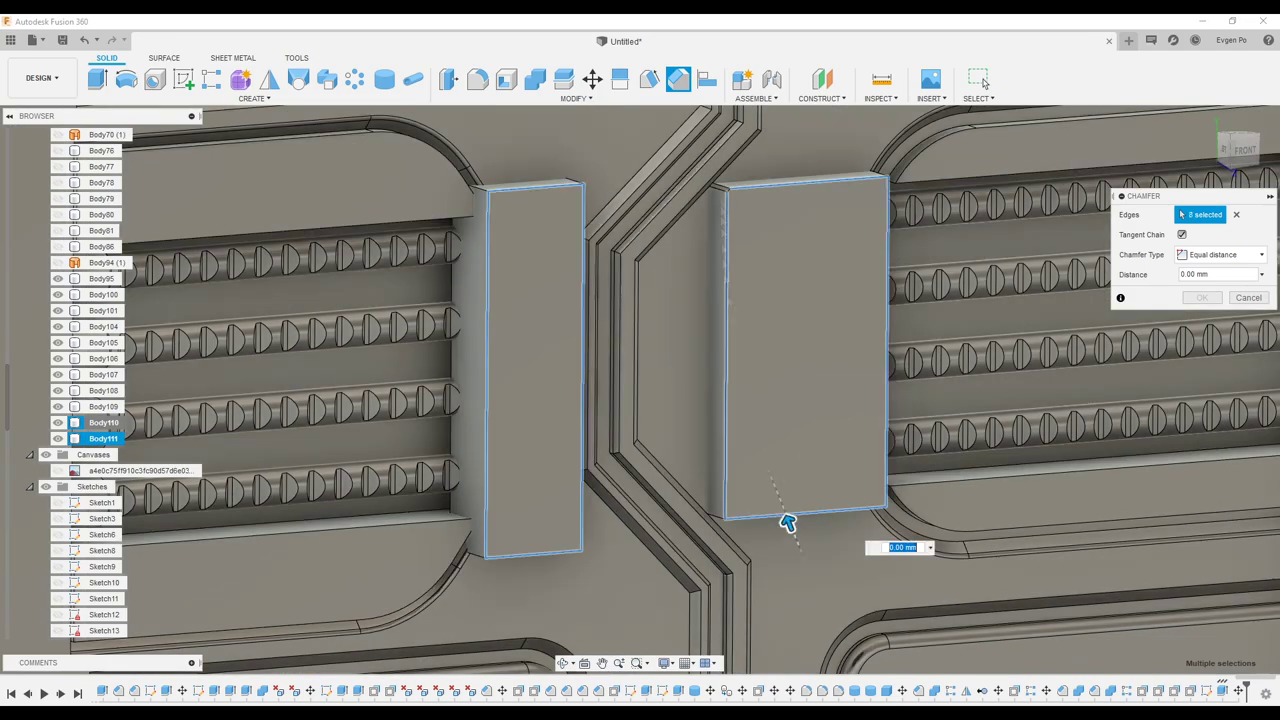
pyautogui.scroll(5, 785, 520)
pyautogui.press('Escape')
pyautogui.click(1240, 150)
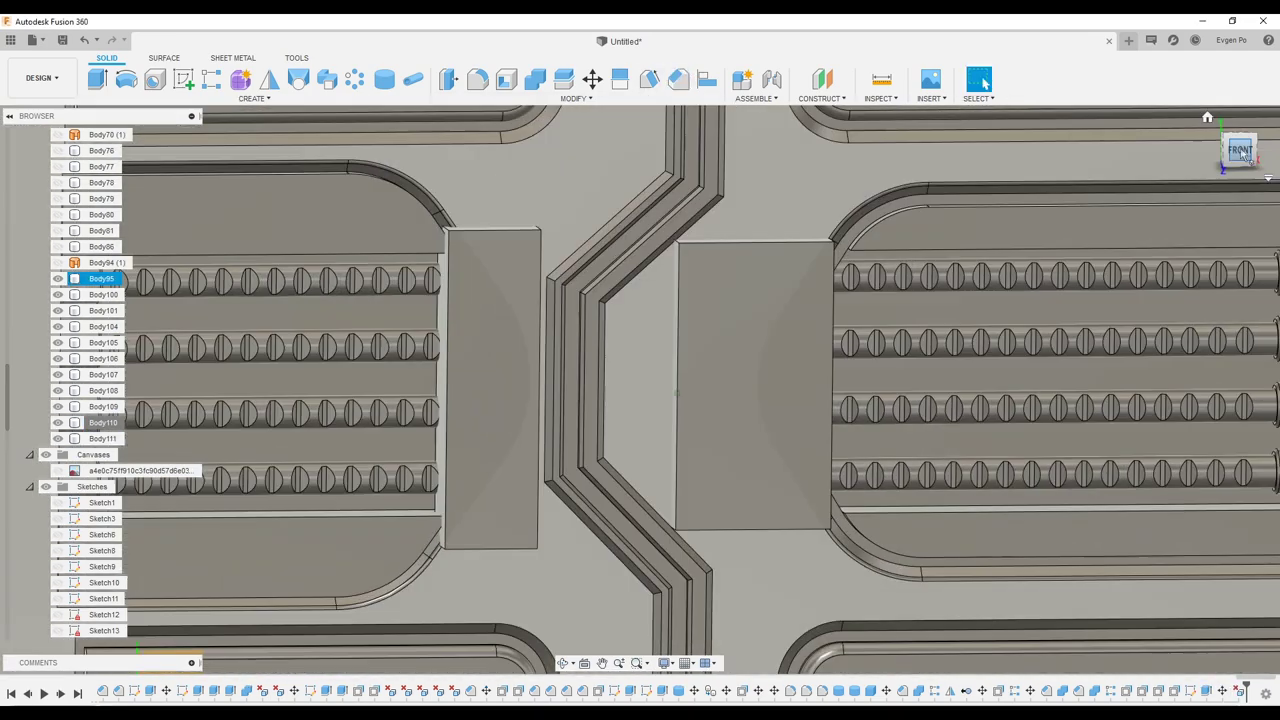
# - Move the right block into place and pick its edges for a 150 mm chamfer
pyautogui.click(765, 400)
pyautogui.press('m')
pyautogui.press('Escape')
pyautogui.click(760, 244)
pyautogui.click(846, 304)
pyautogui.click(779, 539)
pyautogui.keyDown('shift'); pyautogui.moveTo(779, 539); pyautogui.dragTo(487, 345, button='middle'); pyautogui.keyUp('shift')
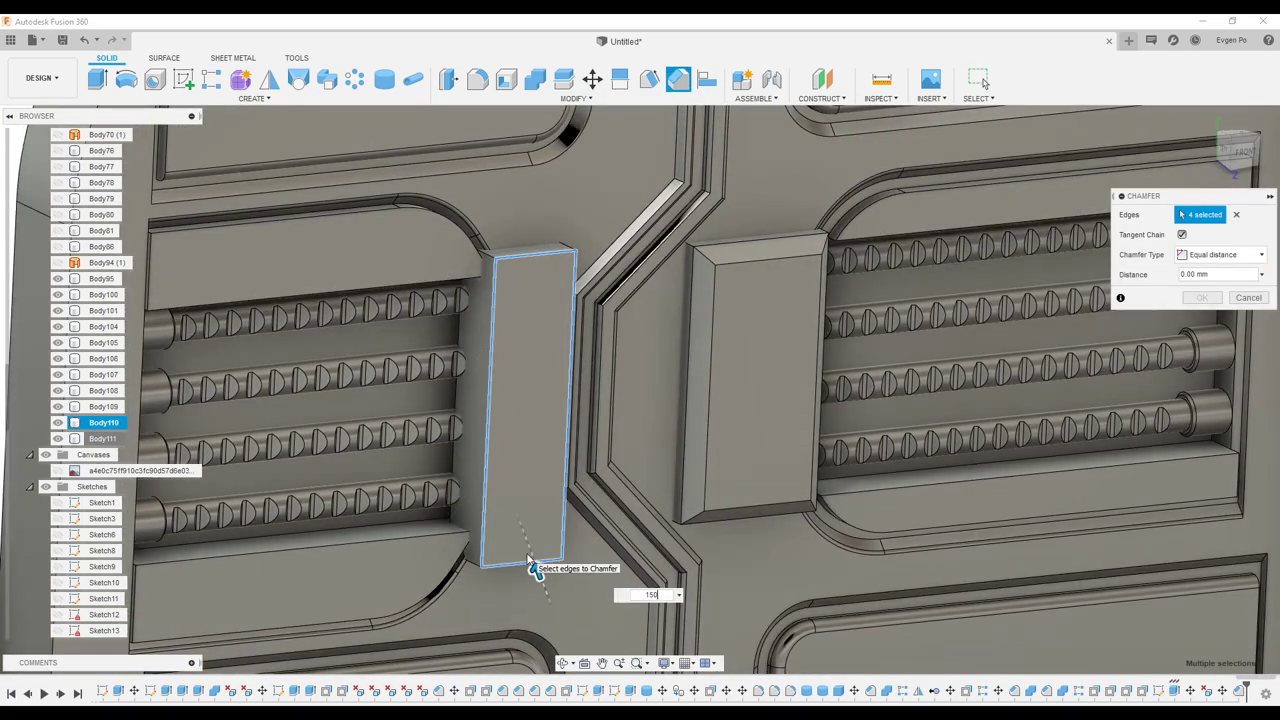
# - Fillet the block edges, then set up a Join combining the rods and blocks into the plate
pyautogui.press('Escape')
pyautogui.scroll(5, 871, 300)
pyautogui.keyDown('shift'); pyautogui.moveTo(871, 300); pyautogui.dragTo(795, 342, button='middle'); pyautogui.keyUp('shift')
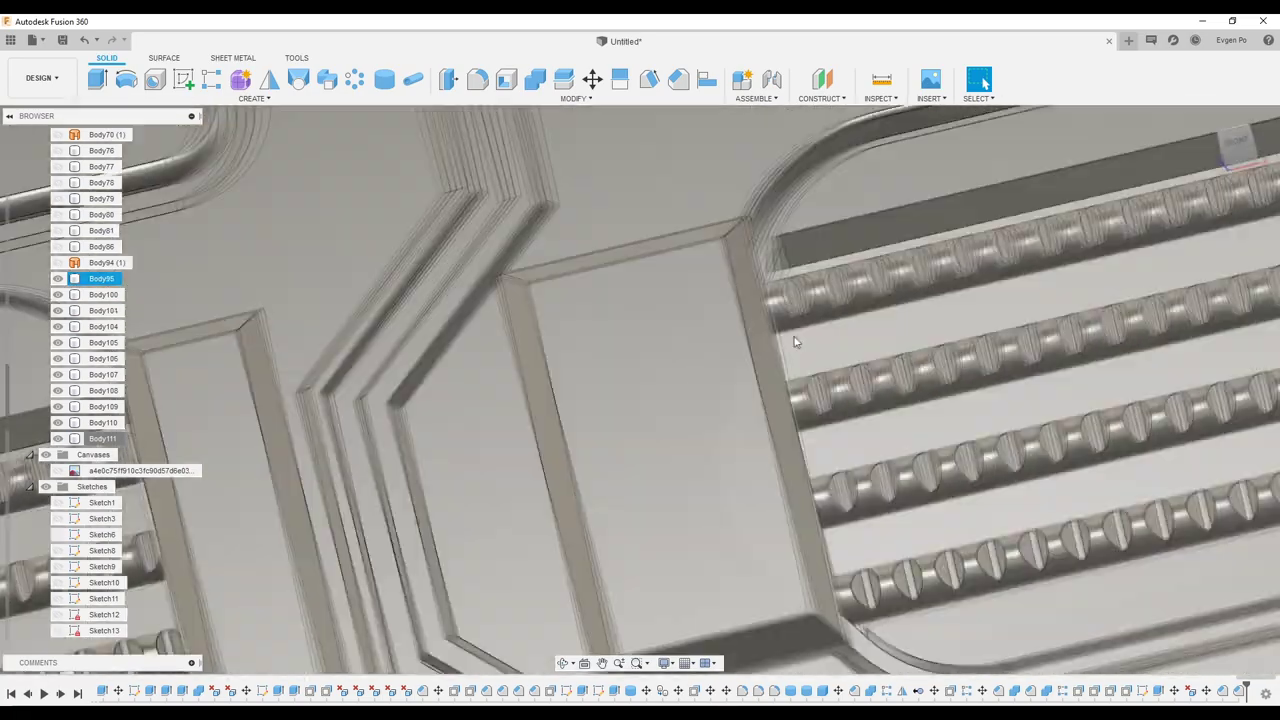
pyautogui.press('f')
pyautogui.scroll(-5, 795, 342)
pyautogui.click(757, 243)
pyautogui.moveTo(757, 243)
pyautogui.keyDown('shift'); pyautogui.mouseDown(button='middle')
pyautogui.moveTo(853, 452)
pyautogui.moveTo(780, 470)
pyautogui.mouseUp(button='middle'); pyautogui.keyUp('shift')
pyautogui.click(853, 452)
pyautogui.press('Return')
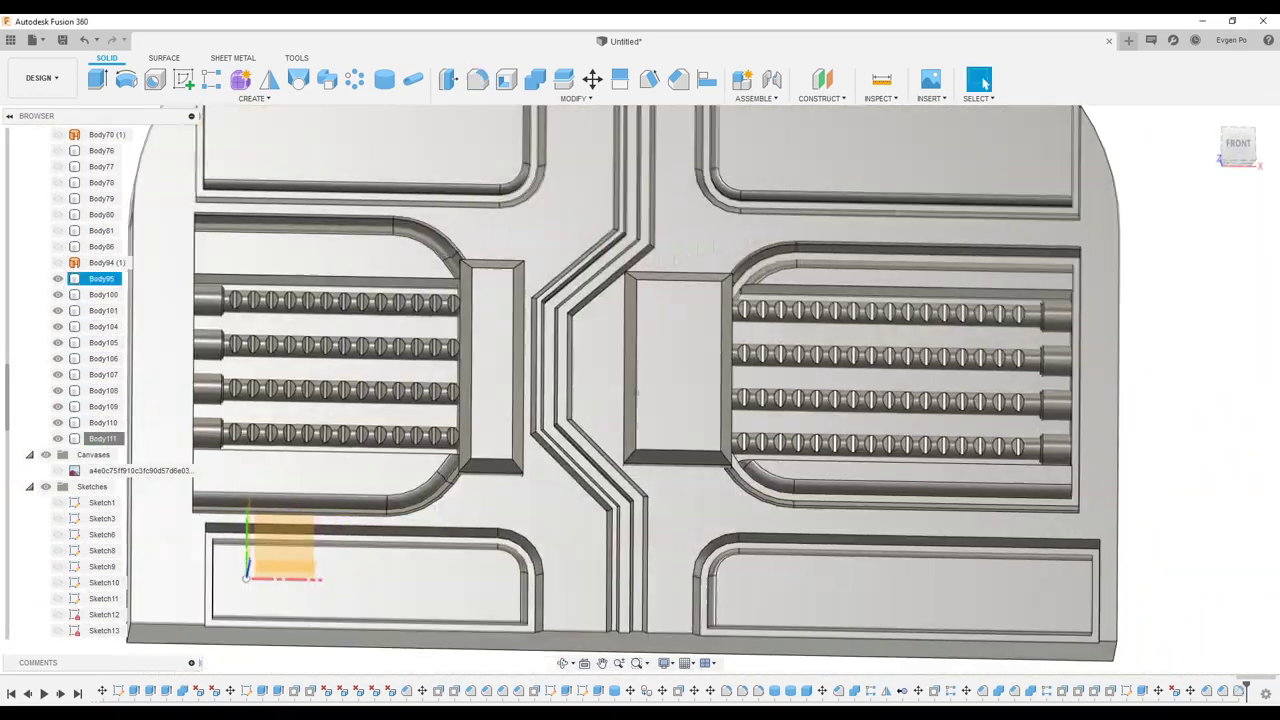
pyautogui.hotkey('shift', 'c')
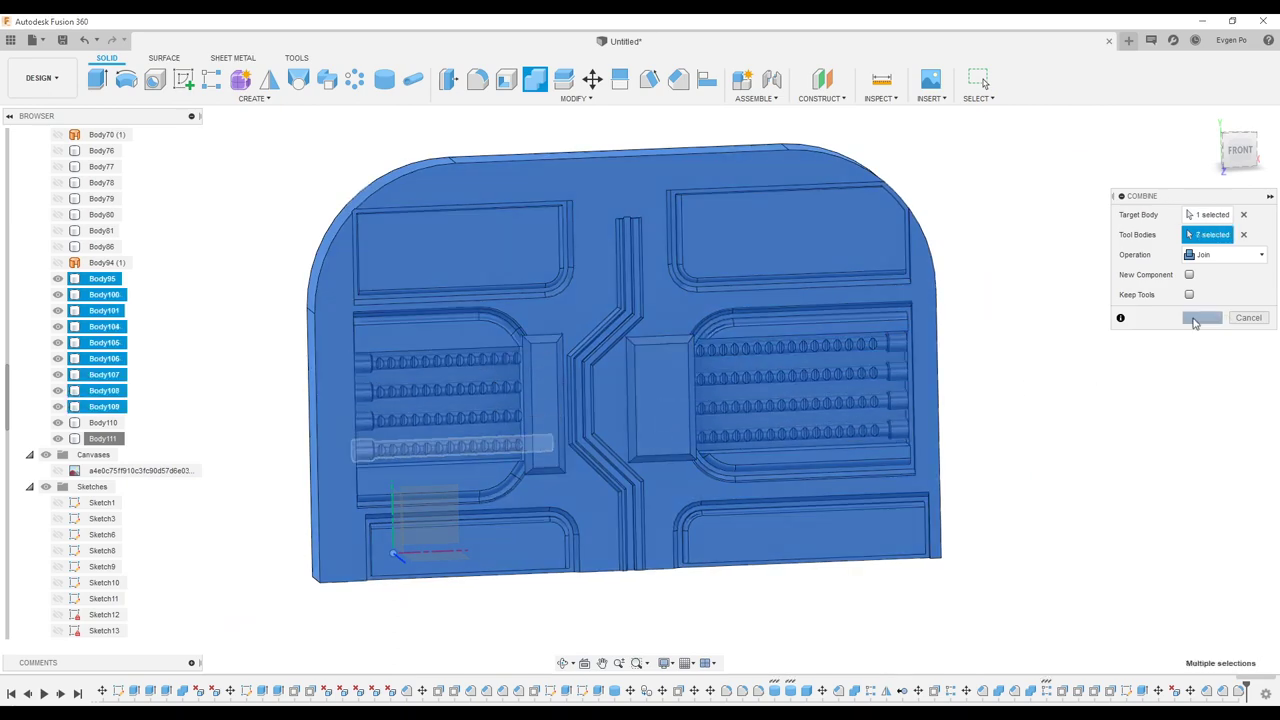
pyautogui.click(1193, 318)
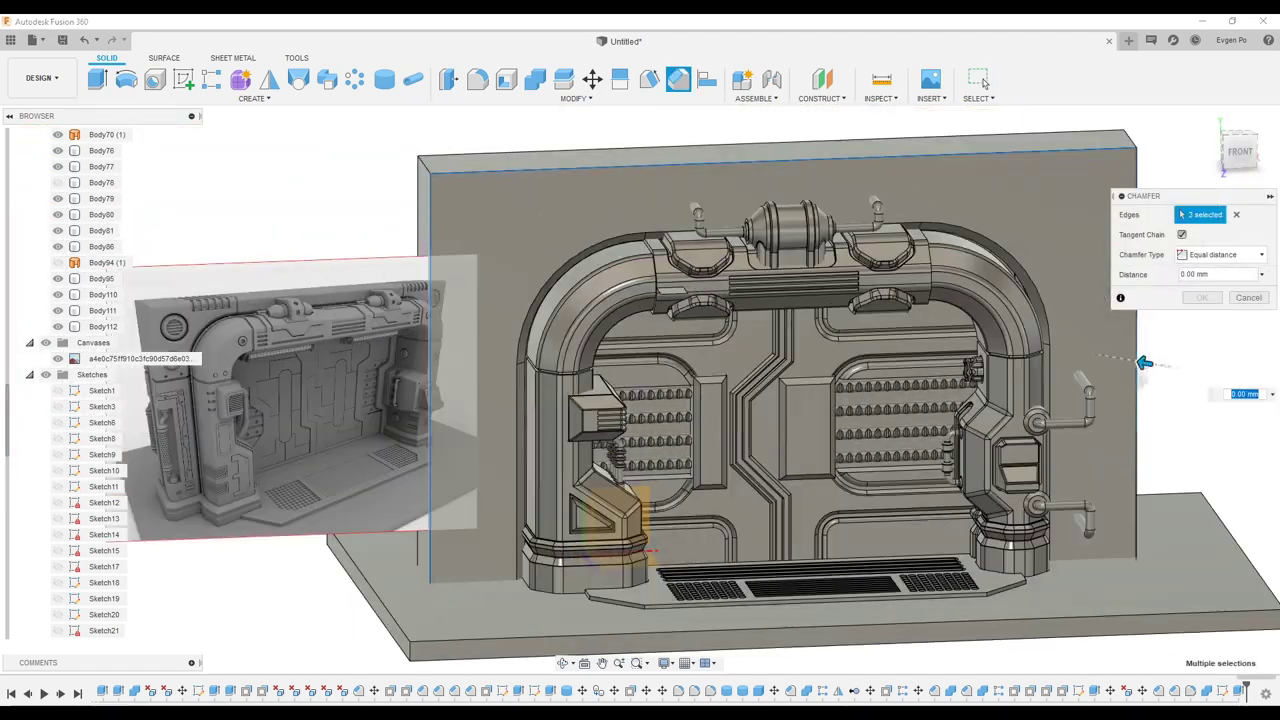
# - Chamfer the back wall's outer edges by 500 mm
pyautogui.moveTo(1145, 363); pyautogui.dragTo(1122, 372)
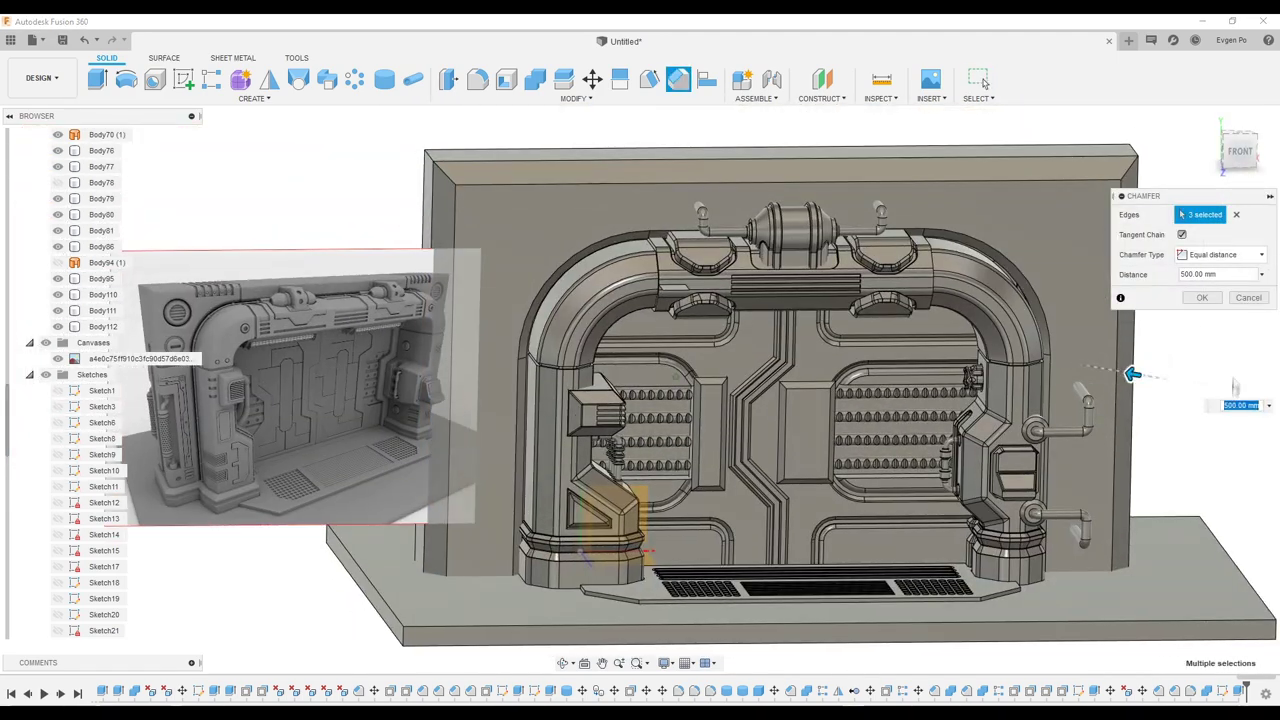
pyautogui.click(1202, 297)
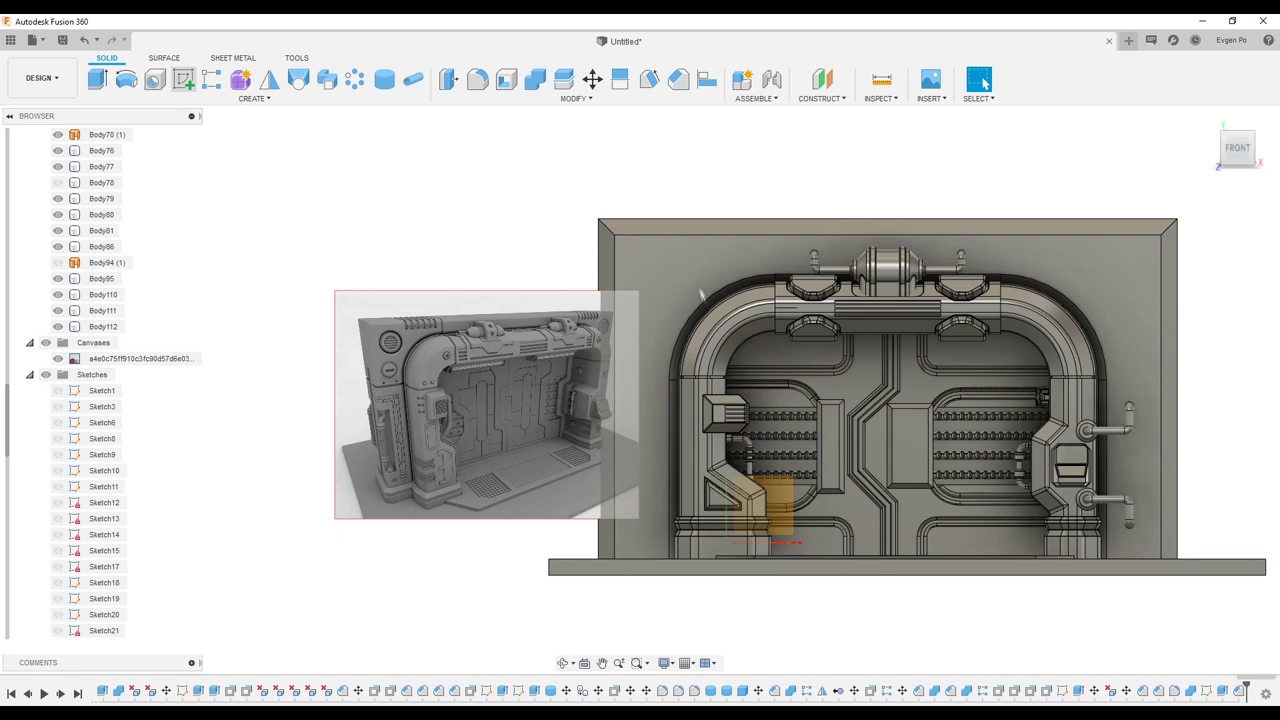
pyautogui.click(700, 293)
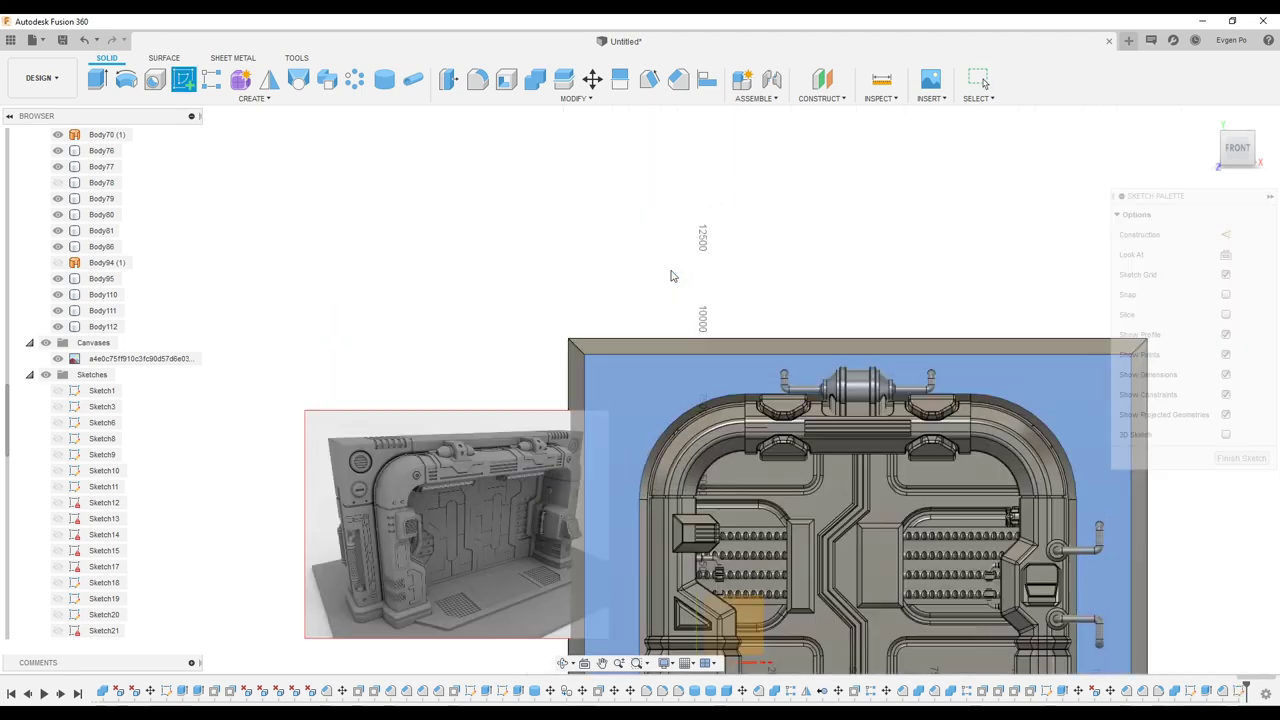
pyautogui.scroll(2, 641, 360)
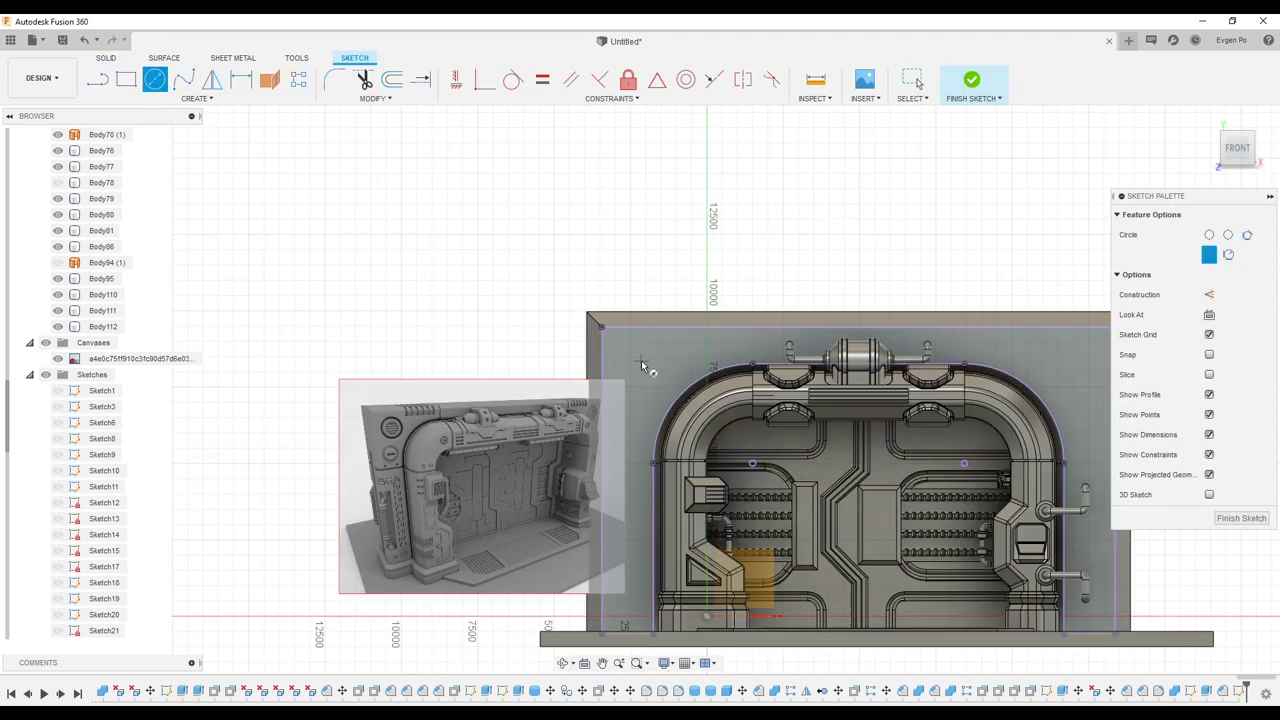
# - Mirror the corner circle to the other side and cut both circles 25 mm into the back wall
pyautogui.press('Escape')
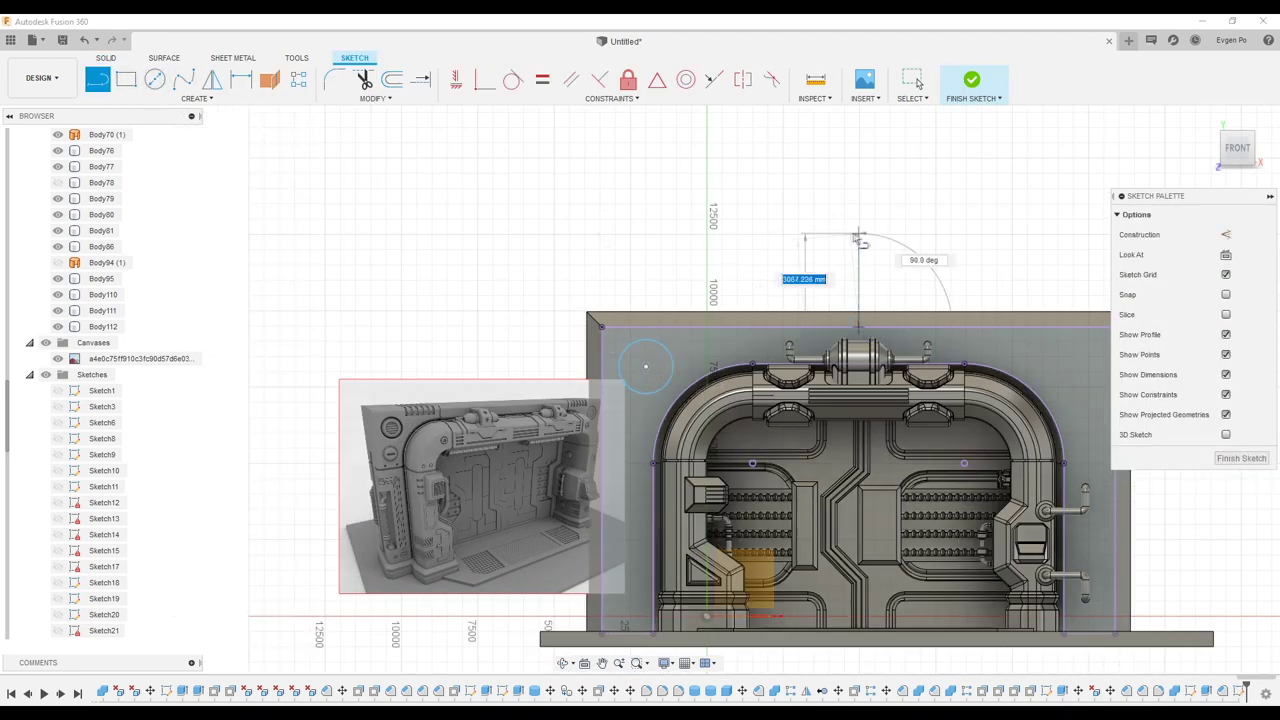
pyautogui.click(672, 376)
pyautogui.click(1180, 234)
pyautogui.click(858, 280)
pyautogui.click(1202, 257)
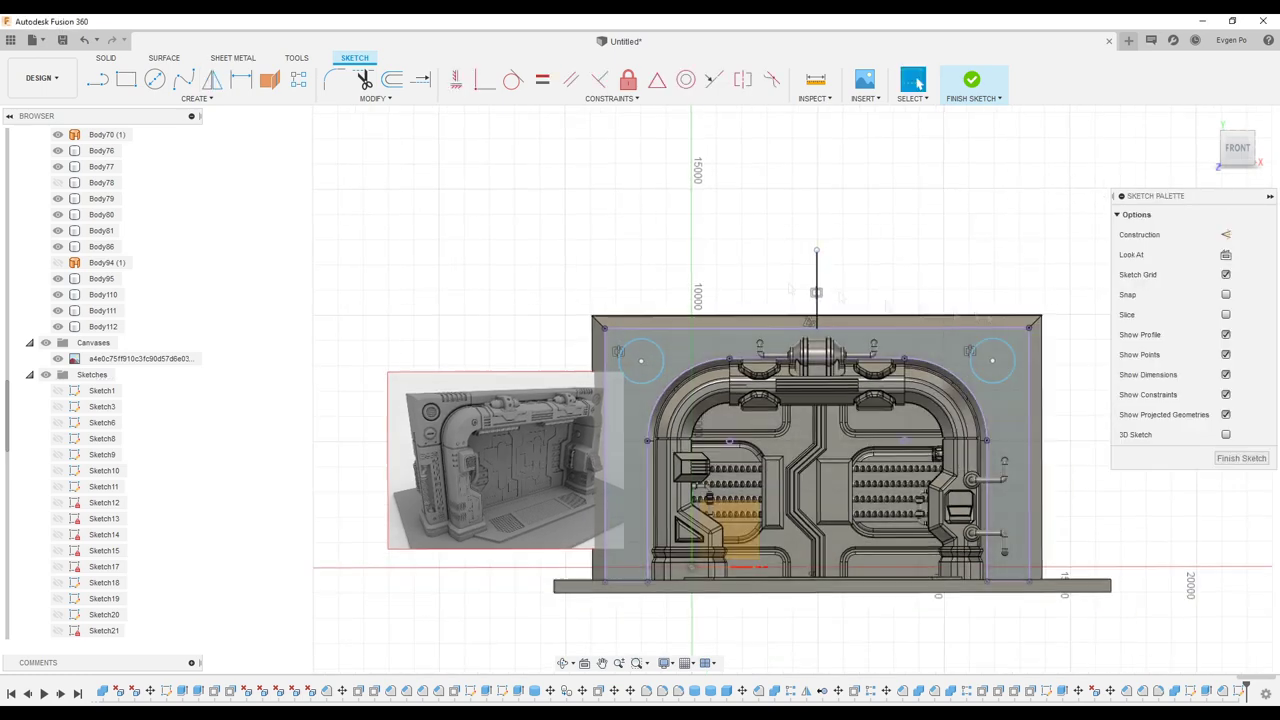
pyautogui.click(983, 362)
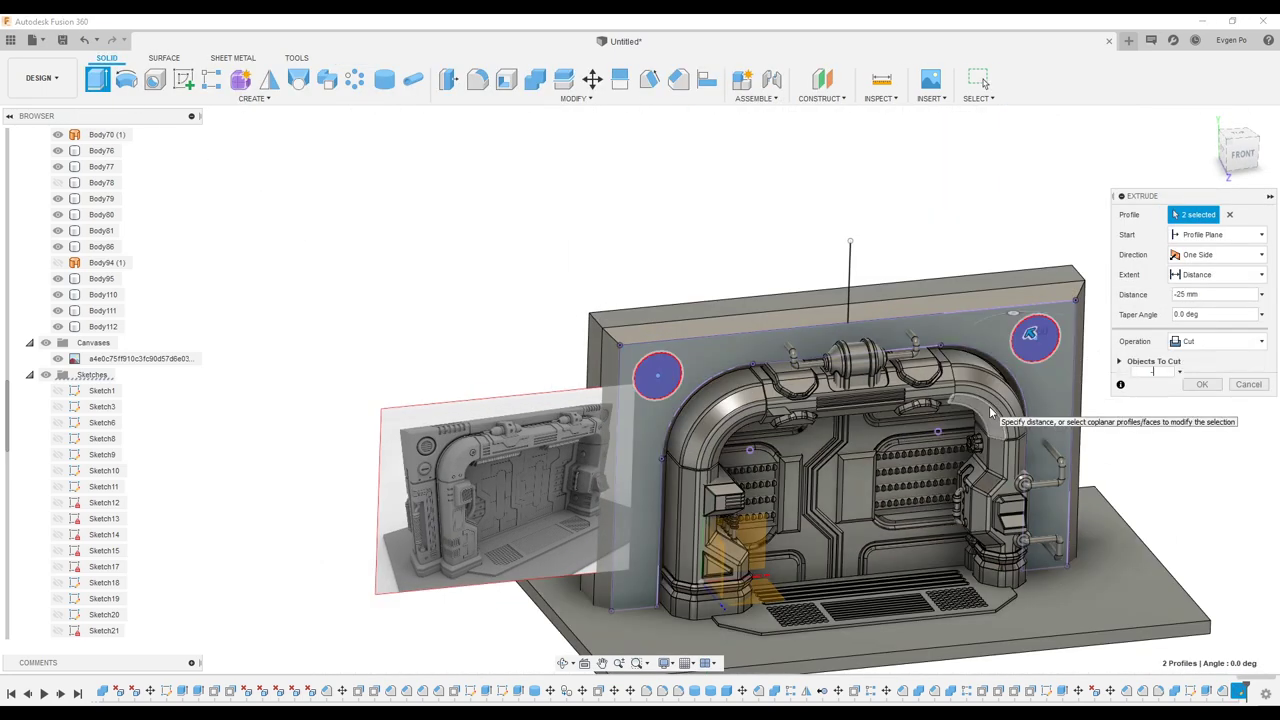
pyautogui.press('Return')
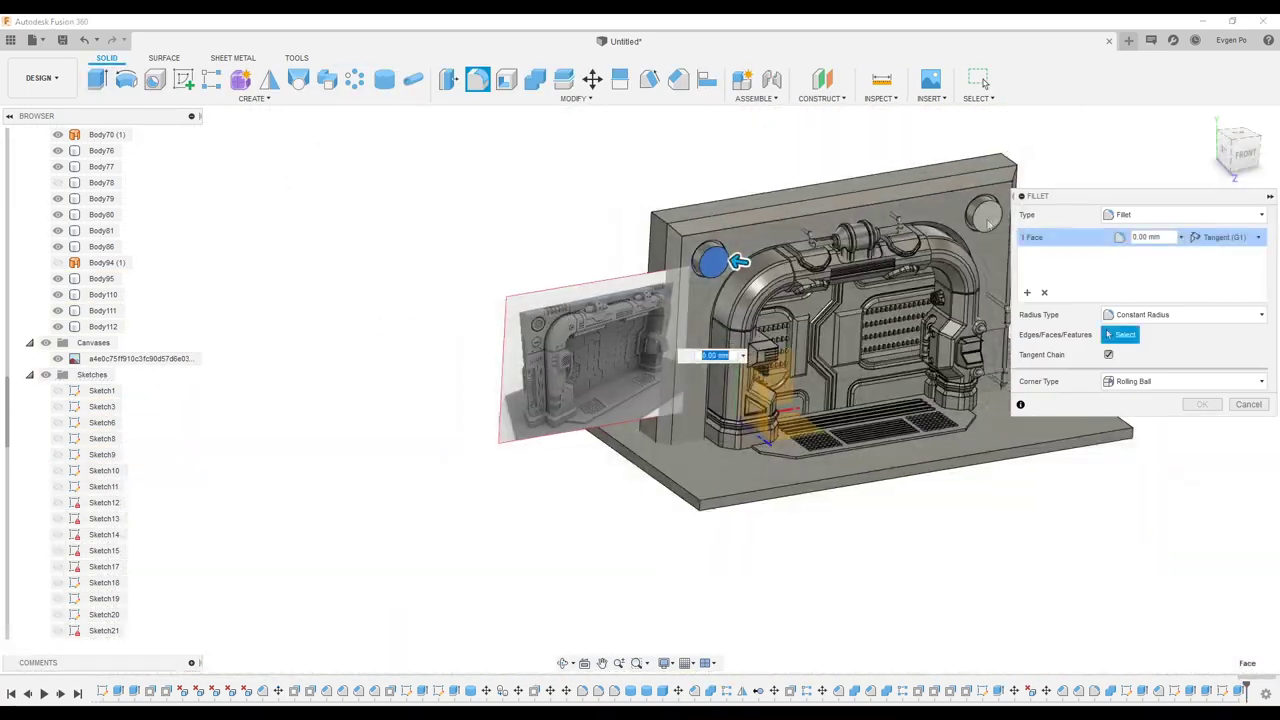
# - Confirm the six-slat pattern inside the recess and mirror the vent to the other corner
pyautogui.scroll(5, 712, 262)
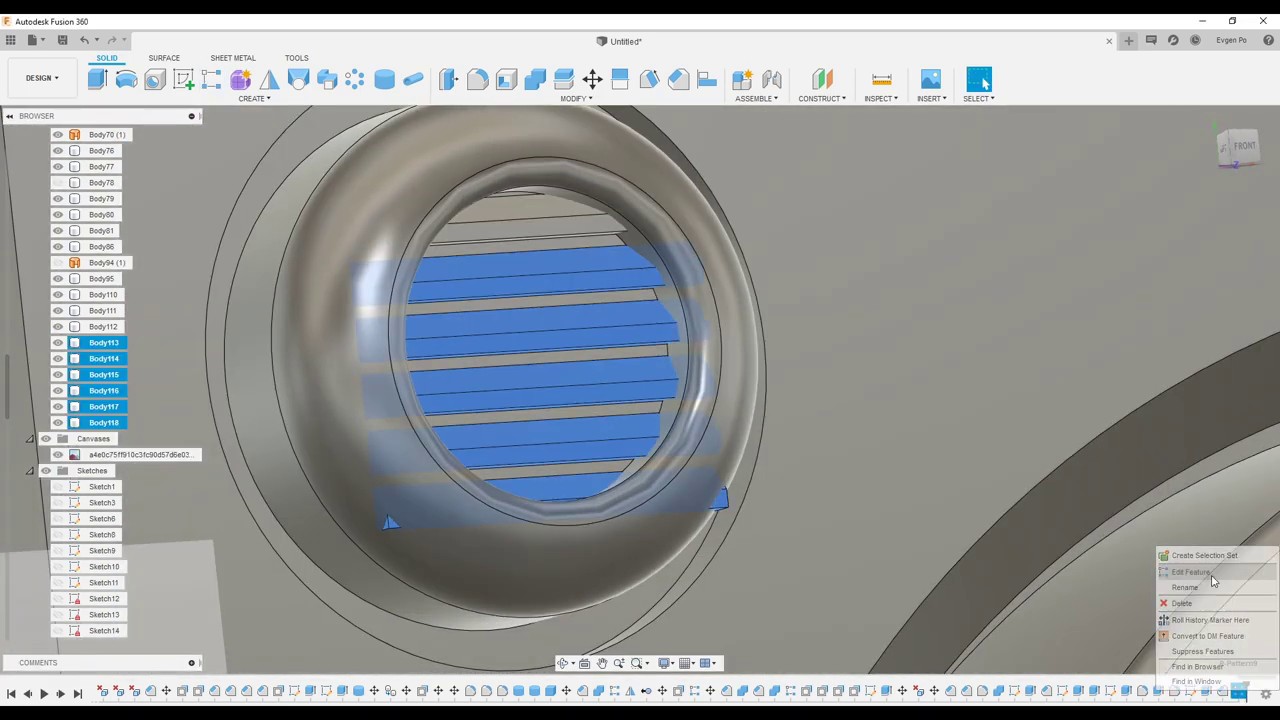
pyautogui.click(1190, 572)
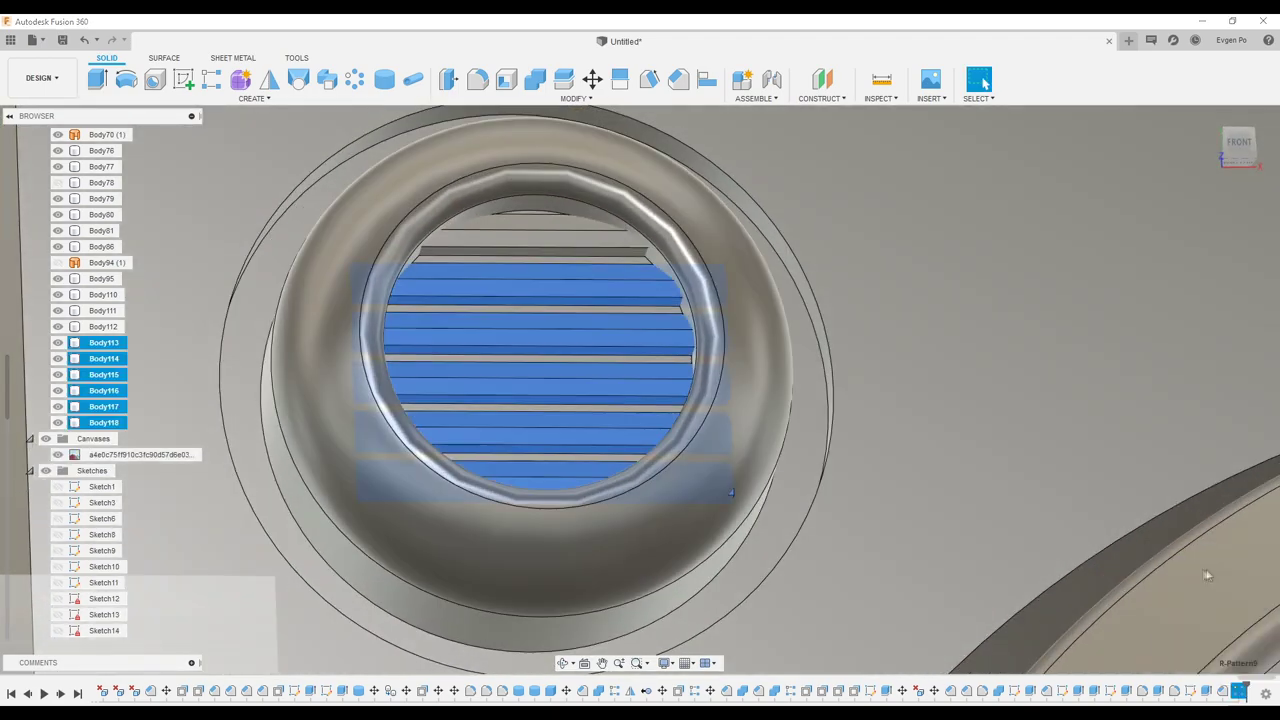
pyautogui.click(1207, 572)
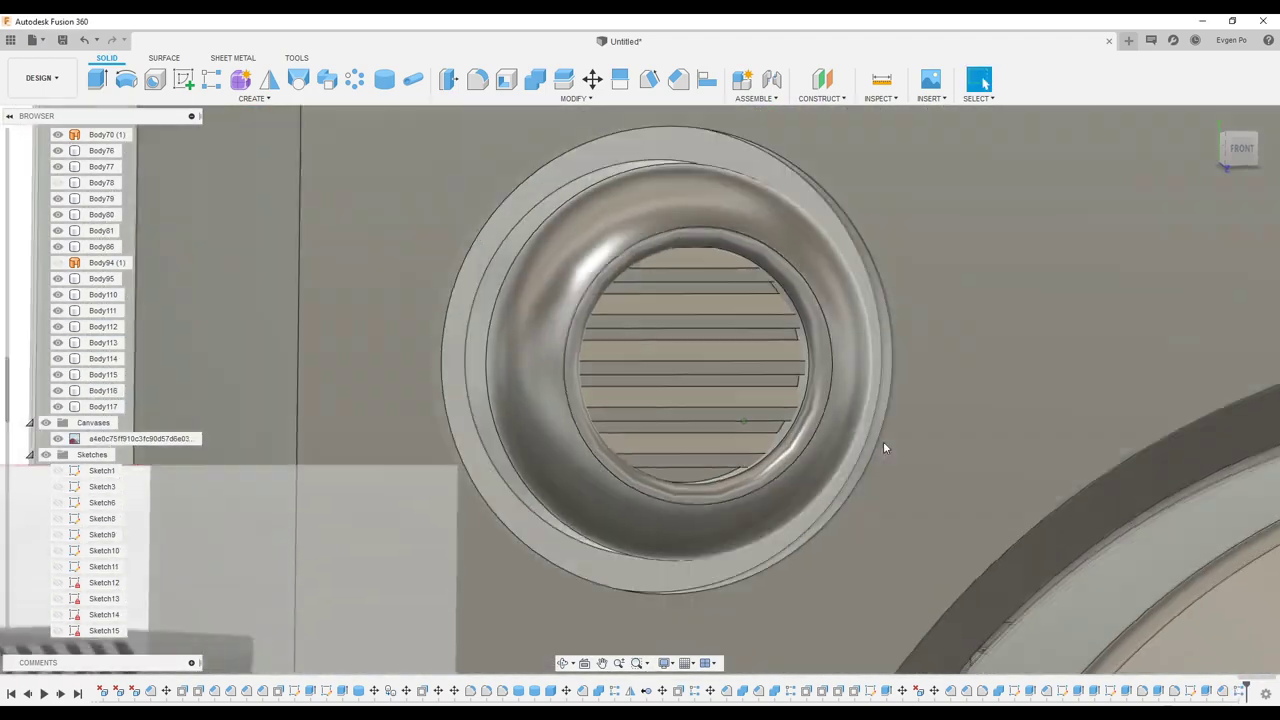
pyautogui.scroll(-10, 570, 225)
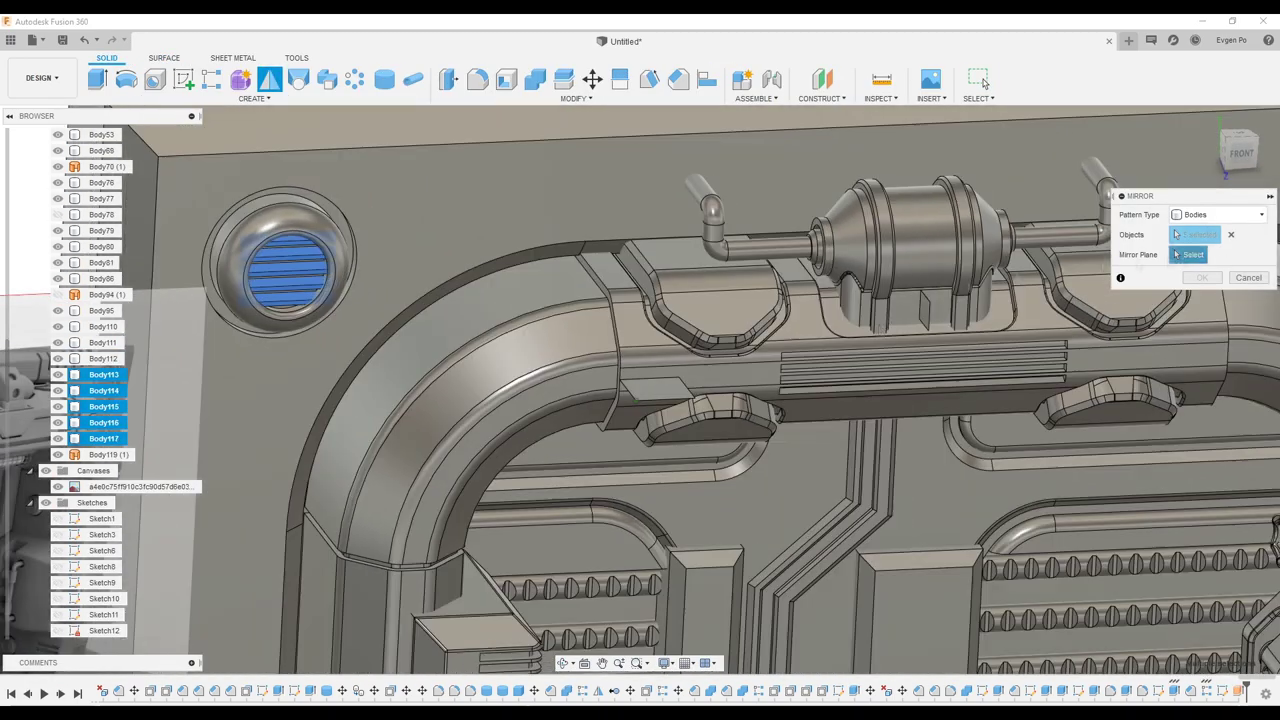
pyautogui.click(655, 310)
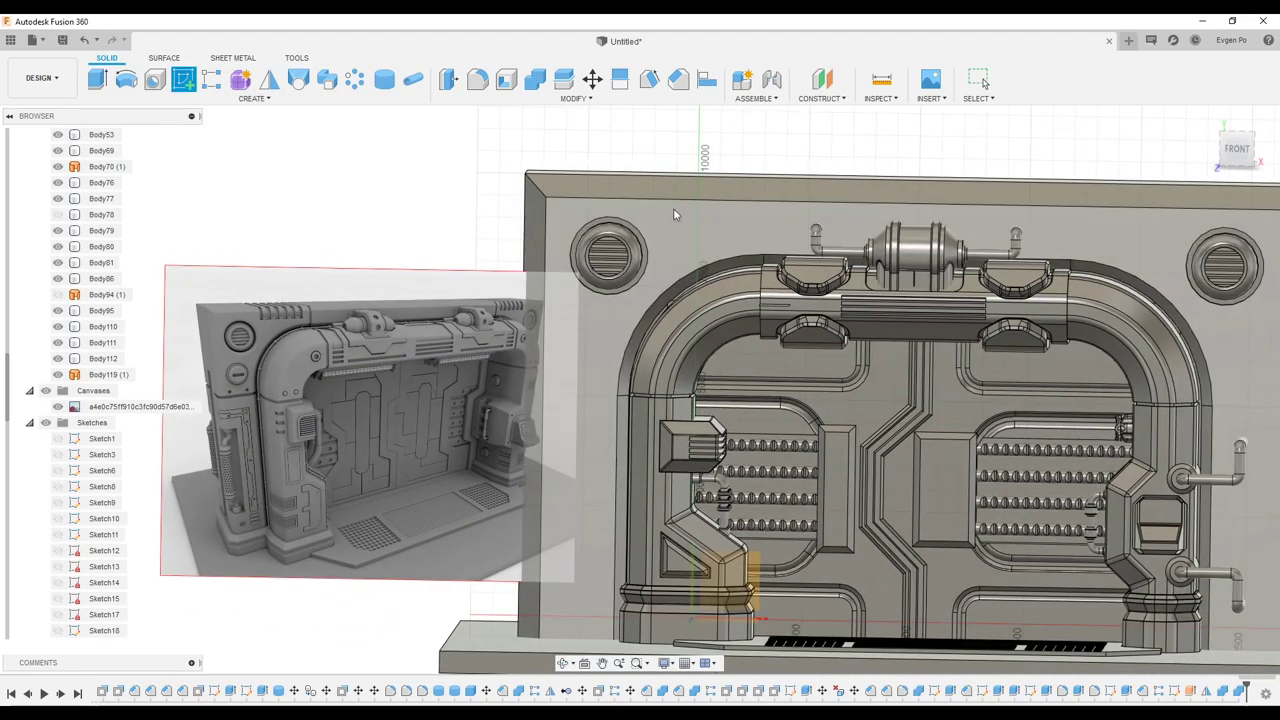
# - Sketch a narrow rectangle at the top edge and split the top faces with its thin body
pyautogui.click(669, 205)
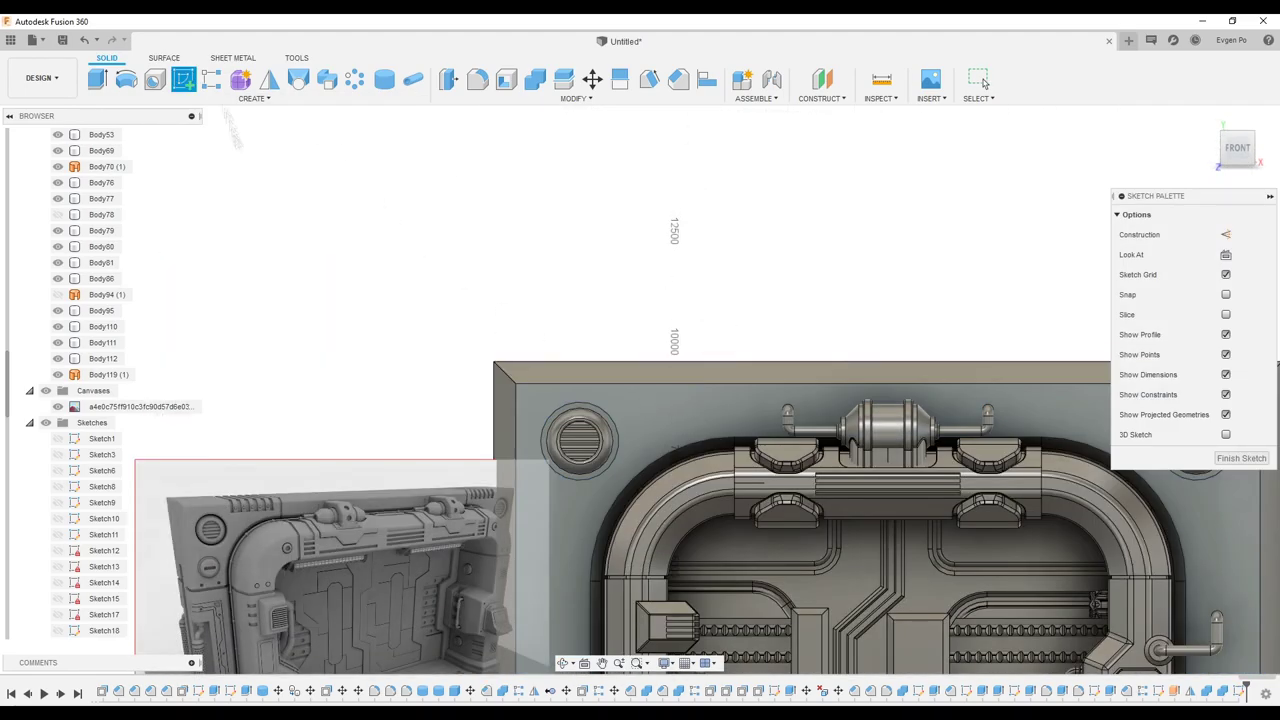
pyautogui.click(649, 413)
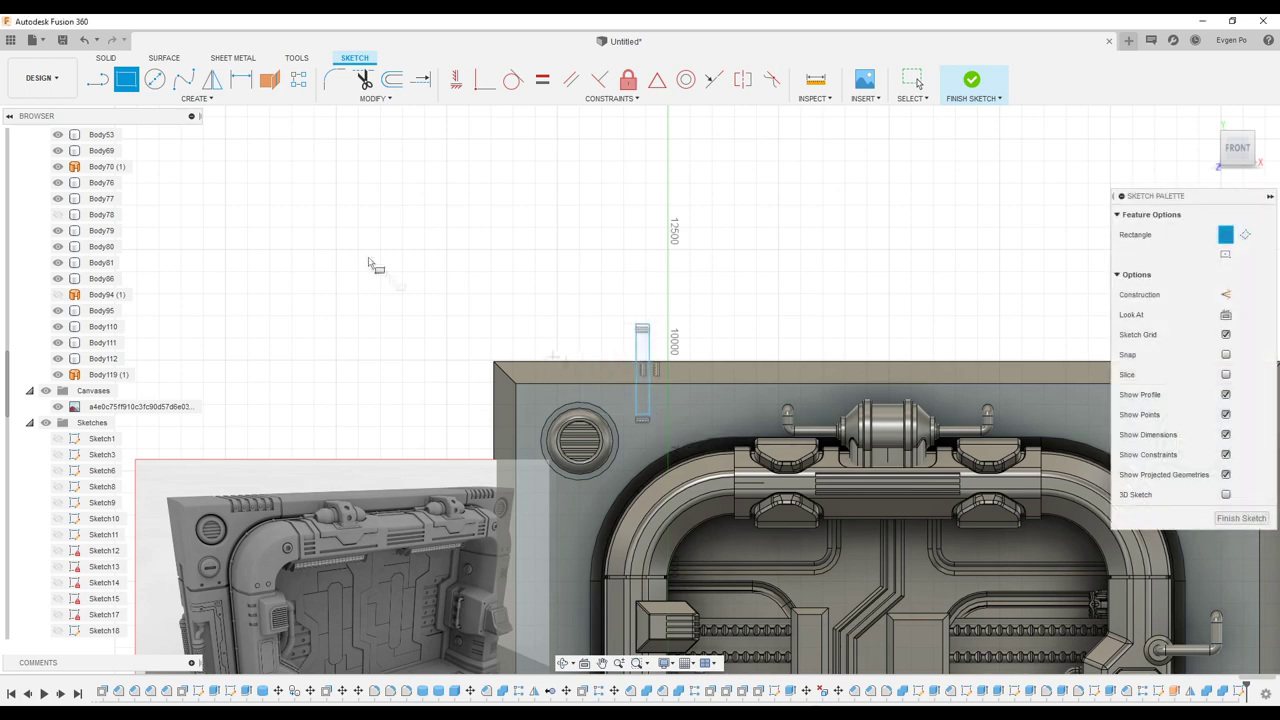
pyautogui.press('o')
pyautogui.scroll(3, 652, 418)
pyautogui.keyDown('shift'); pyautogui.moveTo(649, 413); pyautogui.dragTo(631, 414, button='middle'); pyautogui.keyUp('shift')
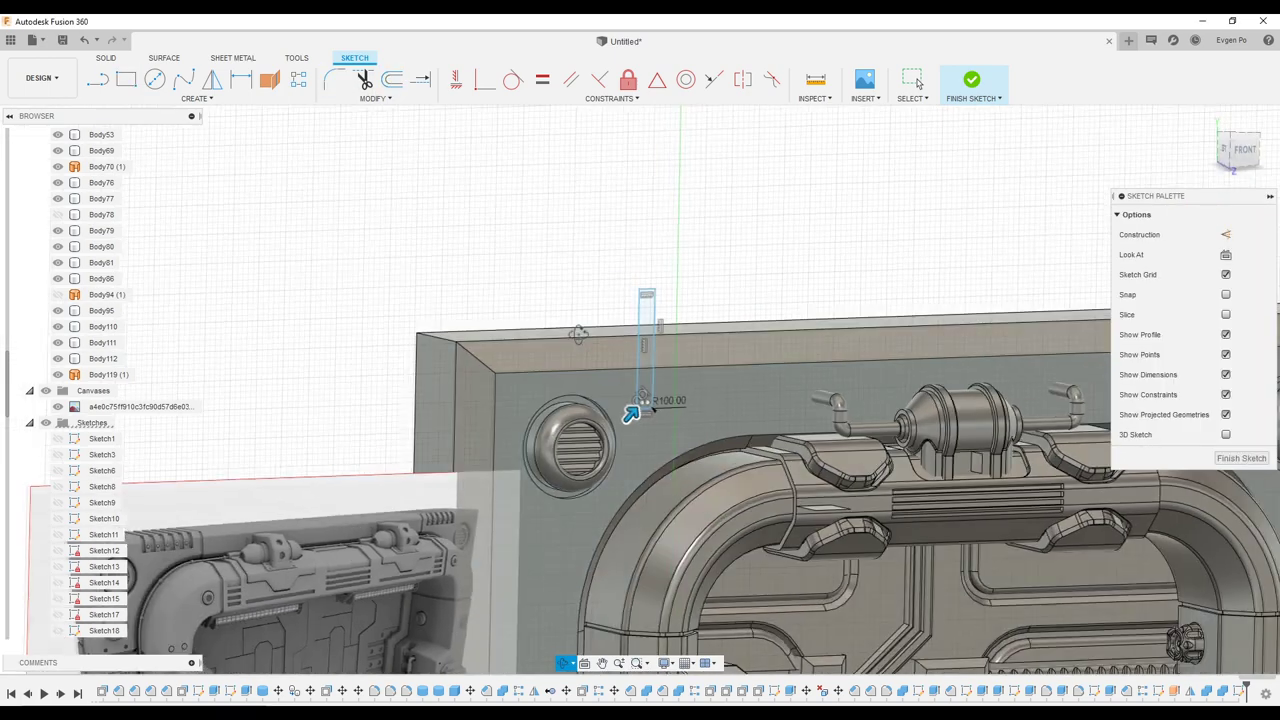
pyautogui.click(155, 58)
pyautogui.click(154, 79)
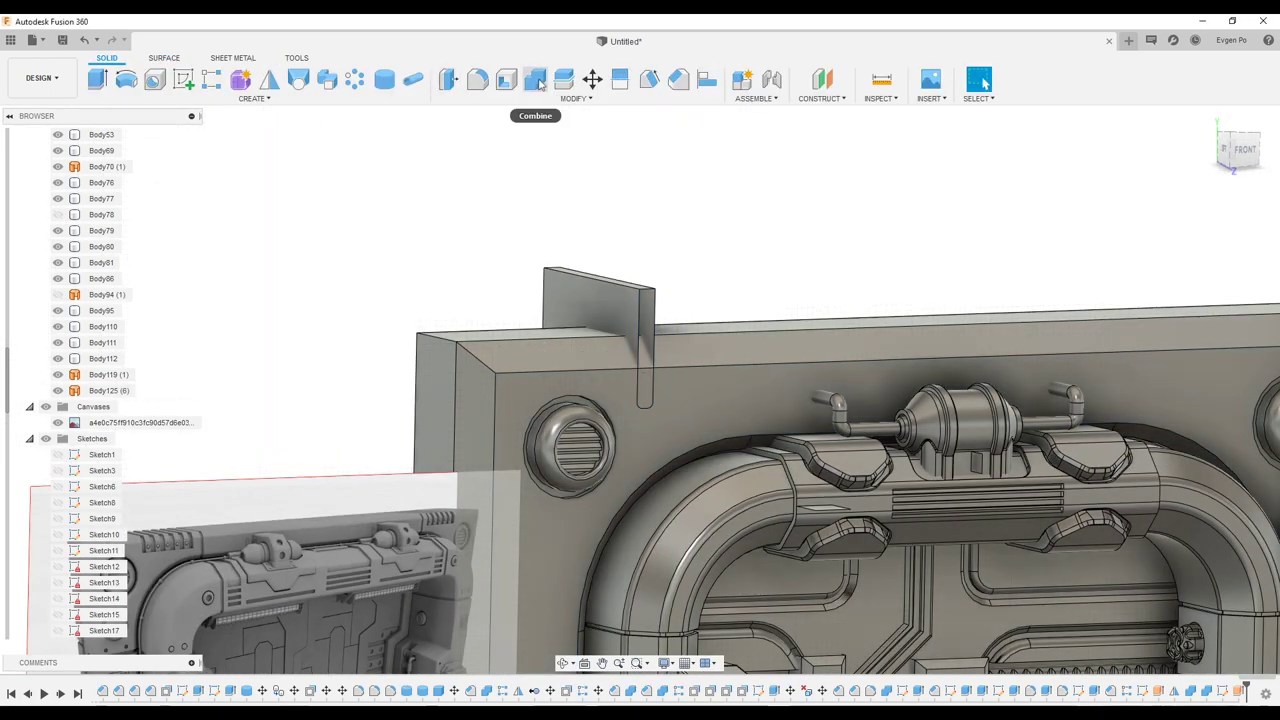
pyautogui.click(600, 295)
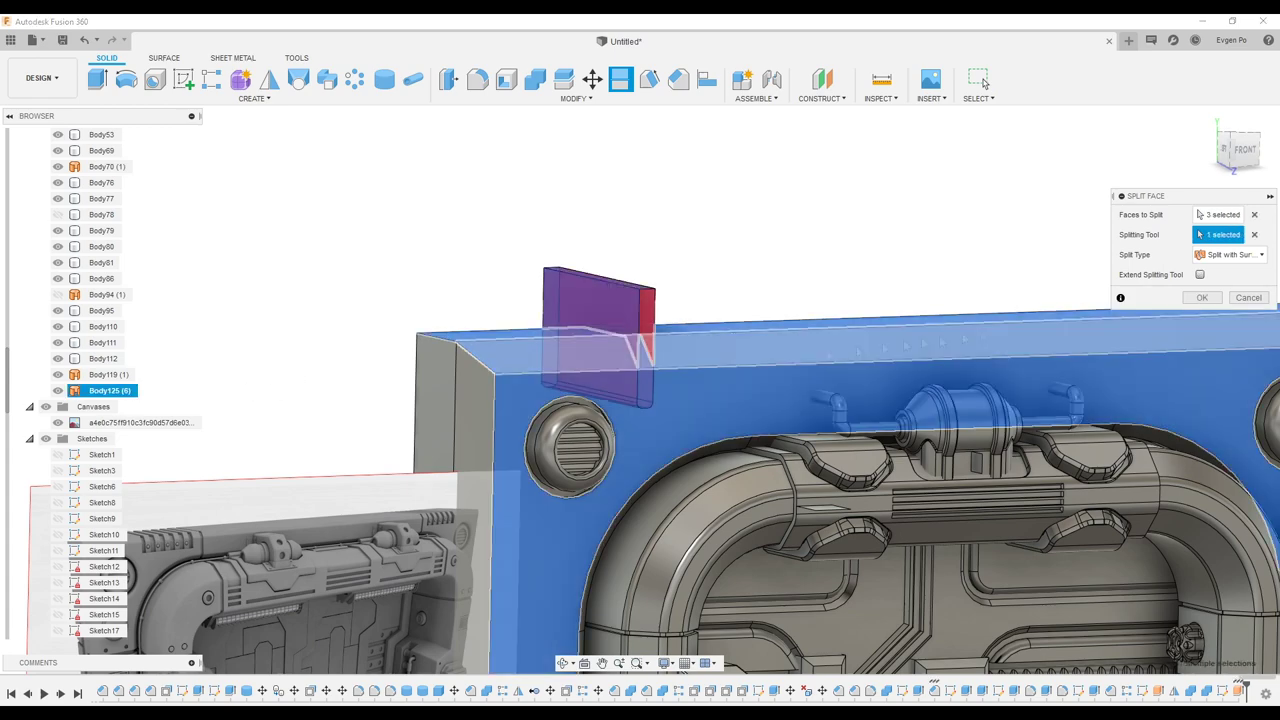
# - Press-pull the split strip inward to form a groove
pyautogui.press('Return')
pyautogui.scroll(3, 652, 286)
pyautogui.press('q')
pyautogui.click(652, 286)
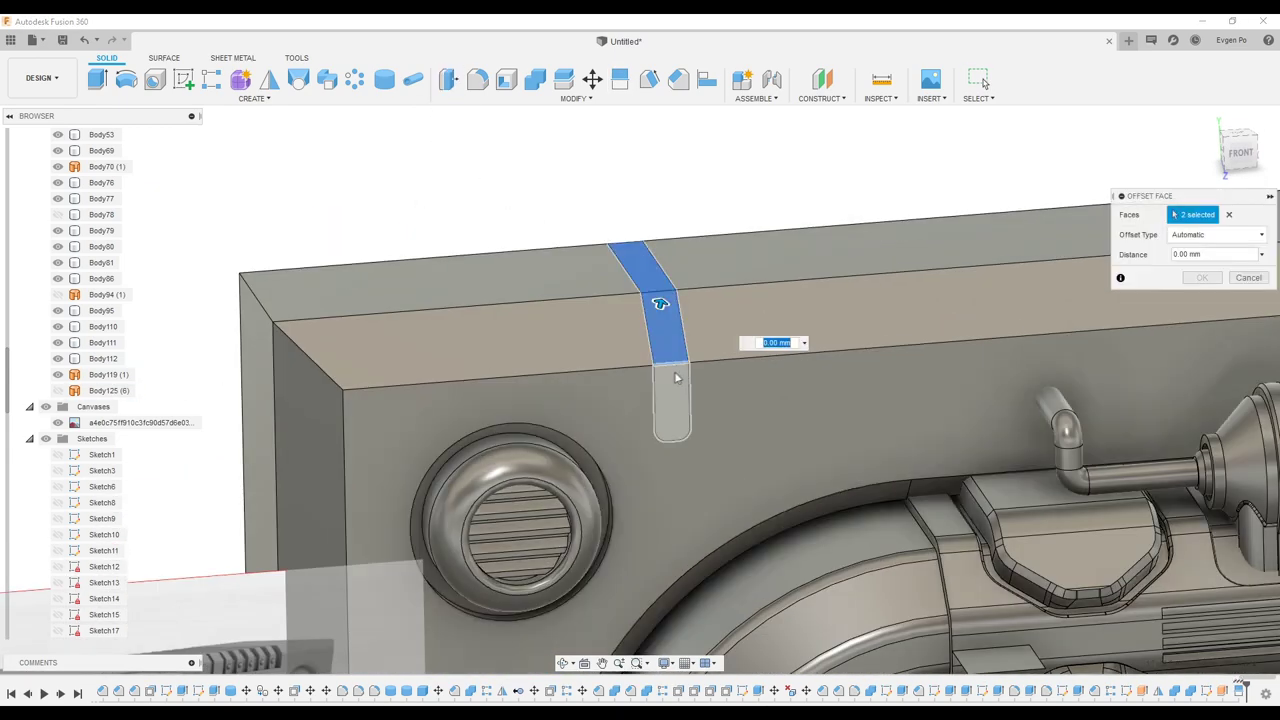
pyautogui.press('Return')
# - Pattern the groove faces along the top edge, spreading the copies over 1200 mm
pyautogui.click(212, 79)
pyautogui.click(1220, 214)
pyautogui.click(1200, 231)
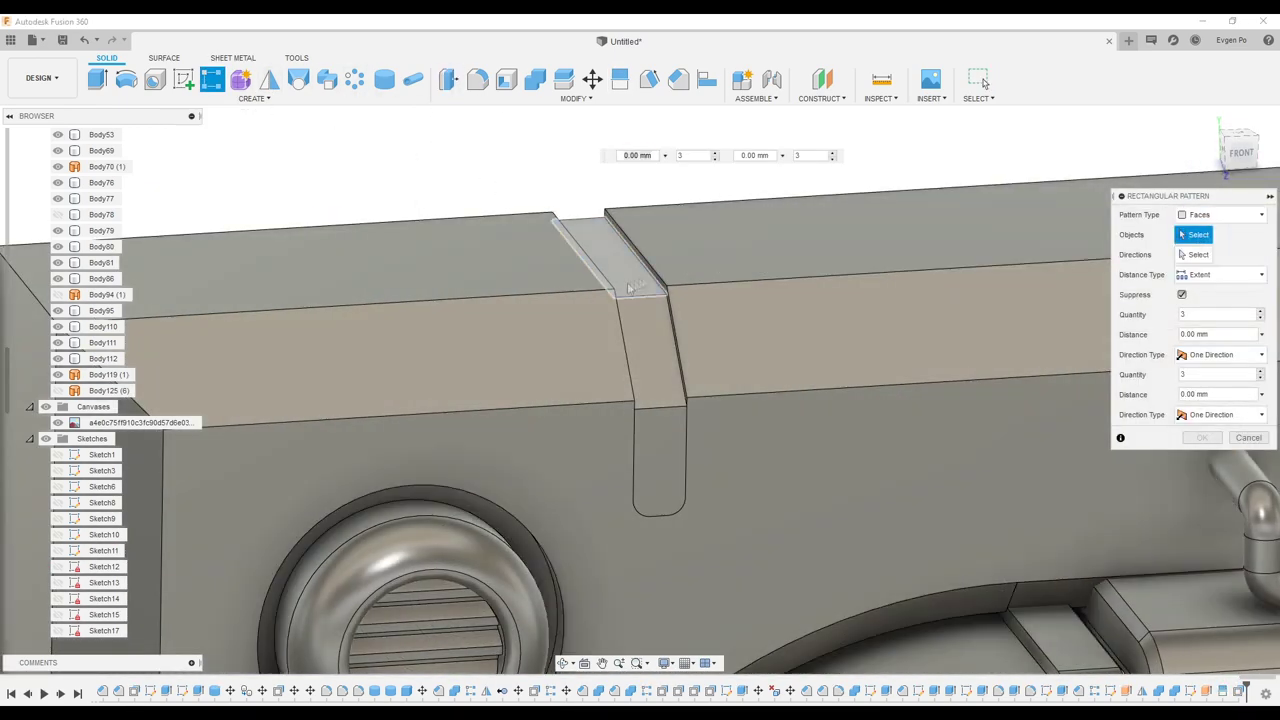
pyautogui.click(657, 357)
pyautogui.click(577, 331)
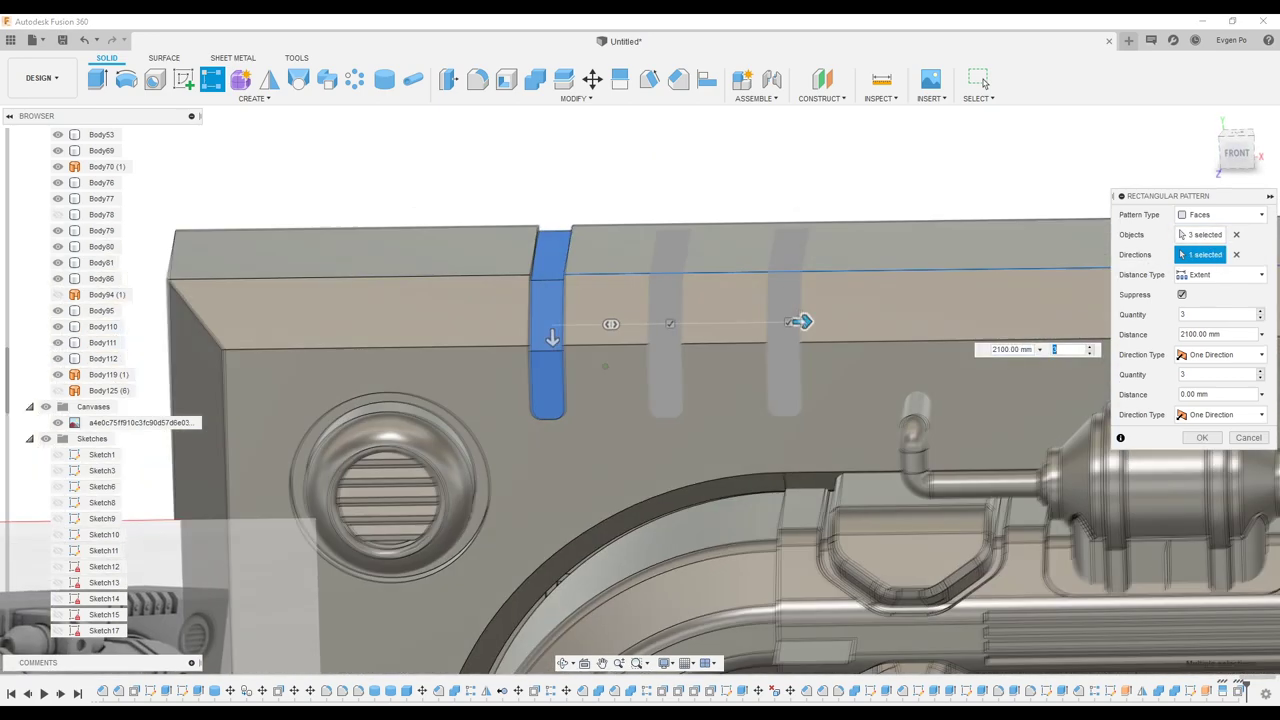
pyautogui.click(1203, 438)
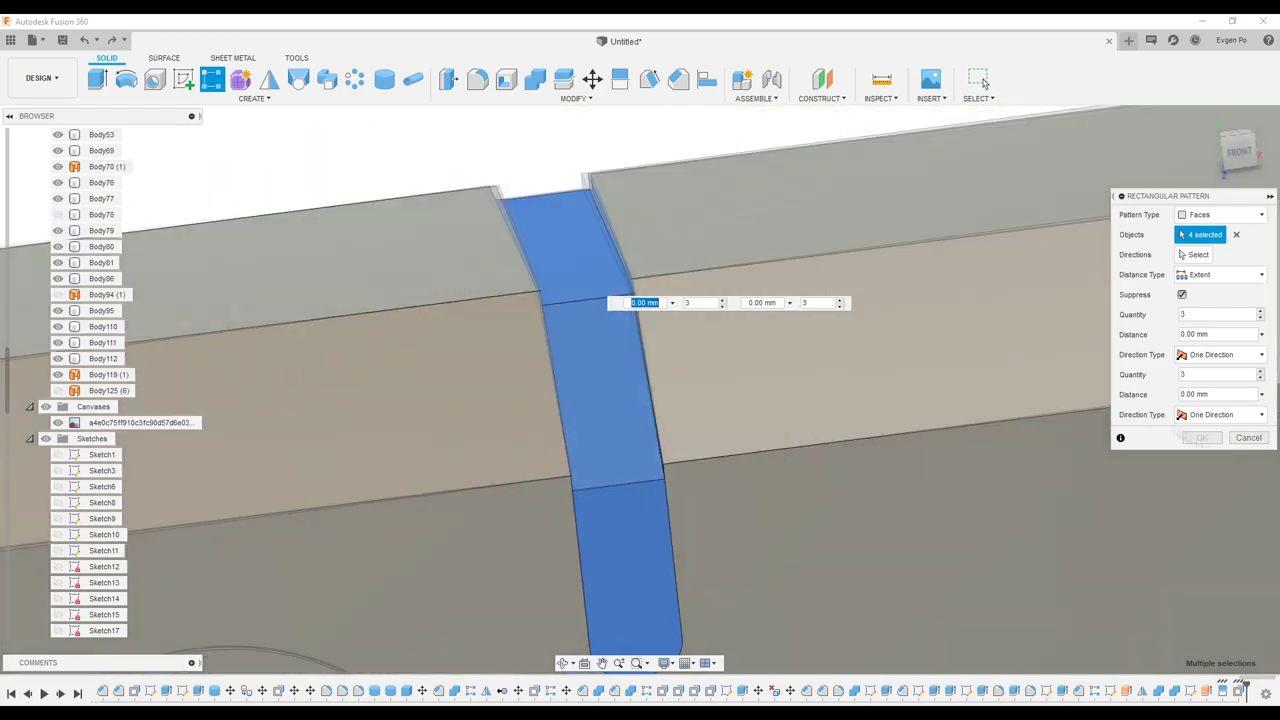
pyautogui.press('q')
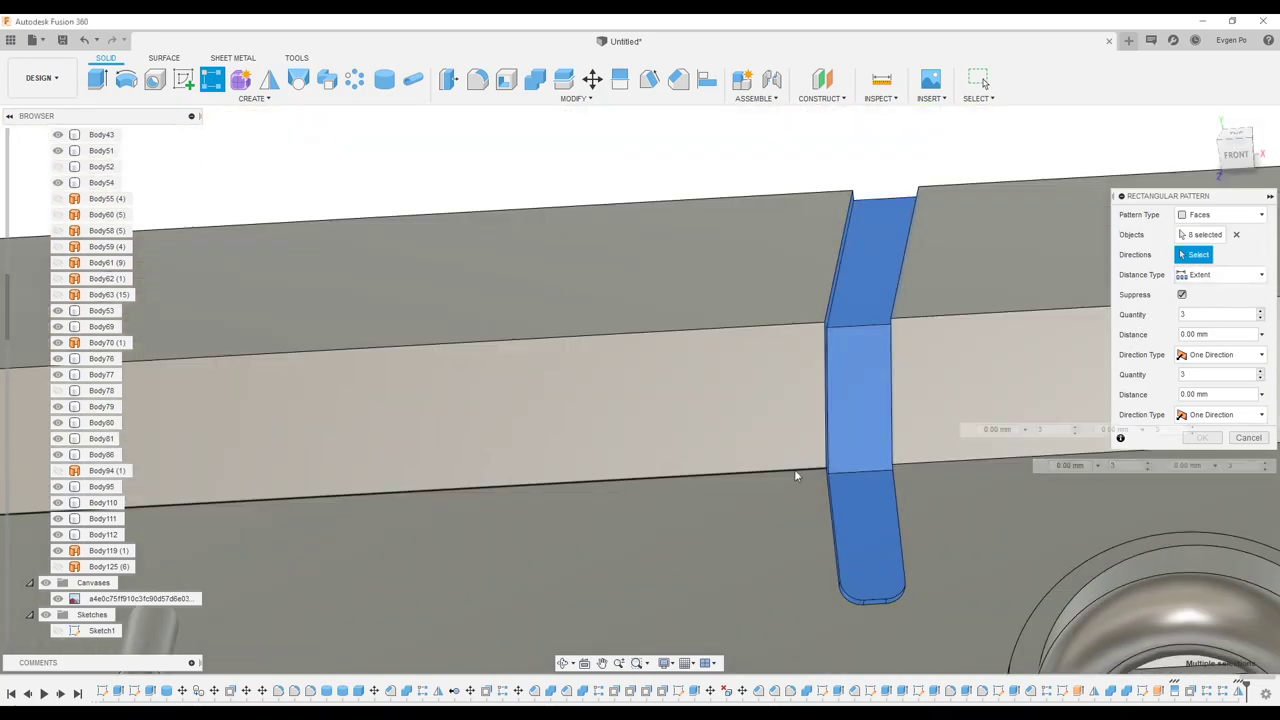
pyautogui.click(906, 465)
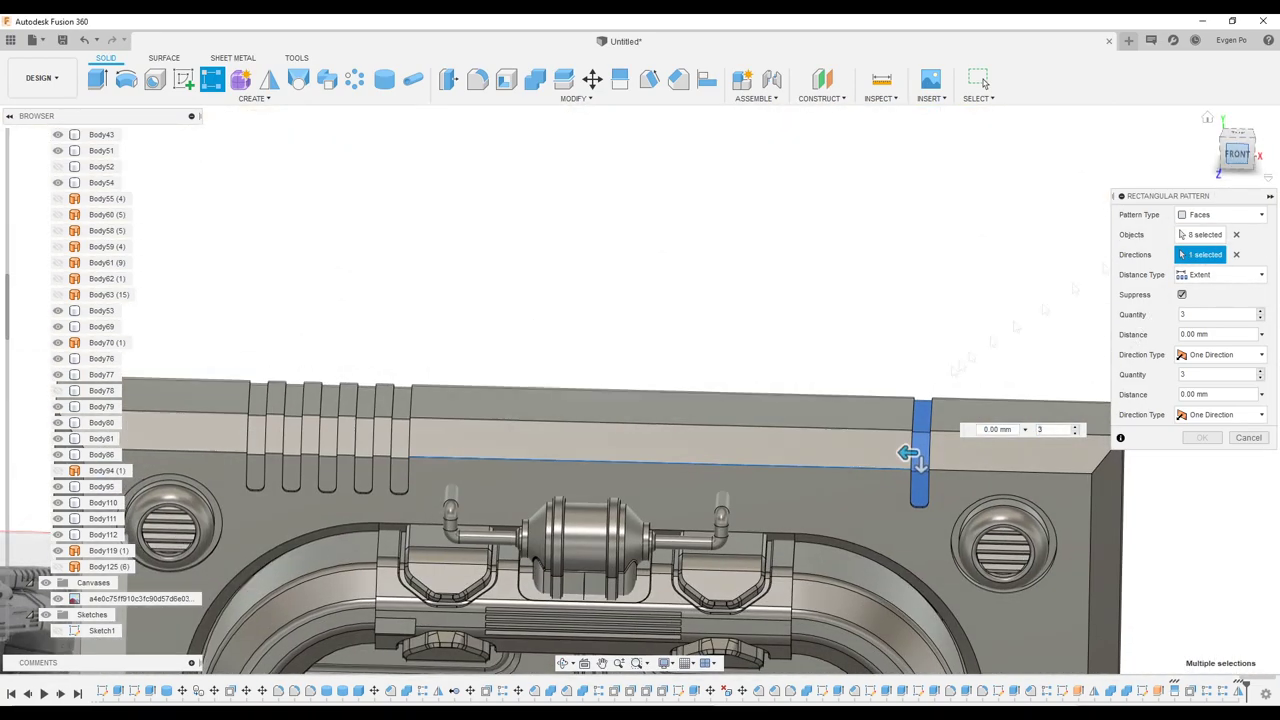
pyautogui.moveTo(908, 455); pyautogui.dragTo(830, 483)
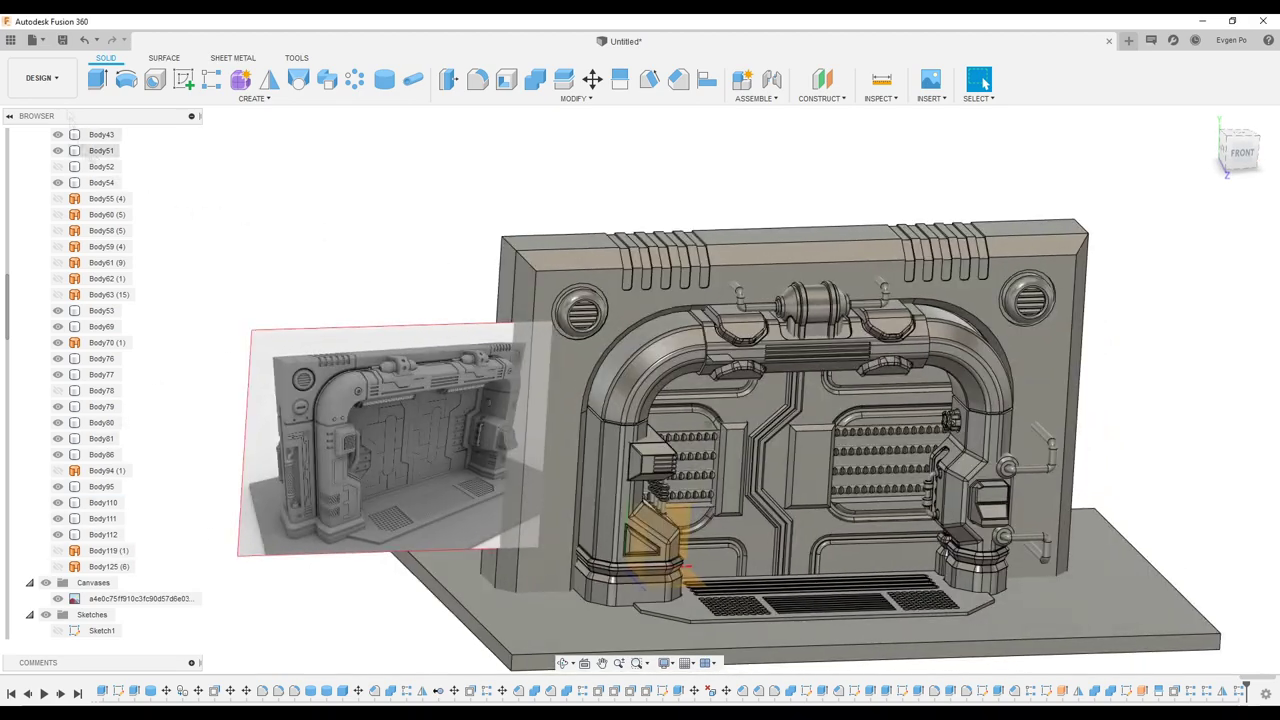
# - Finish the groove pattern, then add Body126–128 and move them beneath the top bracket
pyautogui.click(40, 78)
pyautogui.click(46, 157)
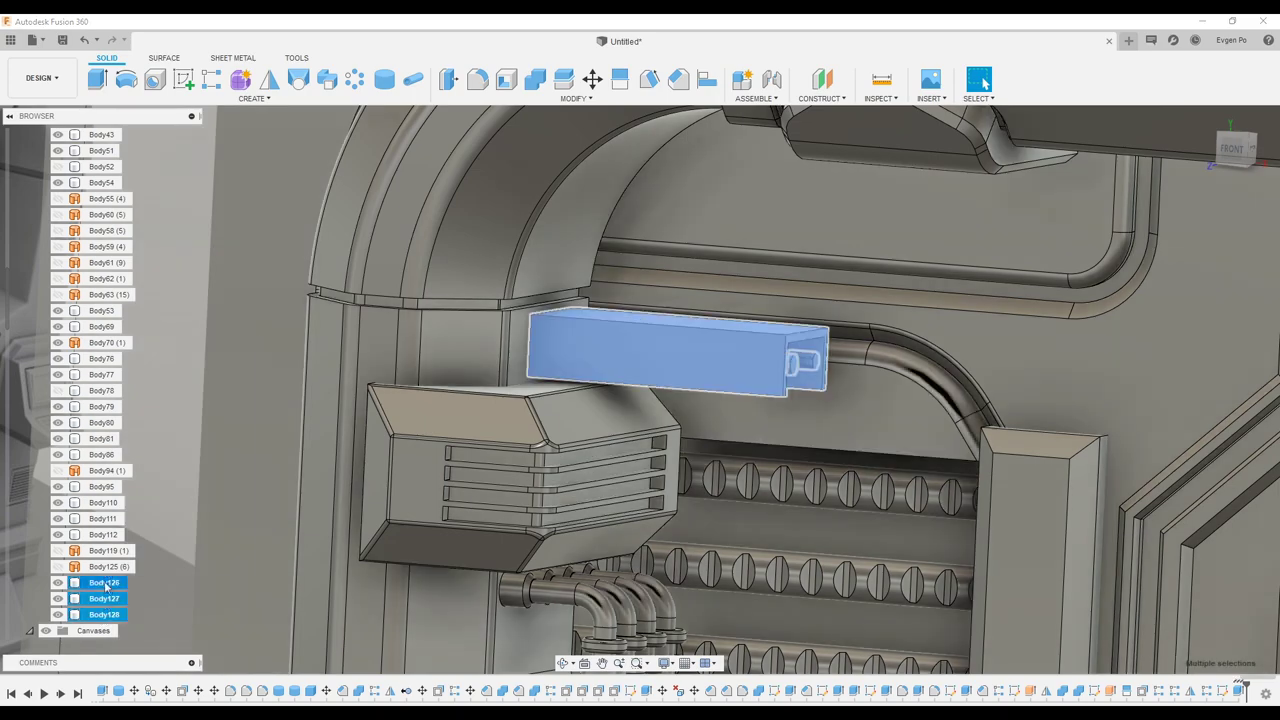
pyautogui.click(140, 349)
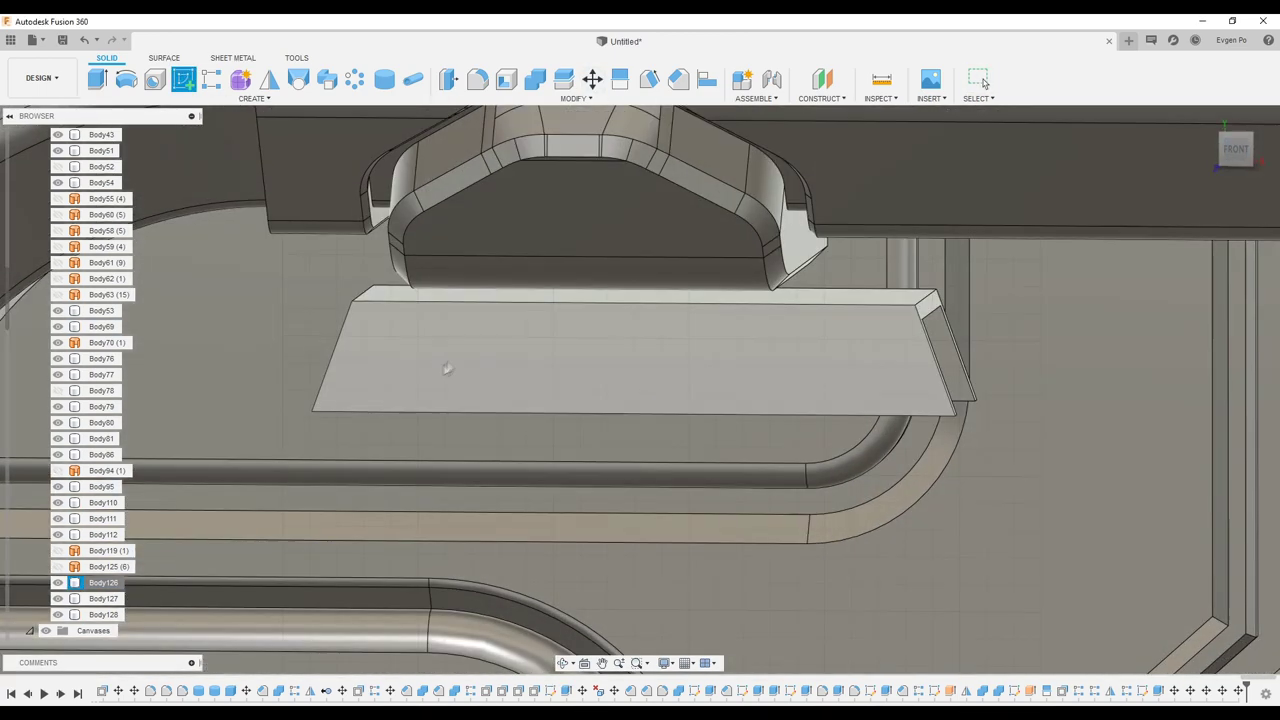
# - Cut the slot row 900 mm through the tapered plate and mirror the plate across the arch
pyautogui.click(447, 369)
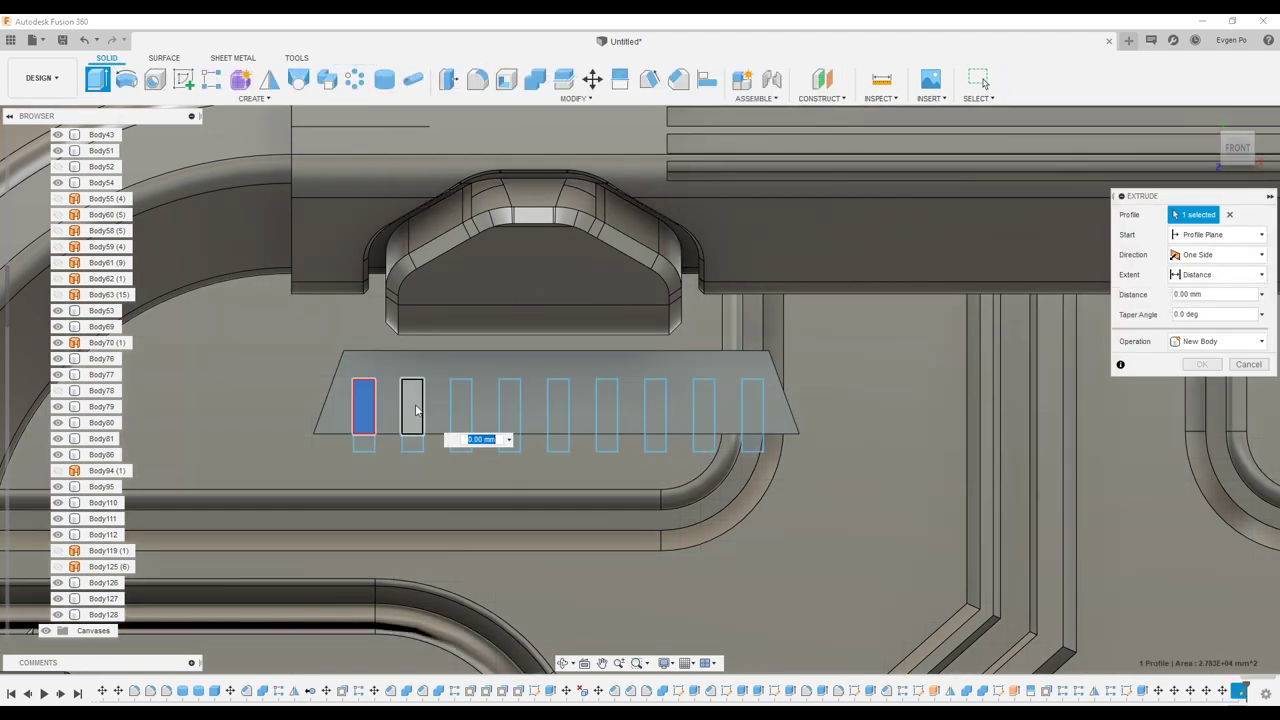
pyautogui.click(748, 401)
pyautogui.moveTo(651, 403); pyautogui.dragTo(818, 408)
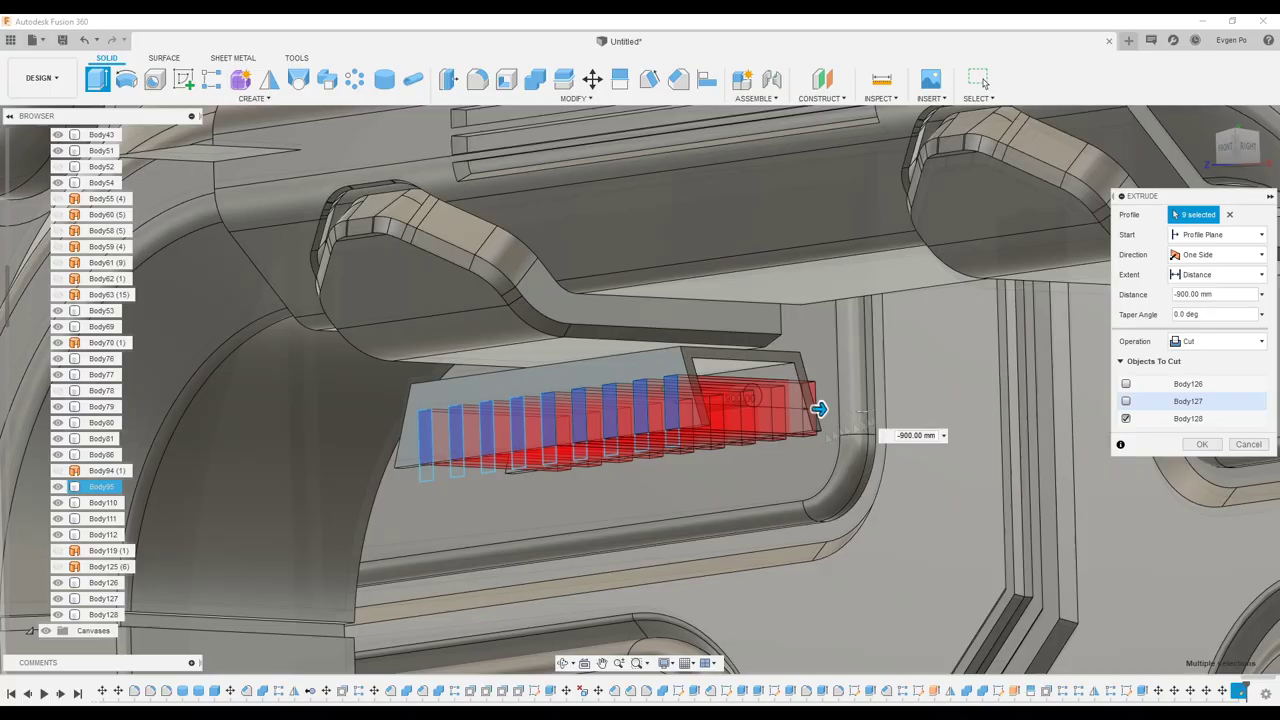
pyautogui.keyDown('shift'); pyautogui.moveTo(860, 411); pyautogui.dragTo(1112, 325, button='middle'); pyautogui.keyUp('shift')
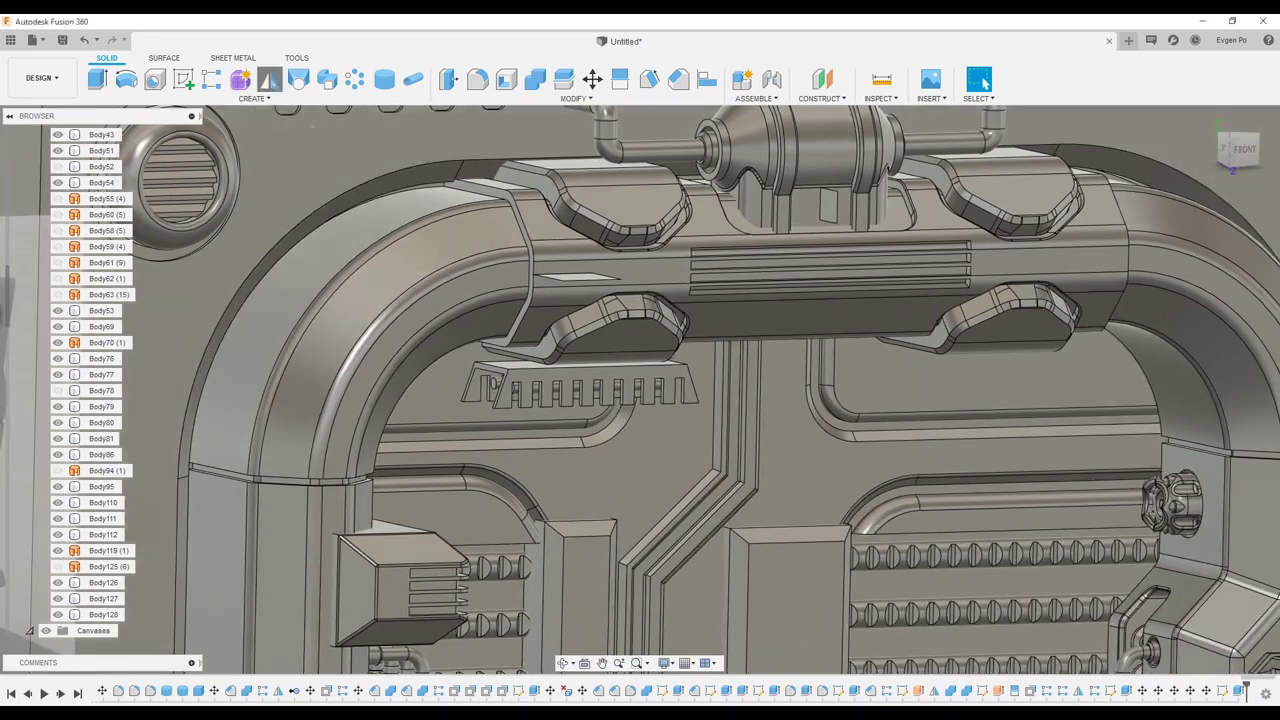
pyautogui.click(269, 79)
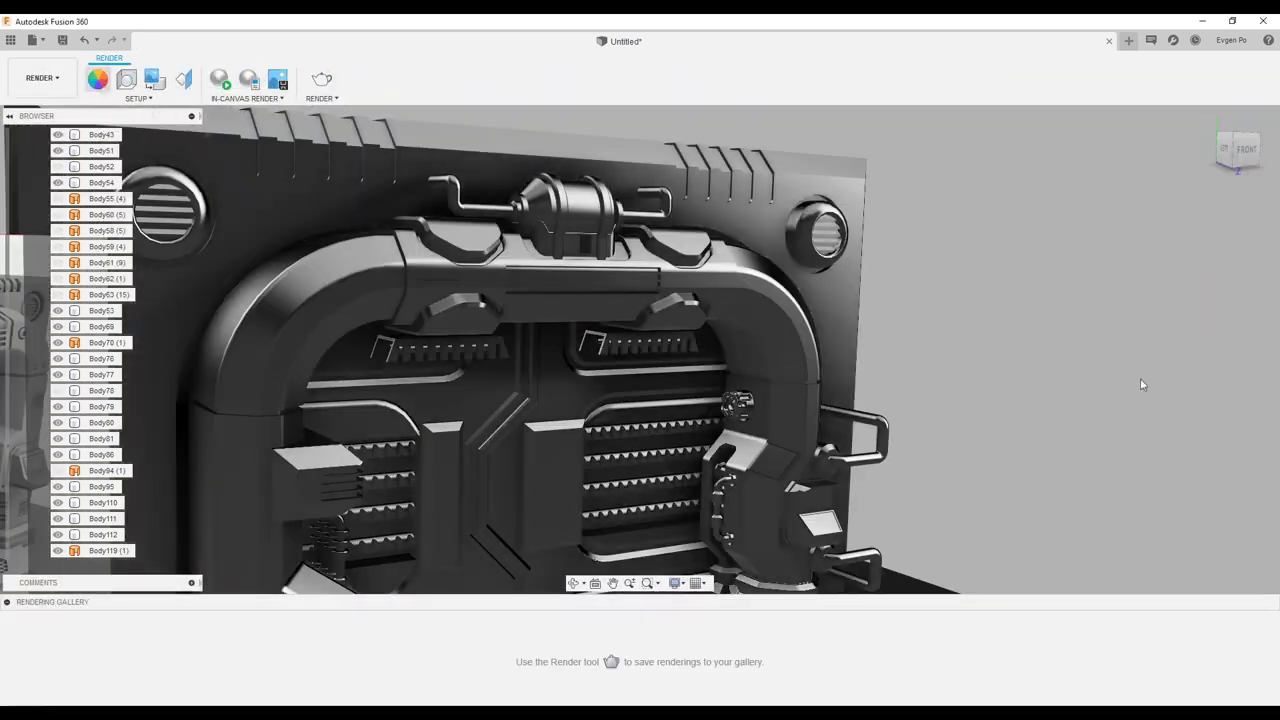
pyautogui.press('a')
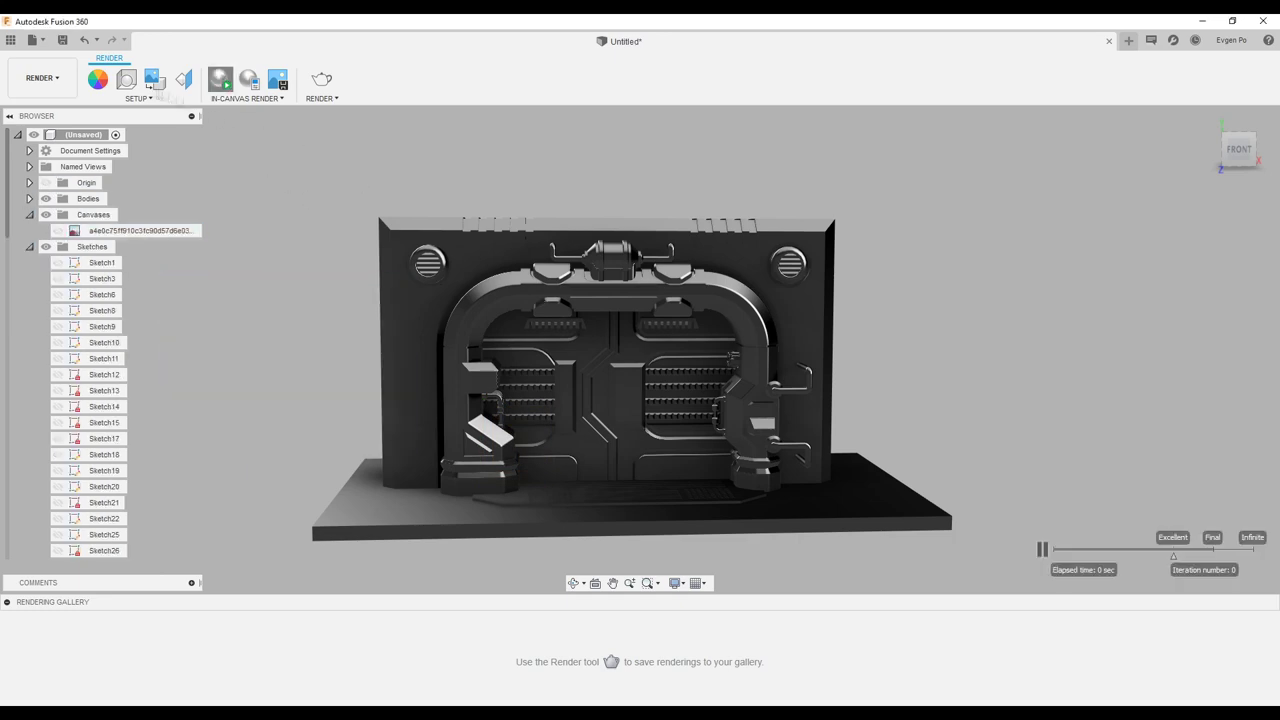
# - Start the in-canvas render and turn the scene's environment lighting down to black
pyautogui.click(126, 78)
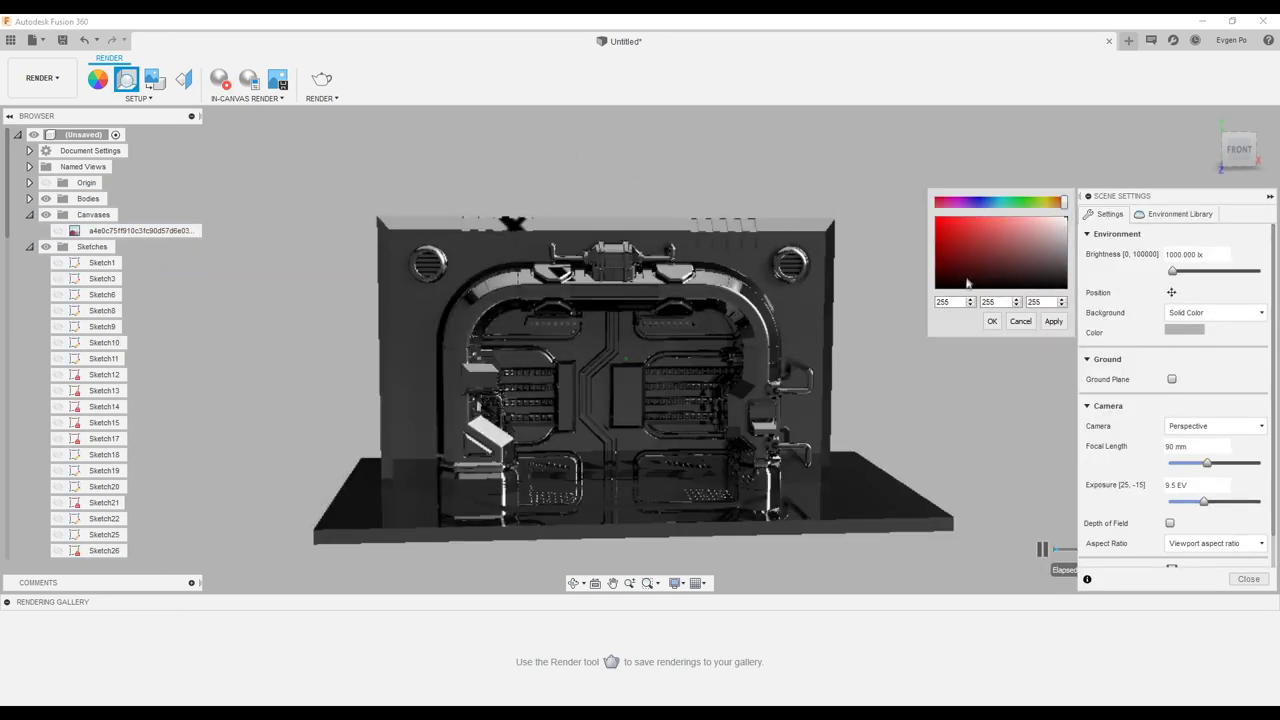
pyautogui.click(991, 321)
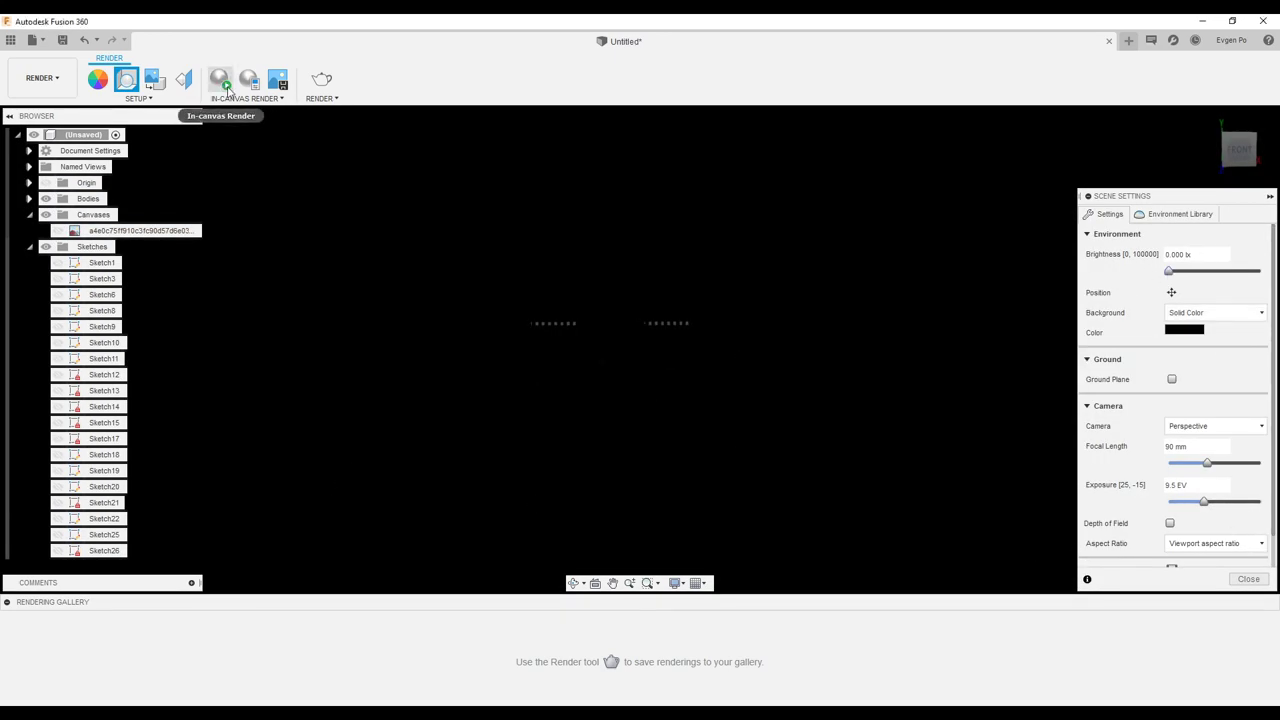
pyautogui.click(126, 78)
pyautogui.rightClick(108, 86)
pyautogui.click(98, 80)
# - Edit the Display 4x20 LCD appearance's emissive luminance and adjust the scene brightness
pyautogui.rightClick(1057, 313)
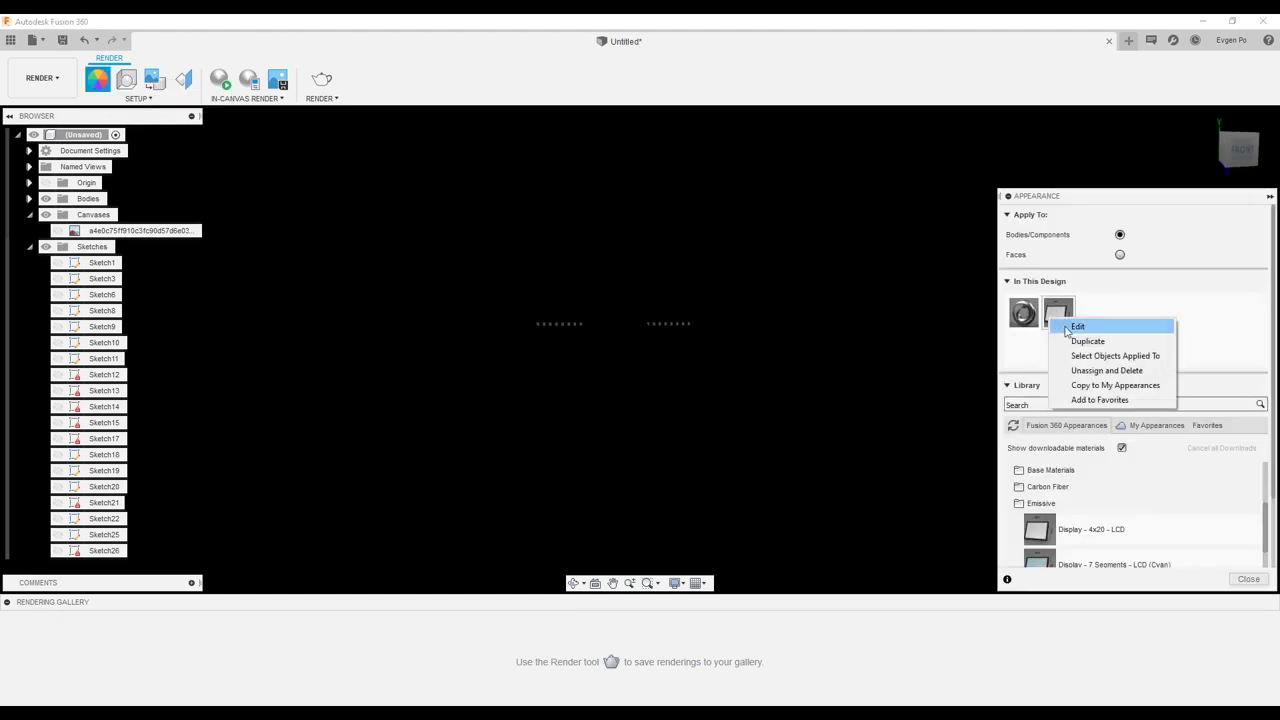
pyautogui.click(1075, 323)
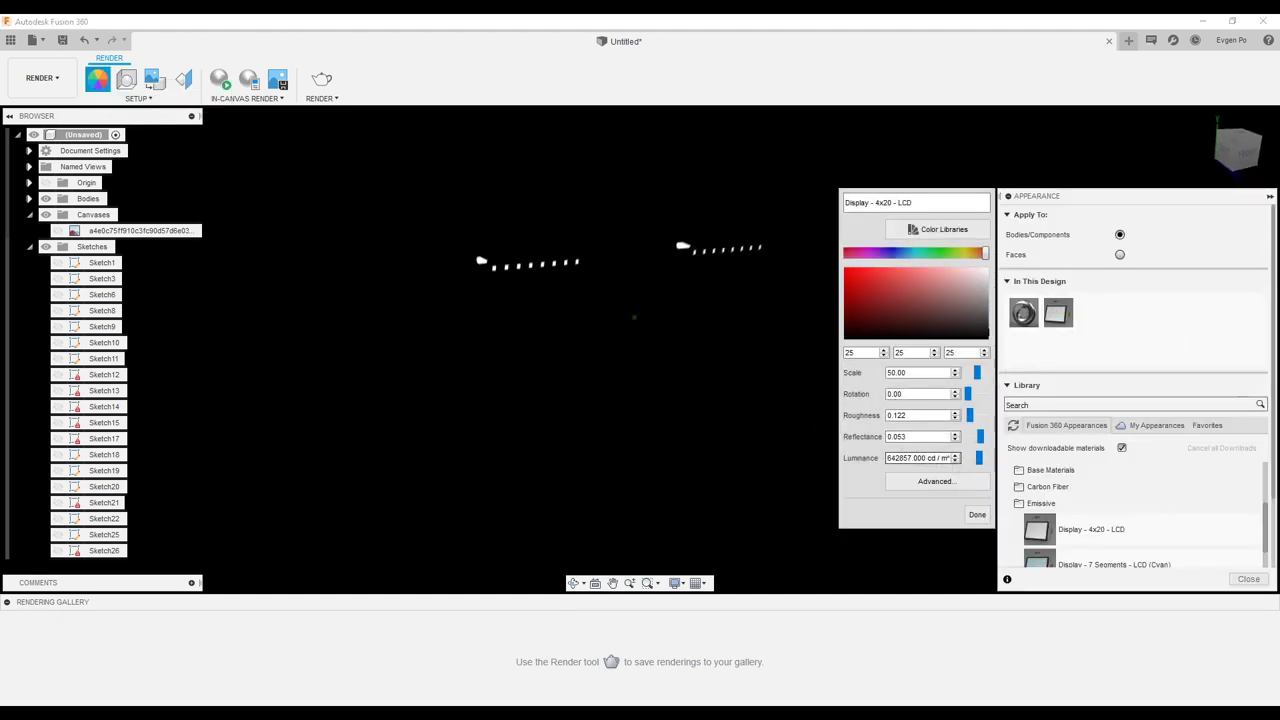
pyautogui.click(977, 514)
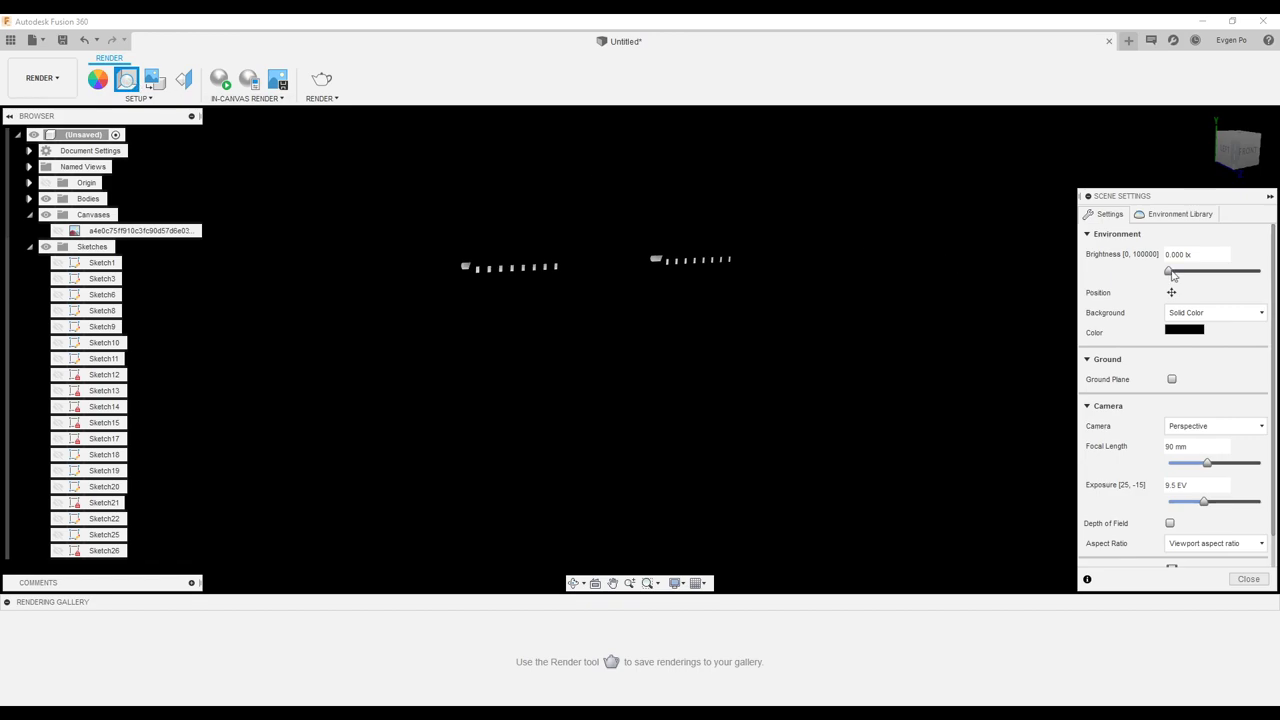
pyautogui.click(1172, 271)
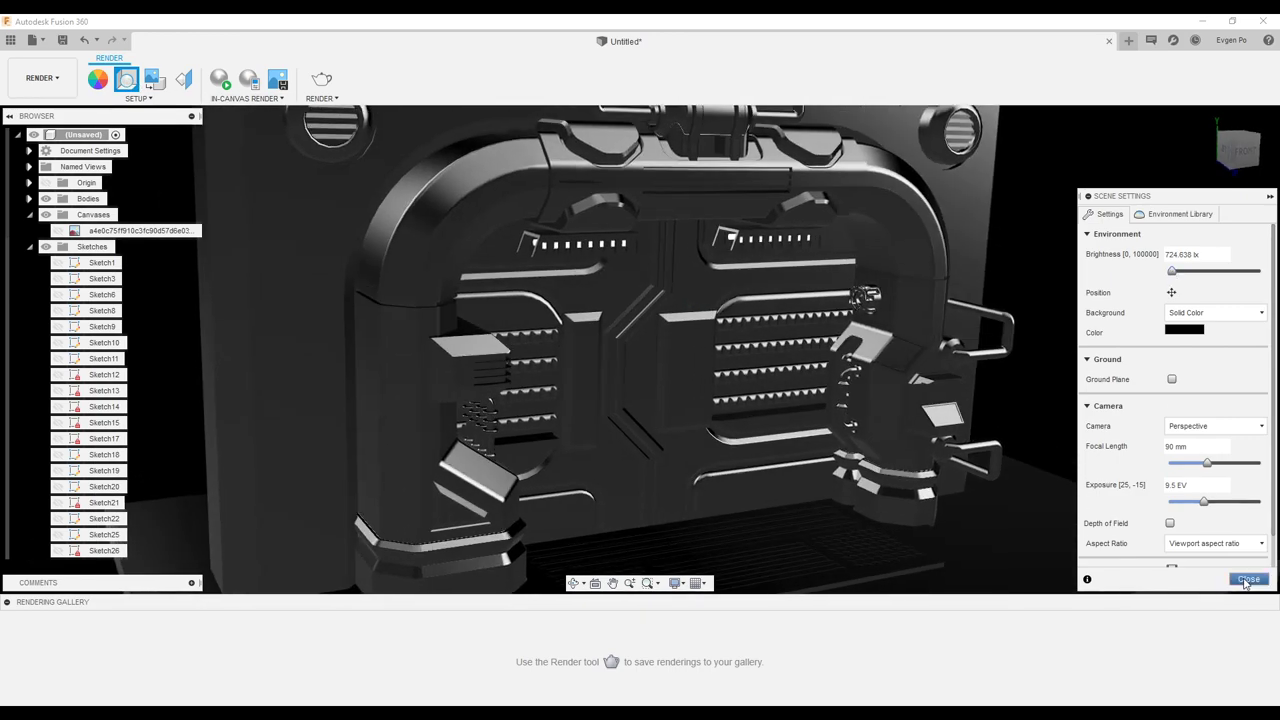
pyautogui.click(1247, 580)
# - Rerun the in-canvas render of the glowing door frame at 0 lx brightness
pyautogui.scroll(-5, 929, 343)
pyautogui.click(221, 83)
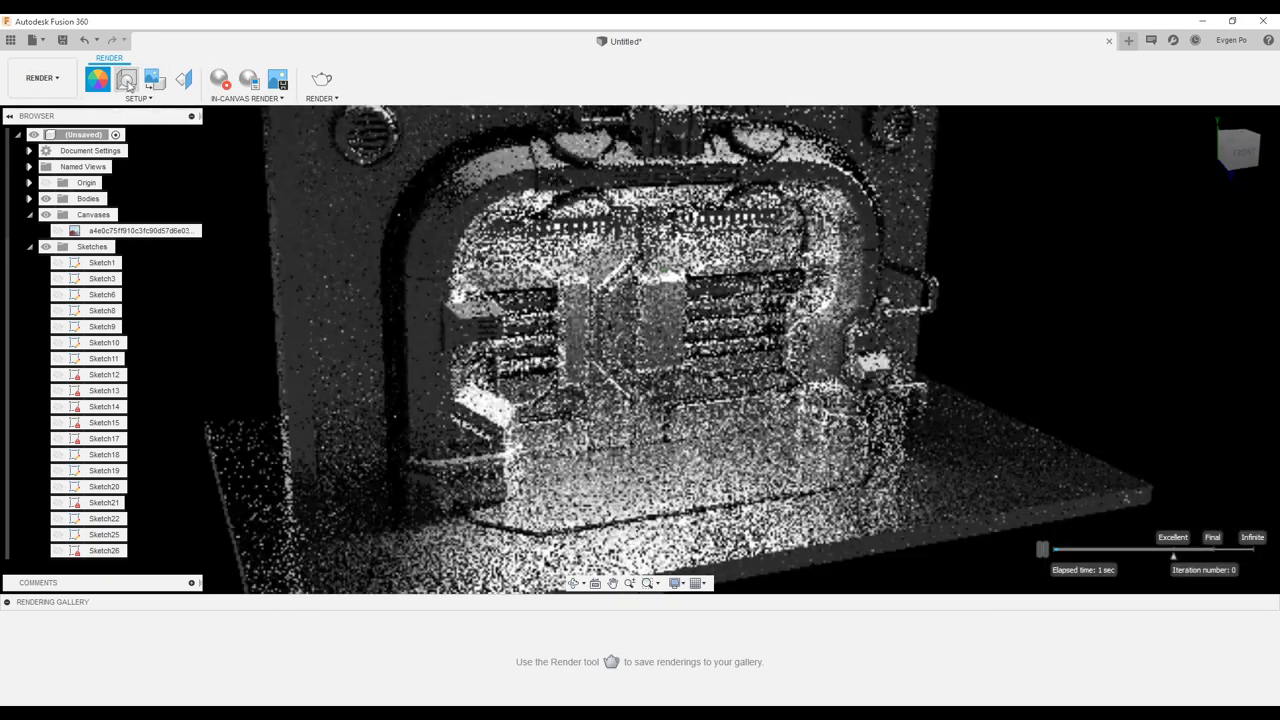
pyautogui.click(127, 82)
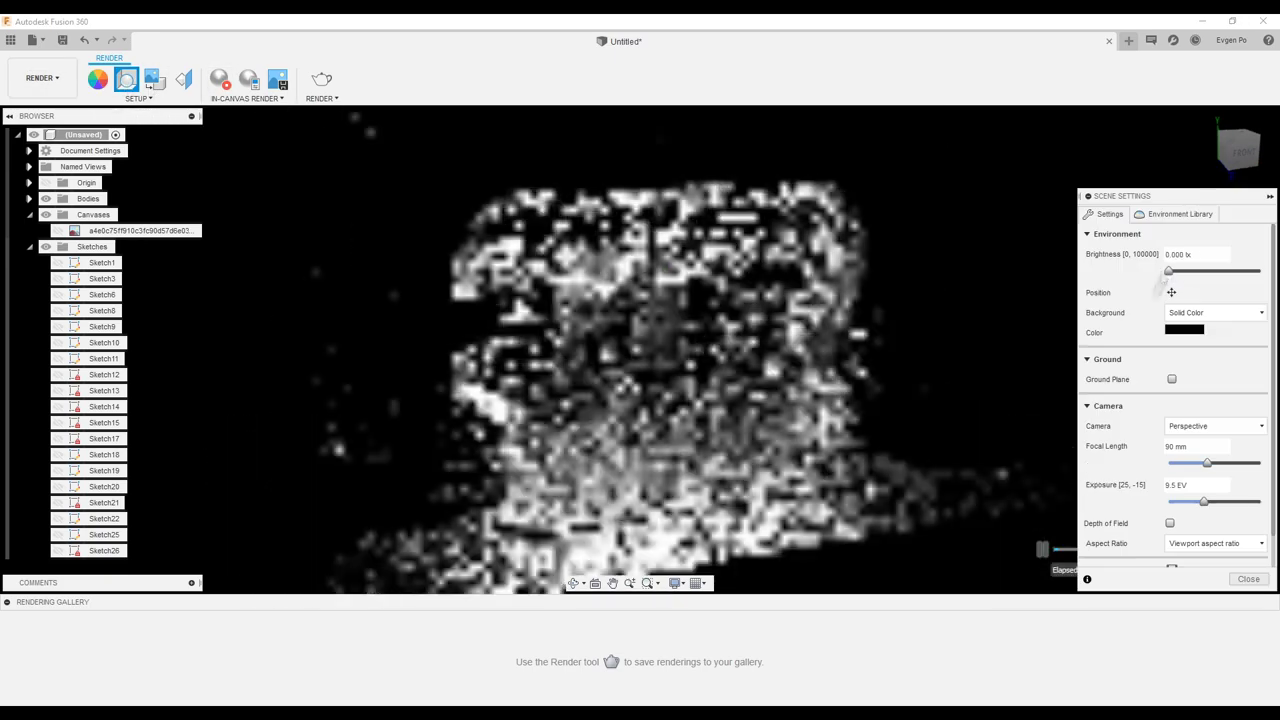
pyautogui.click(1248, 578)
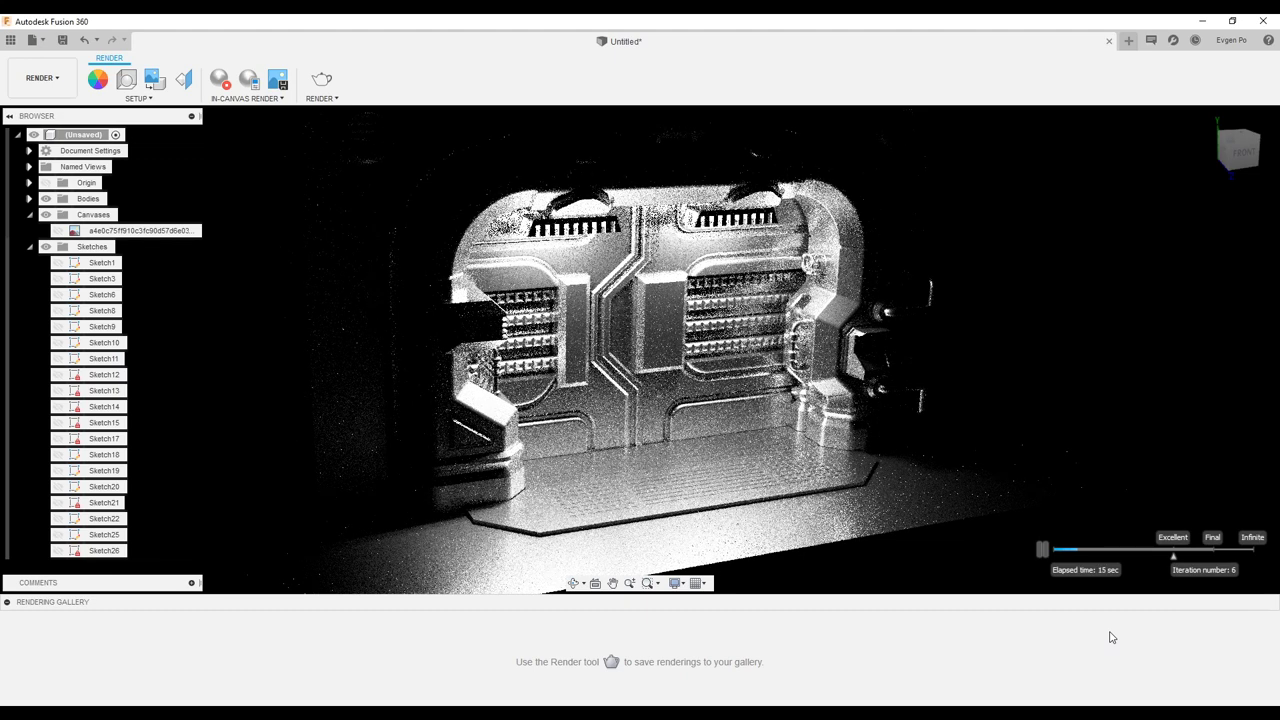